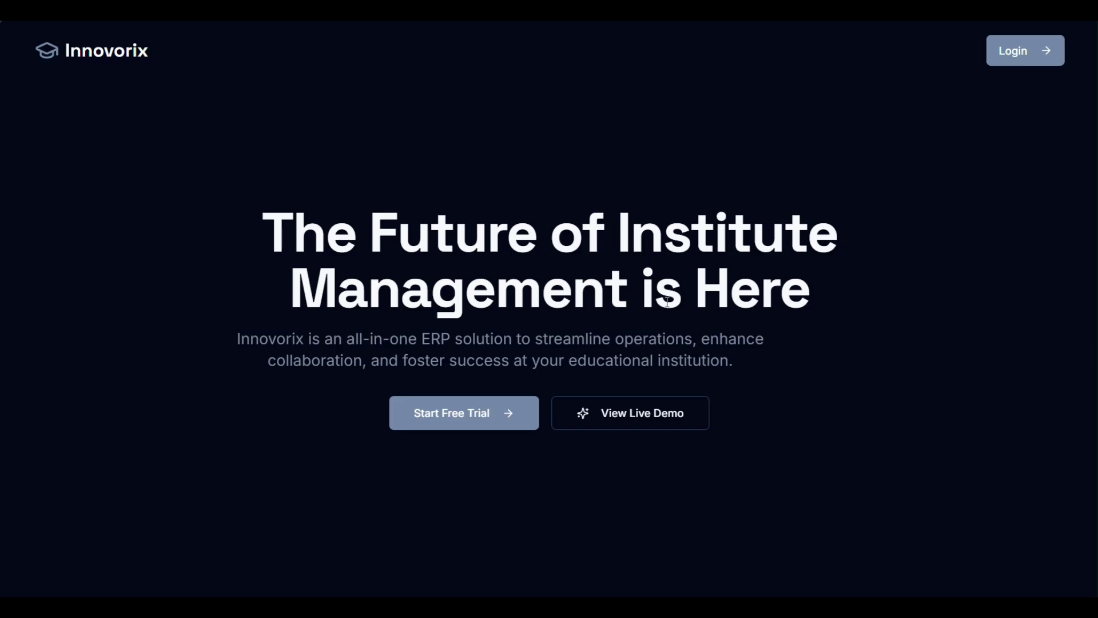
Step: Open the live admin demo and go to the Students & Guardians grade-section cards
scroll(884, 292, down, 10)
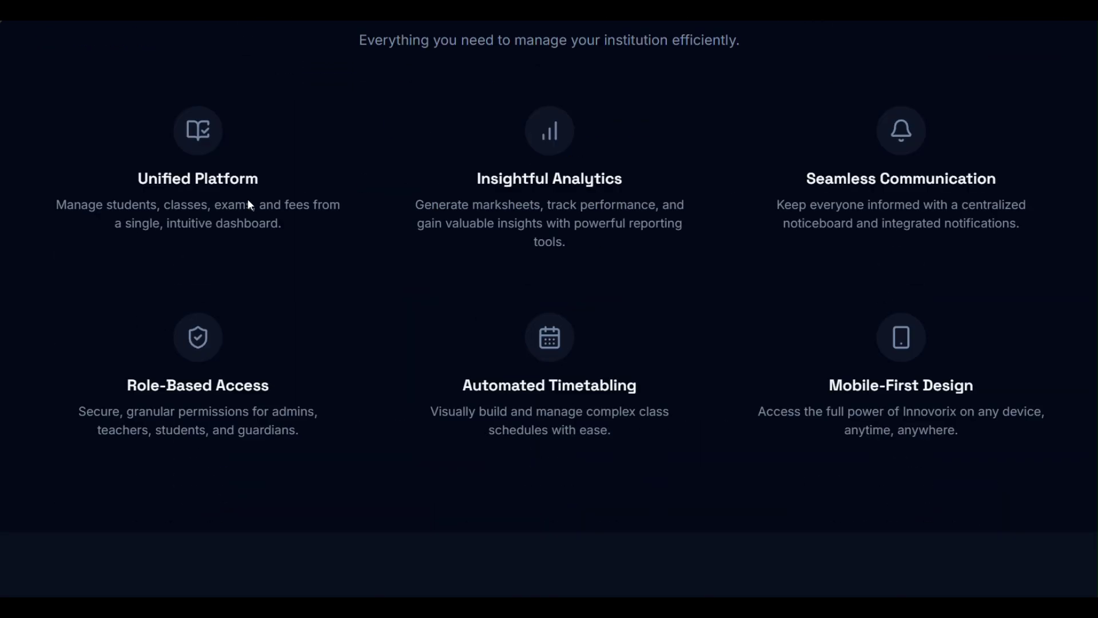
scroll(293, 298, down, 8)
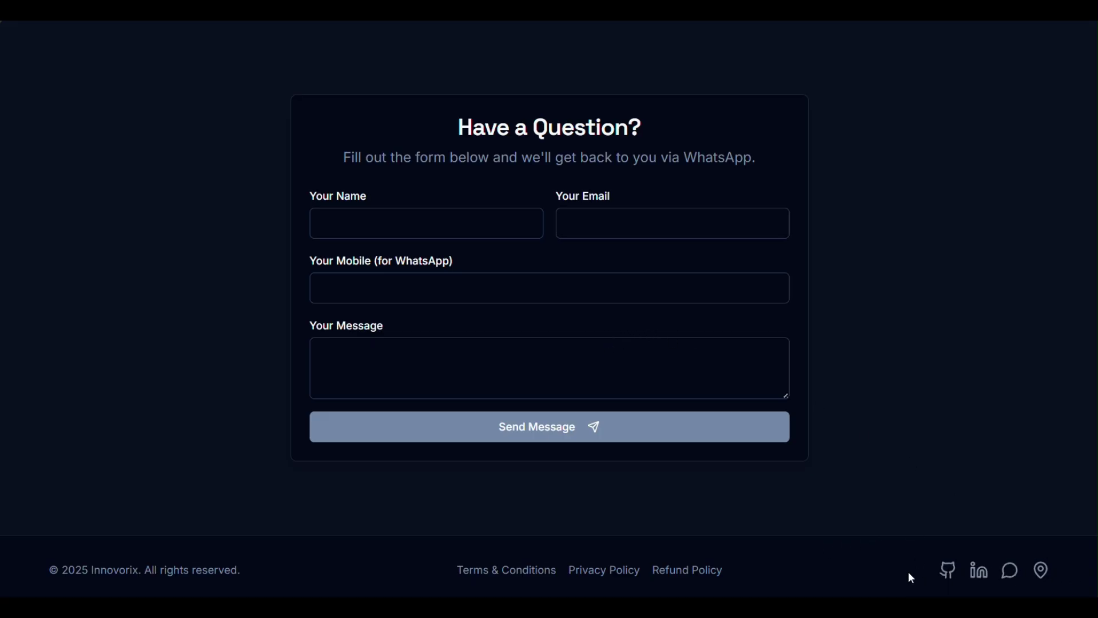
scroll(774, 518, up, 20)
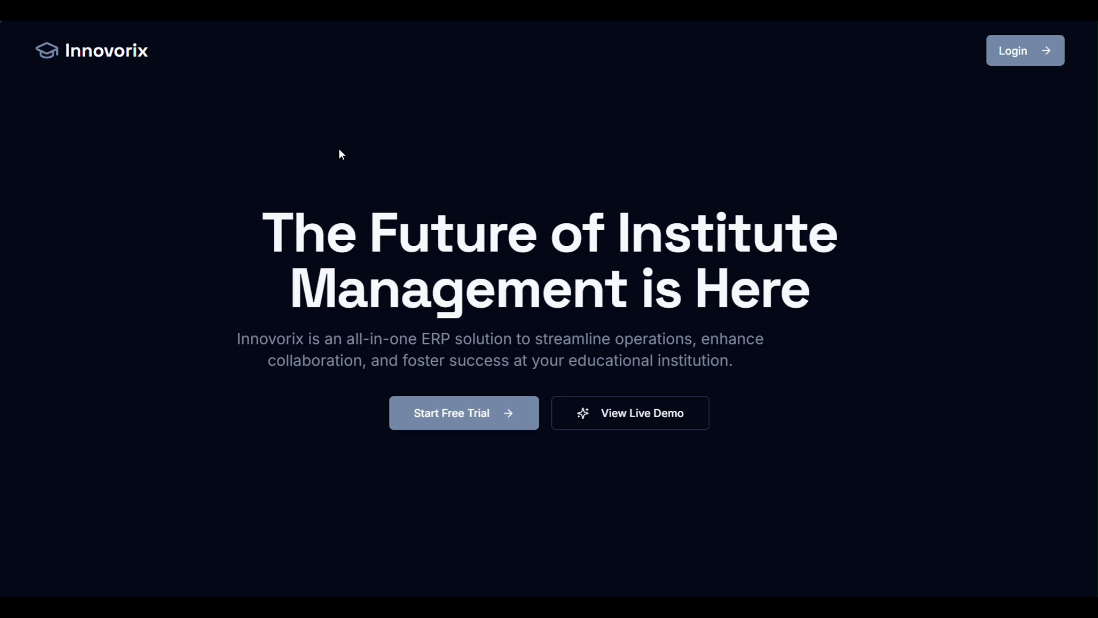
click(657, 426)
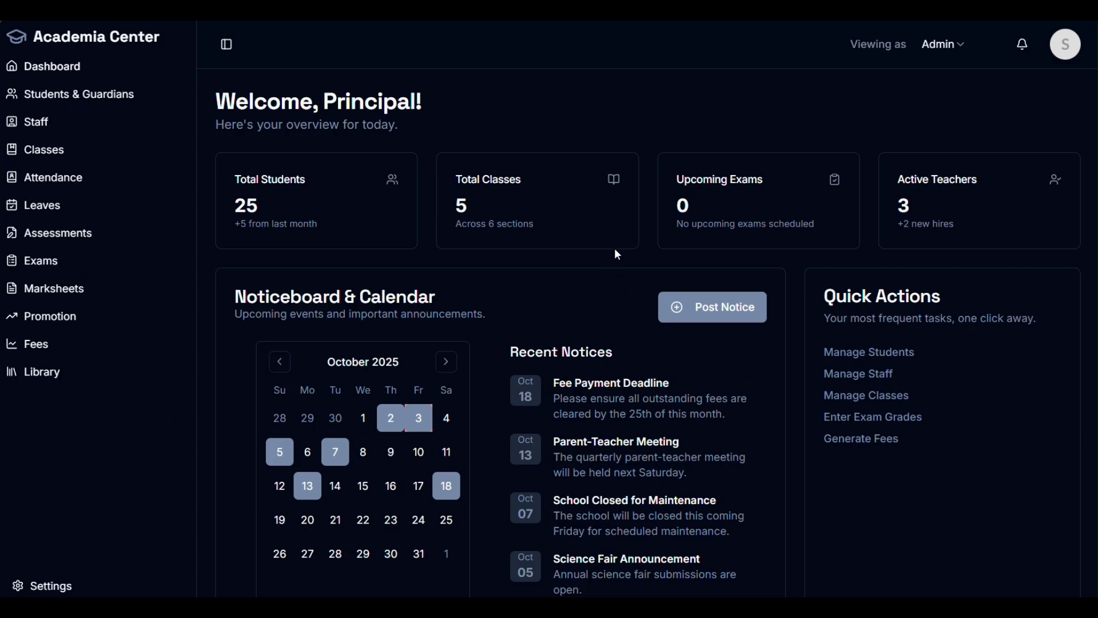
click(36, 120)
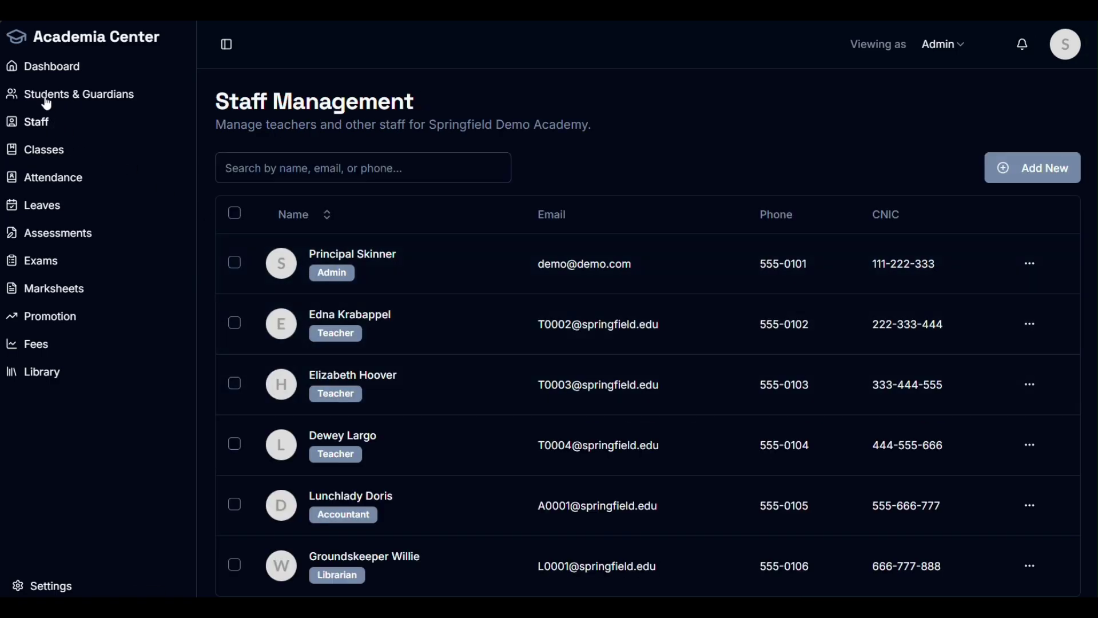
click(46, 99)
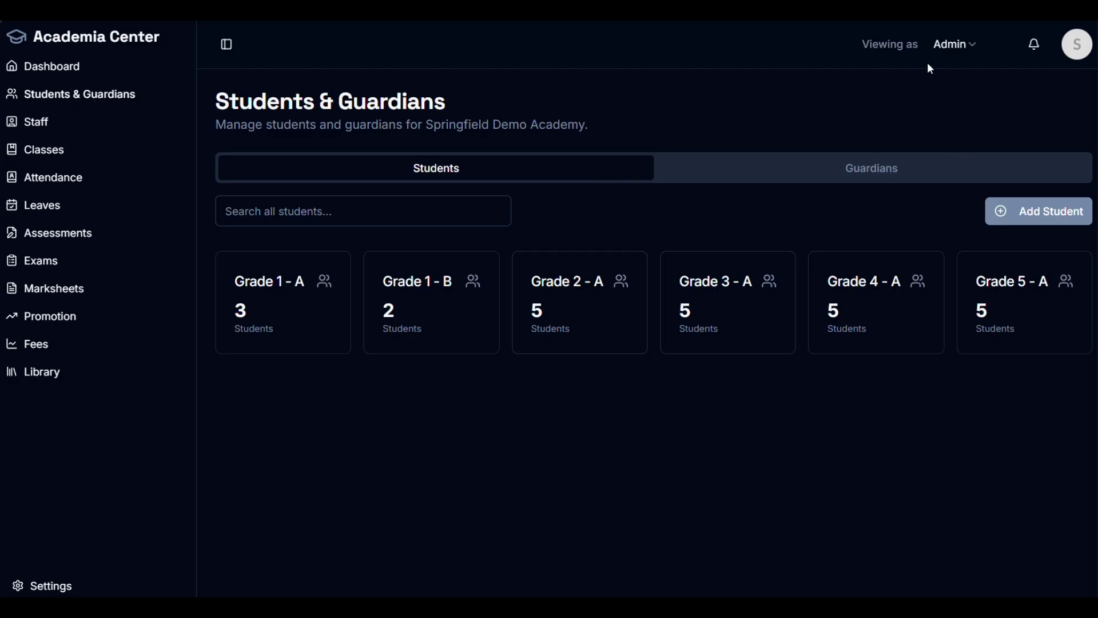
Step: Preview the app as a Student, then as a Guardian
click(962, 46)
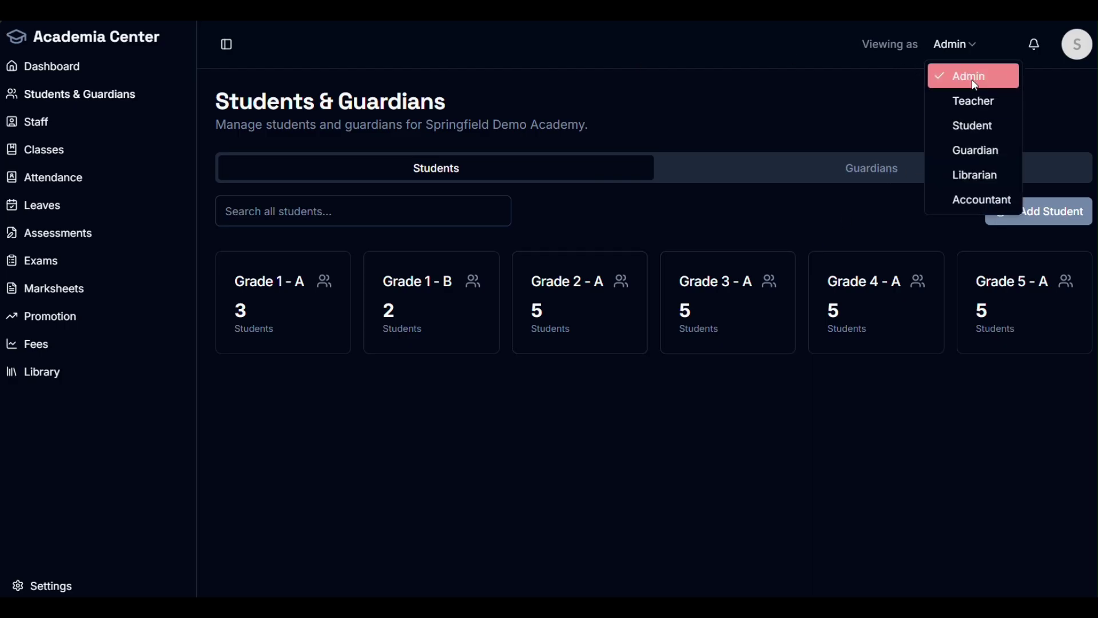
click(934, 121)
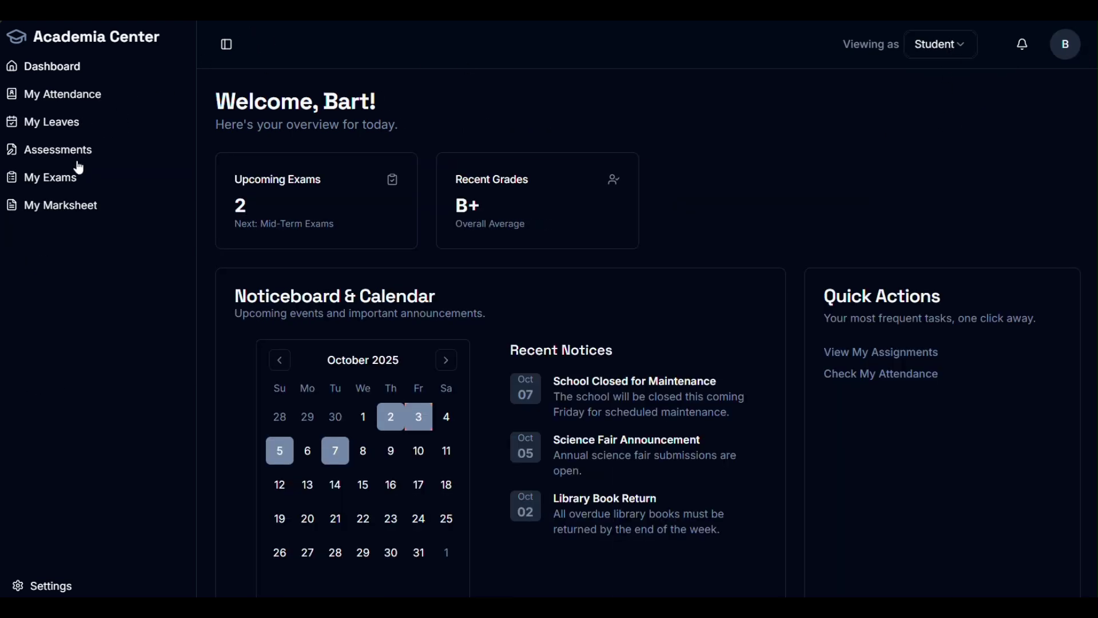
click(949, 48)
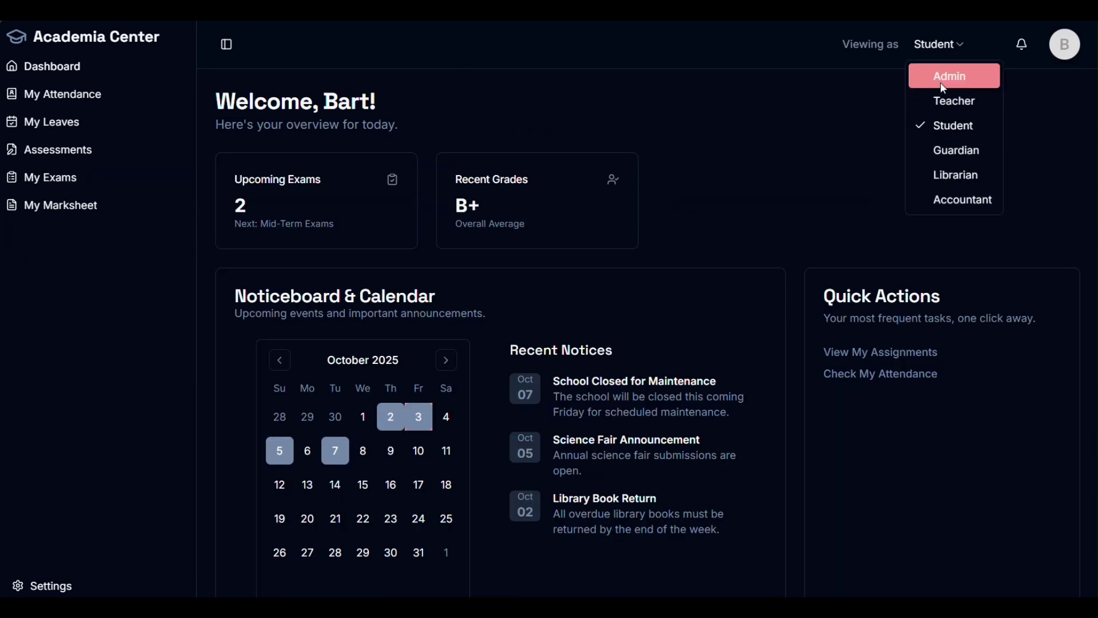
click(957, 157)
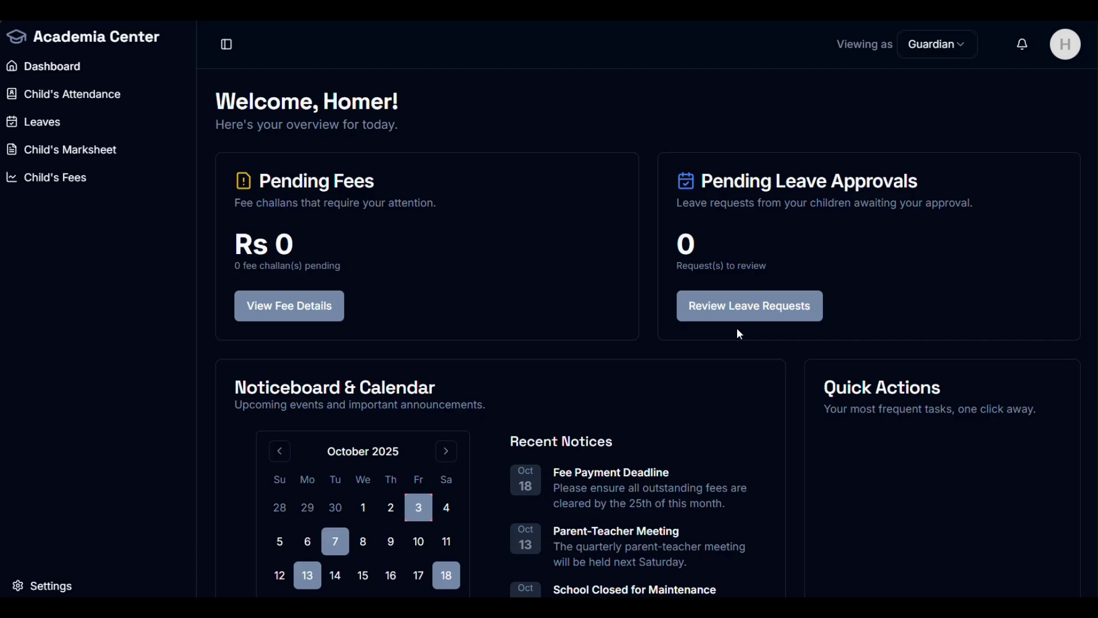
Step: Switch to the Teacher view, check its weekly timetable, and log out
click(921, 50)
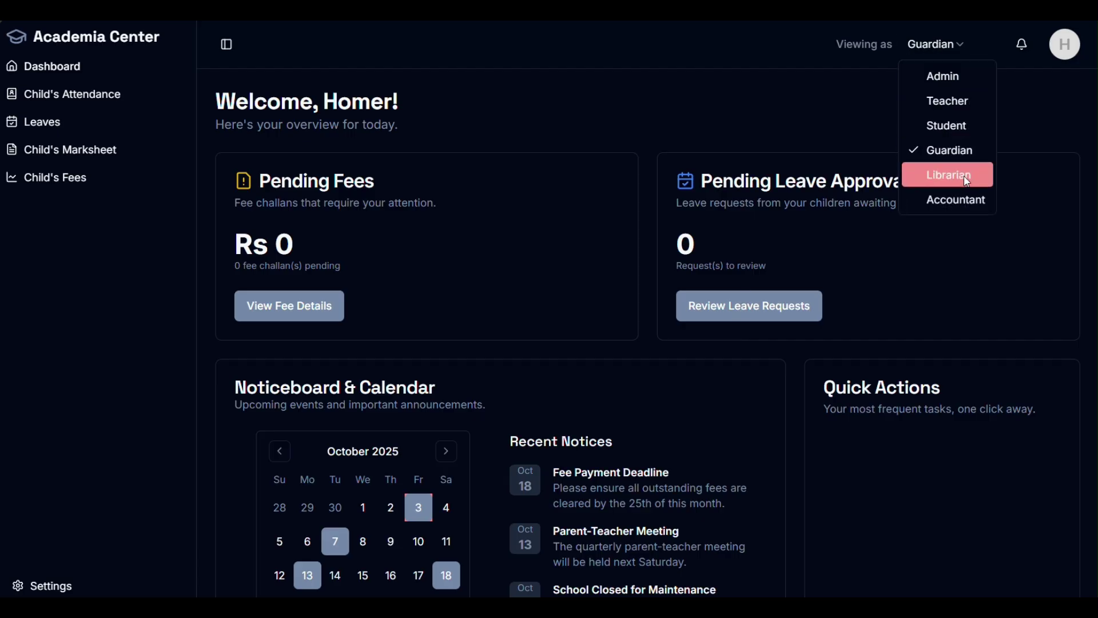
click(957, 101)
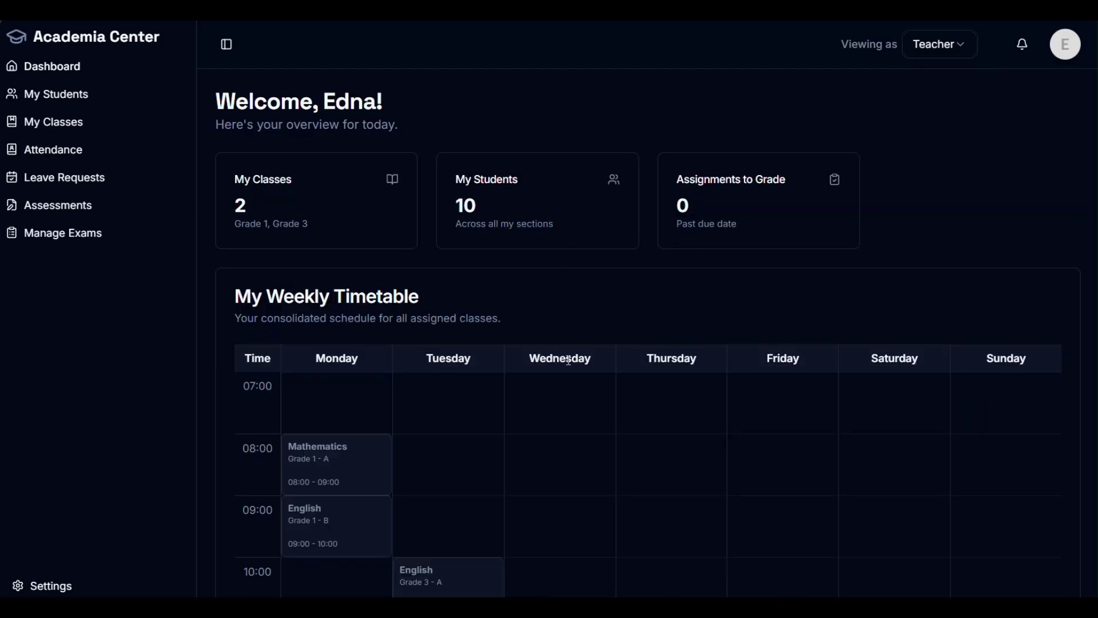
scroll(566, 381, down, 10)
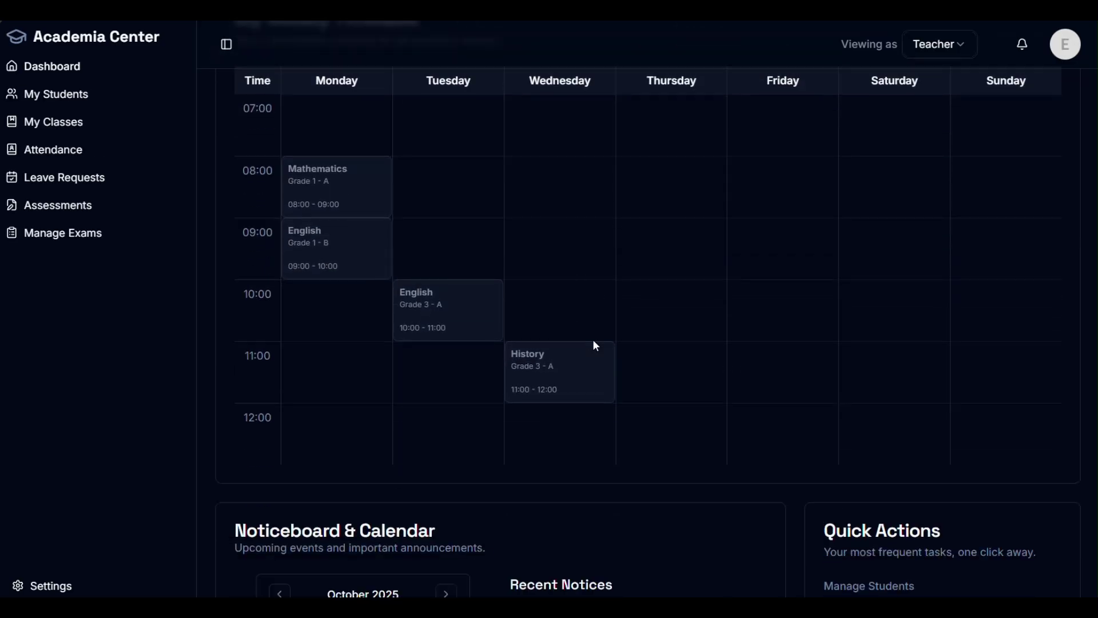
scroll(617, 325, up, 8)
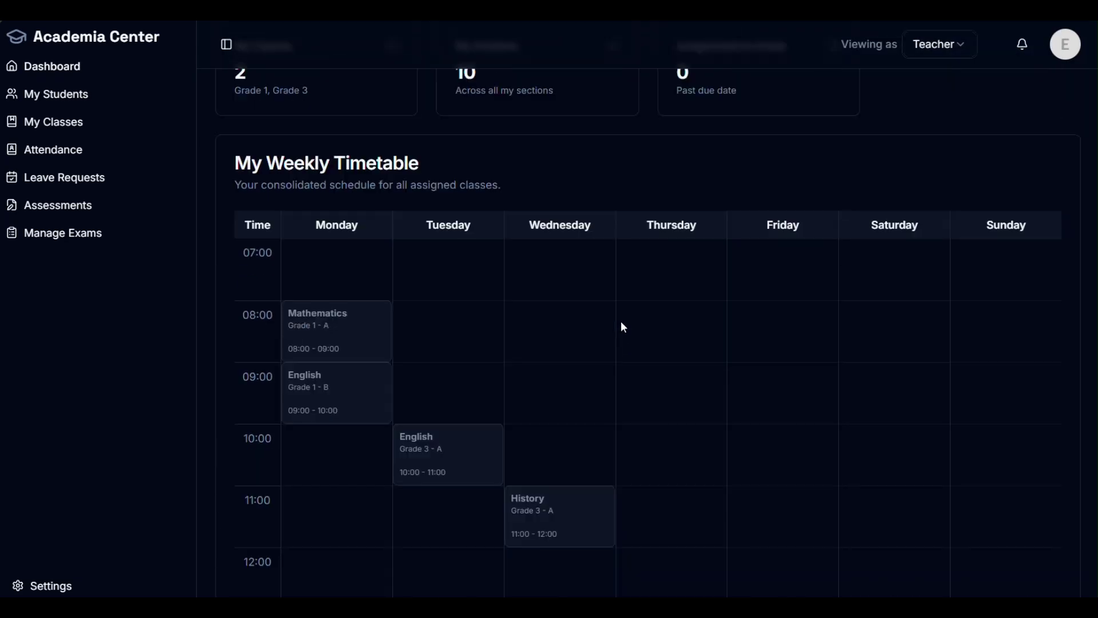
scroll(601, 337, up, 2)
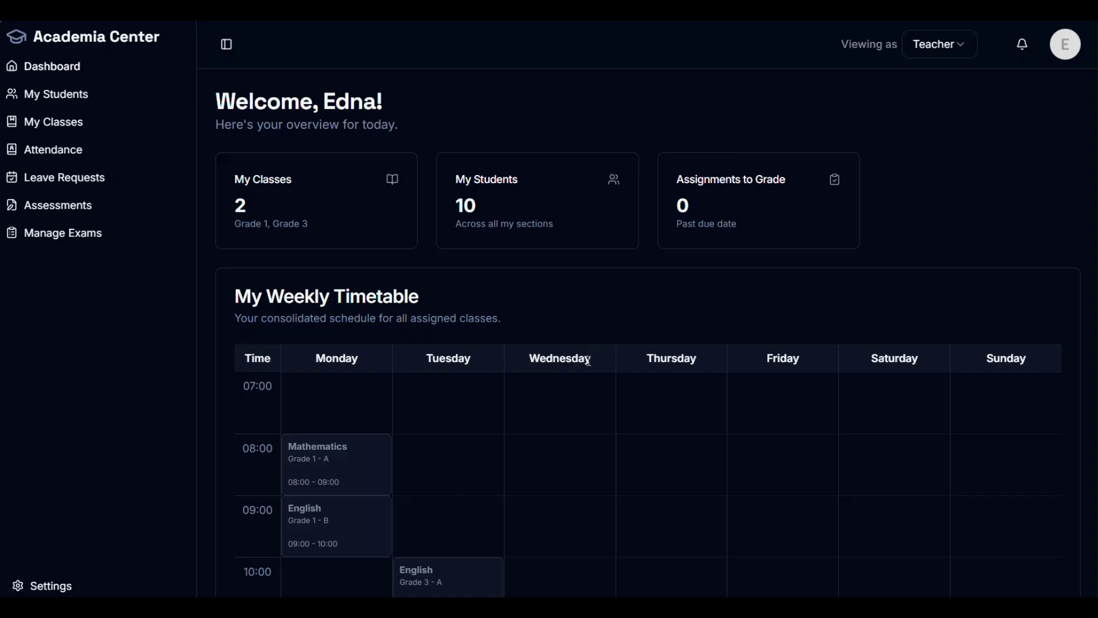
click(1067, 51)
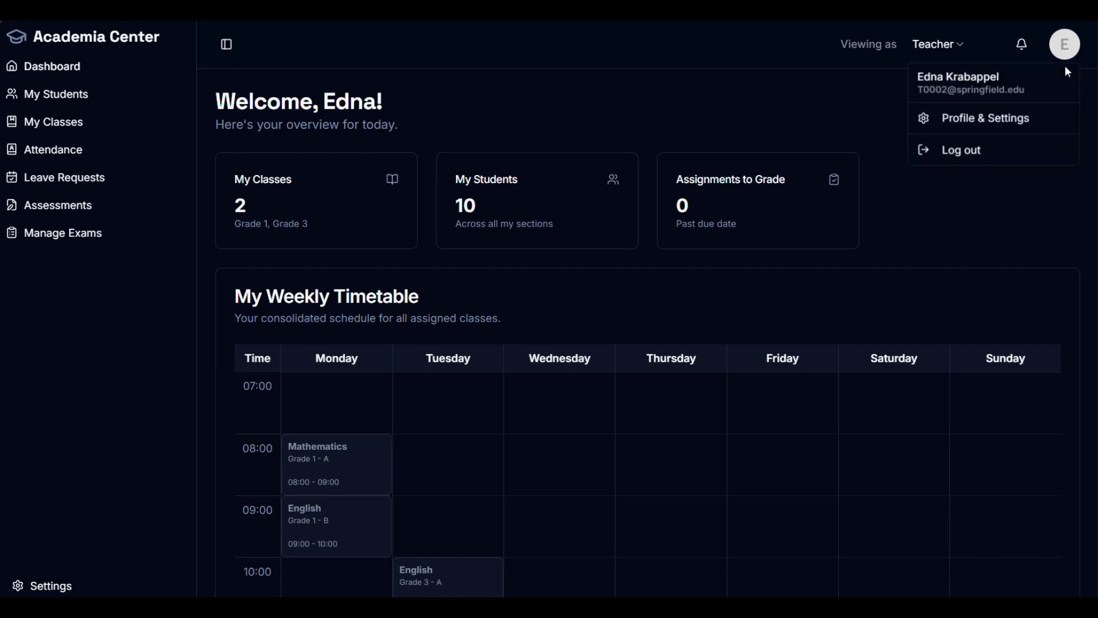
click(985, 155)
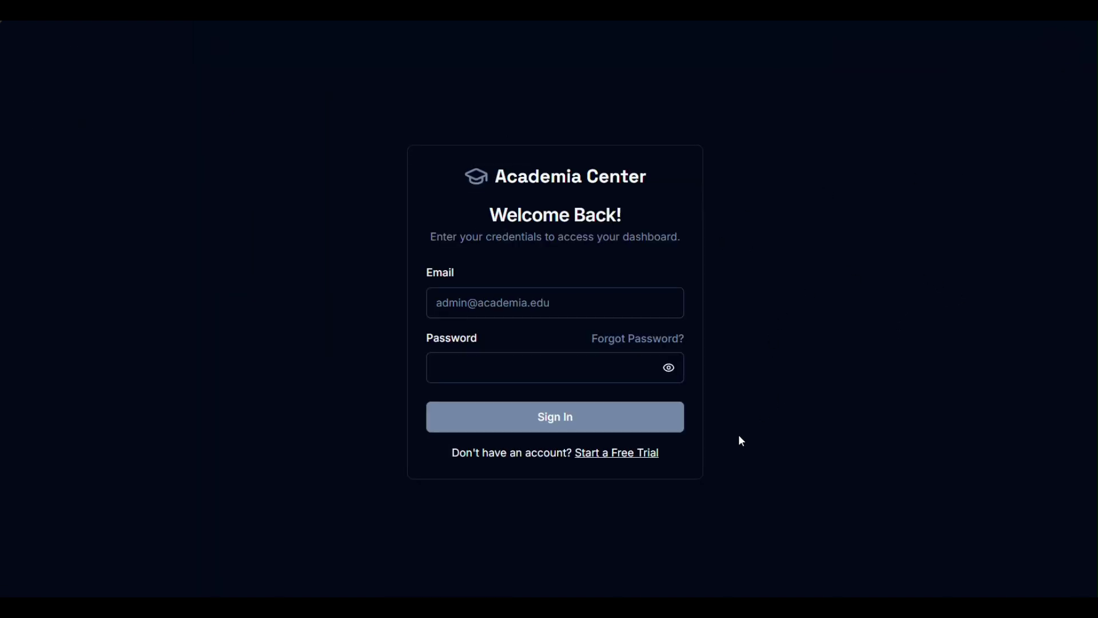
Step: On the free-trial form, enter Institute Name 'dps' and Institute Email Domain 'dps.pk'
click(621, 461)
scroll(749, 423, down, 3)
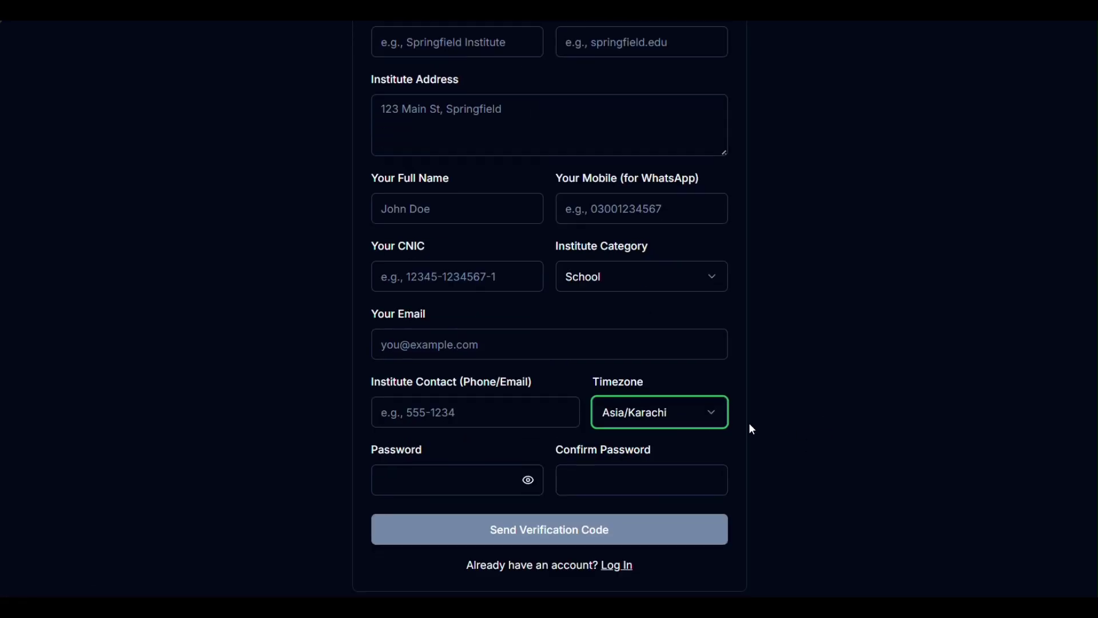
scroll(807, 400, up, 3)
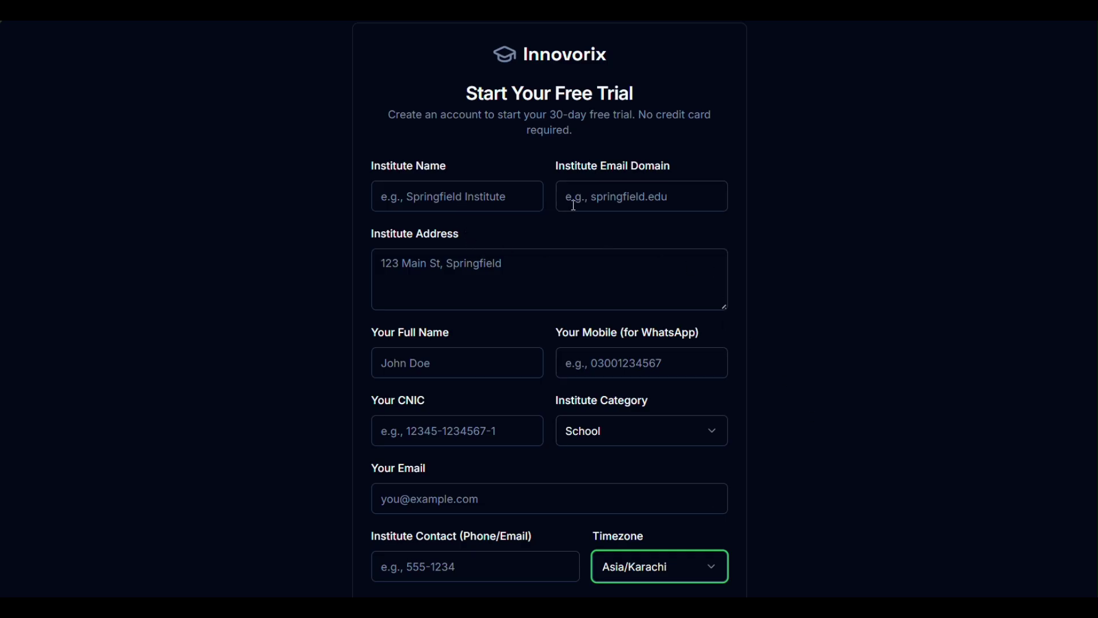
click(612, 200)
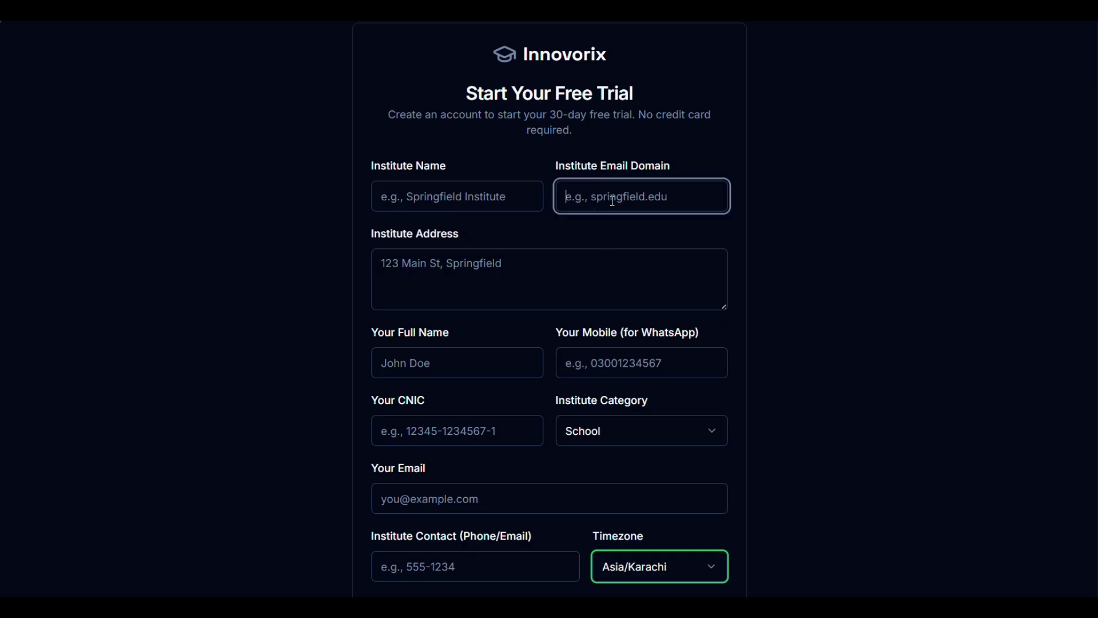
click(863, 186)
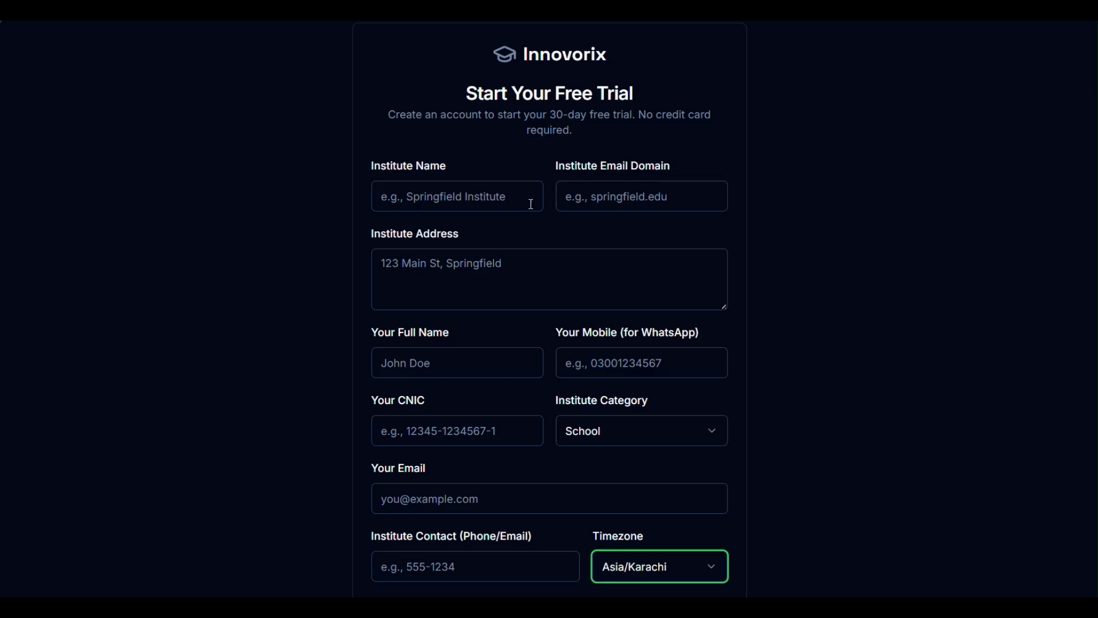
click(462, 200)
text(dps)
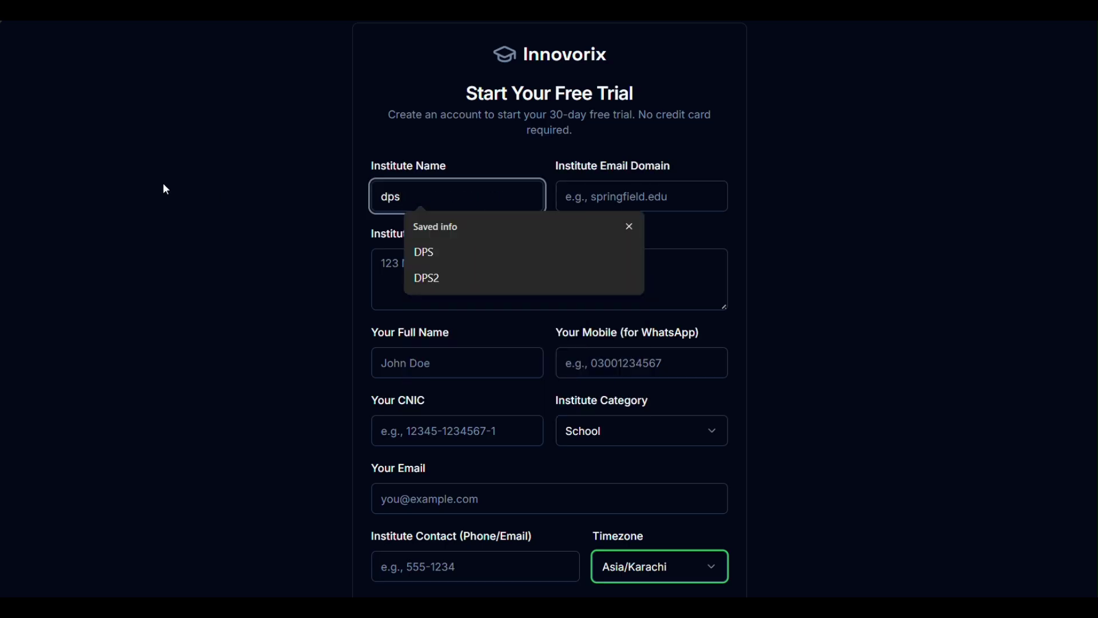
click(624, 201)
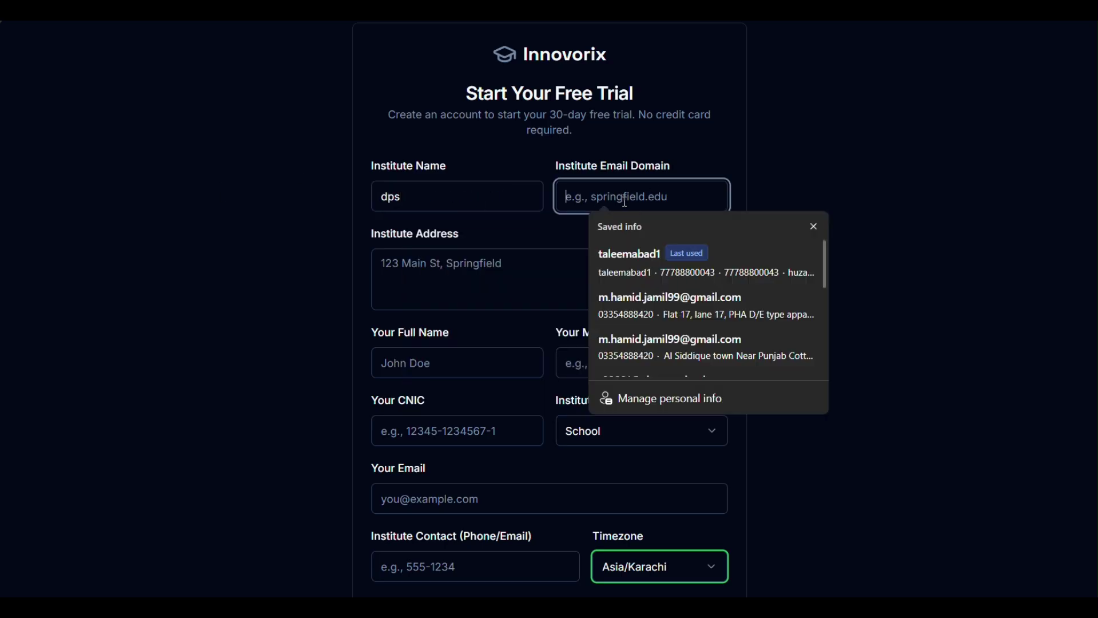
text(dps.)
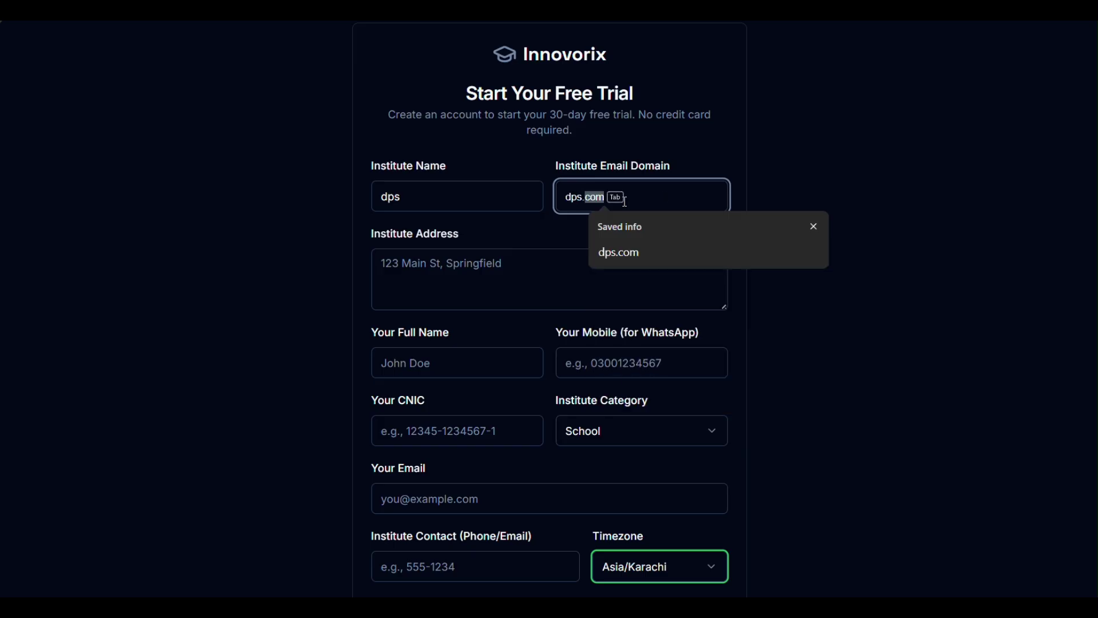
text(pk)
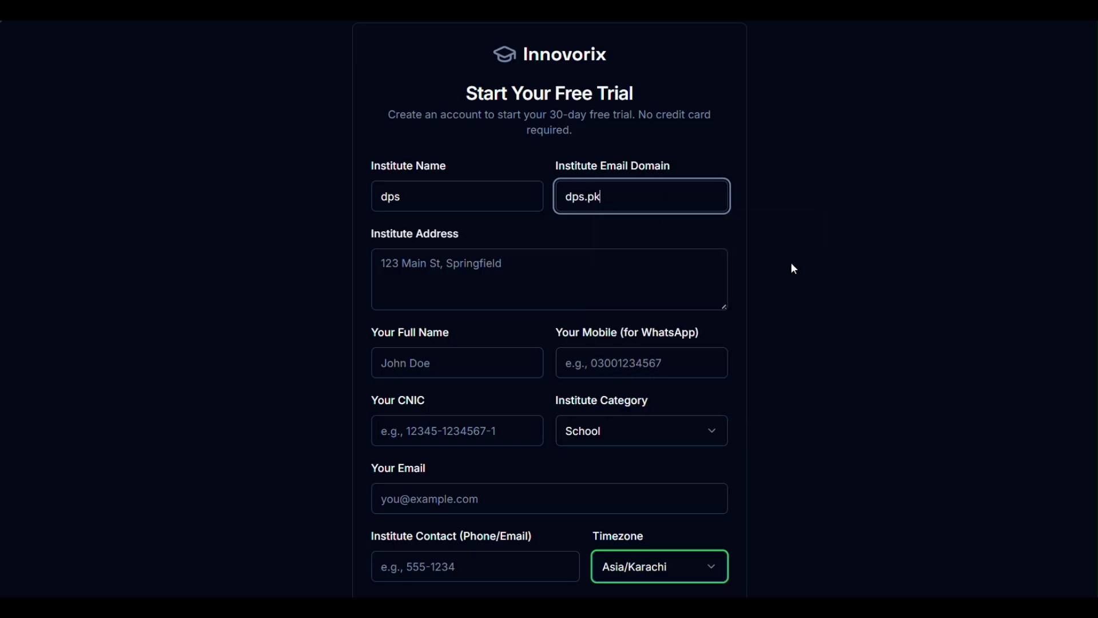
scroll(788, 258, down, 3)
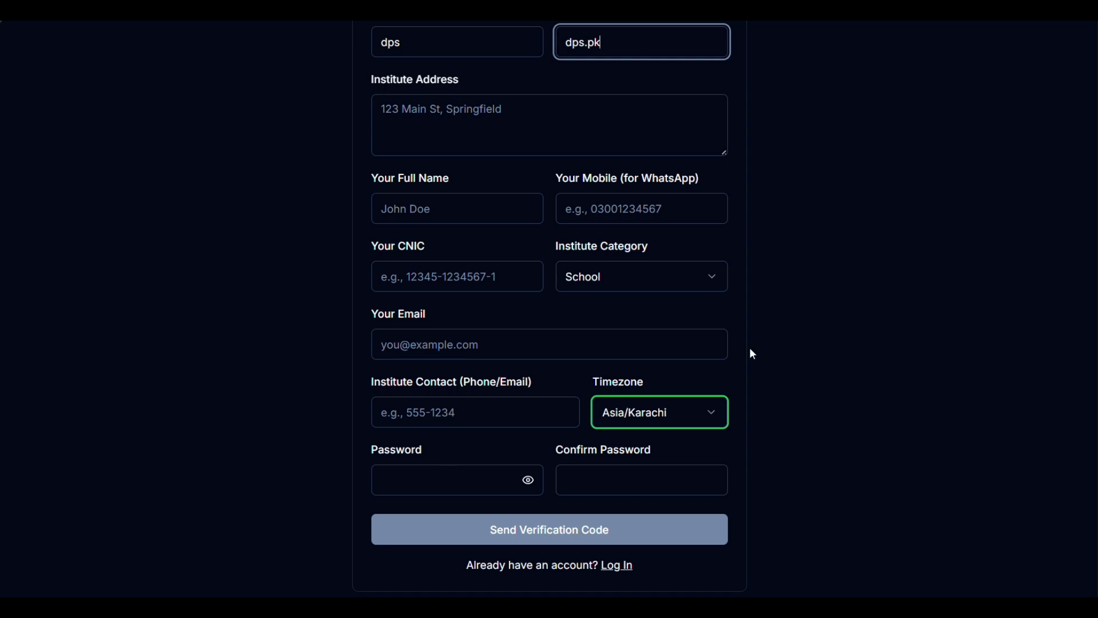
drag(438, 248, 361, 246)
click(302, 261)
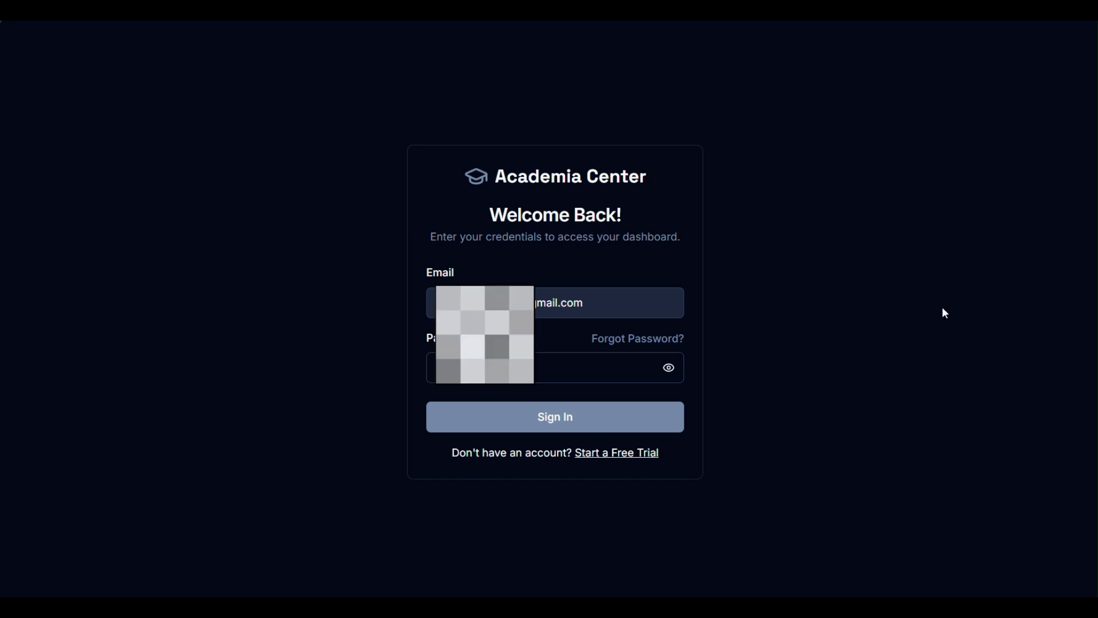
Step: Sign in and choose al noor, showing 82 students, 20 classes and 28 active teachers
click(664, 426)
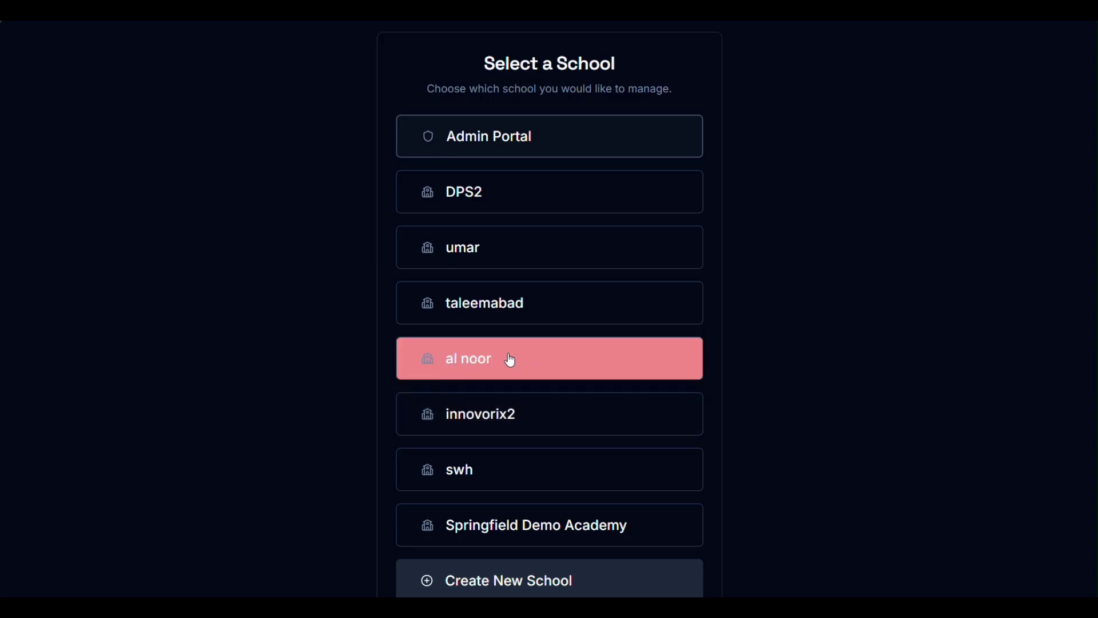
click(554, 360)
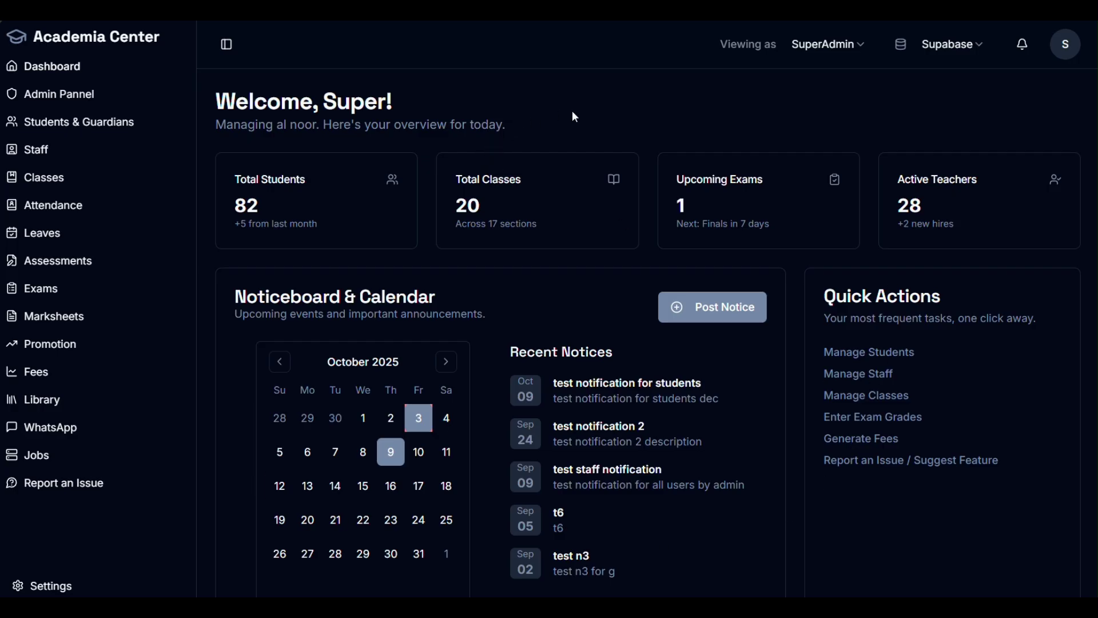
scroll(621, 120, down, 1)
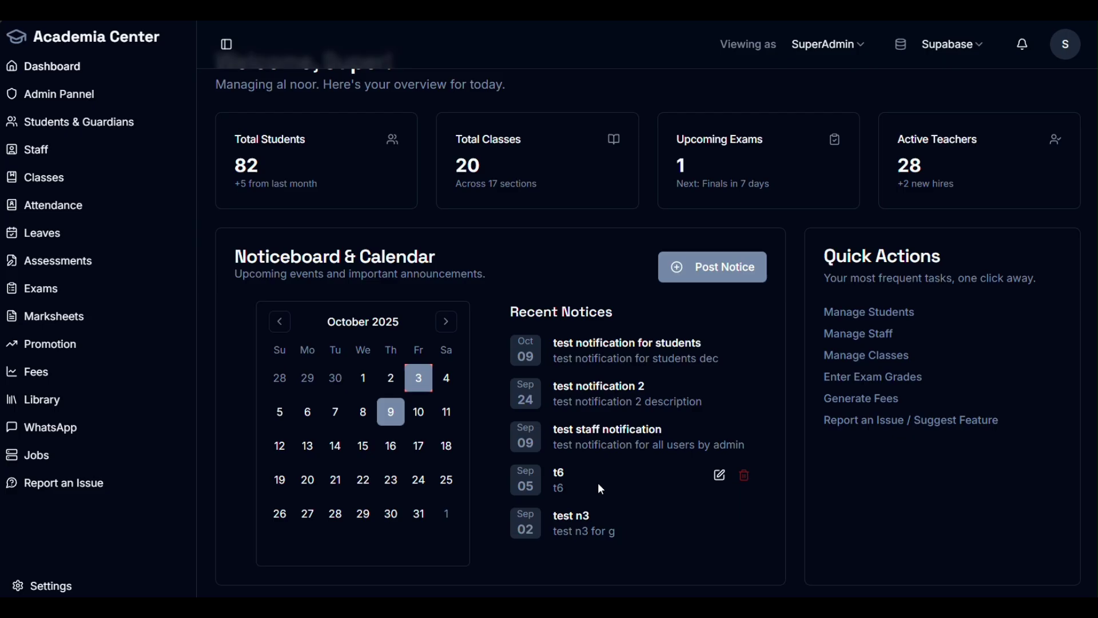
Step: Start a new notice and set its date to October 6th, 2025
click(660, 264)
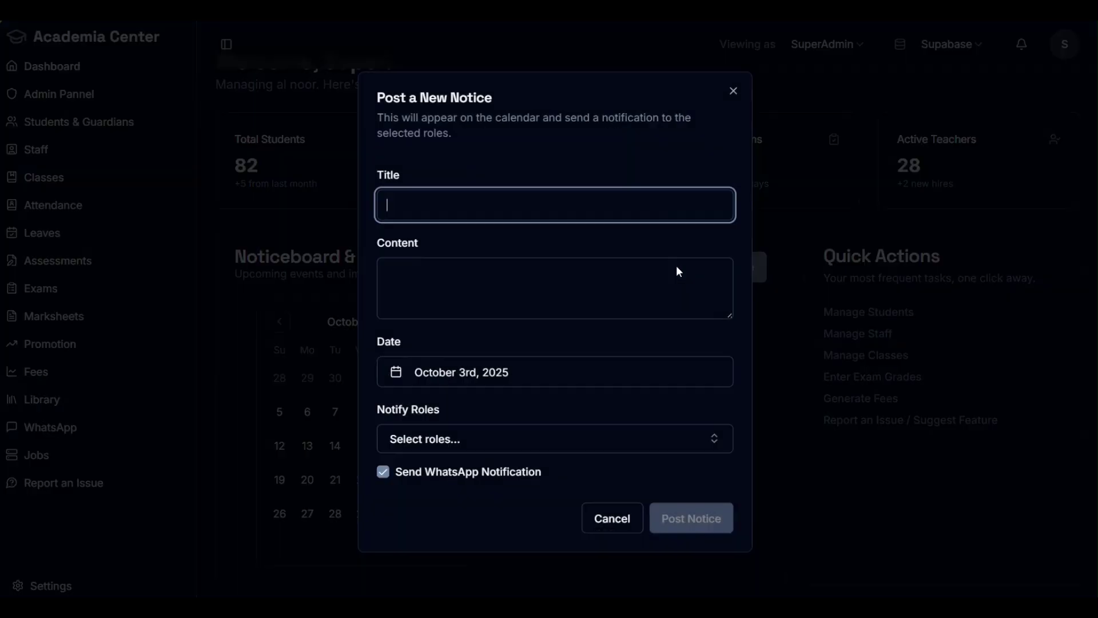
click(467, 294)
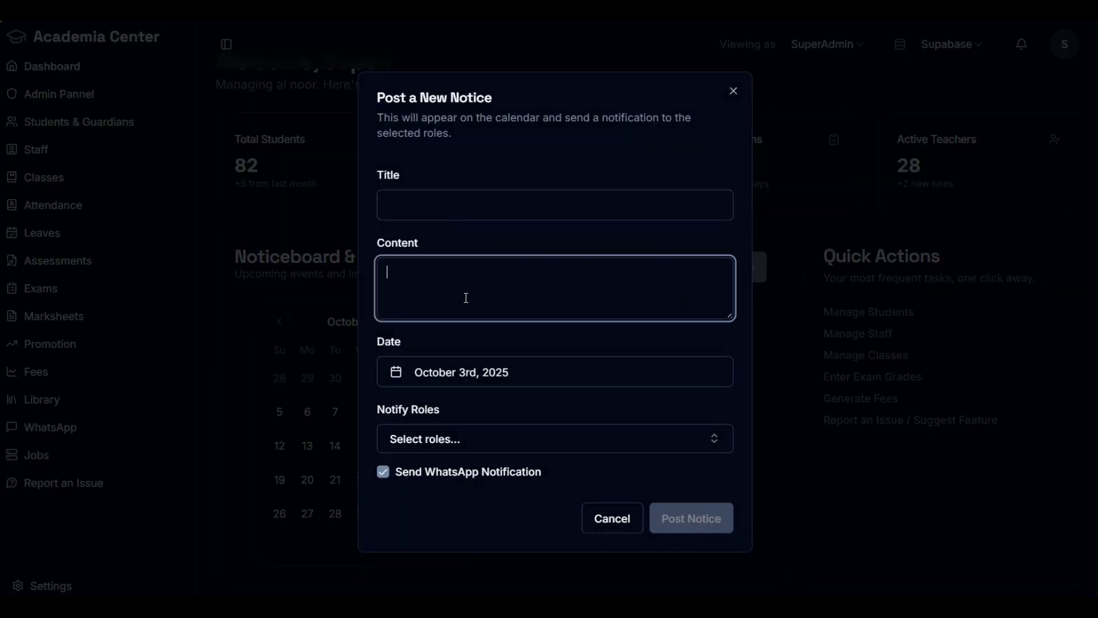
click(509, 381)
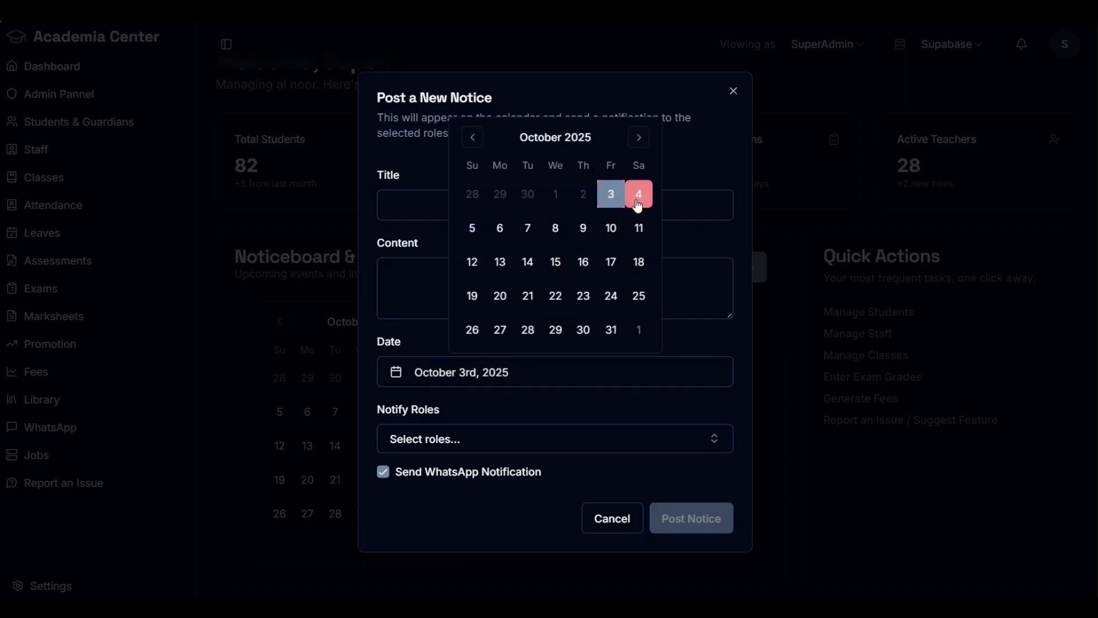
click(499, 231)
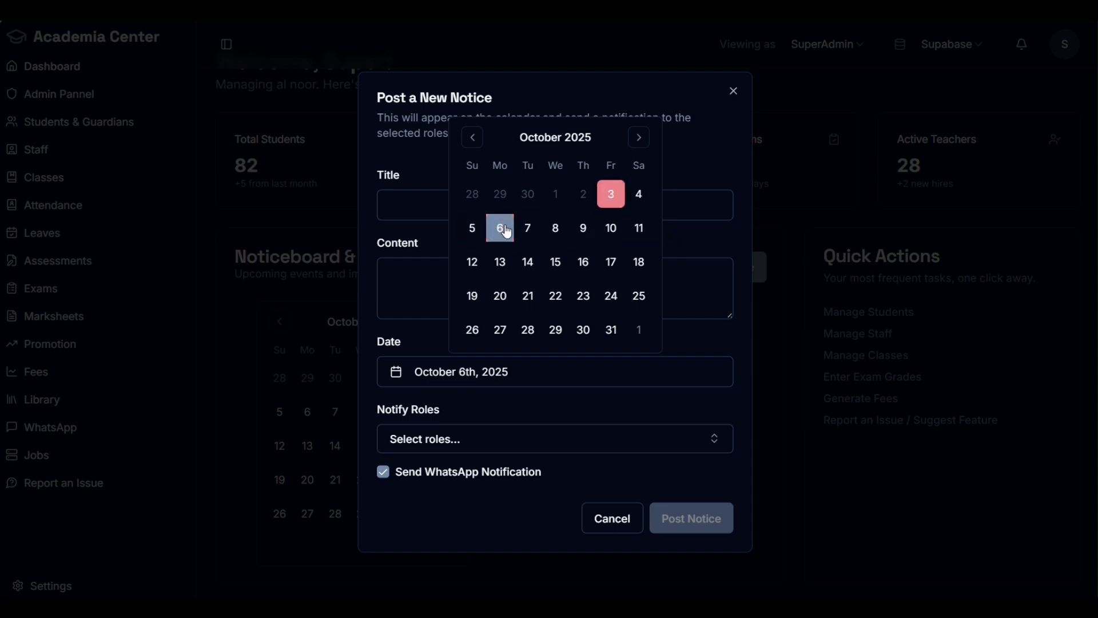
click(501, 229)
click(684, 232)
click(457, 438)
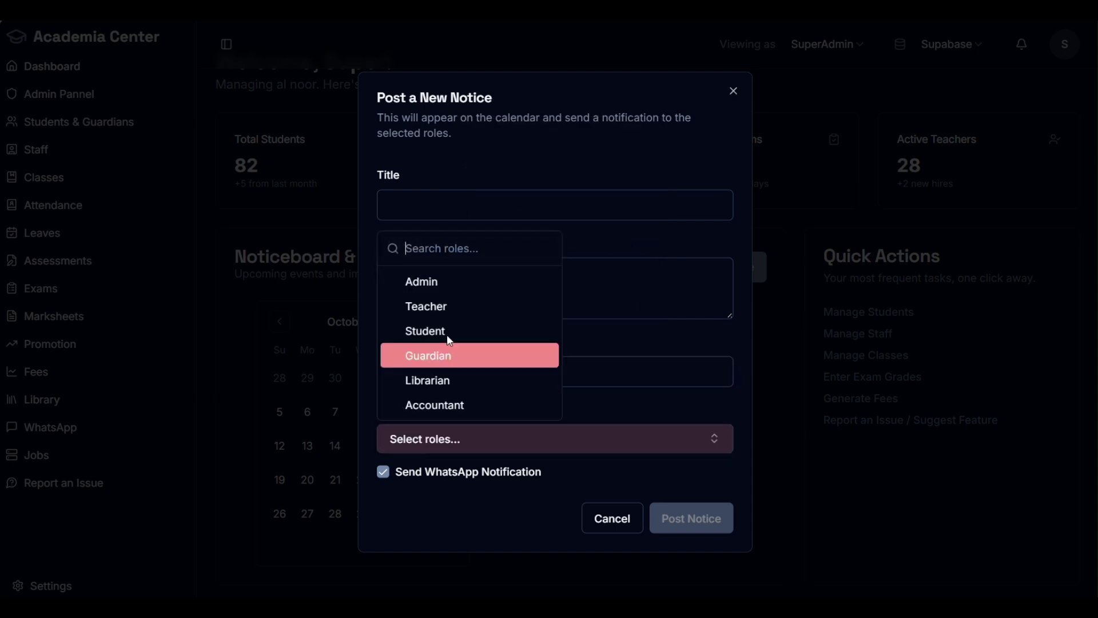
click(582, 349)
click(489, 380)
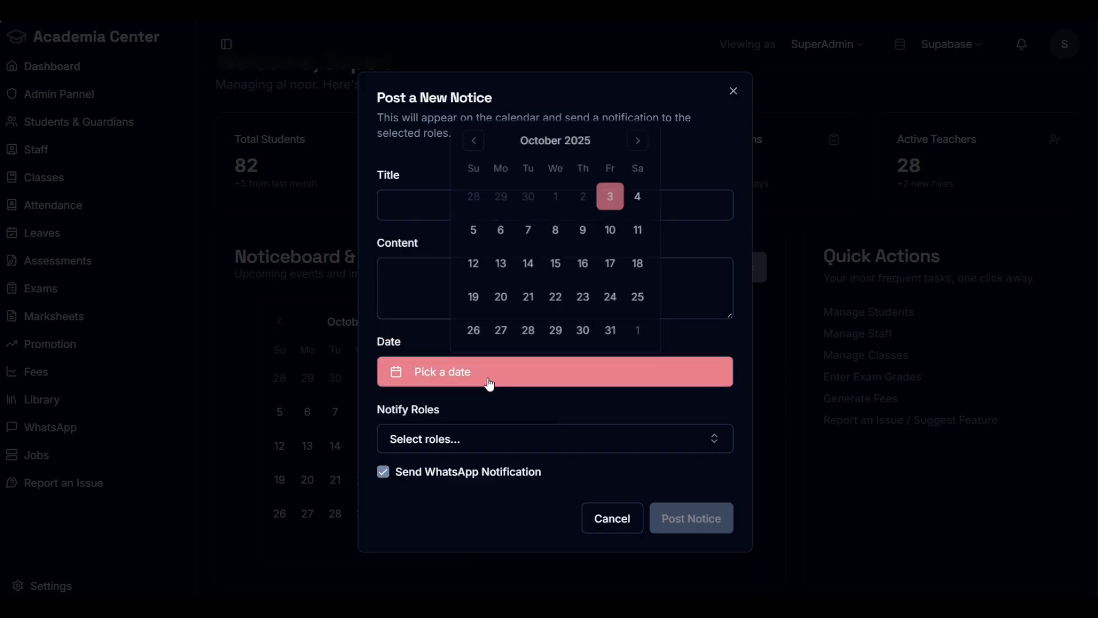
click(501, 230)
click(685, 339)
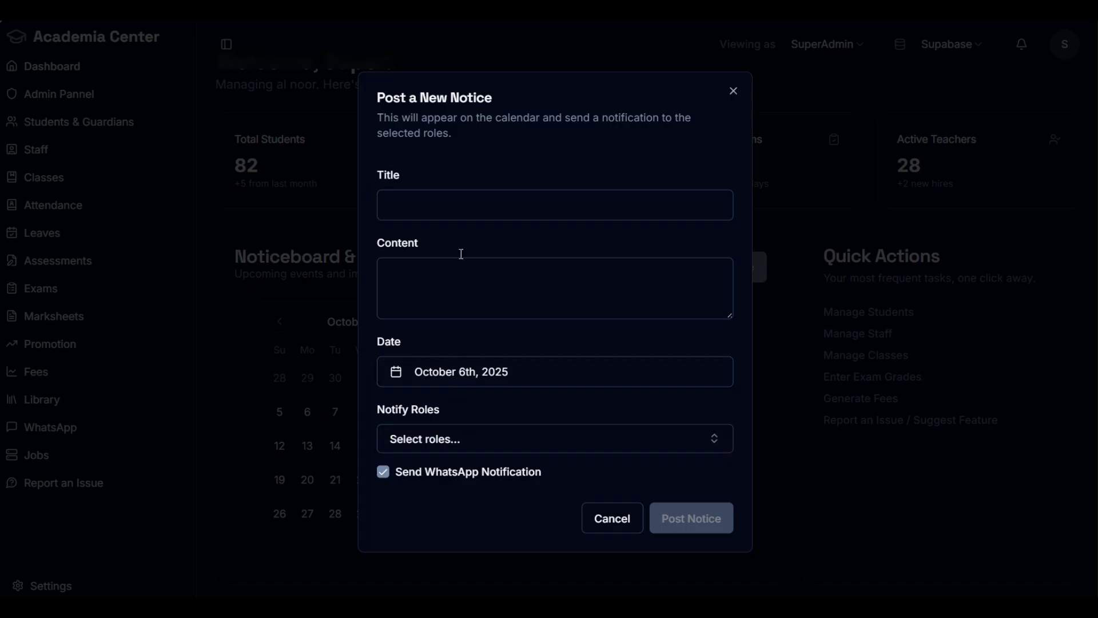
Step: Notify Student, Teacher and Guardian roles with WhatsApp on, then cancel the notice
click(454, 209)
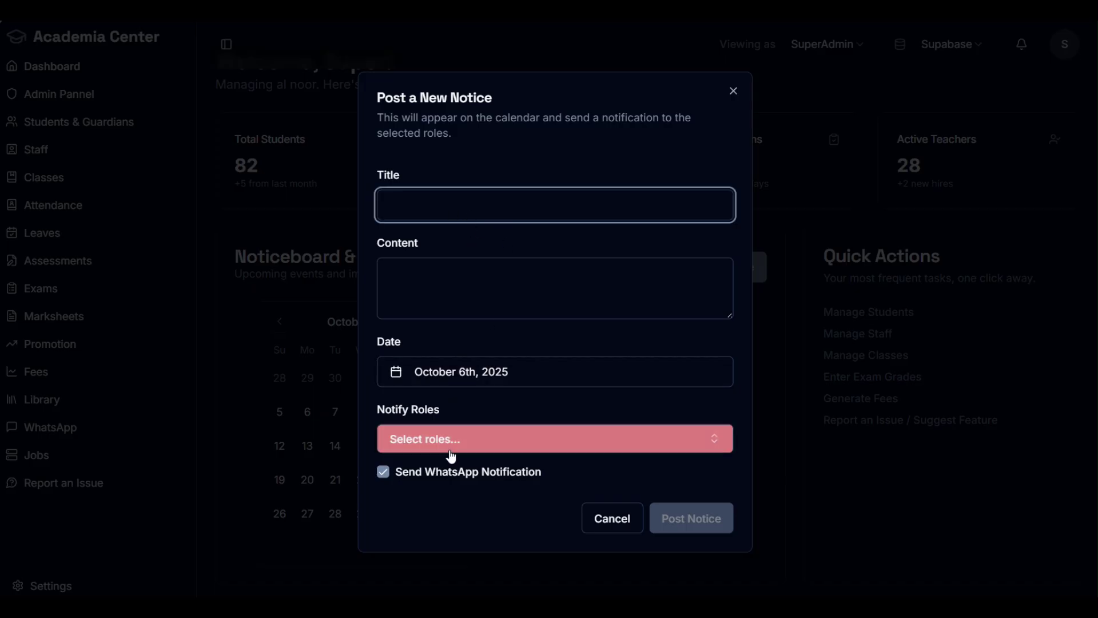
click(472, 445)
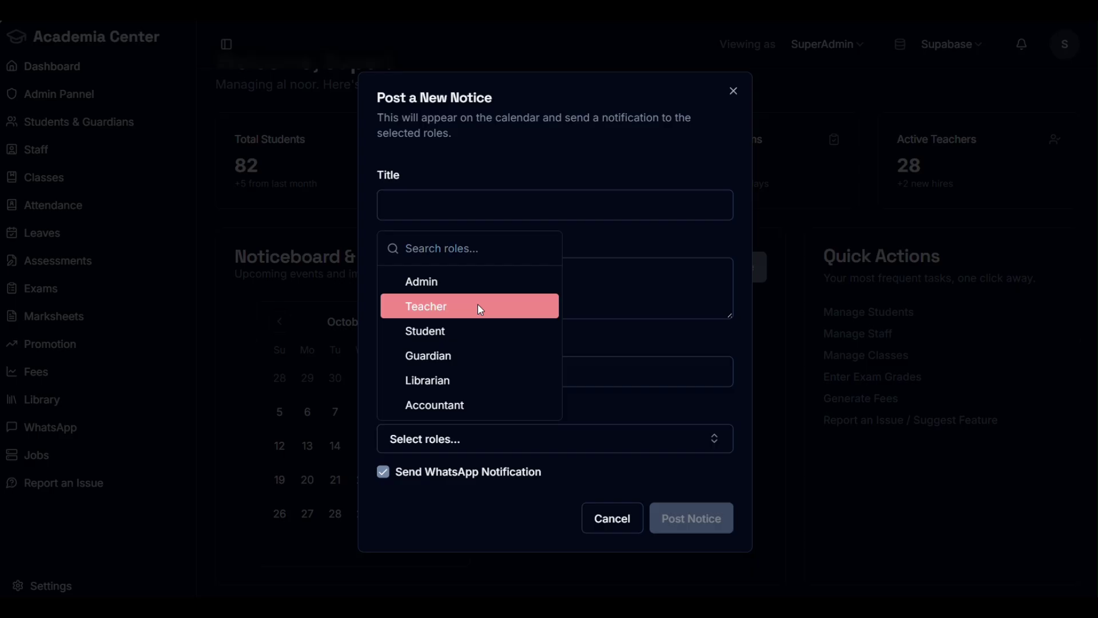
click(477, 335)
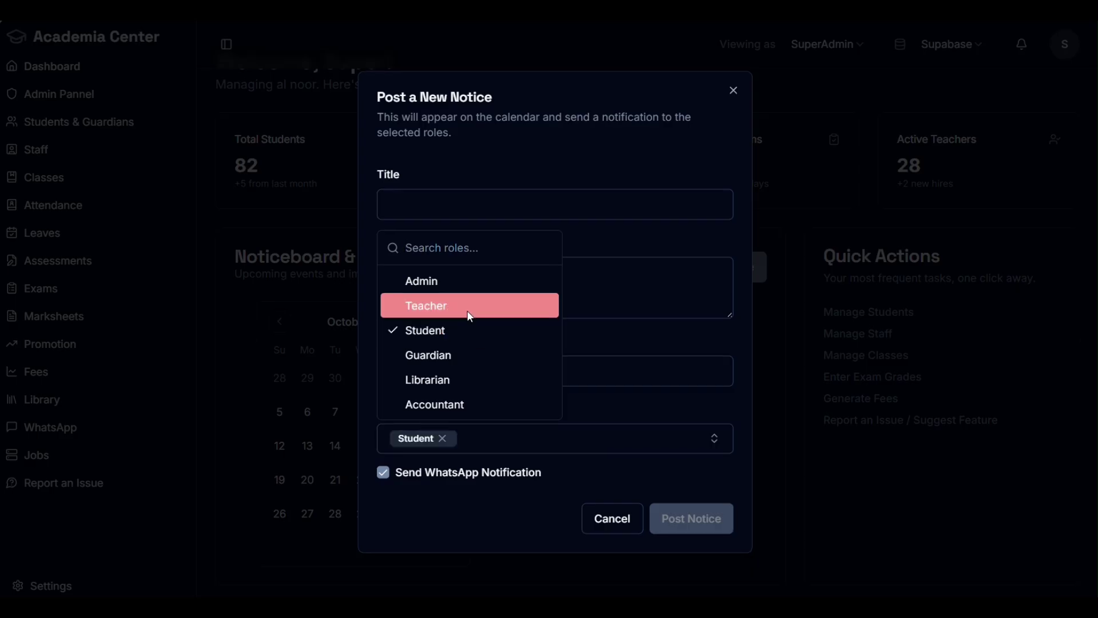
click(465, 314)
click(461, 352)
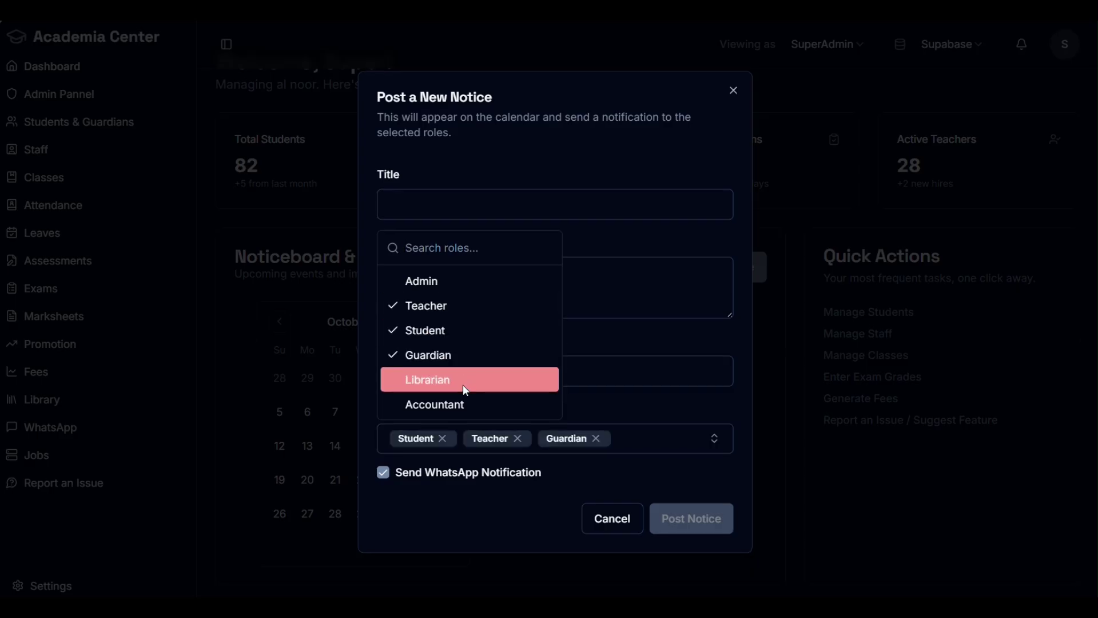
click(603, 400)
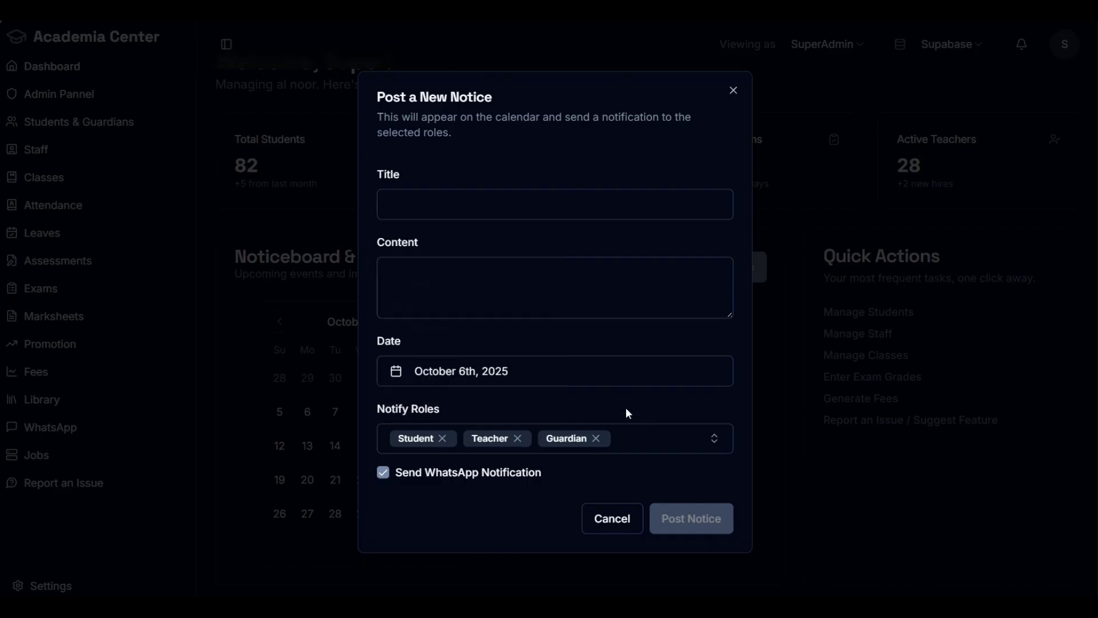
click(384, 475)
click(384, 481)
click(613, 283)
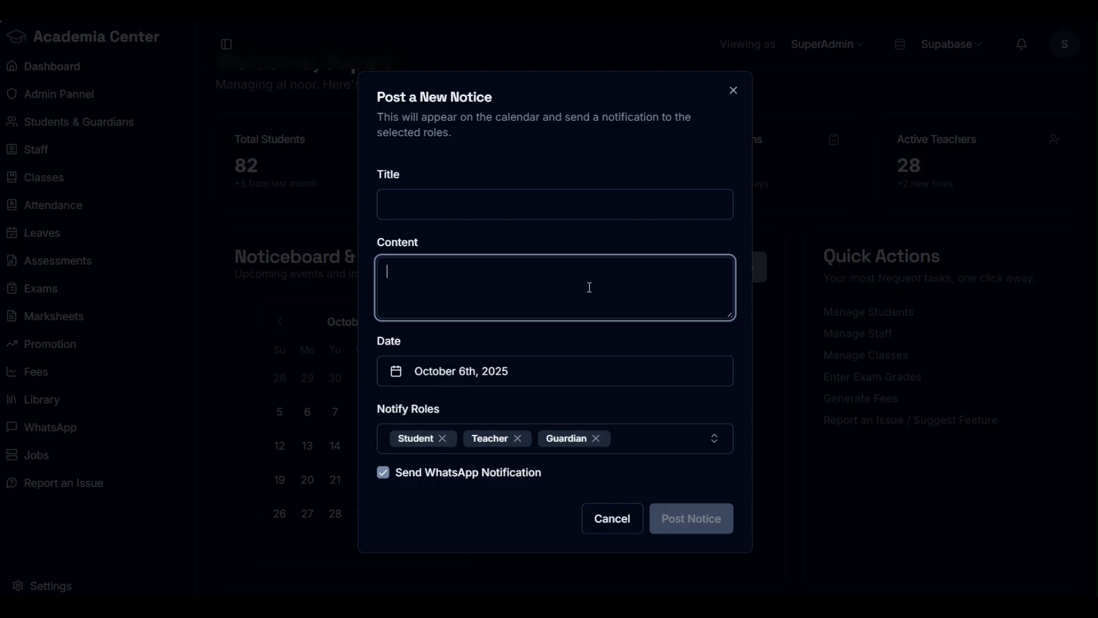
click(626, 520)
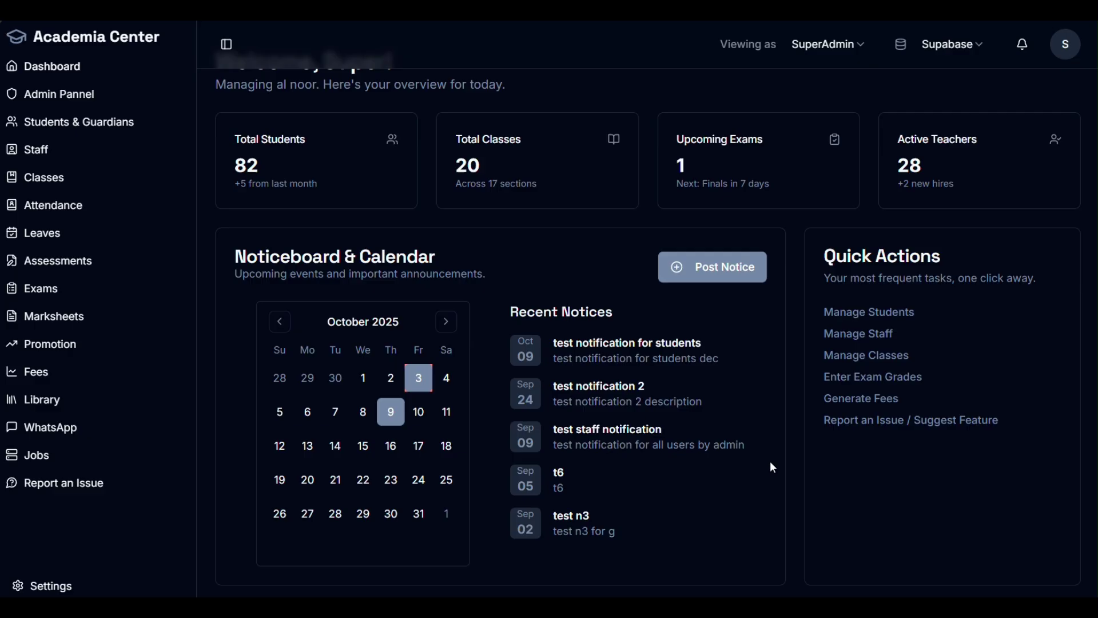
scroll(781, 456, up, 1)
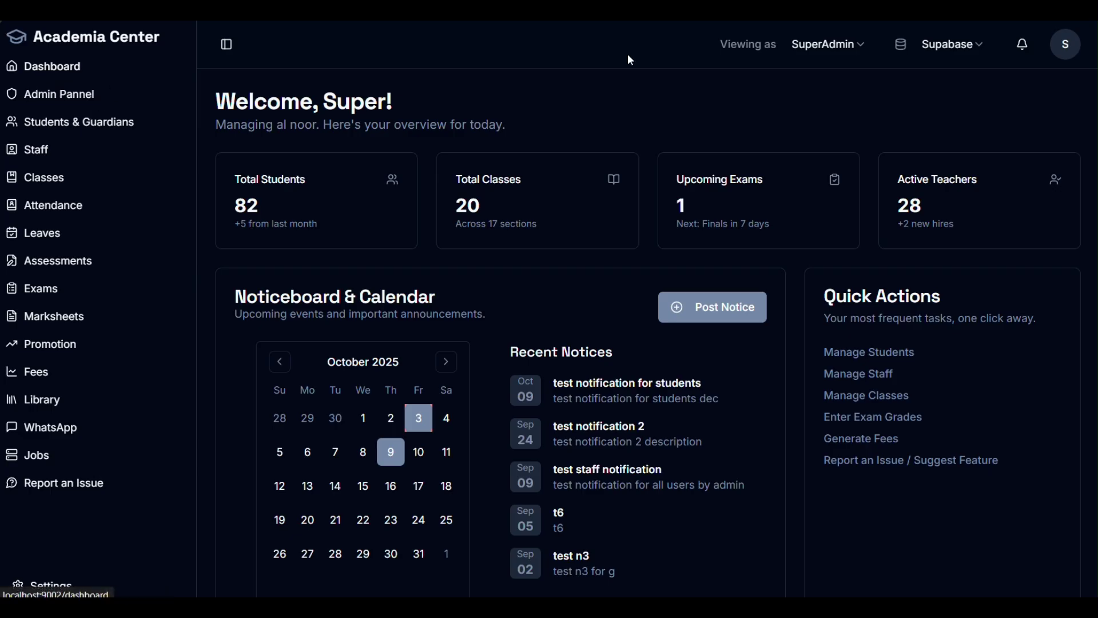
Step: View as Admin and open al noor's class cards from 1 - A to 10 - B
click(808, 46)
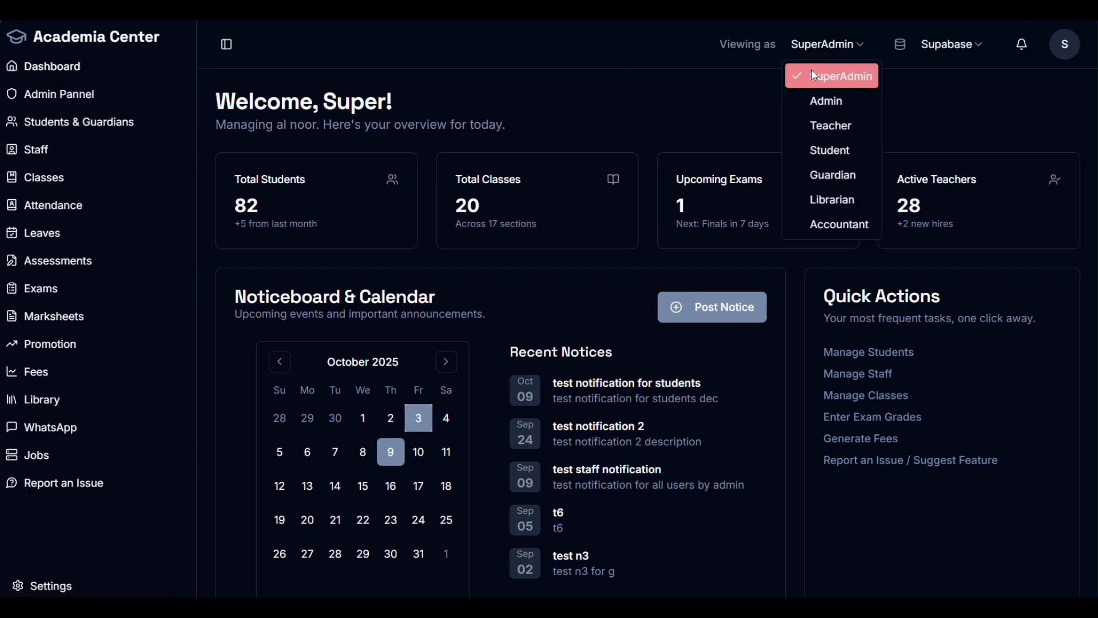
click(835, 102)
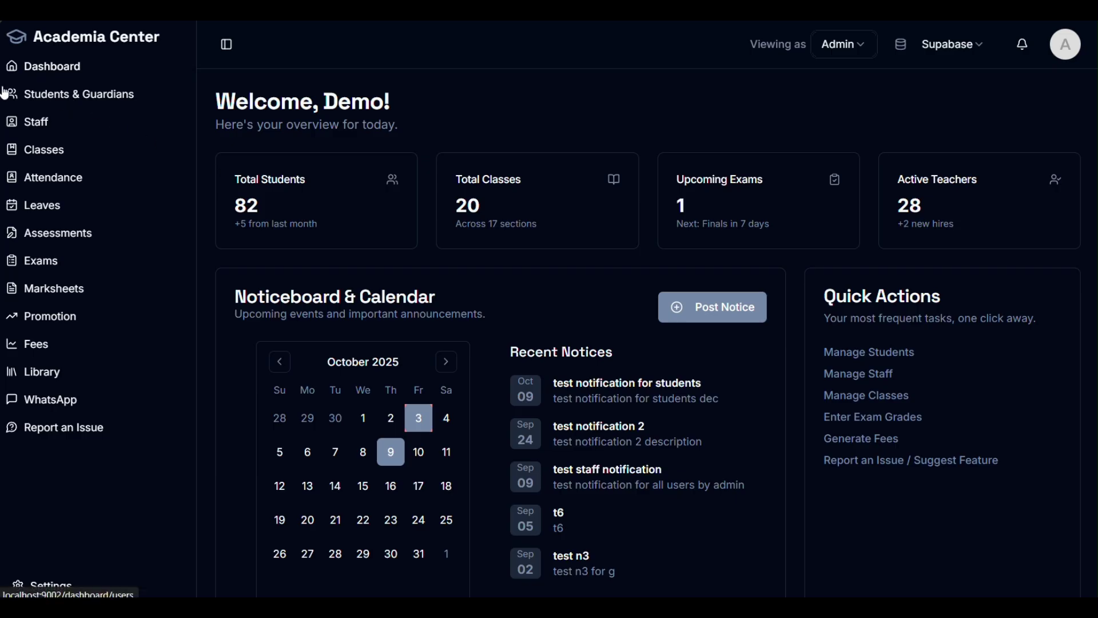
click(52, 586)
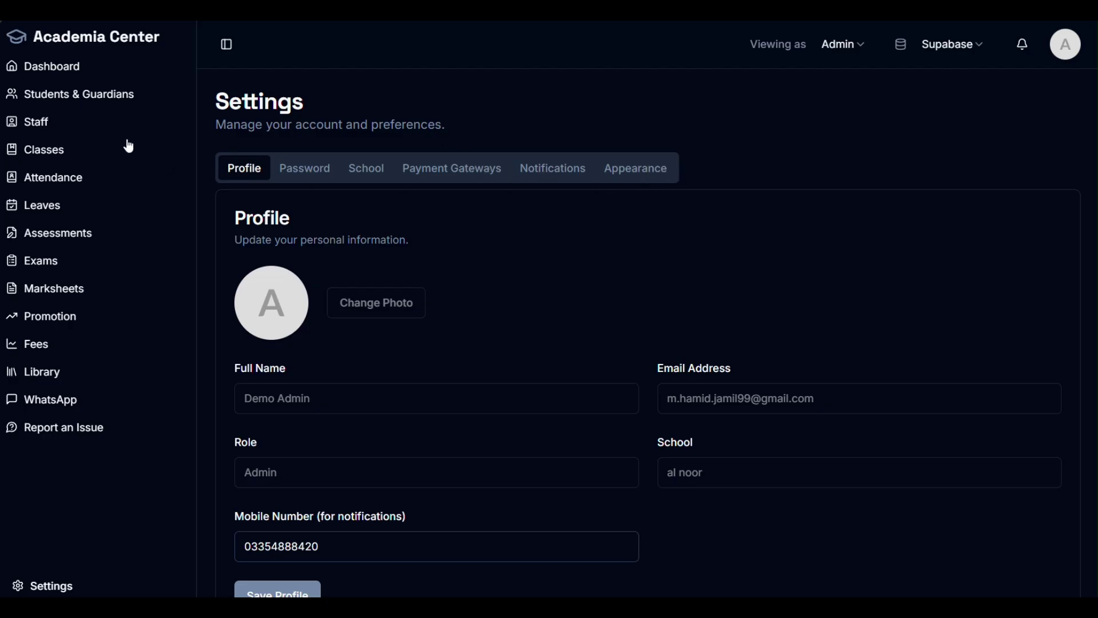
click(69, 98)
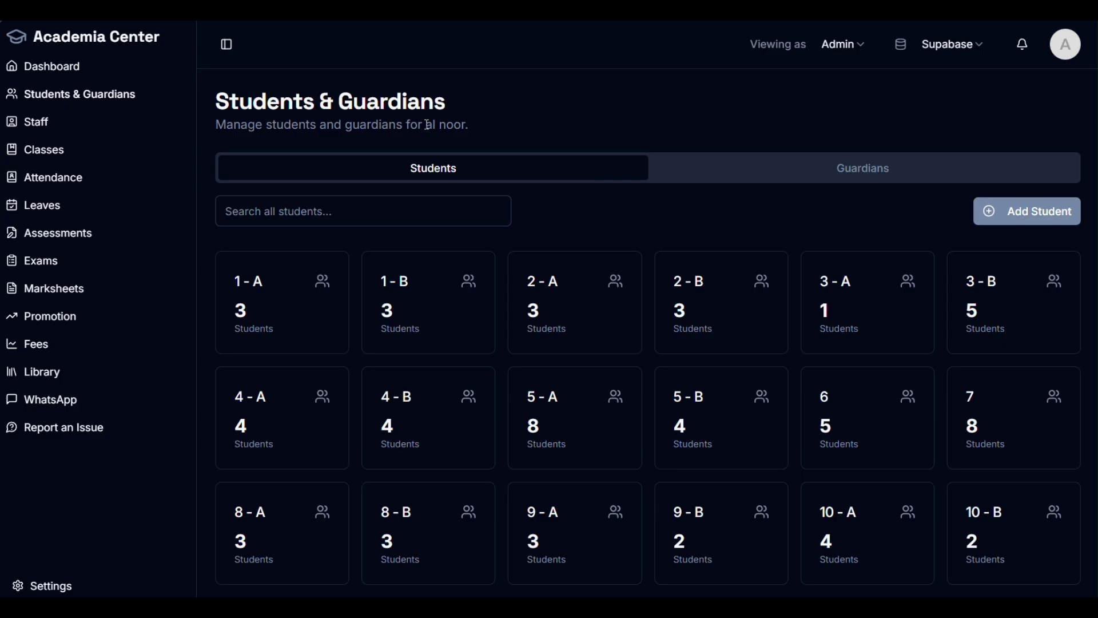
scroll(237, 306, down, 2)
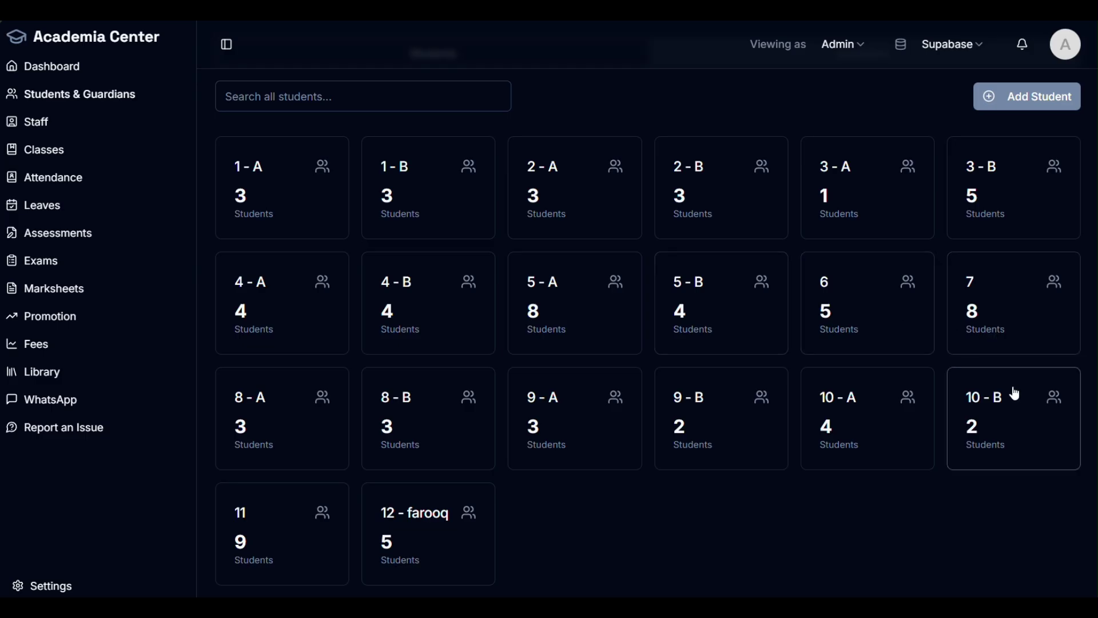
click(718, 333)
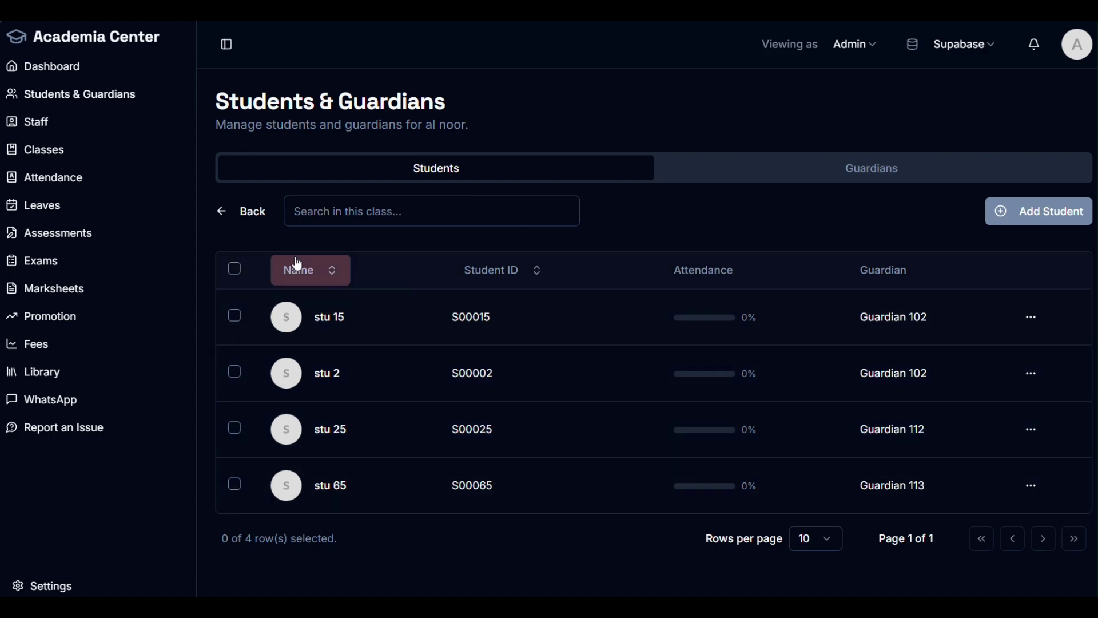
click(243, 211)
click(588, 437)
scroll(590, 435, down, 3)
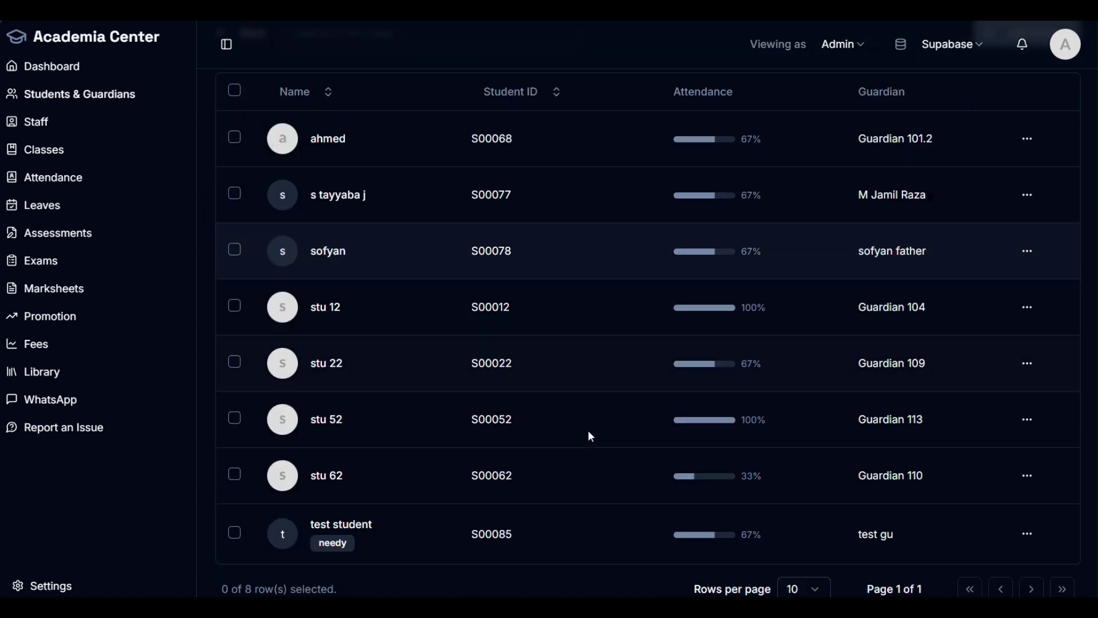
scroll(364, 343, up, 3)
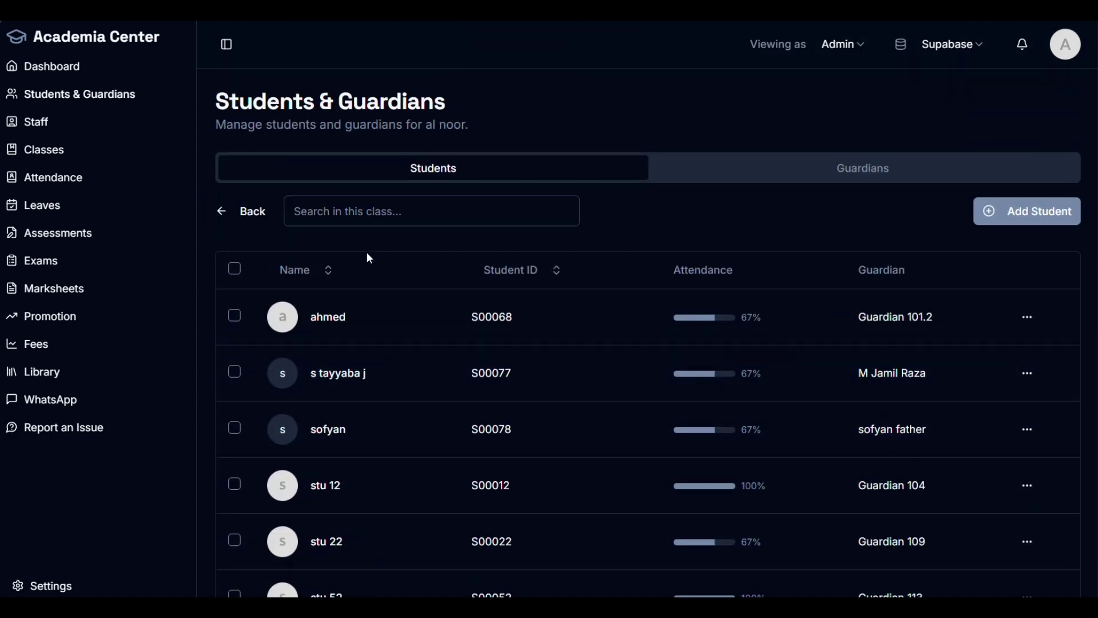
click(264, 210)
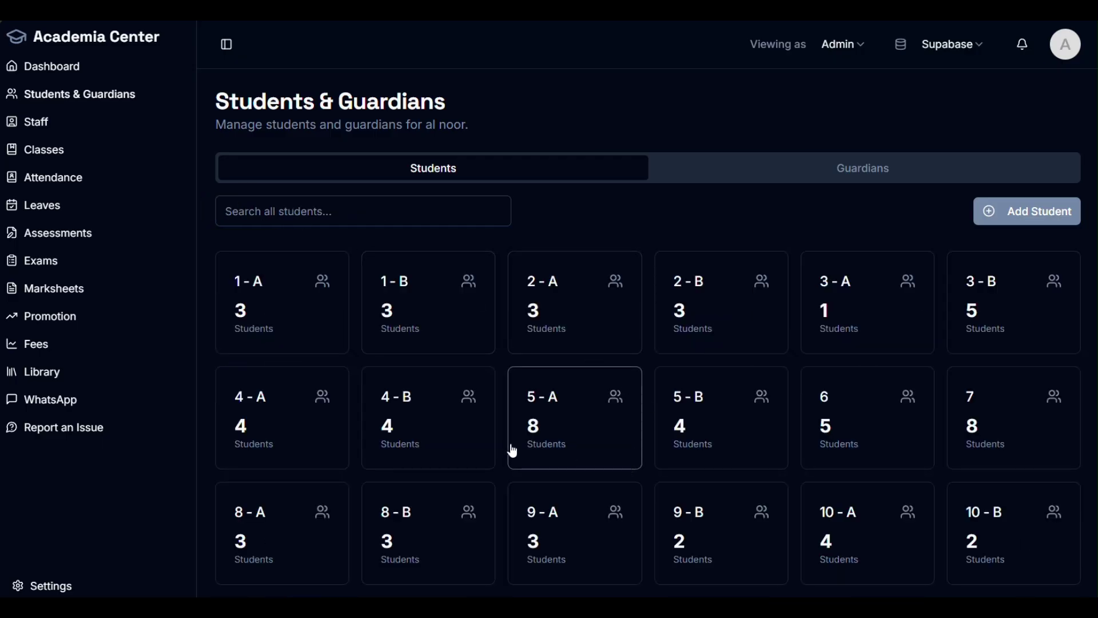
click(542, 440)
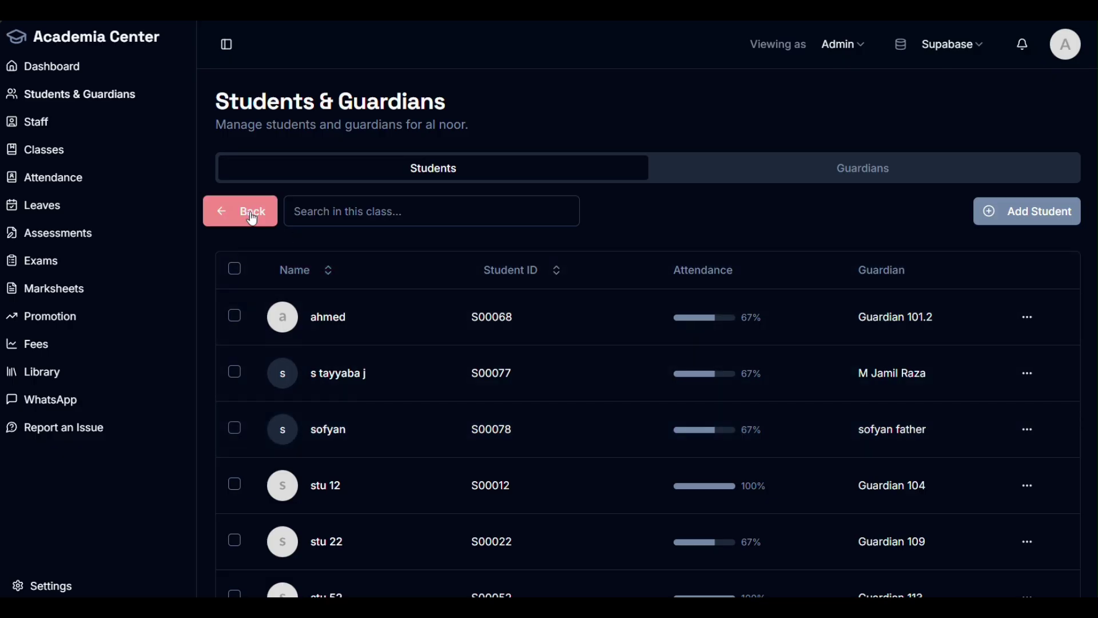
scroll(415, 441, down, 3)
scroll(437, 536, up, 3)
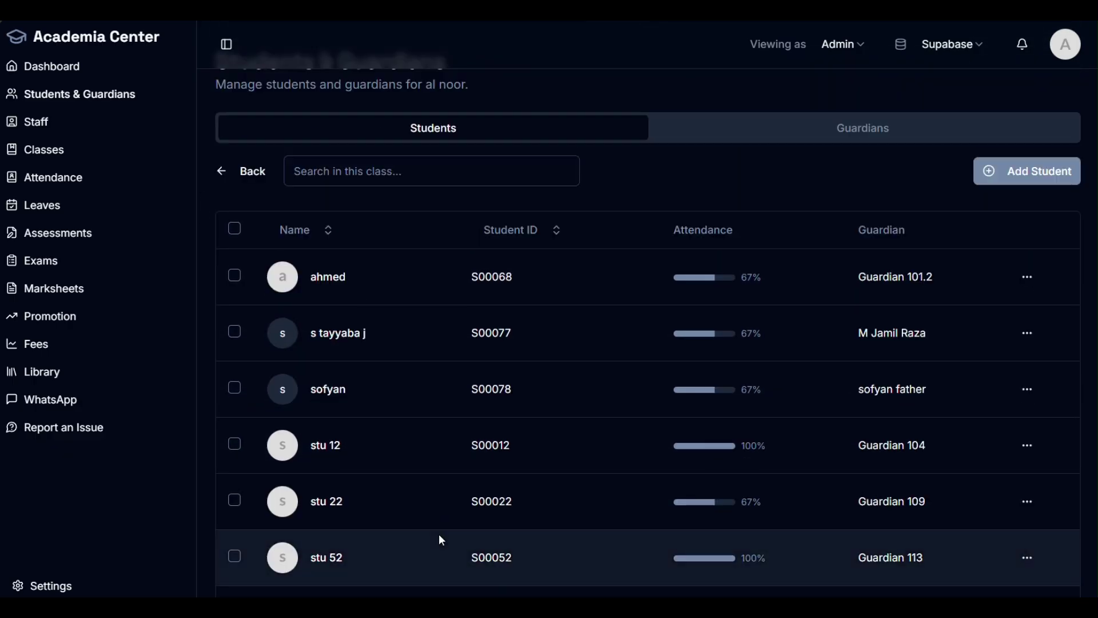
click(260, 220)
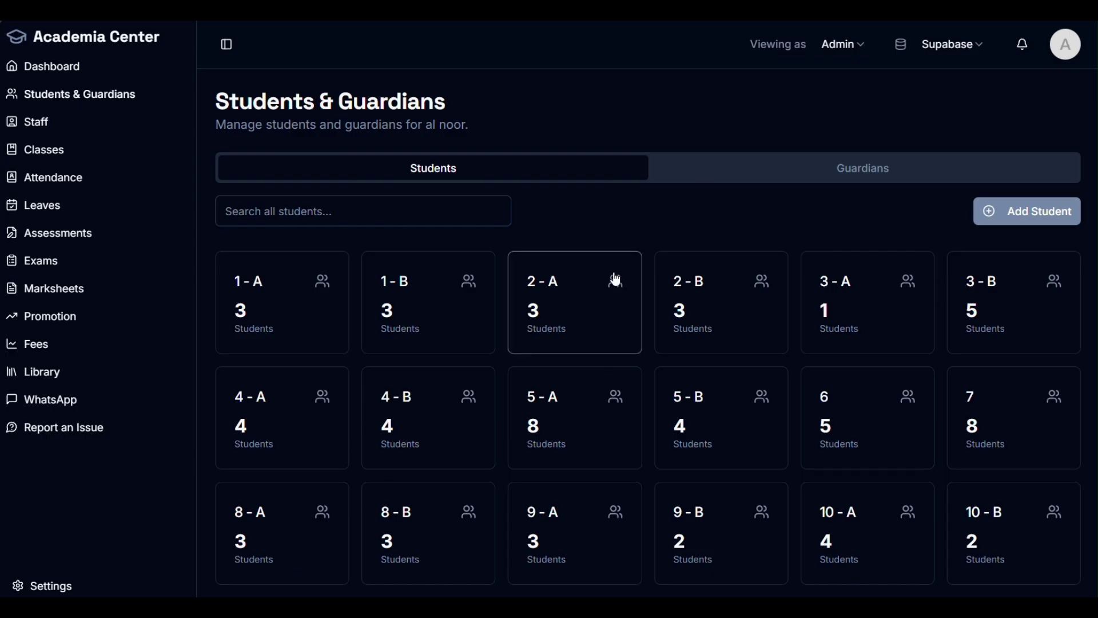
click(423, 217)
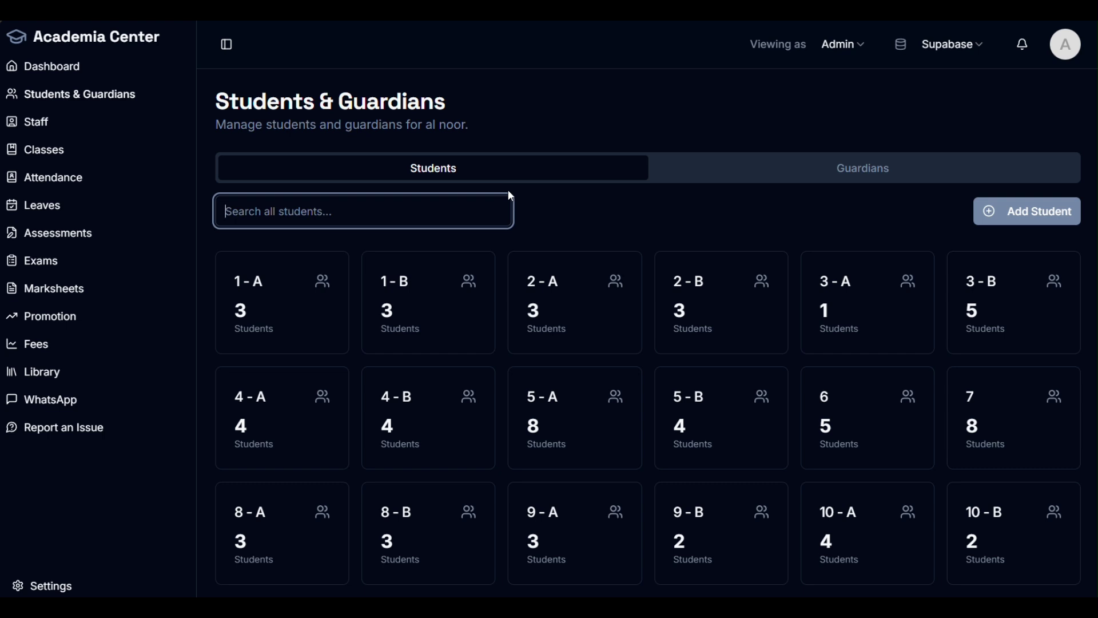
Step: Erase the 'a' from the student search to bring back the class card grid
text(a)
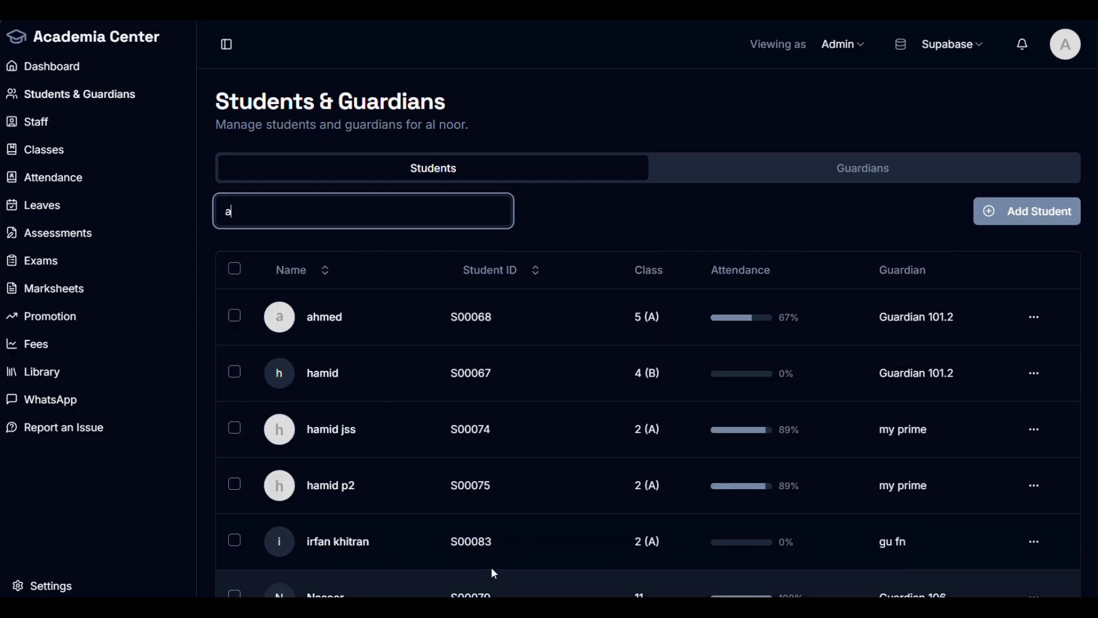
drag(667, 431, 623, 438)
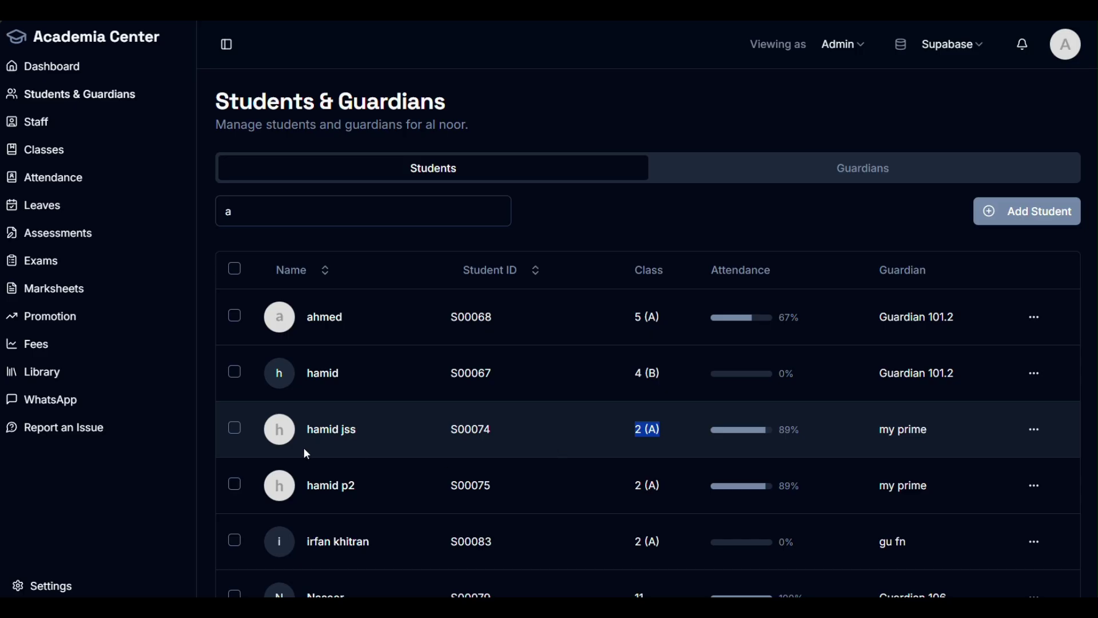
drag(358, 430, 304, 433)
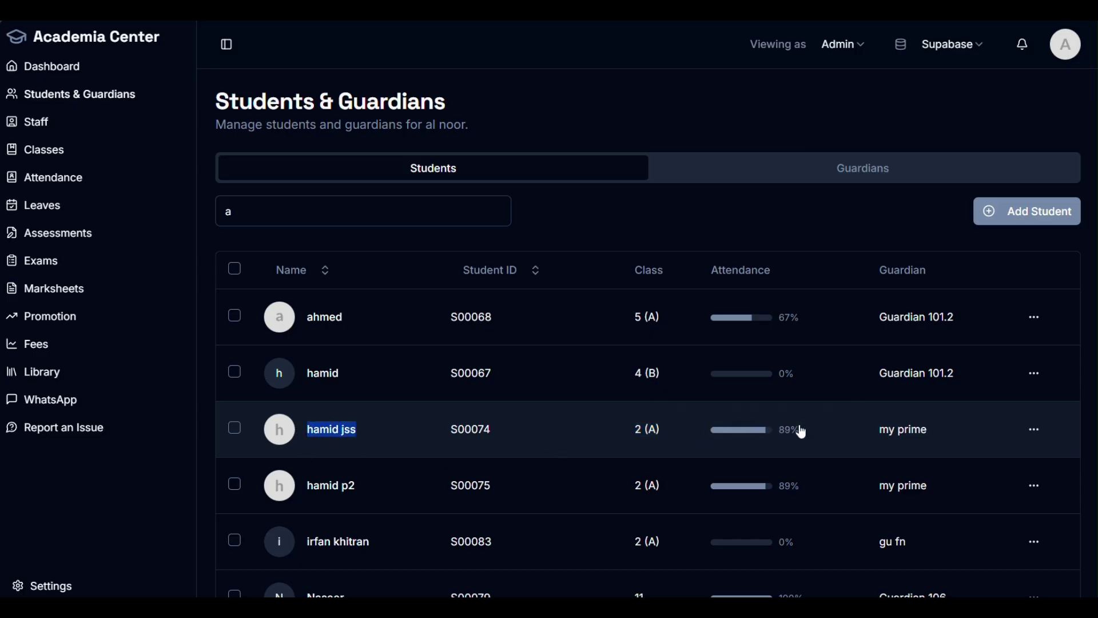
click(758, 436)
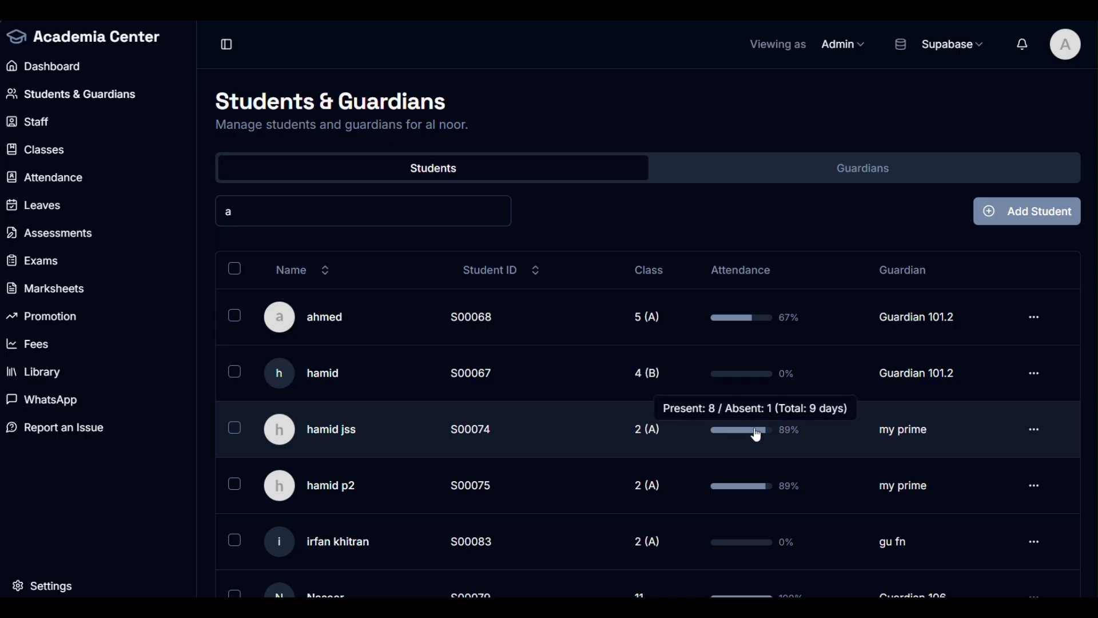
click(289, 220)
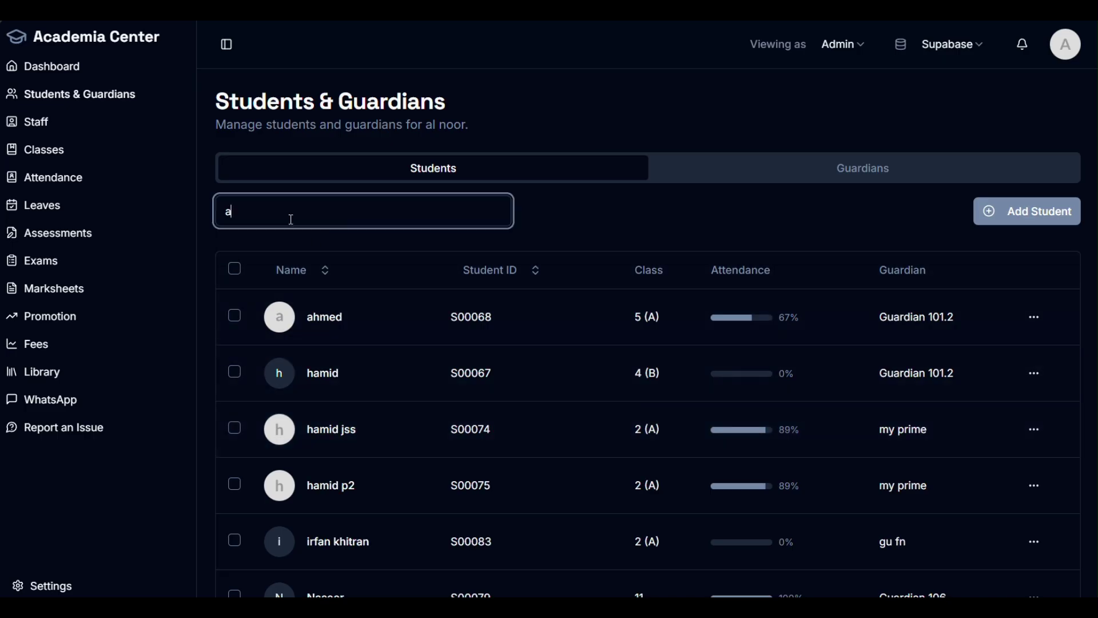
key(BackSpace)
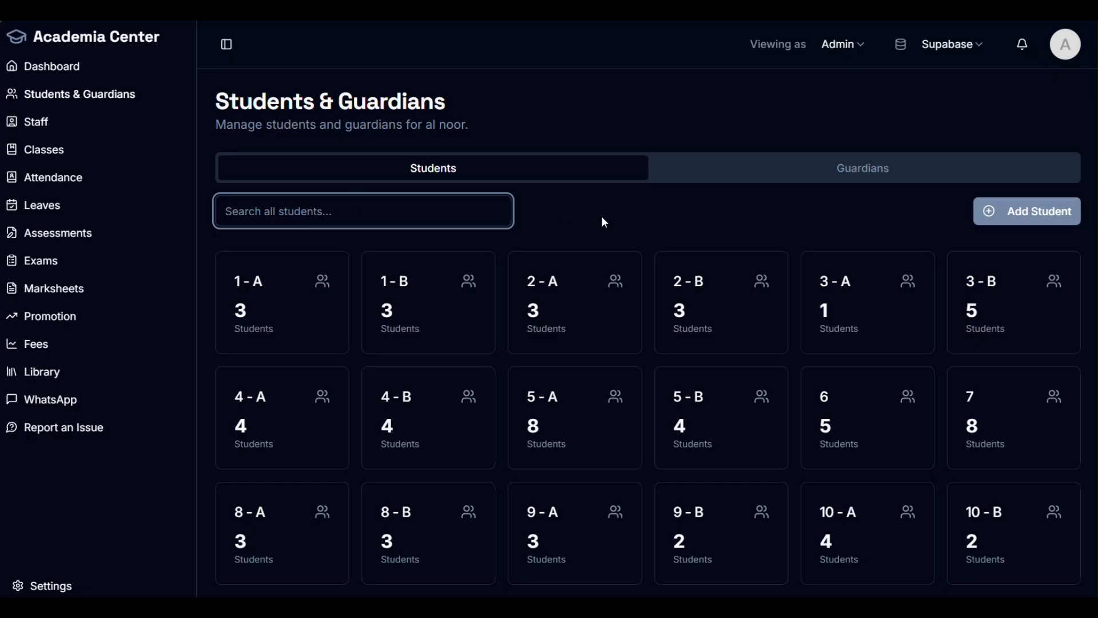
Step: Open class 9-A's student list after briefly checking class 1-A
click(306, 316)
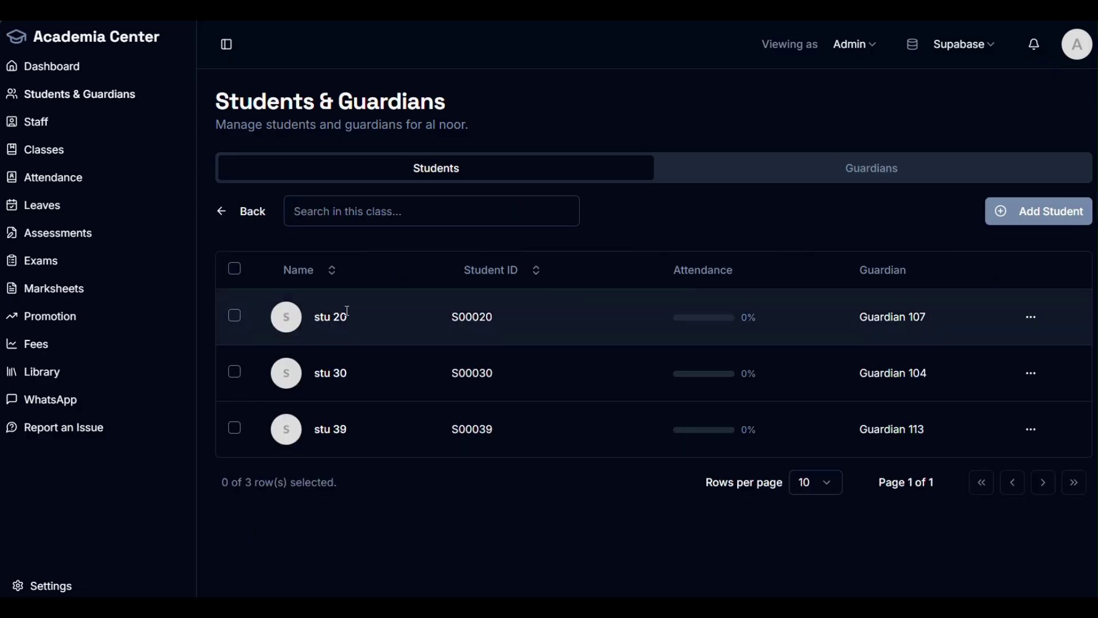
click(243, 211)
scroll(572, 422, down, 2)
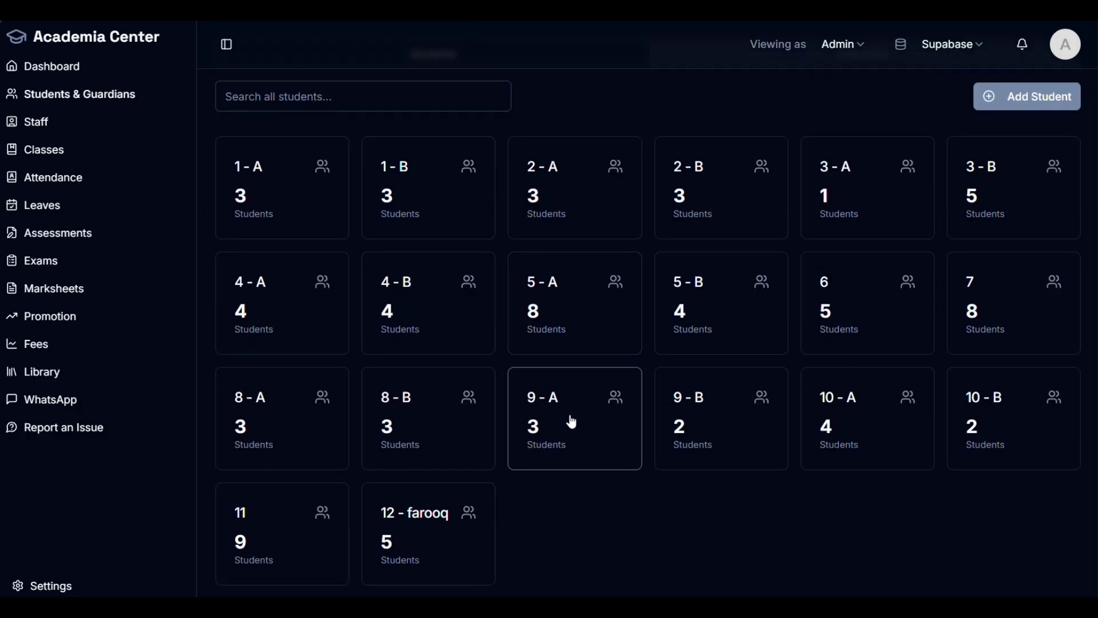
click(607, 450)
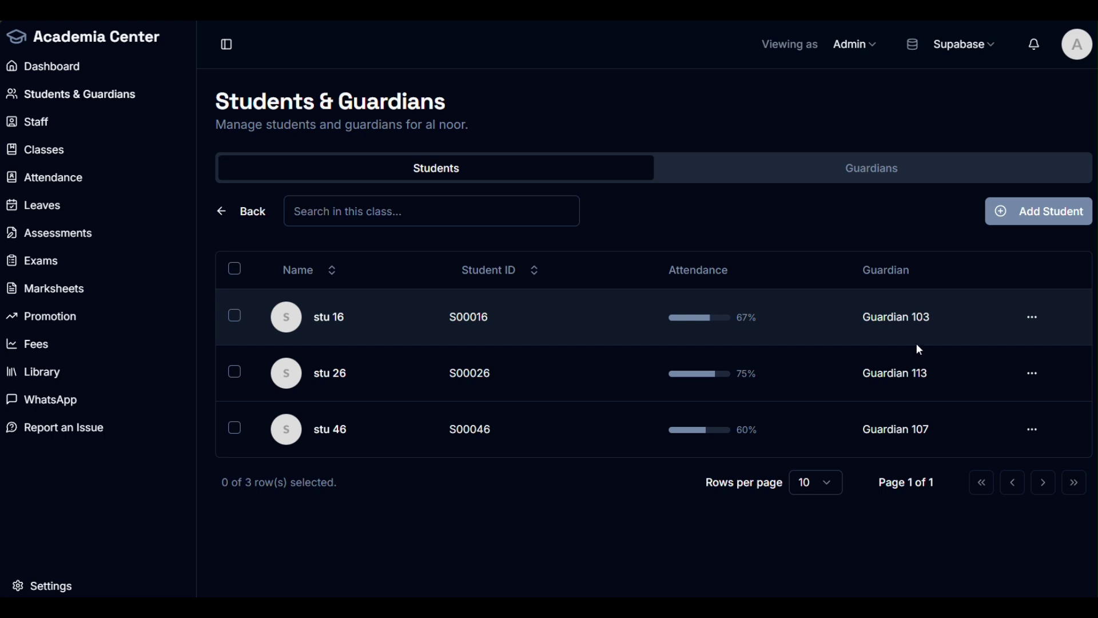
Step: Bring up the action menu for stu 16 in the 9-A list
drag(931, 440, 879, 429)
mouse_move(703, 438)
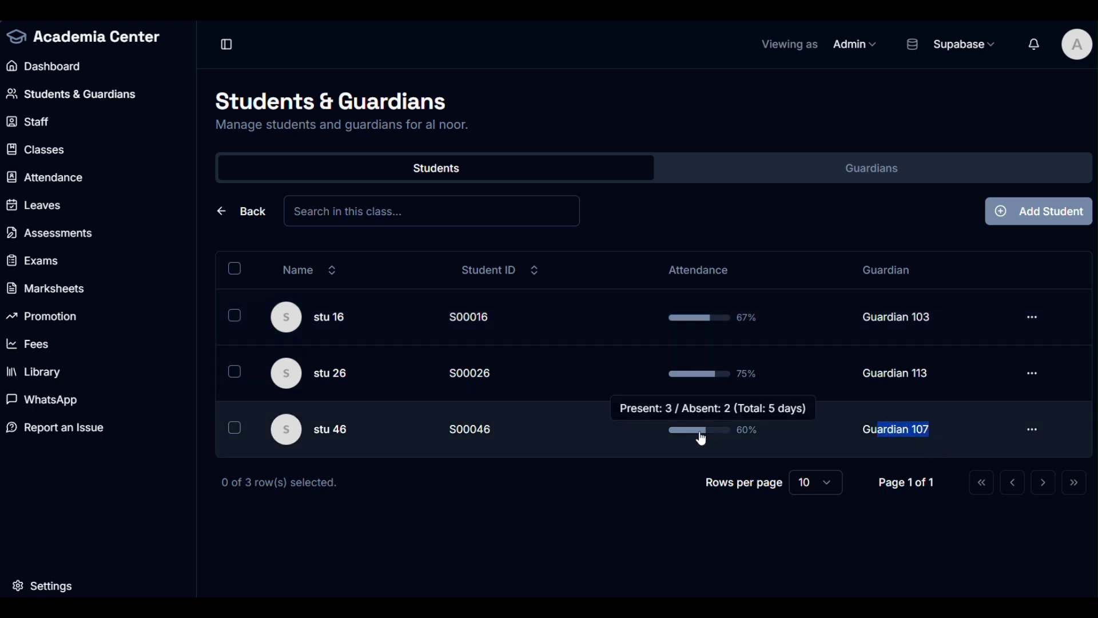
mouse_move(715, 323)
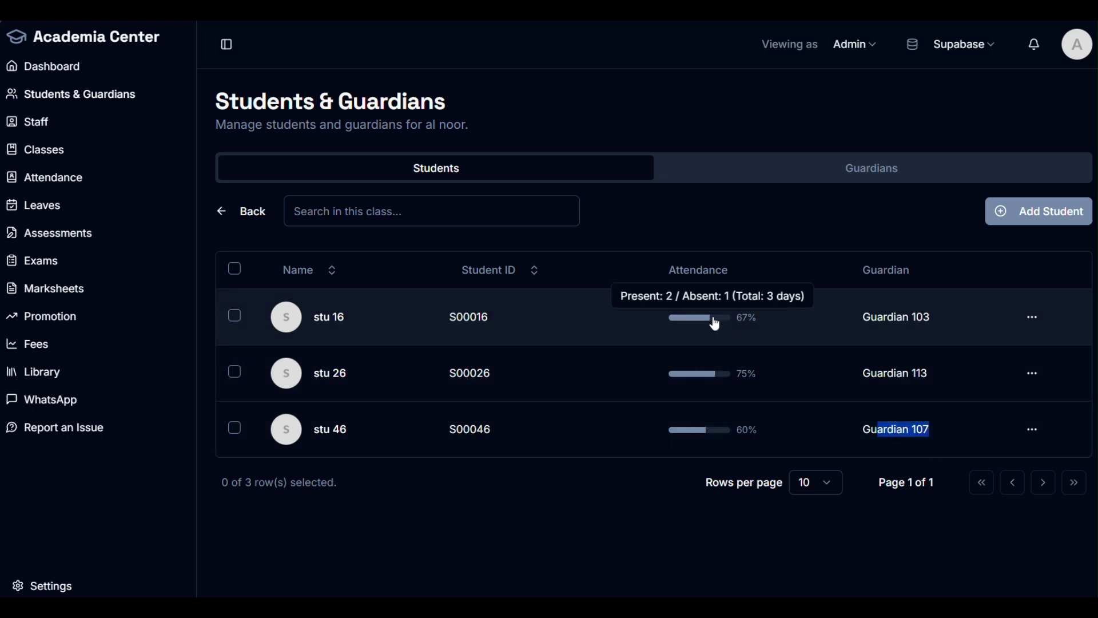
drag(490, 373, 457, 373)
drag(346, 373, 320, 370)
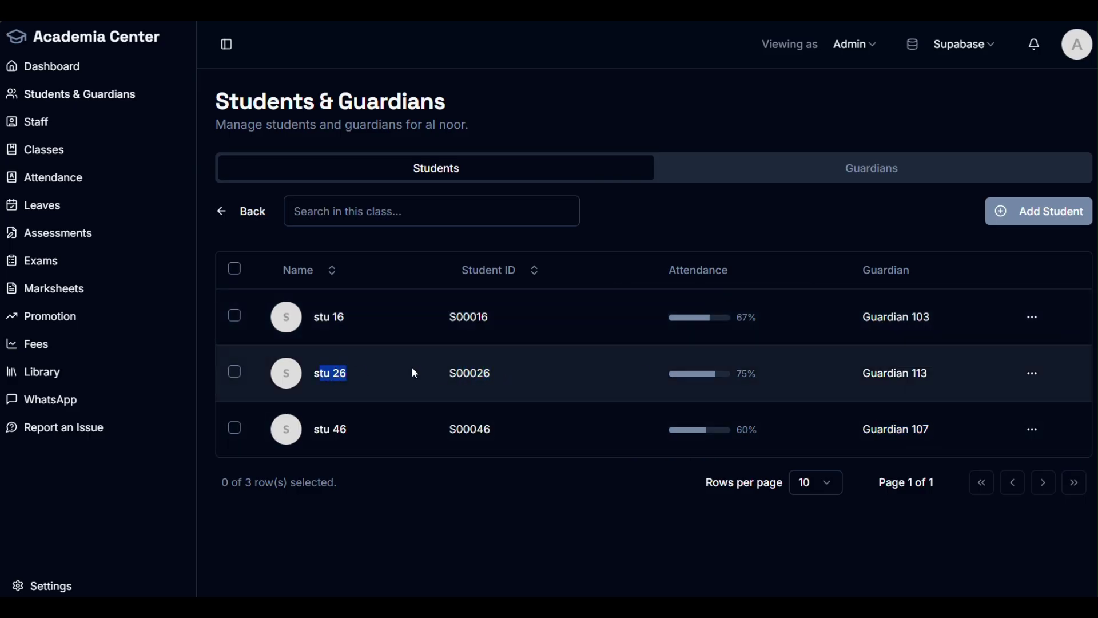
click(1033, 318)
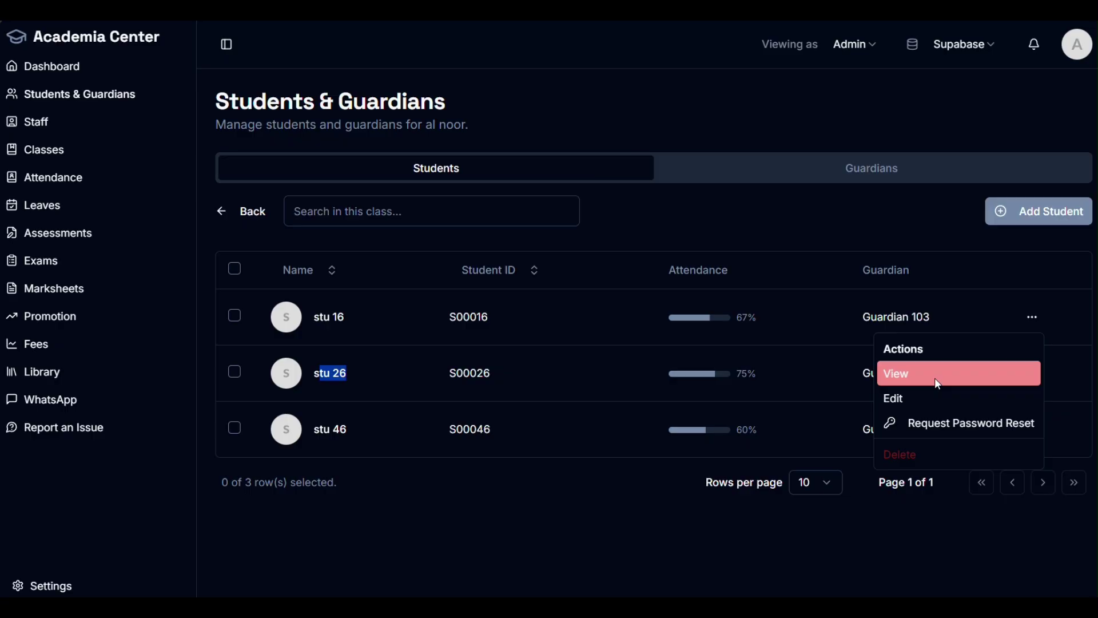
Step: Edit stu 16 and upload project-8.png as the profile picture, cropped onto the dolphin
click(921, 396)
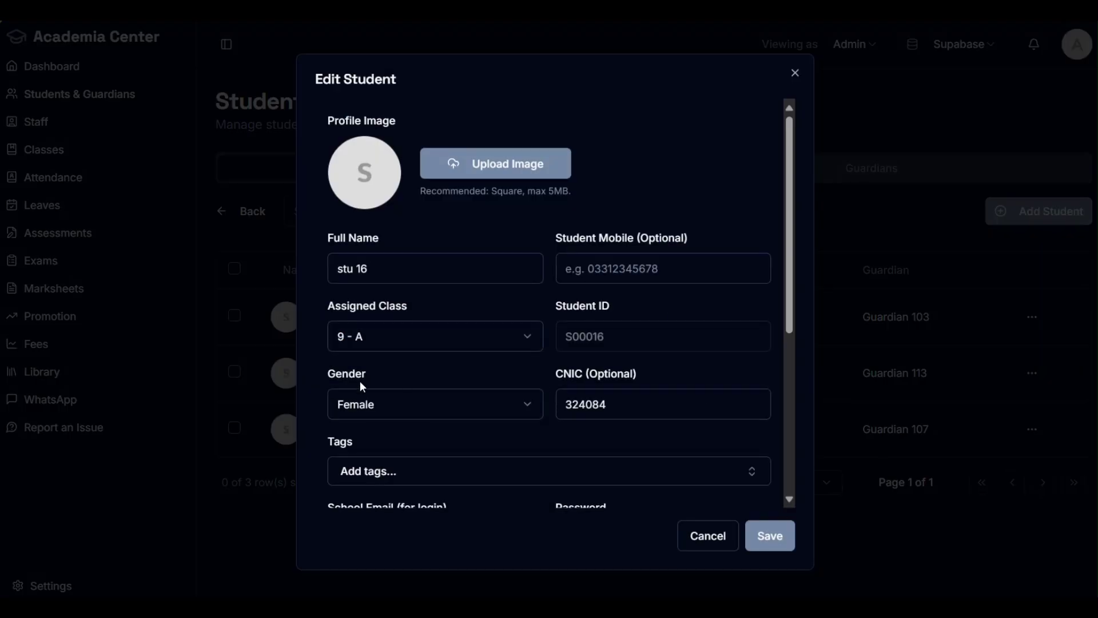
click(496, 163)
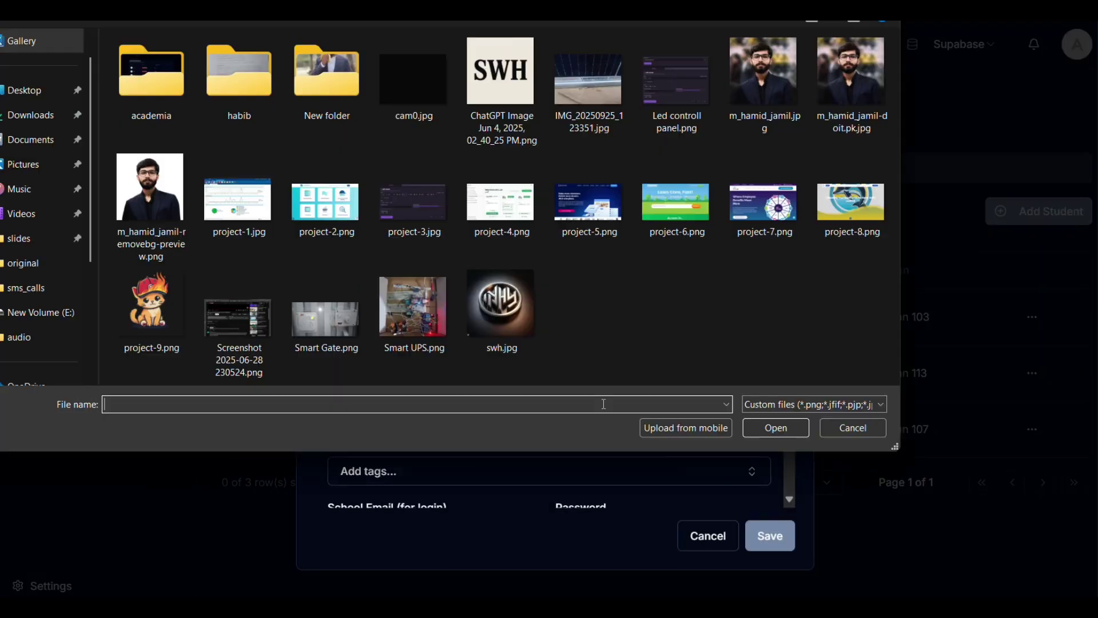
click(851, 201)
click(776, 428)
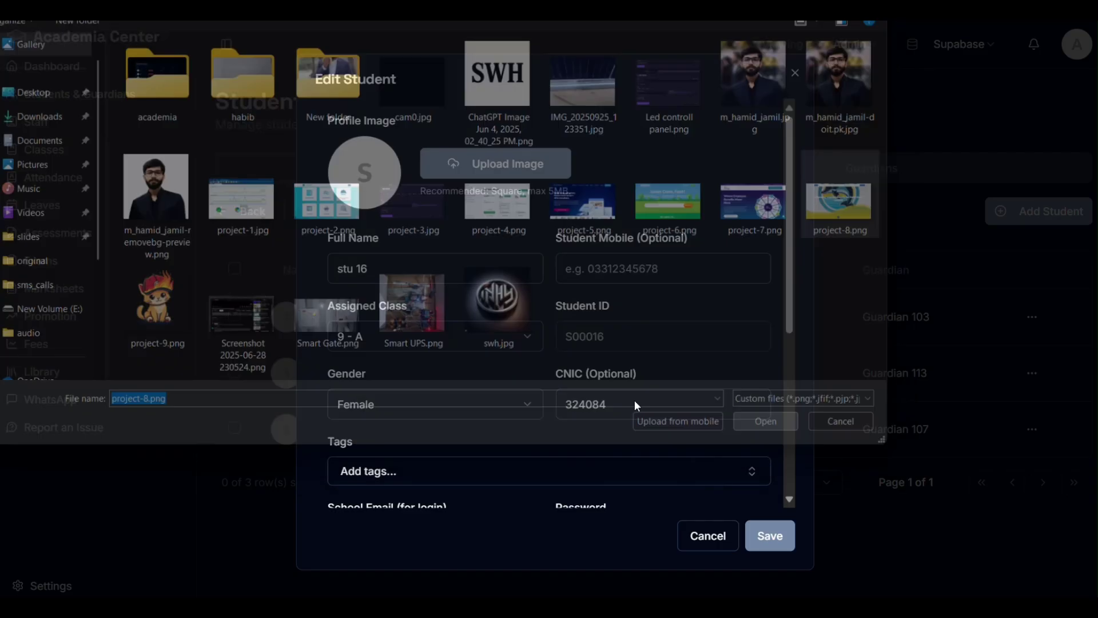
drag(486, 382, 607, 293)
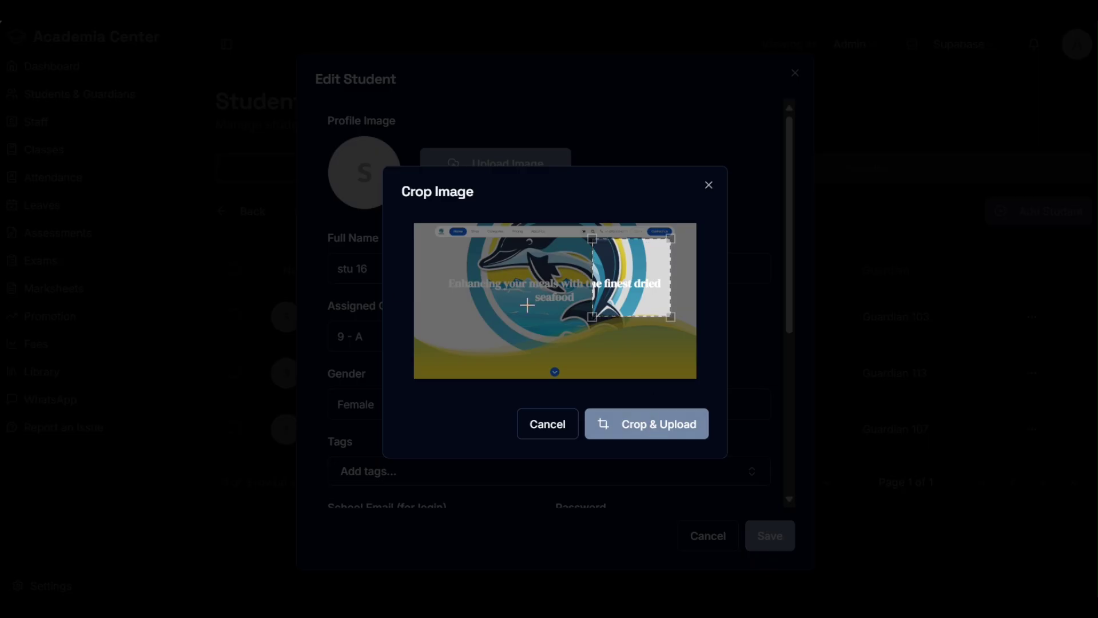
drag(626, 292, 618, 302)
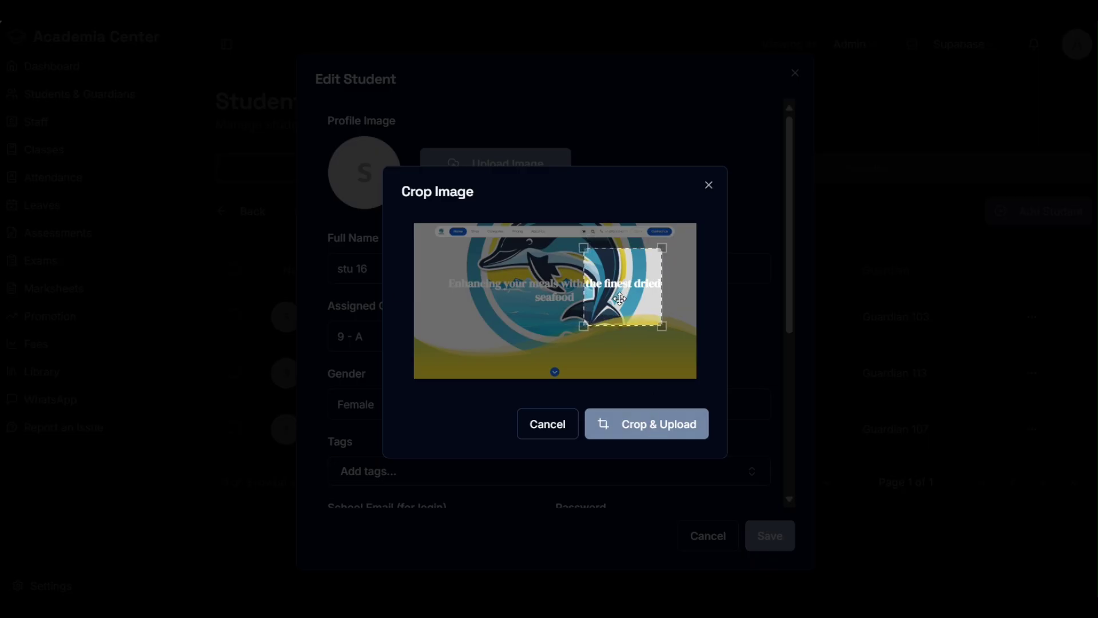
click(650, 426)
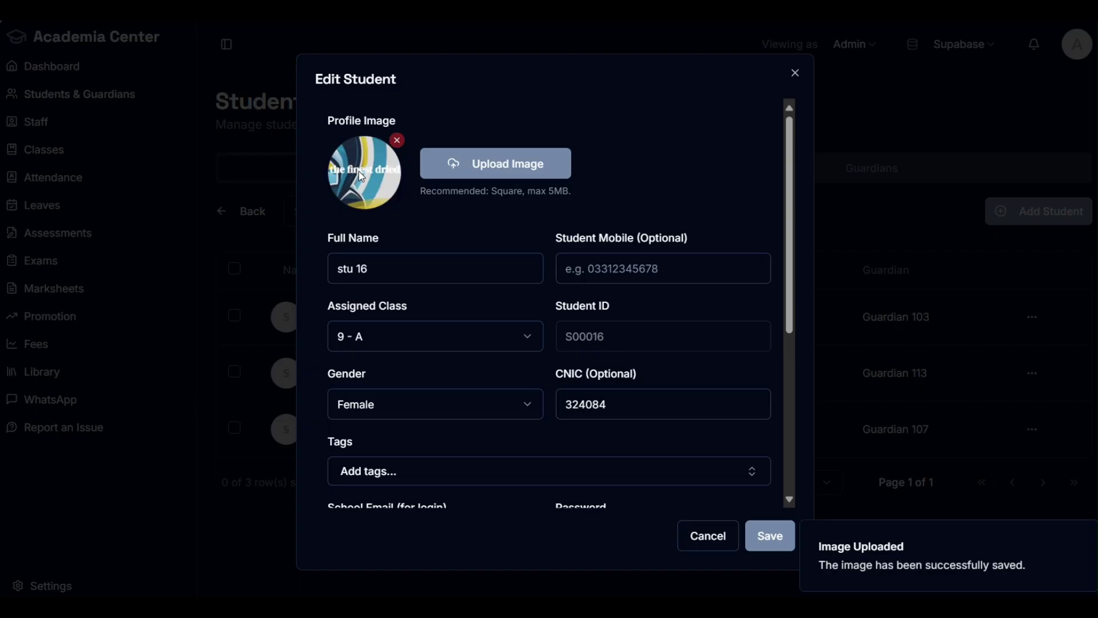
Step: Add the CR tag to stu 16 and enter 'test address' as the address
scroll(444, 230, down, 5)
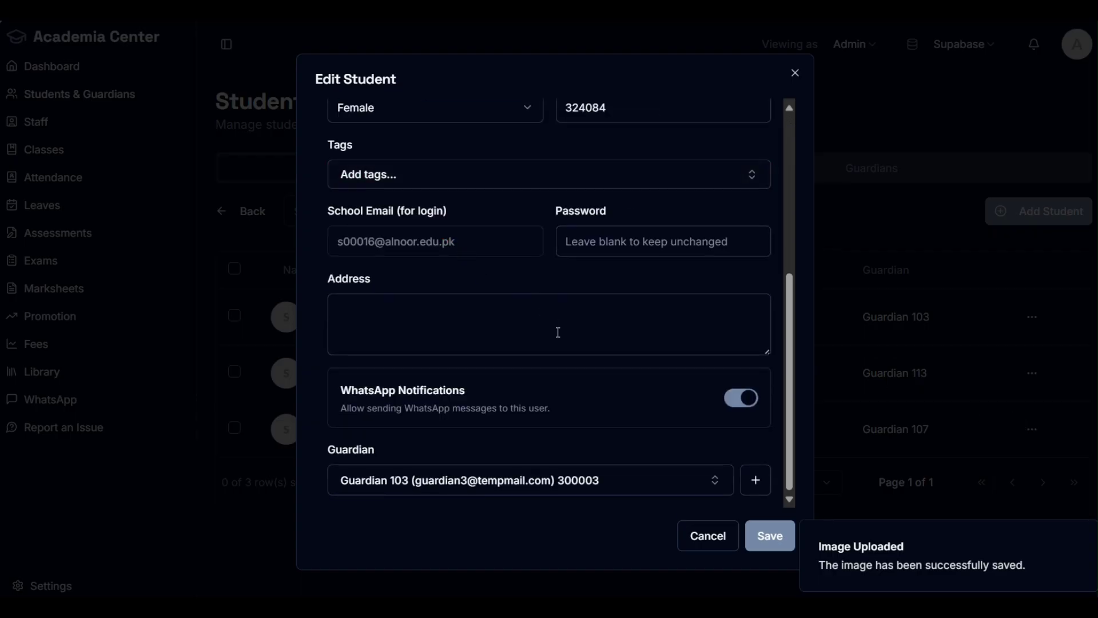
scroll(581, 399, up, 1)
click(410, 253)
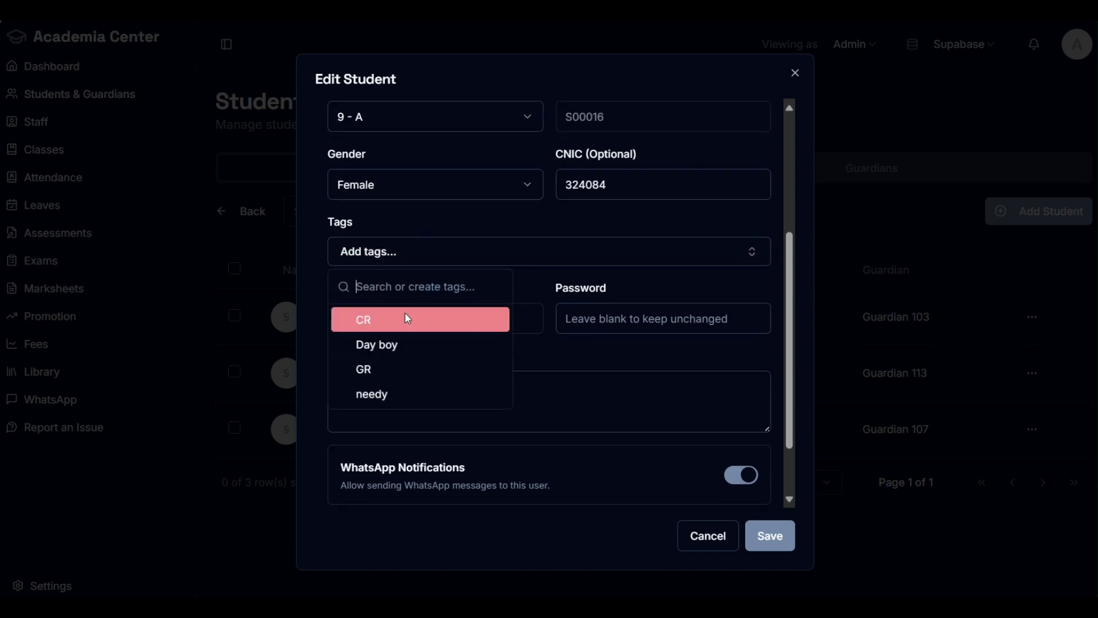
click(402, 323)
click(576, 263)
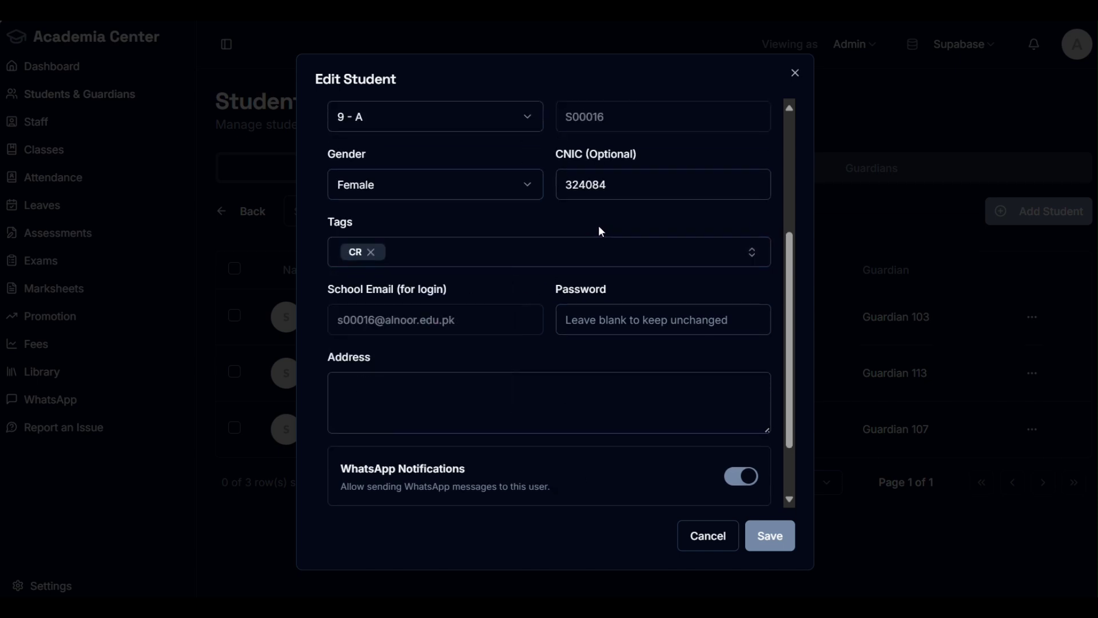
click(486, 391)
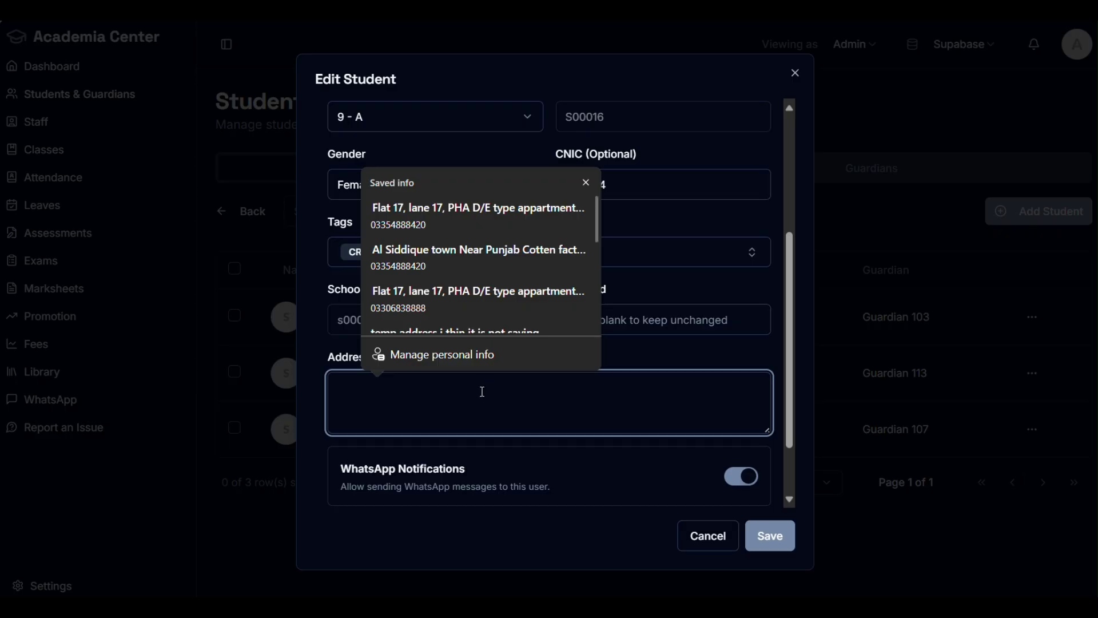
text(test address)
click(710, 342)
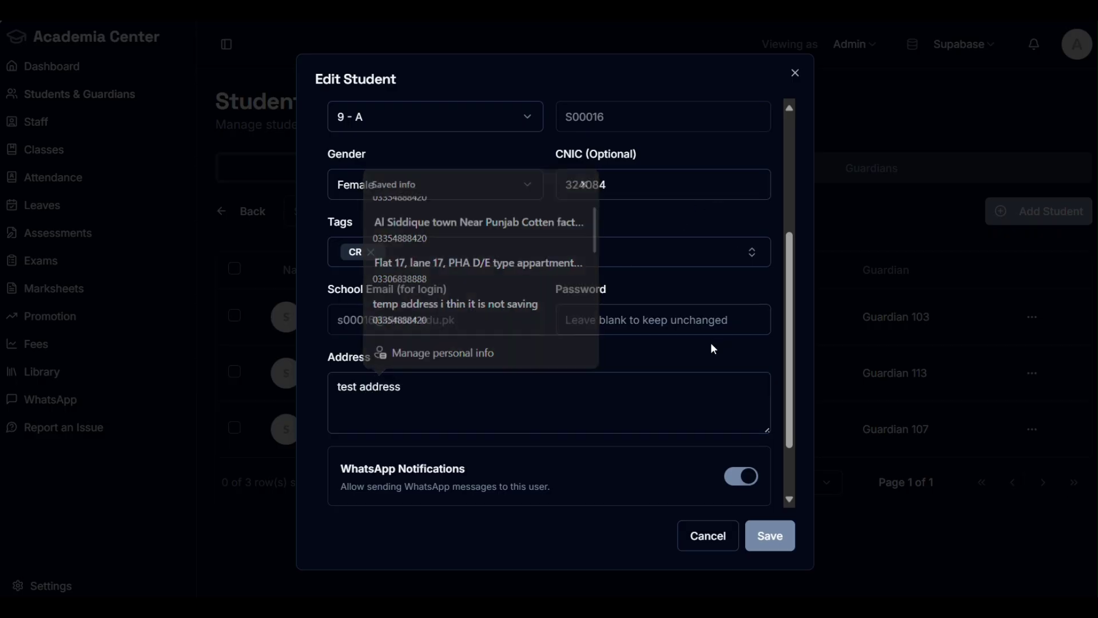
Step: Change stu 16's guardian from Guardian 103 to Guardian 110
scroll(696, 404, down, 2)
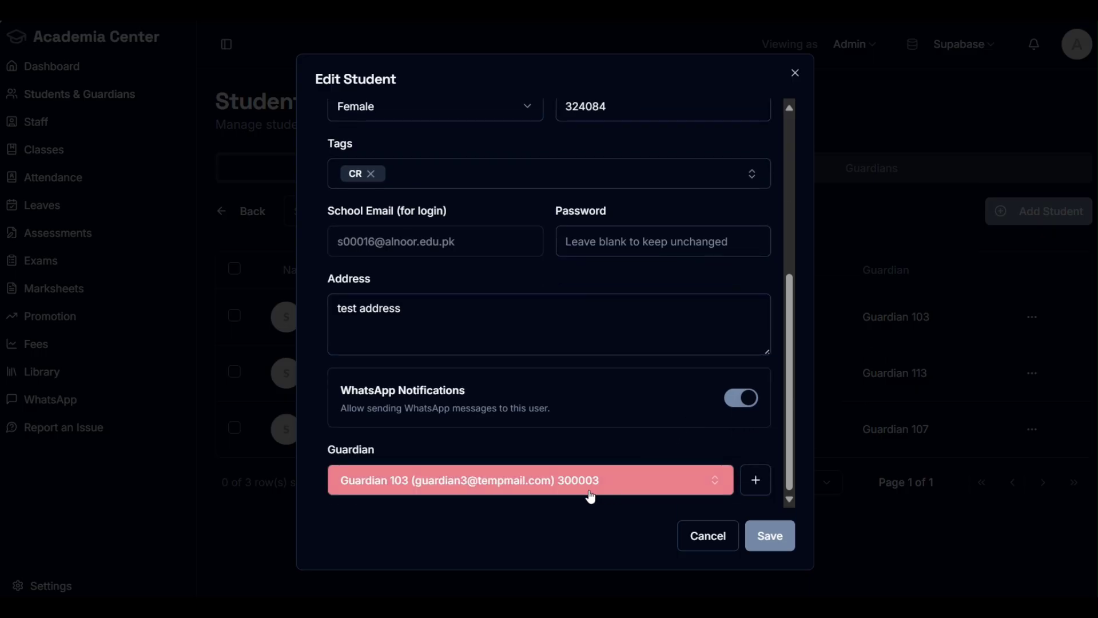
click(559, 486)
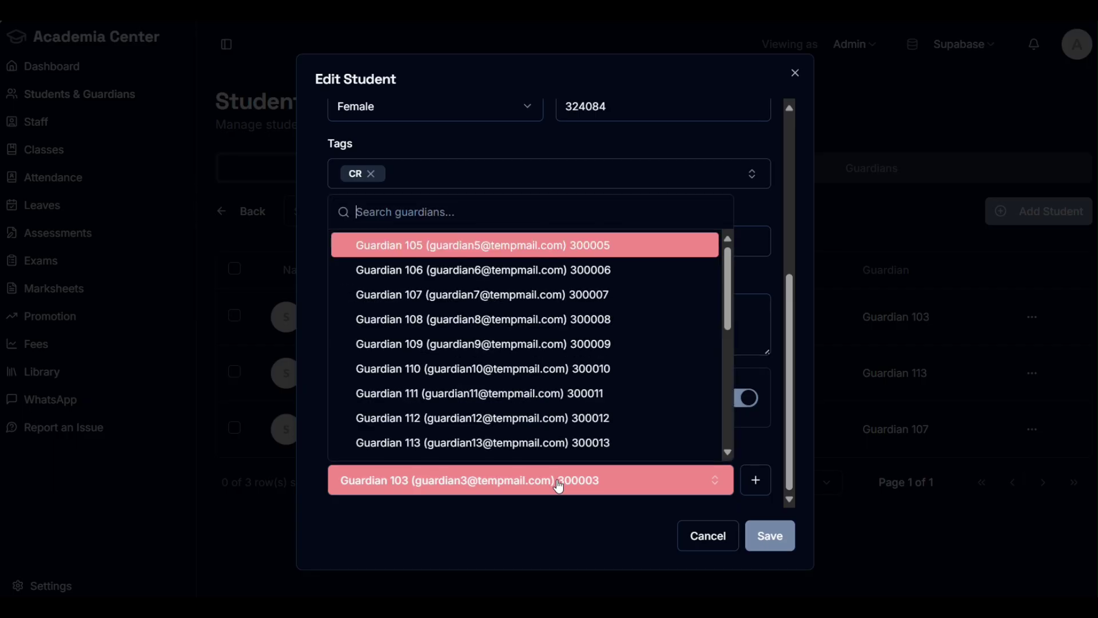
click(549, 373)
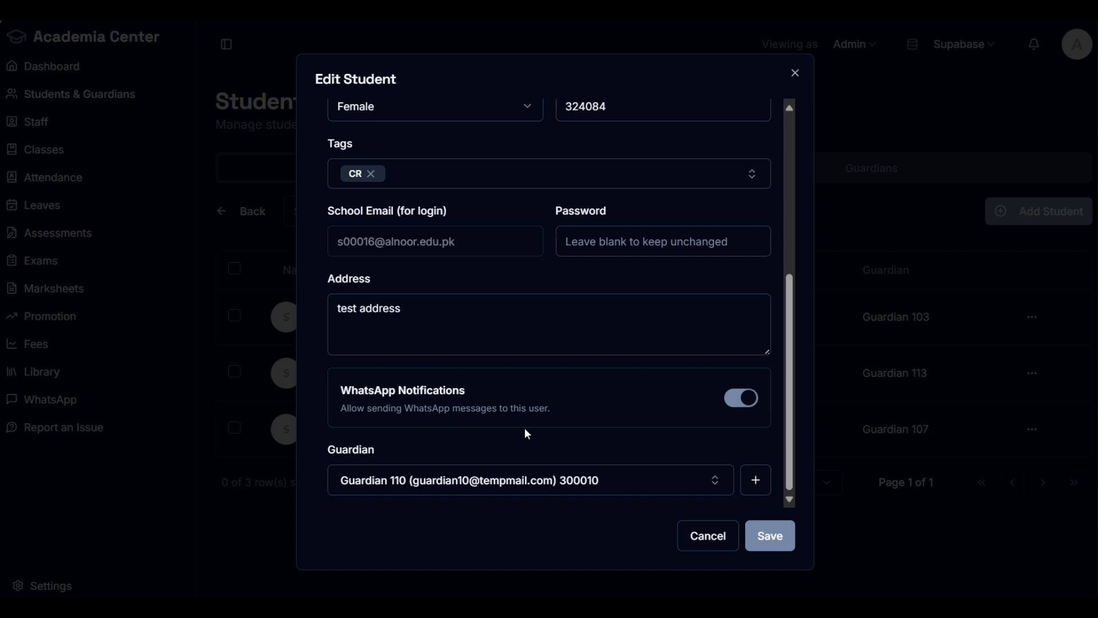
scroll(583, 355, up, 5)
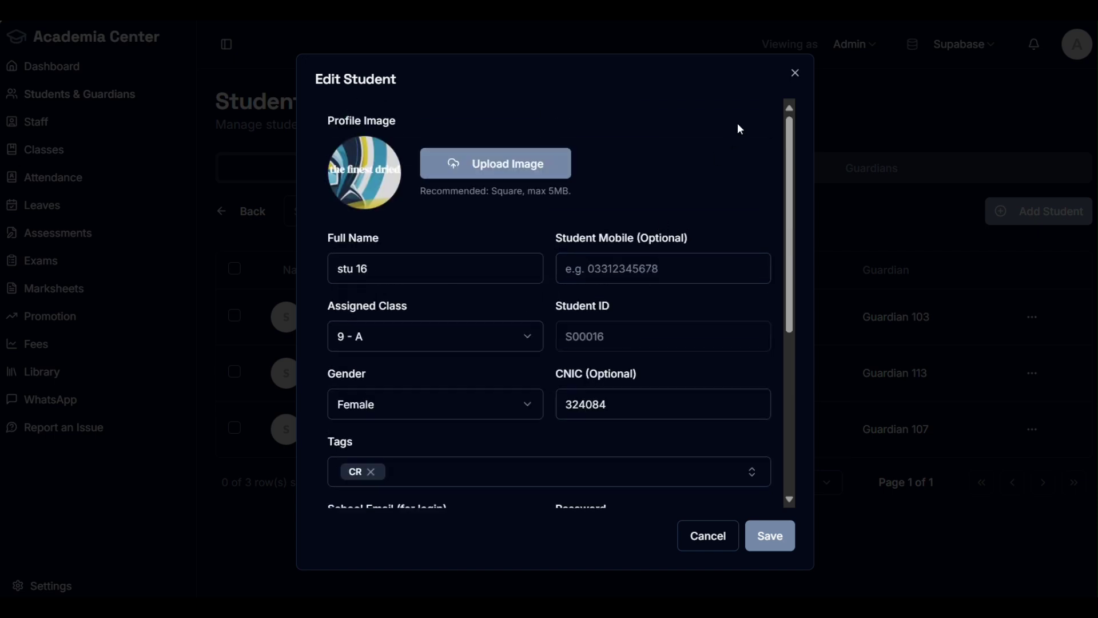
Step: Save stu 16's edits and confirm the row shows the new photo, CR tag and Guardian 110
click(778, 535)
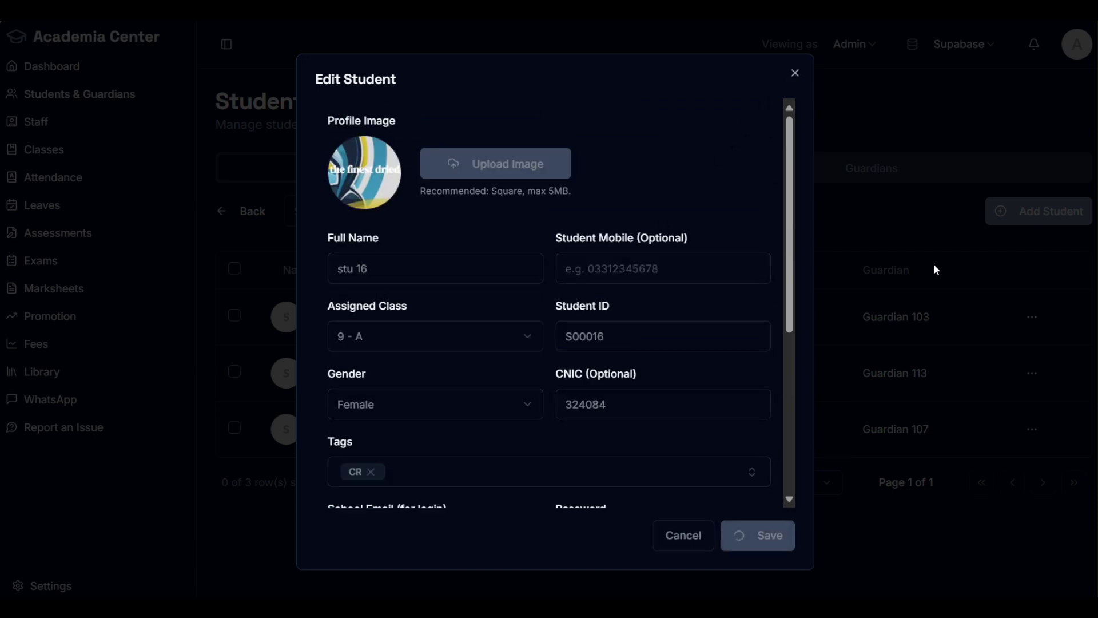
scroll(453, 255, down, 1)
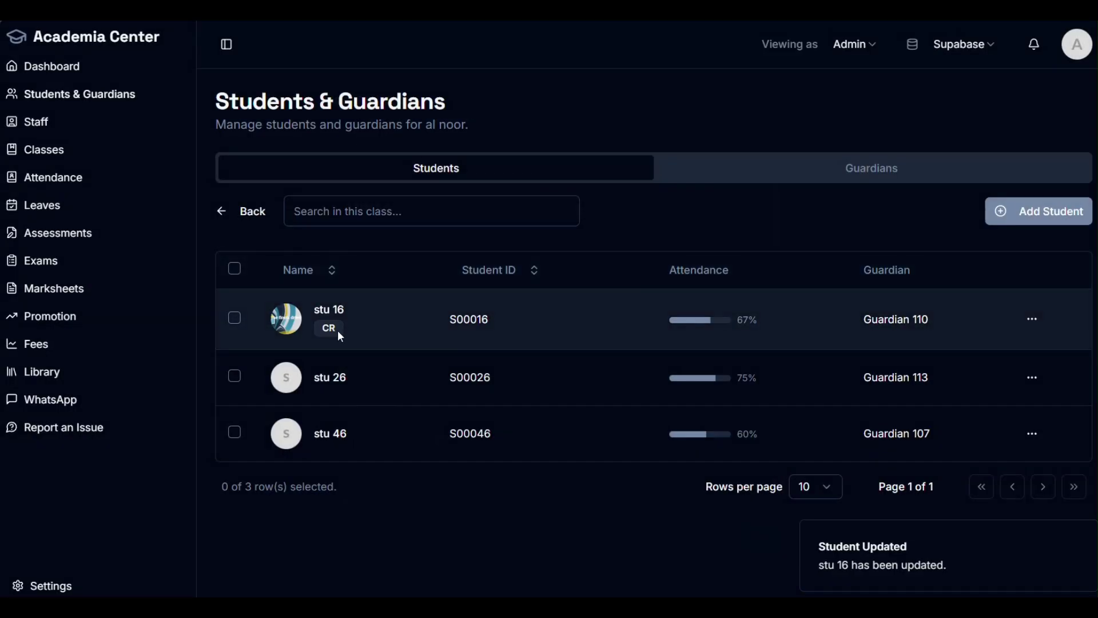
drag(330, 330, 273, 306)
click(430, 494)
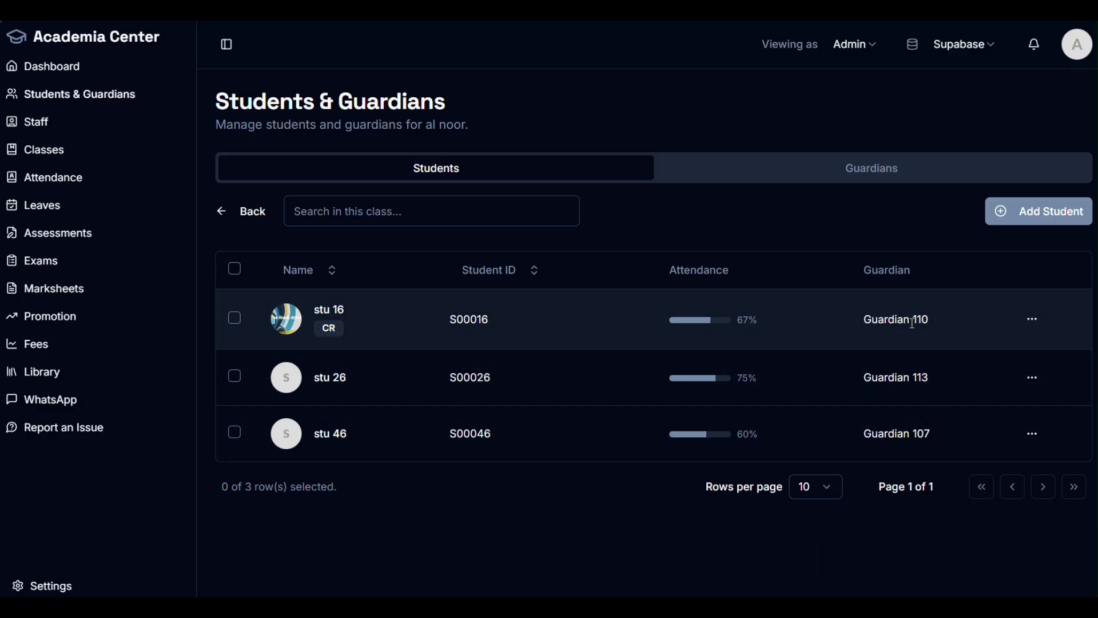
Step: Preview the Add Student form, close it unsaved, and glance at the Guardians list before returning to Students
click(1019, 211)
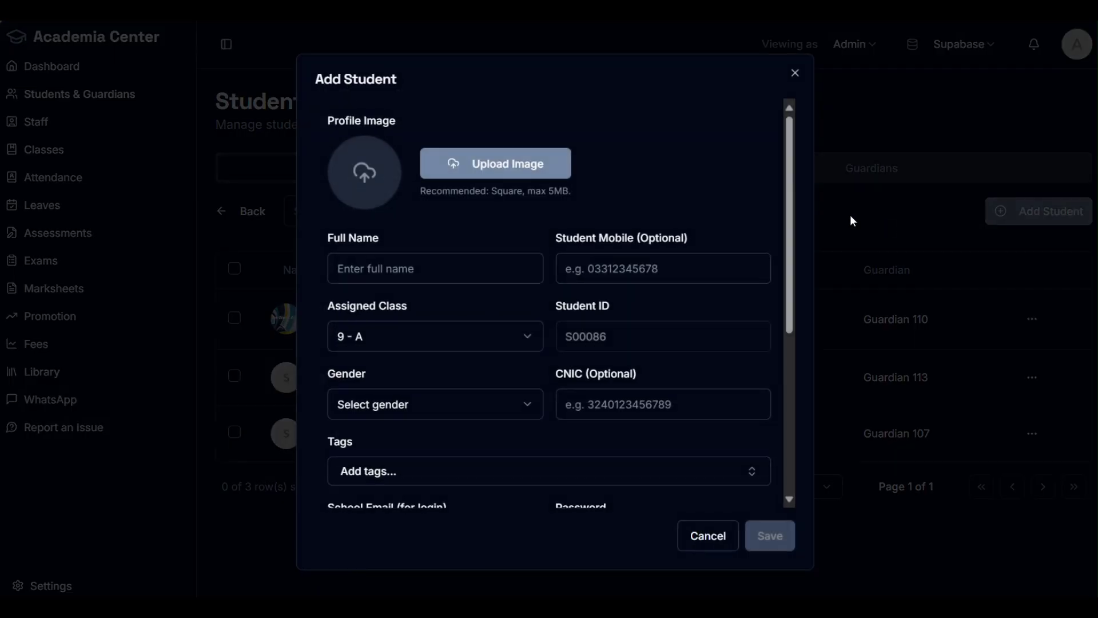
scroll(420, 269, down, 4)
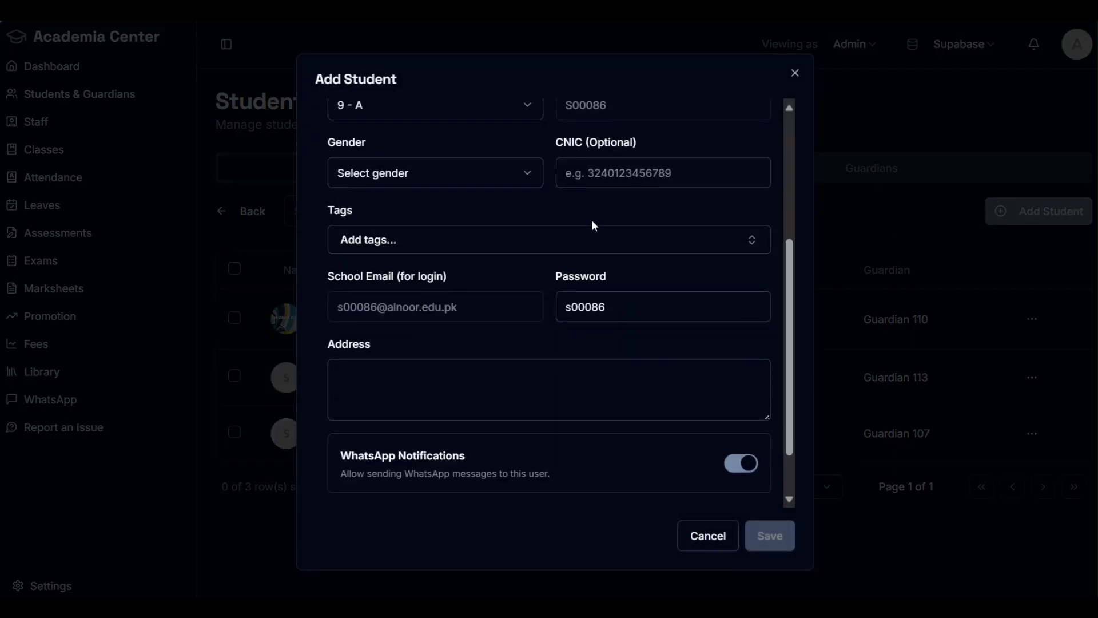
scroll(591, 223, down, 1)
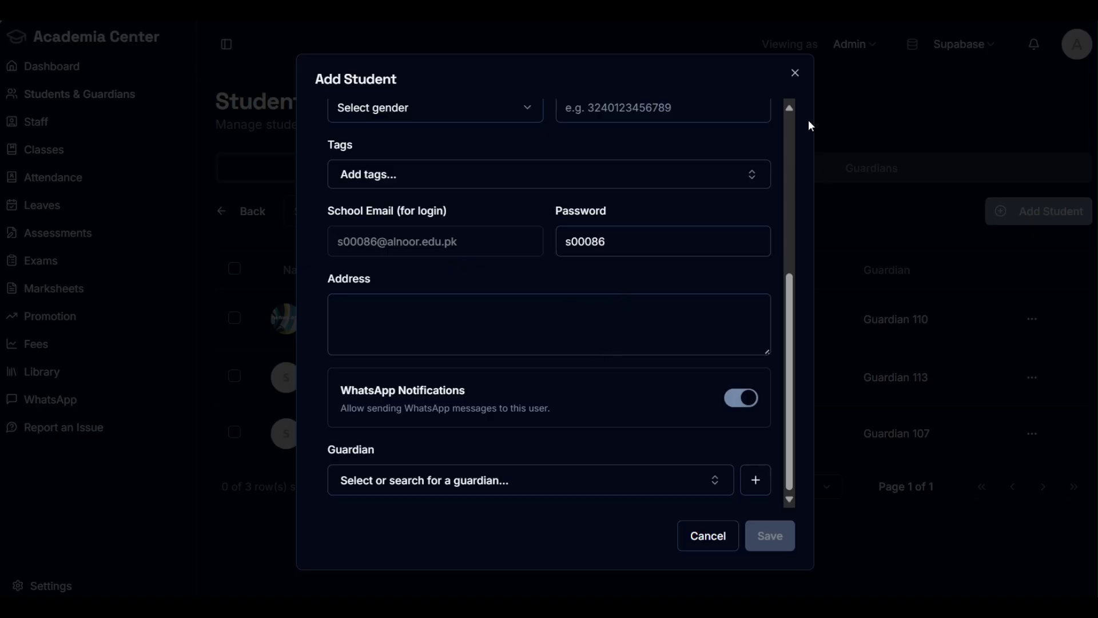
click(795, 72)
click(990, 176)
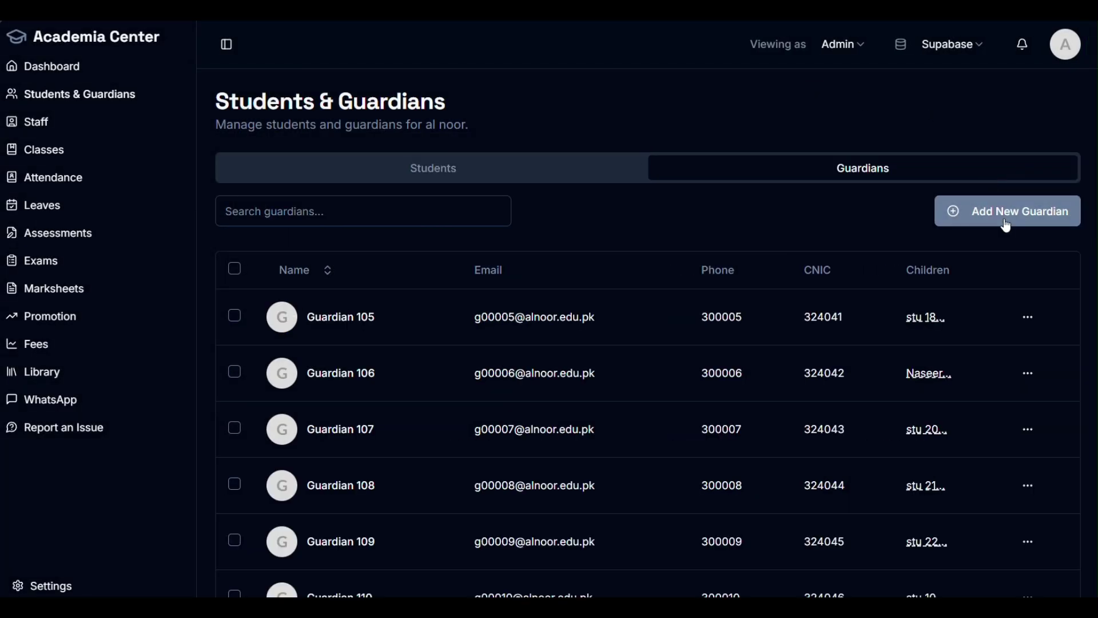
click(512, 172)
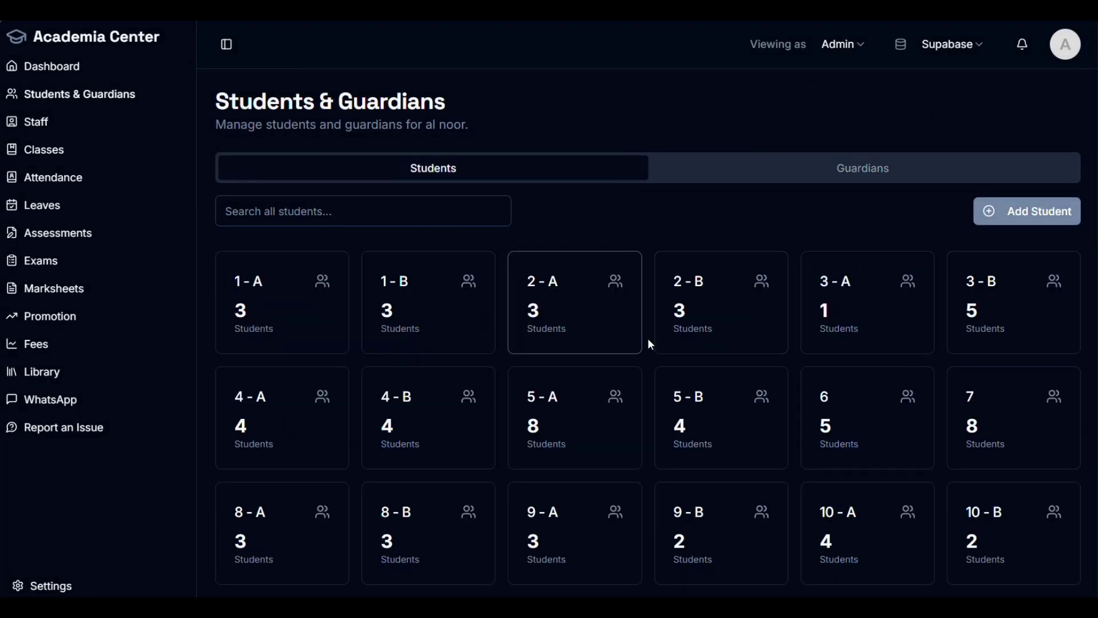
Step: Reopen Add Student, dismiss the existing-guardian dropdown, and add New Guardian fields instead
click(998, 213)
scroll(657, 400, down, 5)
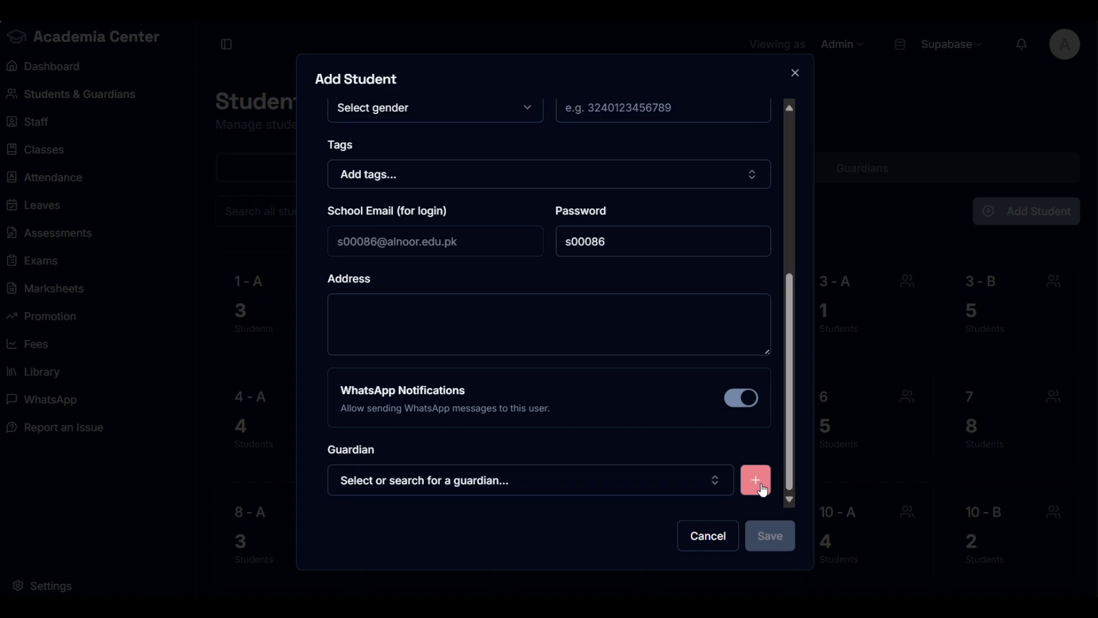
click(686, 492)
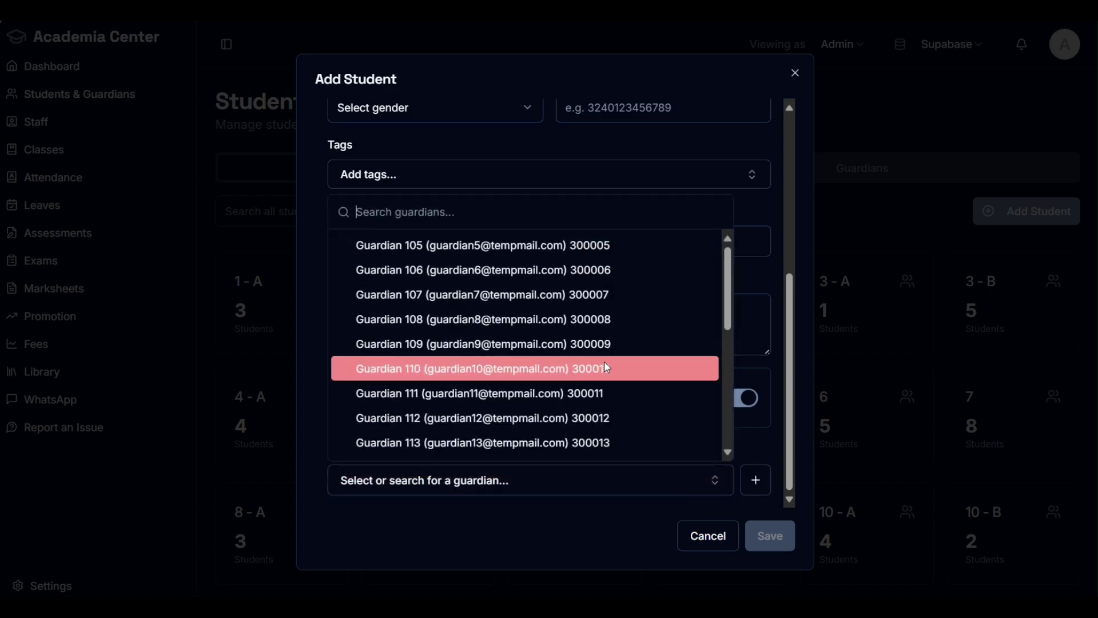
click(759, 223)
click(755, 479)
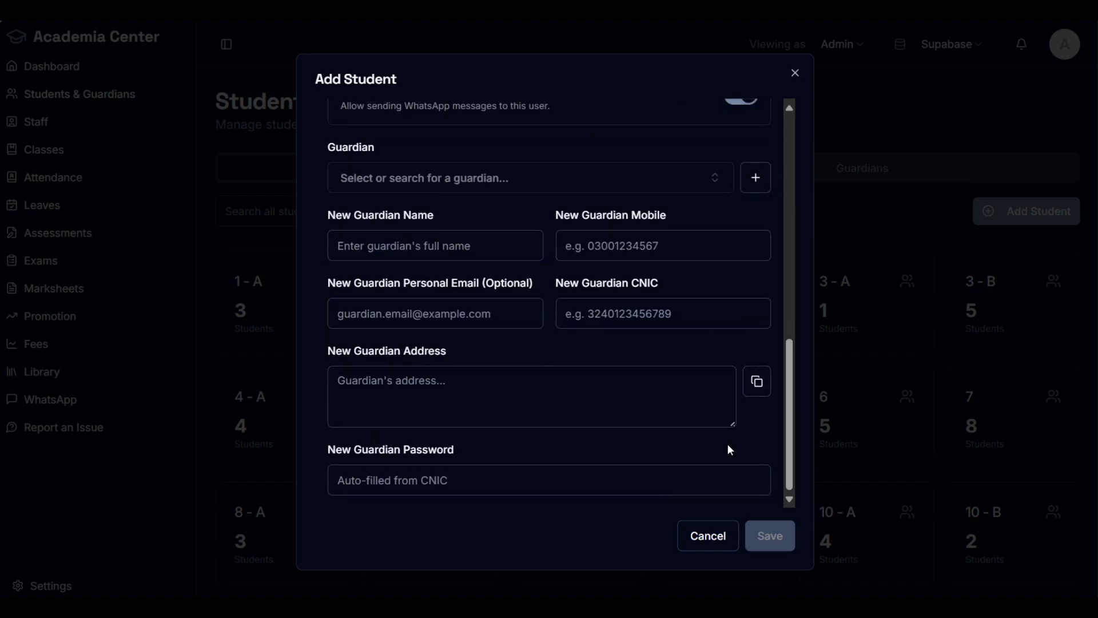
Step: Try the new guardian's name, mobile and personal email fields
click(481, 250)
click(664, 251)
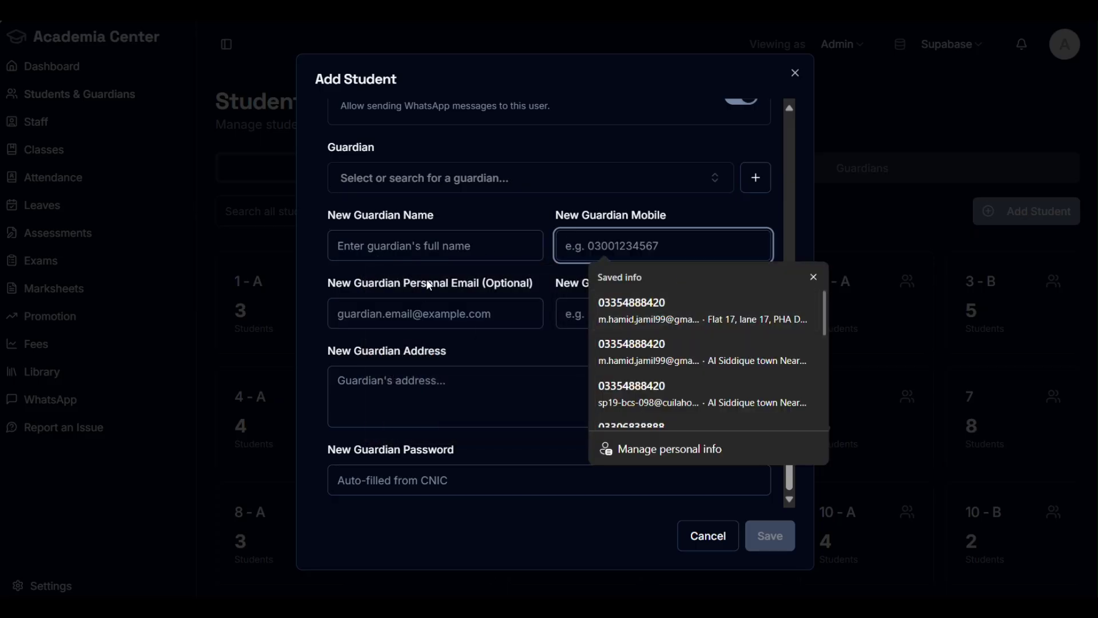
click(416, 307)
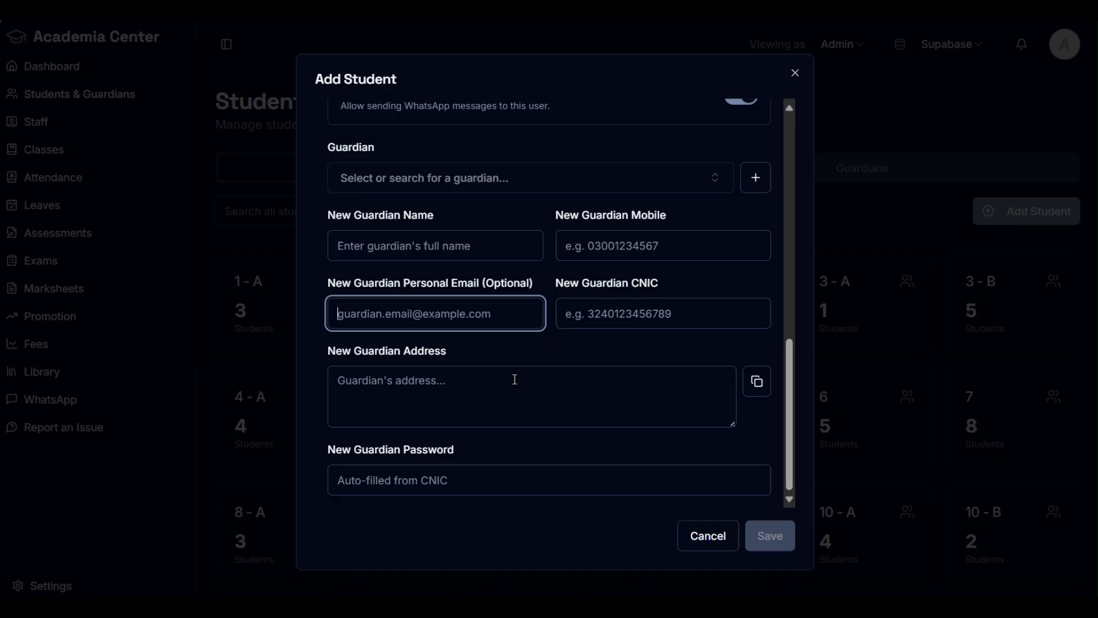
scroll(529, 379, up, 1)
scroll(530, 380, up, 4)
Step: Enter 'hgfhfhjg' as the student's address and copy it into the guardian's address
click(451, 250)
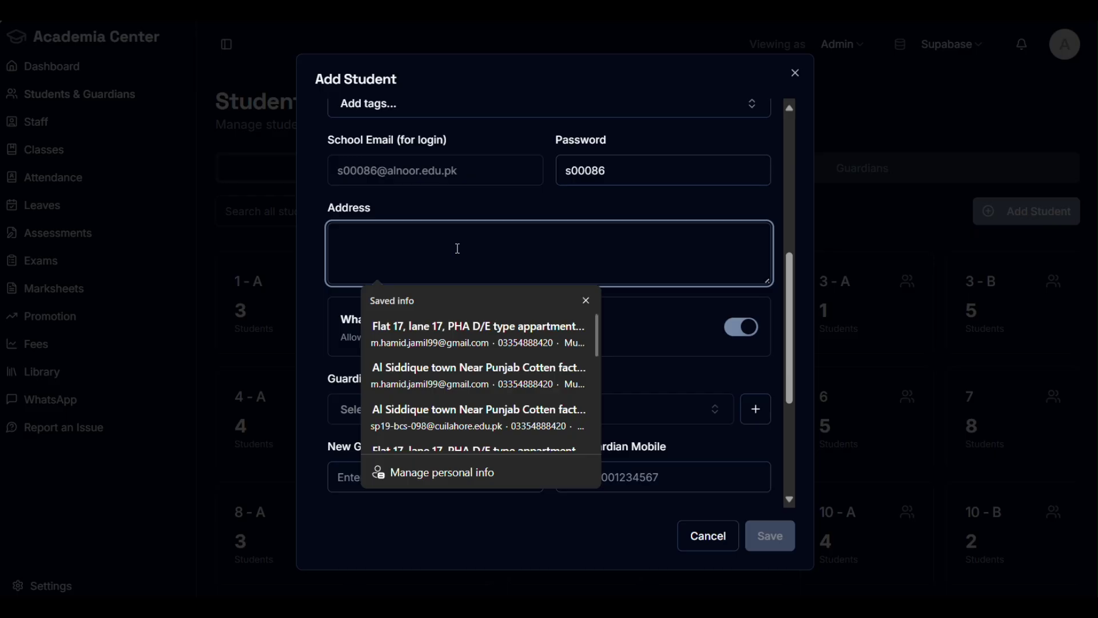
text(hgfhfhjg)
scroll(672, 303, down, 3)
scroll(672, 303, down, 3)
click(444, 399)
click(755, 381)
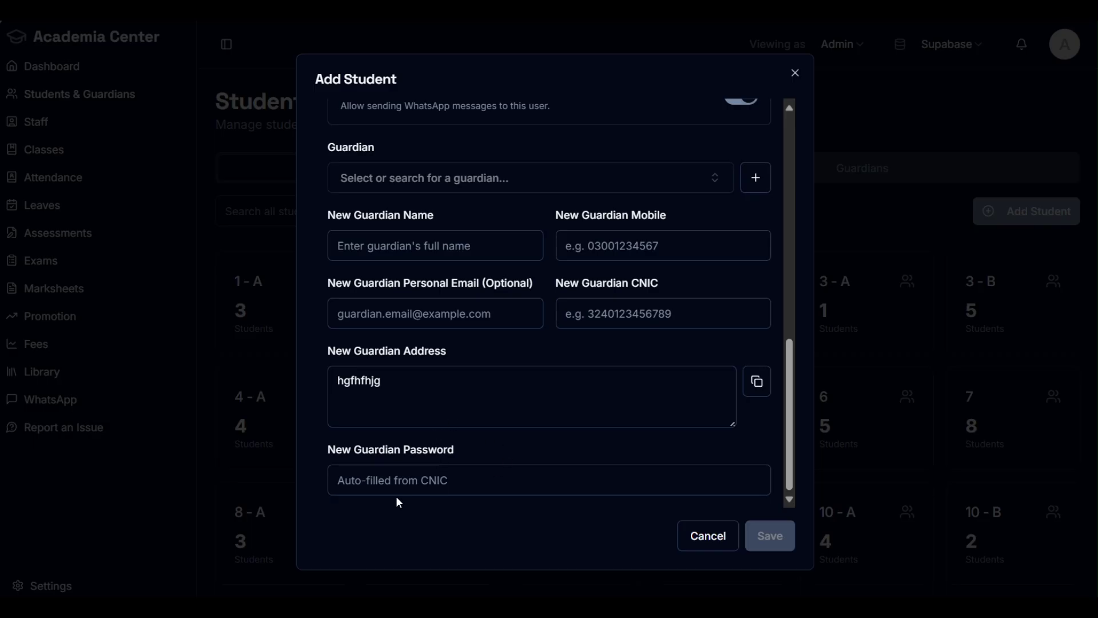
Step: Try the guardian password field, then close the Add Student form without saving
click(418, 476)
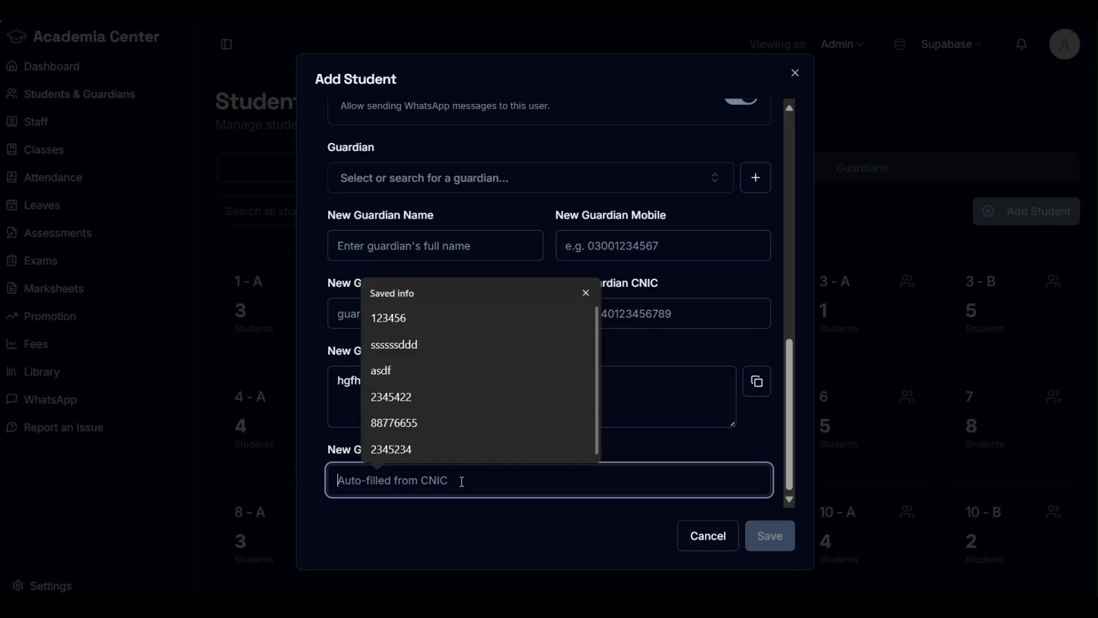
click(679, 447)
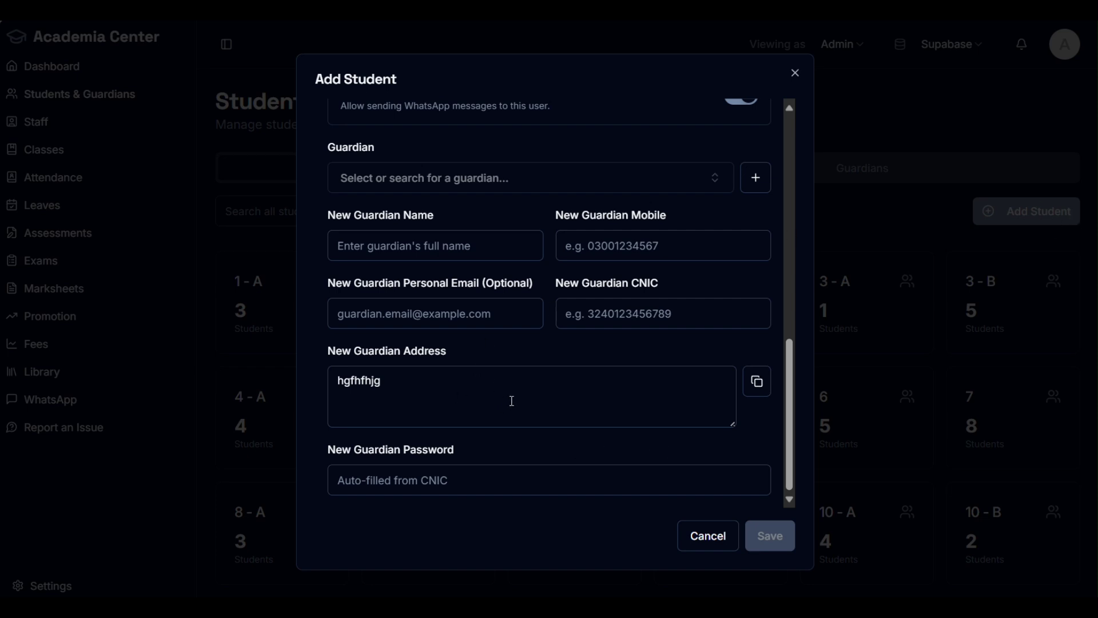
scroll(523, 338, up, 3)
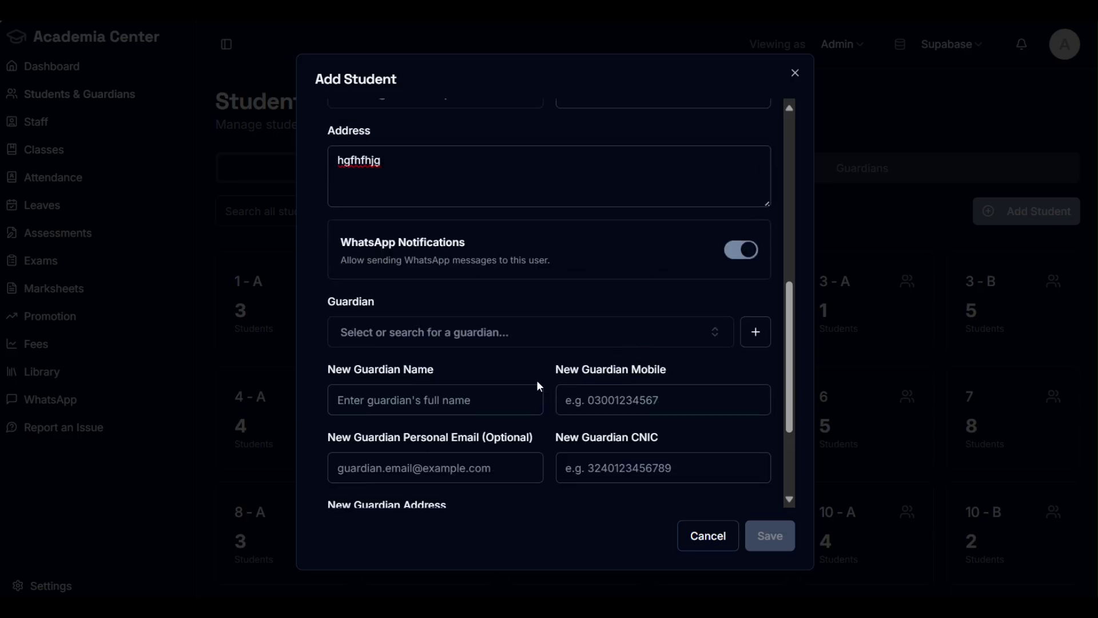
scroll(407, 461, down, 3)
scroll(466, 451, up, 3)
click(795, 72)
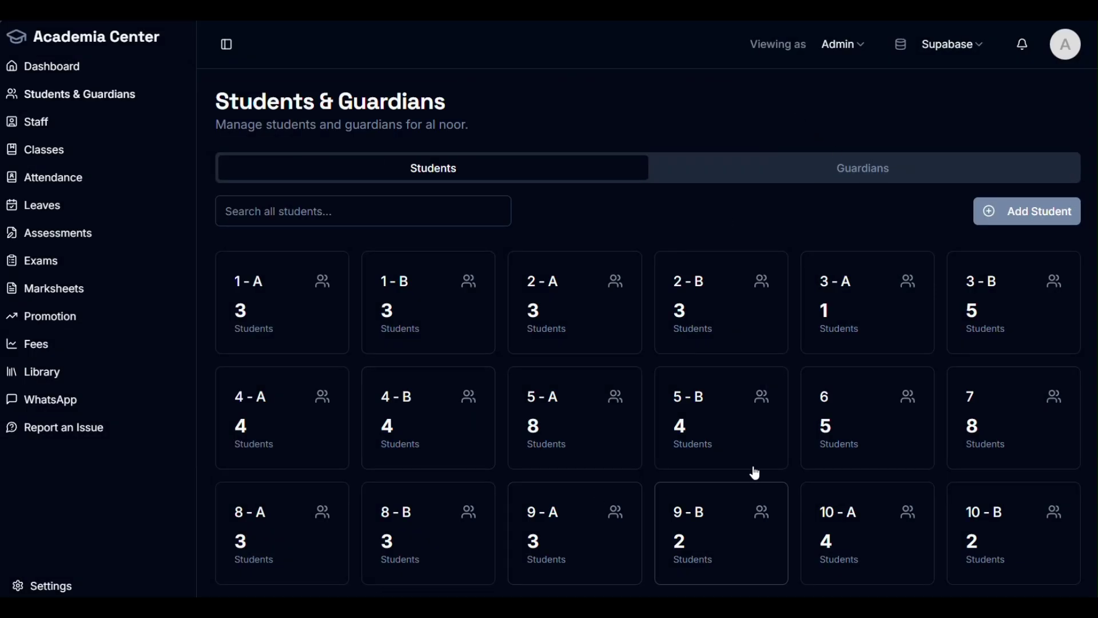
Step: Switch to the Guardians list and browse the table
click(844, 179)
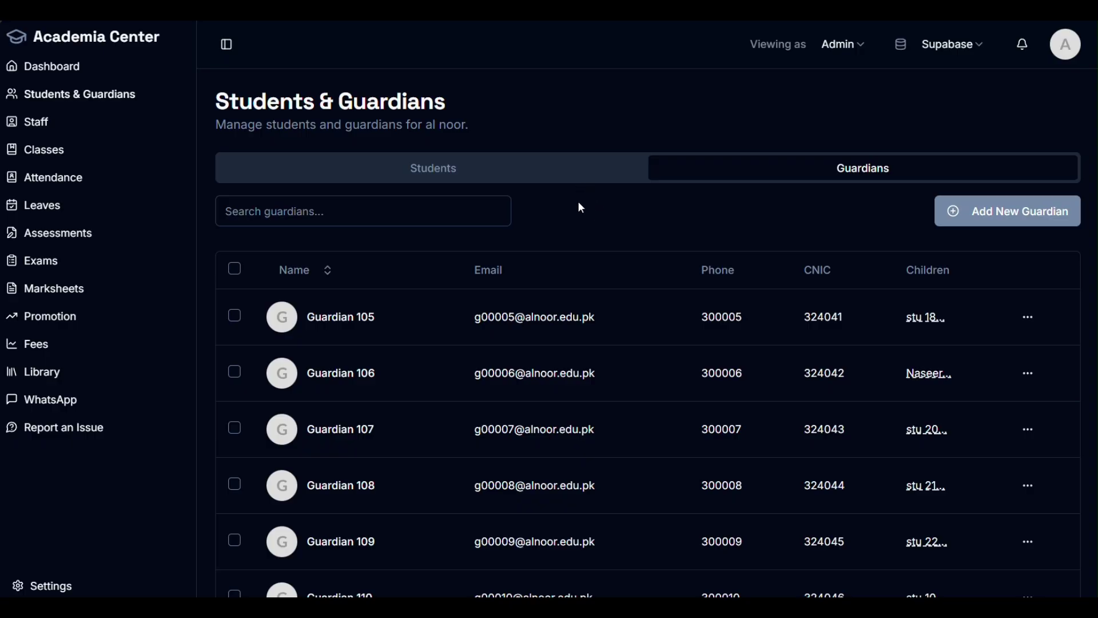
scroll(582, 208, down, 5)
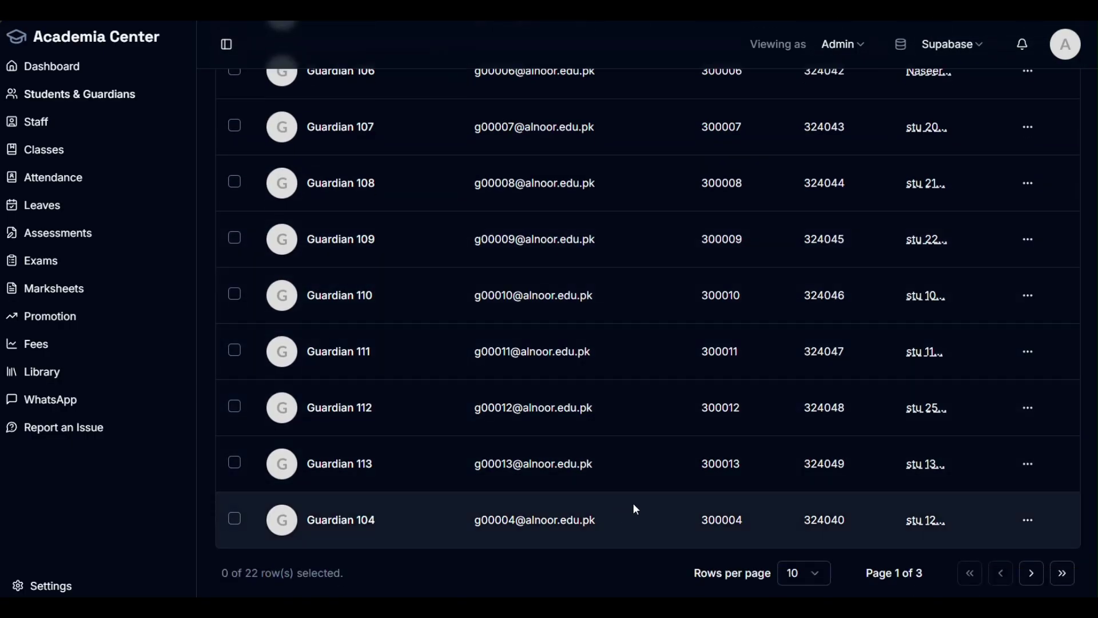
scroll(458, 325, up, 3)
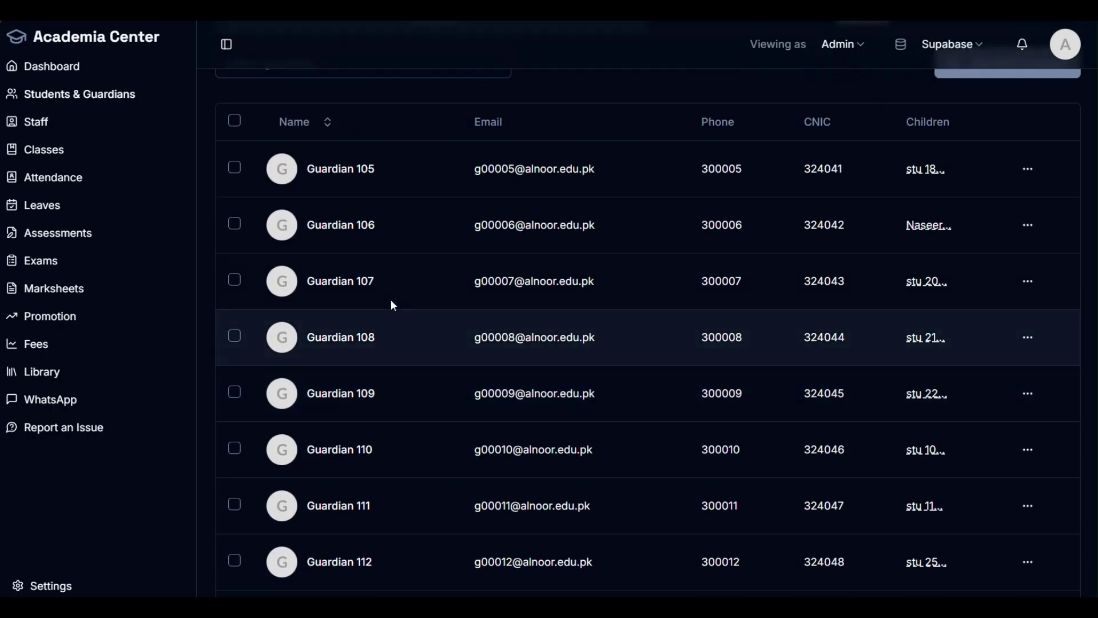
scroll(358, 184, up, 3)
Step: Search guardians for 103 and view Guardian 103's five linked children, including stu 29
click(375, 214)
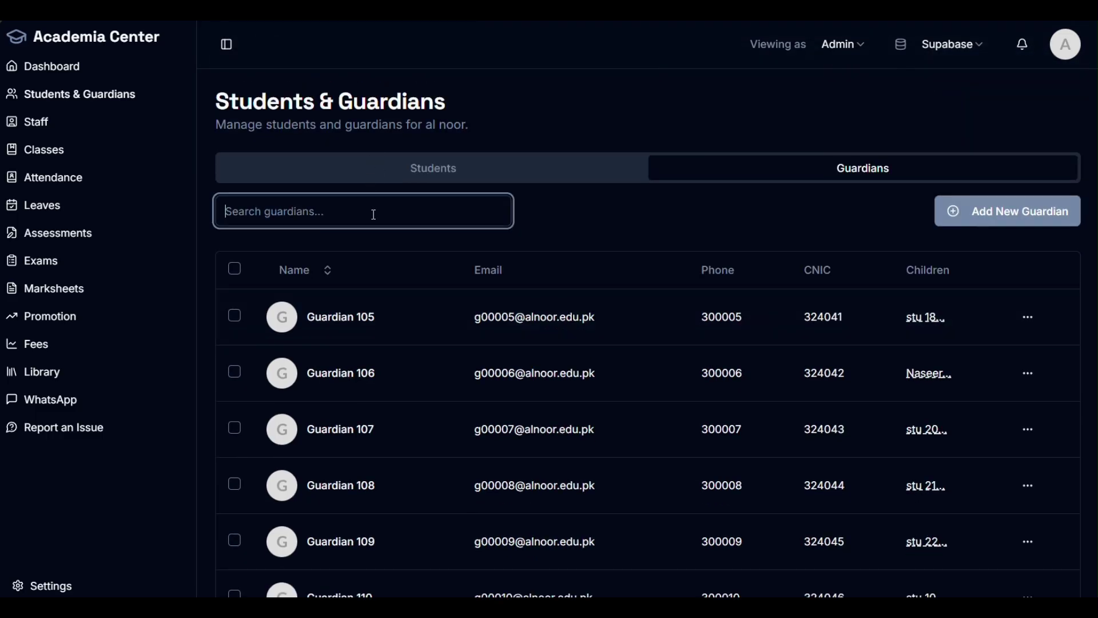
text(1)
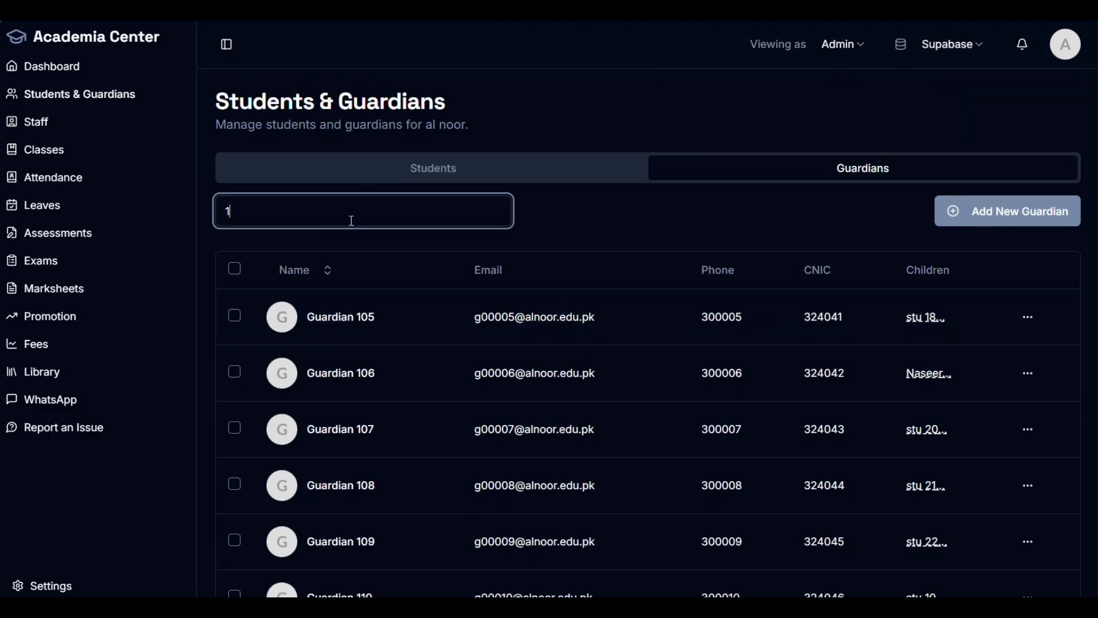
text(03)
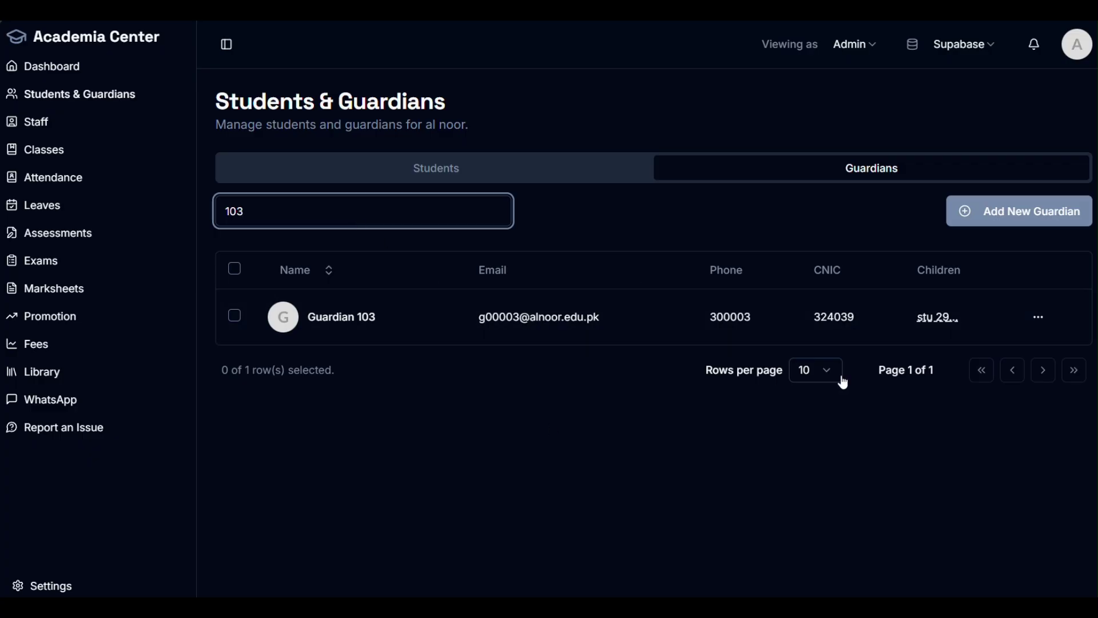
mouse_move(943, 327)
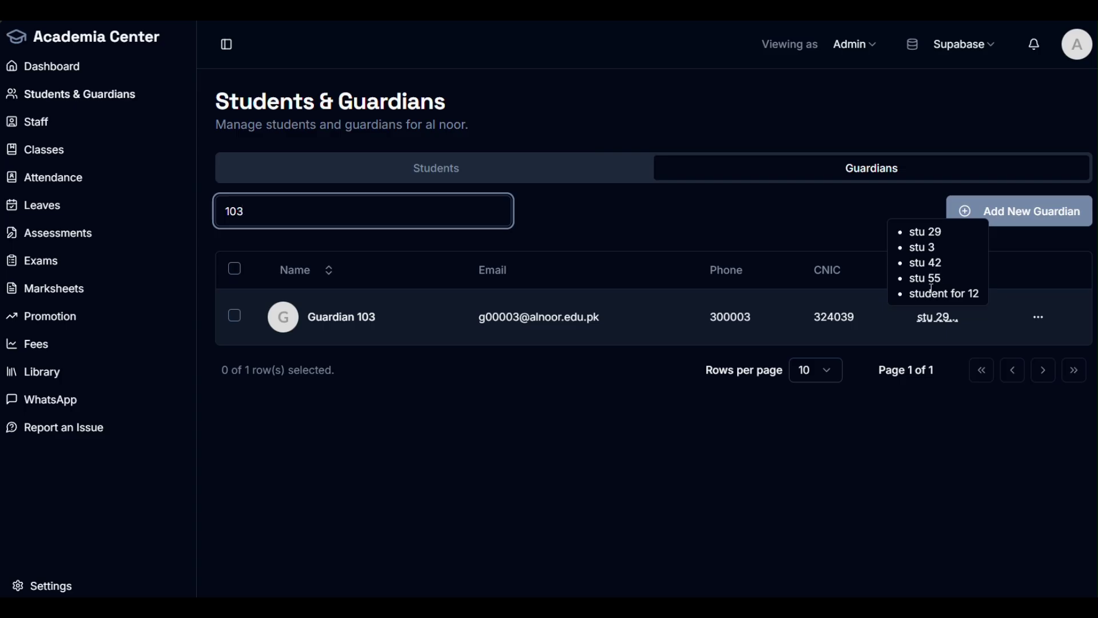
drag(948, 281, 907, 238)
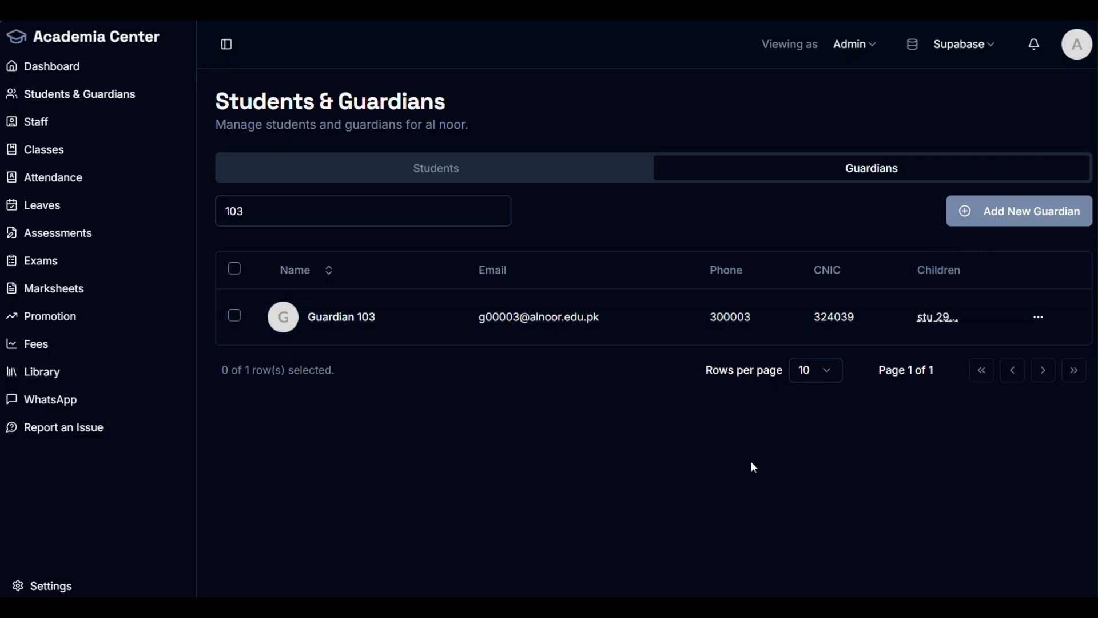
click(973, 211)
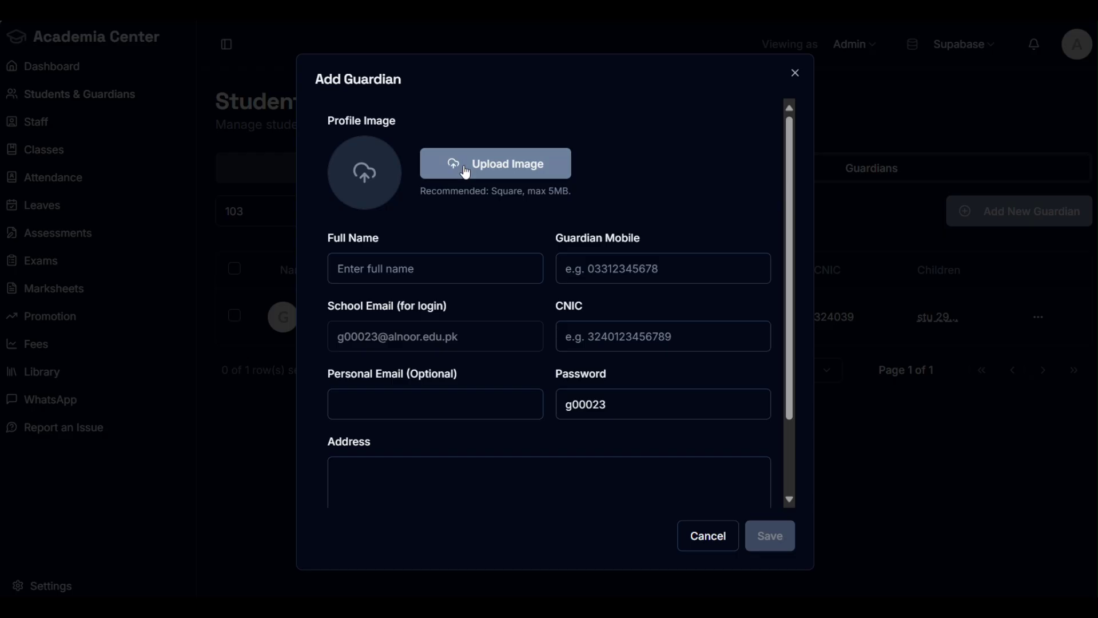
scroll(544, 210, down, 2)
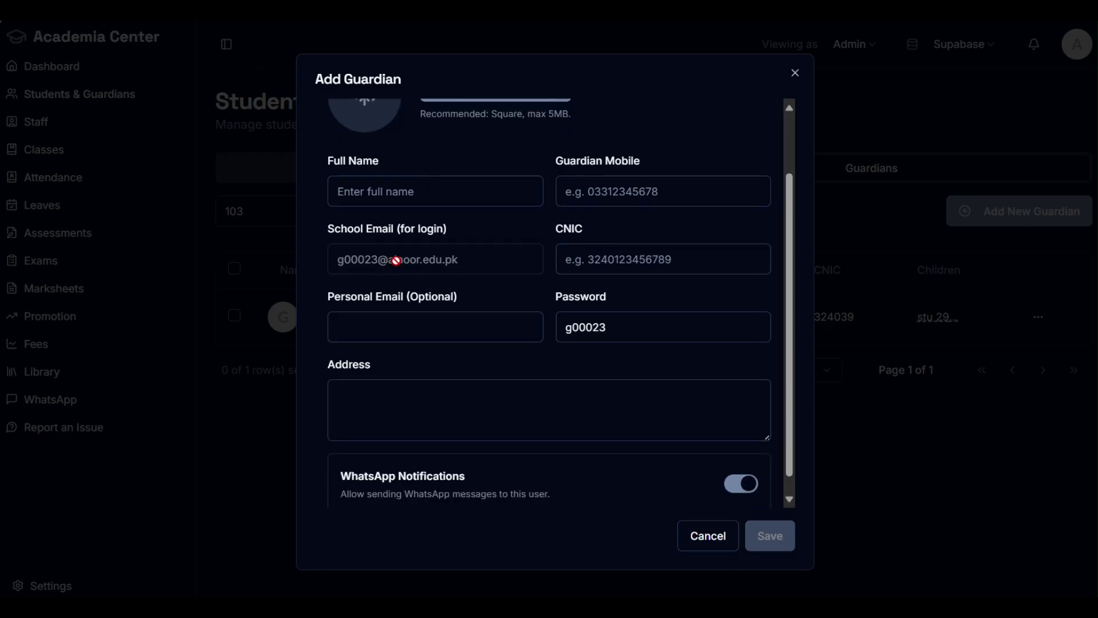
scroll(425, 397, down, 1)
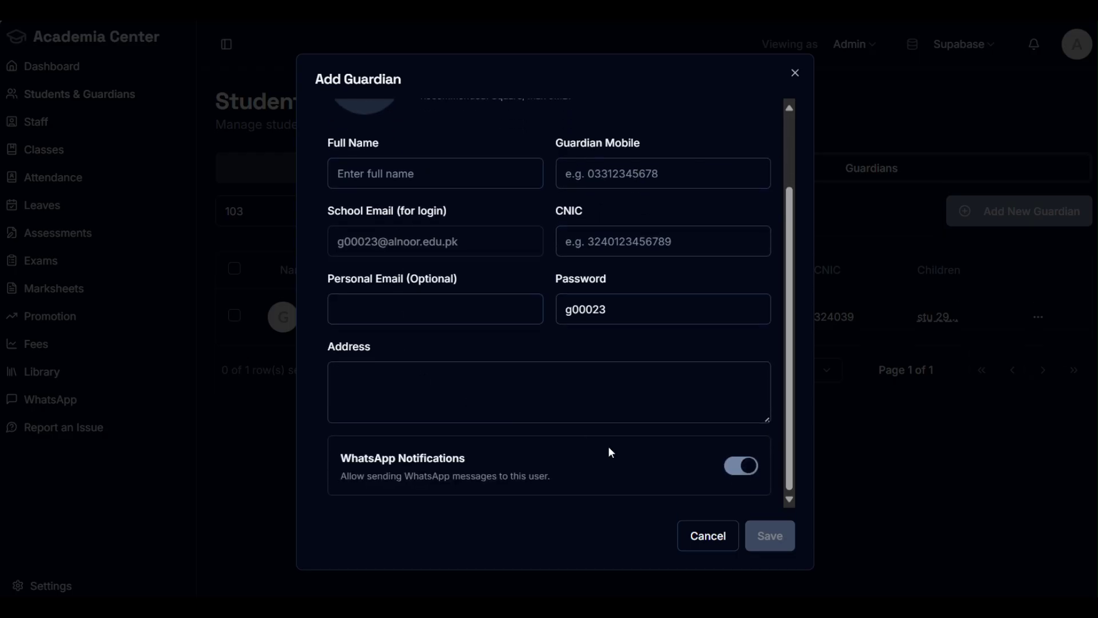
click(747, 467)
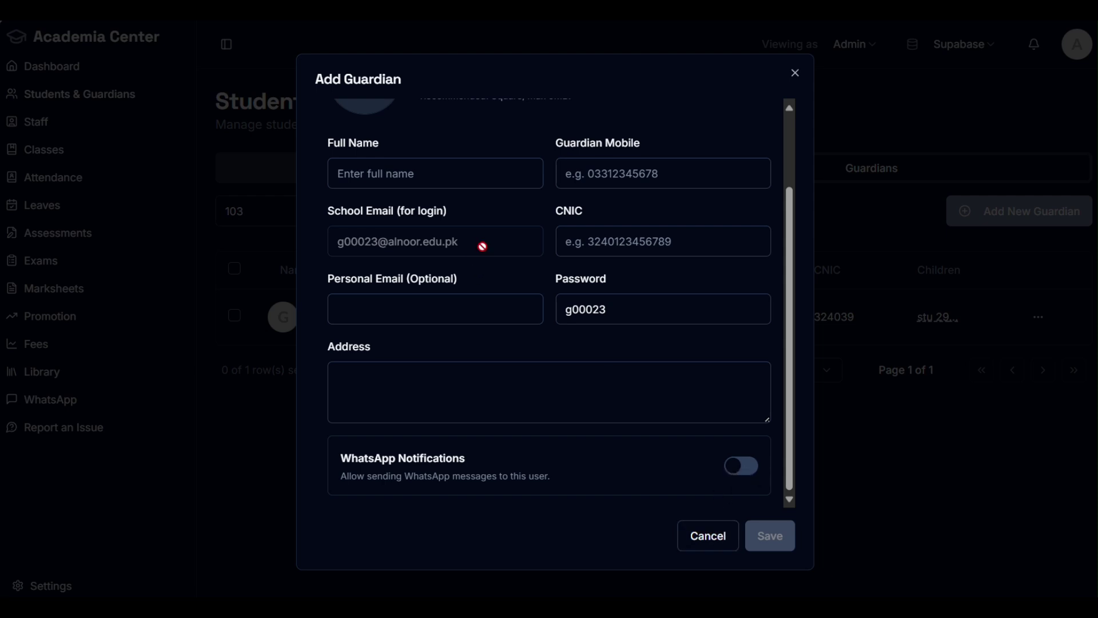
drag(482, 245, 335, 244)
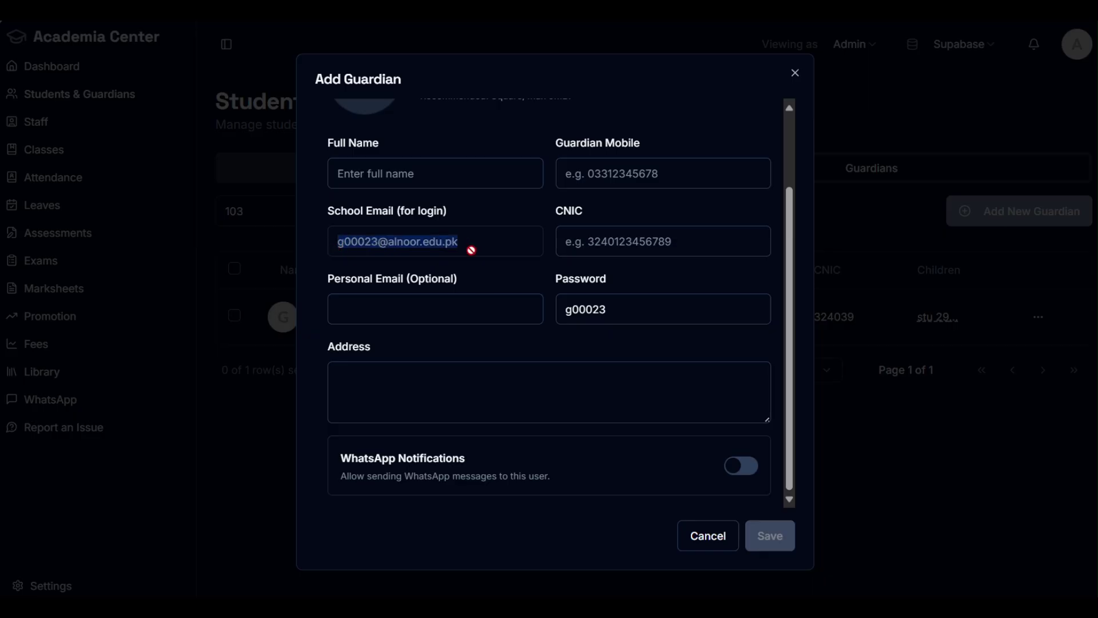
double_click(627, 308)
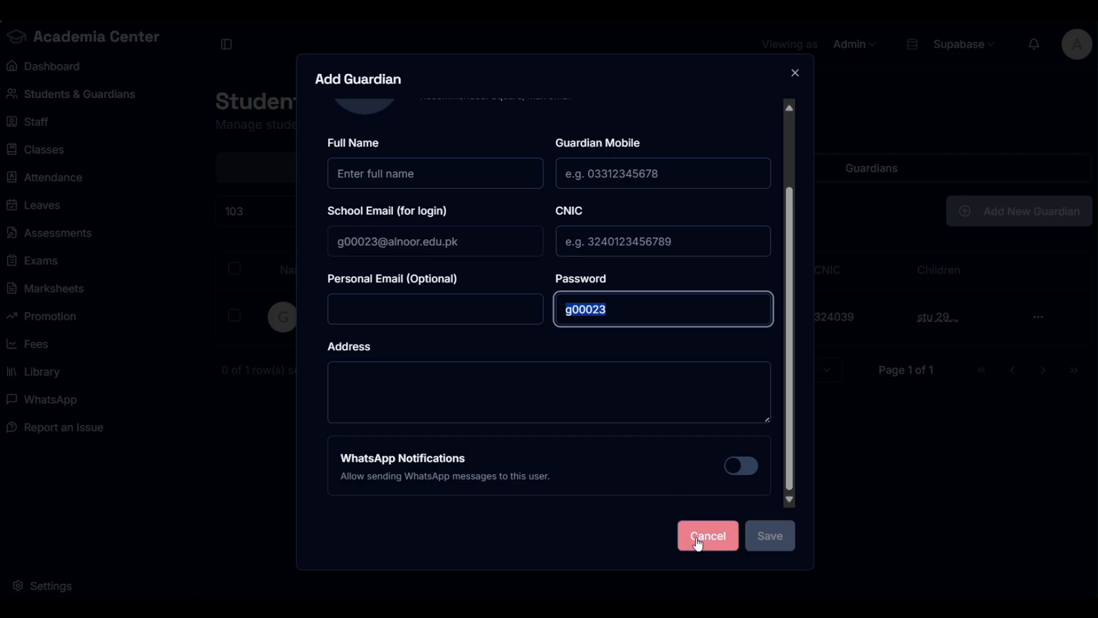
click(419, 310)
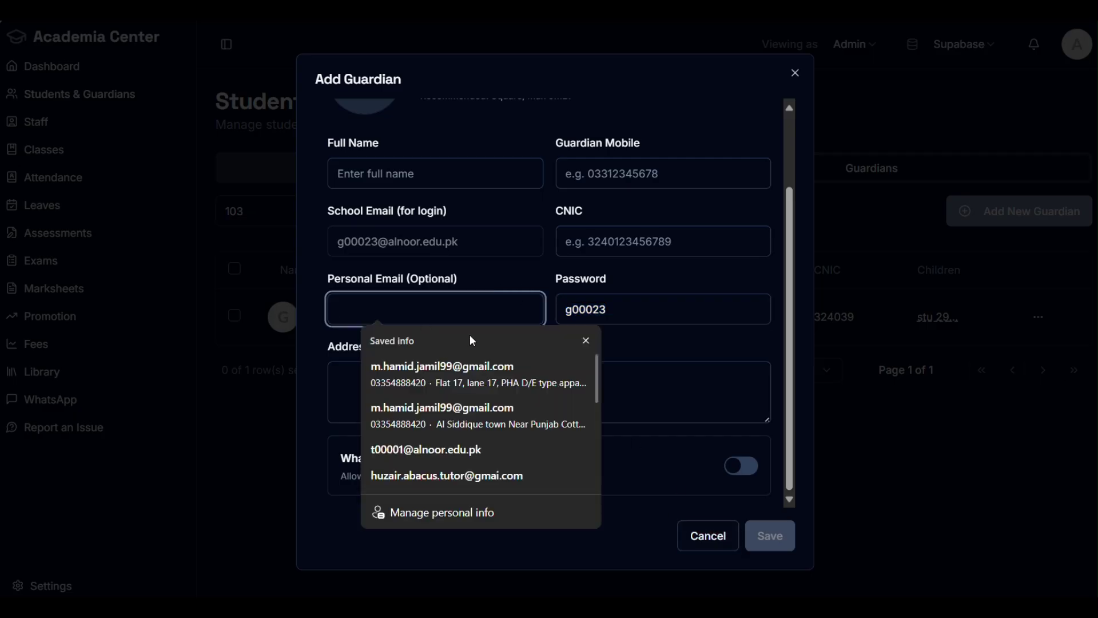
text(ytrtyr)
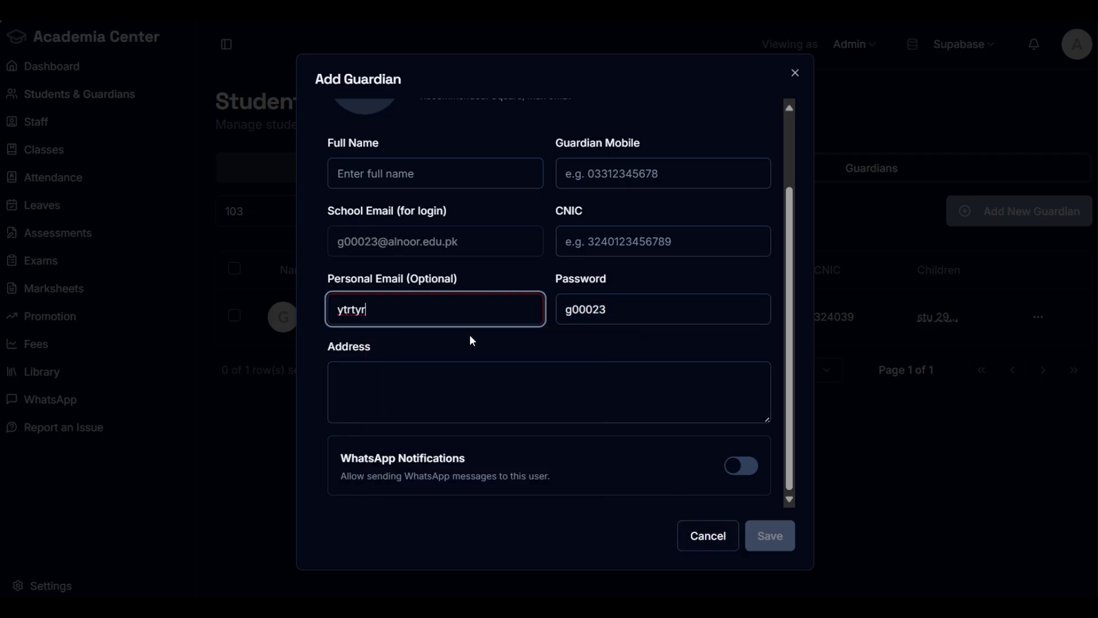
double_click(352, 309)
key(BackSpace)
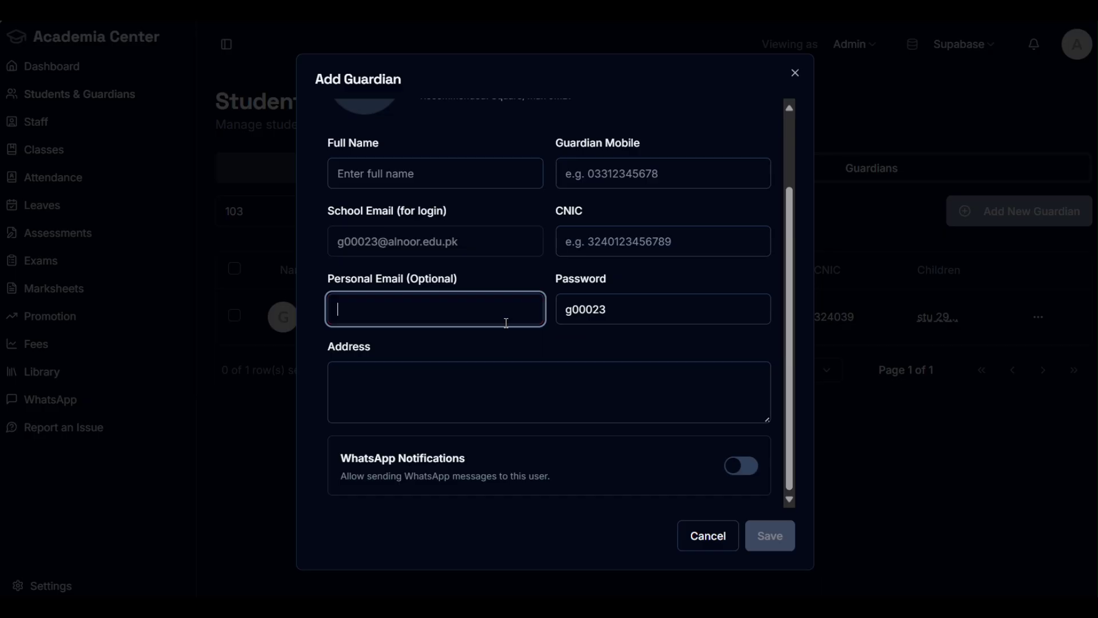
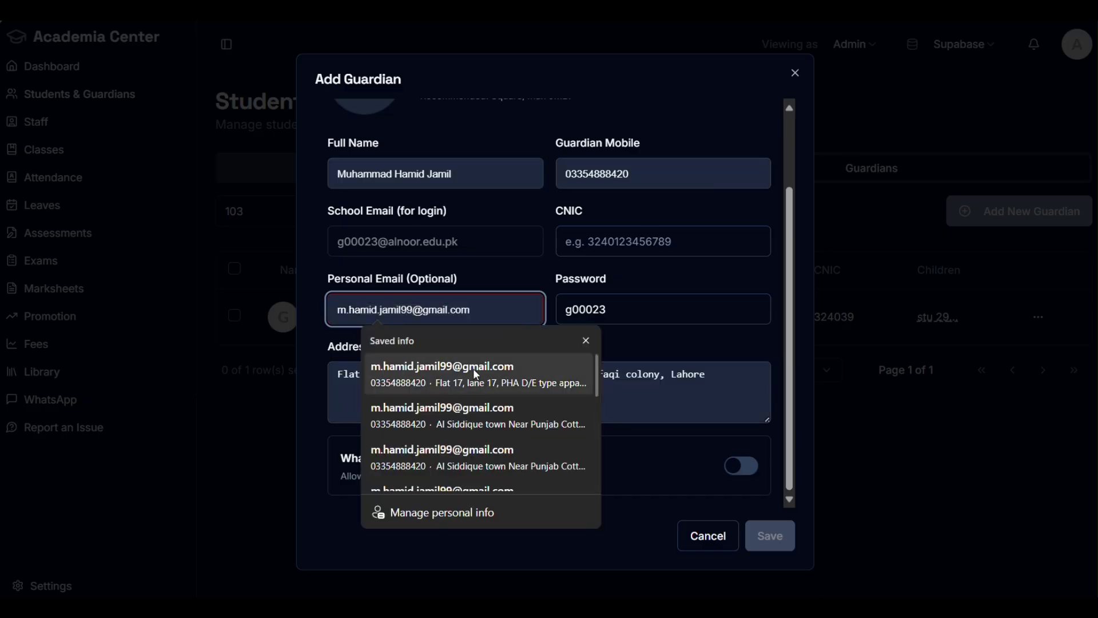
click(473, 368)
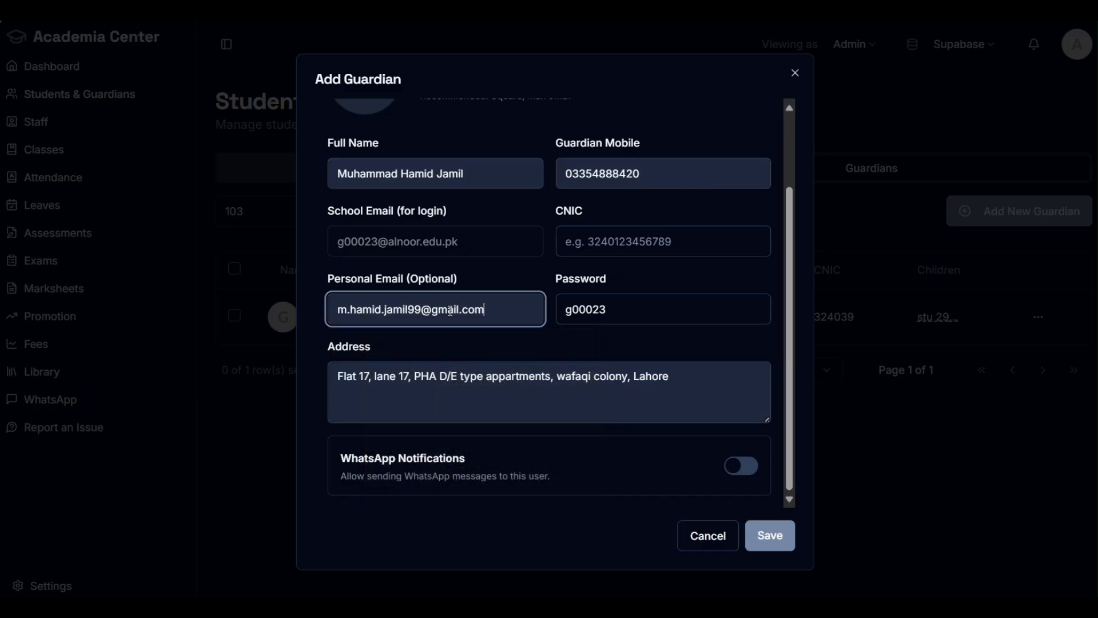
click(511, 296)
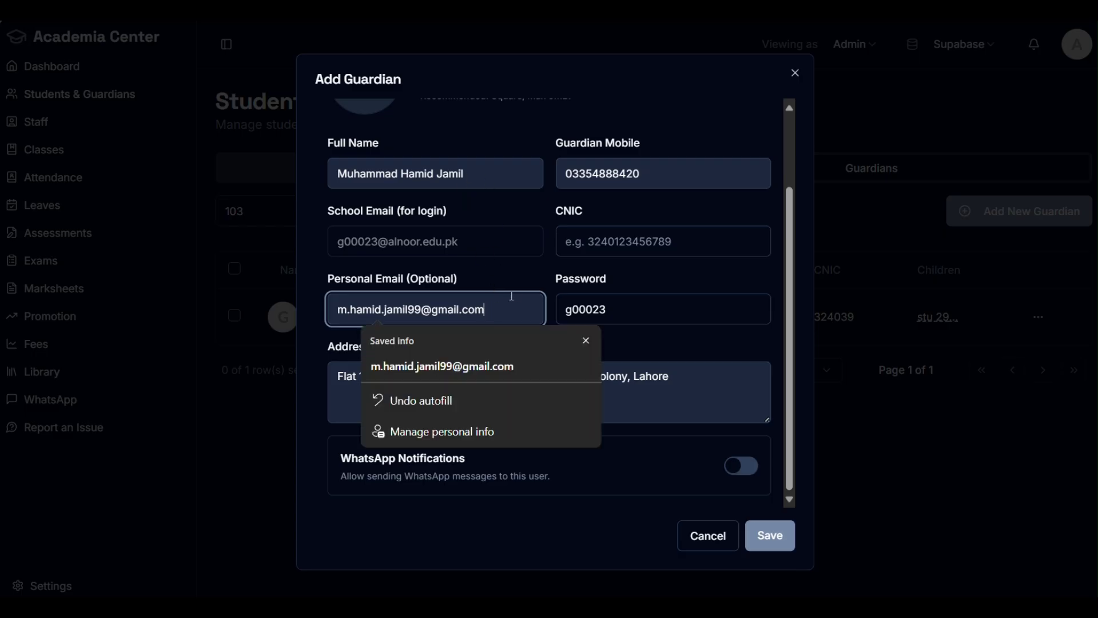
key(BackSpace)
key(BackSpace)
key(BackSpace)
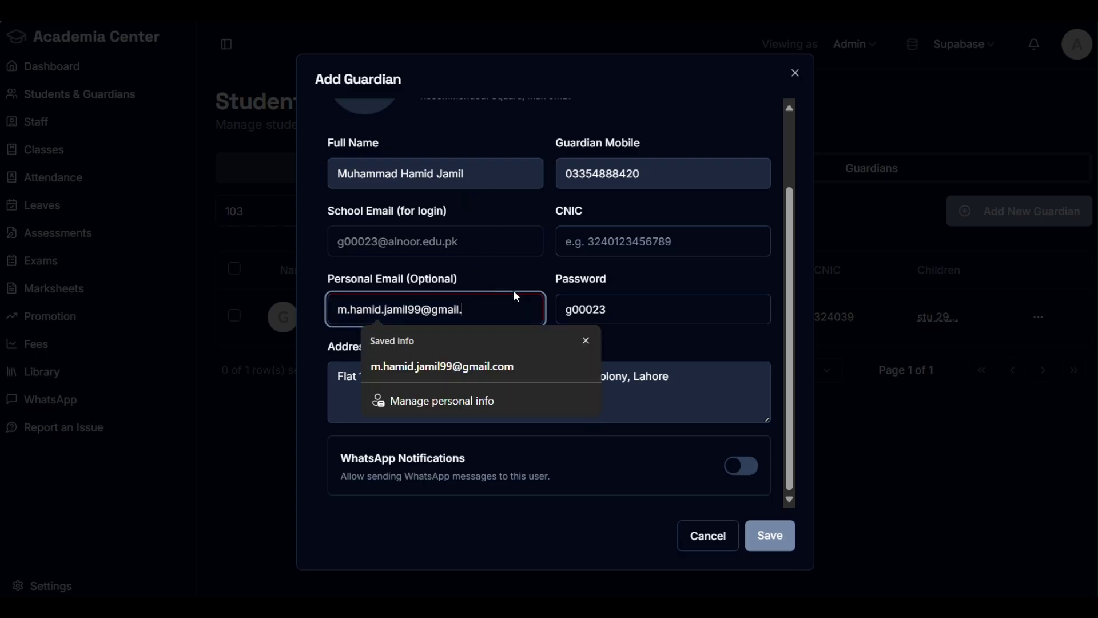
text(c)
key(Escape)
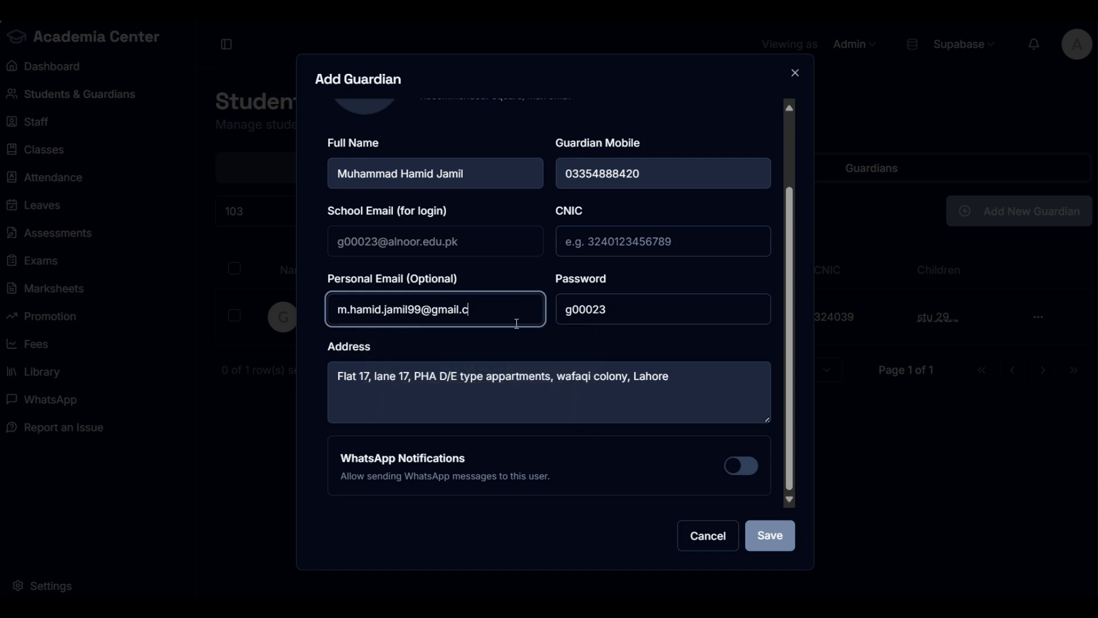
scroll(584, 348, up, 2)
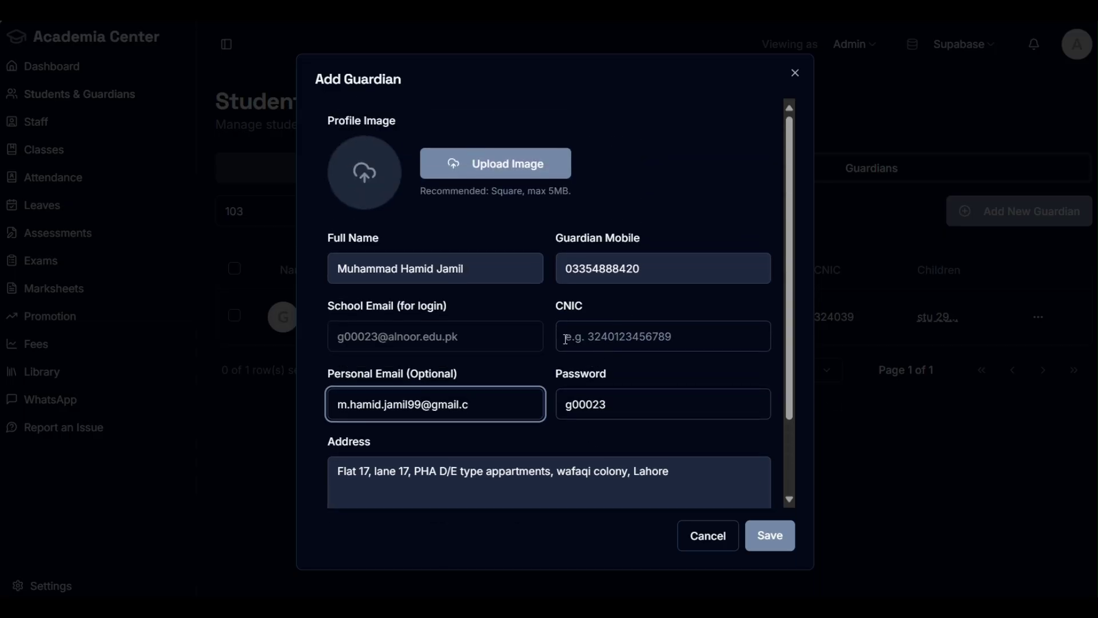
scroll(565, 340, down, 2)
click(707, 536)
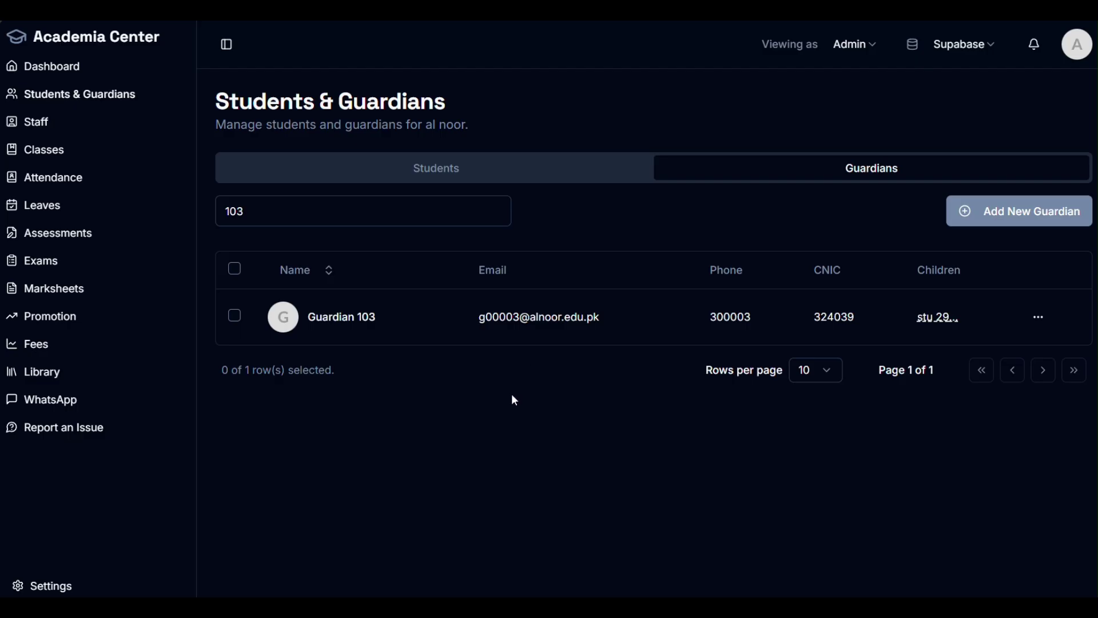
click(1039, 317)
click(536, 360)
mouse_move(529, 322)
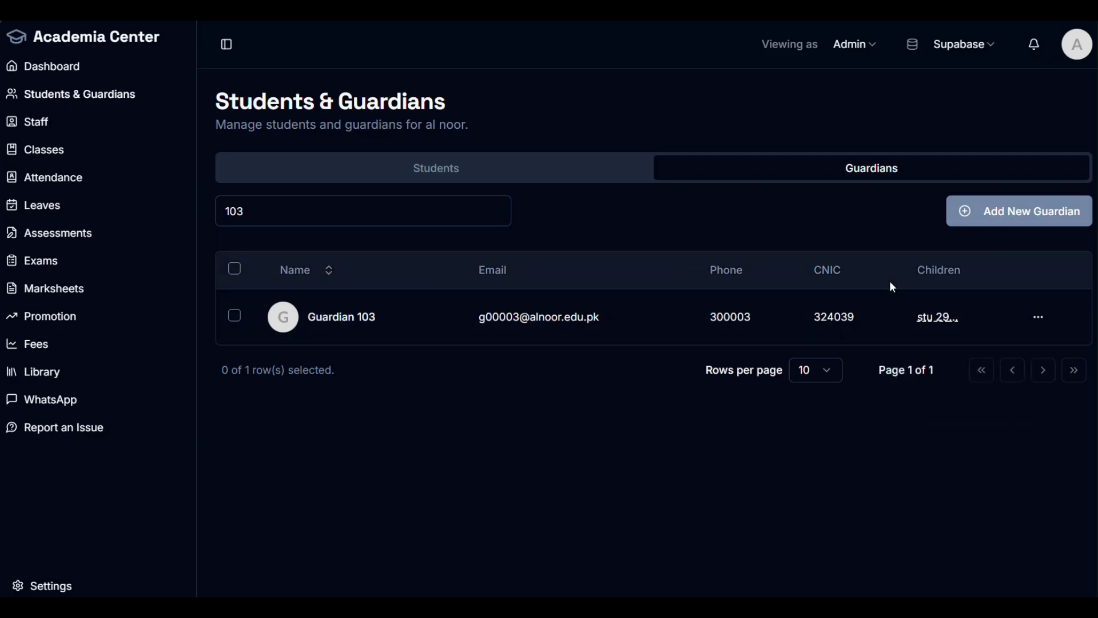
click(990, 216)
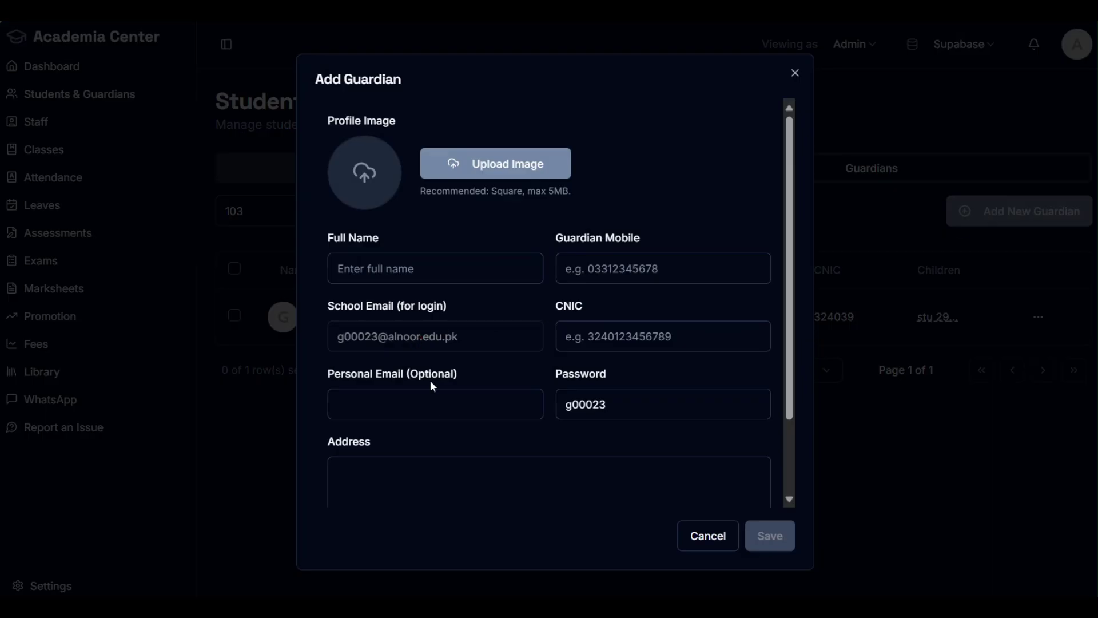
click(431, 400)
click(697, 265)
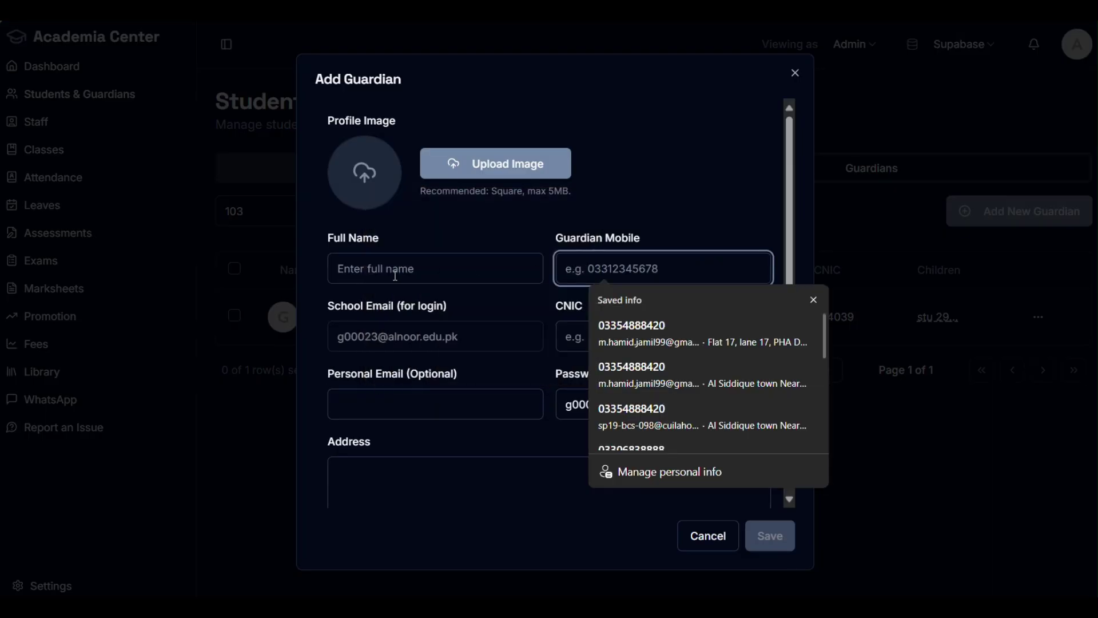
click(441, 269)
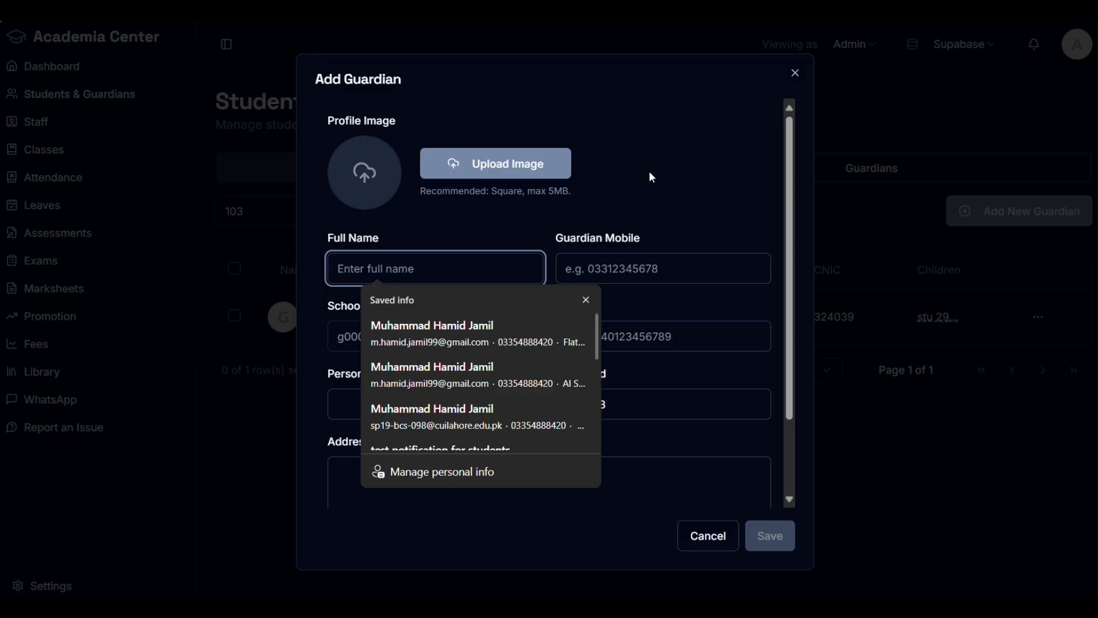
key(1)
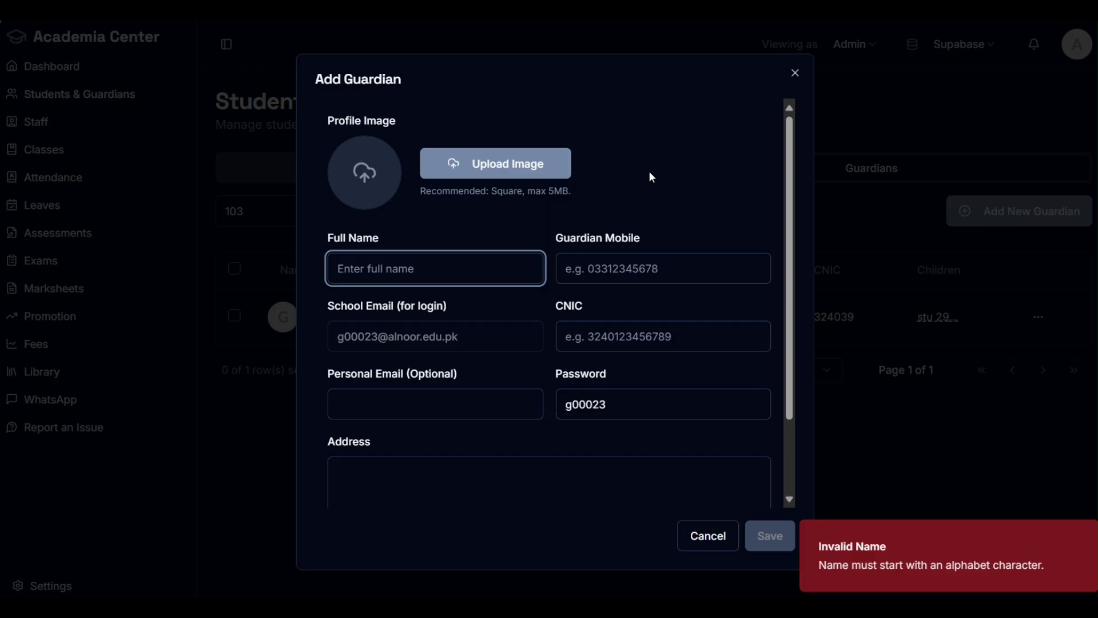
click(648, 268)
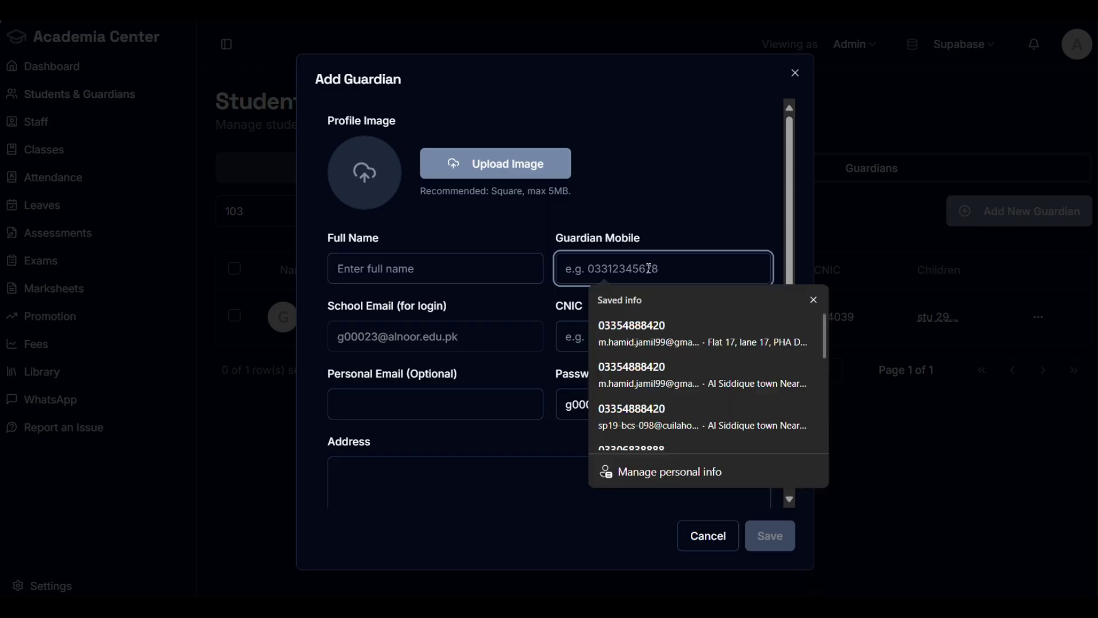
key(Escape)
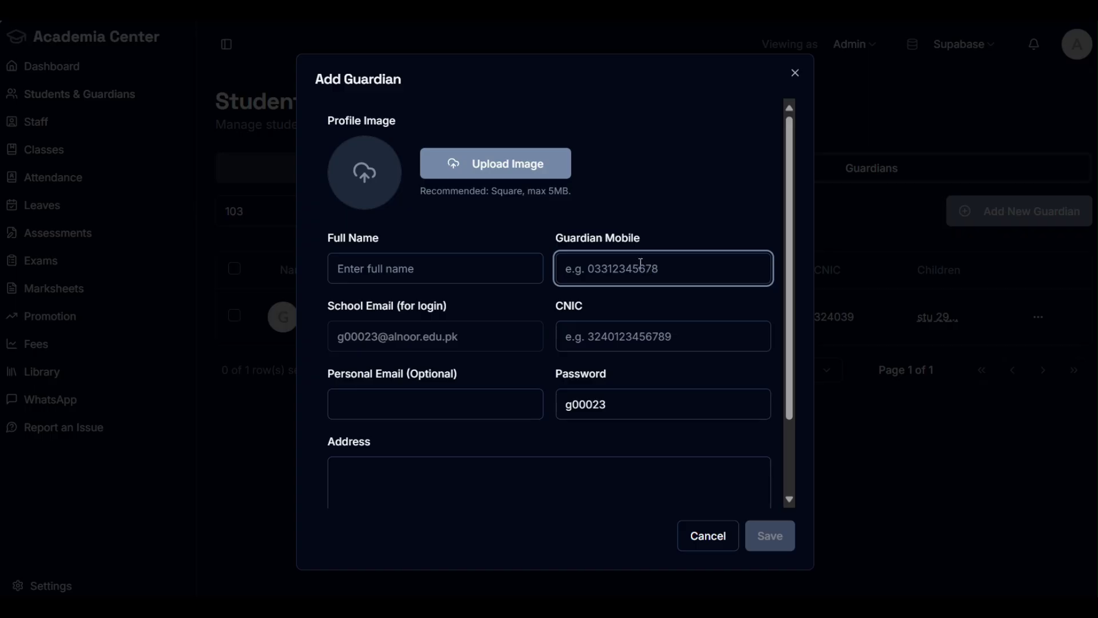
click(656, 344)
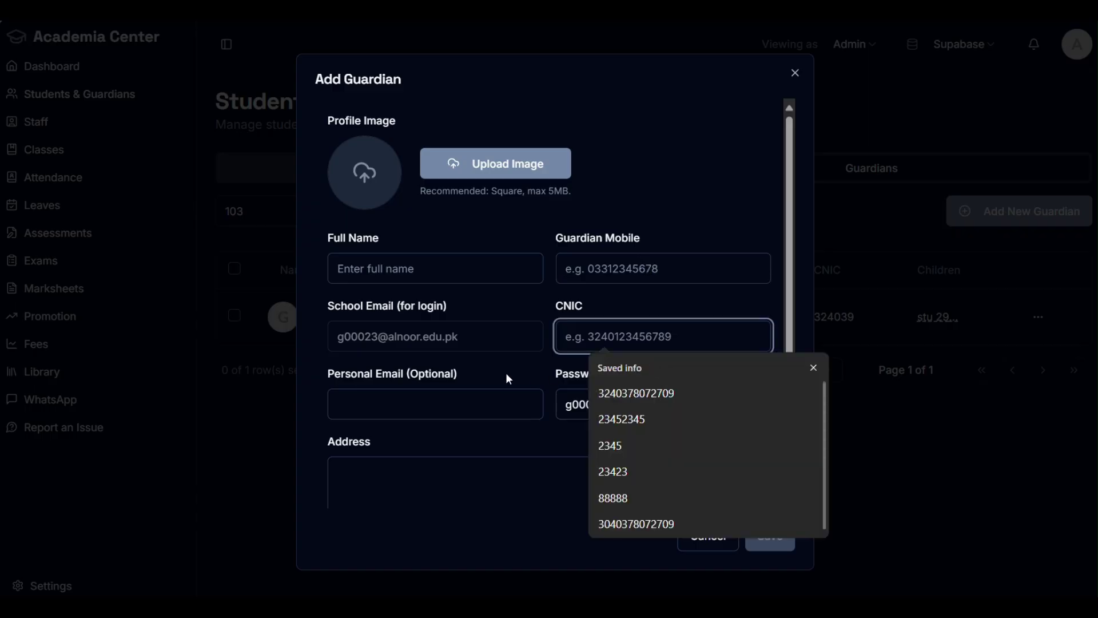
scroll(506, 378, down, 2)
click(782, 94)
click(794, 74)
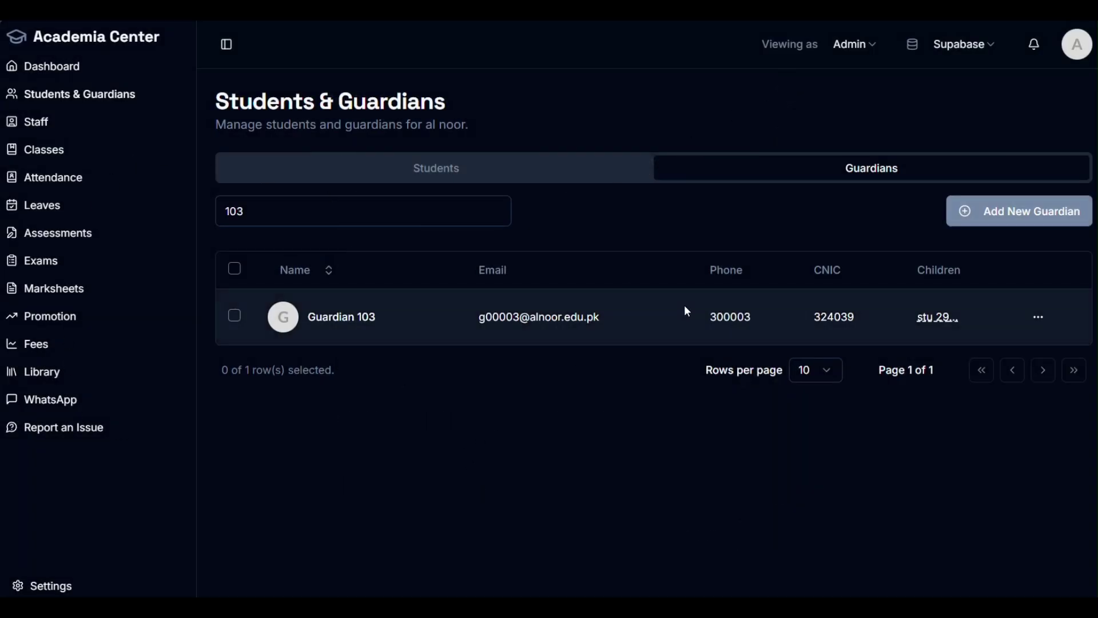
Step: Return to the Students tab, then open Staff Management from the sidebar and browse the staff roles
click(506, 179)
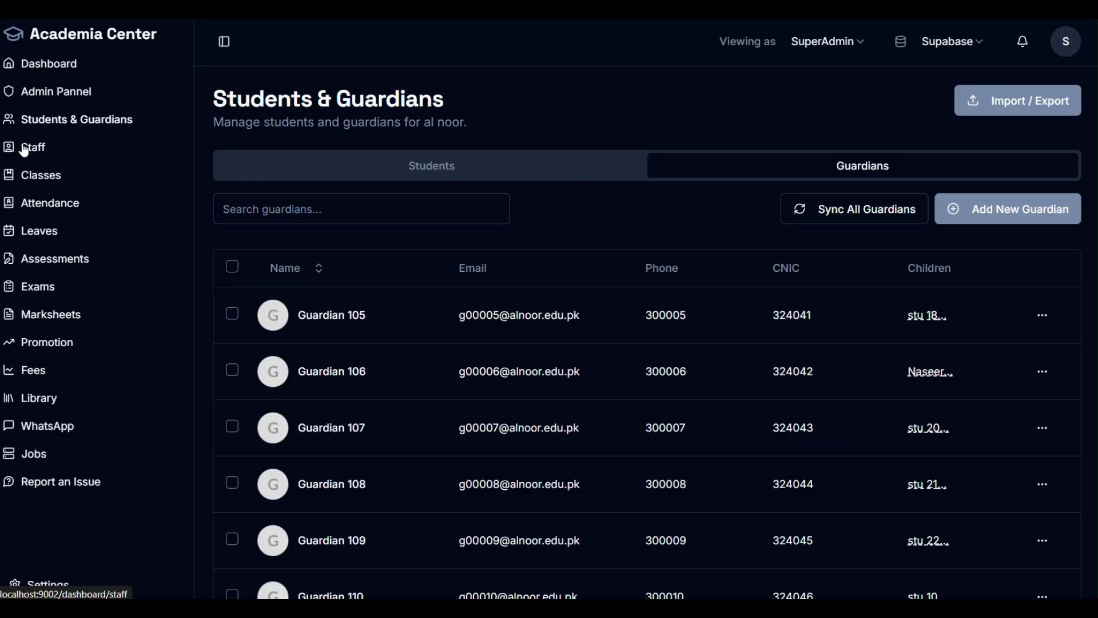
click(30, 148)
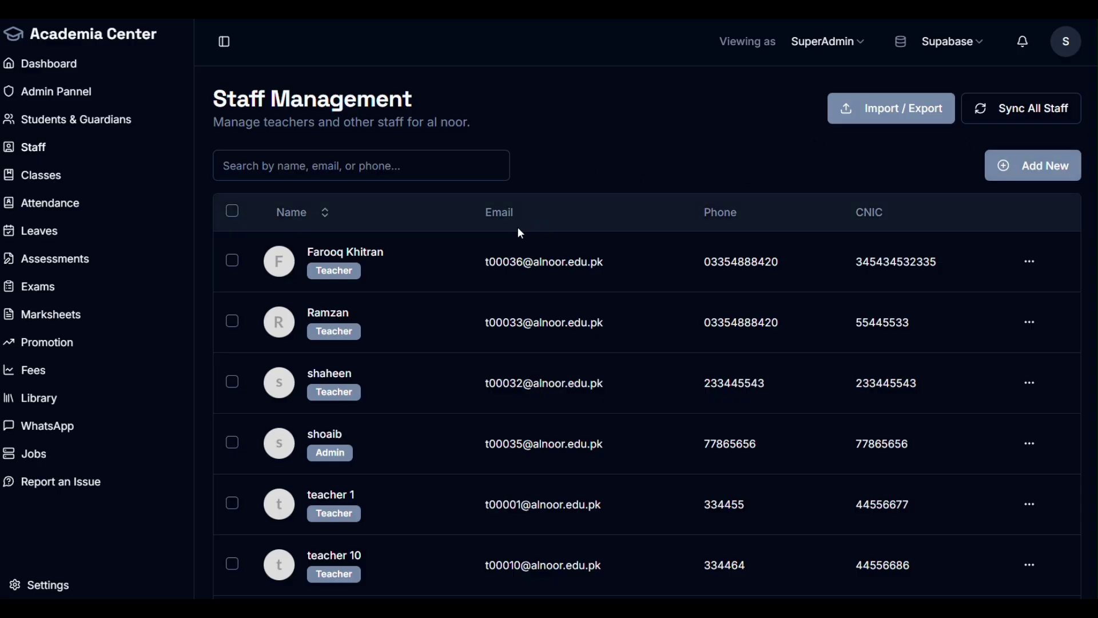
scroll(318, 270, down, 3)
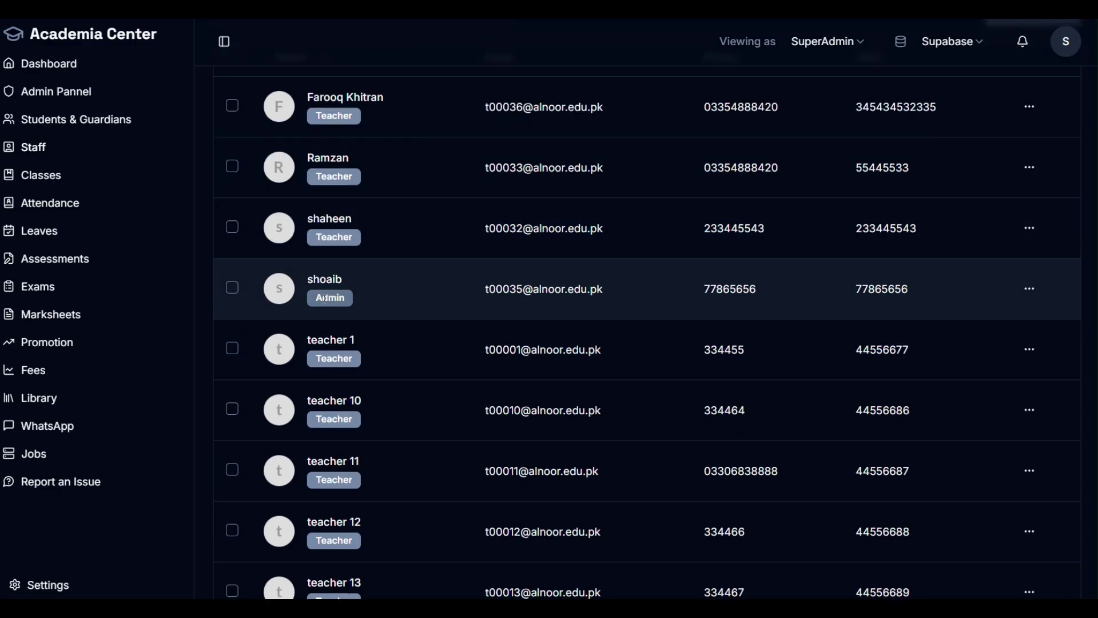
double_click(356, 299)
scroll(831, 136, up, 3)
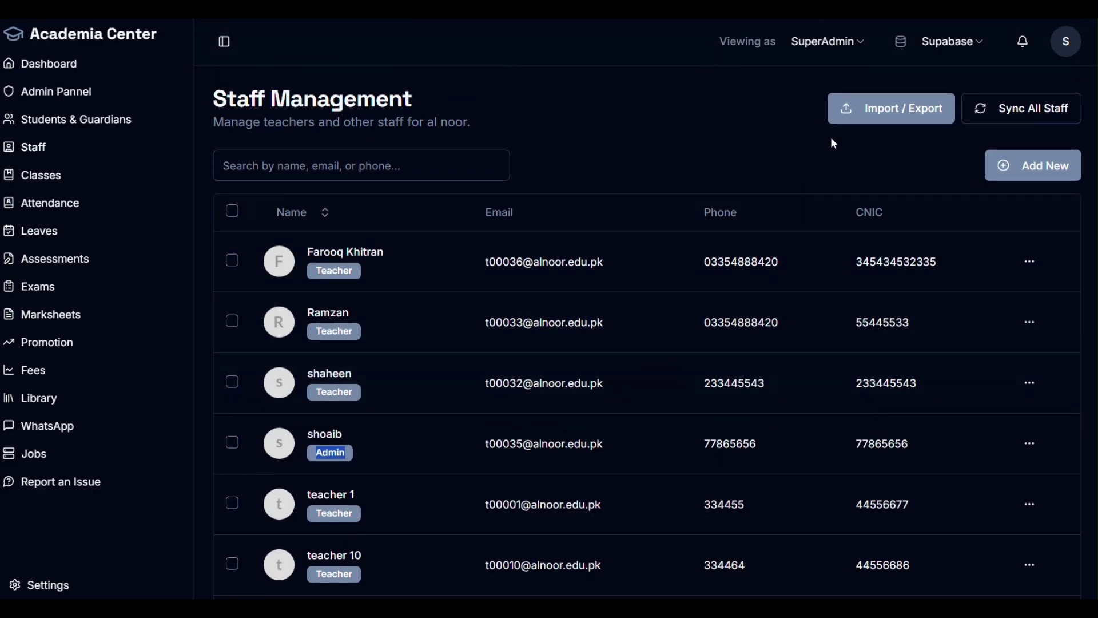
scroll(828, 298, down, 5)
scroll(781, 284, up, 5)
click(1031, 165)
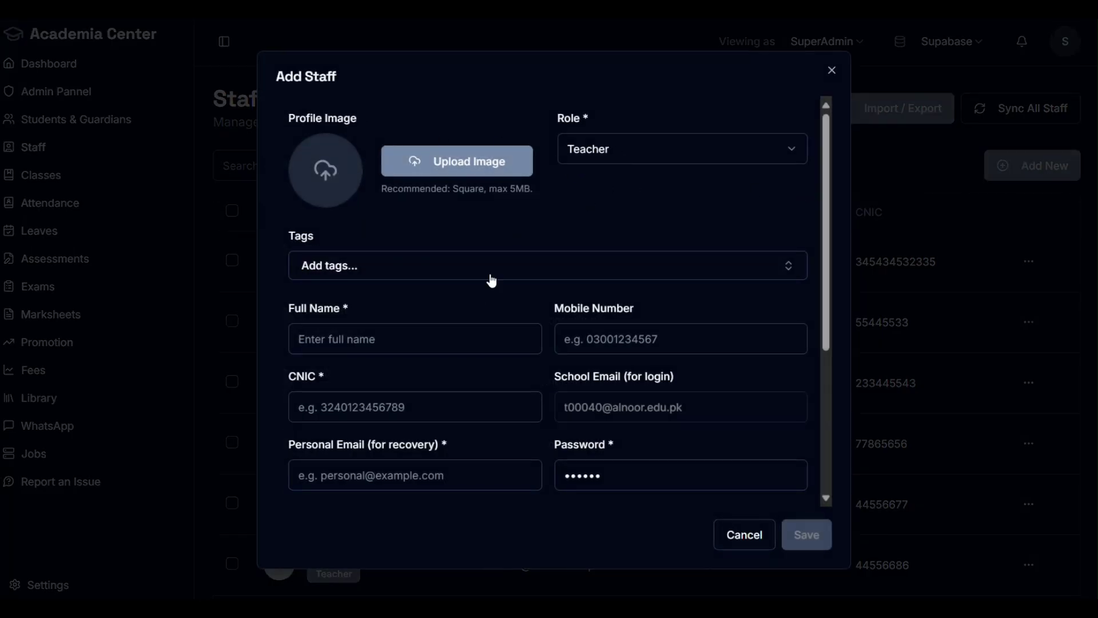
scroll(490, 277, down, 4)
scroll(638, 451, up, 4)
drag(623, 482, 549, 486)
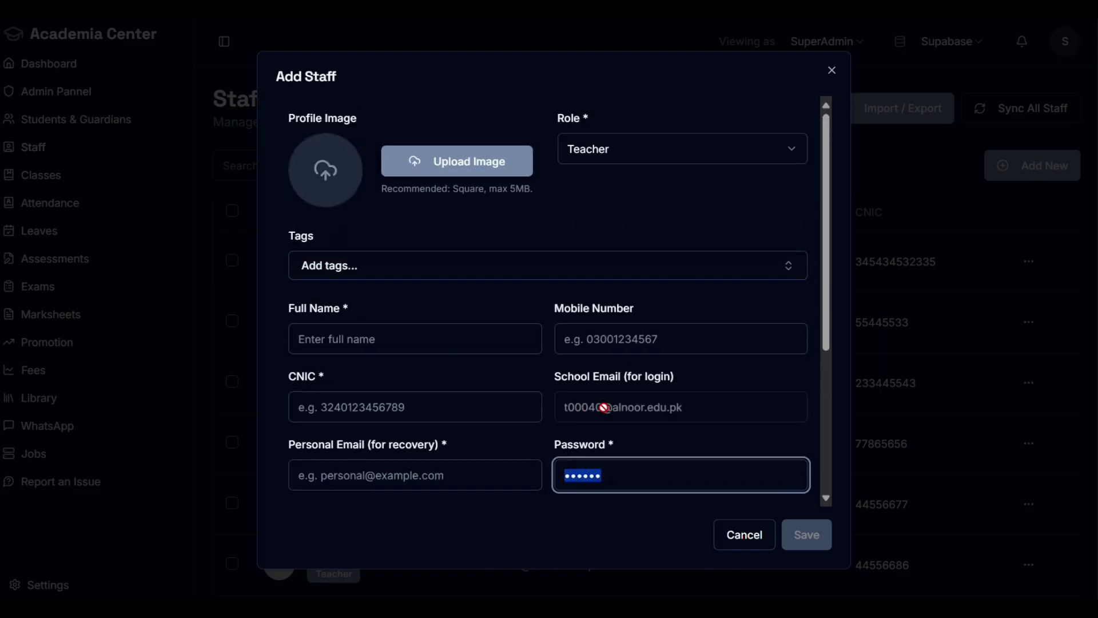
drag(603, 408, 562, 407)
click(660, 180)
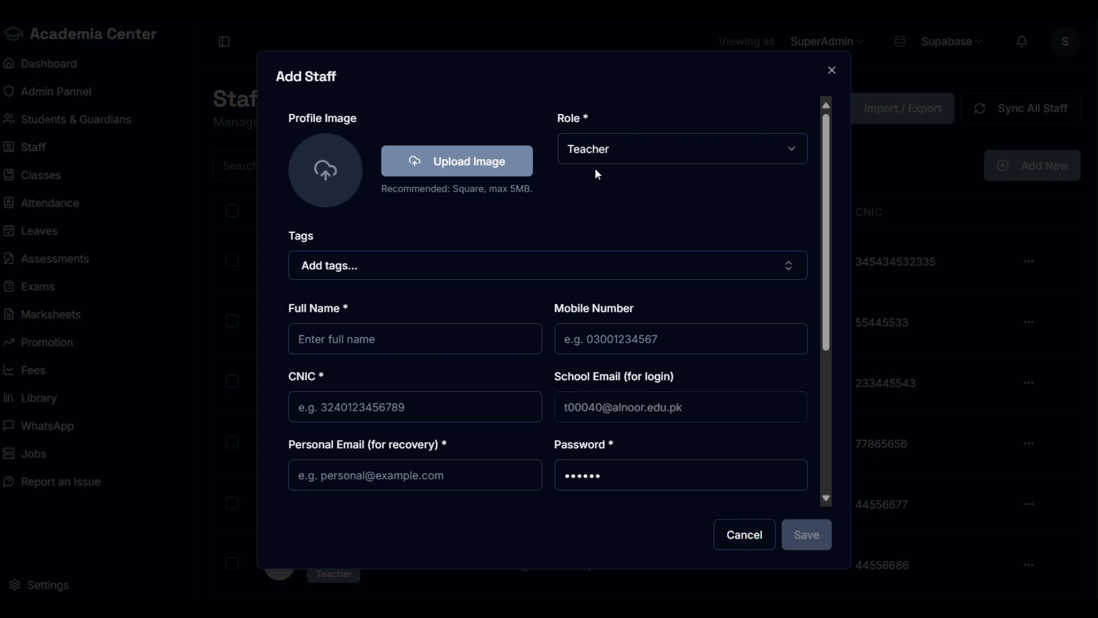
click(631, 151)
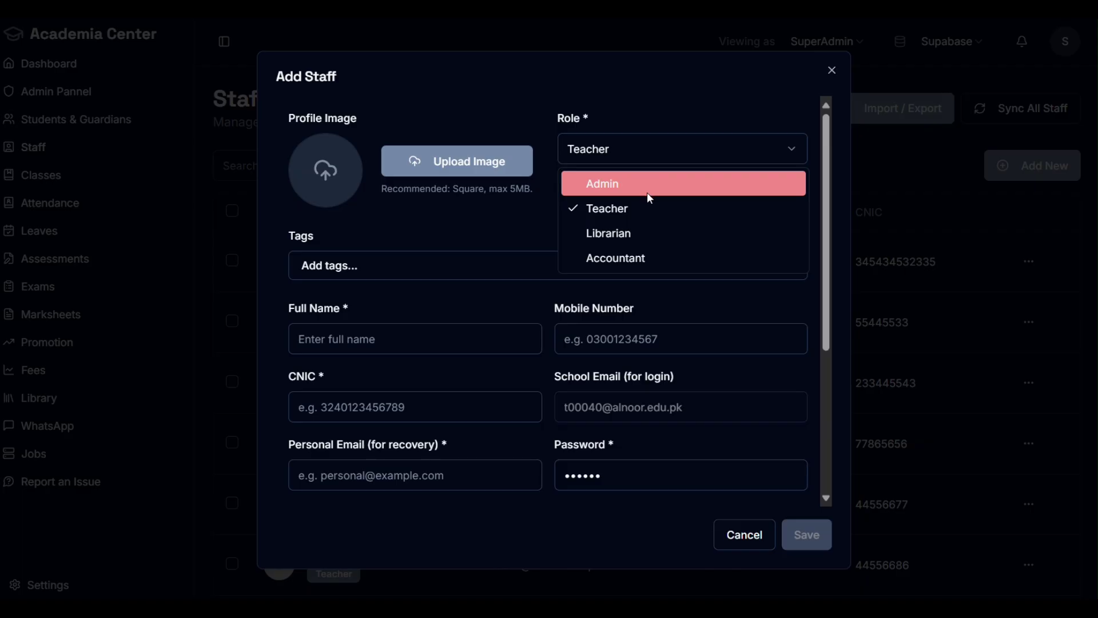
click(648, 193)
click(644, 148)
click(623, 209)
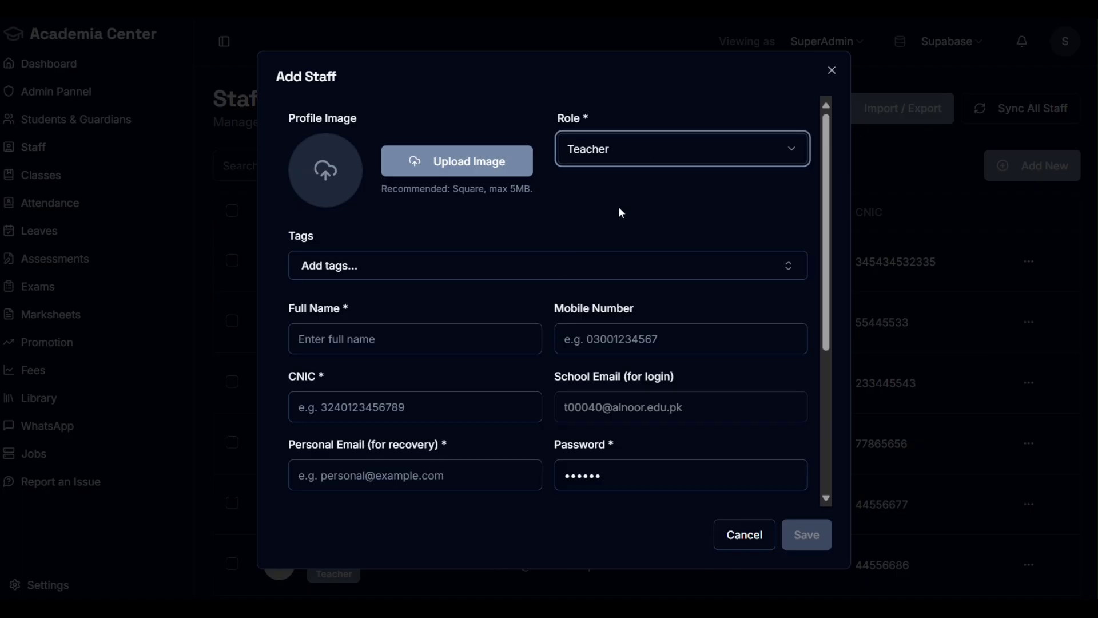
scroll(550, 229, down, 3)
scroll(606, 435, up, 3)
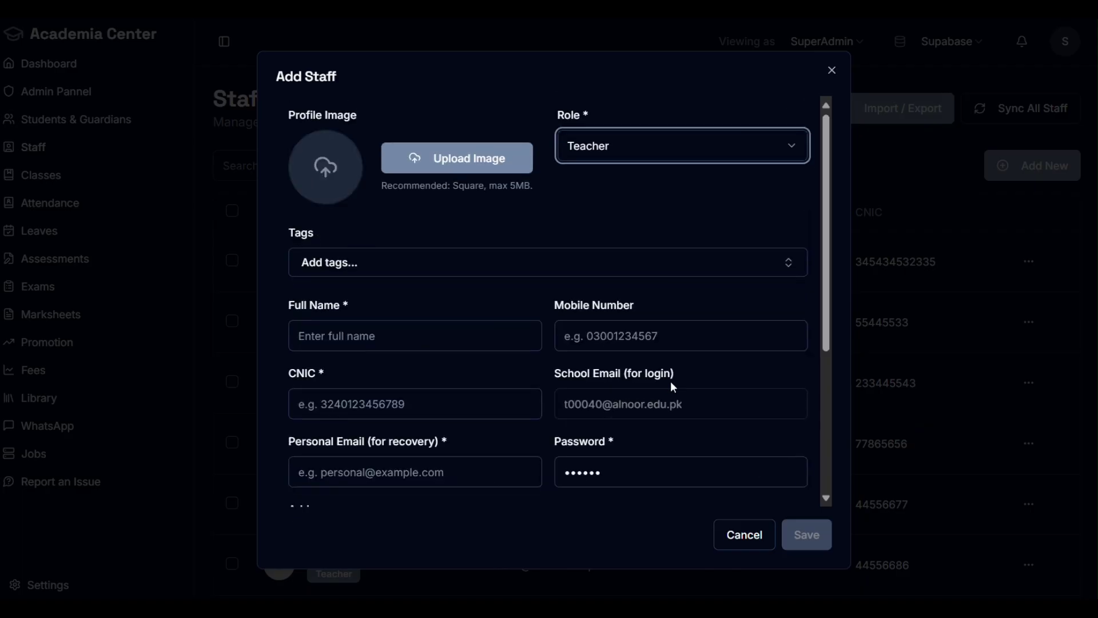
click(348, 347)
click(667, 336)
click(513, 371)
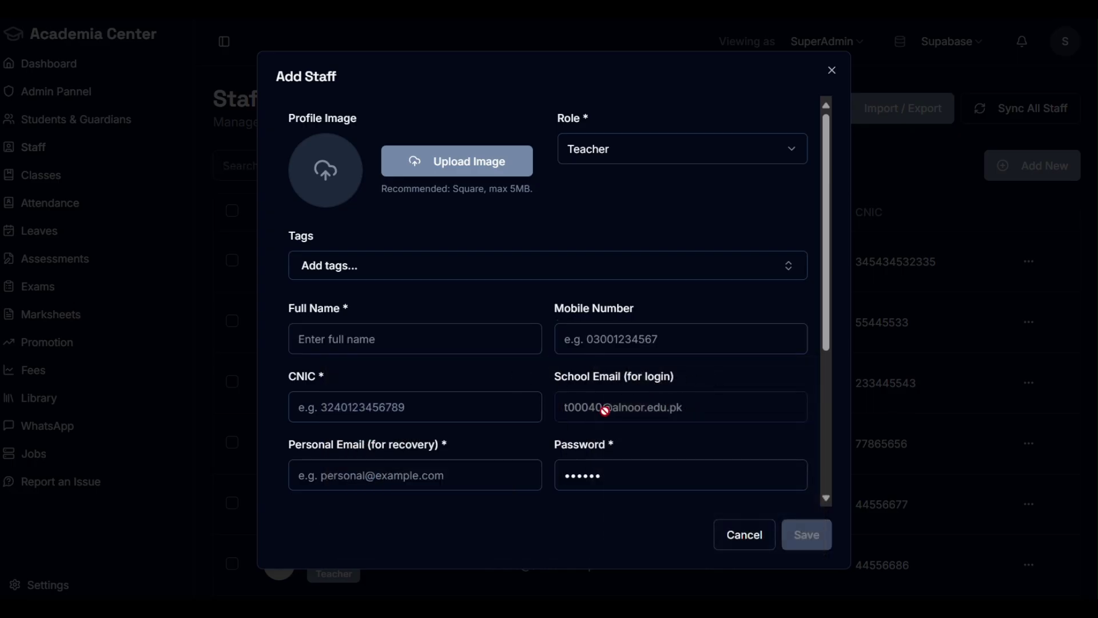
scroll(603, 407, down, 1)
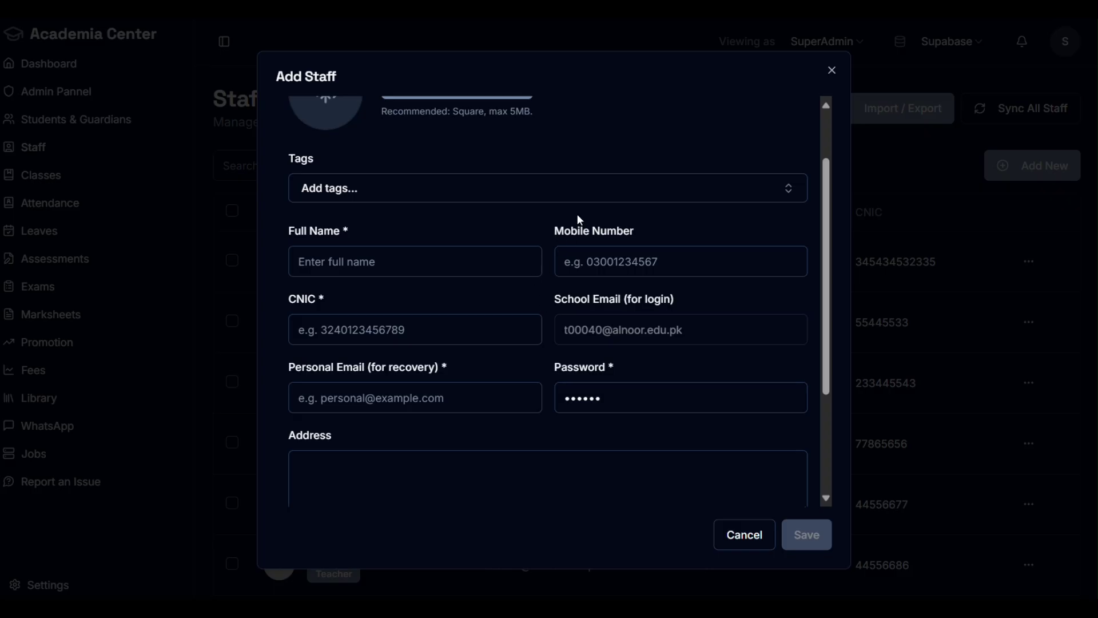
scroll(344, 312, down, 3)
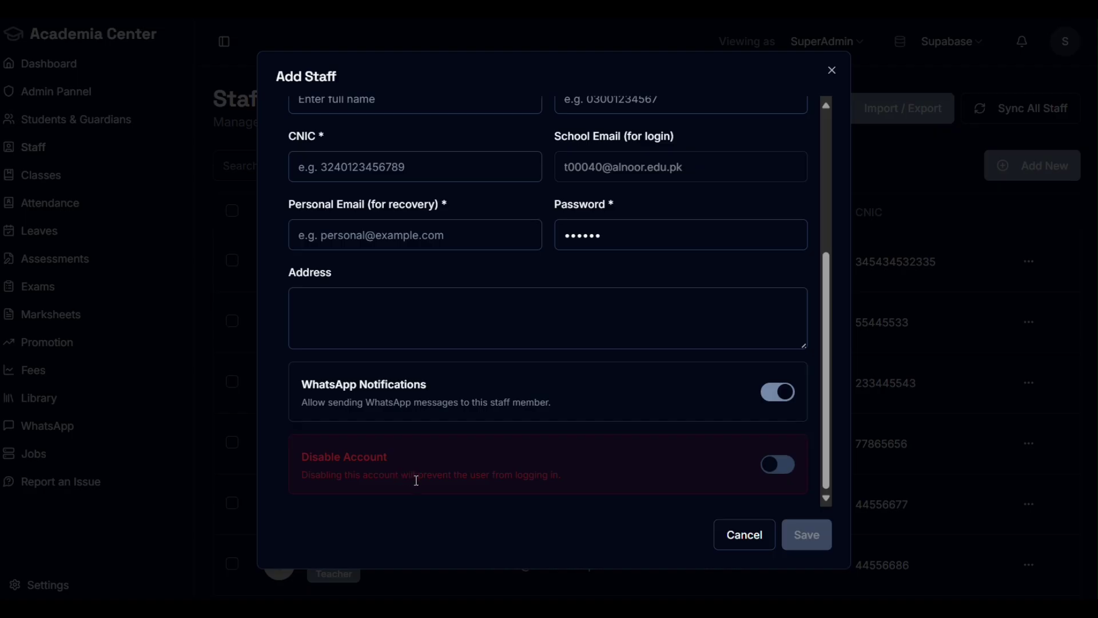
scroll(429, 249, up, 4)
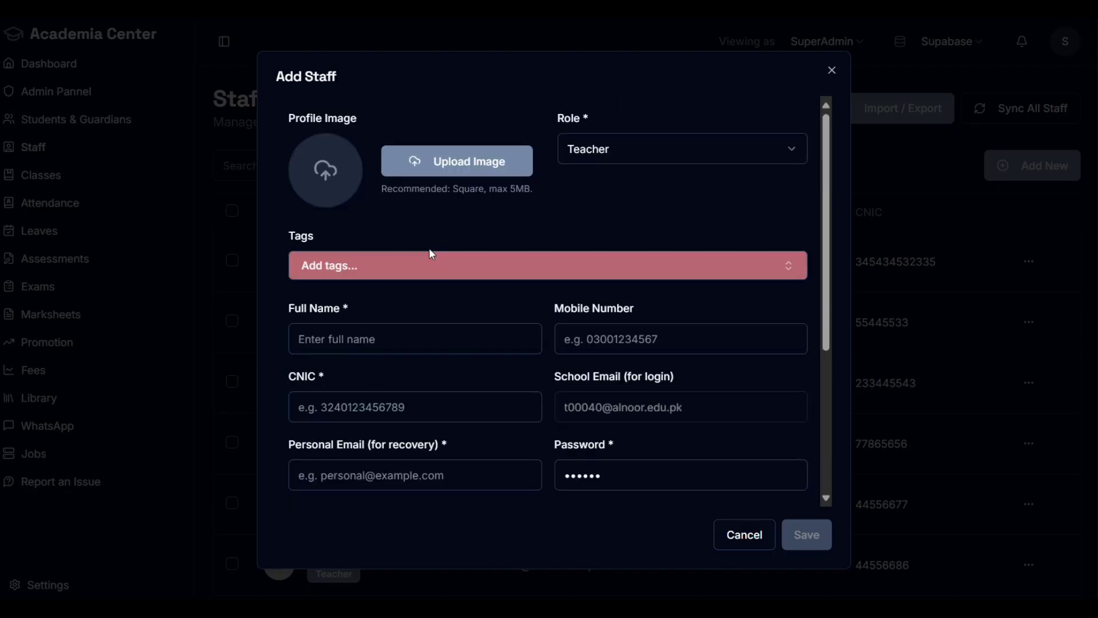
scroll(421, 249, down, 4)
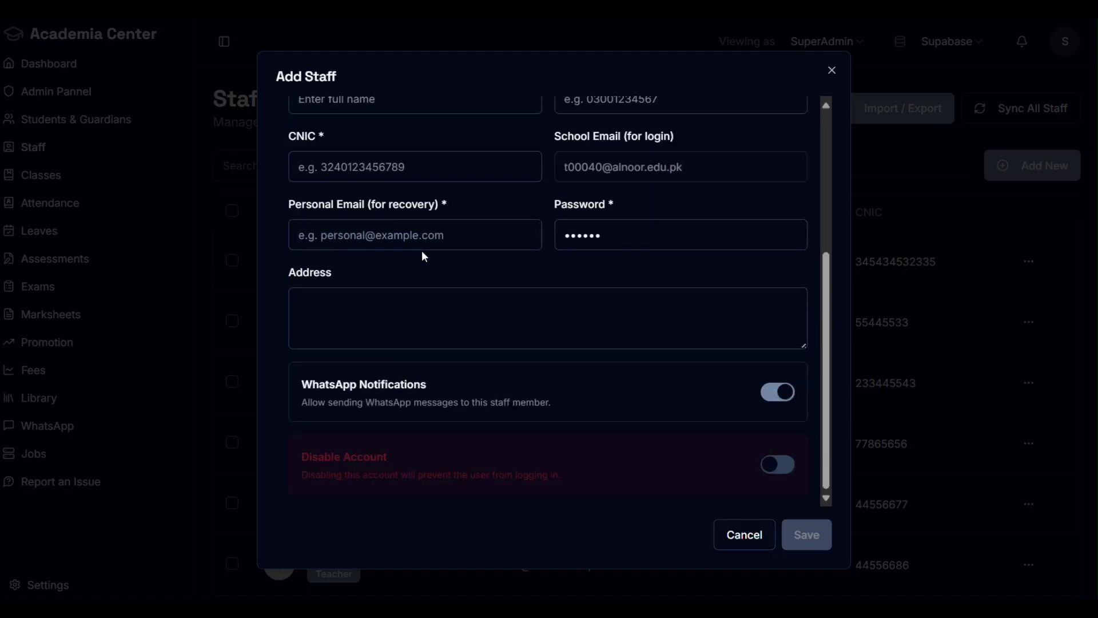
click(779, 466)
click(779, 466)
scroll(554, 418, up, 4)
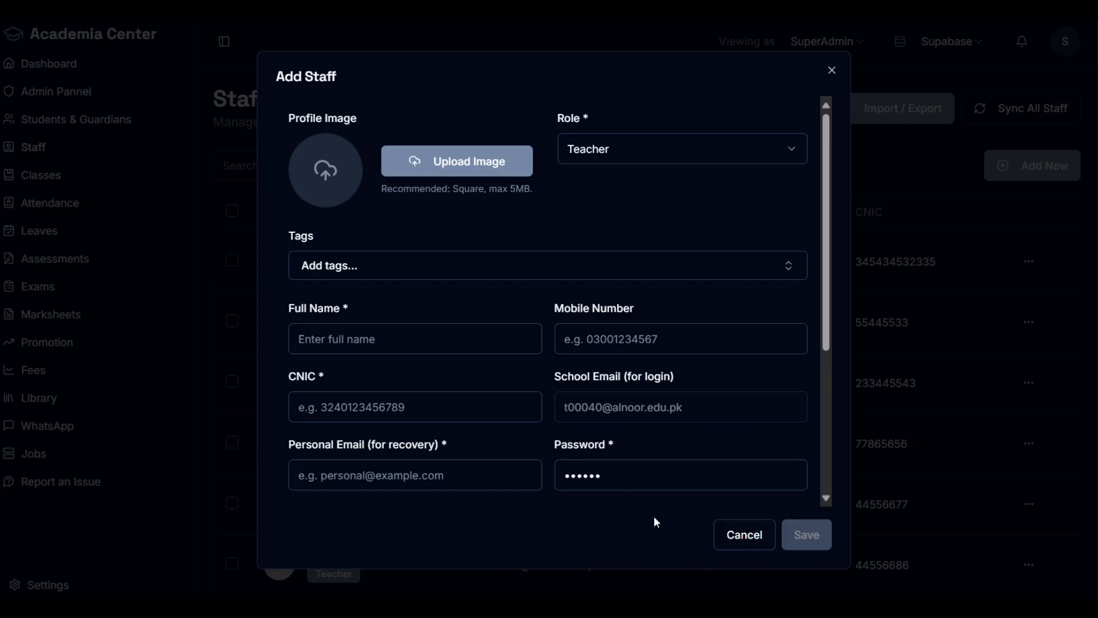
click(739, 540)
scroll(675, 455, down, 5)
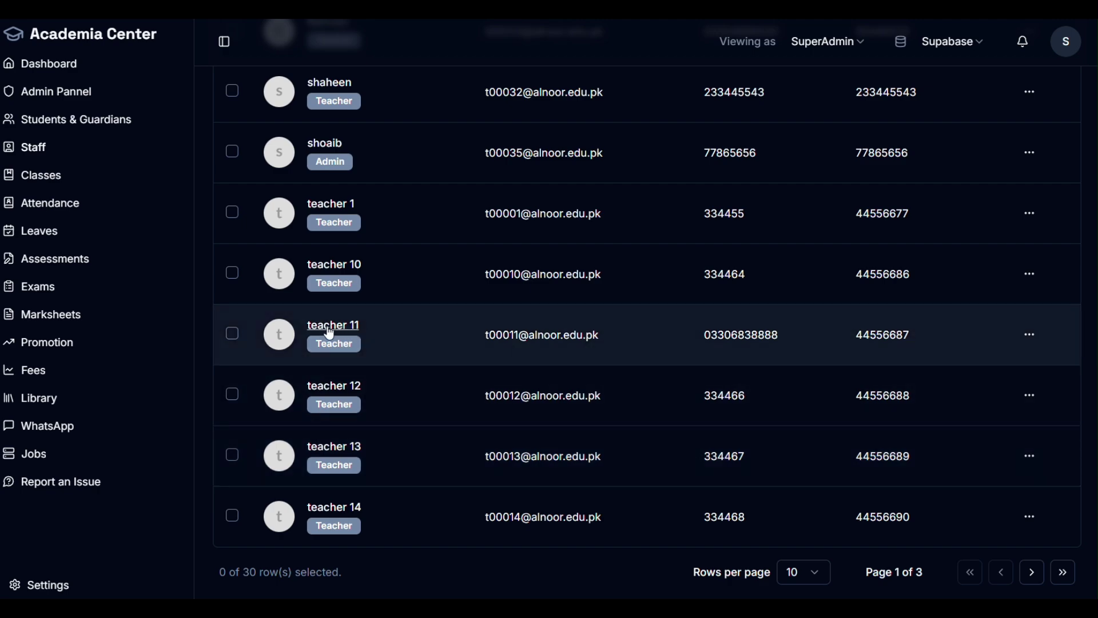
Step: View teacher 11's weekly timetable, checking the English 2-B and 11:00 abc classes, then close it
click(330, 332)
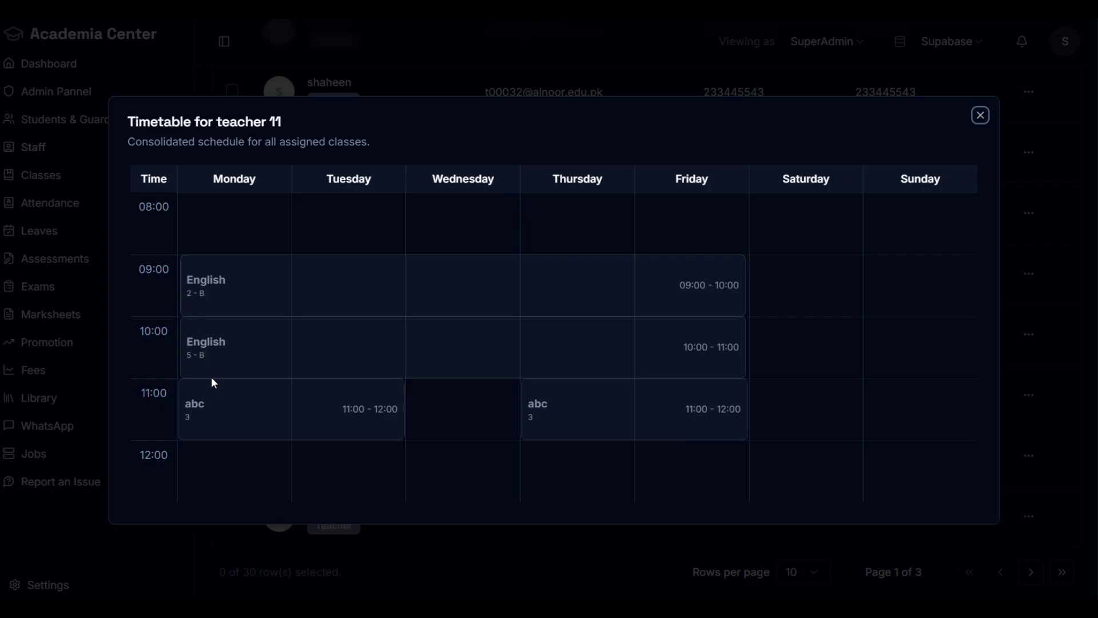
drag(218, 121, 290, 123)
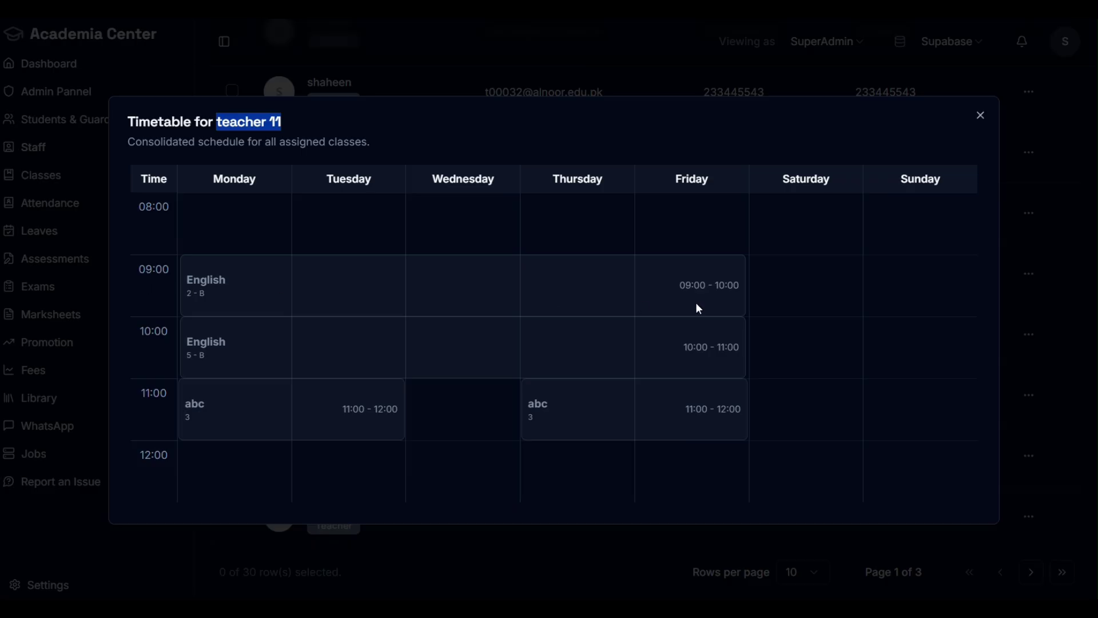
click(210, 299)
mouse_move(210, 298)
mouse_down()
mouse_move(184, 294)
mouse_move(209, 280)
mouse_move(227, 295)
mouse_up()
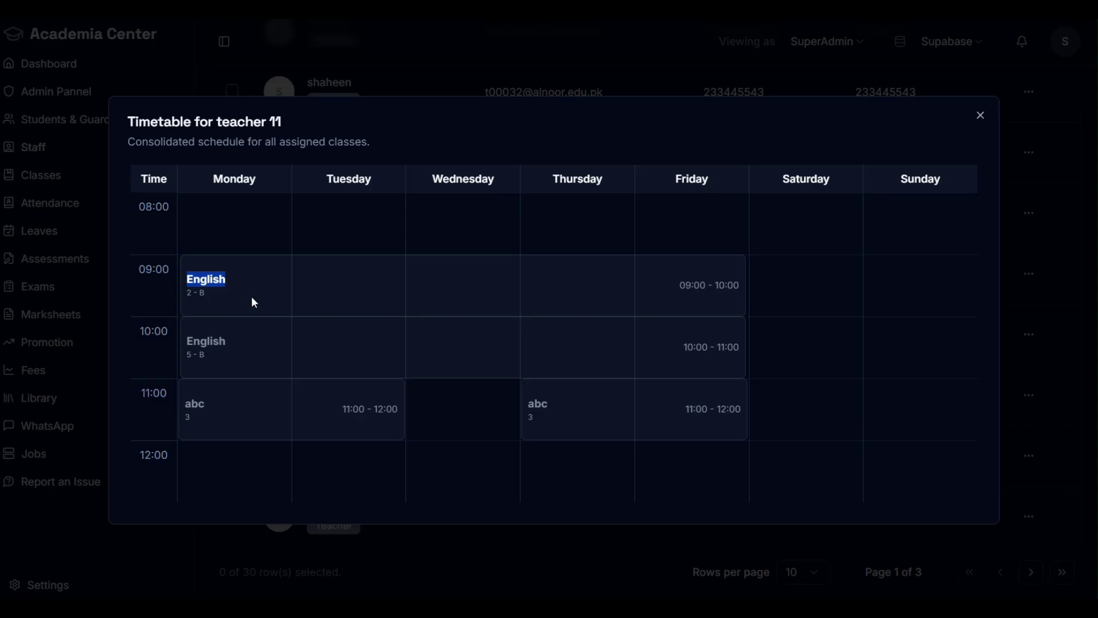
mouse_move(194, 347)
mouse_move(709, 352)
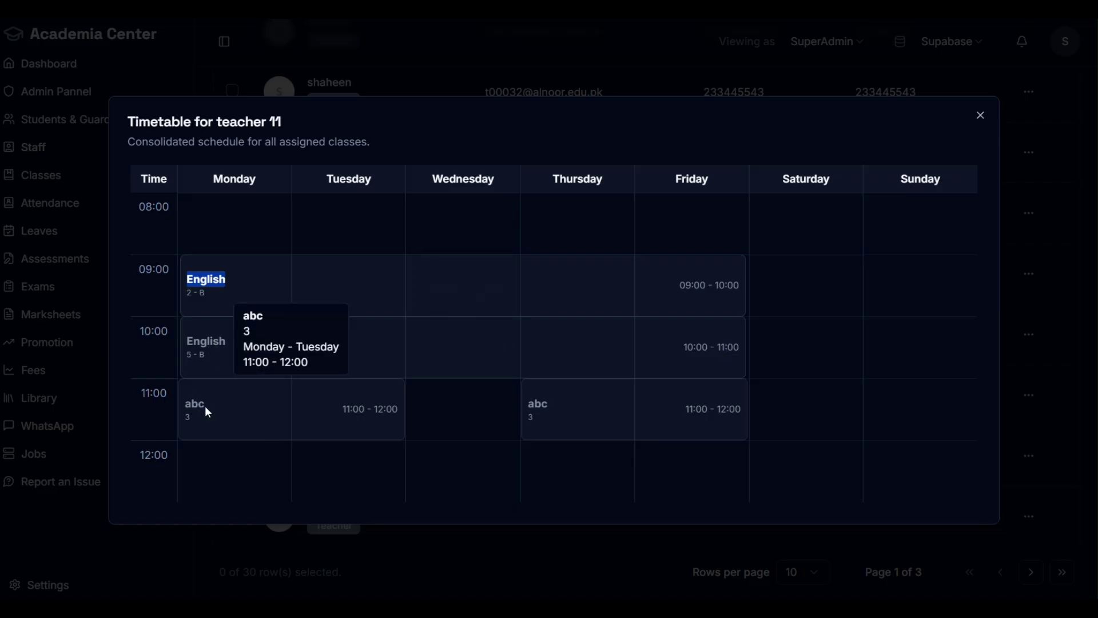
drag(206, 407, 191, 409)
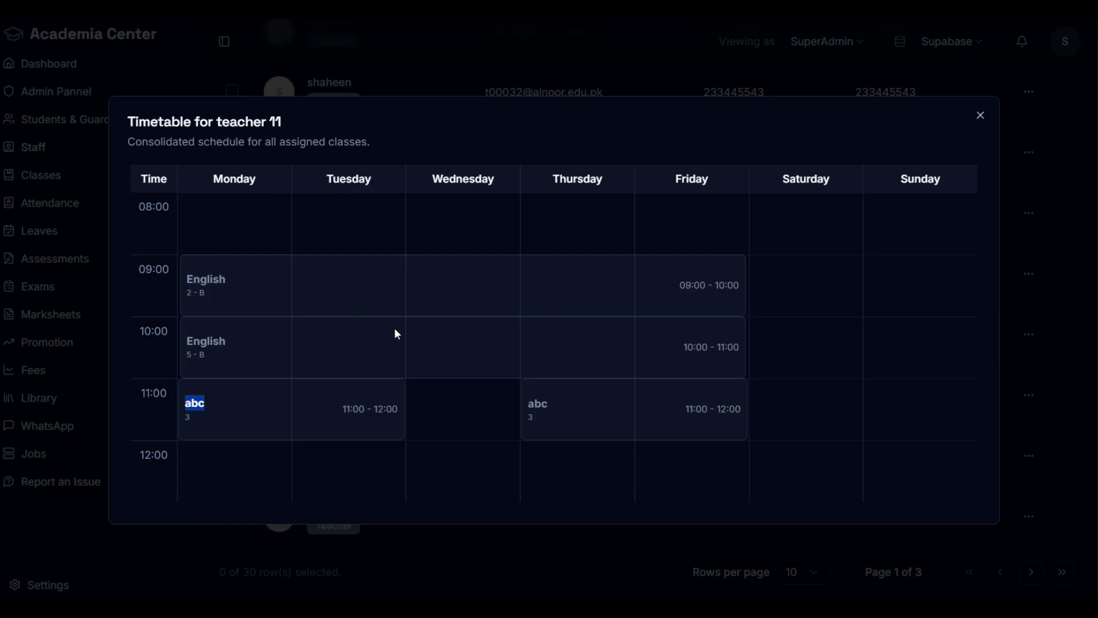
click(980, 115)
Step: Open the Edit form for staff member teacher 1
scroll(675, 354, up, 5)
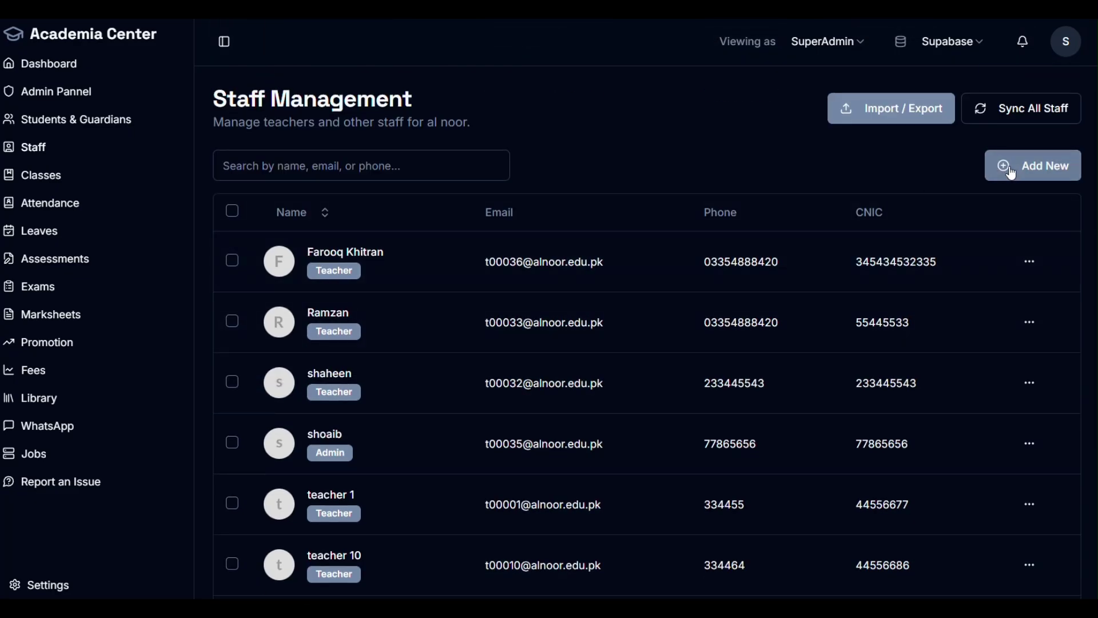
scroll(446, 389, down, 4)
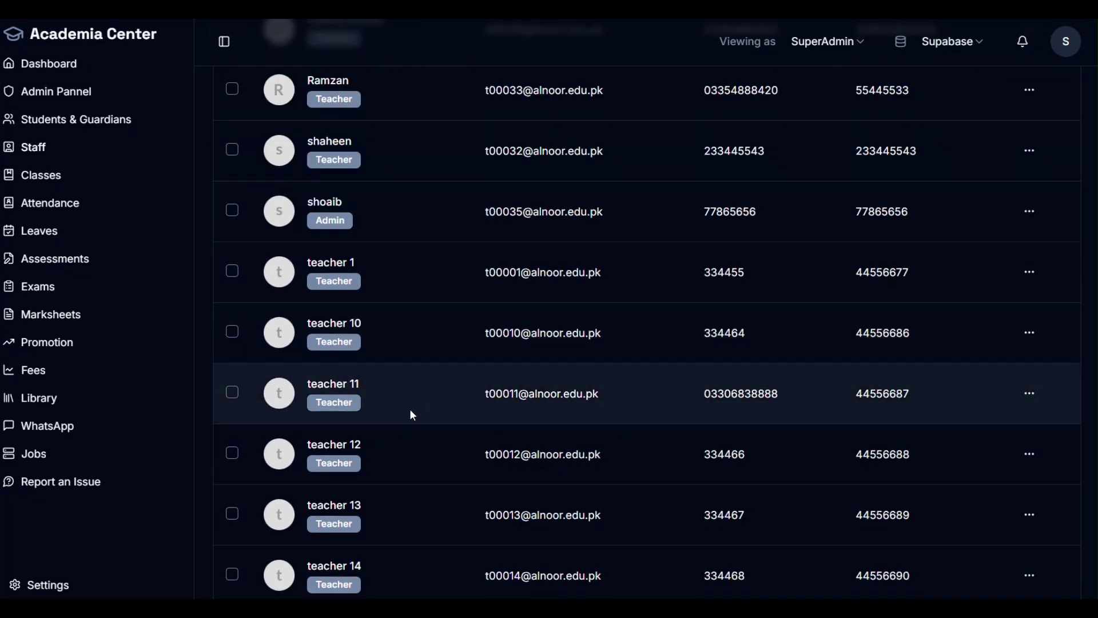
scroll(409, 409, up, 1)
click(1029, 350)
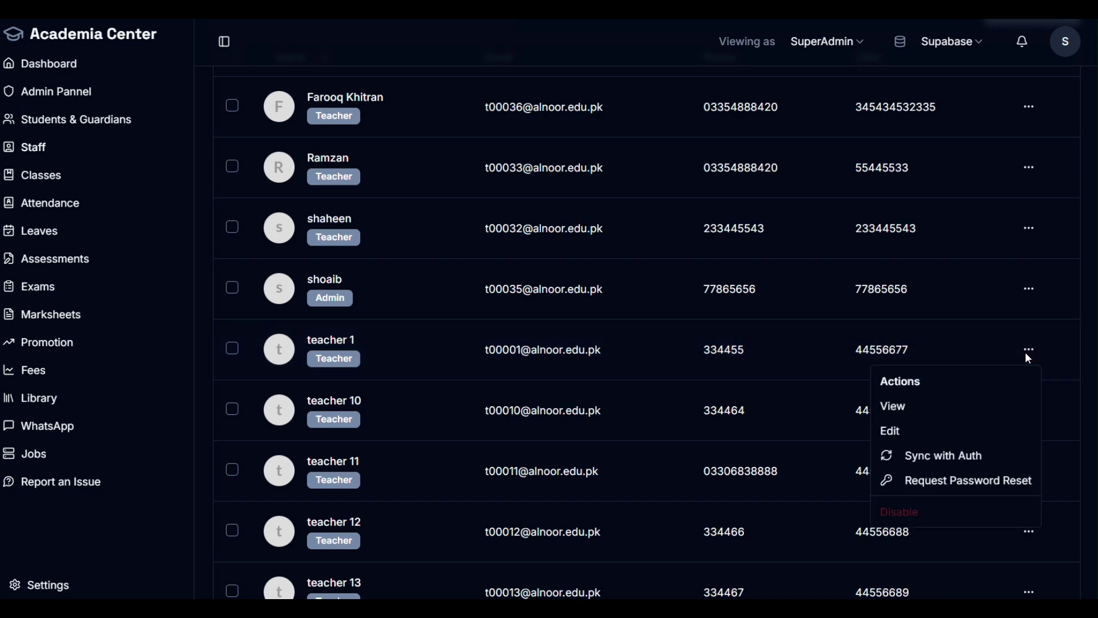
click(908, 430)
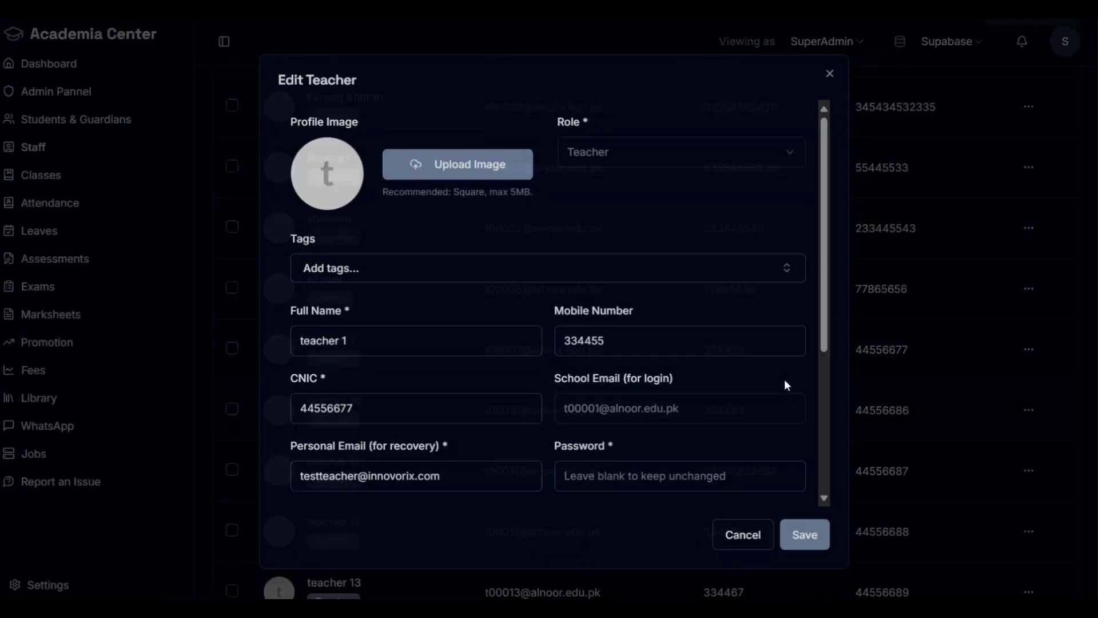
scroll(552, 337, down, 3)
scroll(449, 243, up, 3)
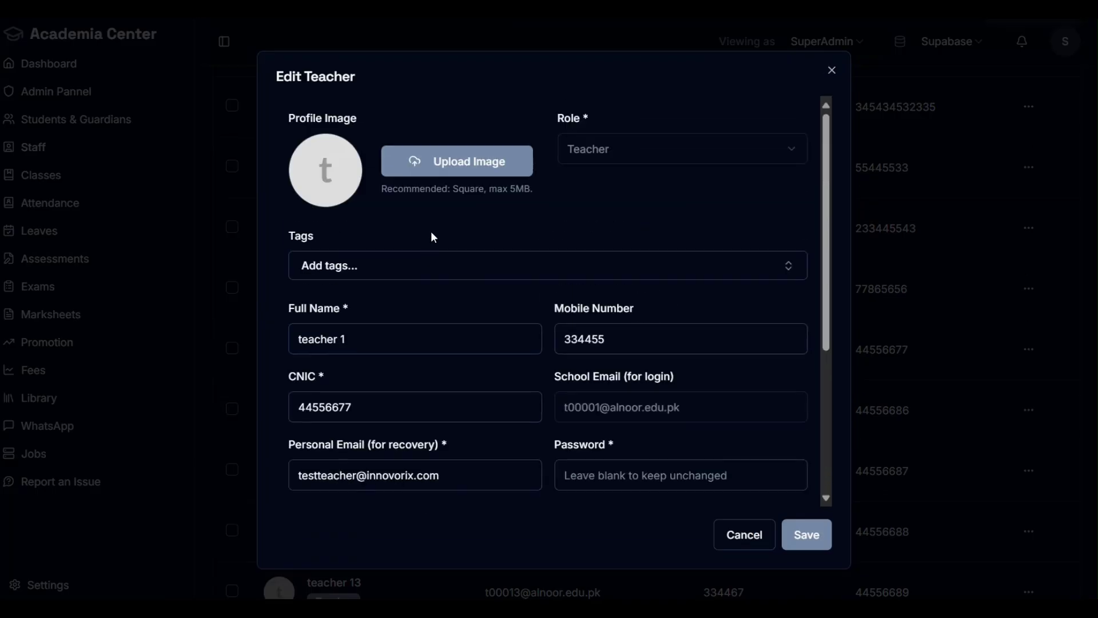
Step: Add the VC tag to teacher 1, save, and sort the staff list by Name
click(497, 273)
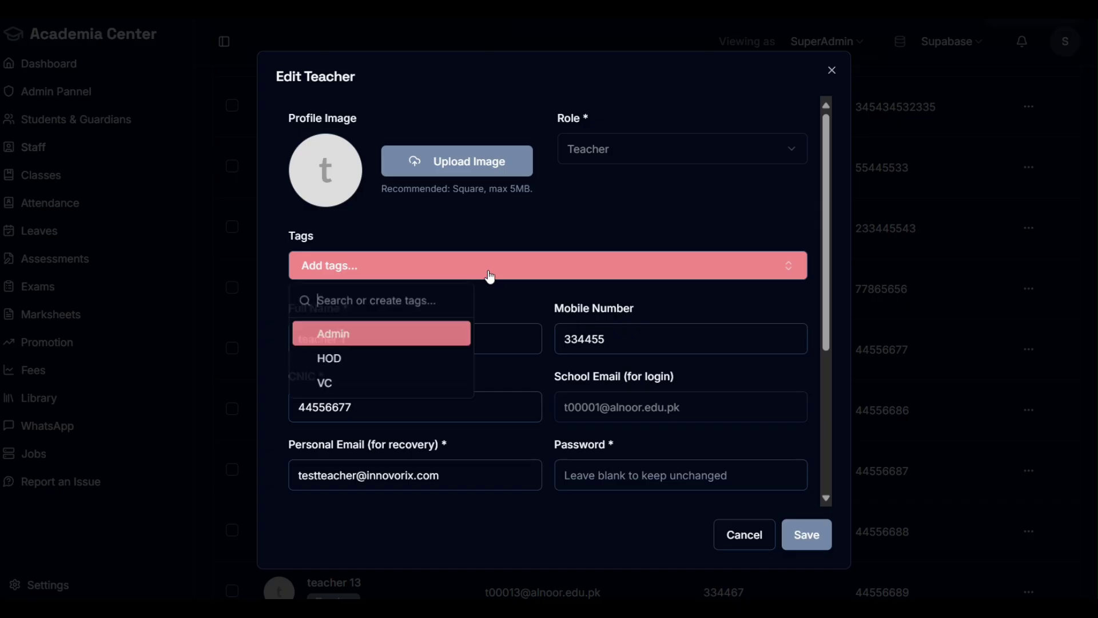
click(385, 383)
click(458, 258)
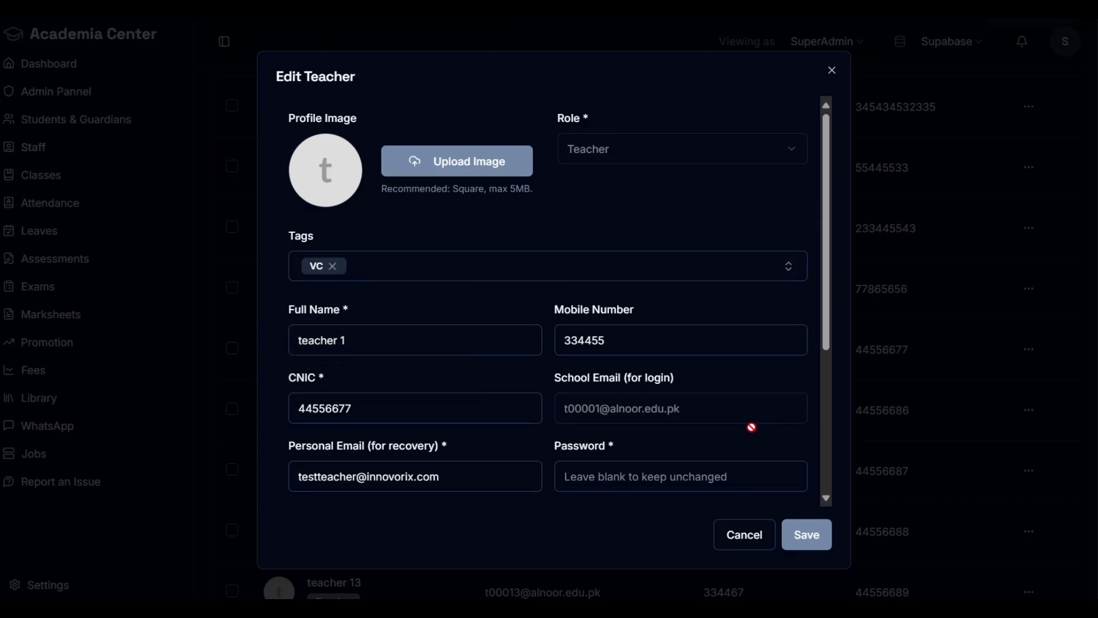
click(806, 534)
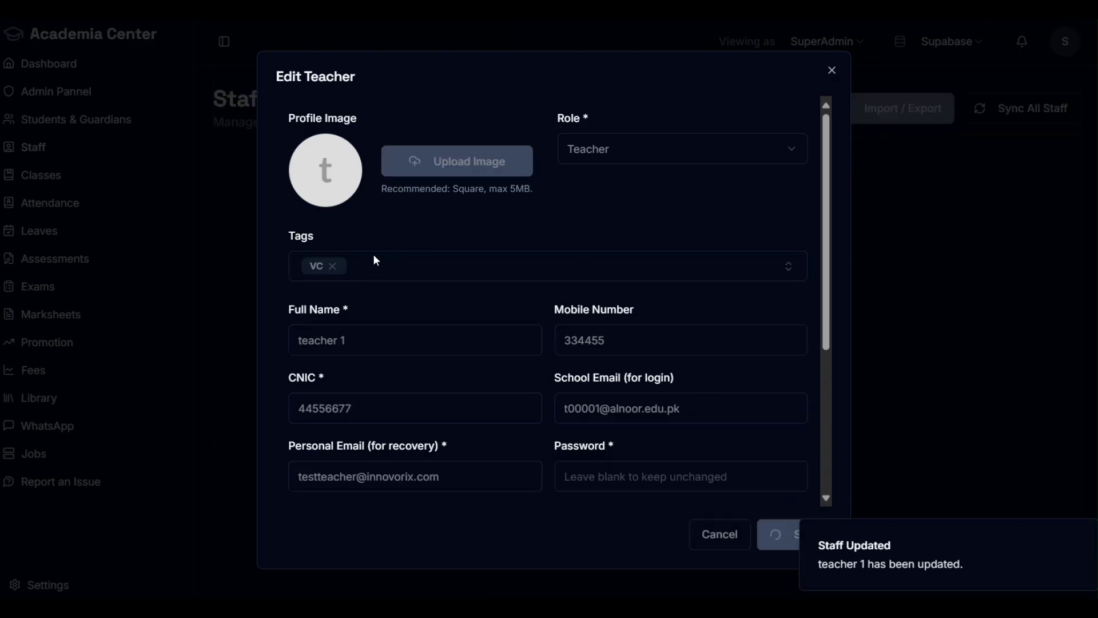
scroll(497, 358, down, 2)
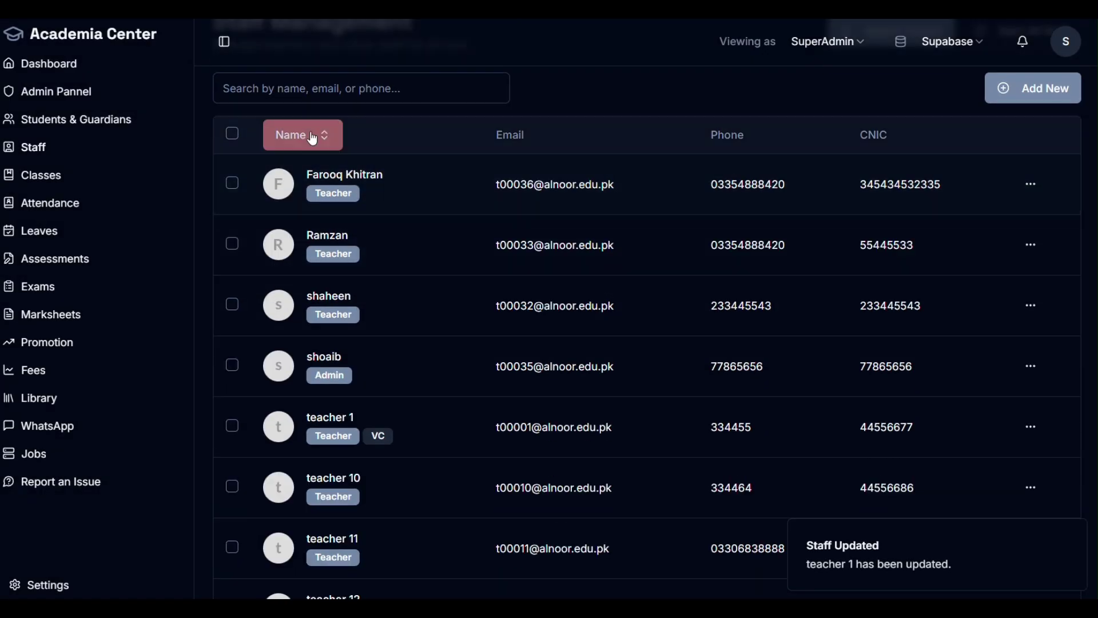
click(306, 134)
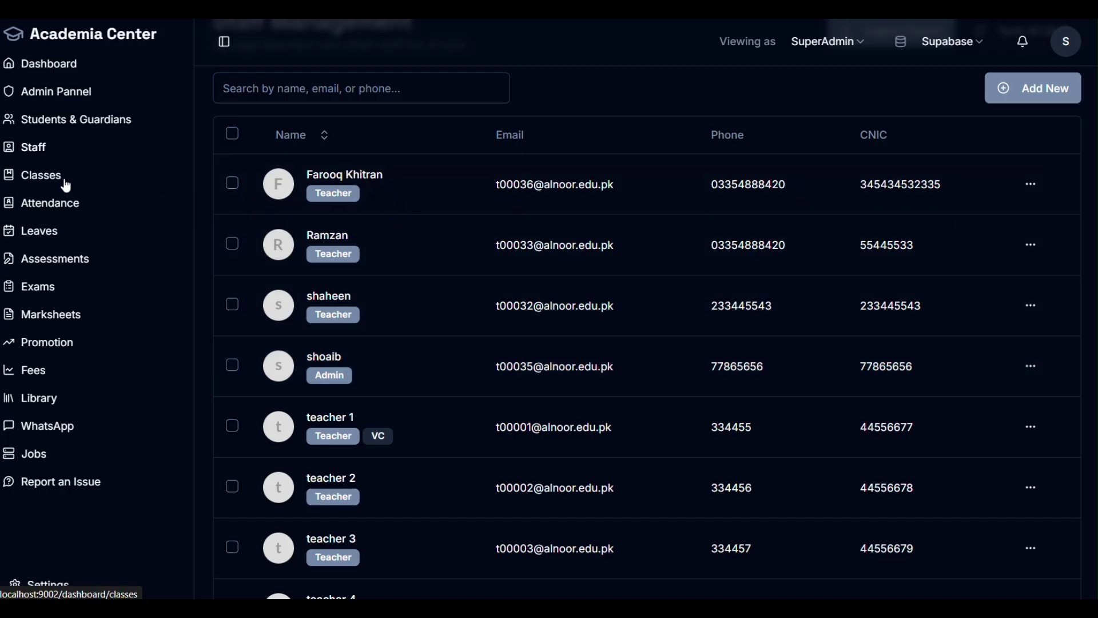
Step: Open Class Management, switch the classes to list view, then back to the card grid
click(45, 177)
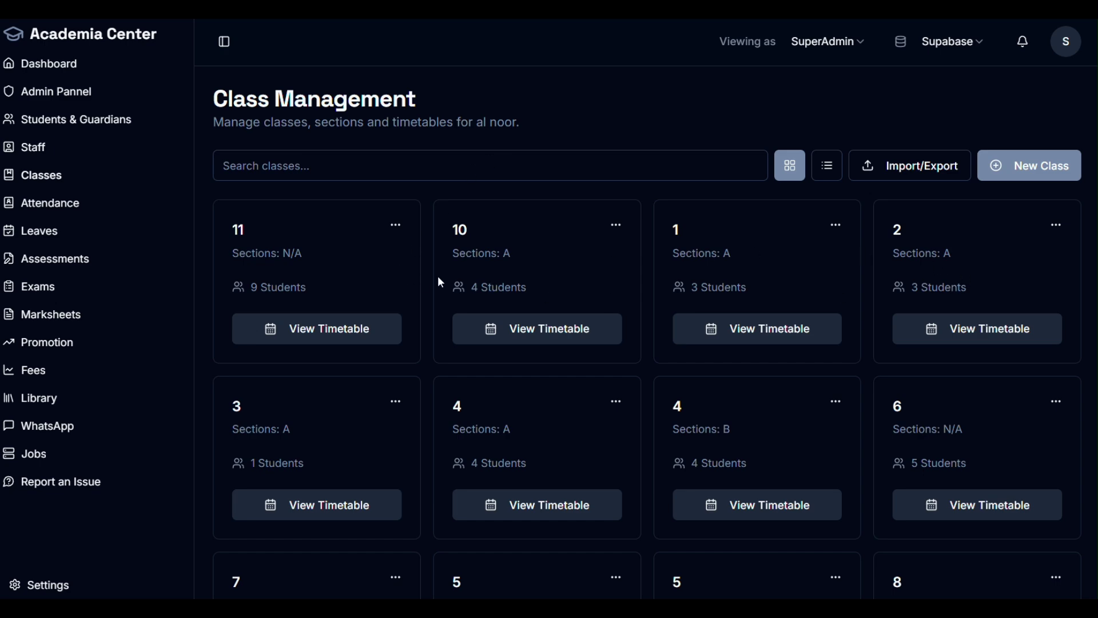
scroll(452, 289, down, 5)
scroll(595, 344, up, 4)
scroll(598, 339, down, 7)
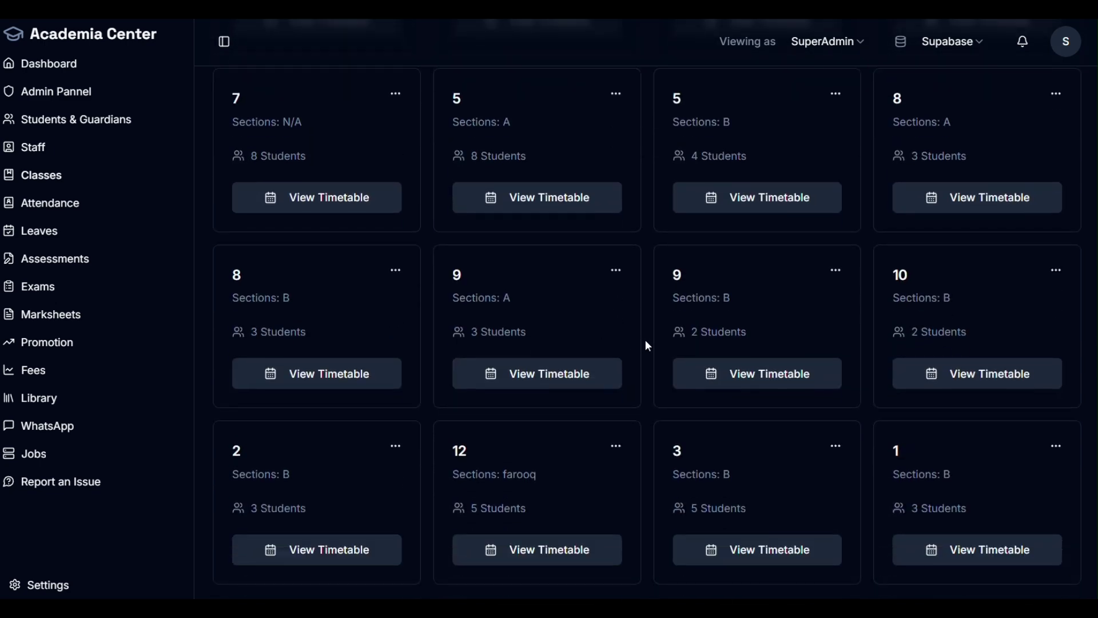
scroll(664, 343, up, 5)
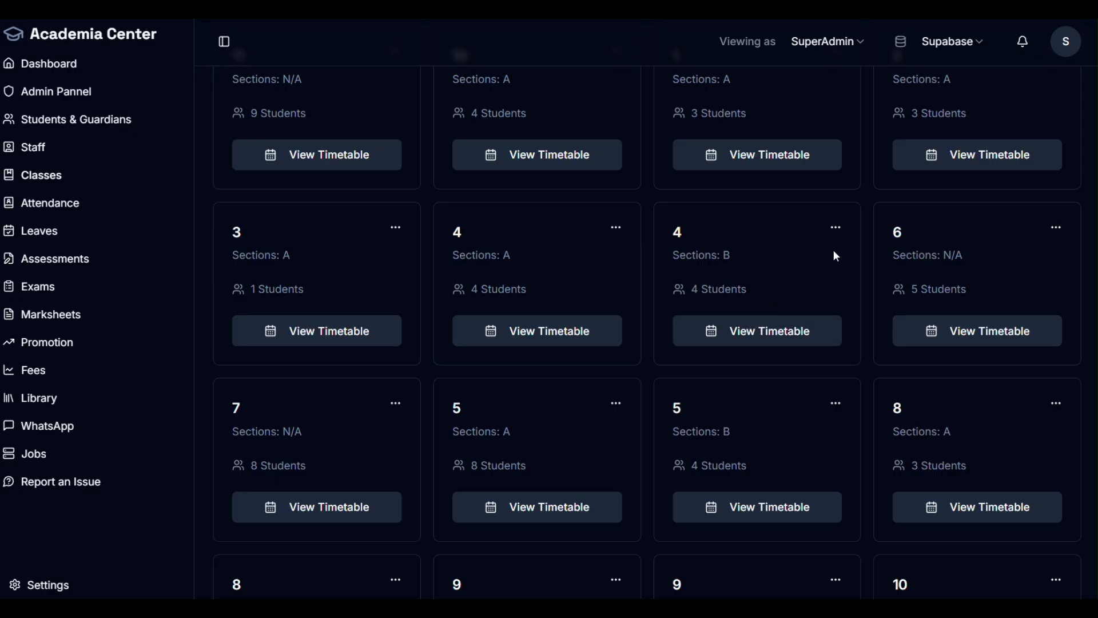
scroll(907, 169, up, 3)
click(827, 167)
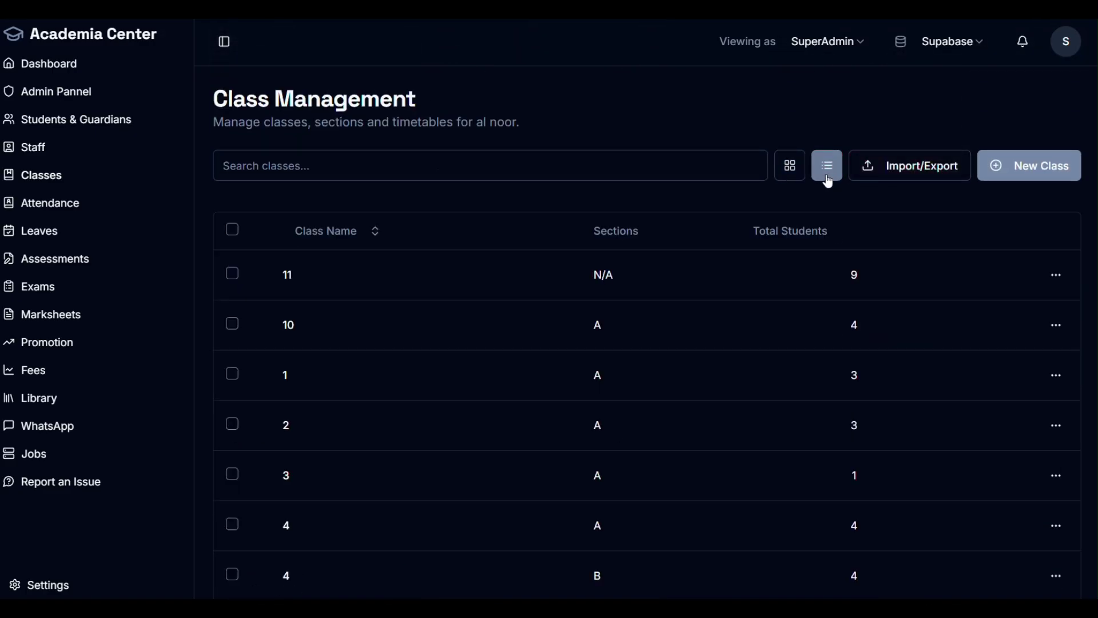
scroll(446, 354, down, 4)
scroll(713, 264, up, 4)
click(790, 172)
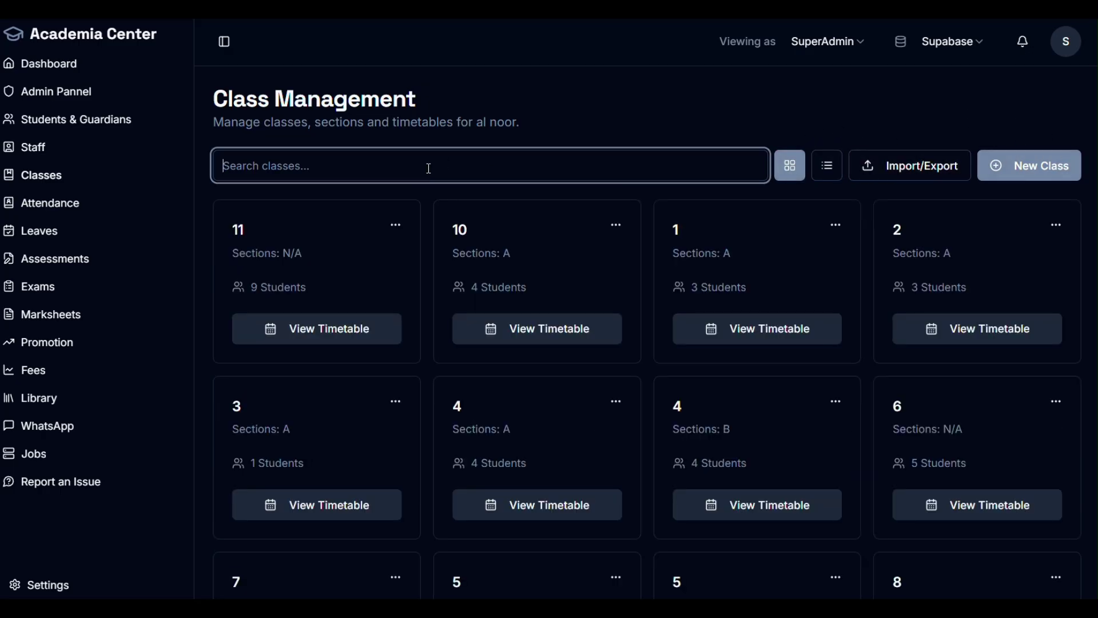
Step: Open a New Class form to look over its Staffs notification options, then close it and check notifications
click(1055, 167)
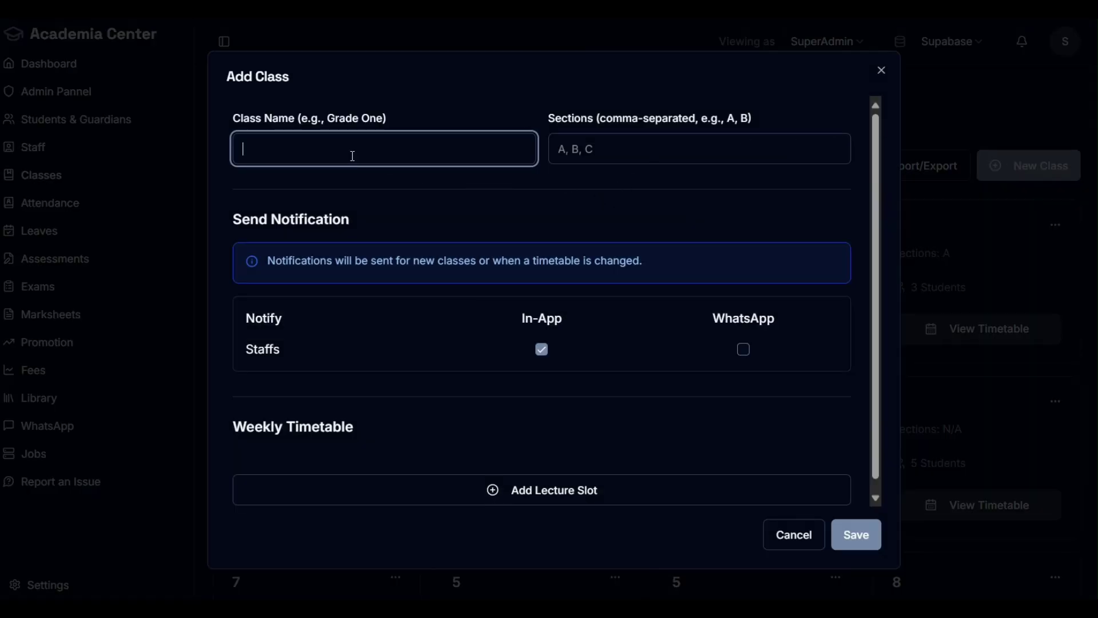
click(600, 153)
scroll(605, 165, down, 1)
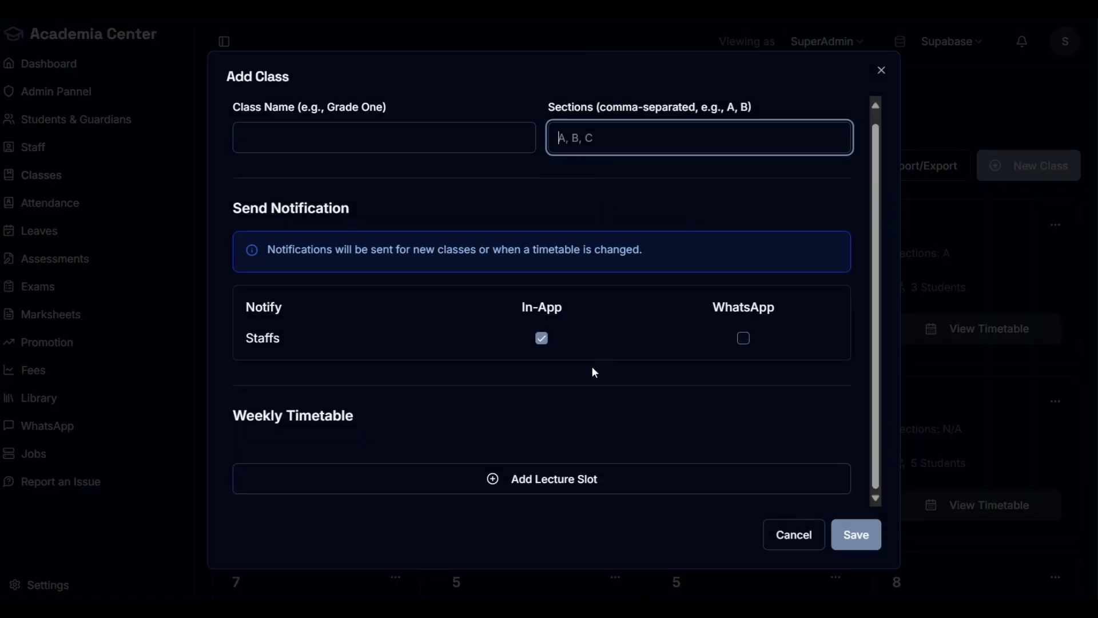
drag(282, 344, 247, 342)
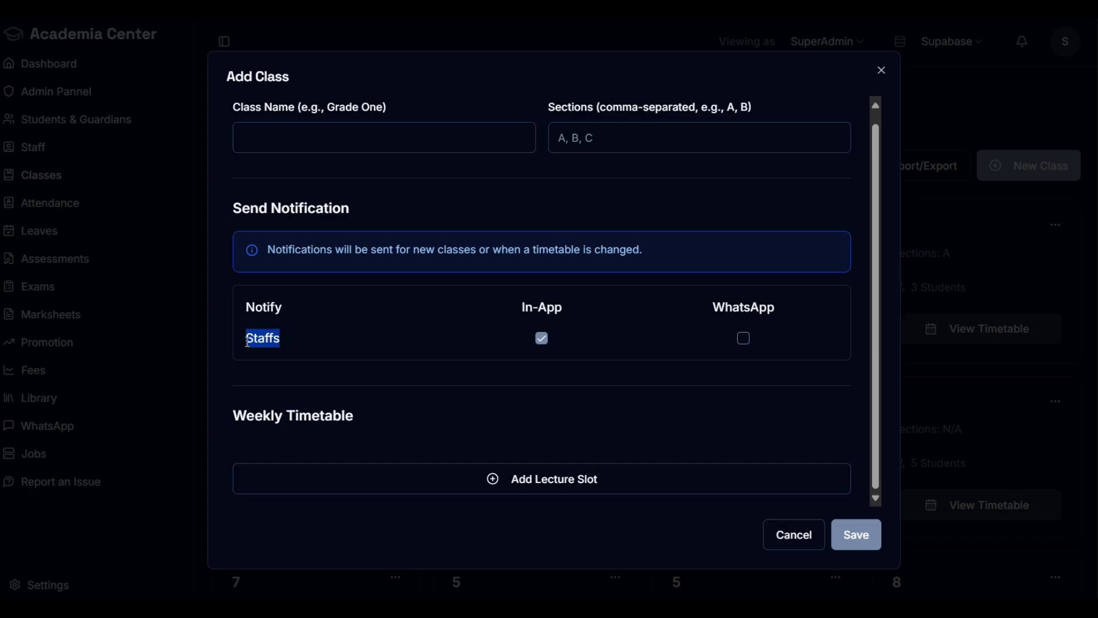
click(375, 345)
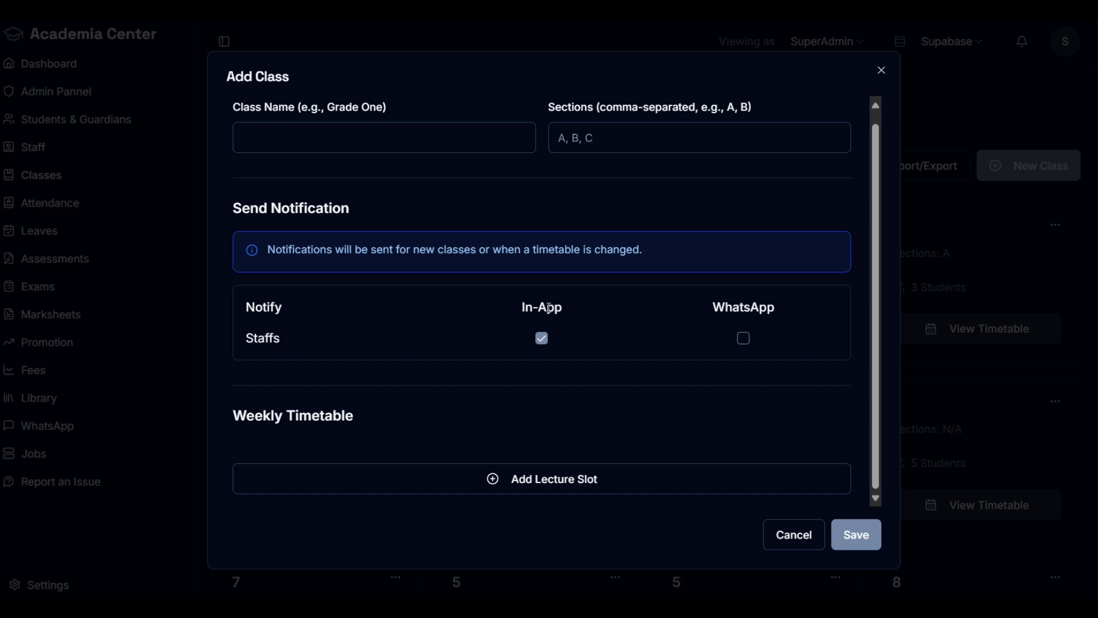
drag(553, 308, 521, 313)
click(937, 208)
click(1024, 43)
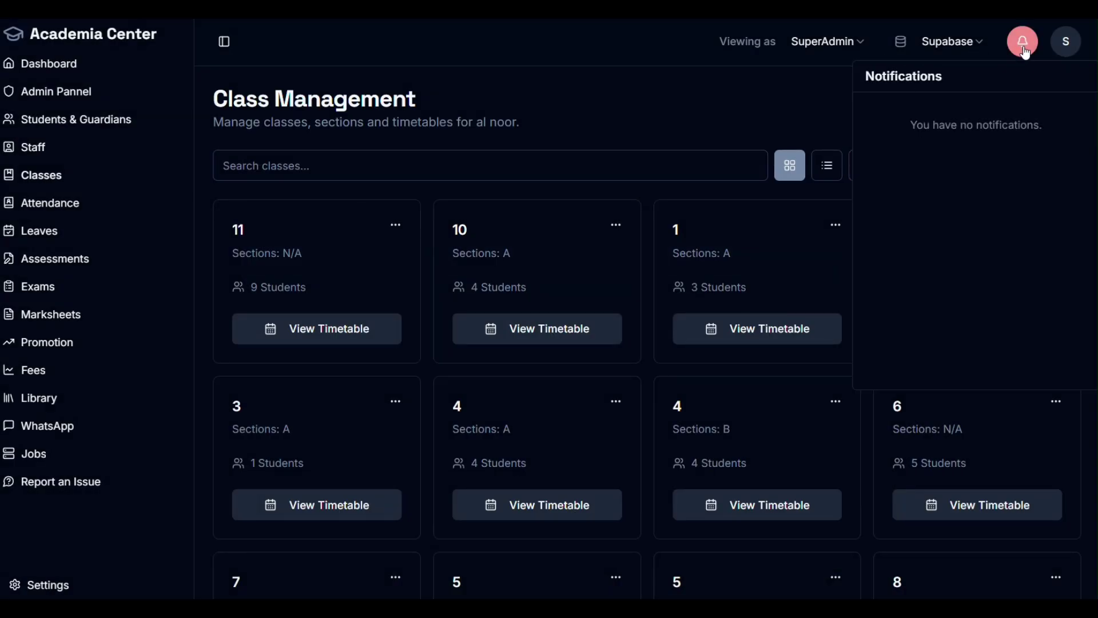
click(782, 103)
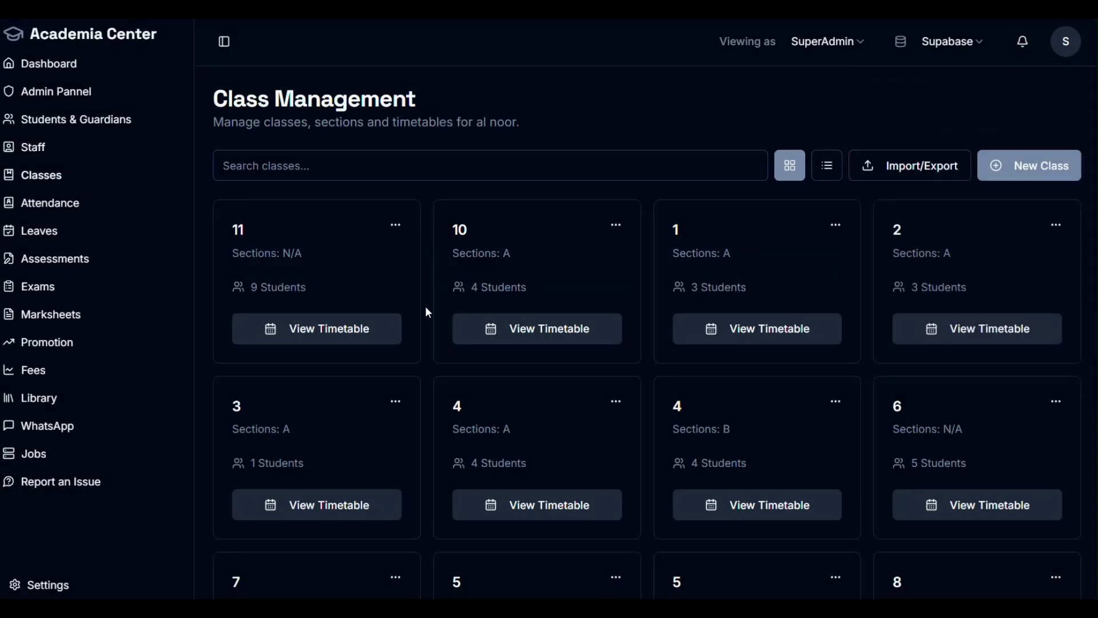
Step: Start a new class with Staffs WhatsApp notification ticked and one lecture slot added
click(1019, 179)
drag(789, 321, 714, 326)
click(746, 351)
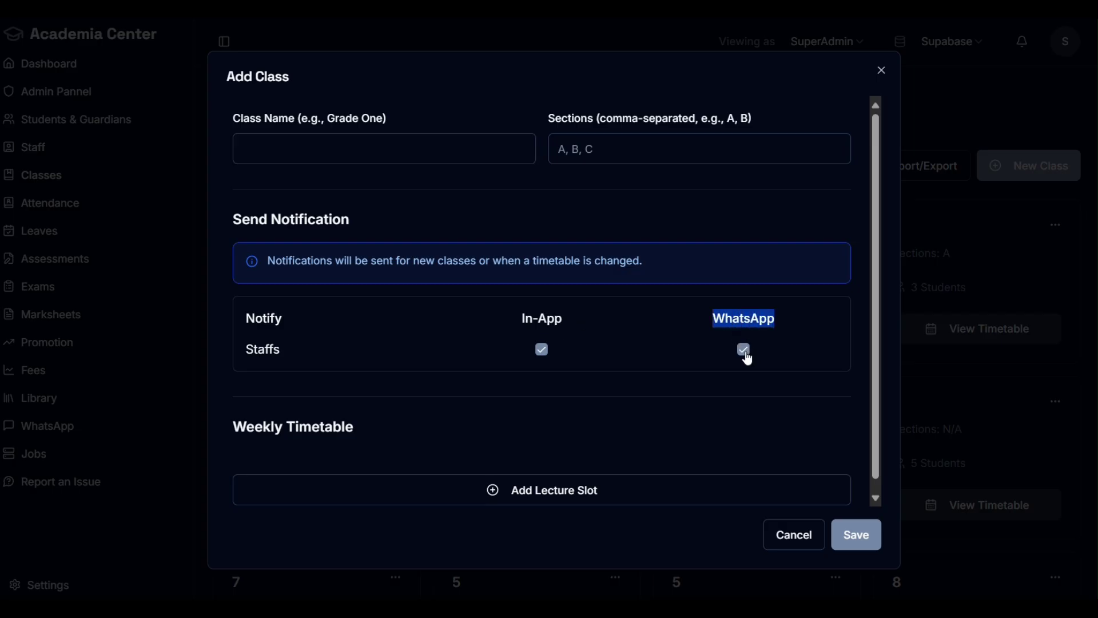
scroll(583, 229, down, 1)
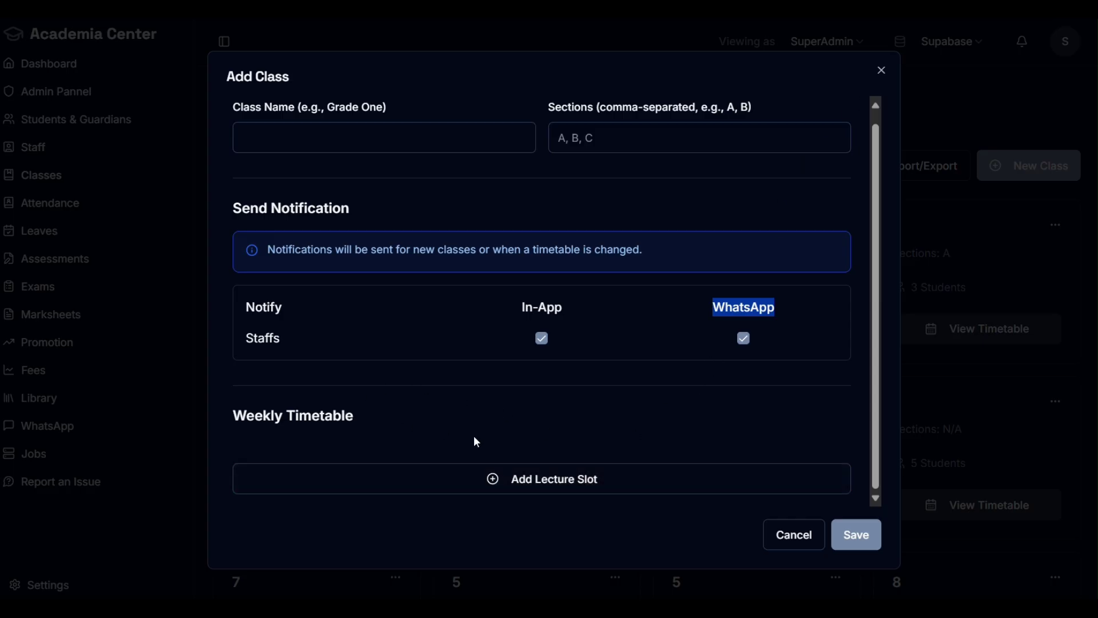
click(535, 480)
scroll(535, 429, down, 3)
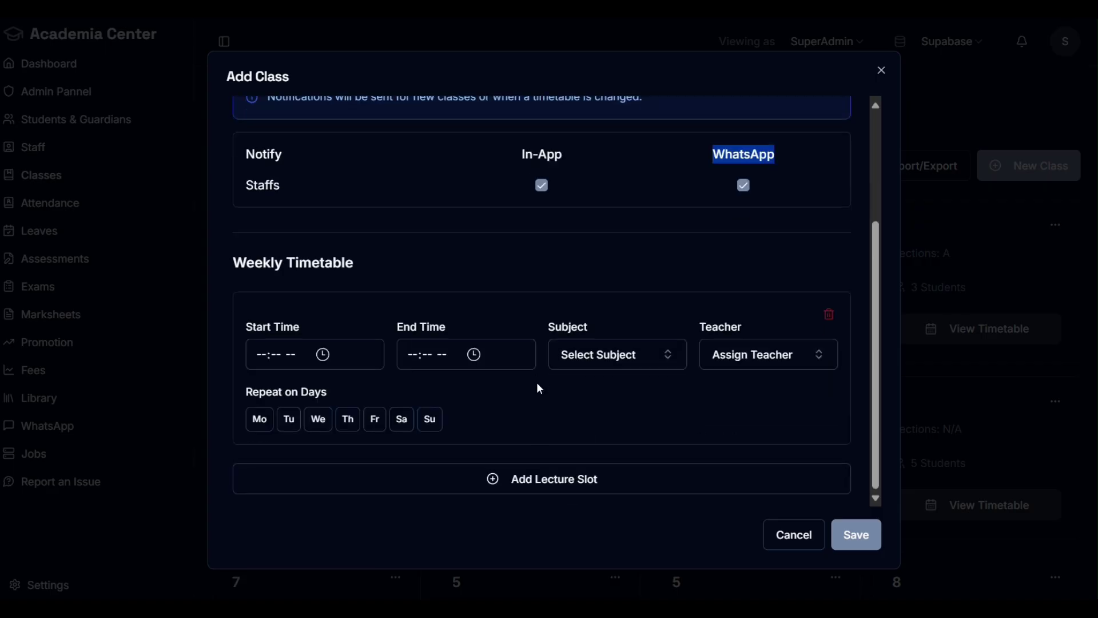
Step: Set the first lecture slot's time to 08:00–09:00 AM
click(262, 359)
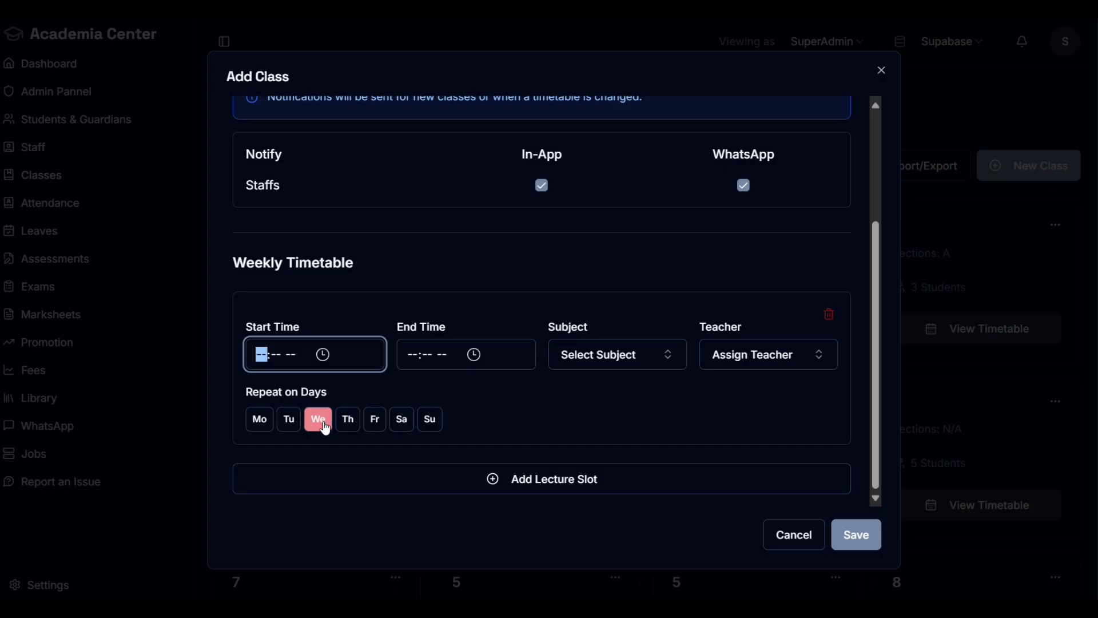
text(08:00)
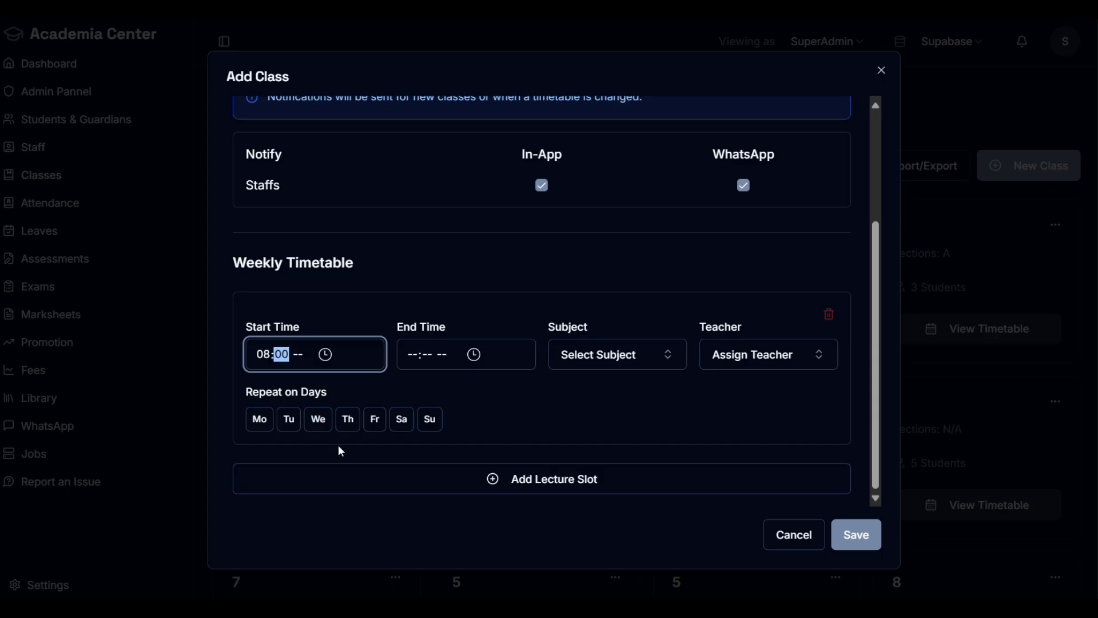
click(340, 445)
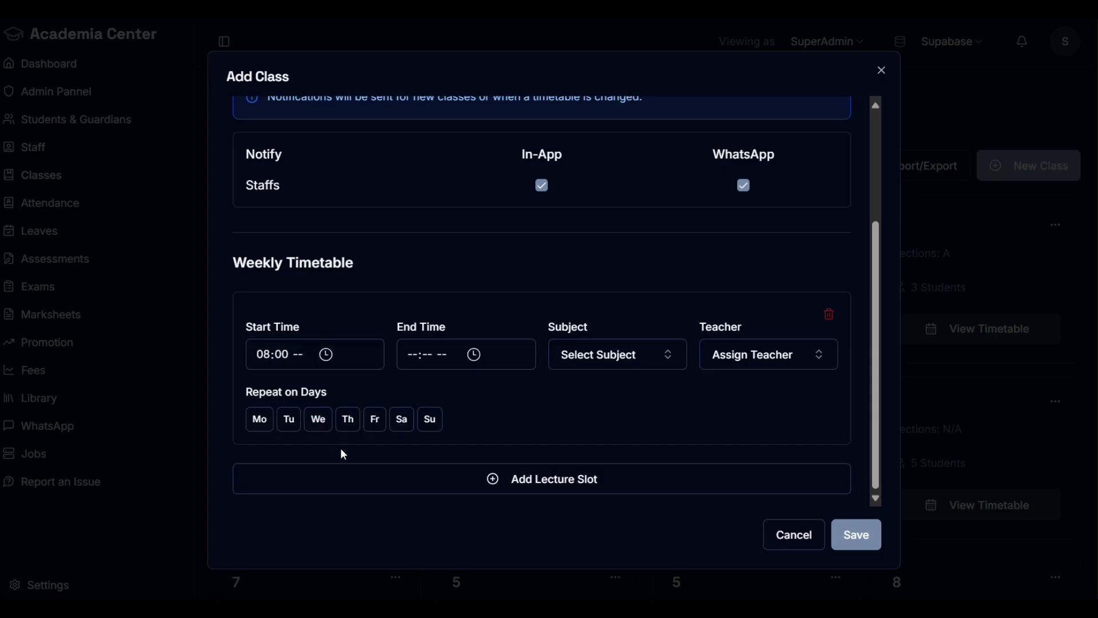
click(299, 355)
text(a)
click(413, 357)
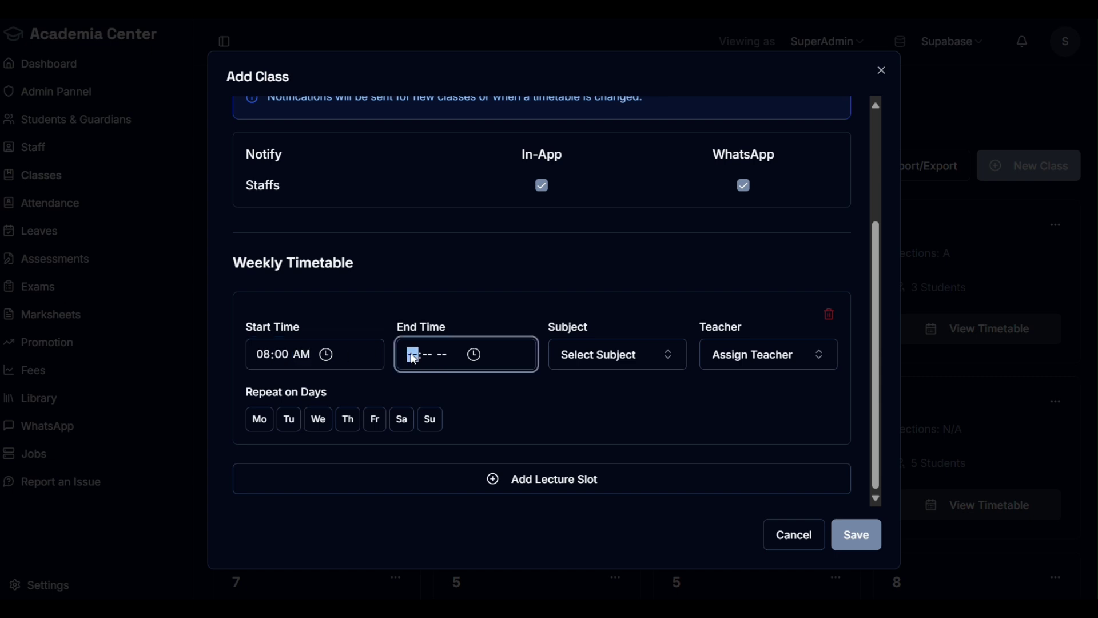
text(90)
click(452, 355)
text(a)
Step: Create subject xyz for the slot and assign teacher 23
click(582, 363)
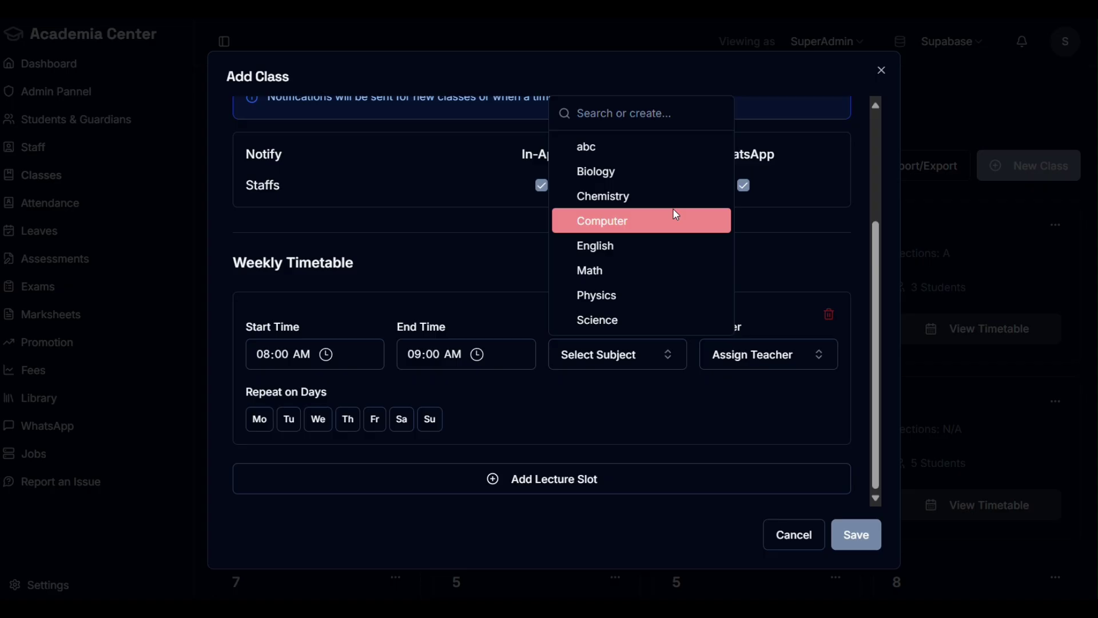
text(xyz)
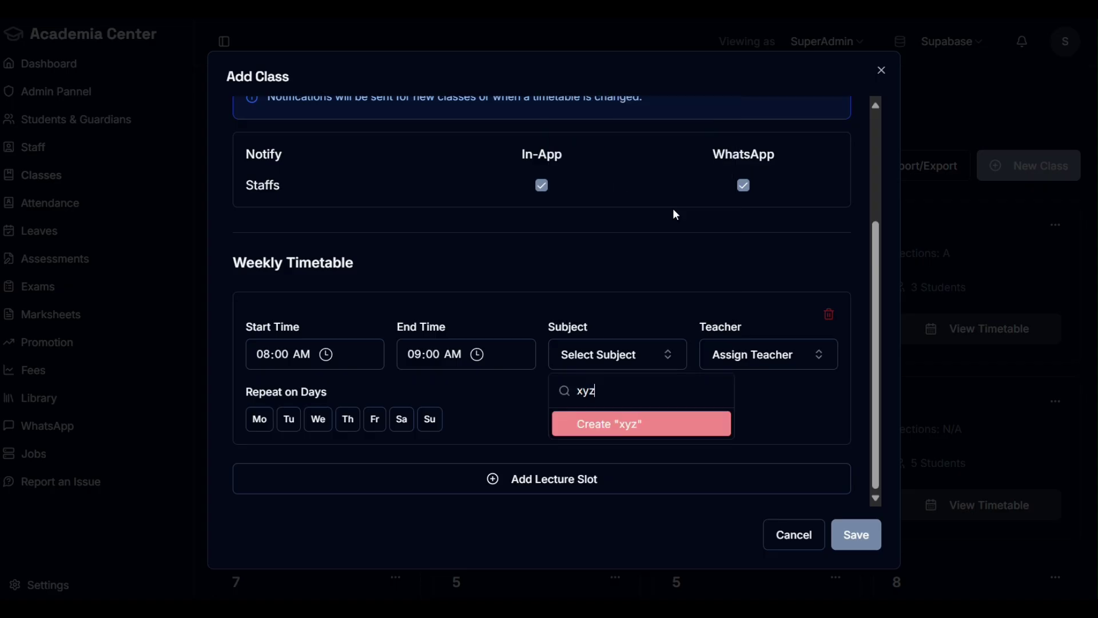
key(Return)
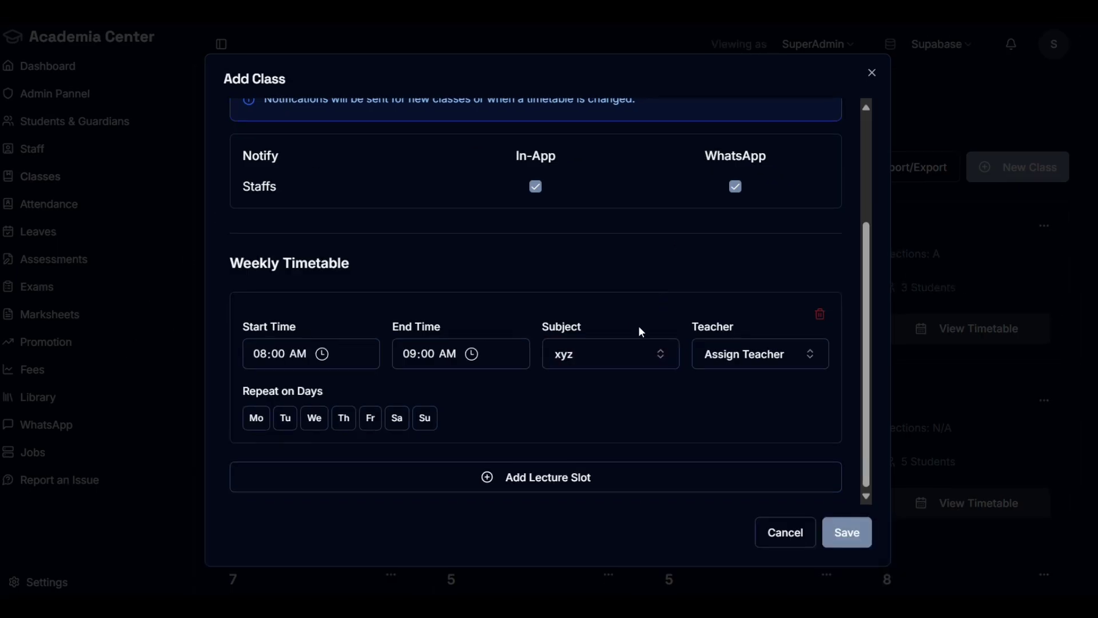
click(783, 367)
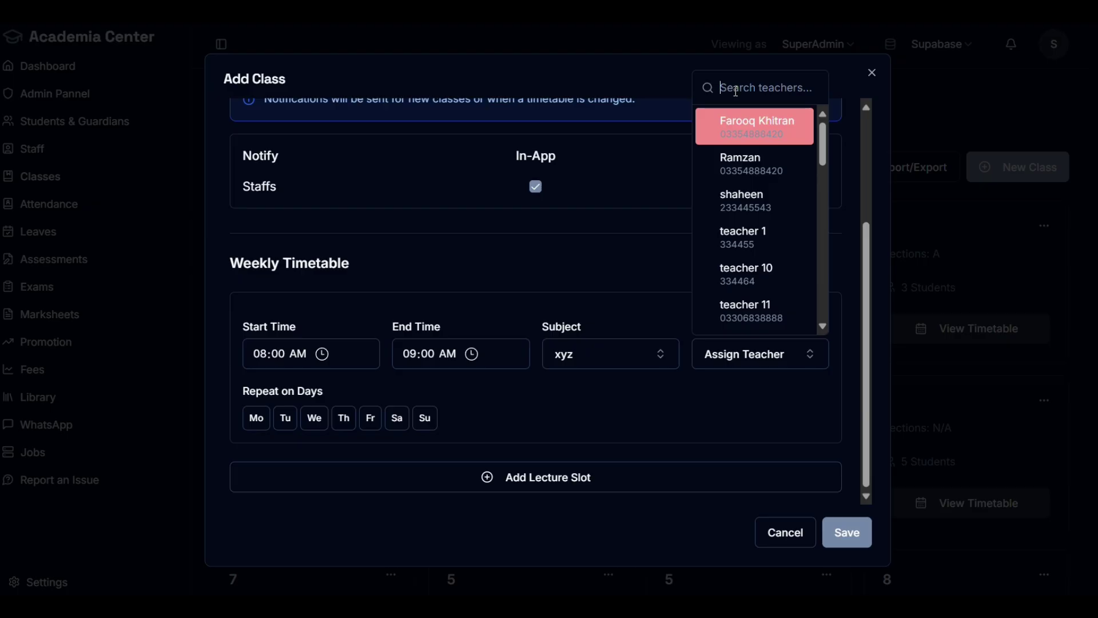
text(23)
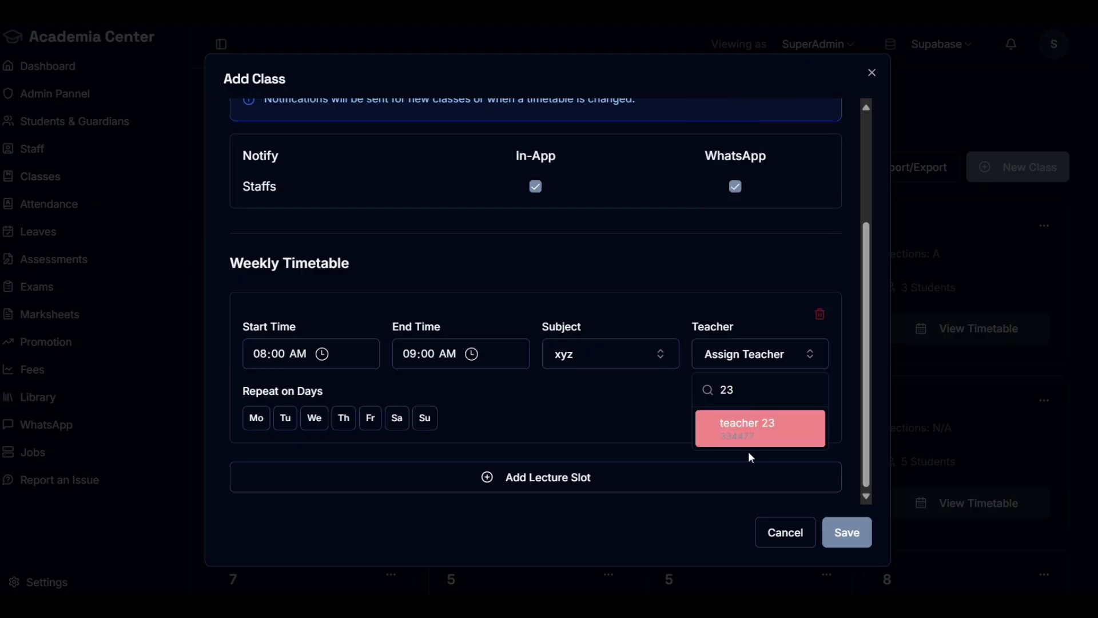
click(757, 437)
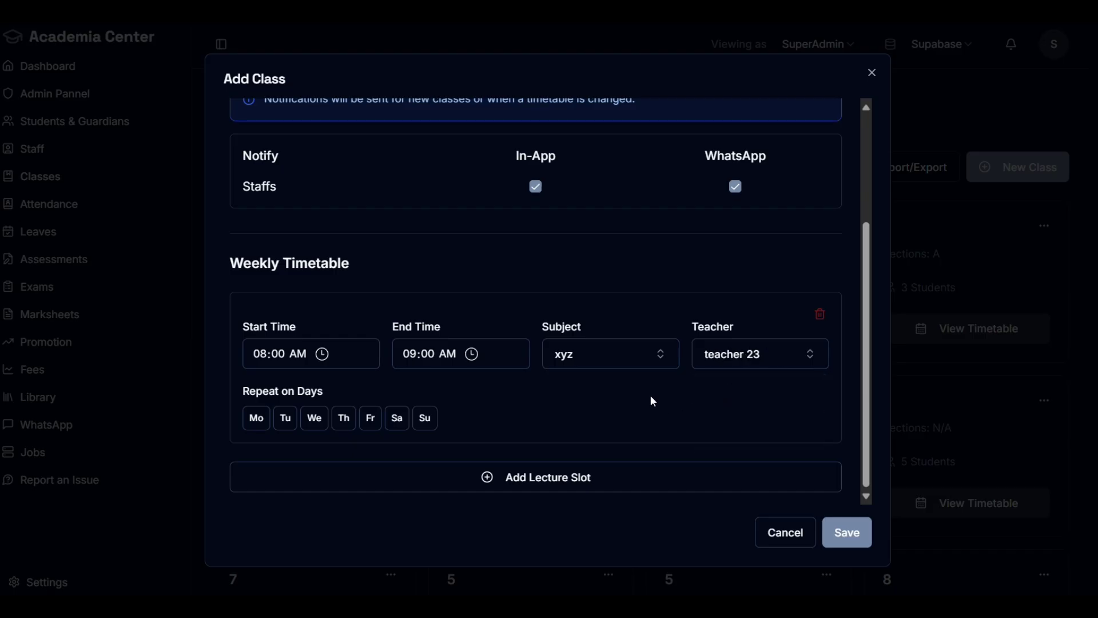
Step: Set the lecture to repeat on Mo, Tu, We, Th and Fr
click(256, 423)
click(286, 424)
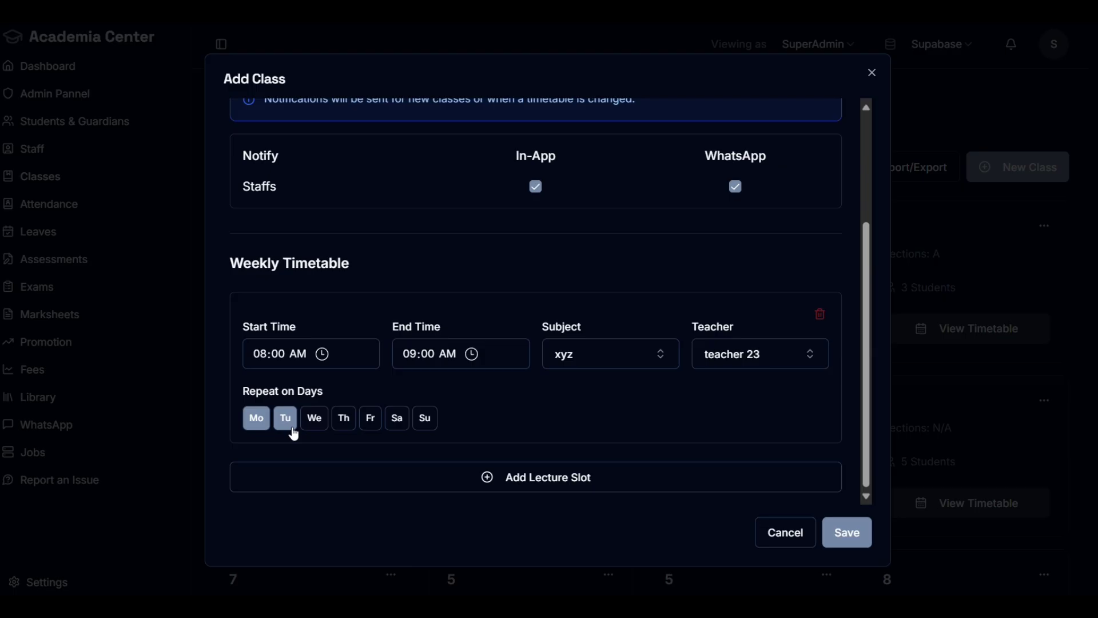
click(314, 419)
click(344, 419)
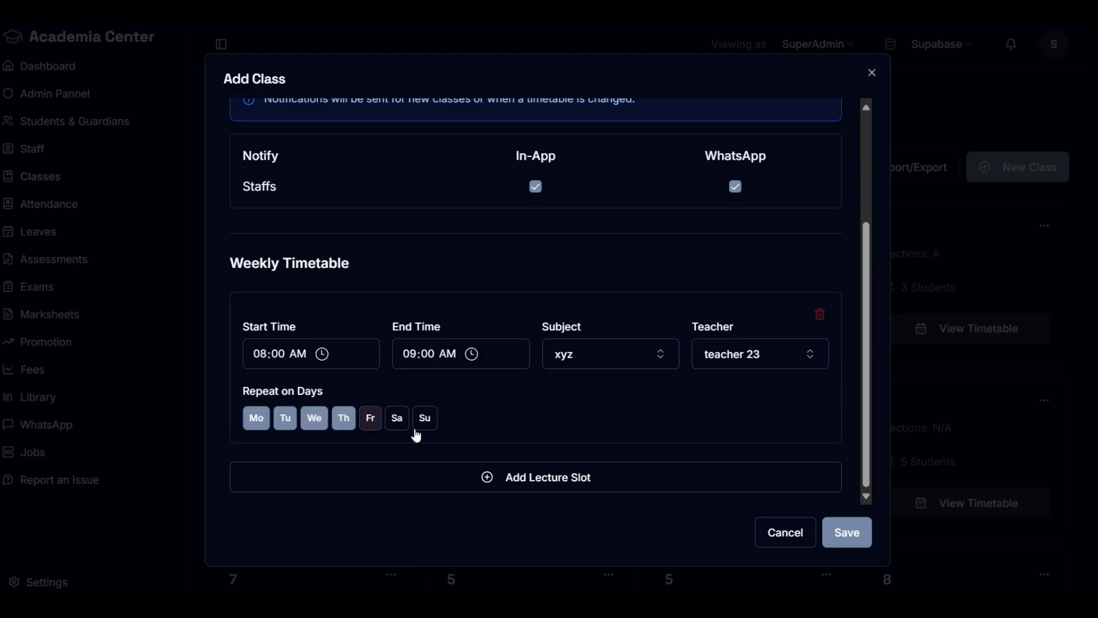
click(371, 423)
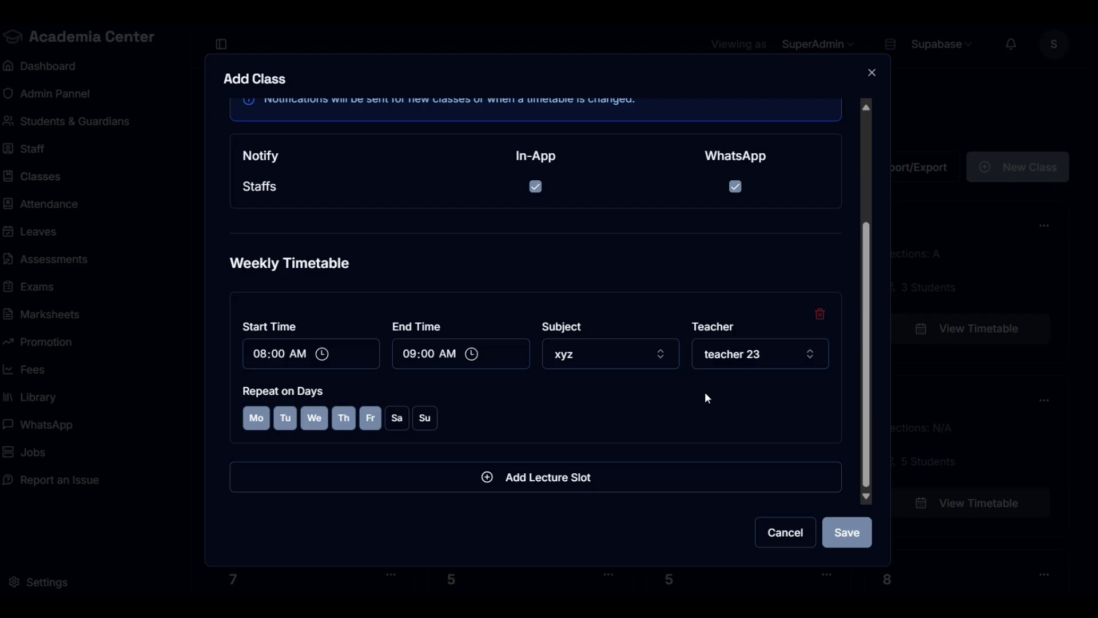
Step: End the xyz lecture at 09:15 AM, drop Wednesday from its days, and add a 09:15 slot
click(521, 482)
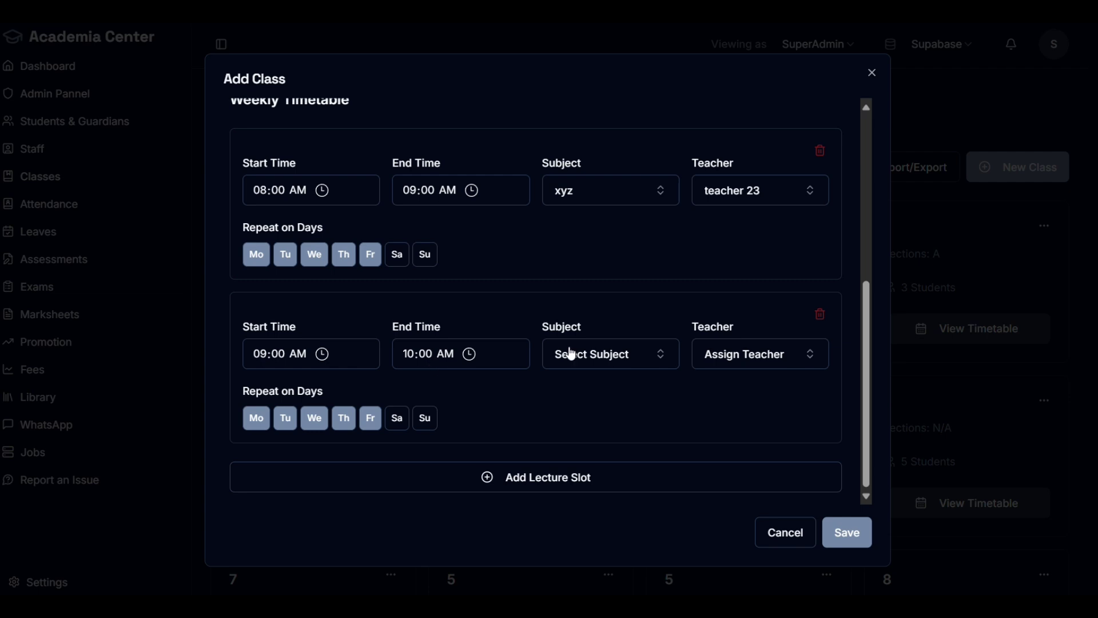
click(820, 314)
click(430, 357)
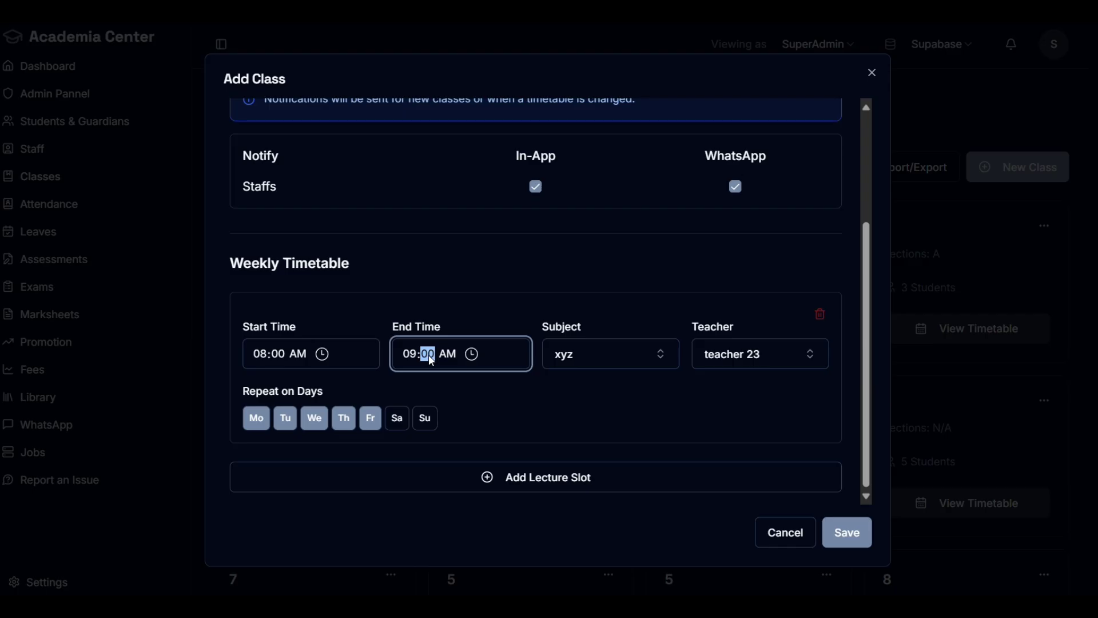
click(472, 354)
scroll(468, 446, down, 5)
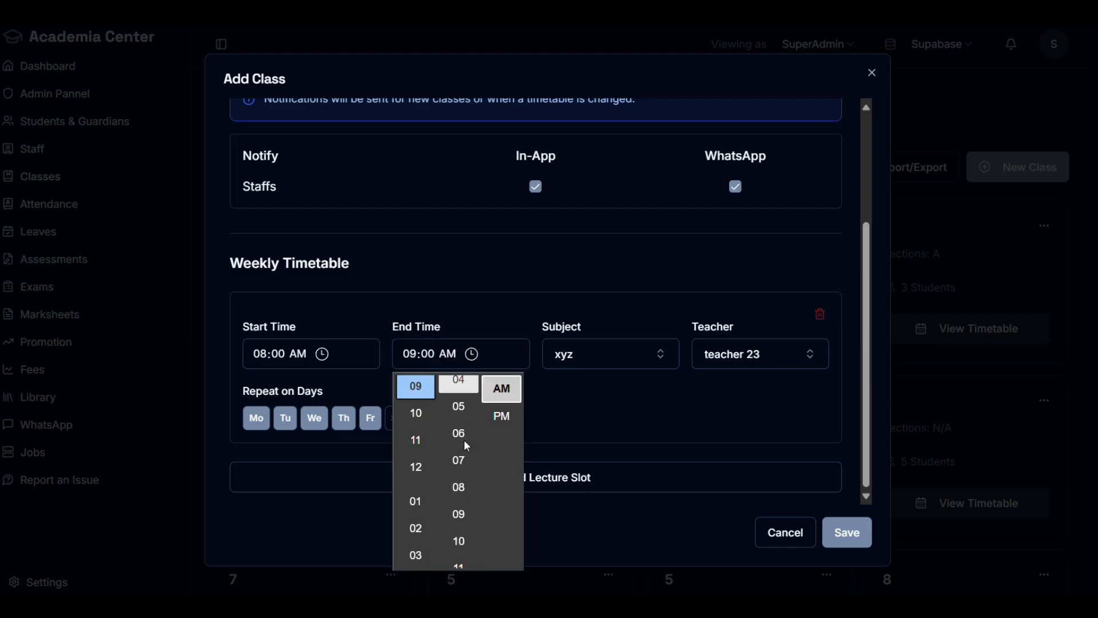
scroll(474, 504, down, 2)
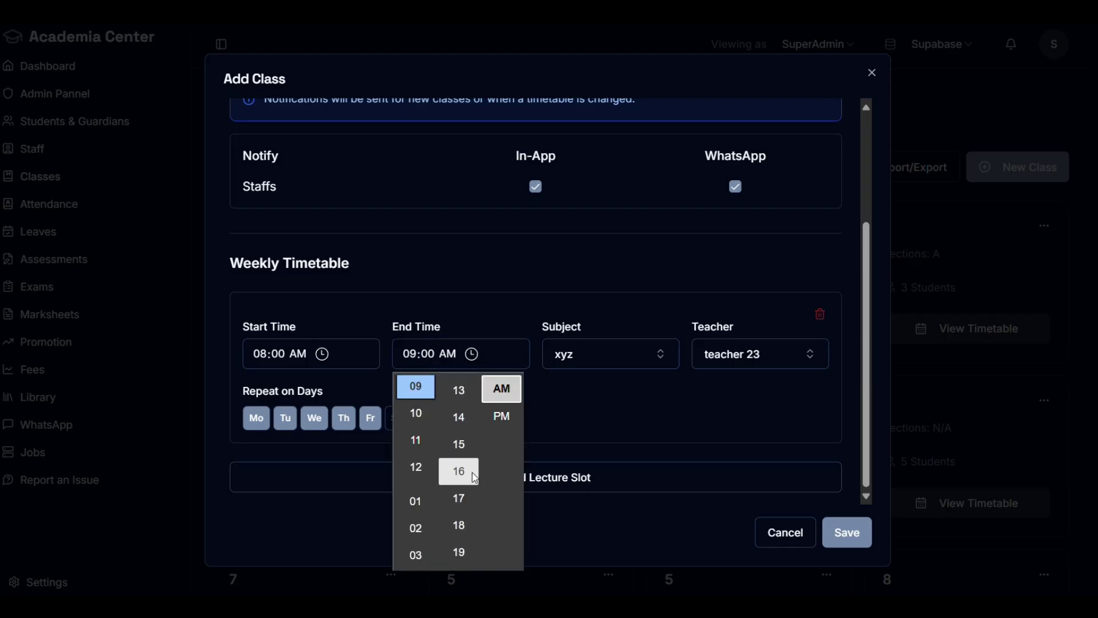
click(459, 443)
click(480, 293)
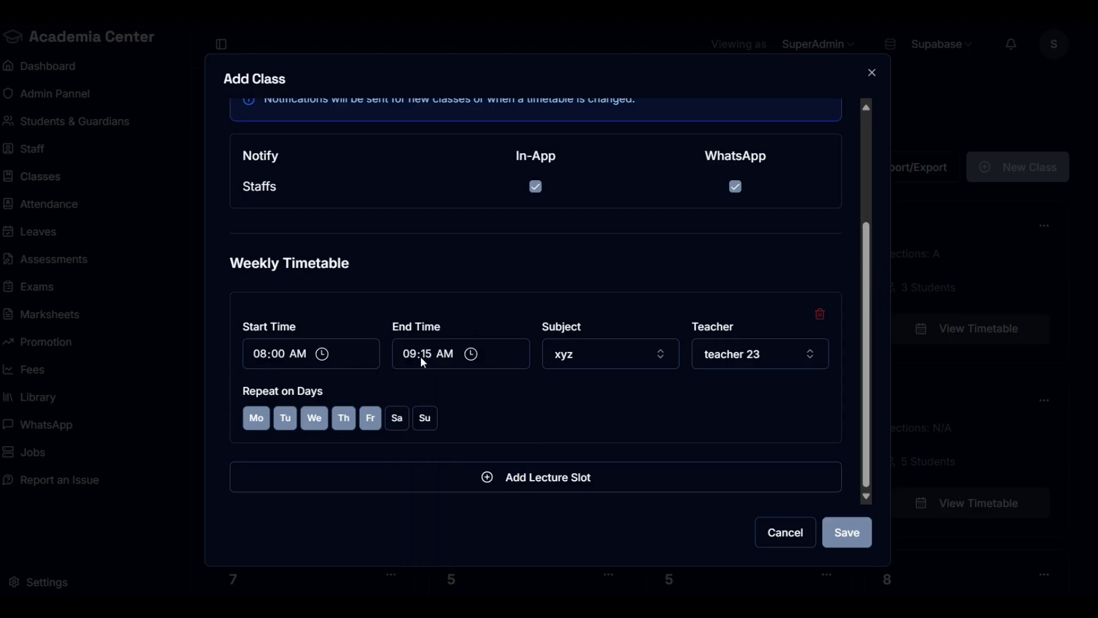
click(316, 420)
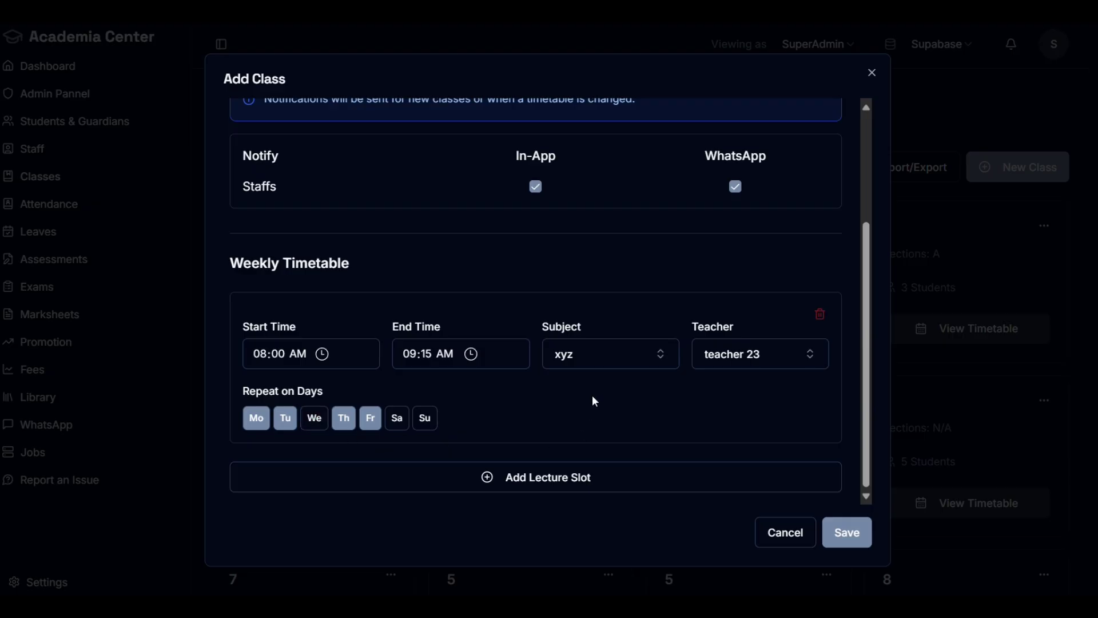
click(549, 478)
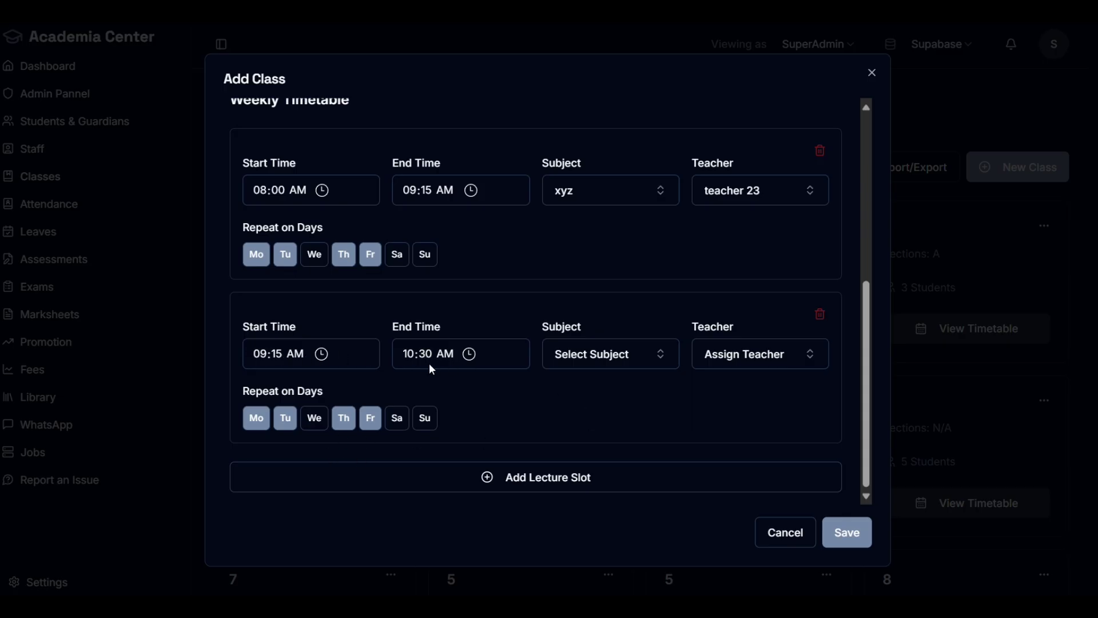
Step: Set the second lecture slot's subject to Computer and its teacher to teacher 10
click(641, 356)
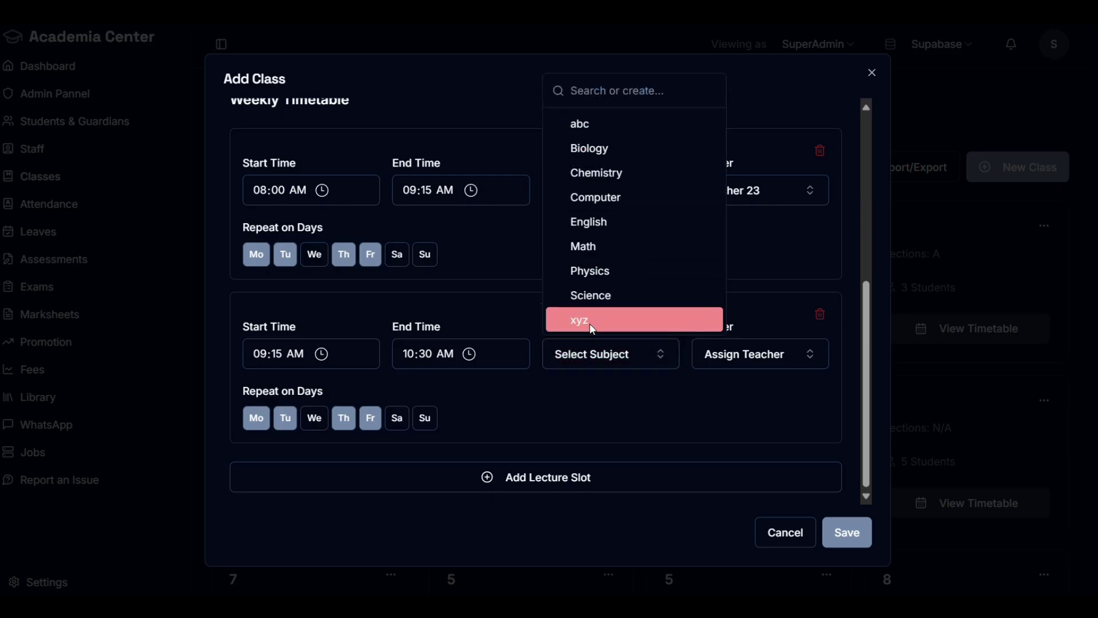
click(654, 191)
click(773, 365)
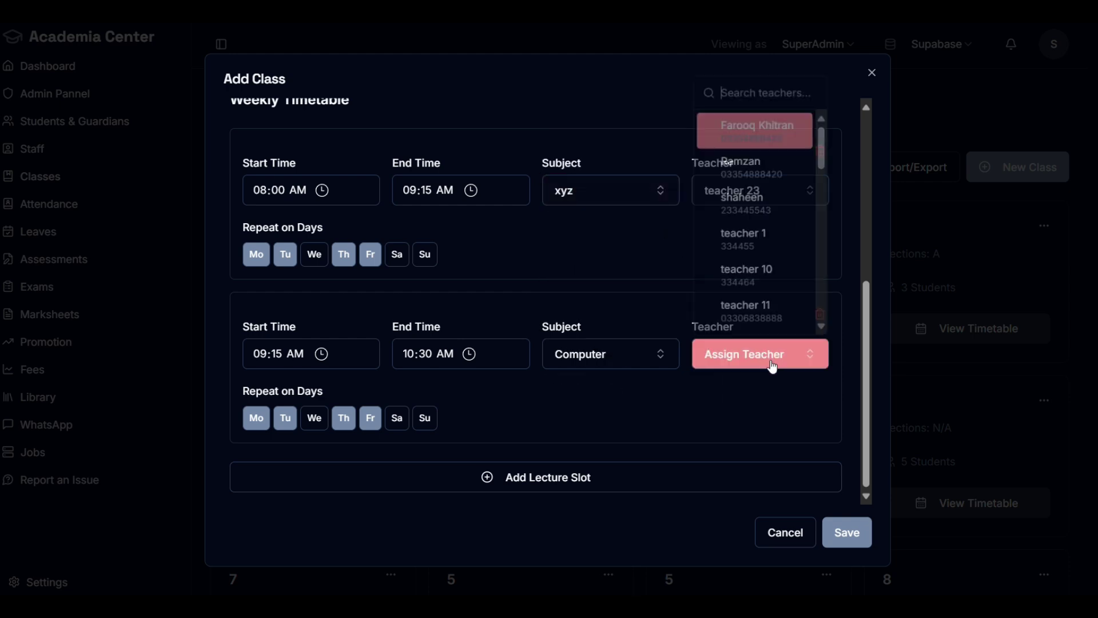
click(767, 276)
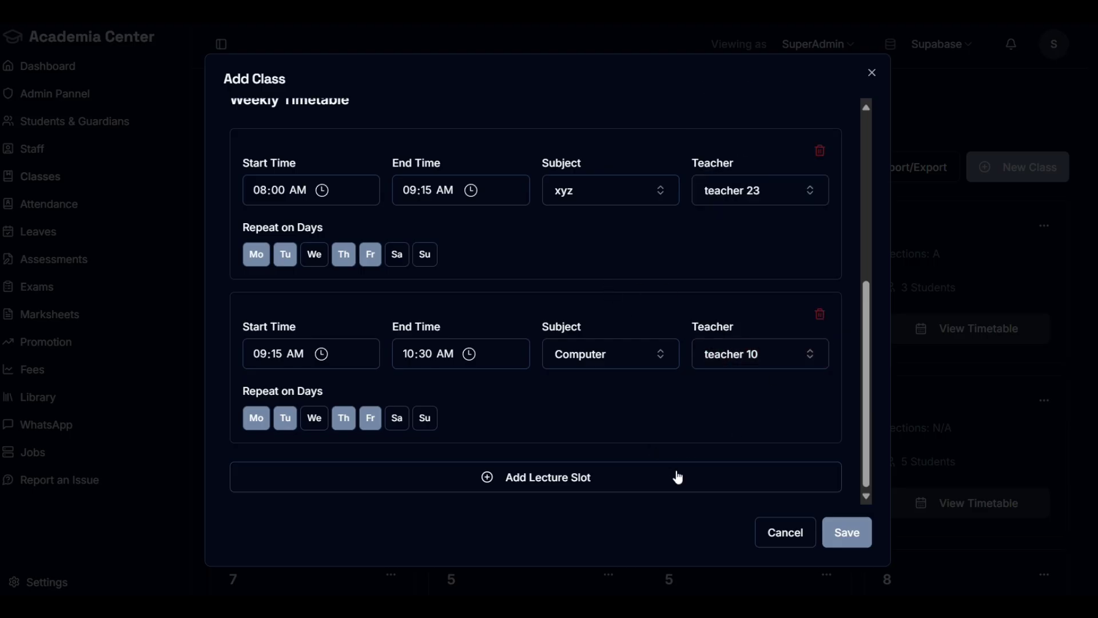
Step: Review the class form, then cancel to discard the unsaved new class
scroll(608, 417, up, 6)
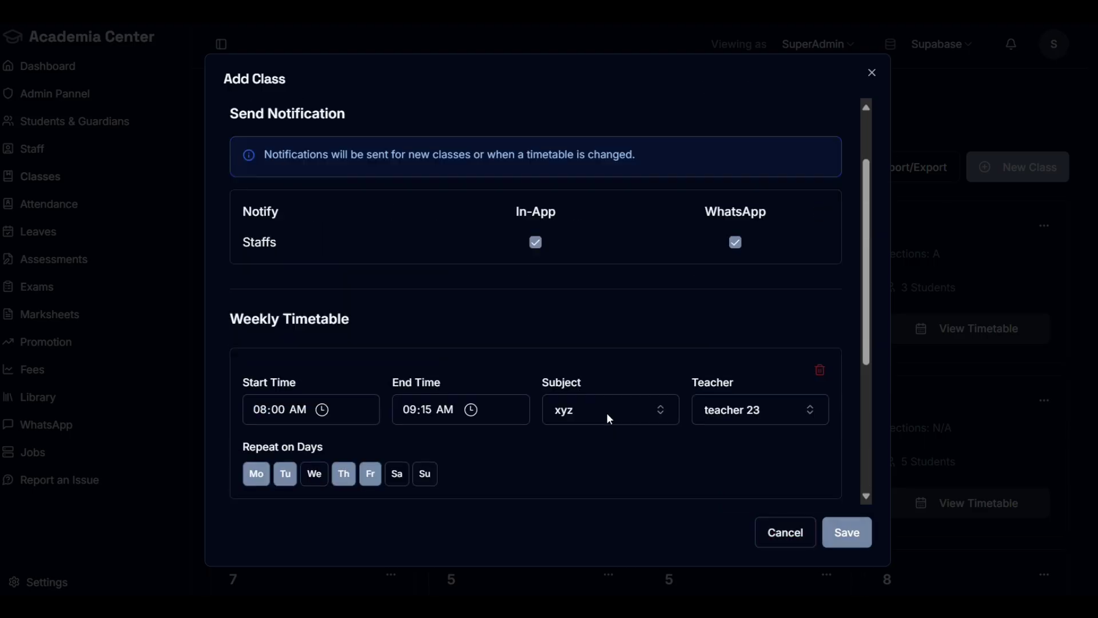
click(429, 145)
scroll(755, 333, down, 2)
scroll(755, 335, down, 3)
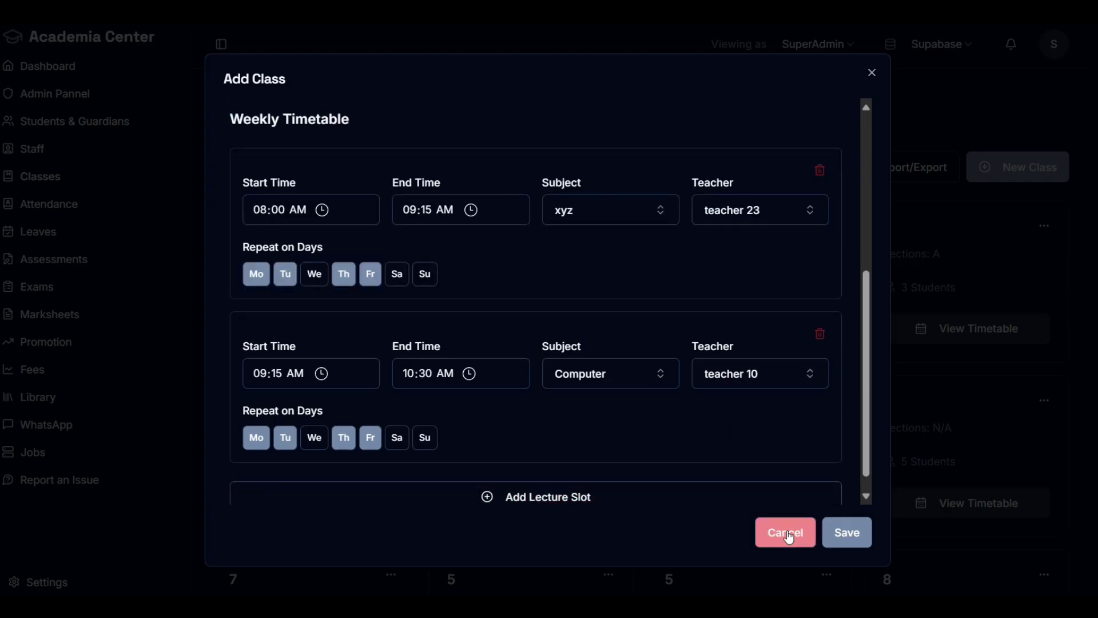
click(780, 534)
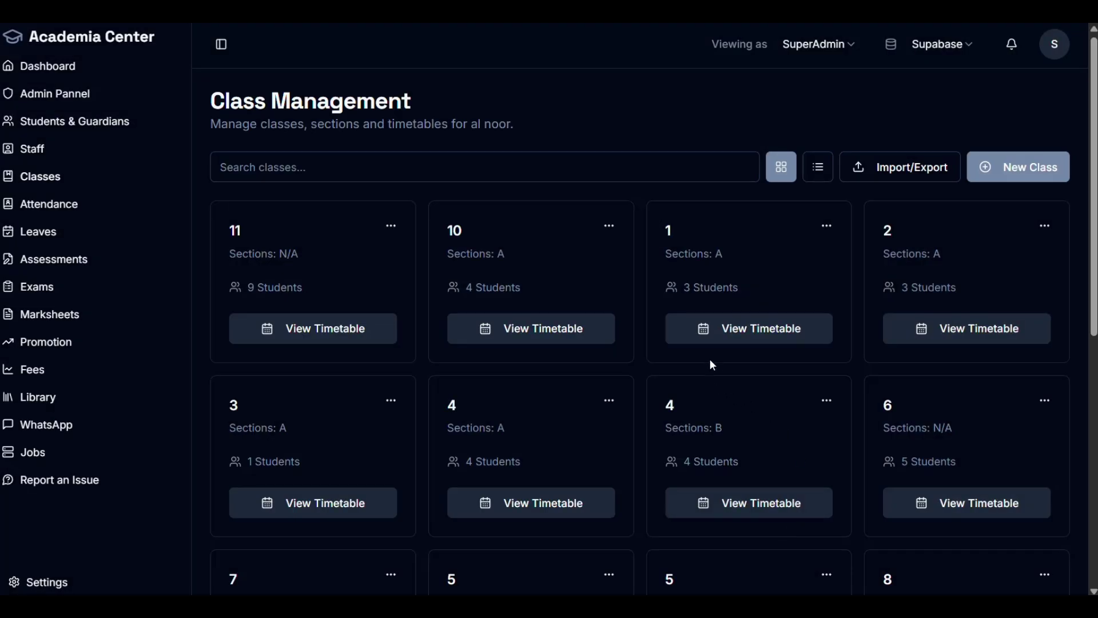
scroll(712, 365, down, 4)
scroll(876, 489, up, 4)
scroll(864, 474, down, 8)
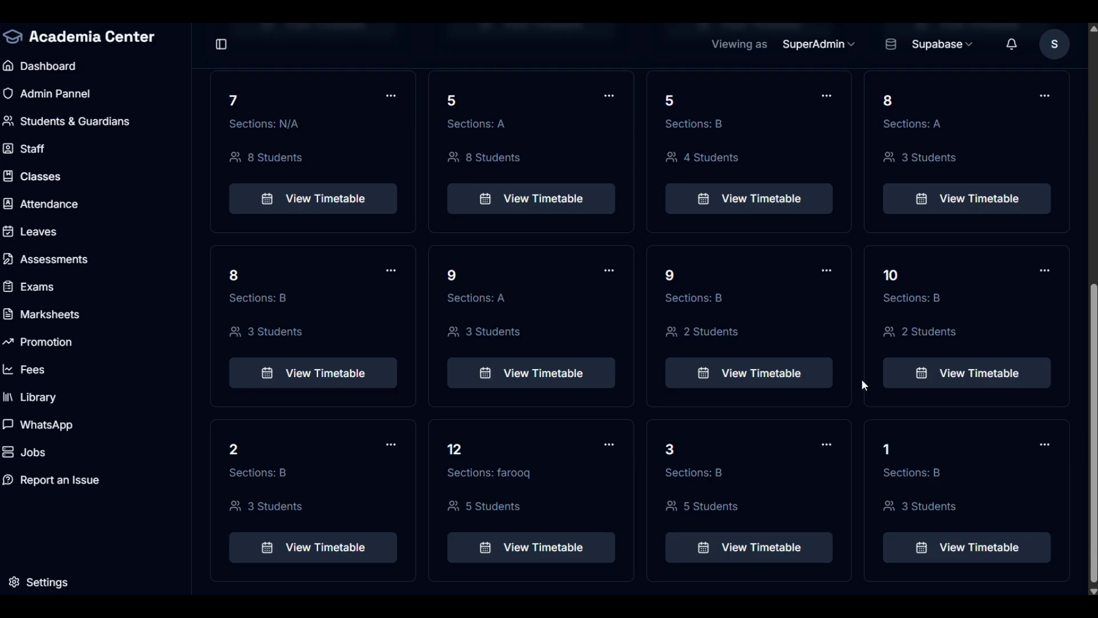
scroll(898, 407, up, 8)
scroll(898, 405, down, 3)
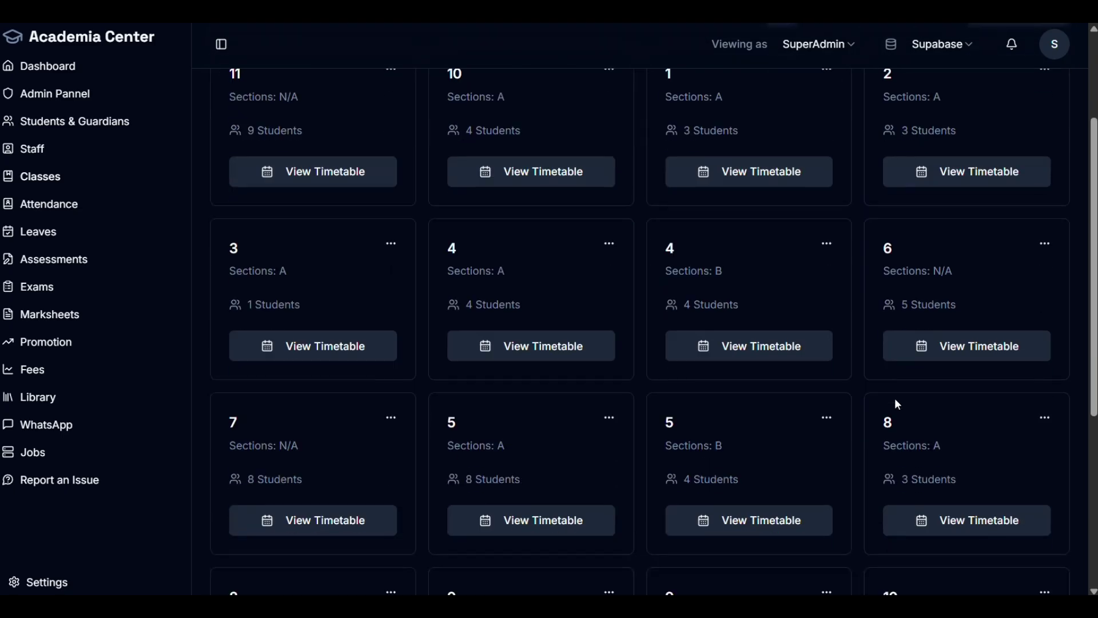
click(771, 511)
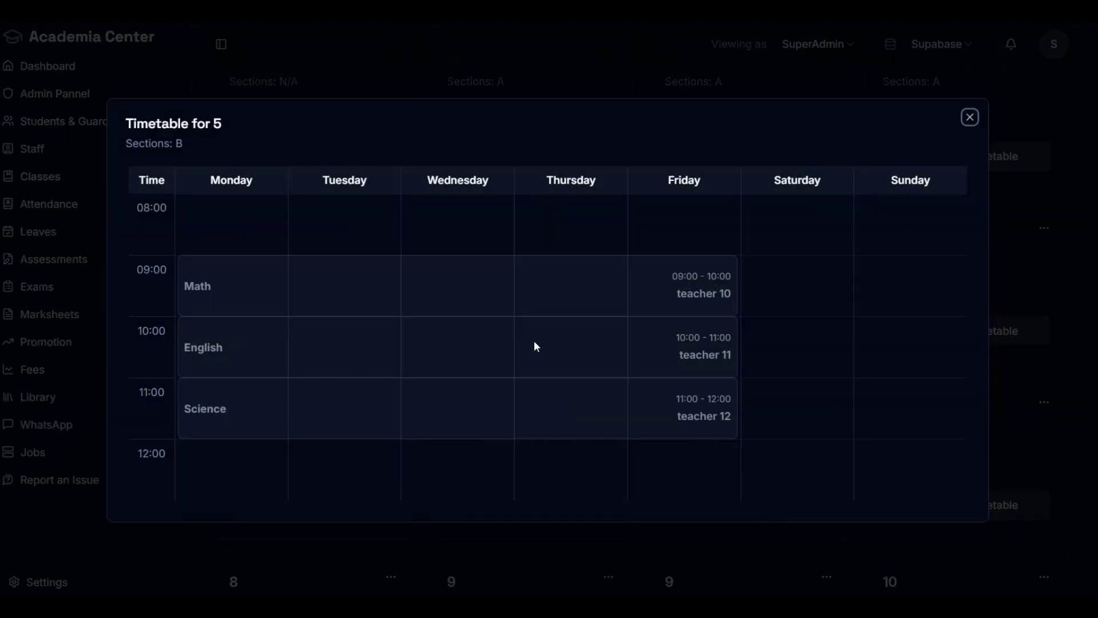
double_click(217, 123)
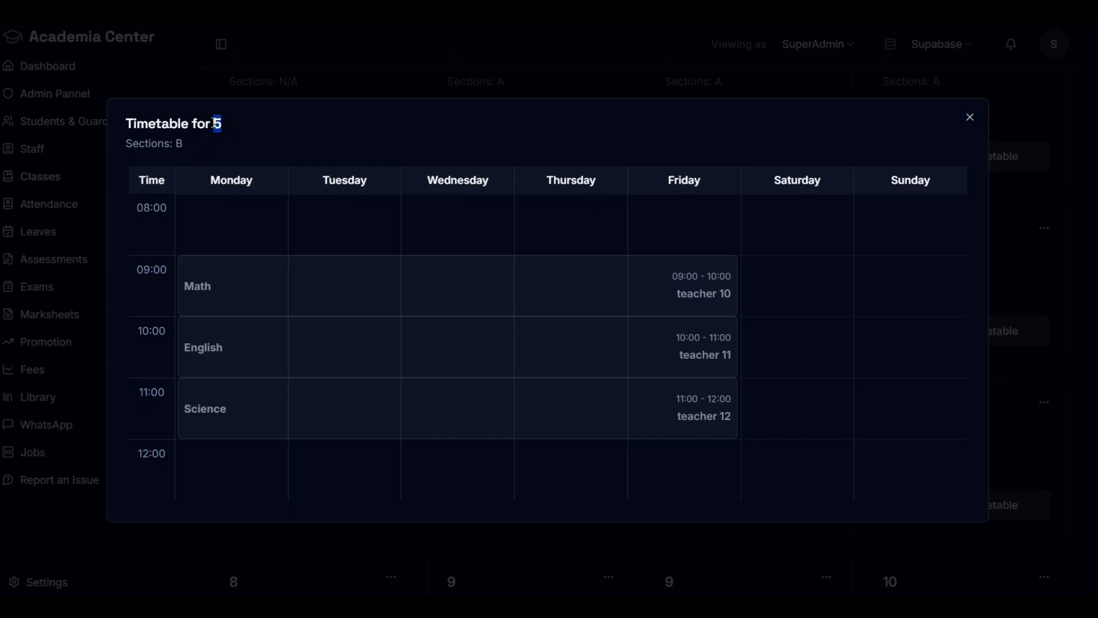
double_click(178, 143)
drag(629, 275, 720, 294)
click(969, 117)
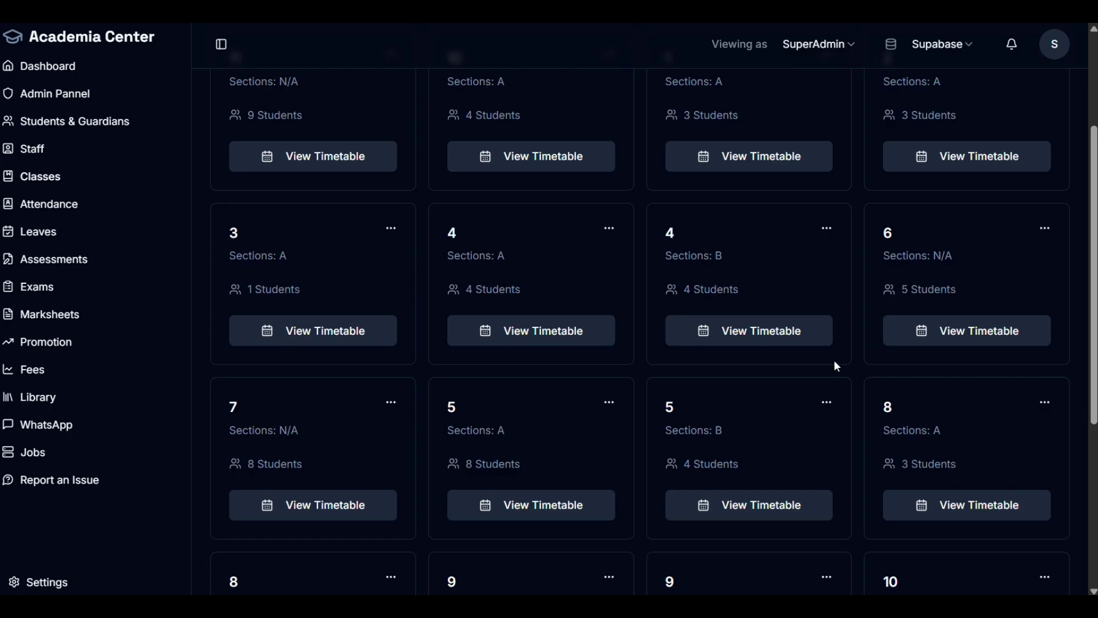
scroll(535, 489, down, 3)
click(532, 525)
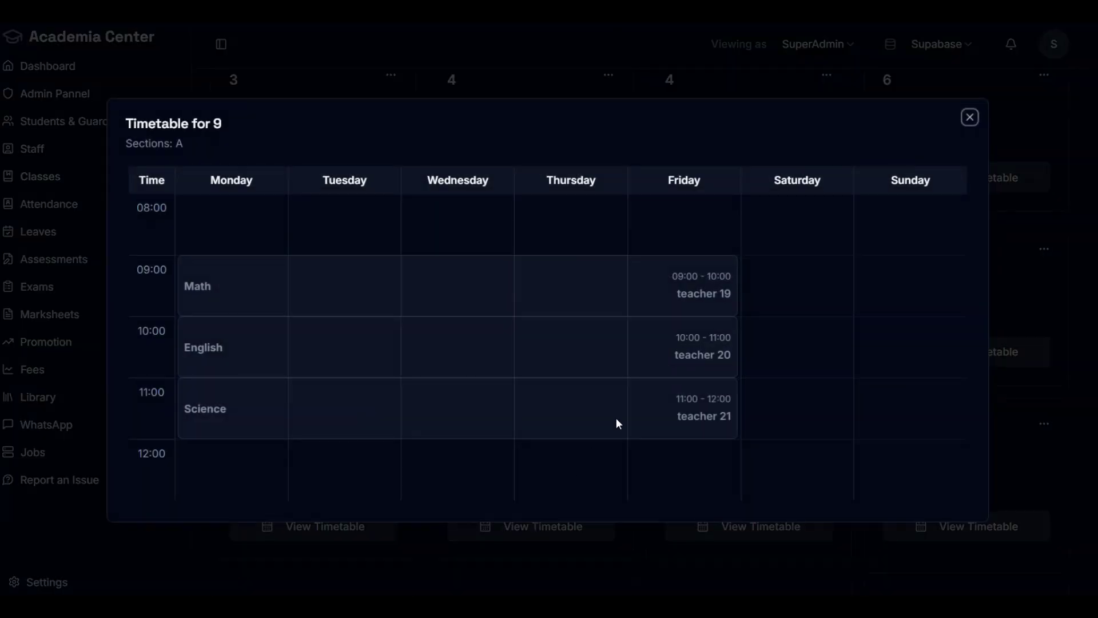
click(969, 117)
click(986, 352)
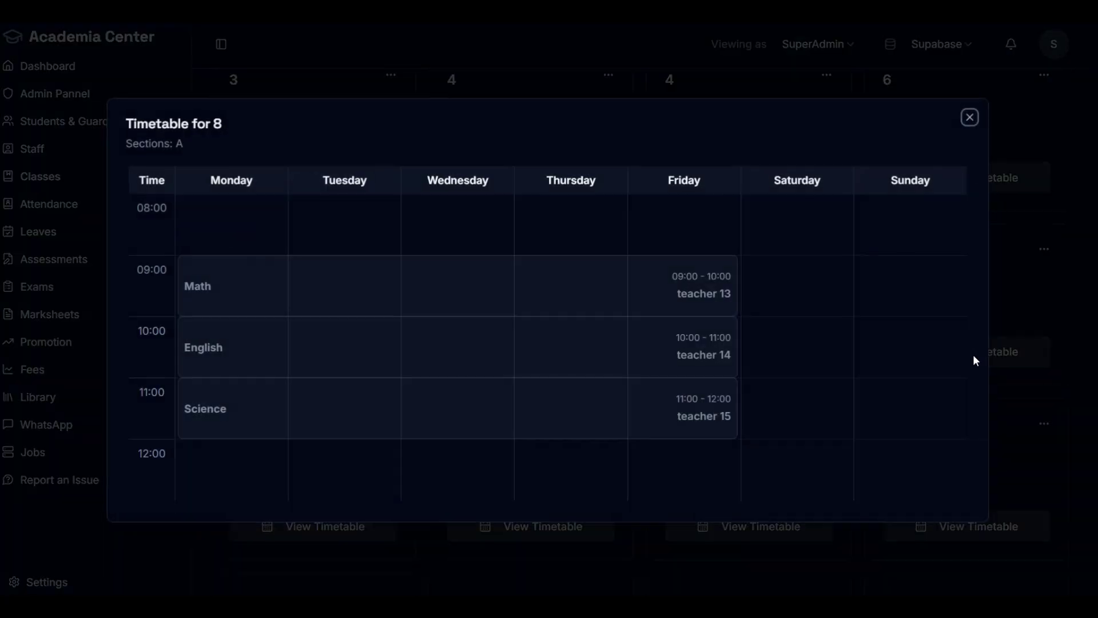
click(970, 118)
scroll(617, 366, up, 4)
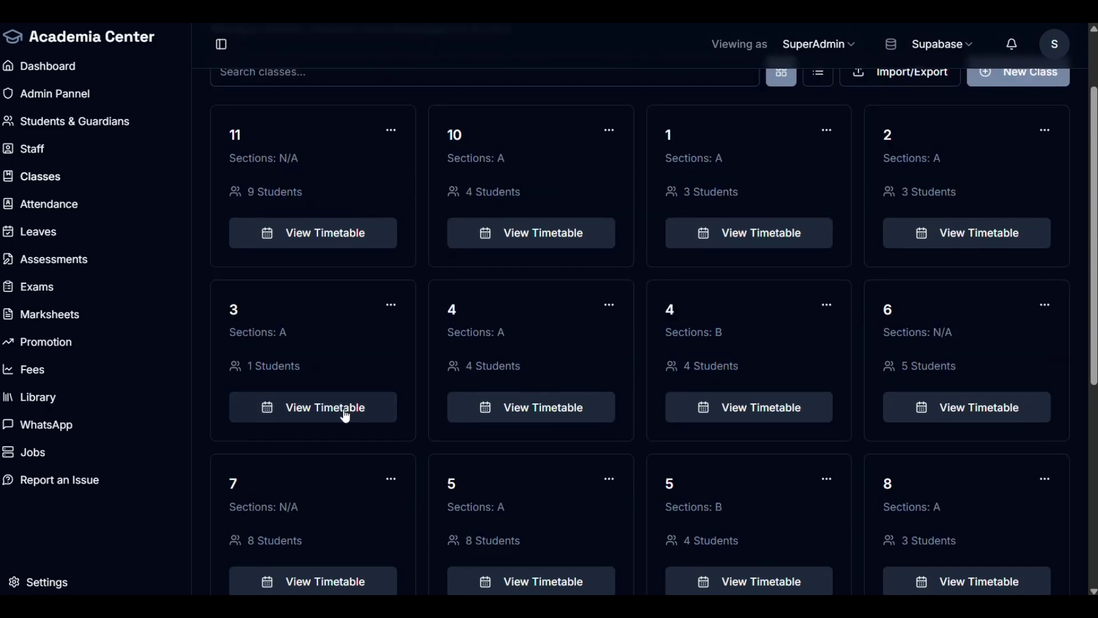
click(345, 413)
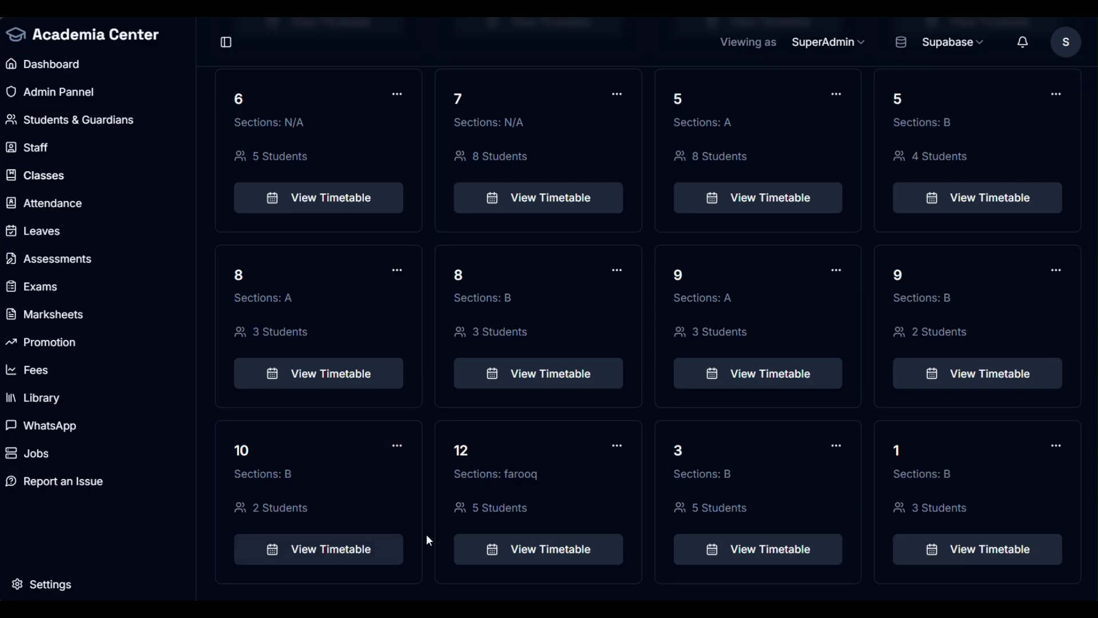
click(554, 548)
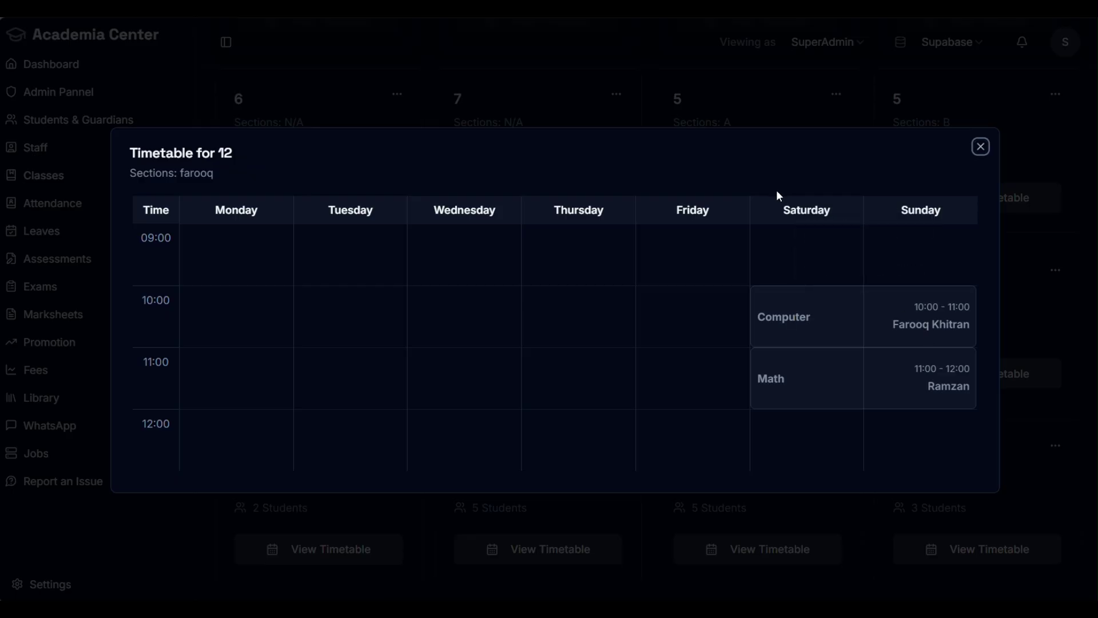
click(981, 148)
scroll(752, 288, up, 5)
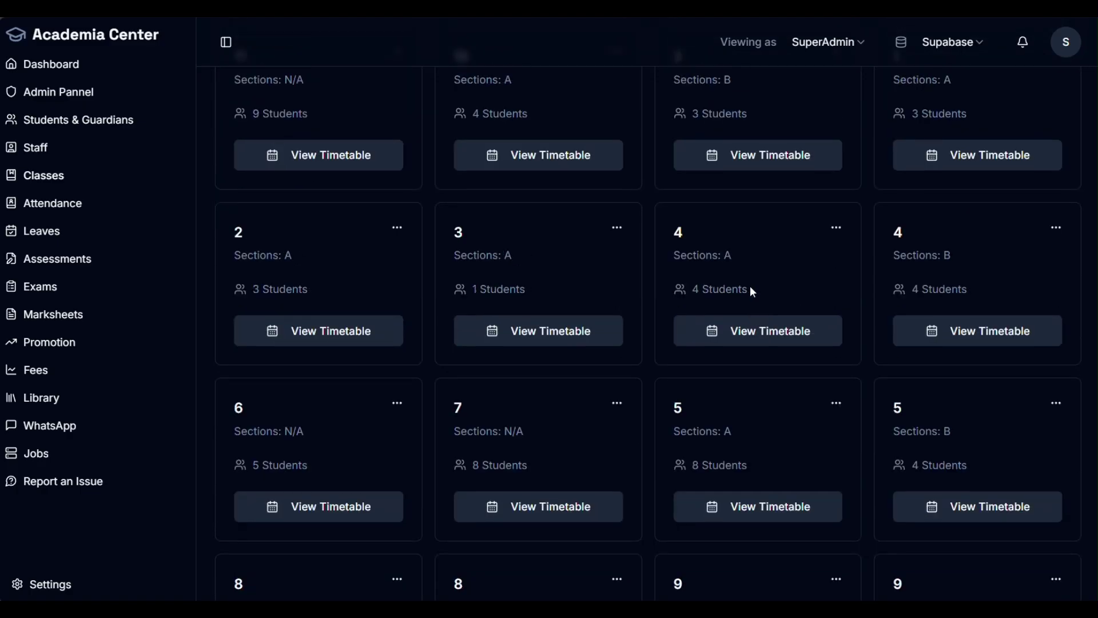
scroll(750, 286, up, 3)
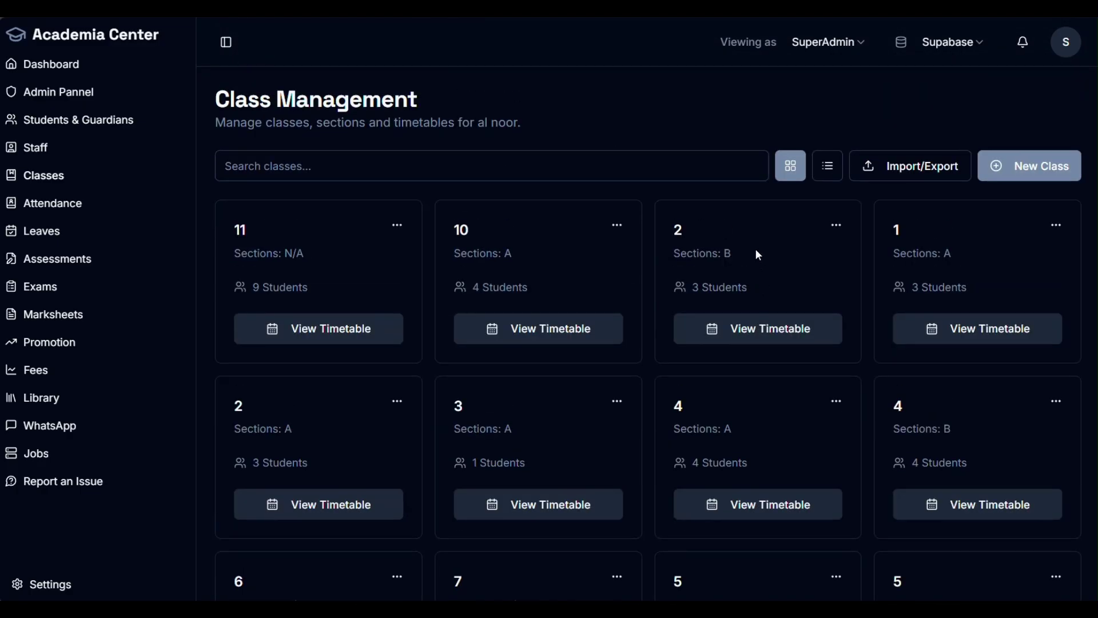
click(756, 331)
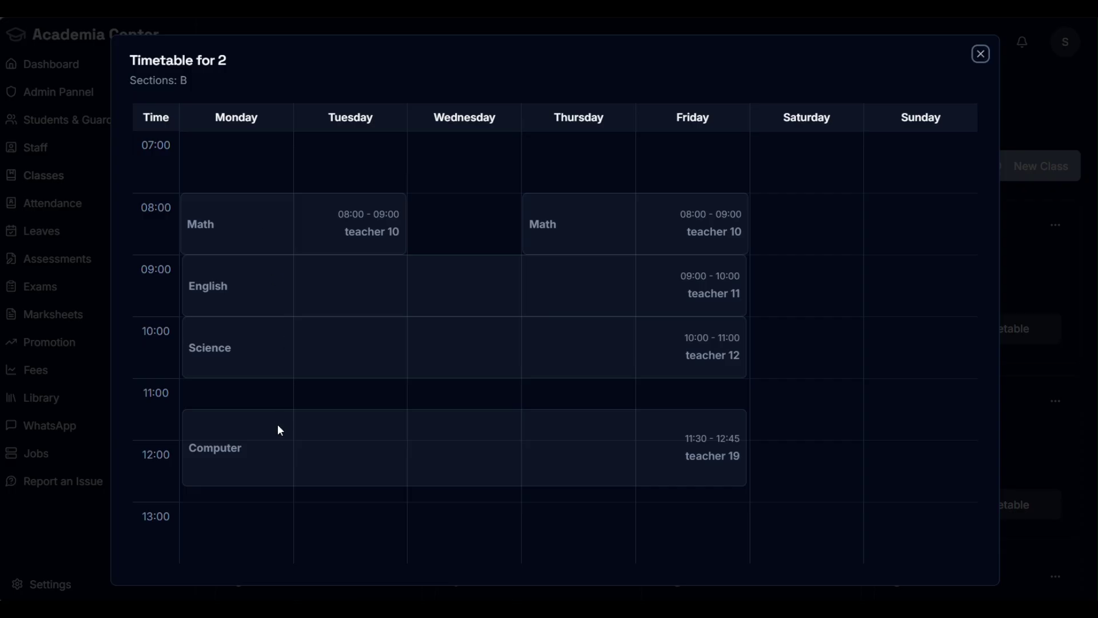
mouse_move(292, 454)
click(983, 56)
scroll(676, 422, down, 5)
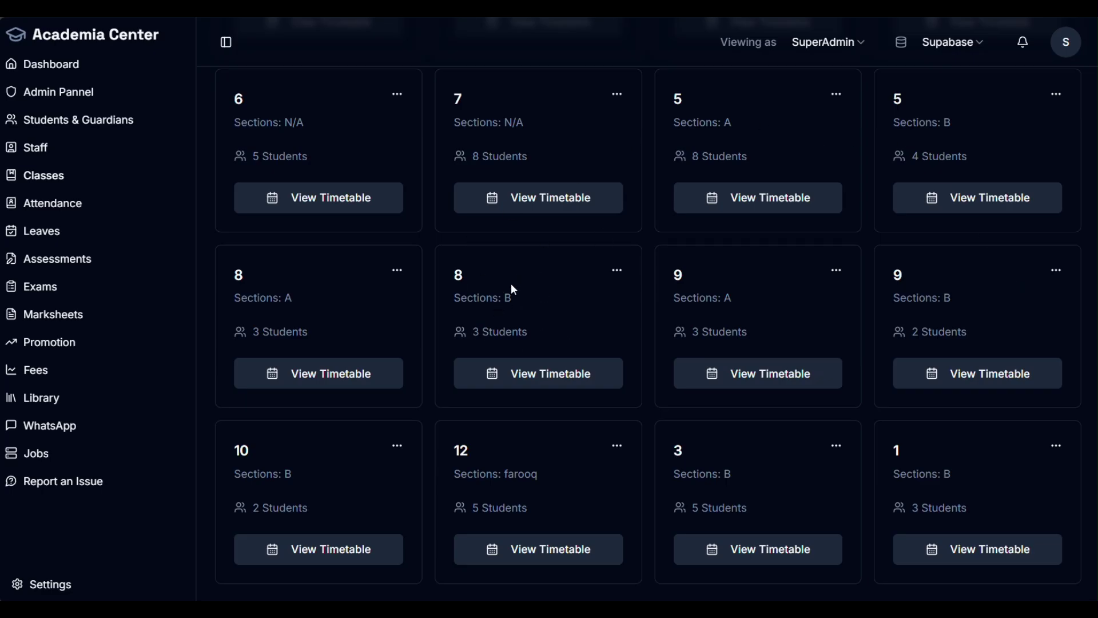
Step: Check the class sections and the class 12 and class 10 timetables, noting the Computer slot's teacher
drag(484, 296, 517, 300)
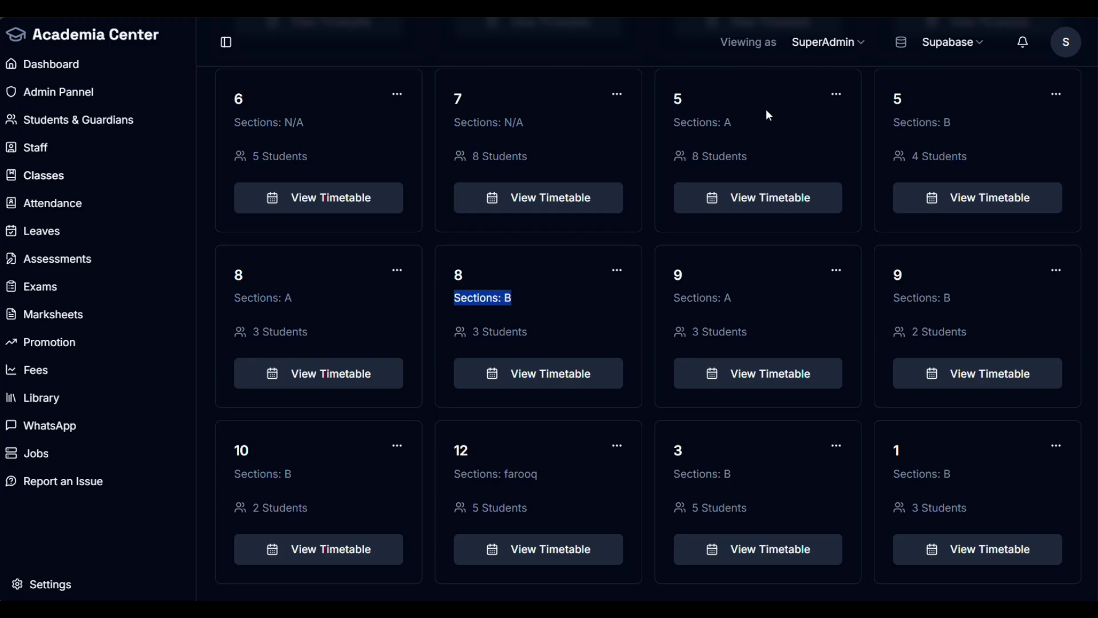
drag(553, 123, 454, 123)
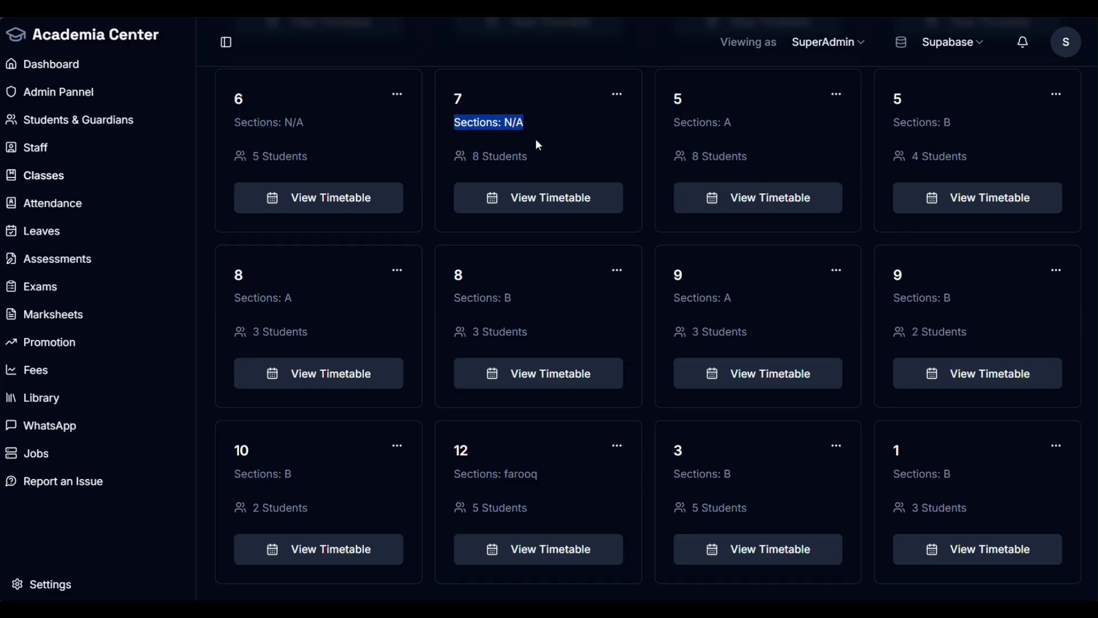
click(568, 320)
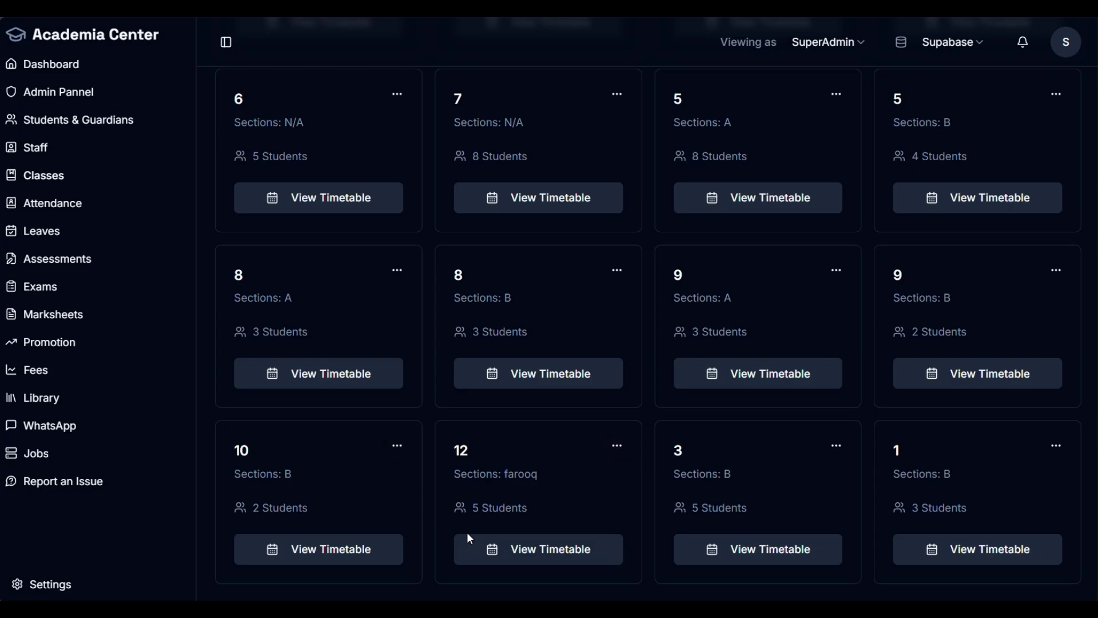
click(544, 552)
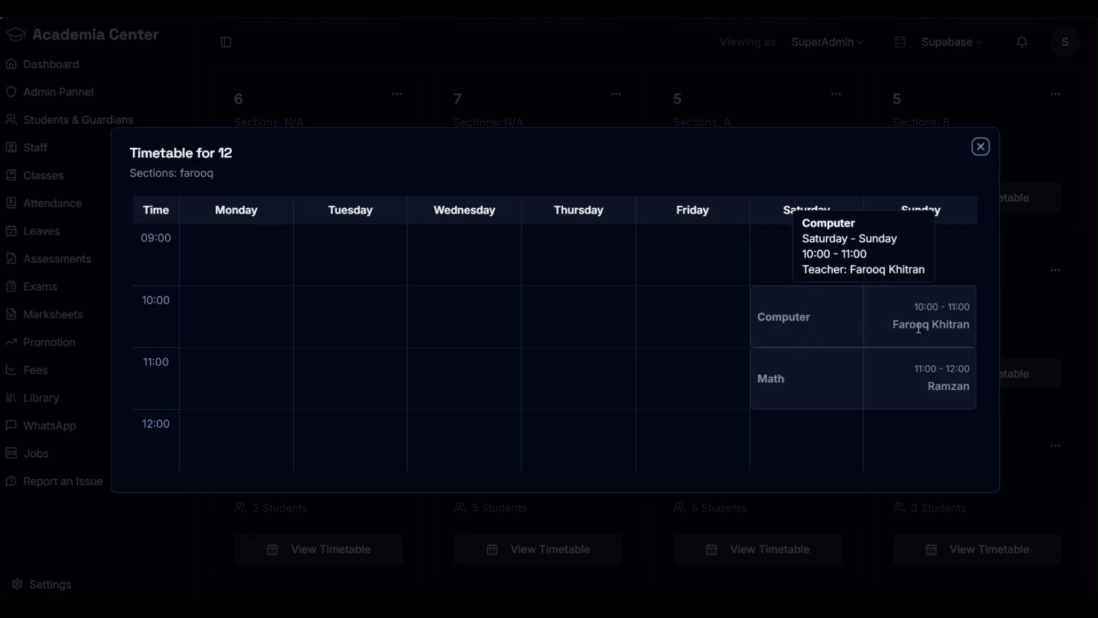
drag(905, 325, 973, 314)
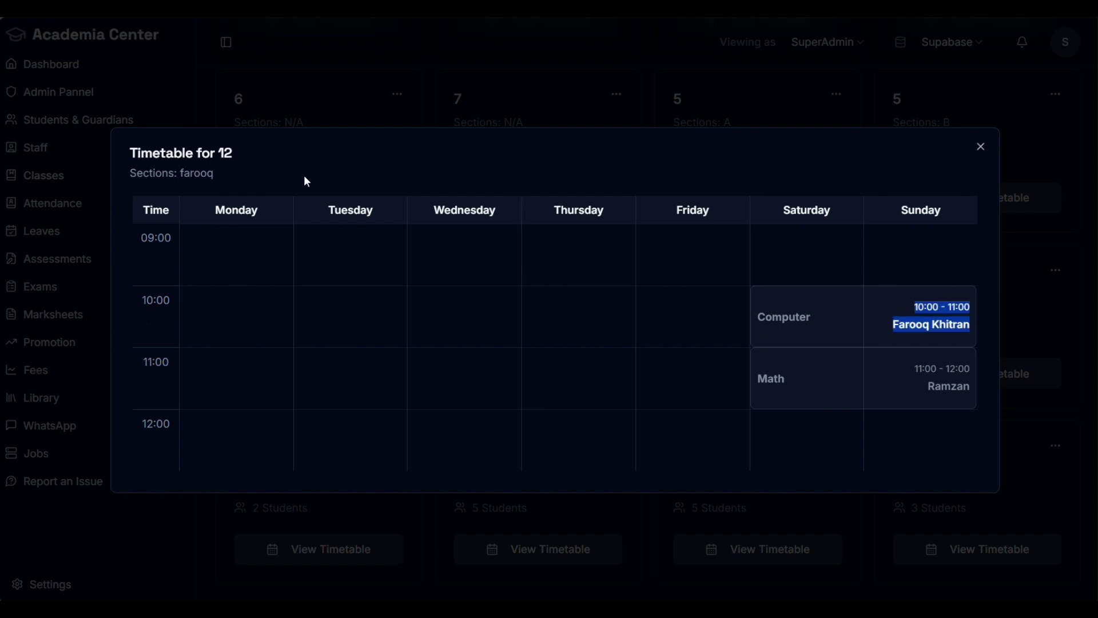
click(985, 151)
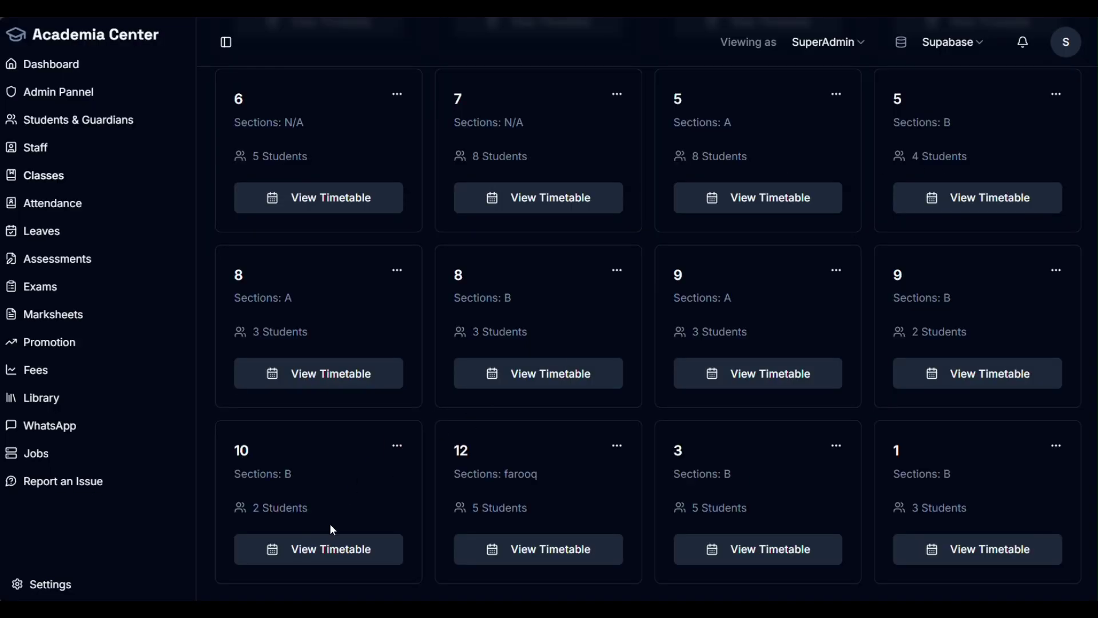
click(326, 549)
click(980, 115)
Step: Edit class 10 and add a third lecture slot from 10:30 to 11:30 AM
click(397, 446)
click(364, 537)
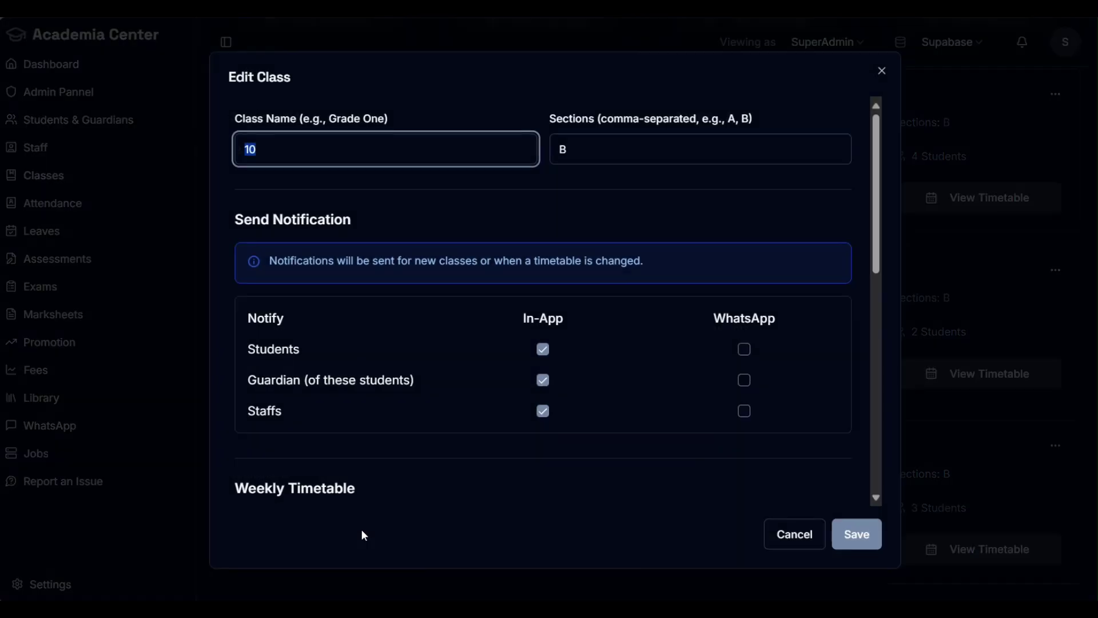
scroll(630, 362, down, 10)
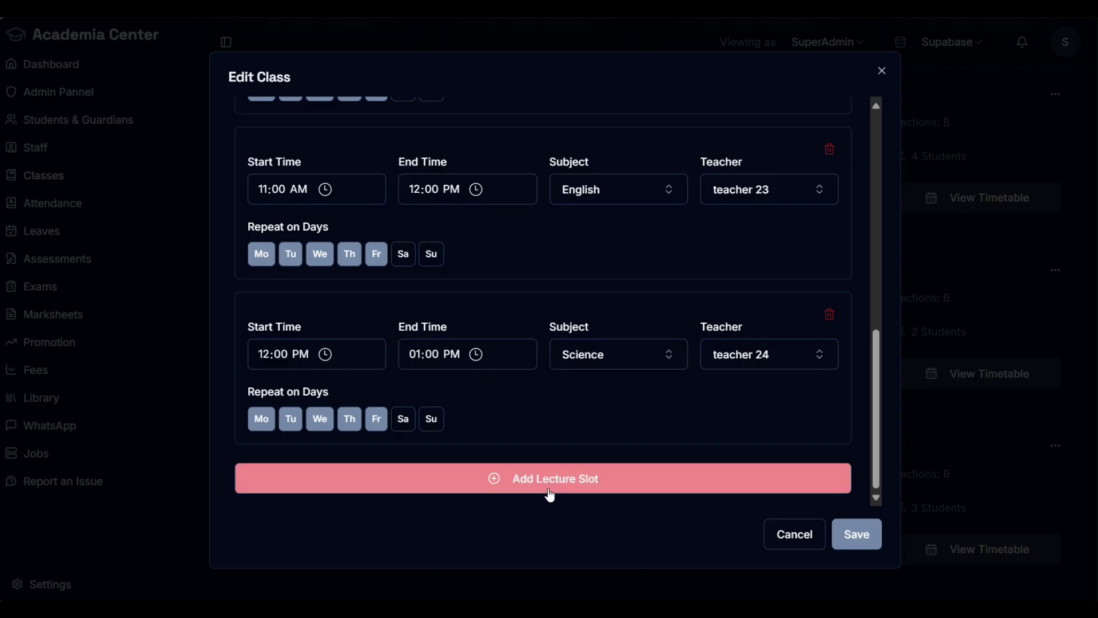
click(551, 487)
scroll(590, 452, down, 3)
click(265, 354)
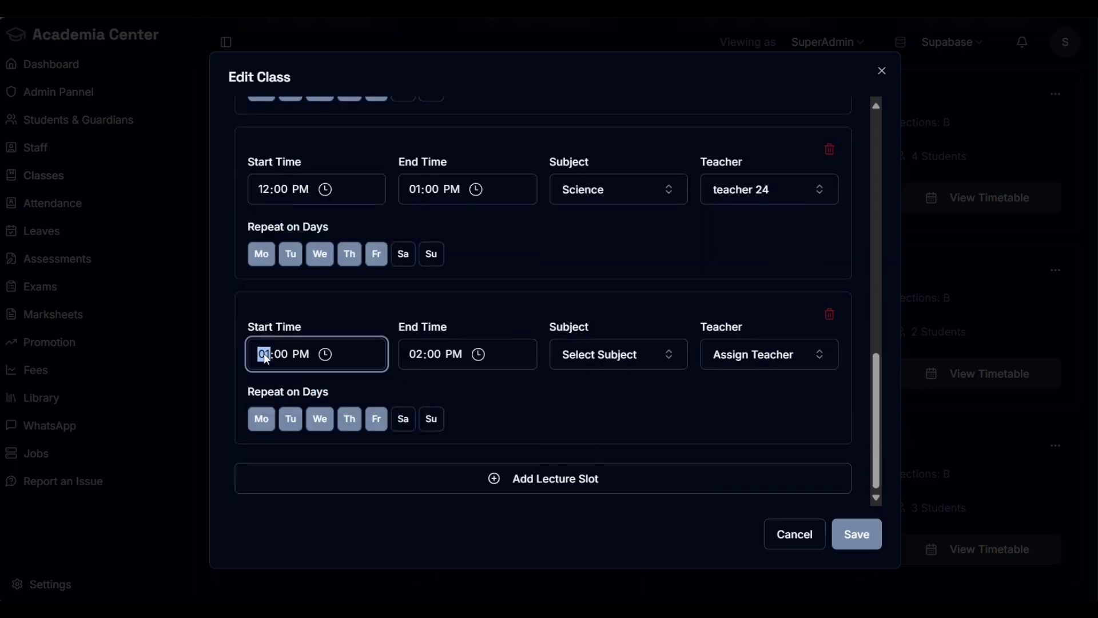
text(10)
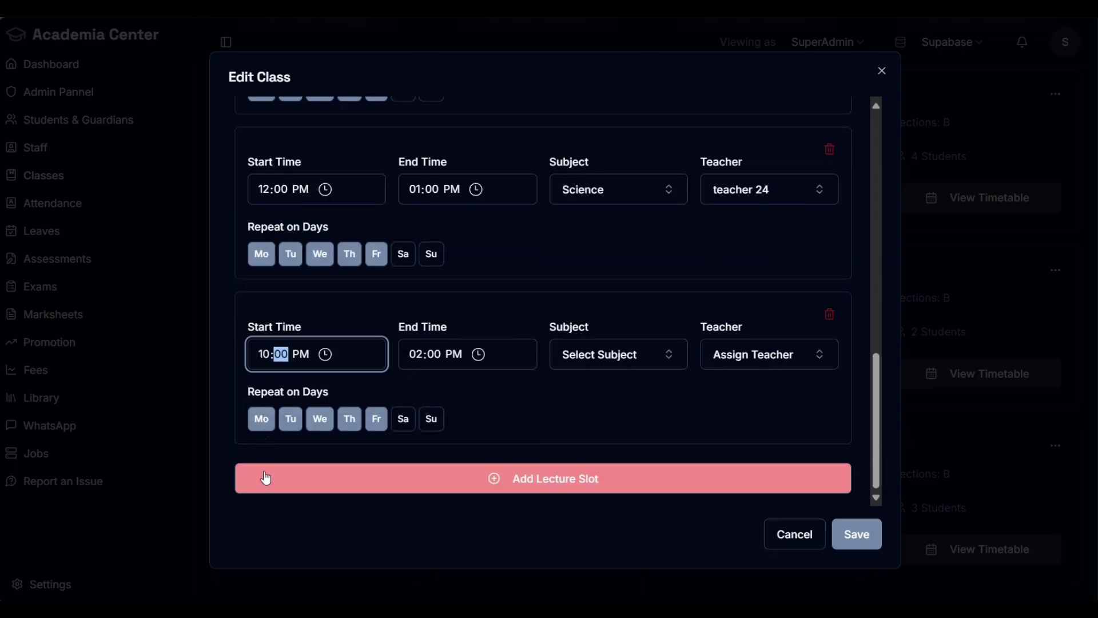
click(418, 356)
text(11)
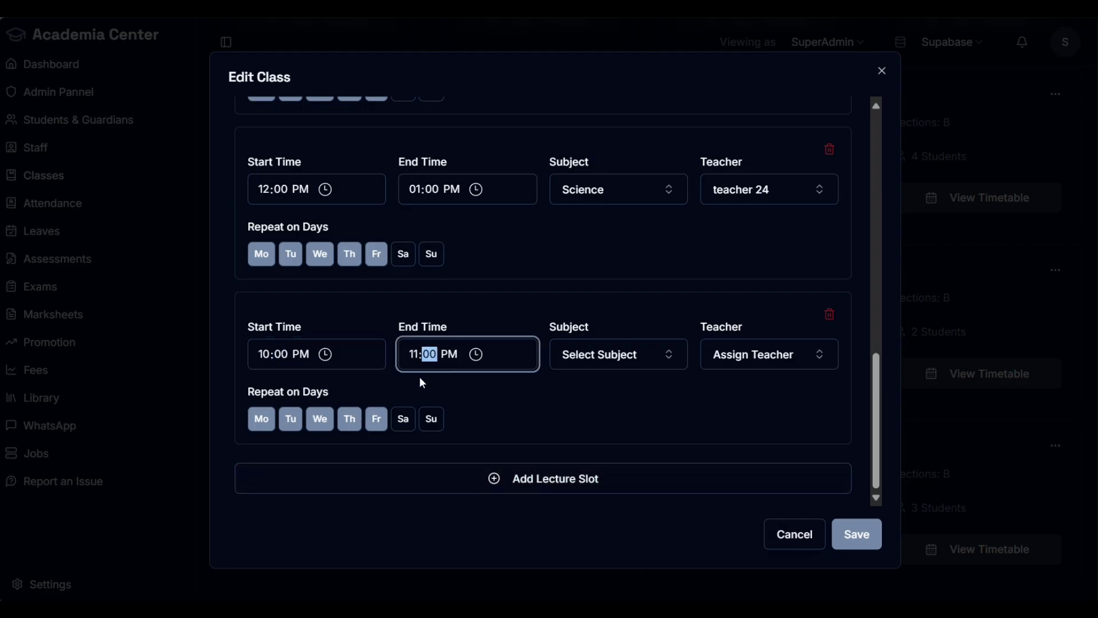
click(281, 354)
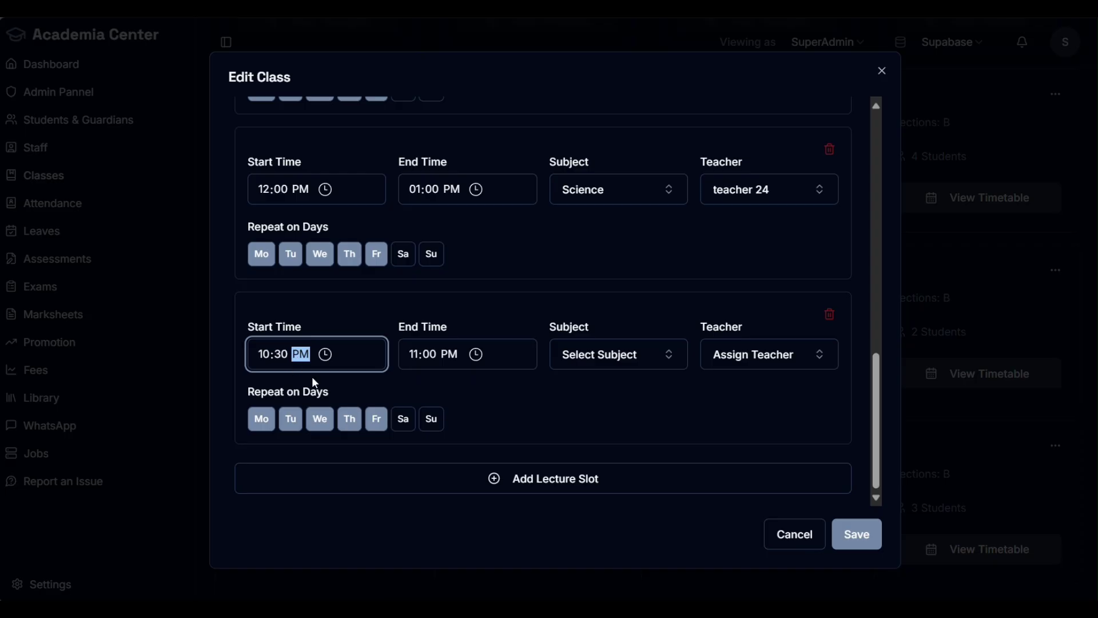
key(a)
click(451, 357)
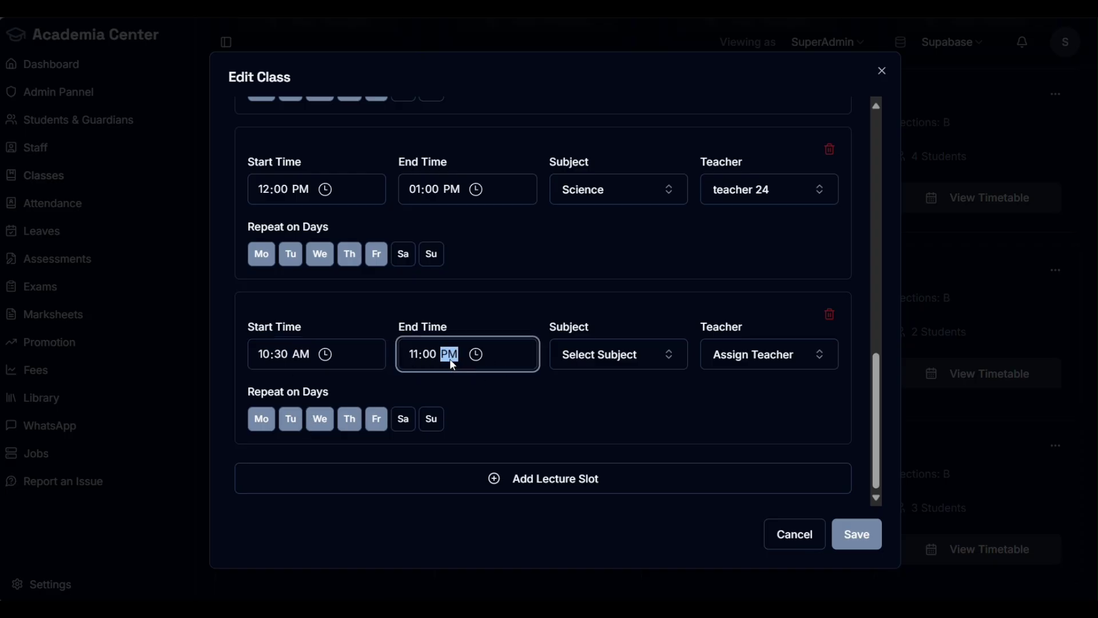
click(430, 360)
text(30)
Step: Make the new slot's subject English and assign it a teacher
click(642, 355)
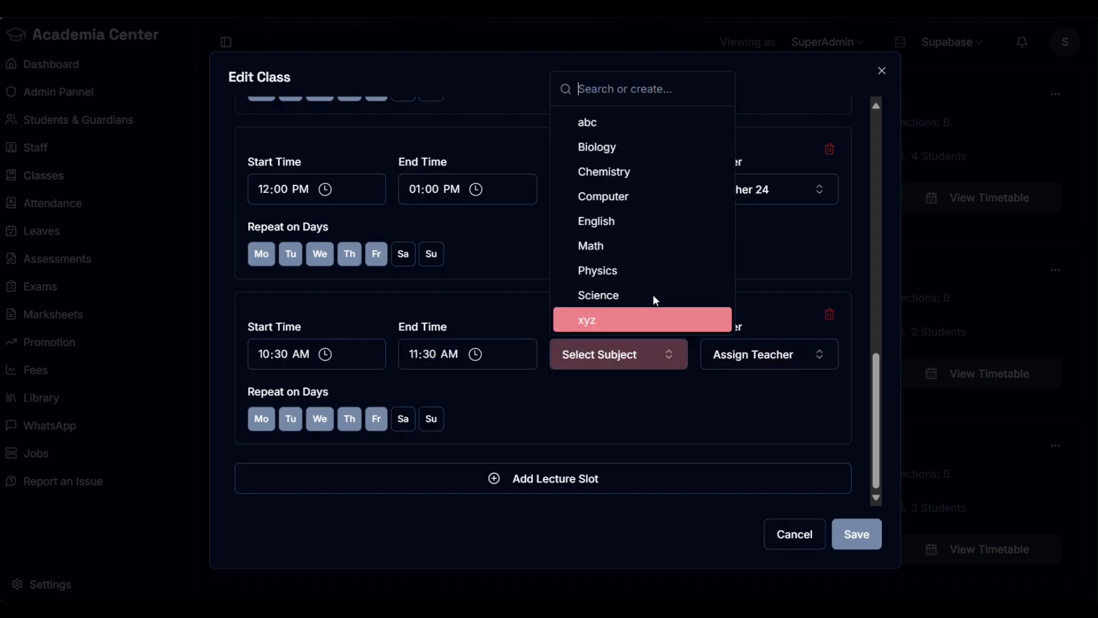
click(658, 228)
click(818, 368)
click(779, 127)
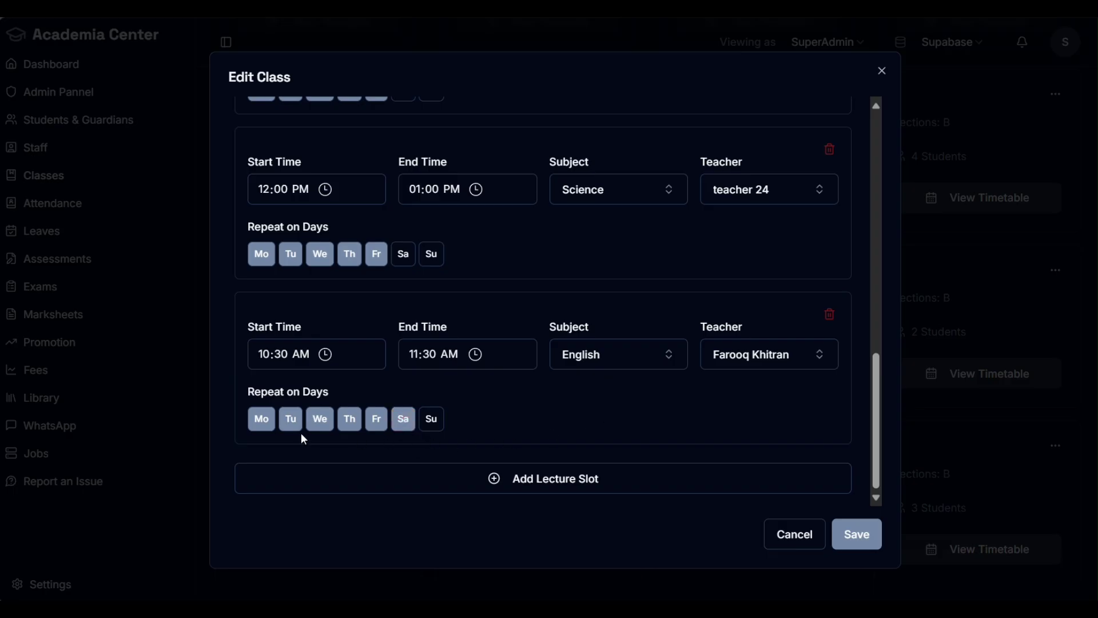
Step: Set the new slot to run Wednesday through Saturday and save class 10
click(290, 419)
click(263, 420)
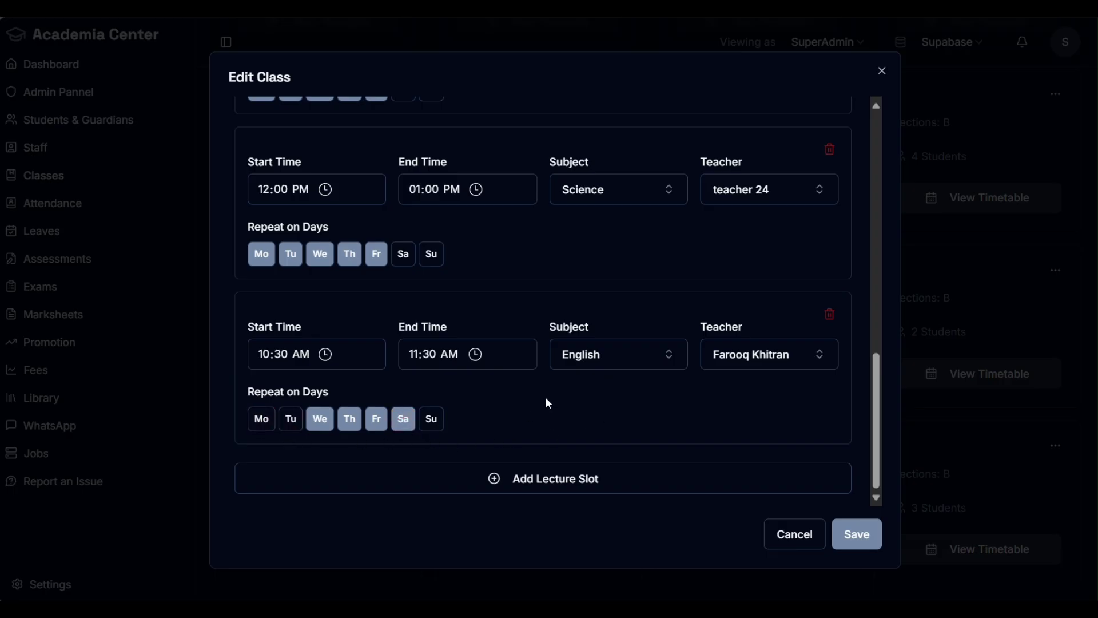
click(291, 419)
click(261, 418)
click(431, 418)
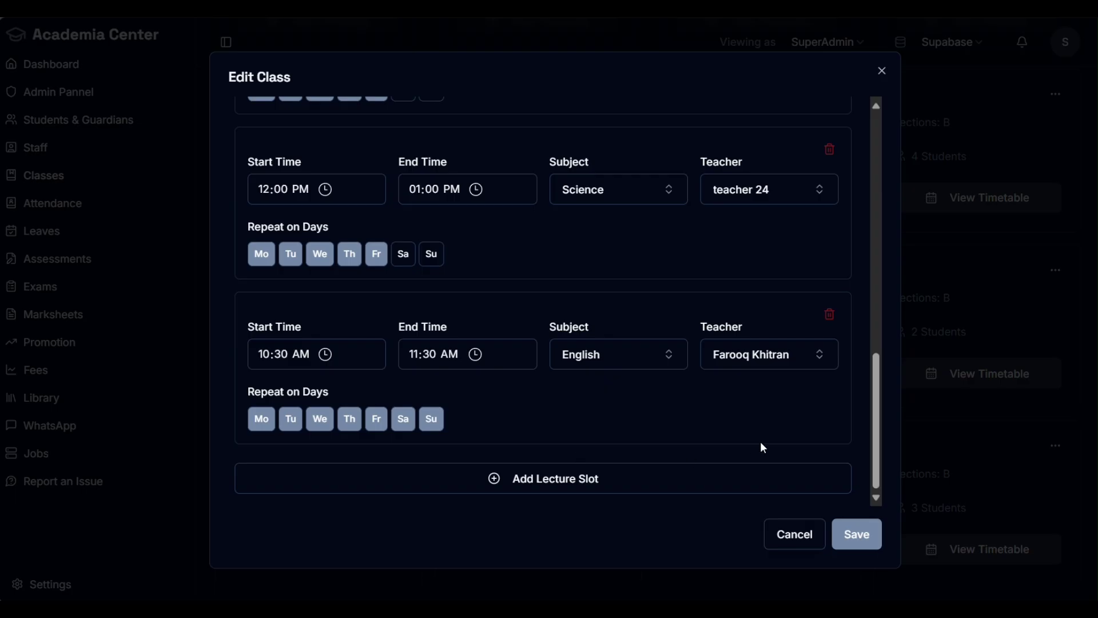
click(349, 421)
click(319, 421)
click(263, 422)
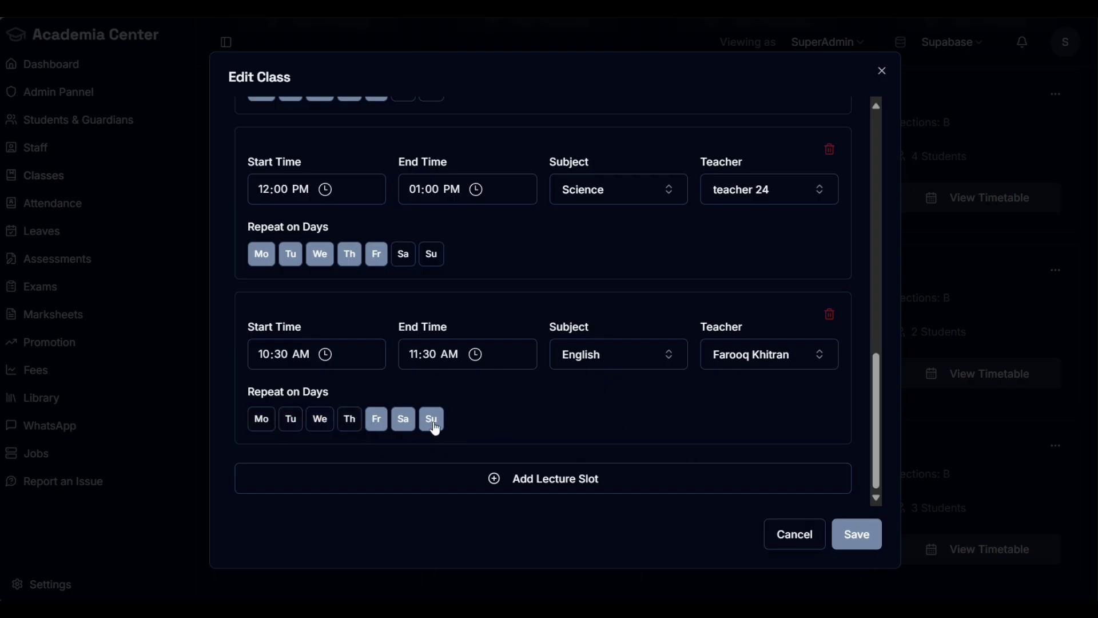
click(434, 424)
click(350, 423)
click(319, 423)
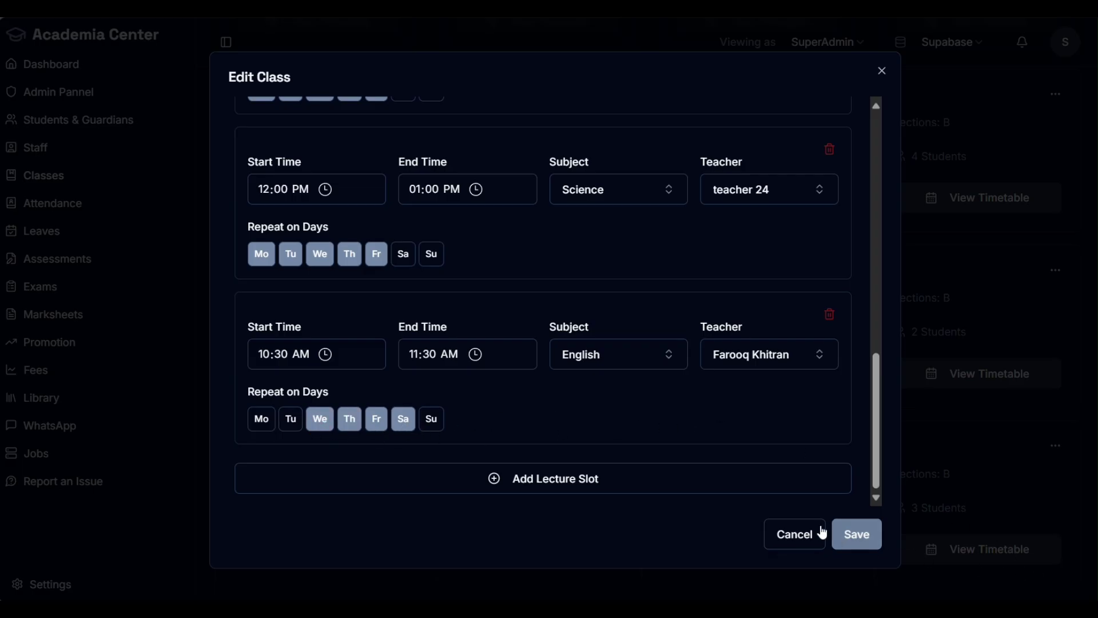
click(876, 534)
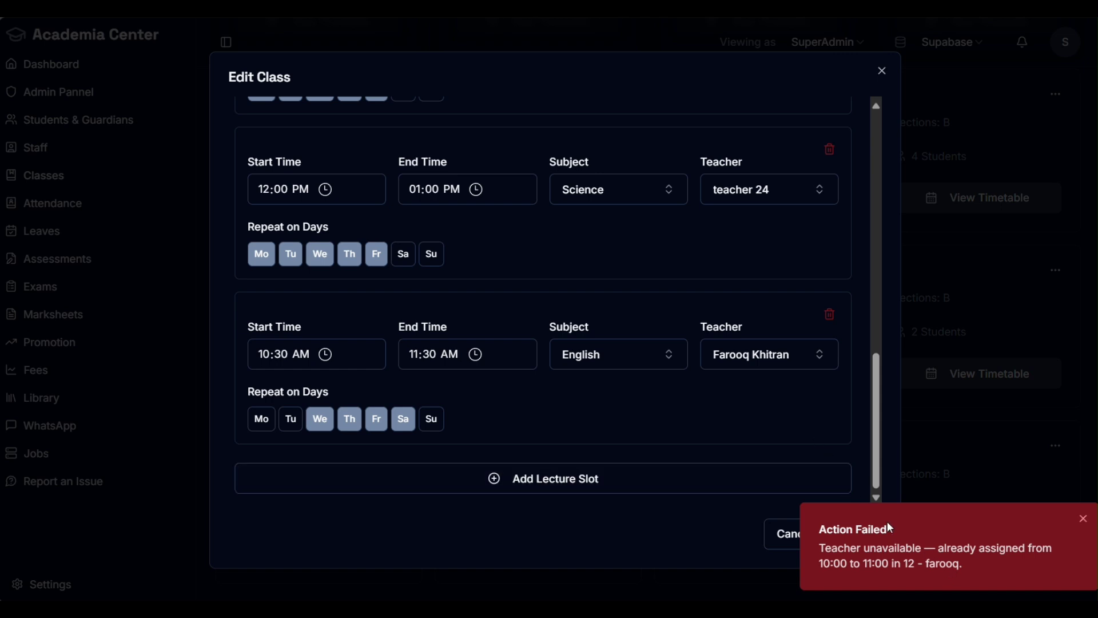
Step: Dismiss the teacher-unavailable error and cancel the class 10 edits
mouse_move(862, 527)
click(1083, 519)
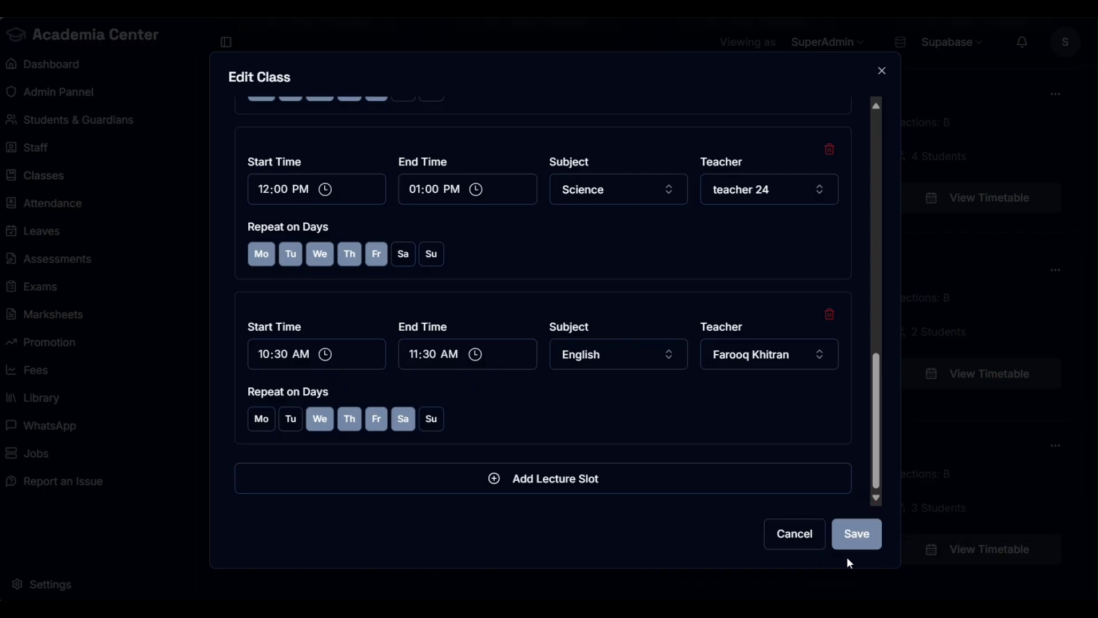
click(793, 538)
scroll(635, 360, up, 6)
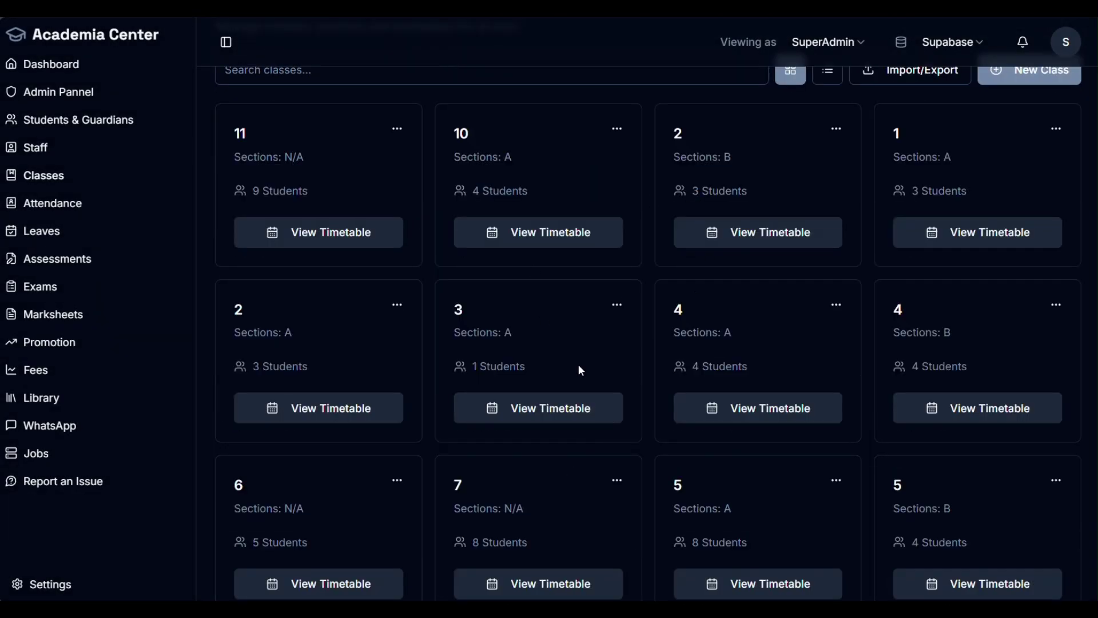
Step: Open class 12 for editing and look over its notification settings
scroll(767, 228, up, 2)
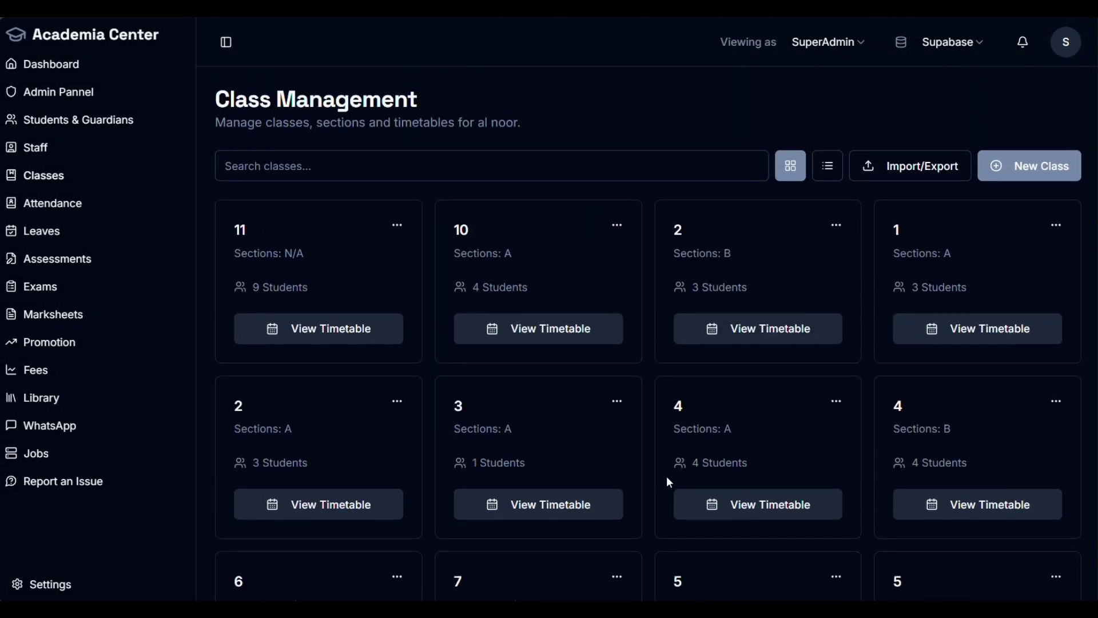
scroll(707, 406, down, 8)
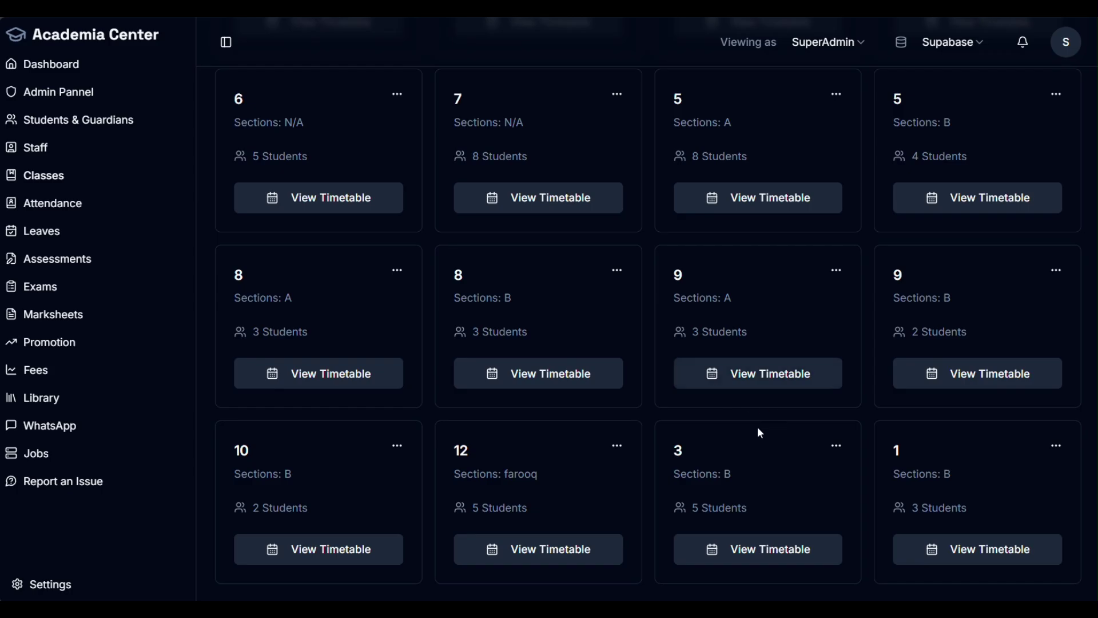
click(616, 446)
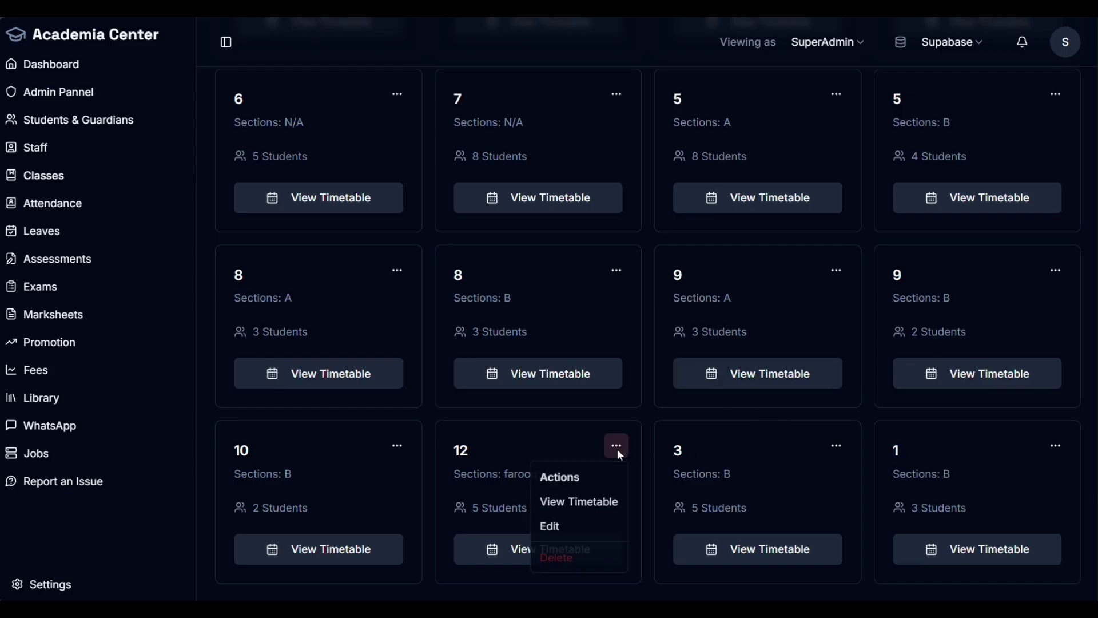
click(558, 527)
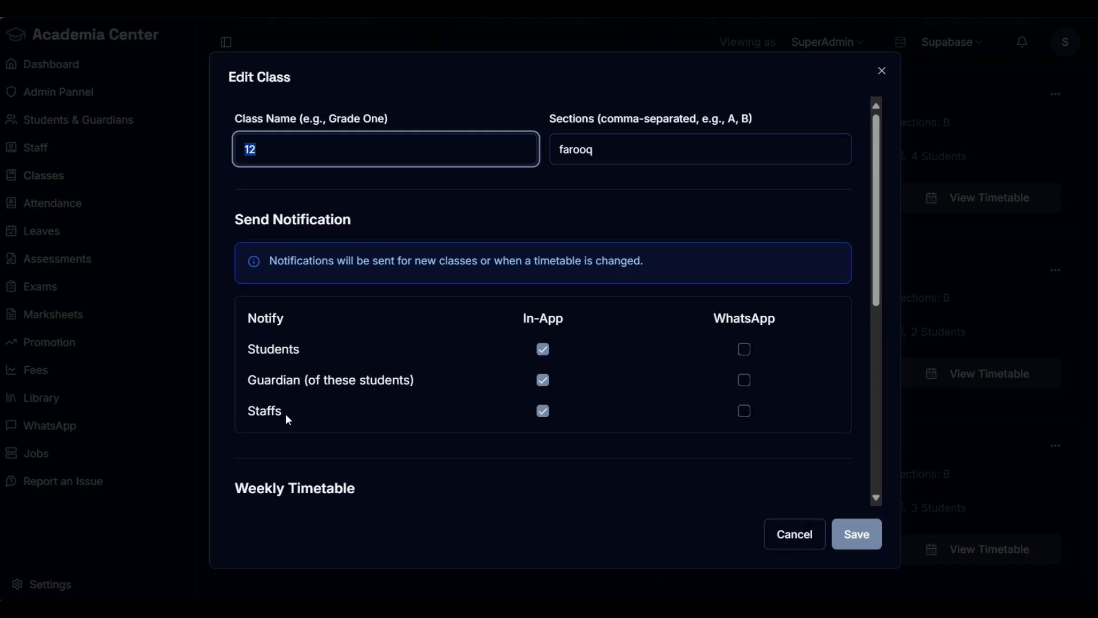
drag(284, 413, 252, 412)
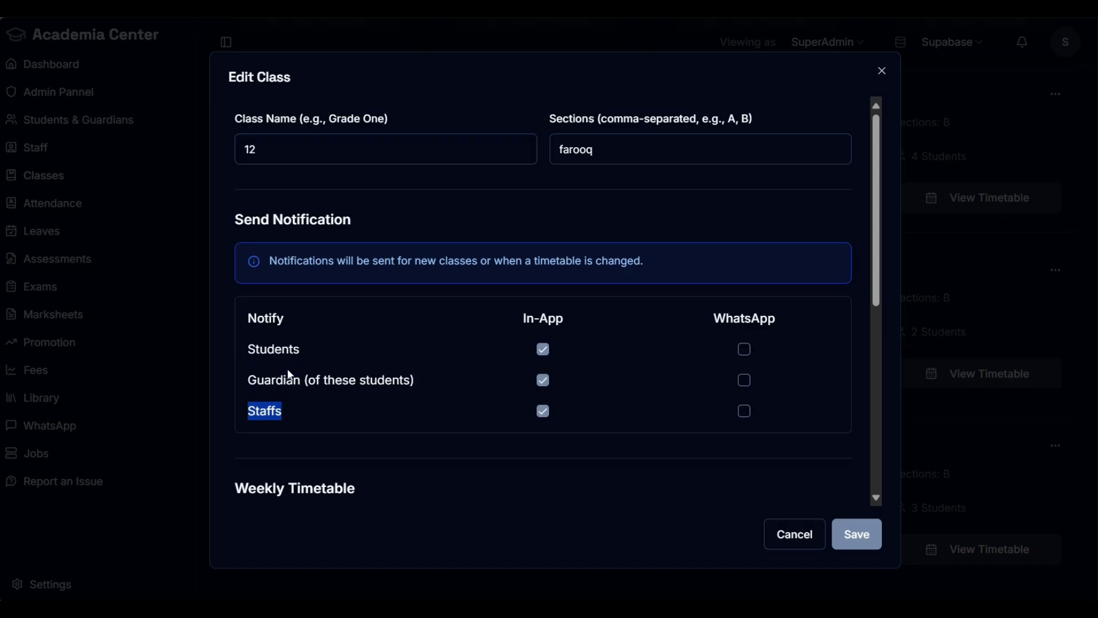
drag(420, 380, 291, 343)
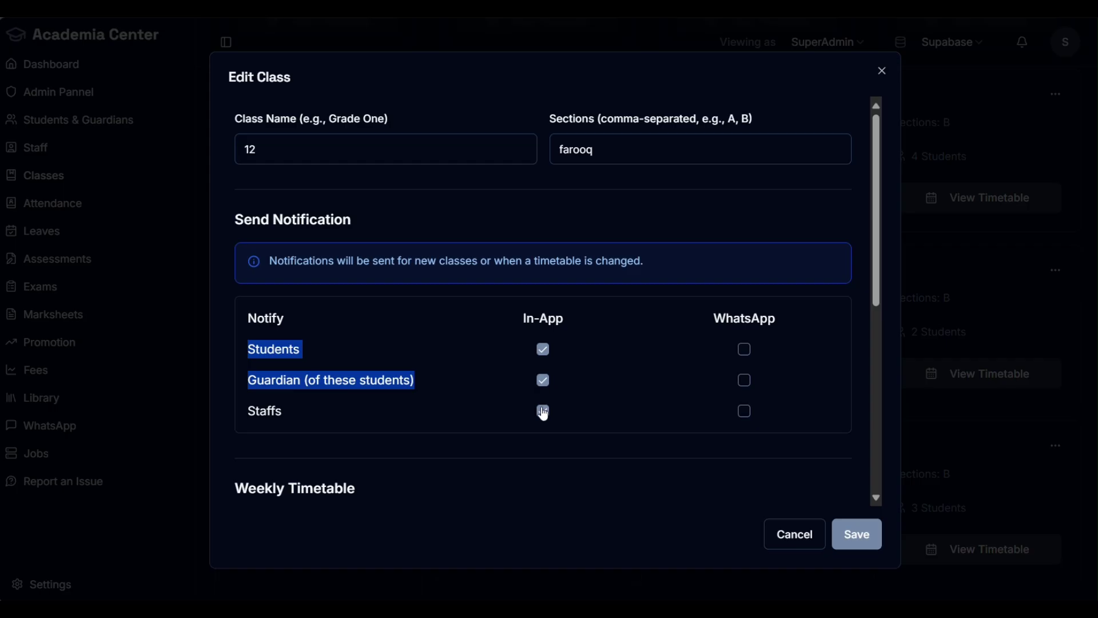
click(339, 414)
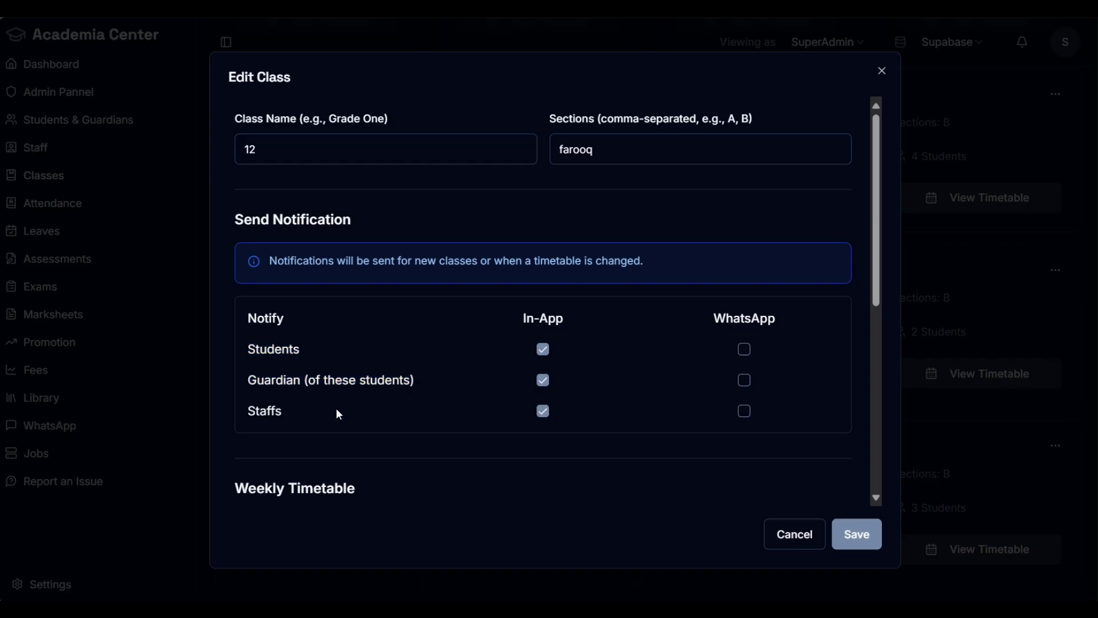
double_click(298, 416)
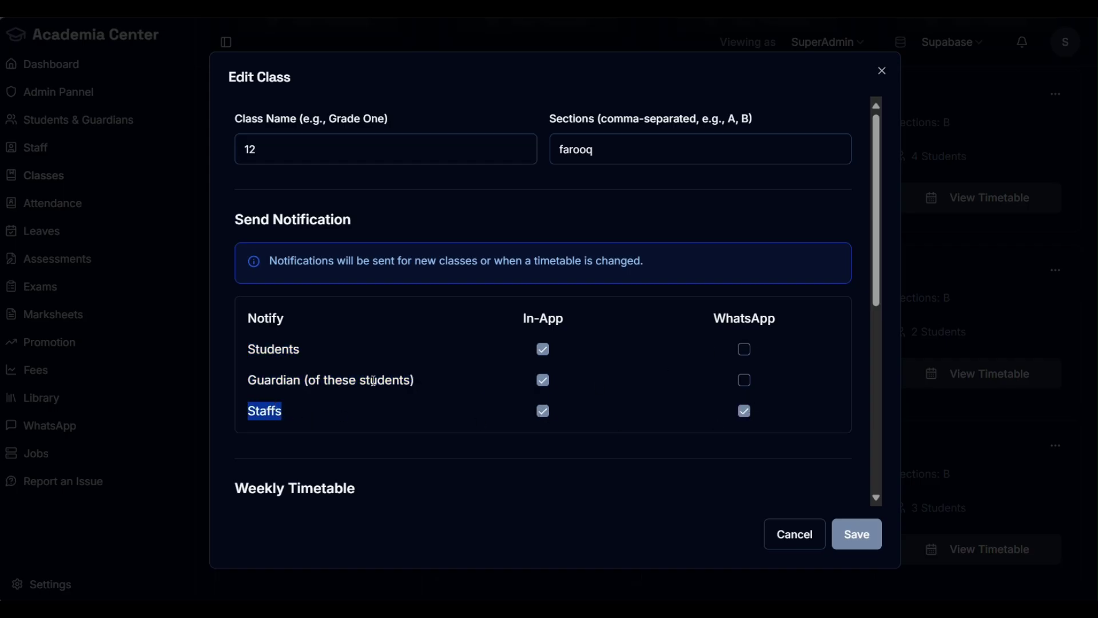
Step: Enable Guardian WhatsApp notifications and save class 12
click(746, 382)
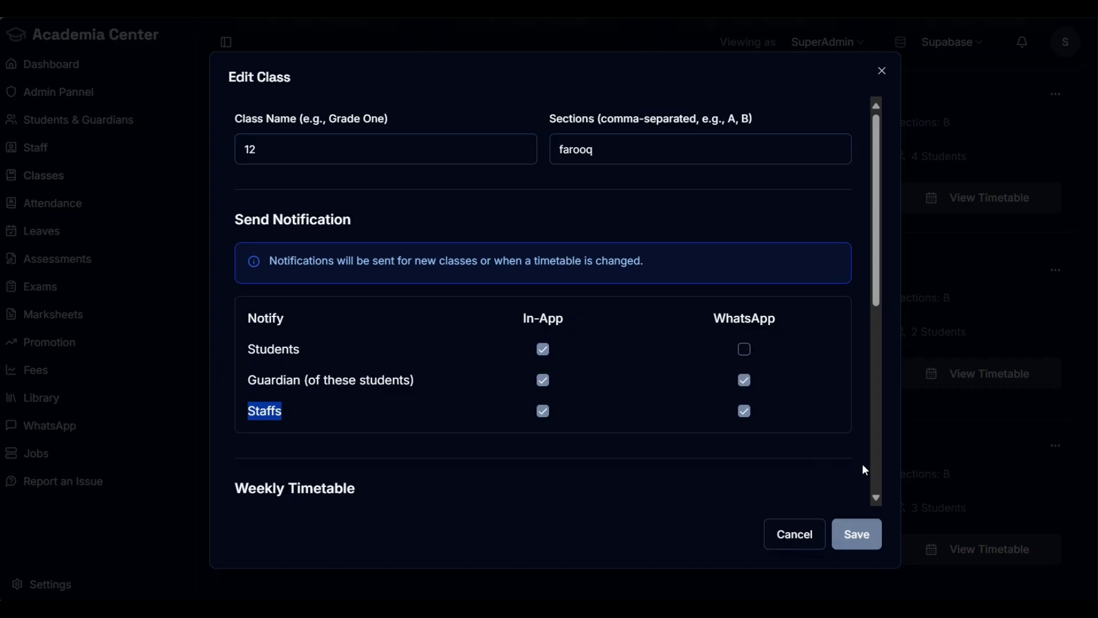
scroll(566, 431, down, 7)
click(796, 358)
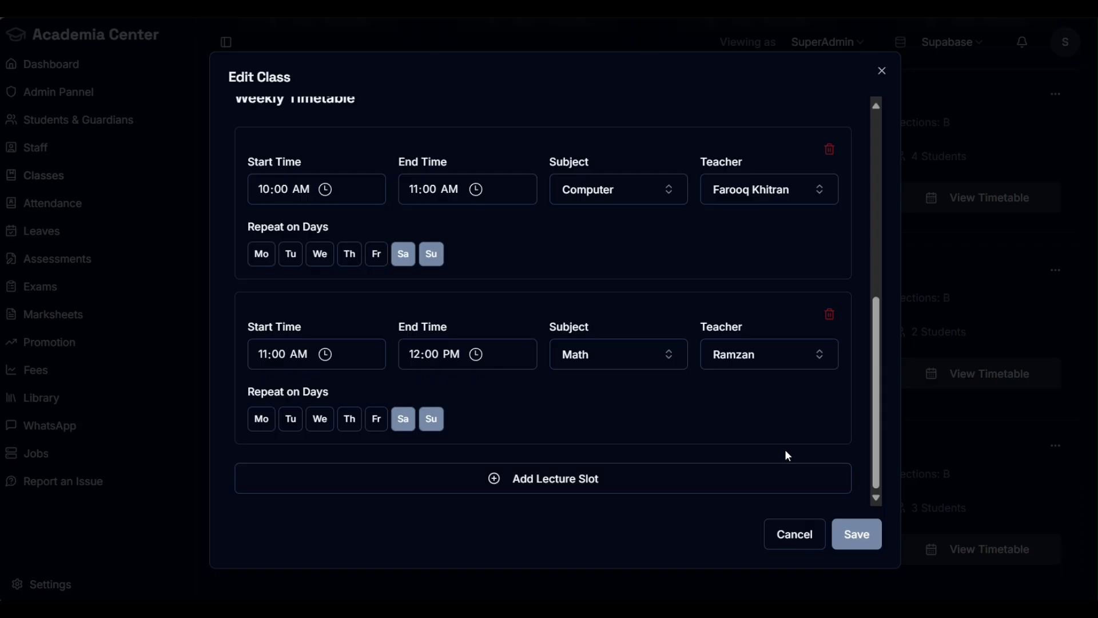
click(856, 534)
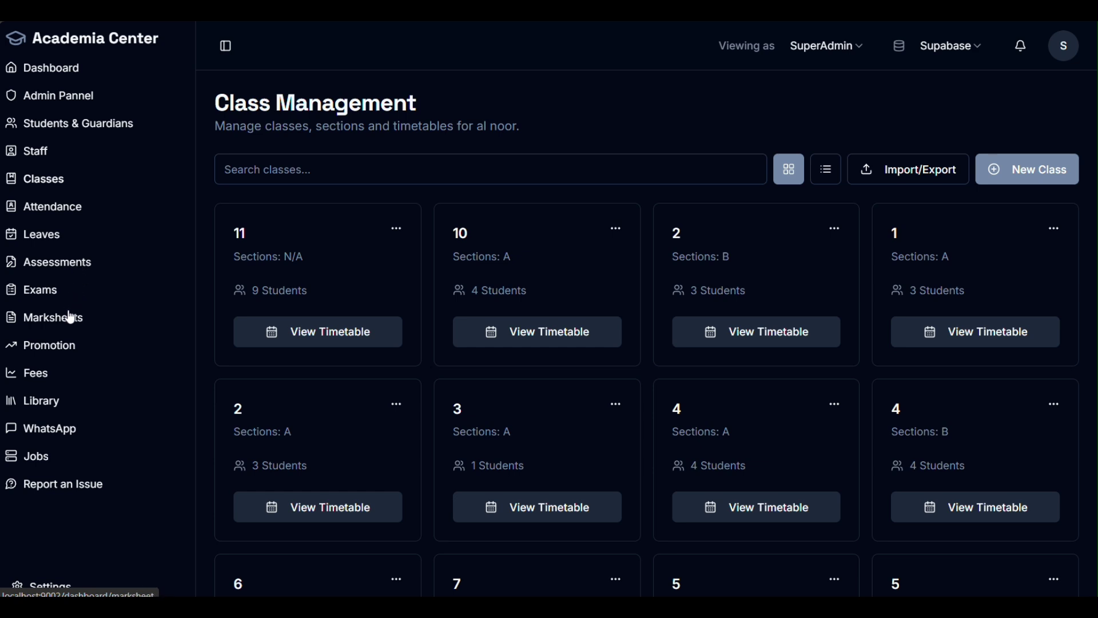
Step: Start a new exam on the Exams page with the newly created name 'terms'
click(40, 292)
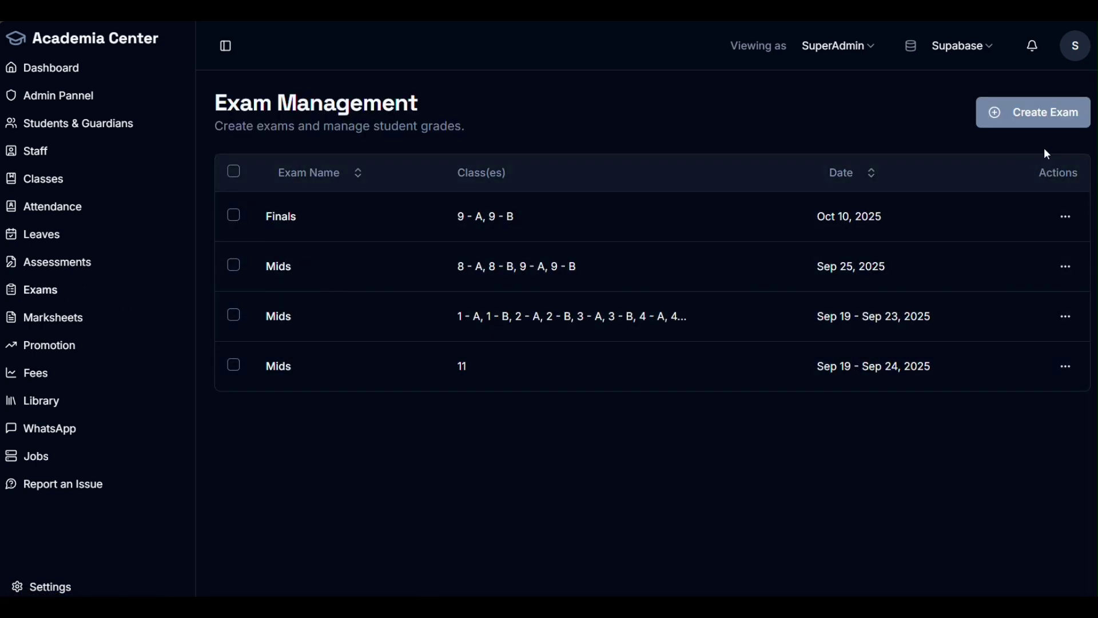
click(979, 121)
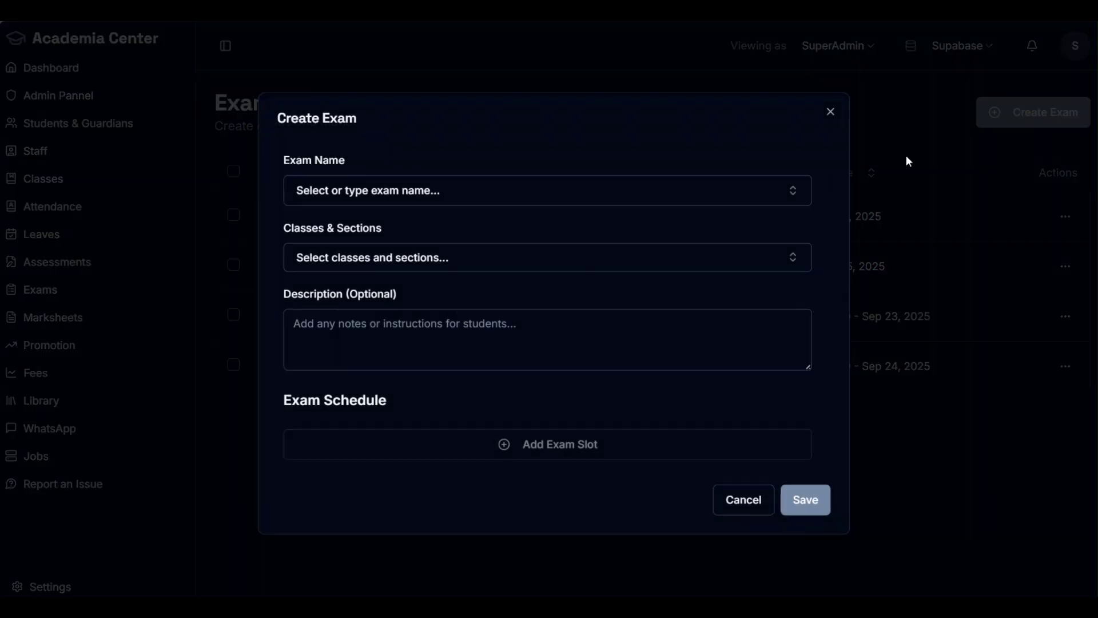
click(431, 204)
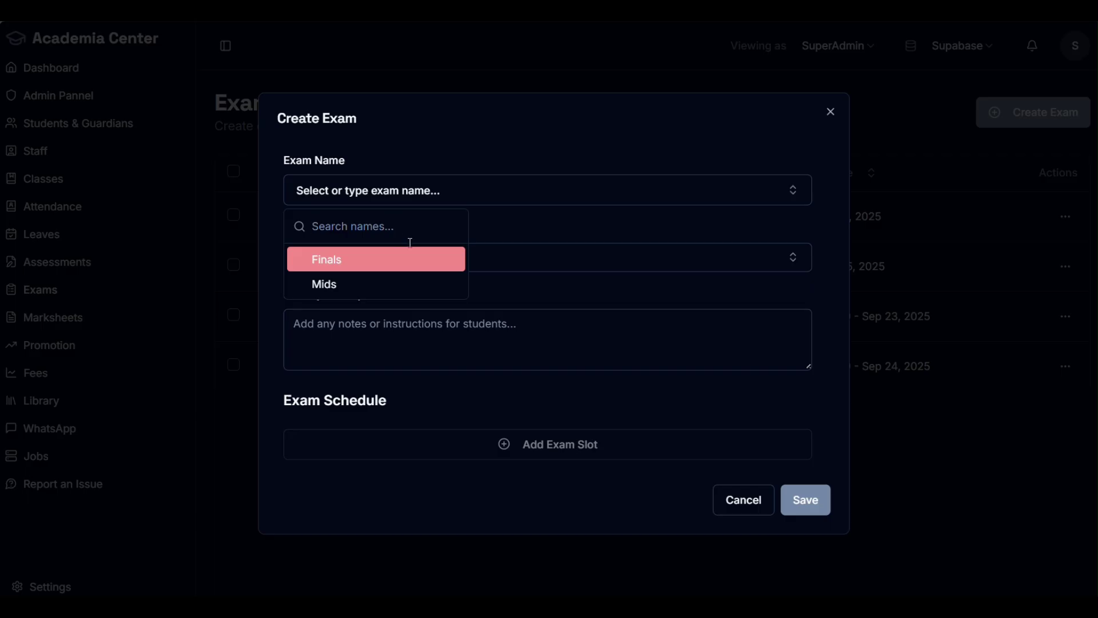
text(terms)
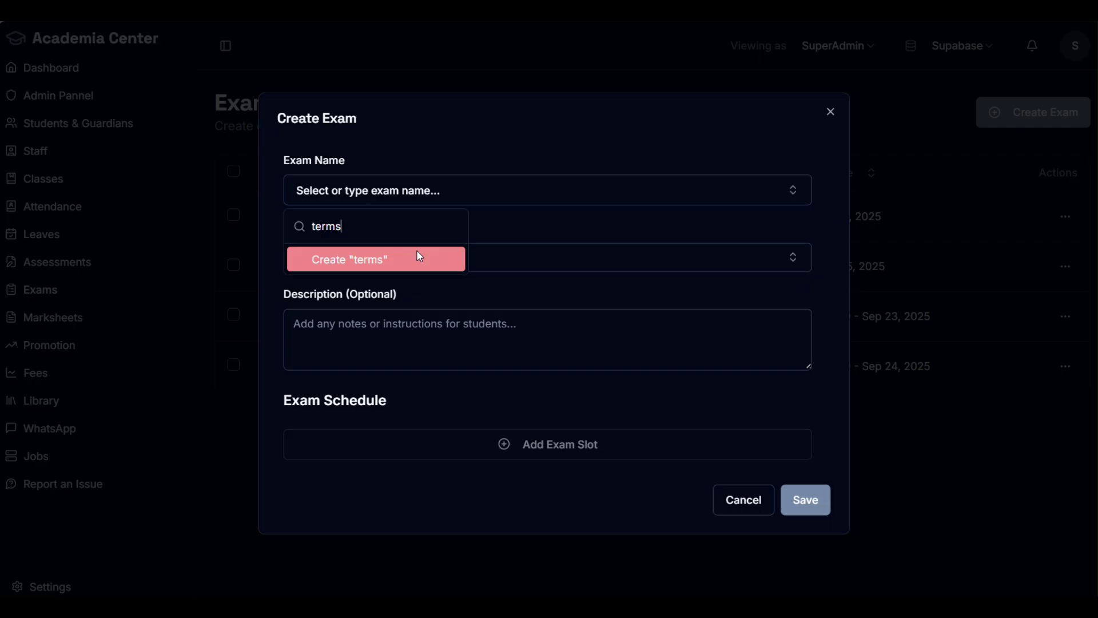
click(420, 258)
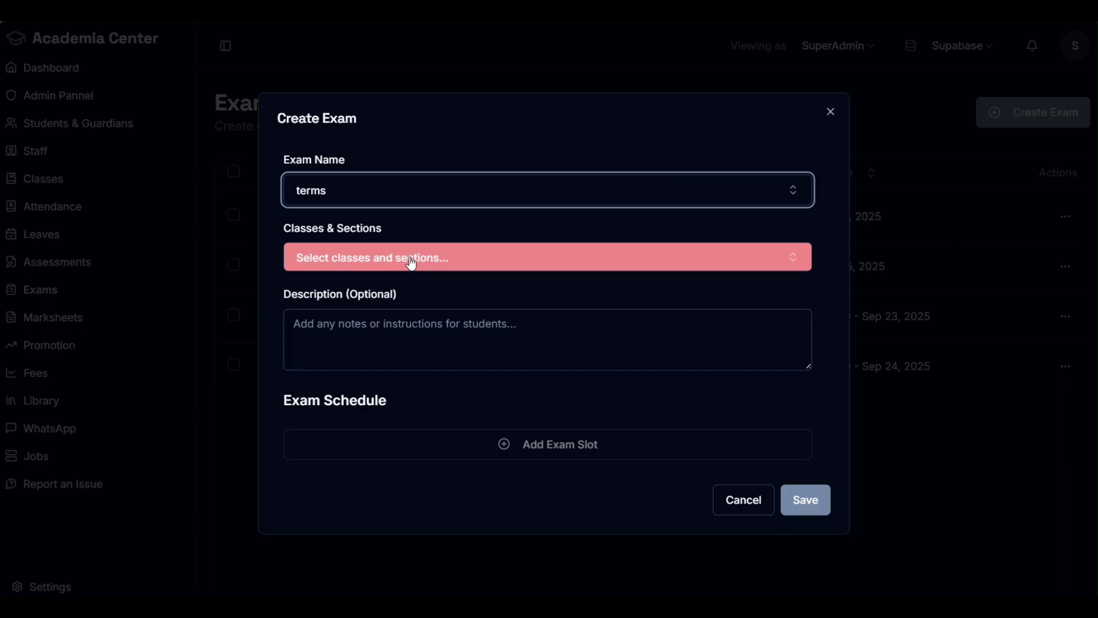
Step: Browse the class sections, briefly adding and removing 5 - B and 3 - B
click(481, 262)
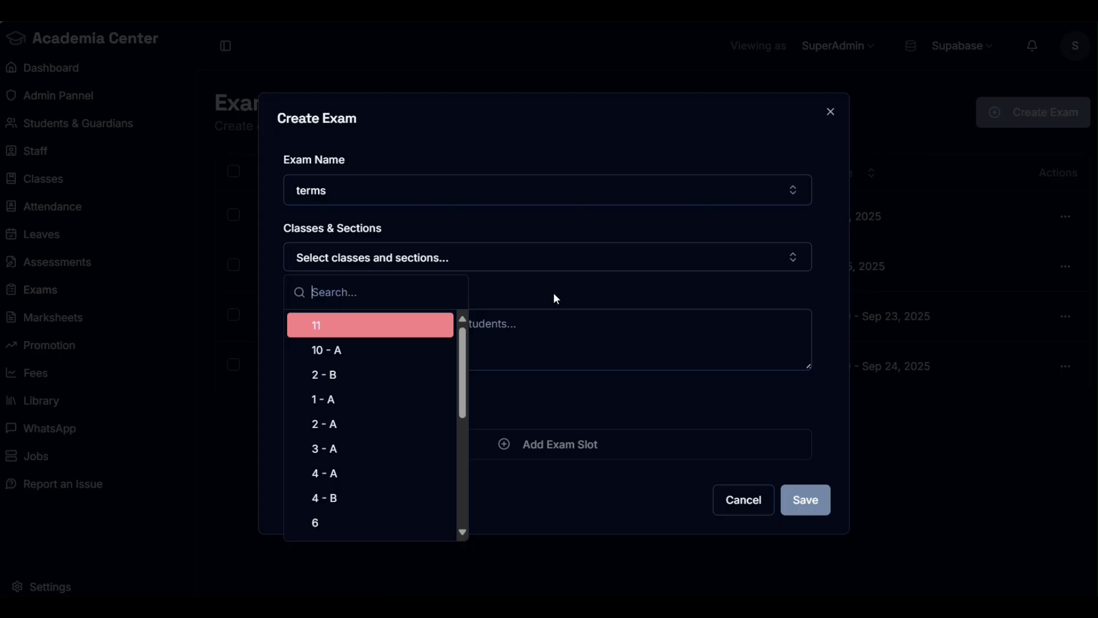
scroll(418, 392, down, 3)
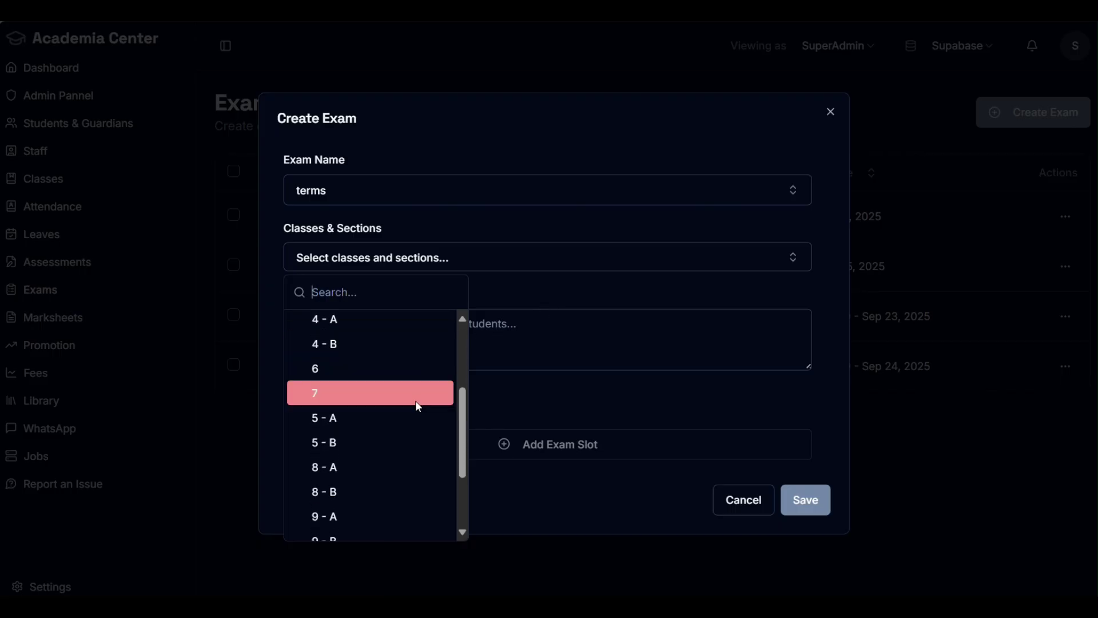
click(368, 441)
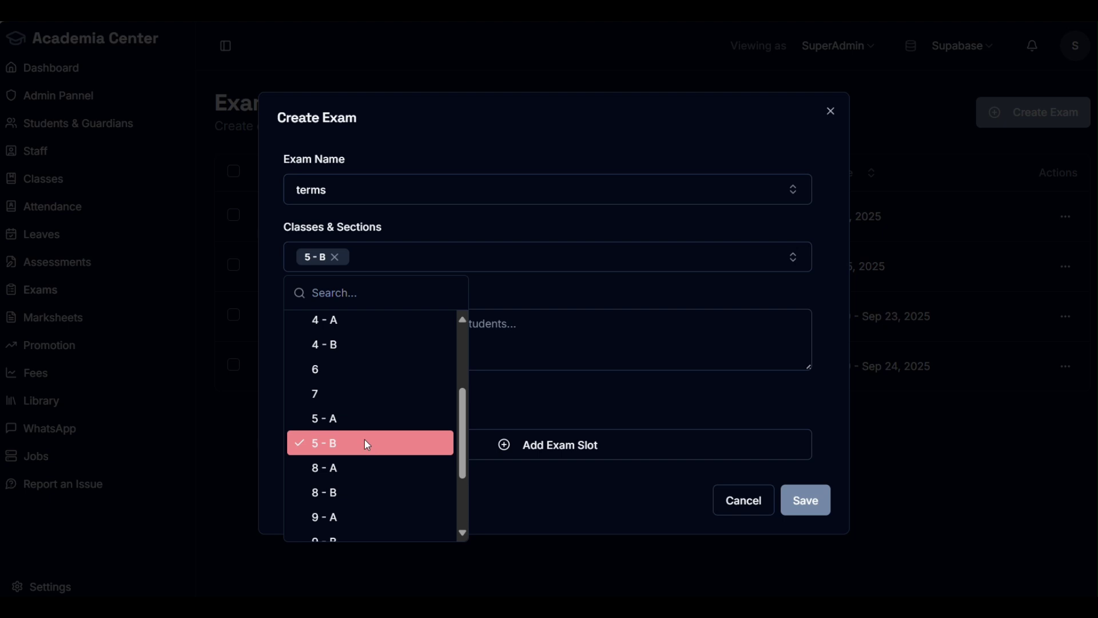
click(367, 444)
scroll(365, 452, down, 2)
click(359, 502)
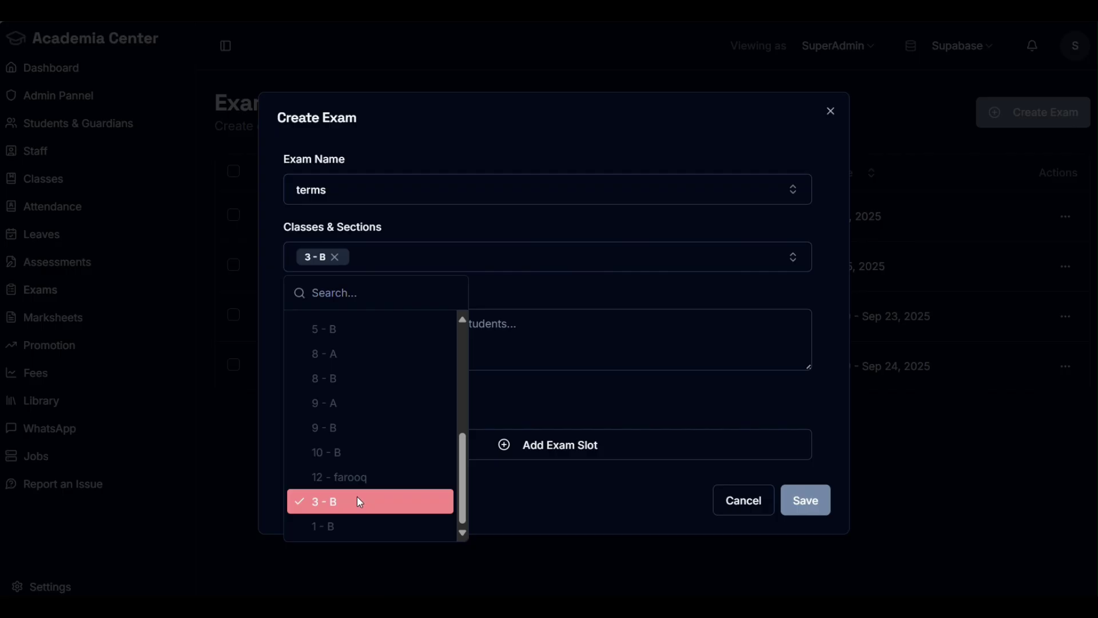
scroll(349, 475, up, 4)
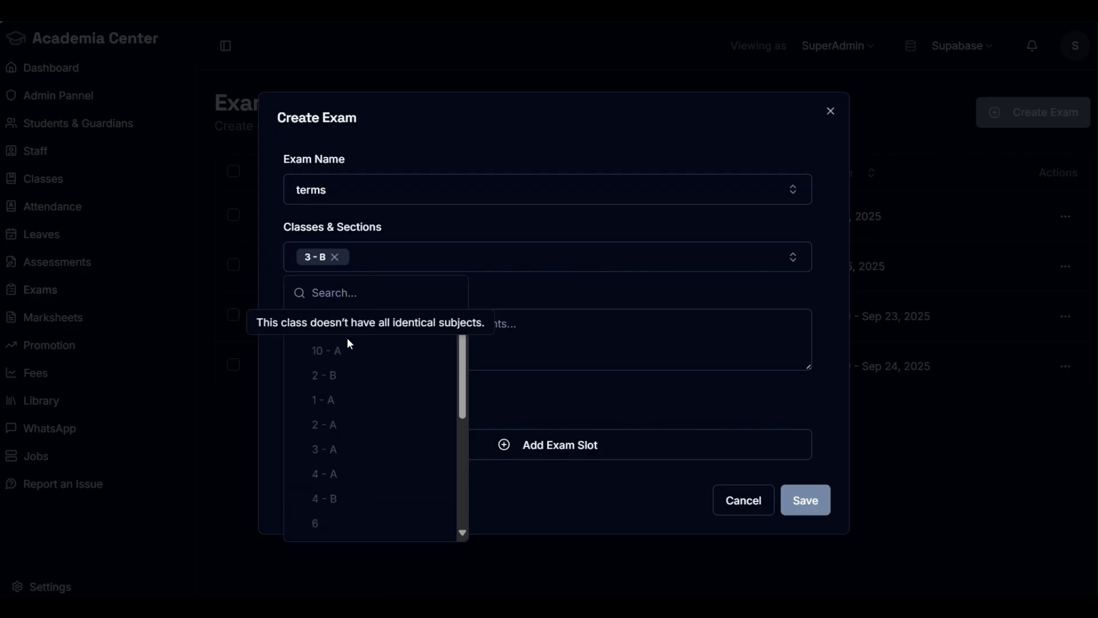
scroll(381, 514, down, 4)
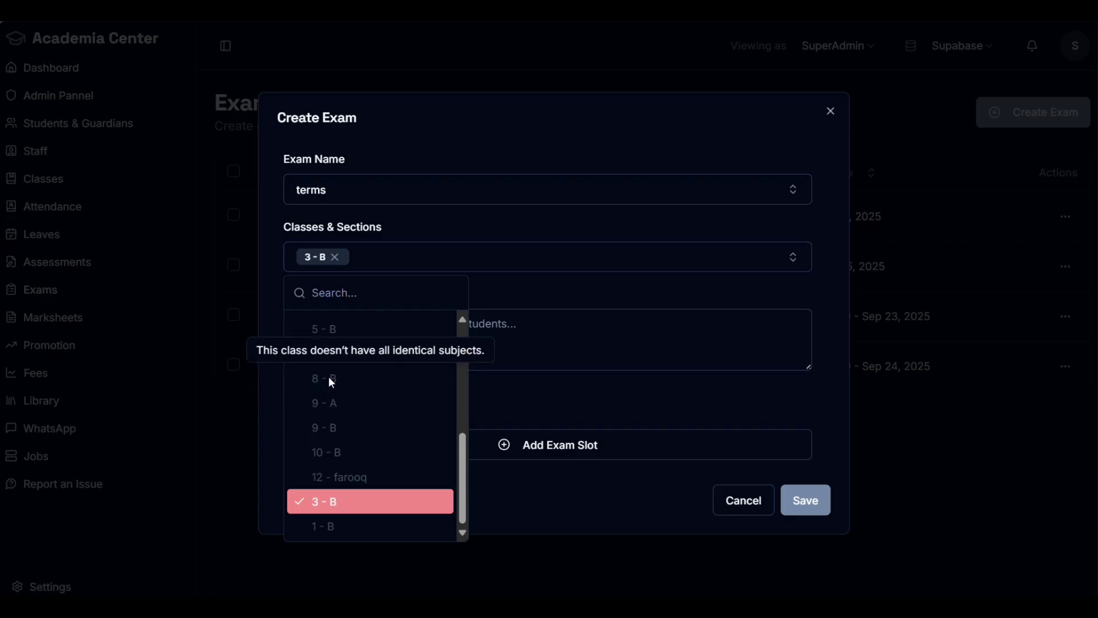
click(336, 500)
scroll(343, 435, up, 3)
scroll(355, 407, up, 3)
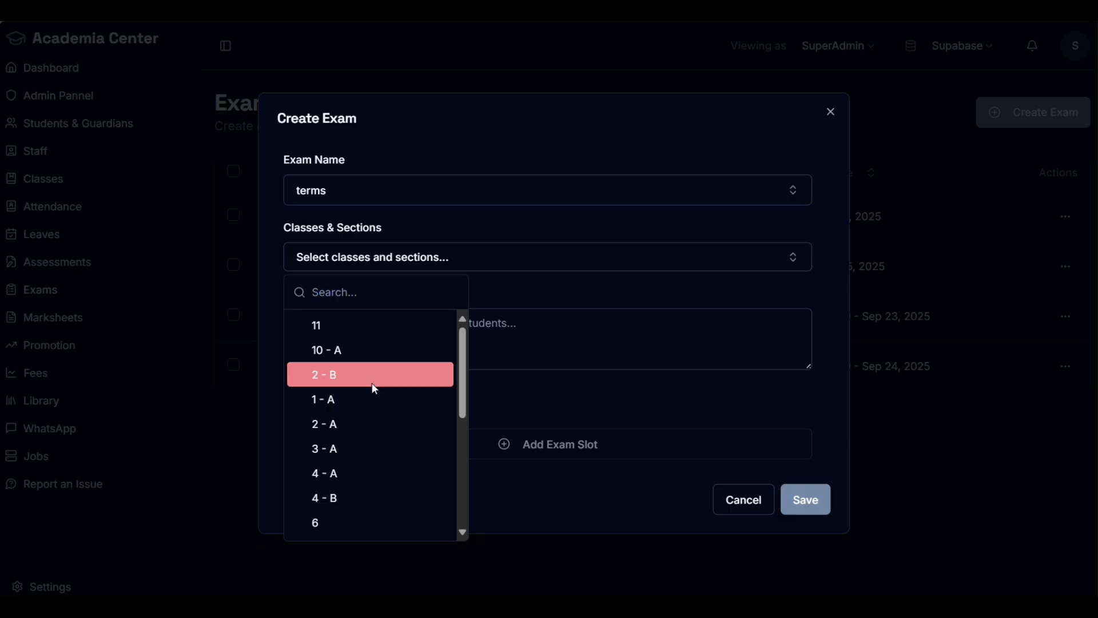
Step: Select classes 1 - A, 2 - A, 3 - A and 4 - A for the exam
click(363, 404)
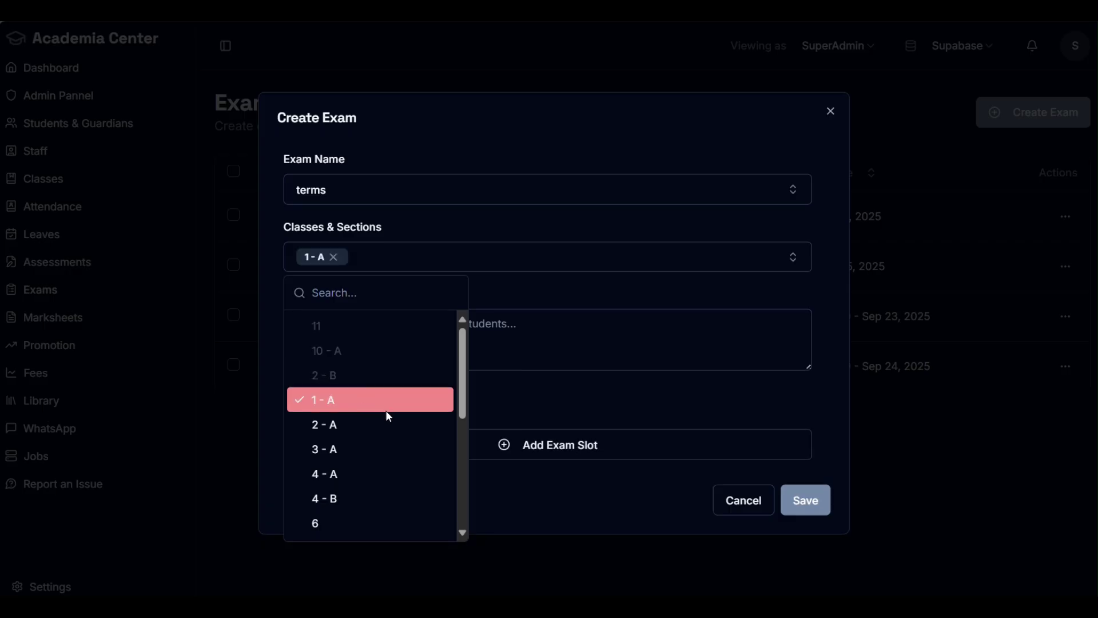
click(375, 423)
click(371, 448)
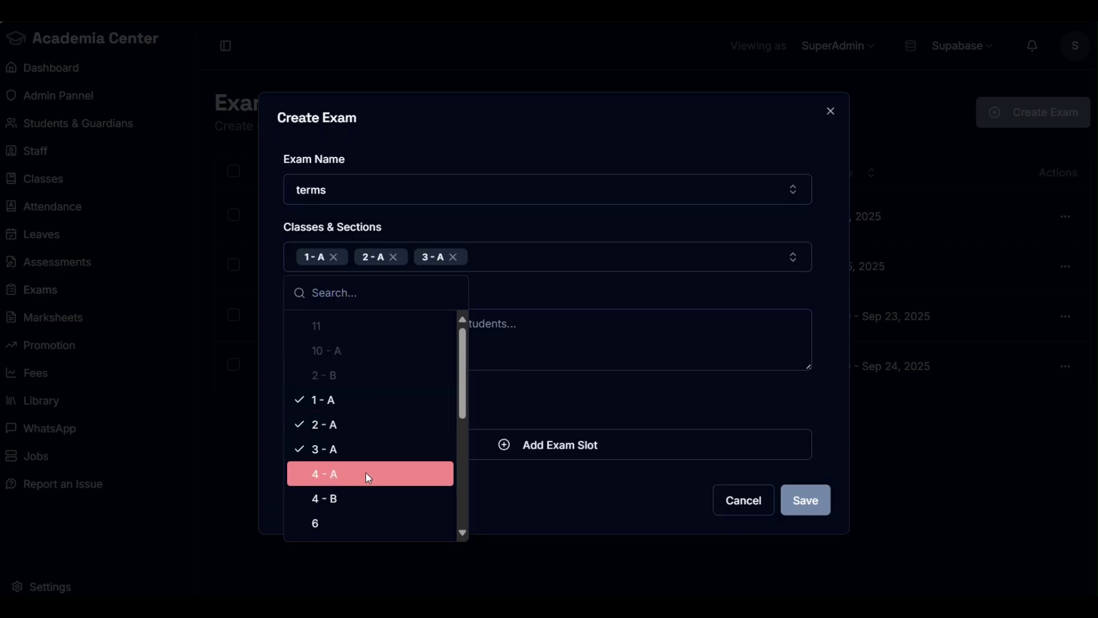
click(365, 472)
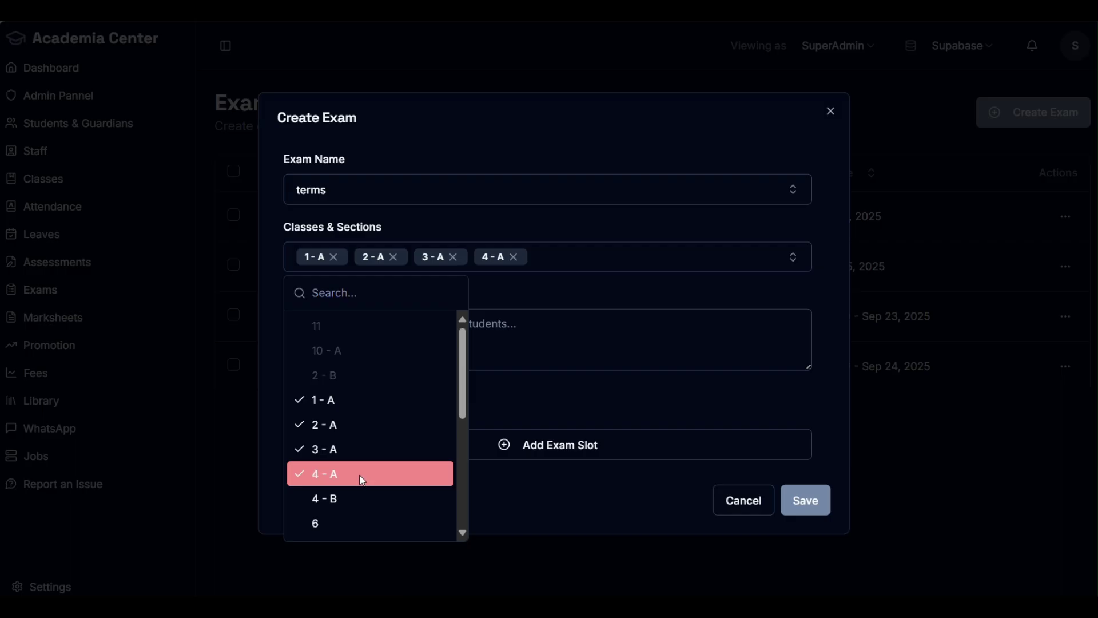
scroll(362, 432, down, 5)
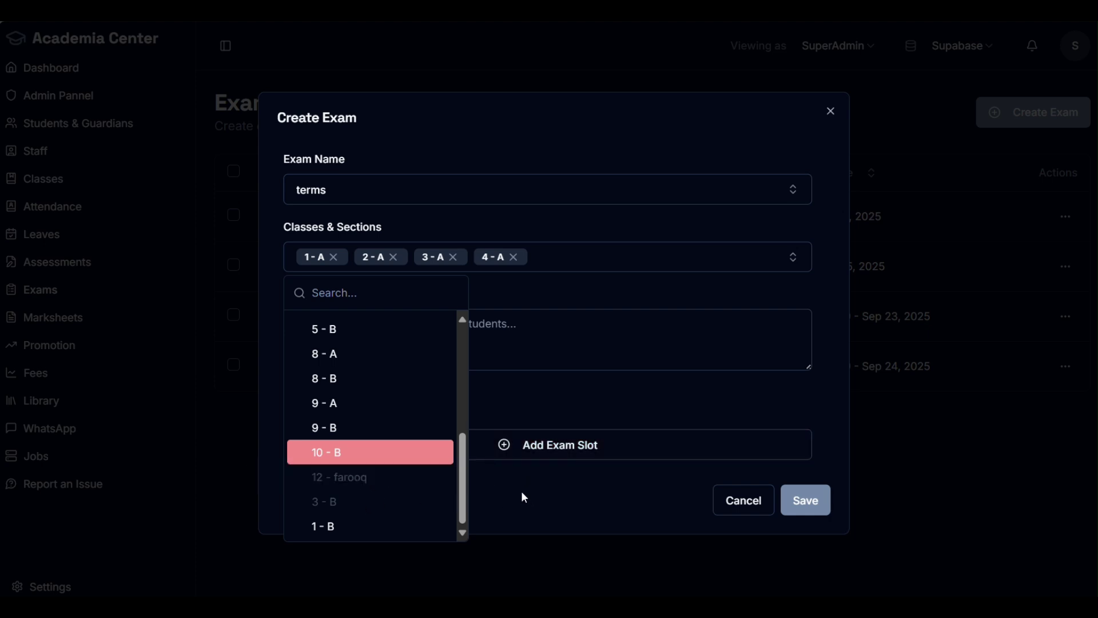
scroll(374, 479, up, 5)
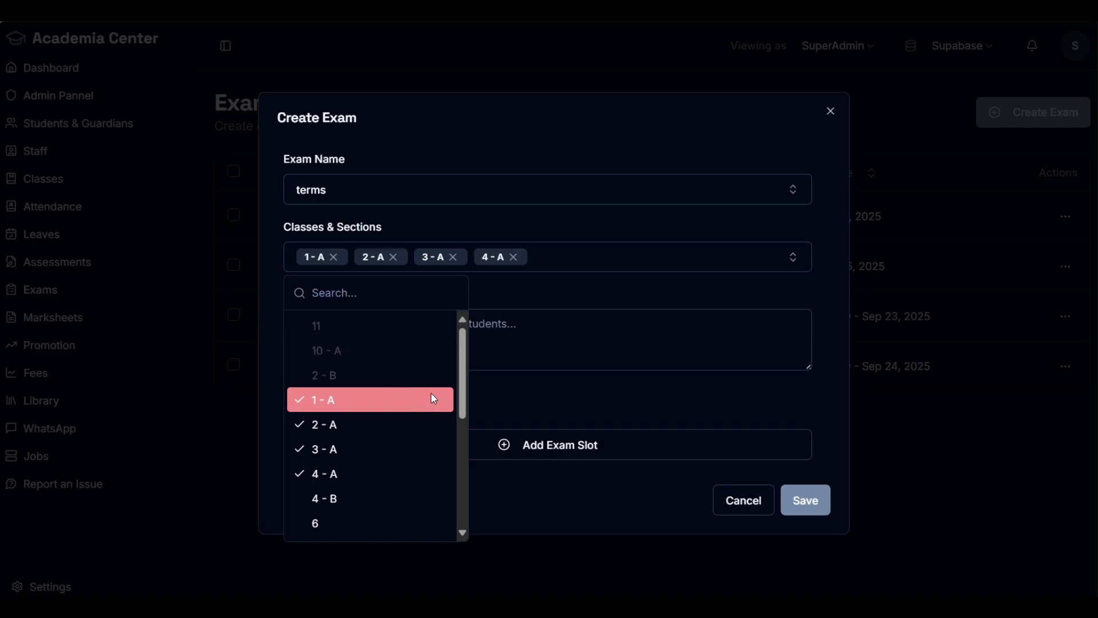
click(551, 383)
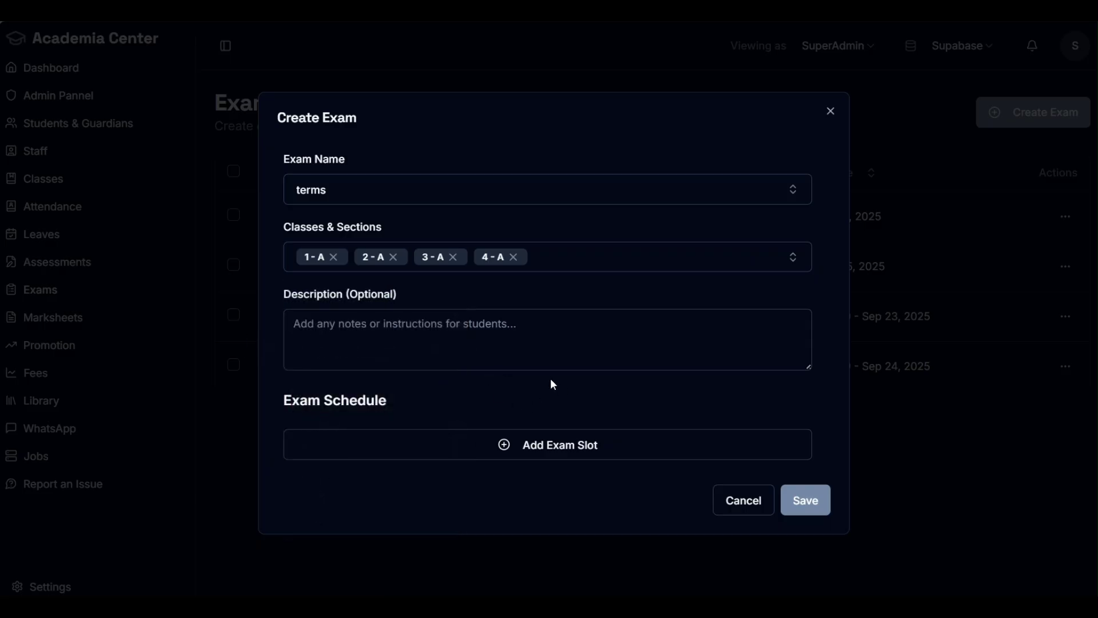
Step: Add a first exam slot running from 01:15 to 02:11 PM
click(415, 338)
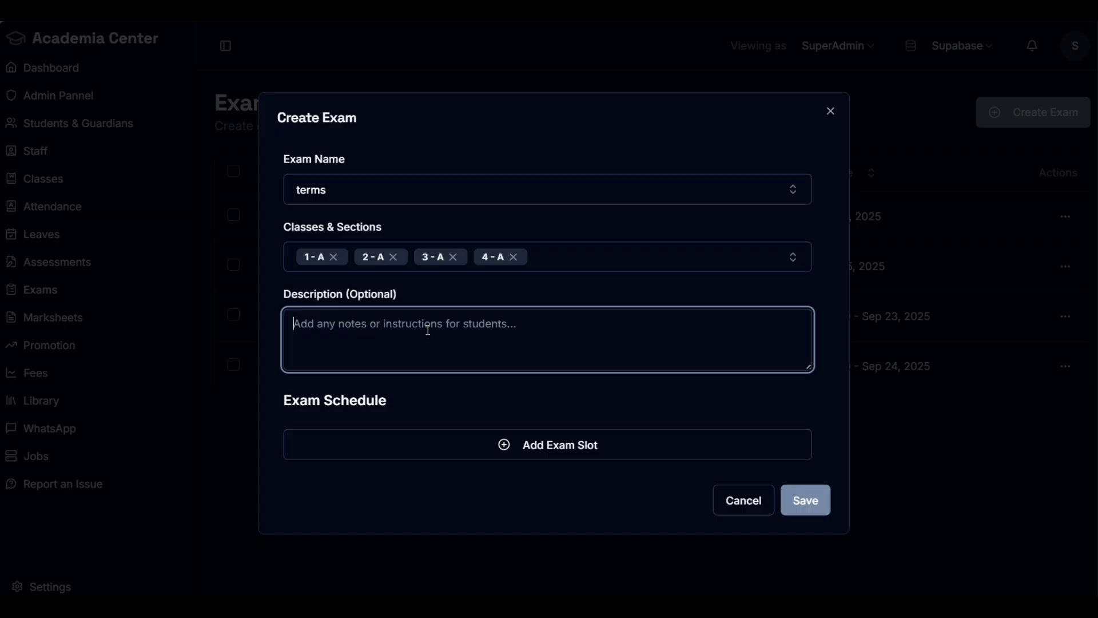
click(527, 445)
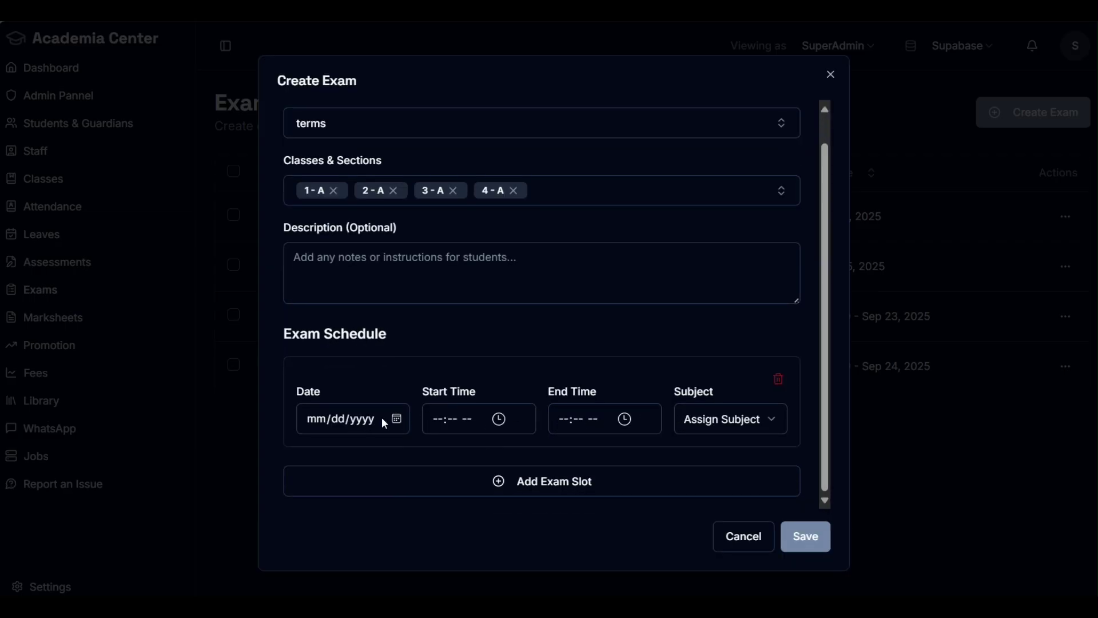
click(477, 426)
click(446, 330)
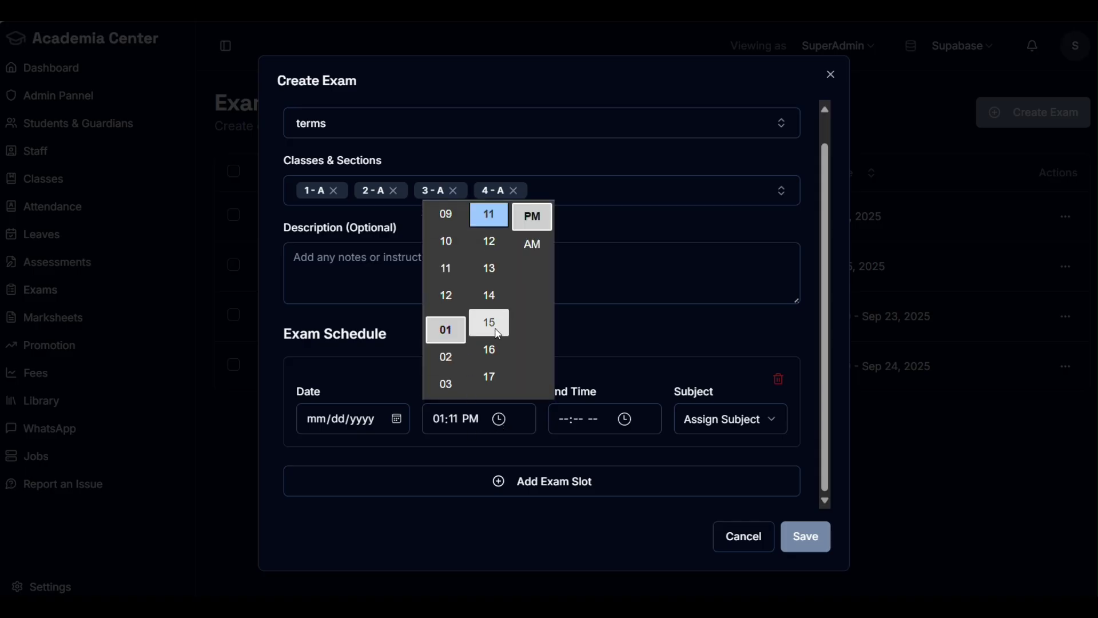
click(489, 322)
click(608, 419)
click(572, 357)
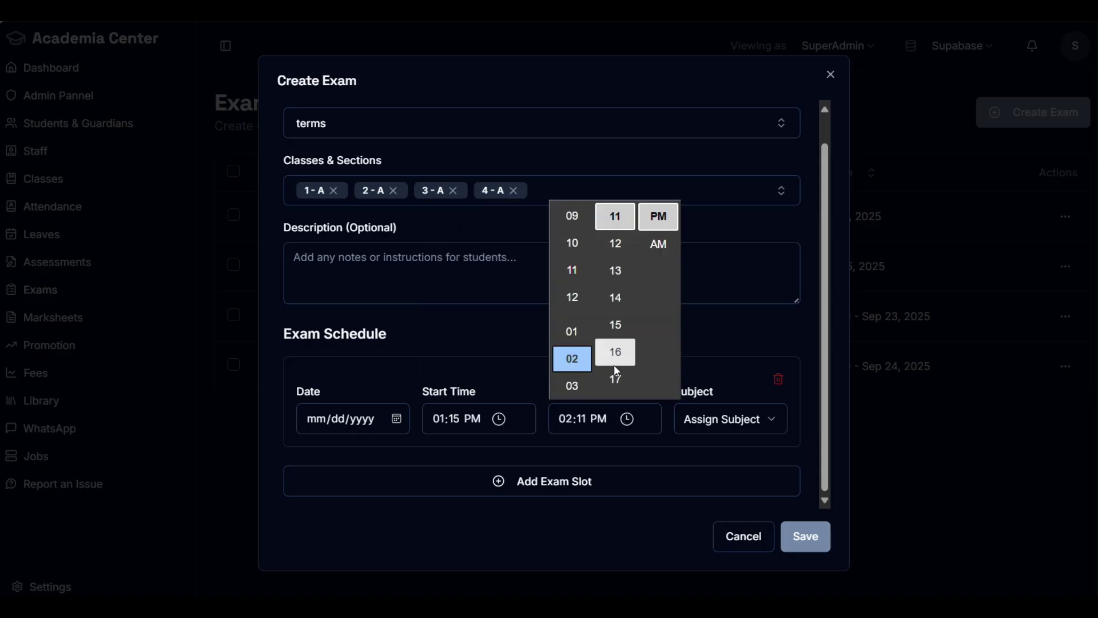
click(705, 442)
Step: Add a second slot, giving English to the first slot and Math to the second
click(744, 426)
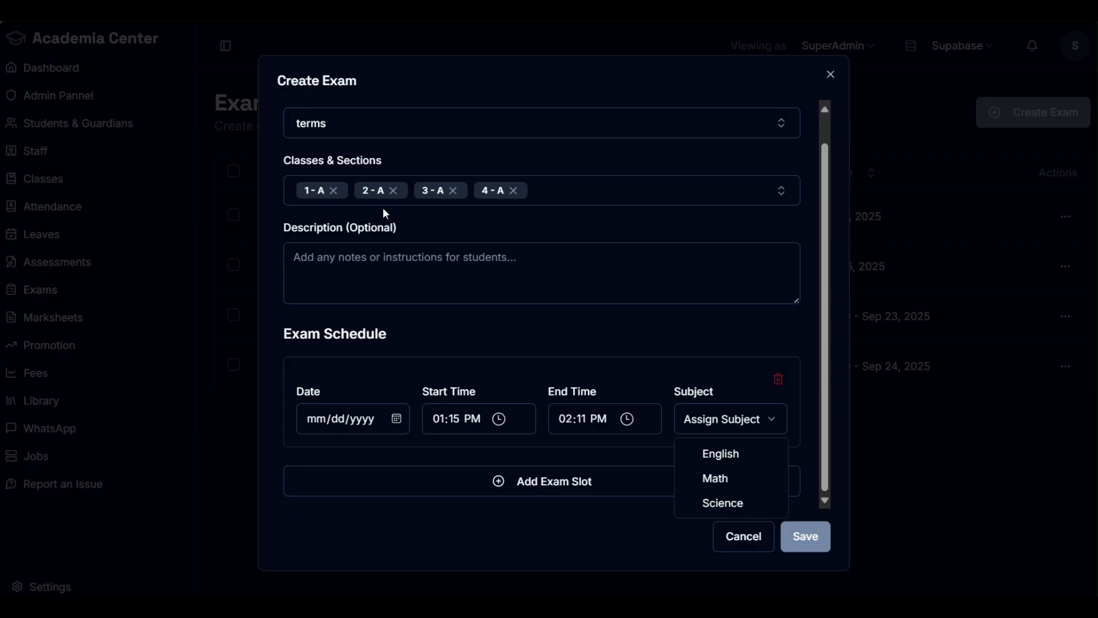
click(568, 486)
click(564, 485)
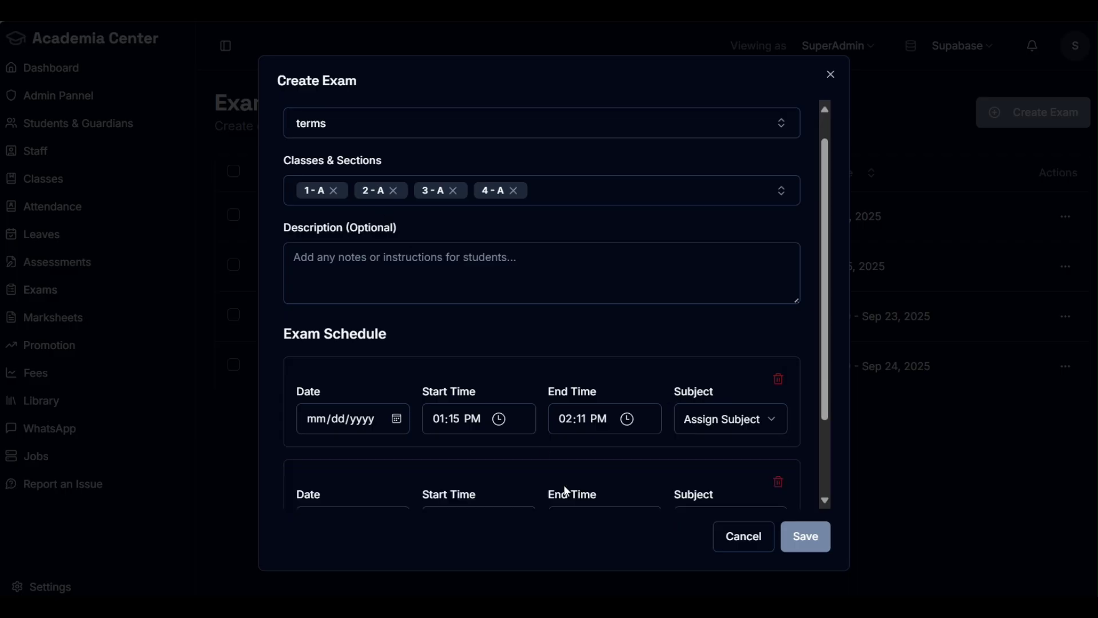
scroll(582, 466, down, 2)
click(740, 316)
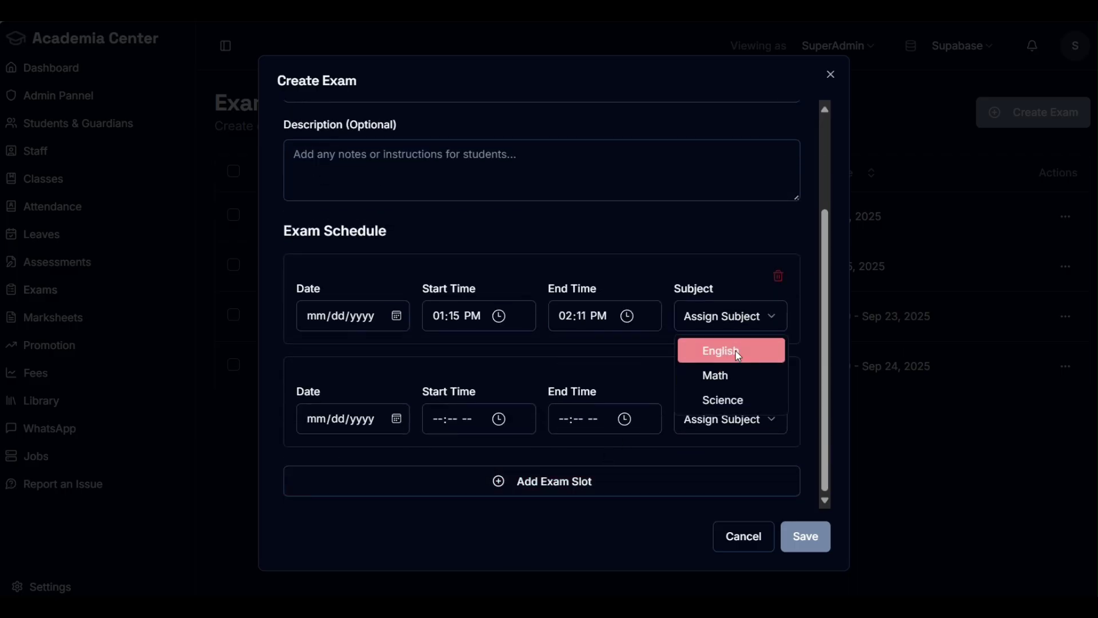
click(735, 352)
click(739, 422)
click(718, 478)
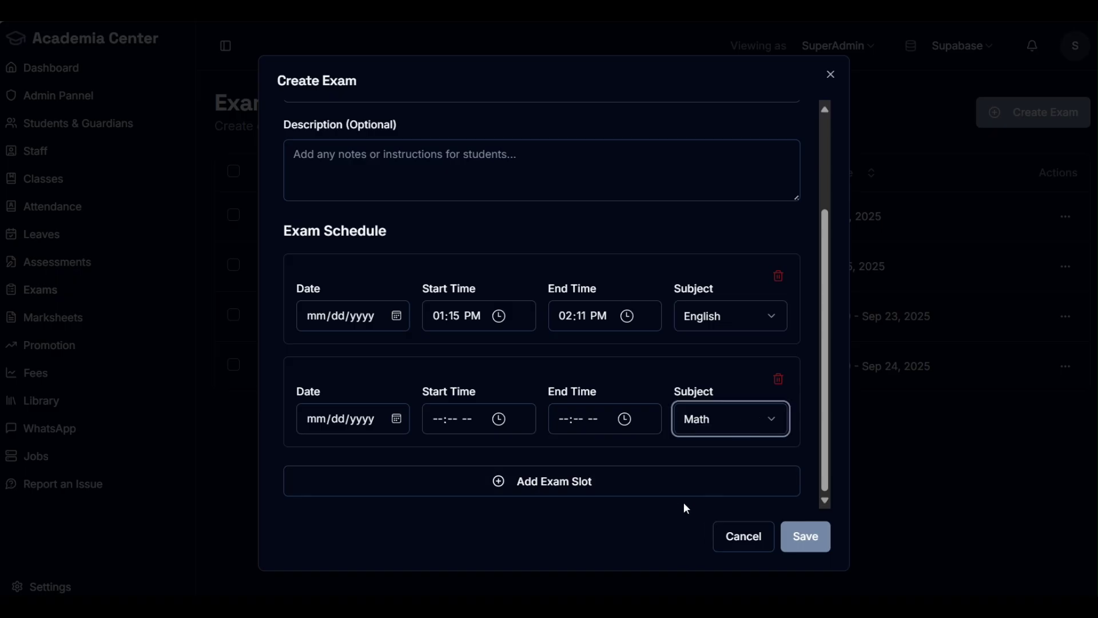
Step: Add a third slot with Science, then cancel the new exam
click(710, 485)
scroll(710, 490, down, 2)
click(741, 420)
click(708, 500)
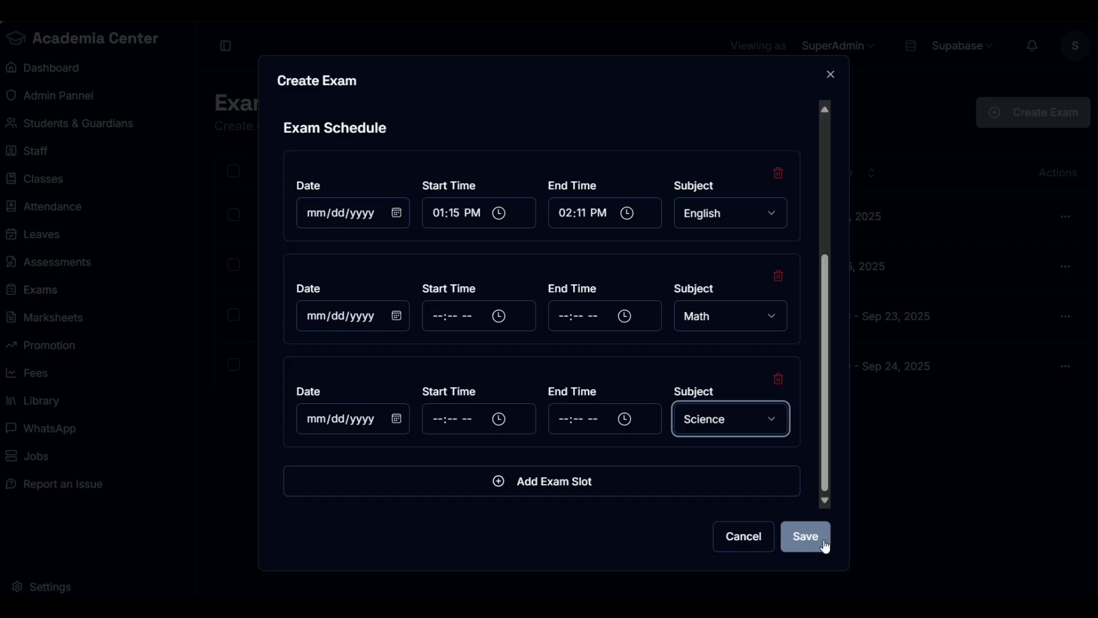
click(738, 547)
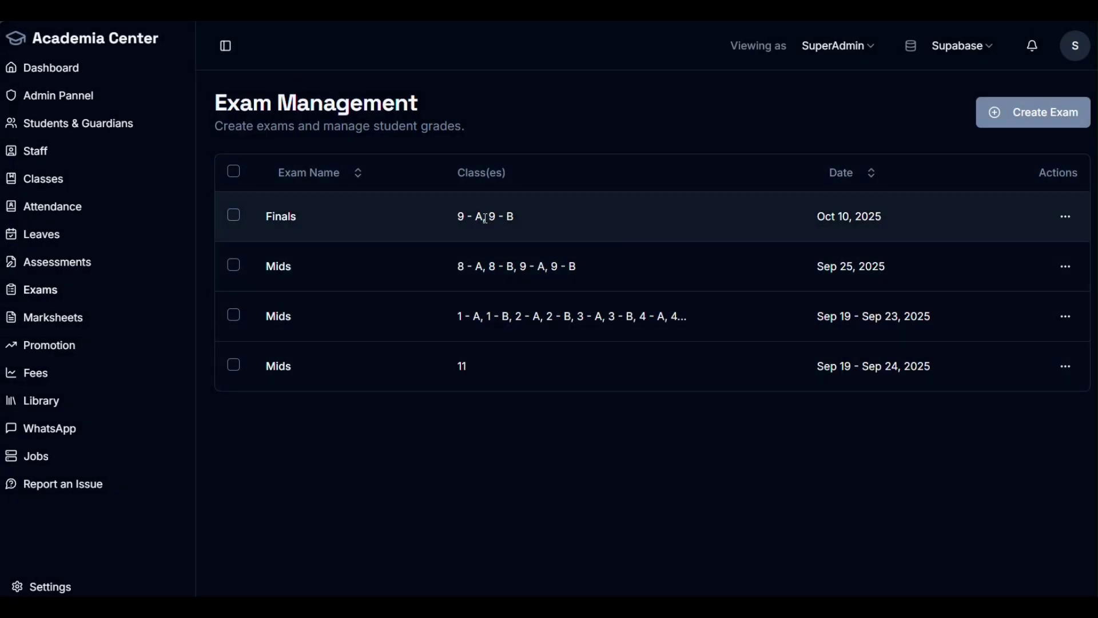
Step: Open the Finals grade sheet for section 9-A and look over the Math fields
drag(485, 218, 460, 217)
click(1066, 216)
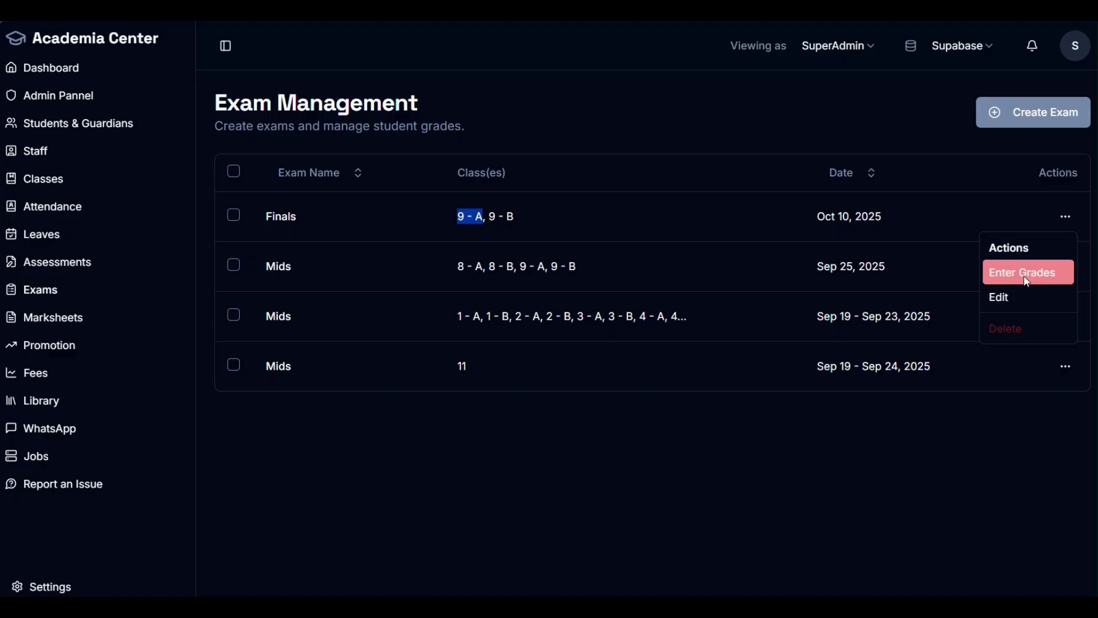
click(1028, 282)
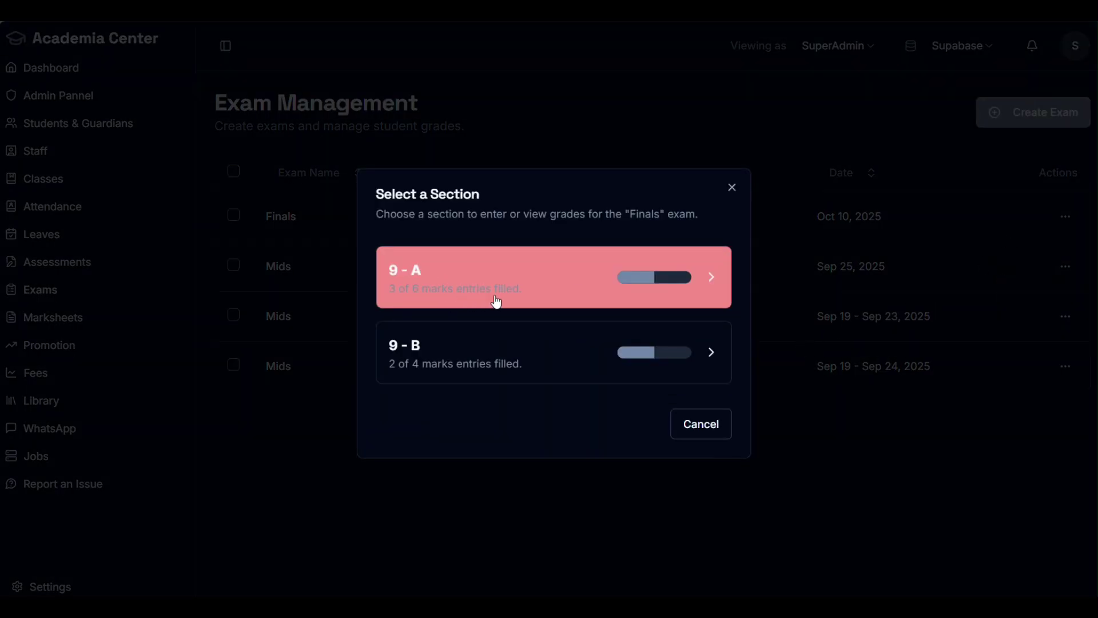
click(551, 287)
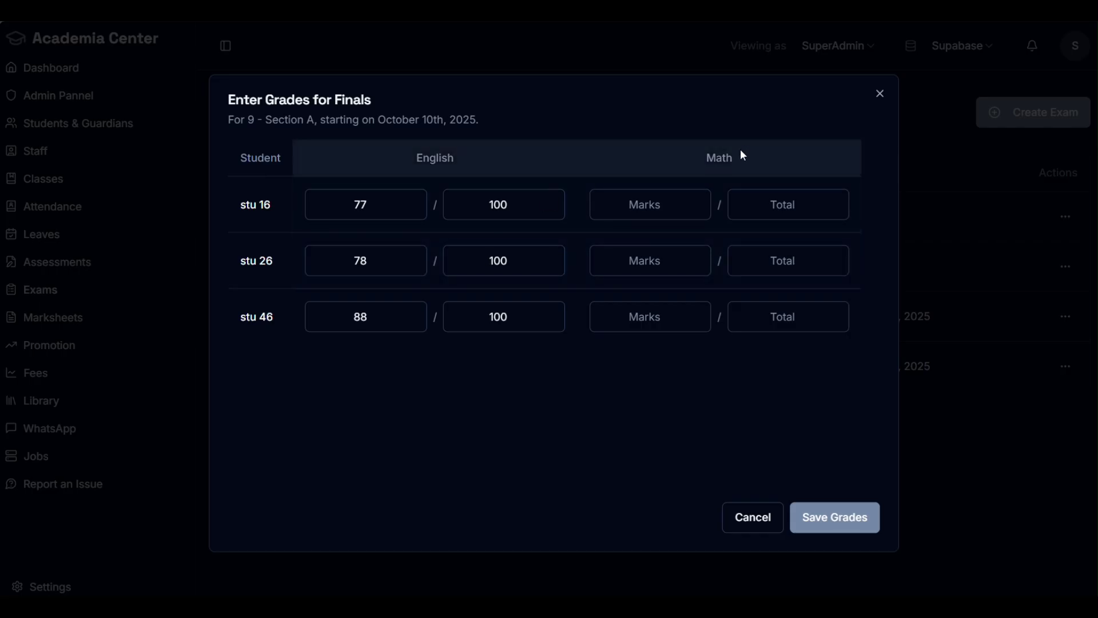
drag(743, 158, 704, 158)
click(650, 205)
click(795, 212)
click(798, 258)
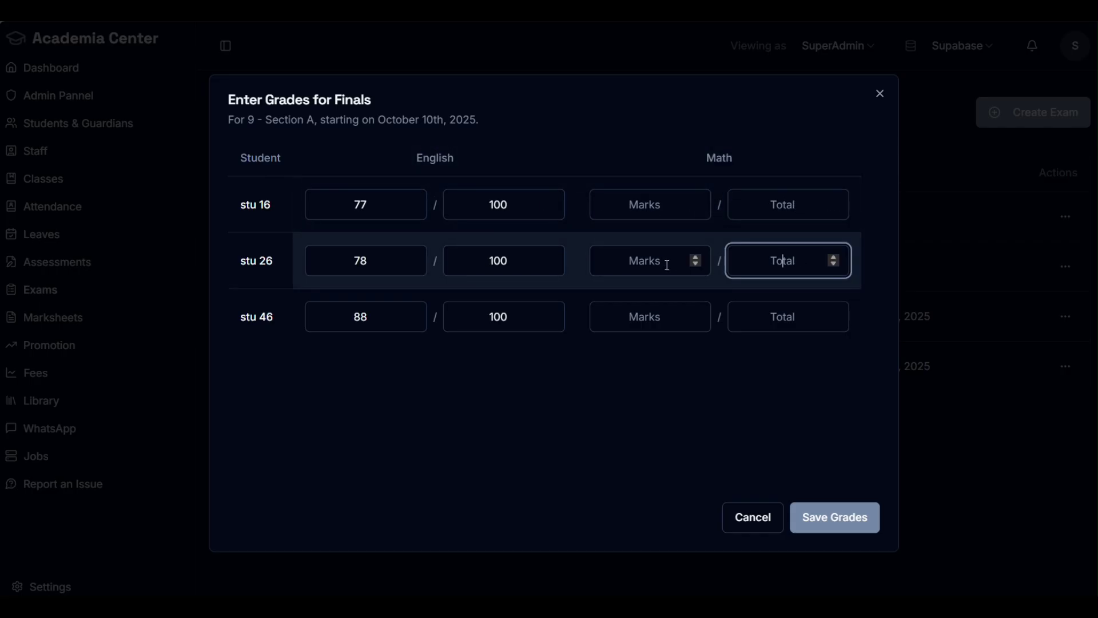
click(645, 262)
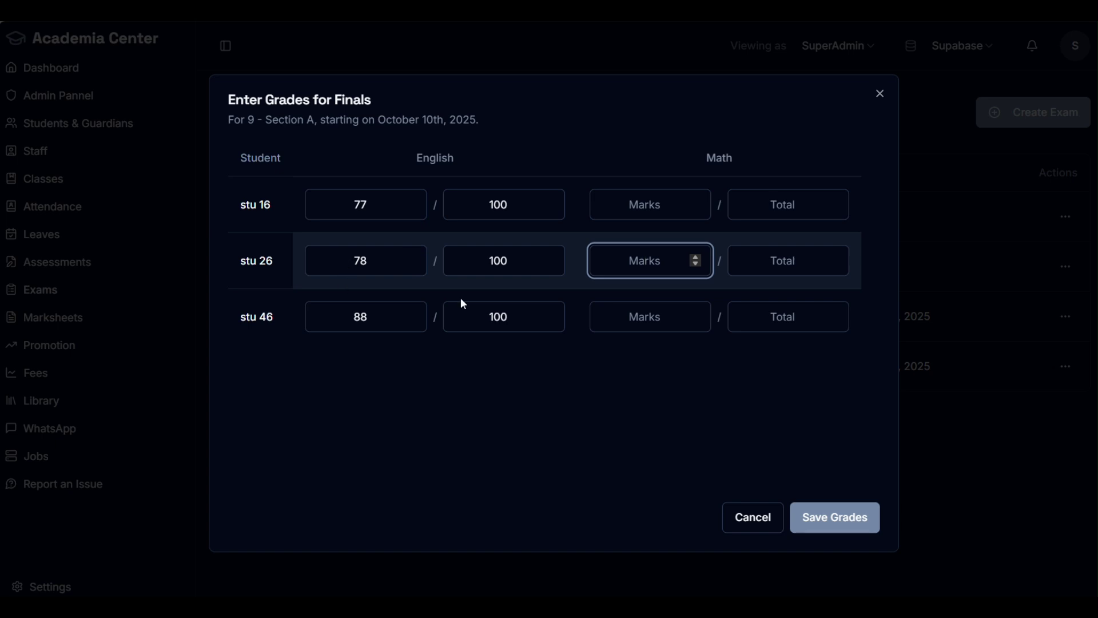
Step: Delete stu 46's English mark of 88 and save the Finals grades
drag(422, 315, 331, 319)
key(BackSpace)
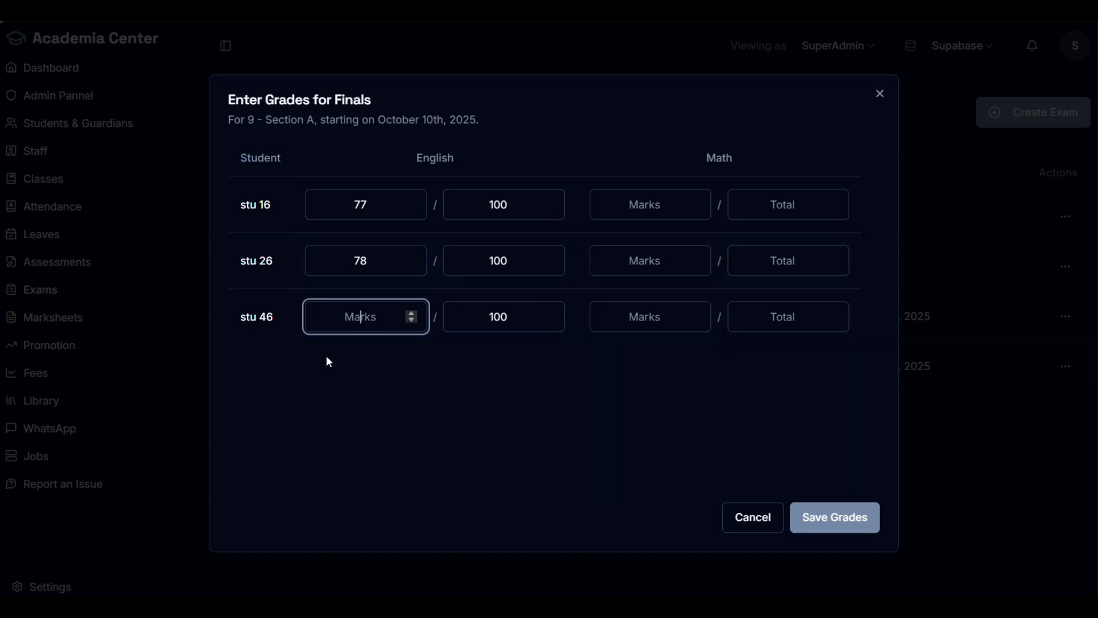
click(858, 508)
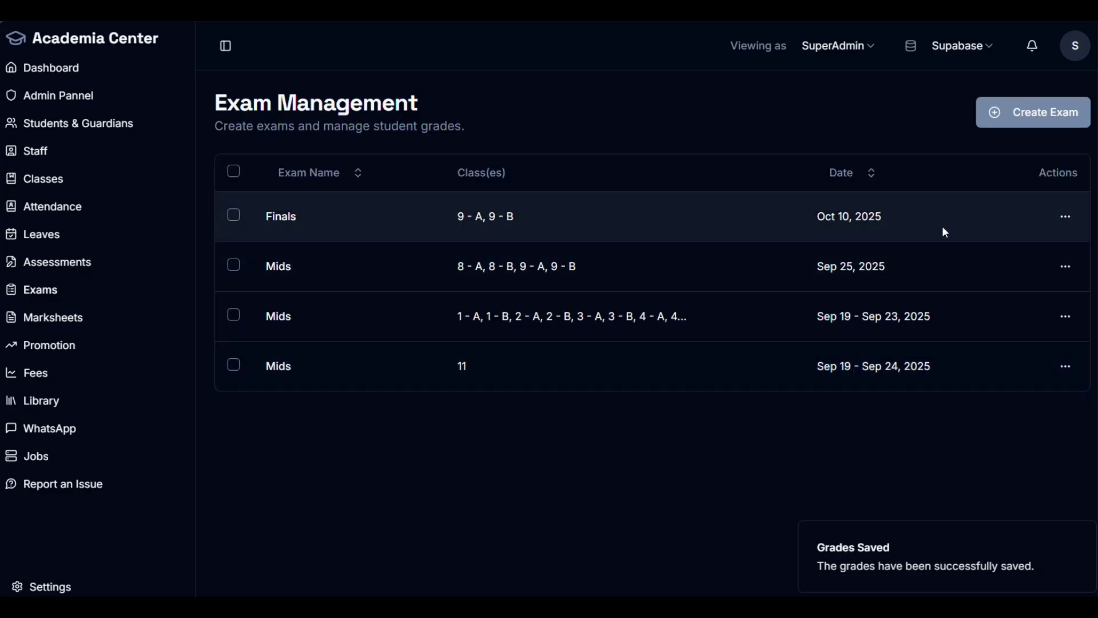
click(1067, 218)
click(990, 302)
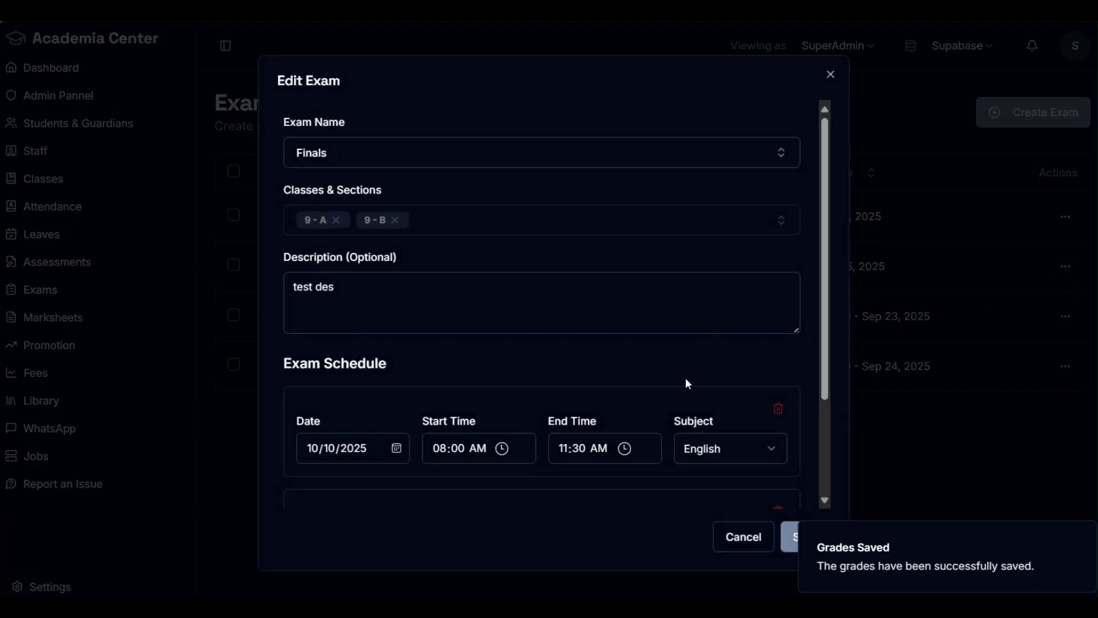
click(742, 537)
click(1066, 217)
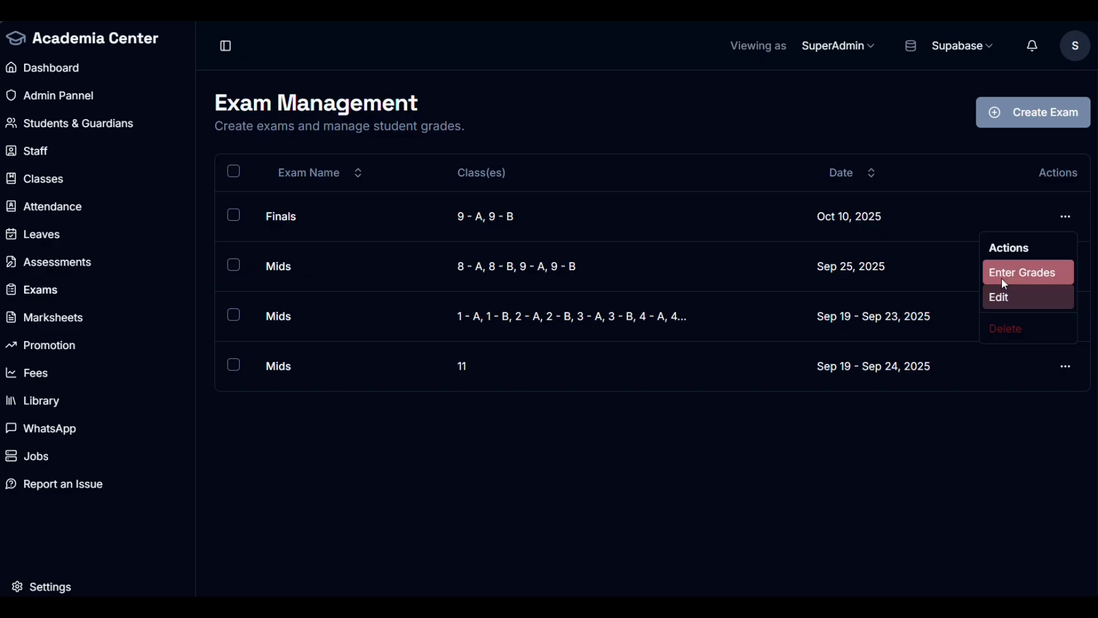
click(1002, 278)
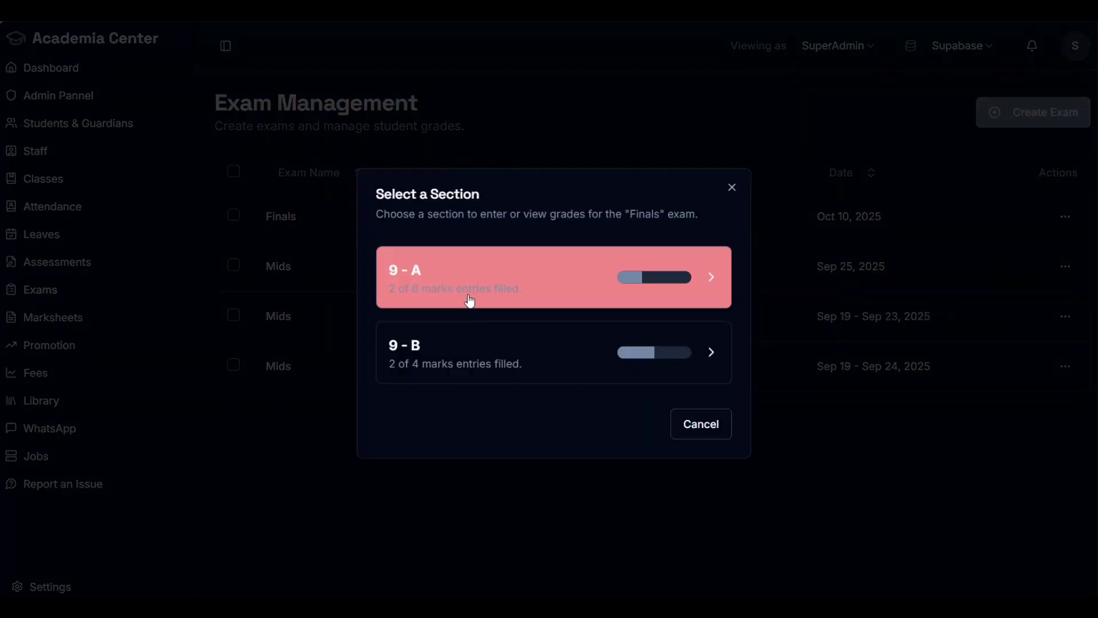
click(646, 284)
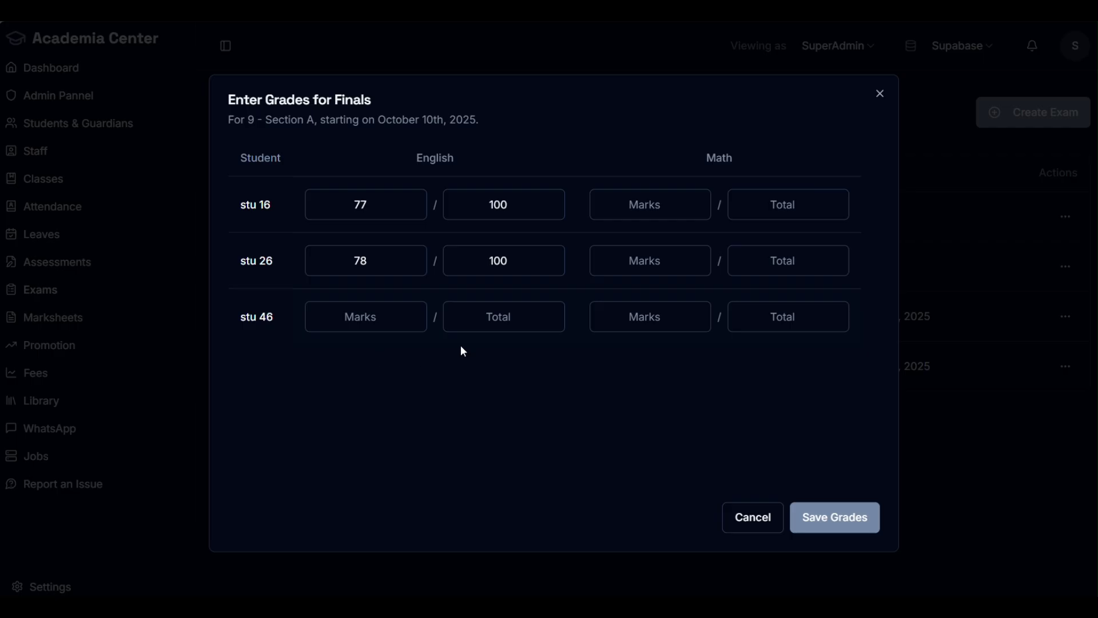
click(783, 204)
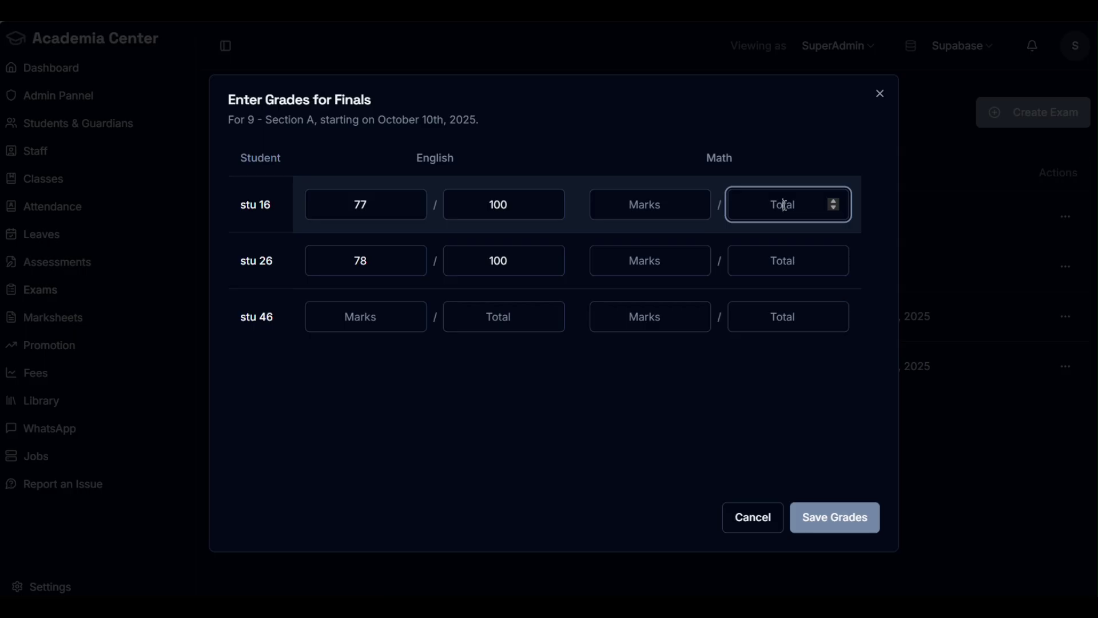
text(50)
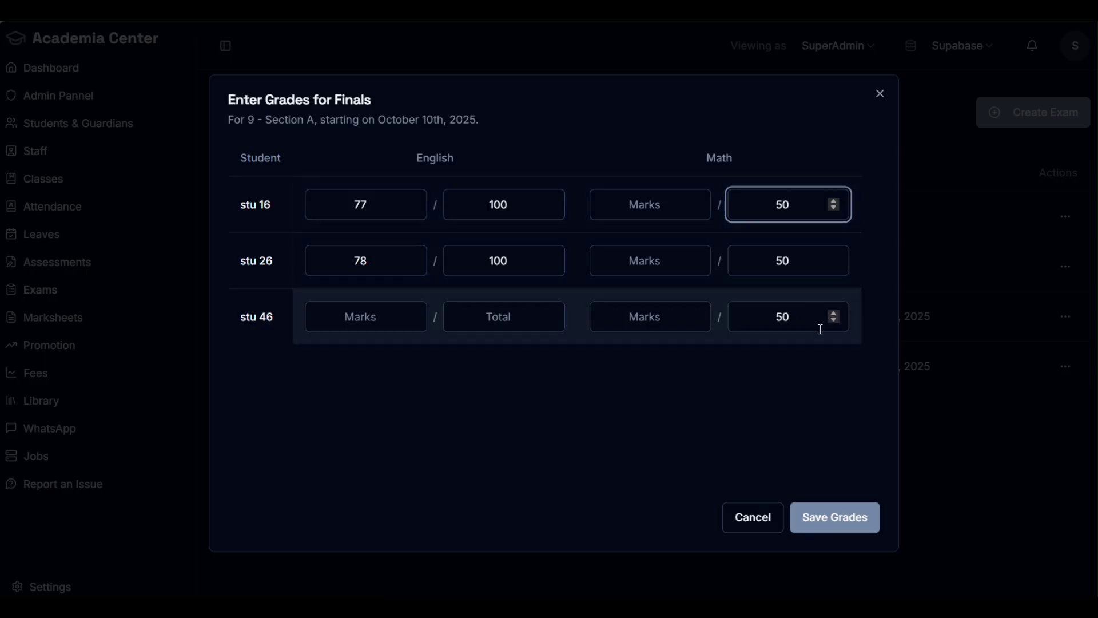
click(638, 208)
click(645, 316)
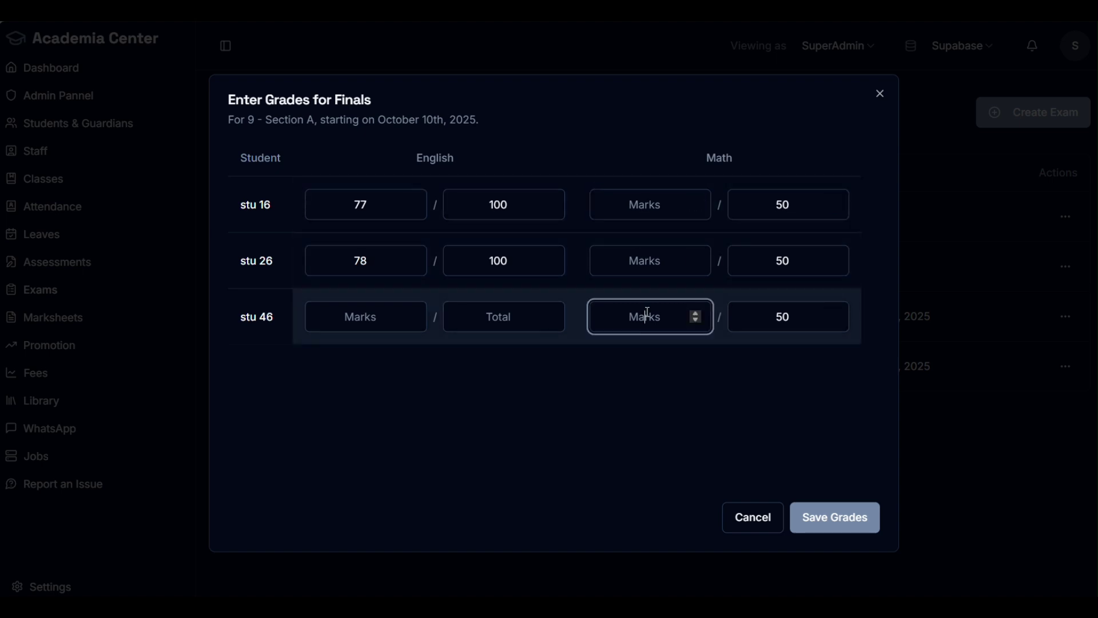
click(764, 518)
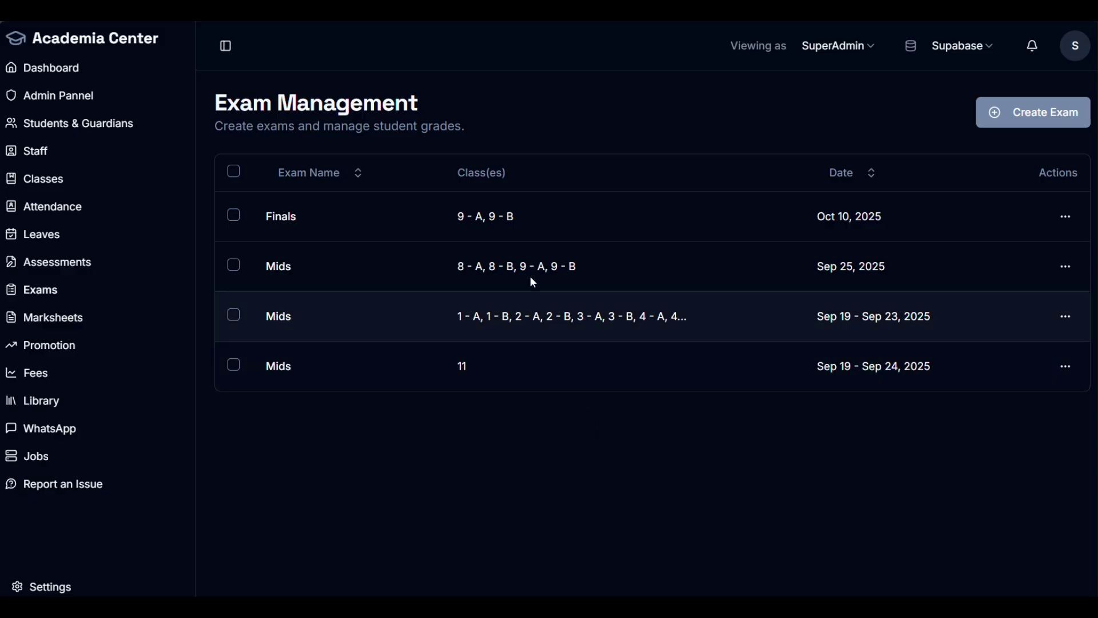
click(1065, 217)
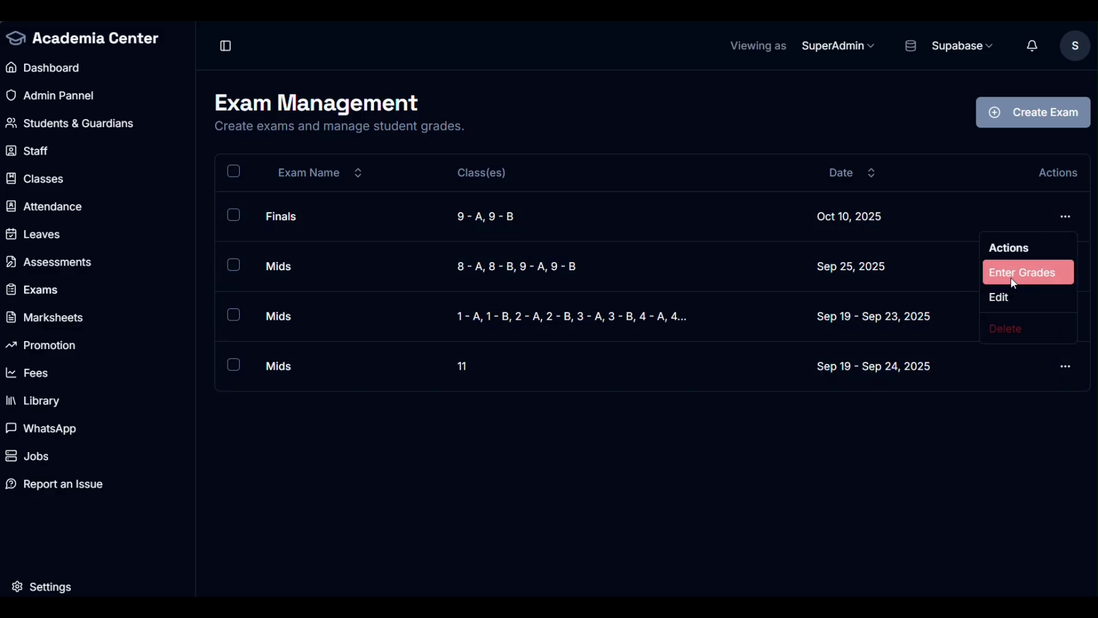
click(1010, 276)
click(477, 298)
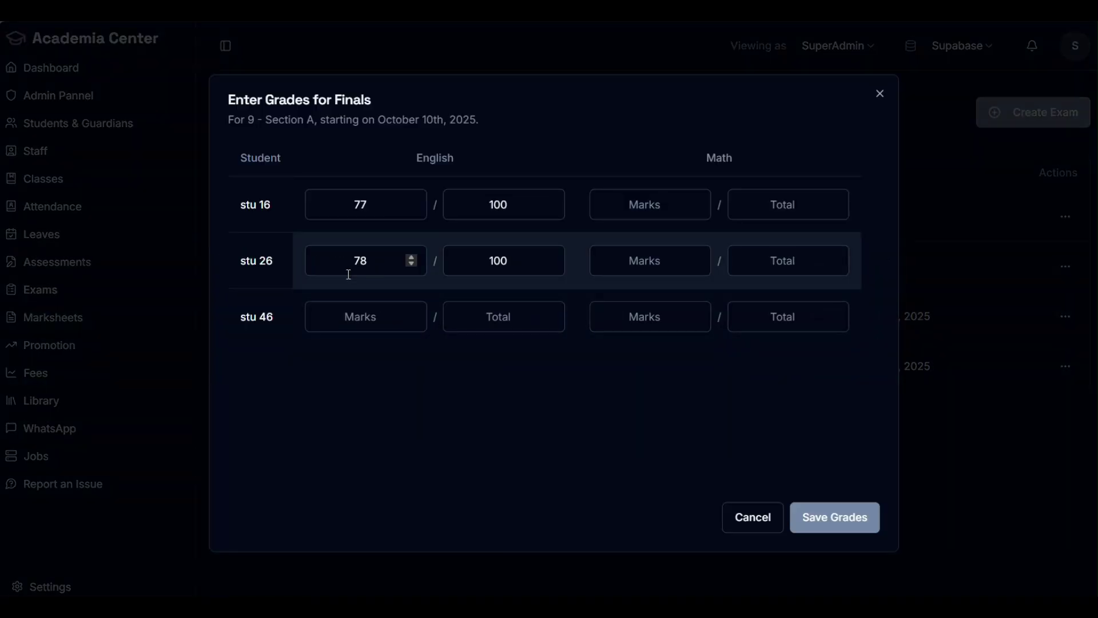
drag(275, 261, 241, 260)
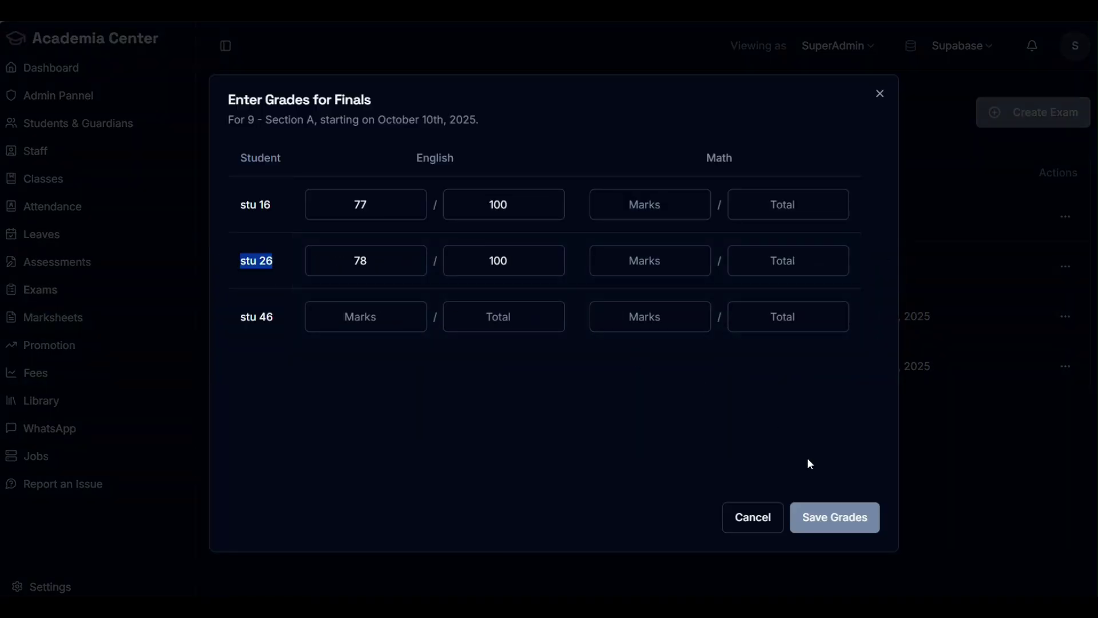
click(752, 517)
Step: Search Marksheets for '26' and open stu 26's result card
click(60, 325)
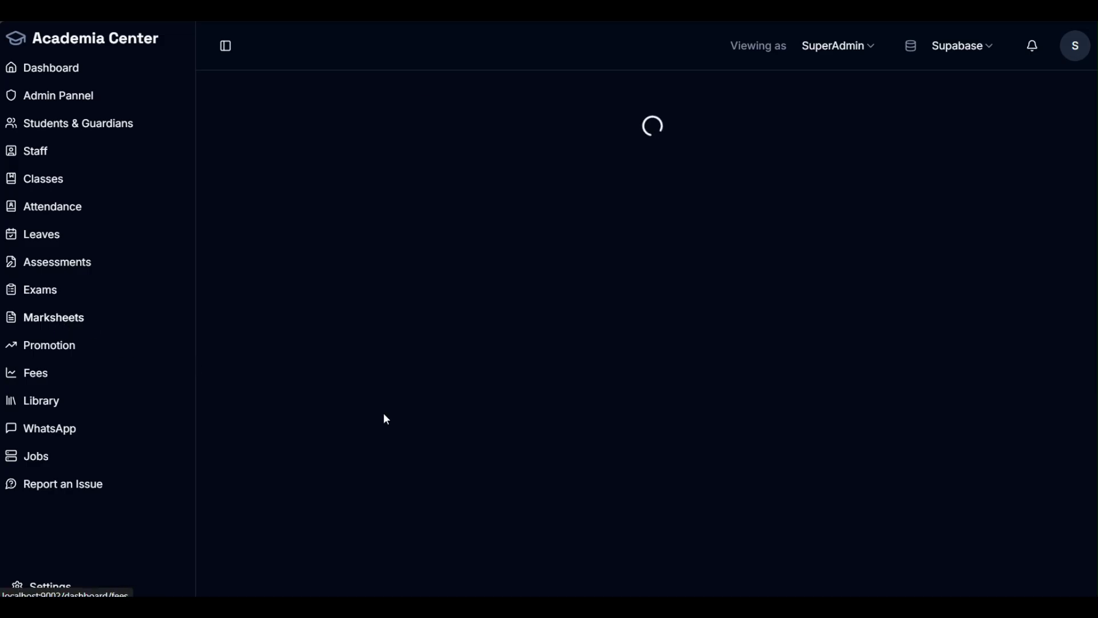
scroll(669, 343, down, 2)
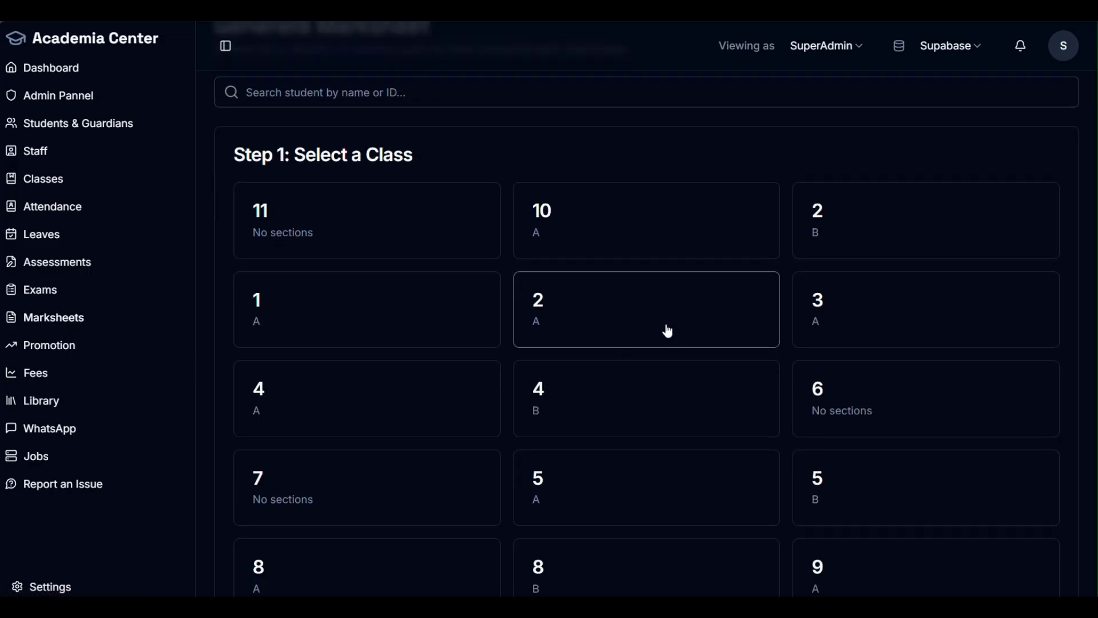
click(435, 89)
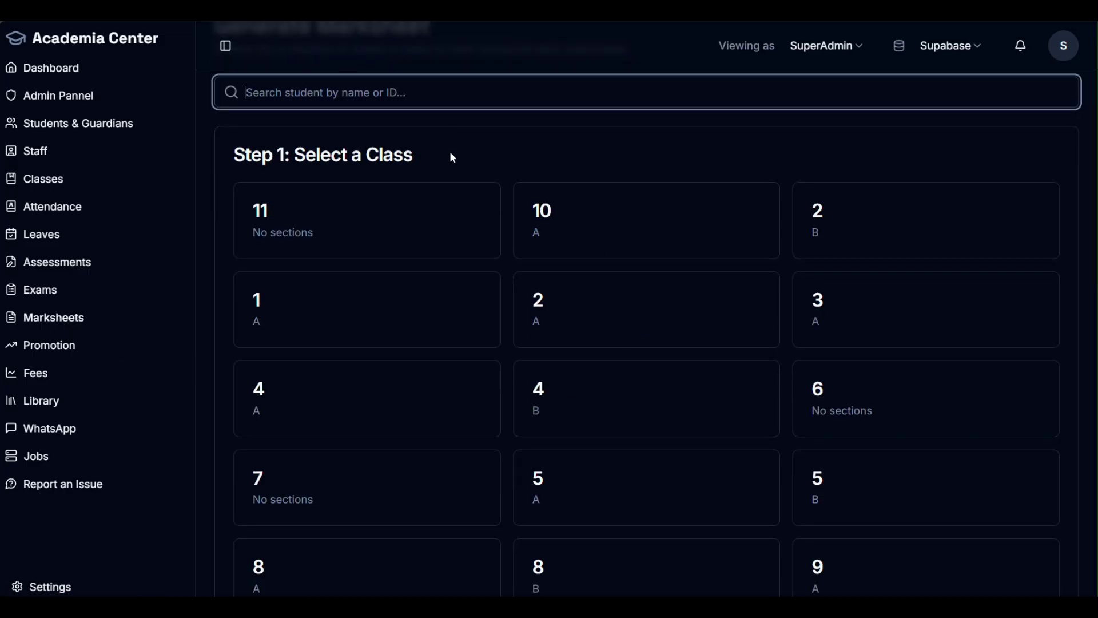
scroll(530, 385, down, 4)
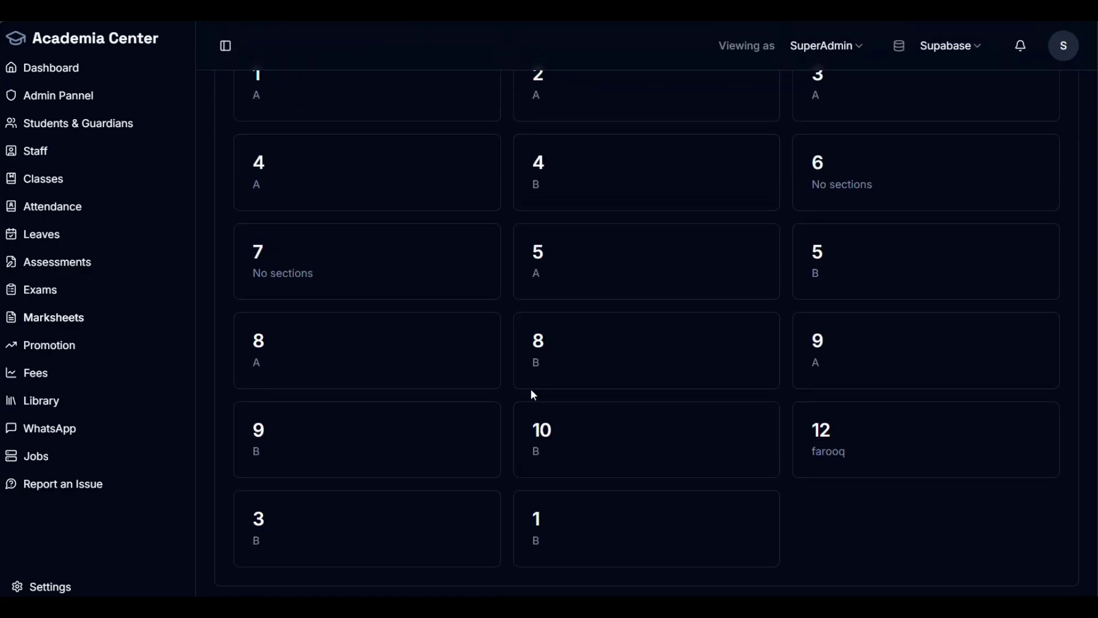
scroll(532, 395, up, 5)
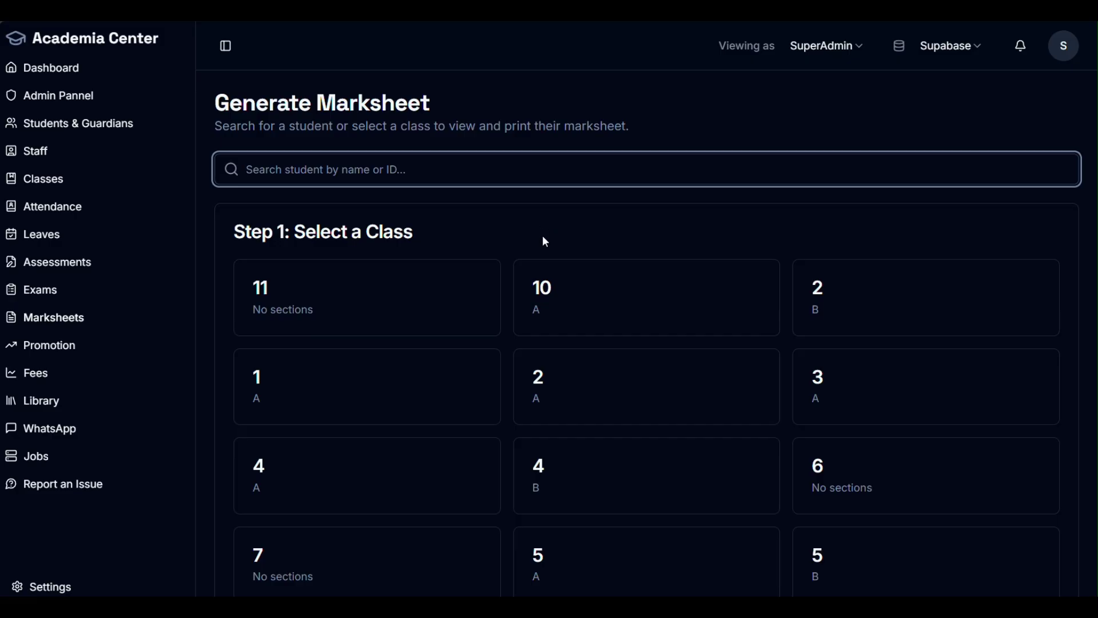
text(26)
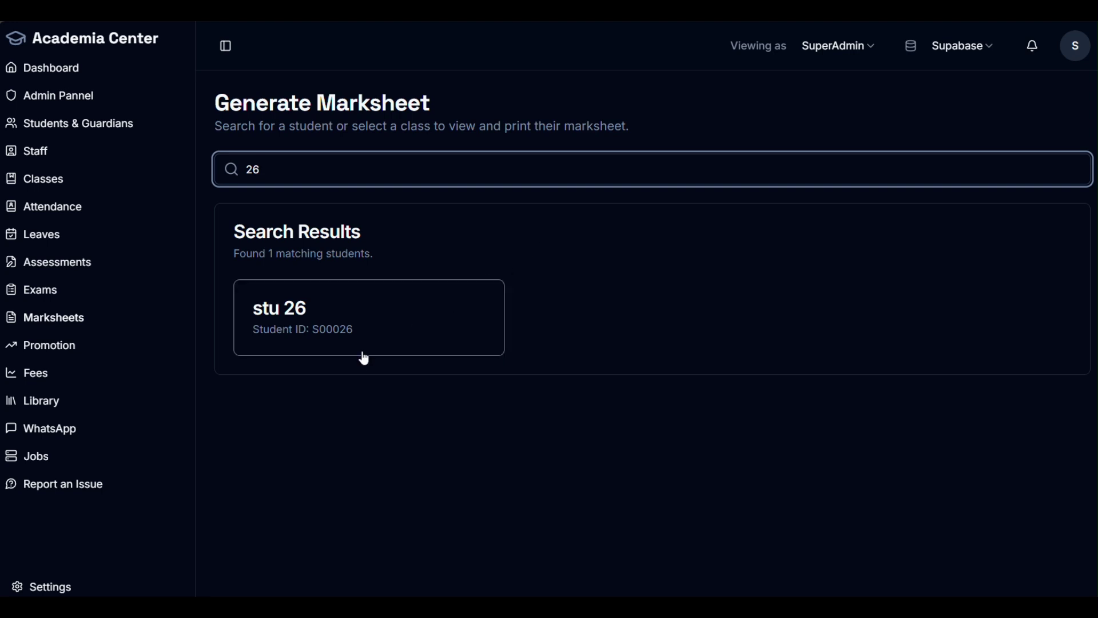
click(355, 343)
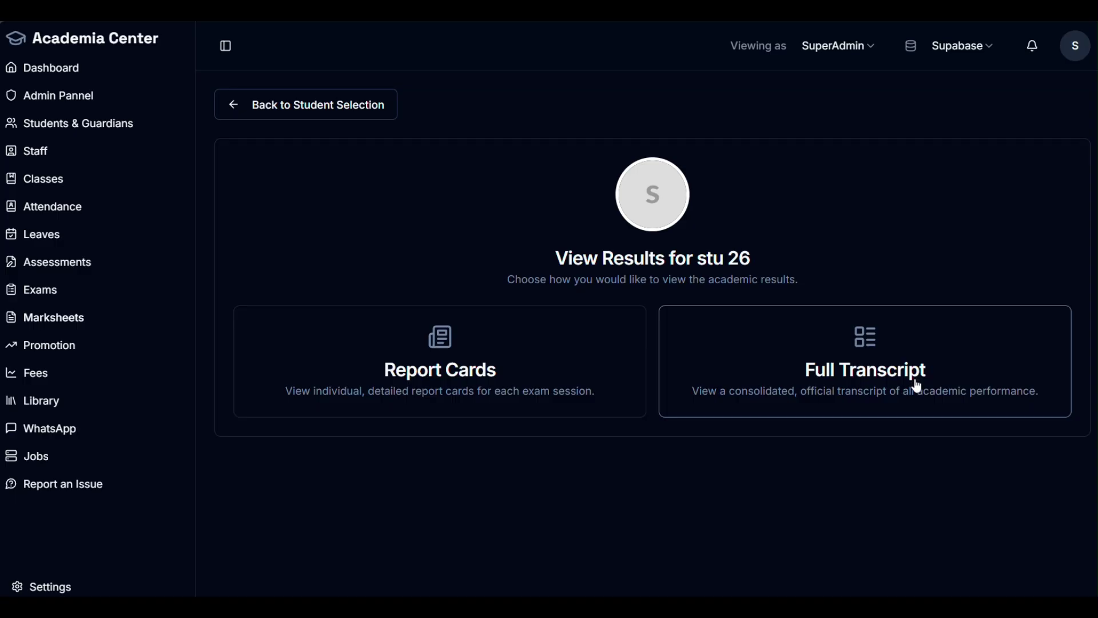
Step: Open stu 26's report card for the Finals
click(458, 387)
scroll(701, 360, down, 3)
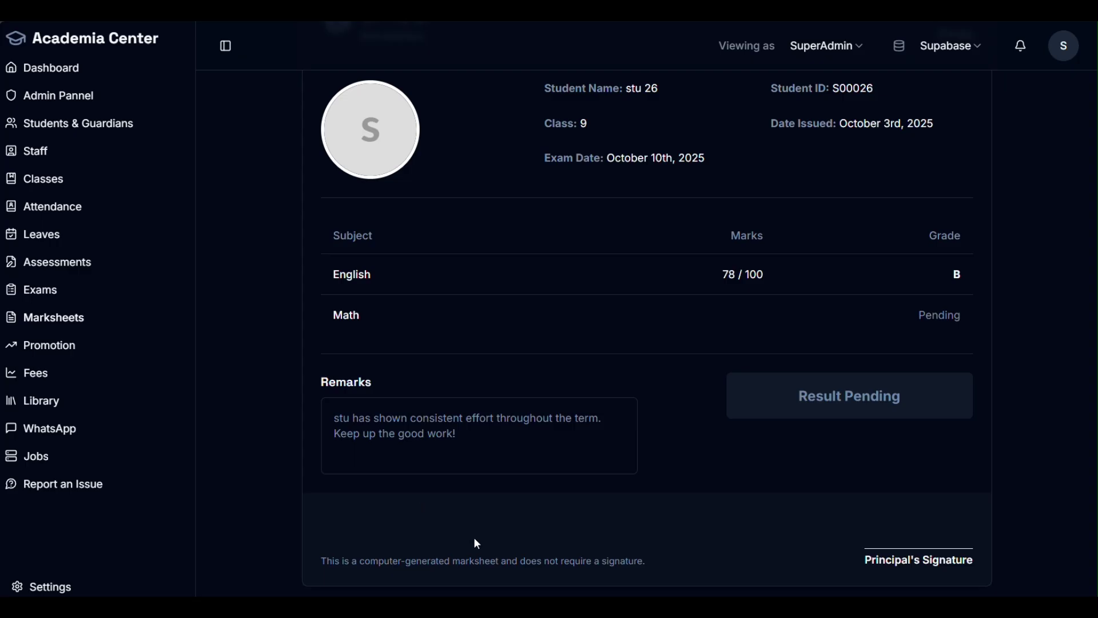
scroll(822, 370, up, 3)
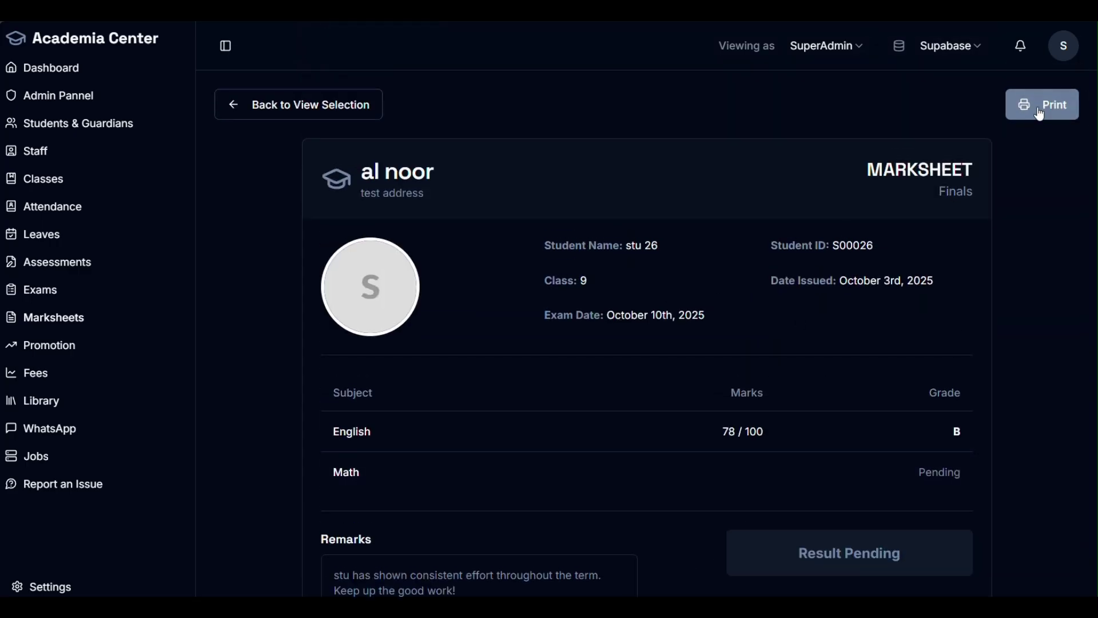
scroll(1017, 250, down, 3)
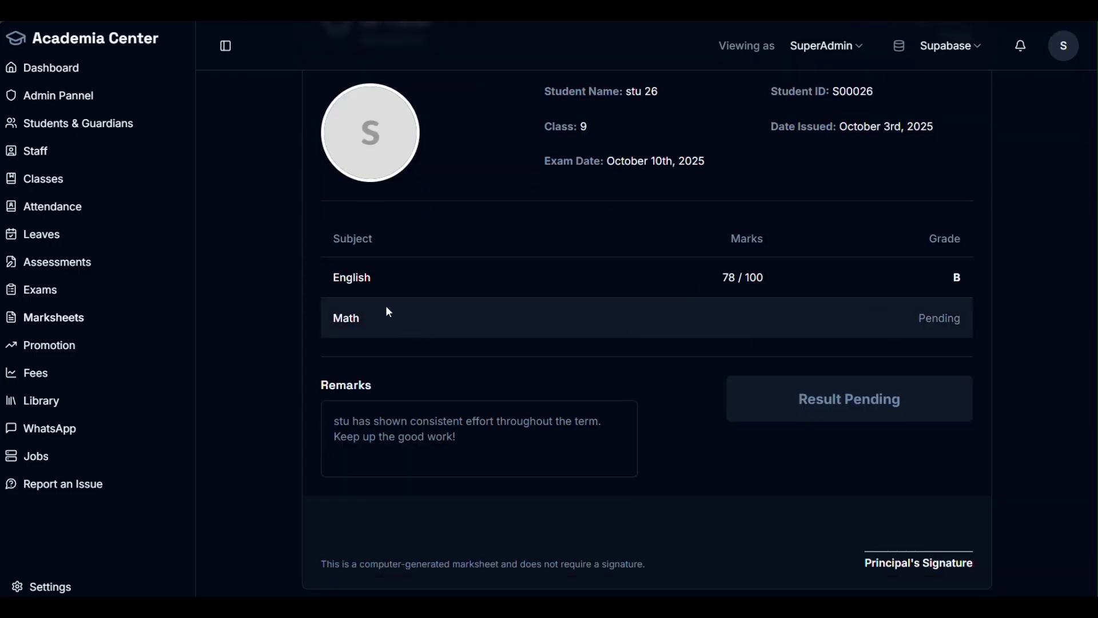
Step: Review the Math Pending grade, remarks and student details, then return to view selection
drag(917, 319, 961, 322)
click(723, 318)
drag(963, 321, 947, 323)
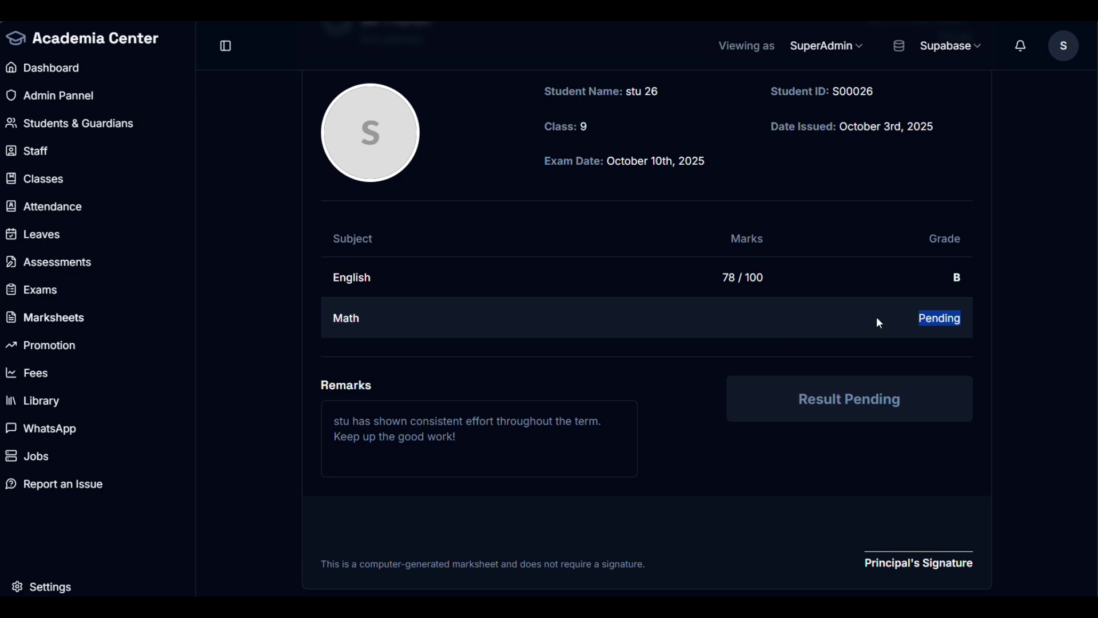
drag(380, 383, 321, 385)
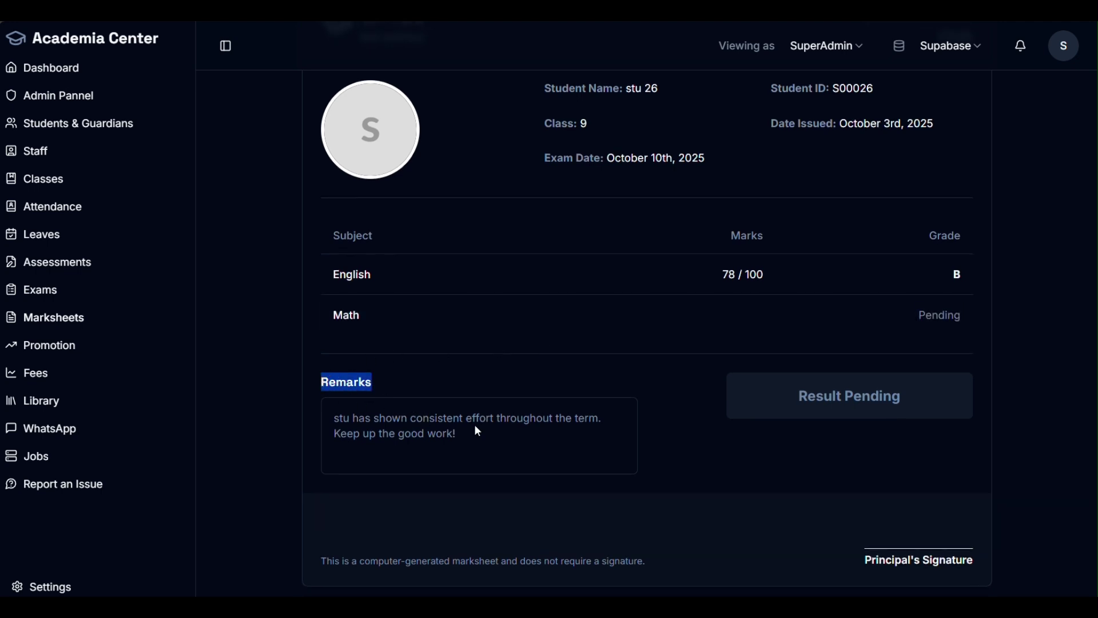
drag(478, 431, 337, 418)
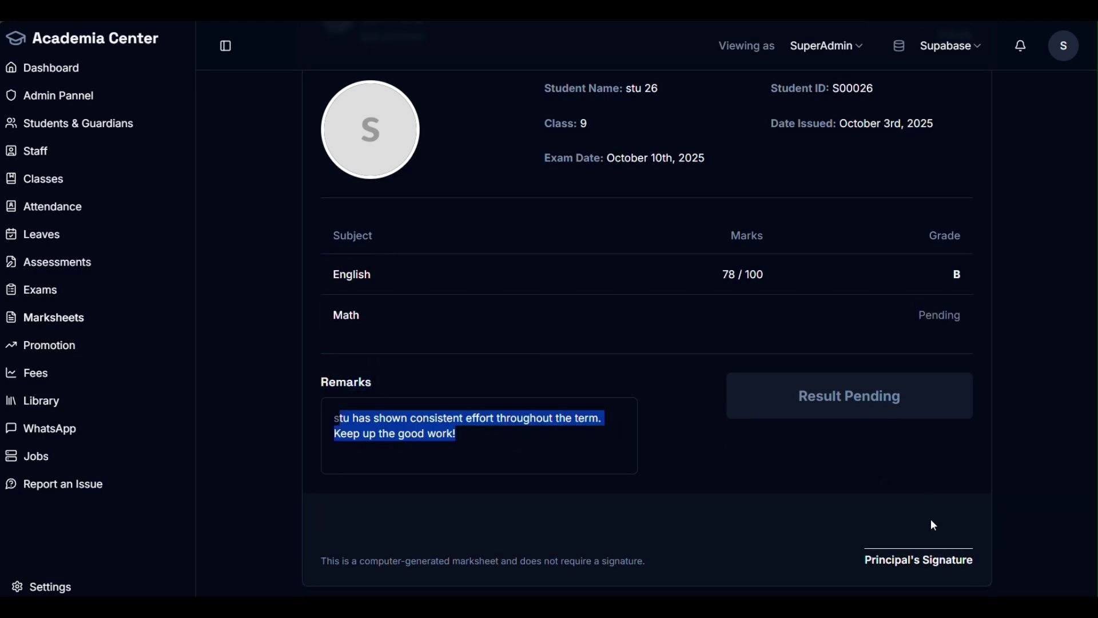
scroll(929, 520, up, 3)
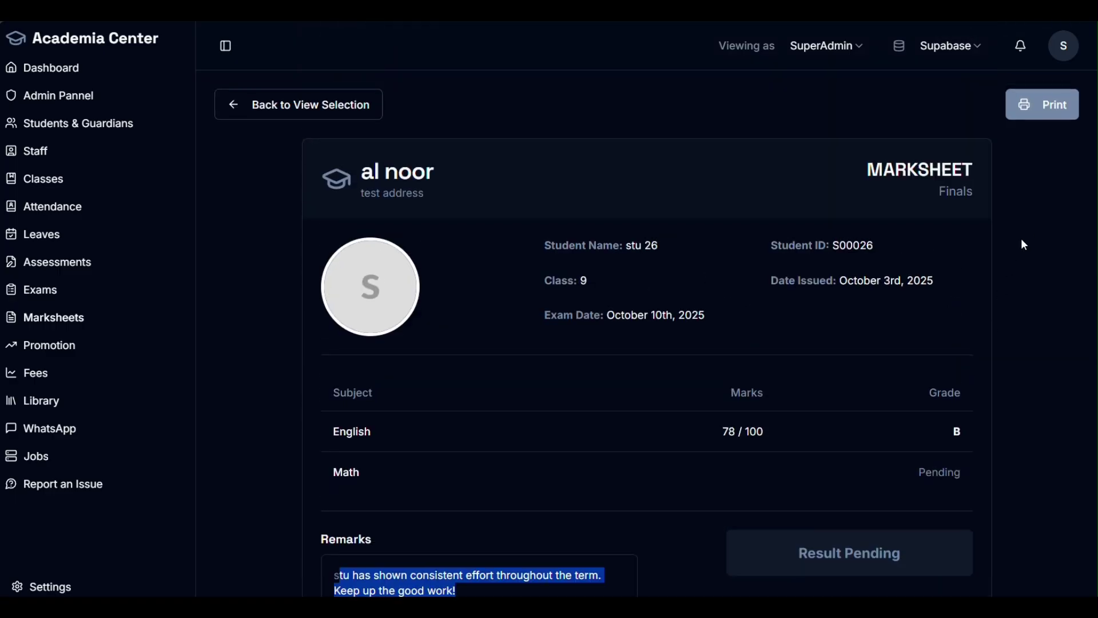
drag(607, 306, 524, 249)
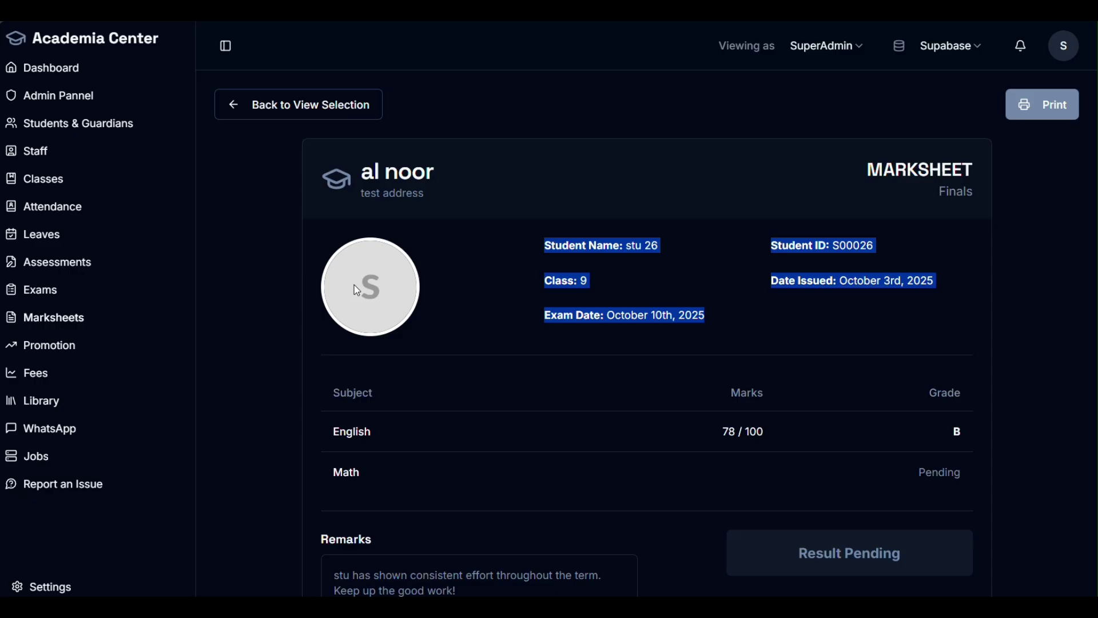
click(289, 104)
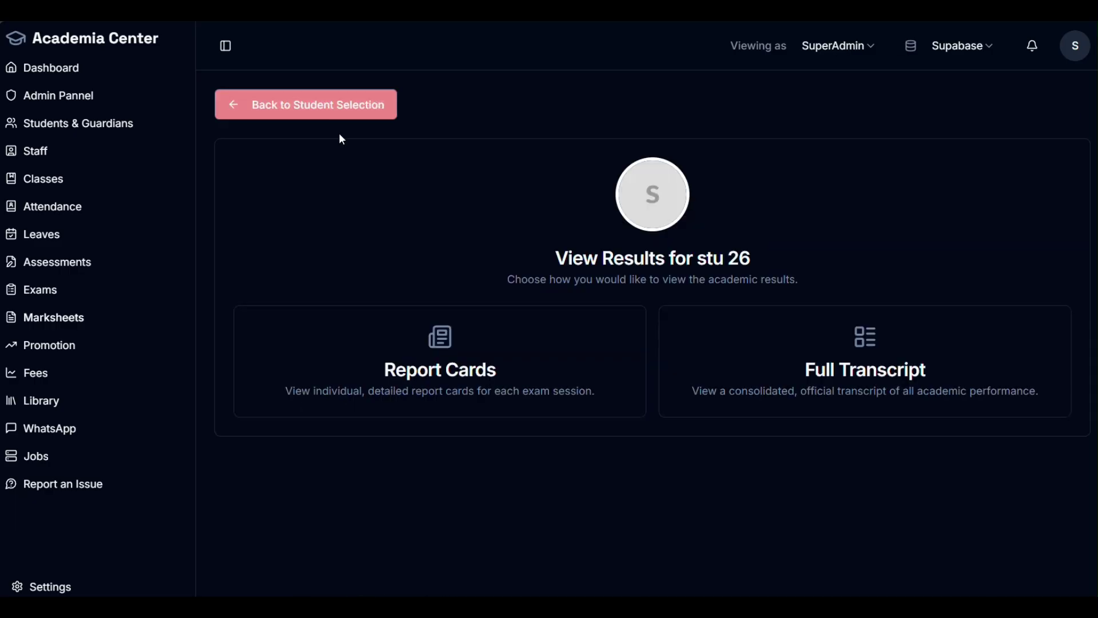
Step: Open stu 26's full transcript (Finals 78/100, grade B), then go to Exam Management
click(878, 348)
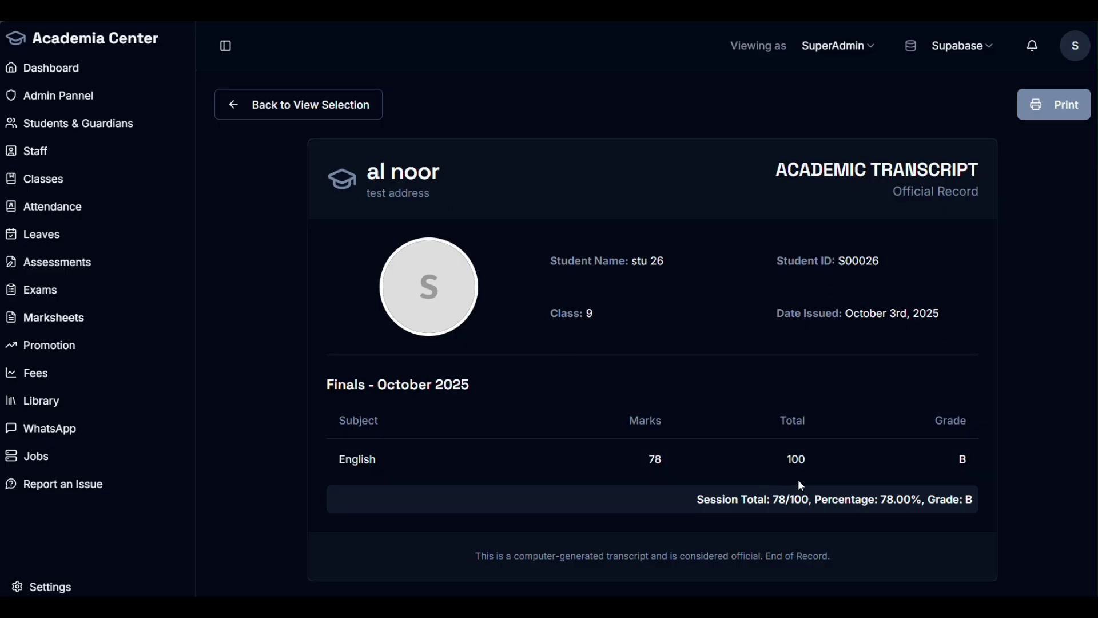
click(53, 292)
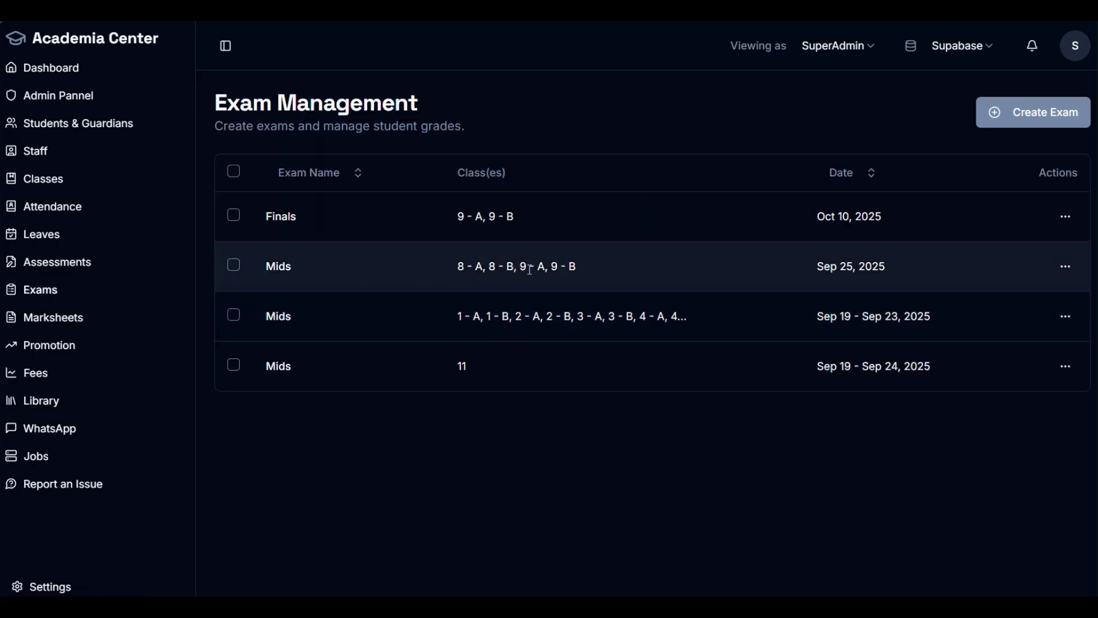
Step: Enter Mids grades for 9 - A with Math total 80 and 66 marks for stu 26, and save
click(1066, 267)
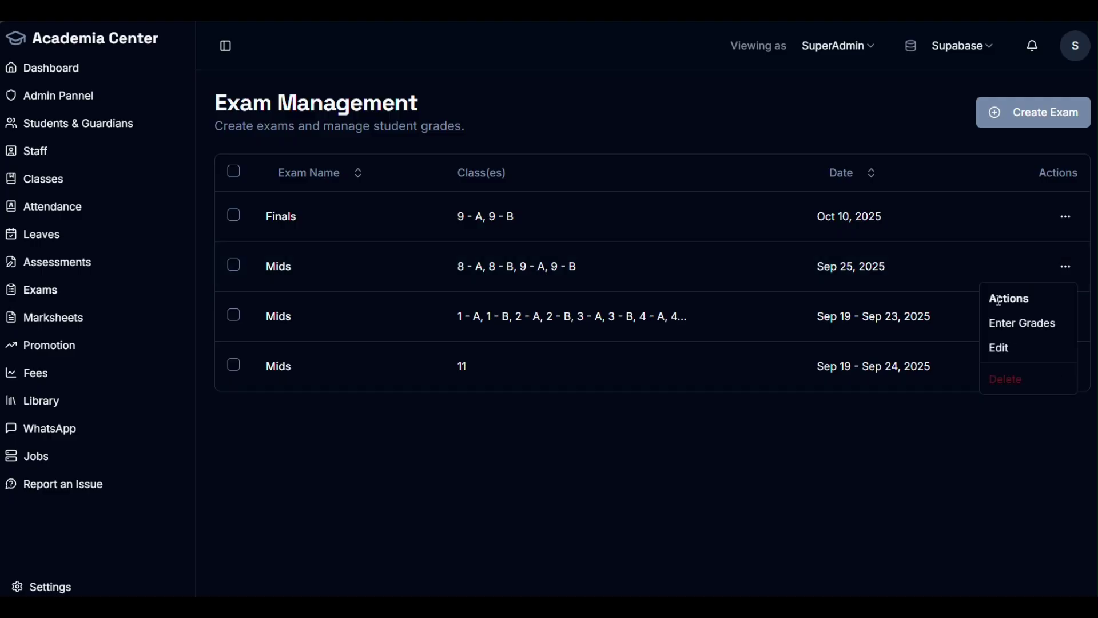
click(1013, 325)
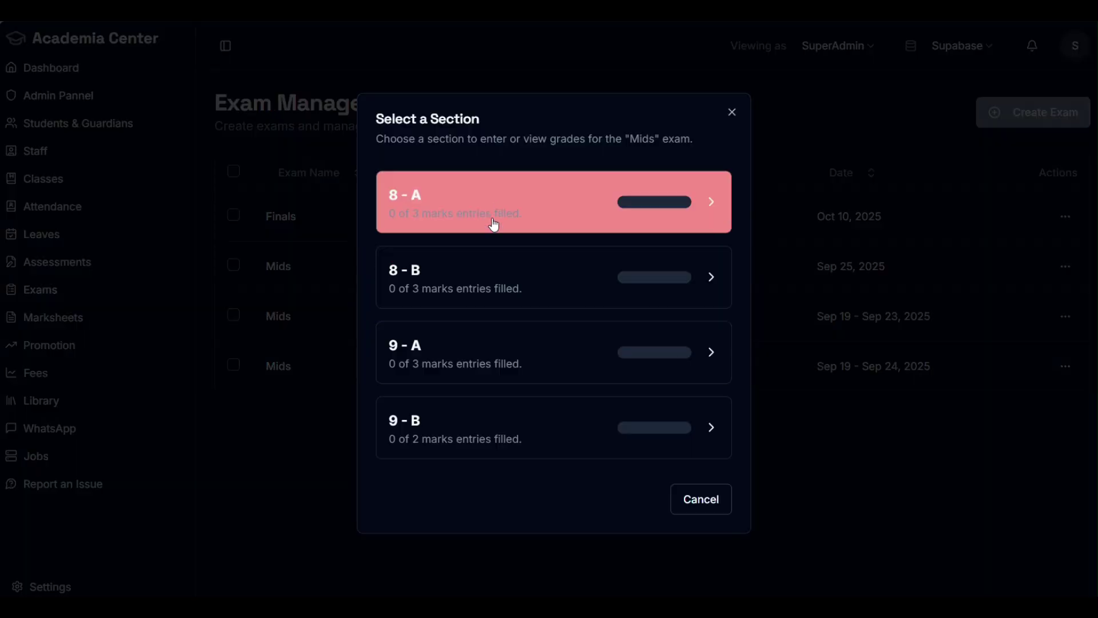
click(486, 363)
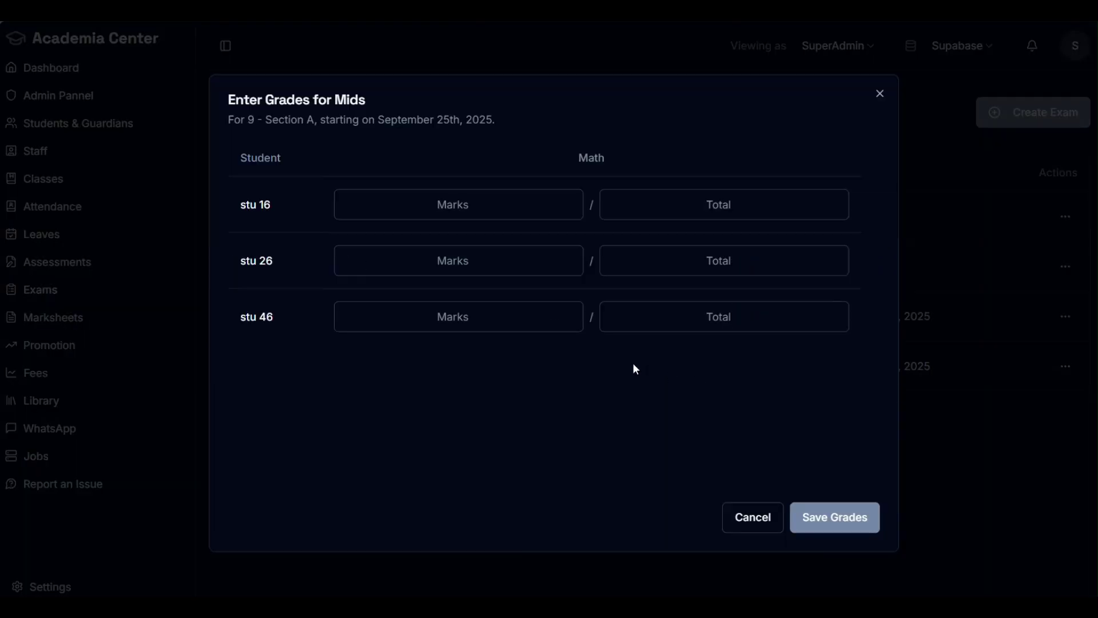
triple_click(279, 263)
click(721, 207)
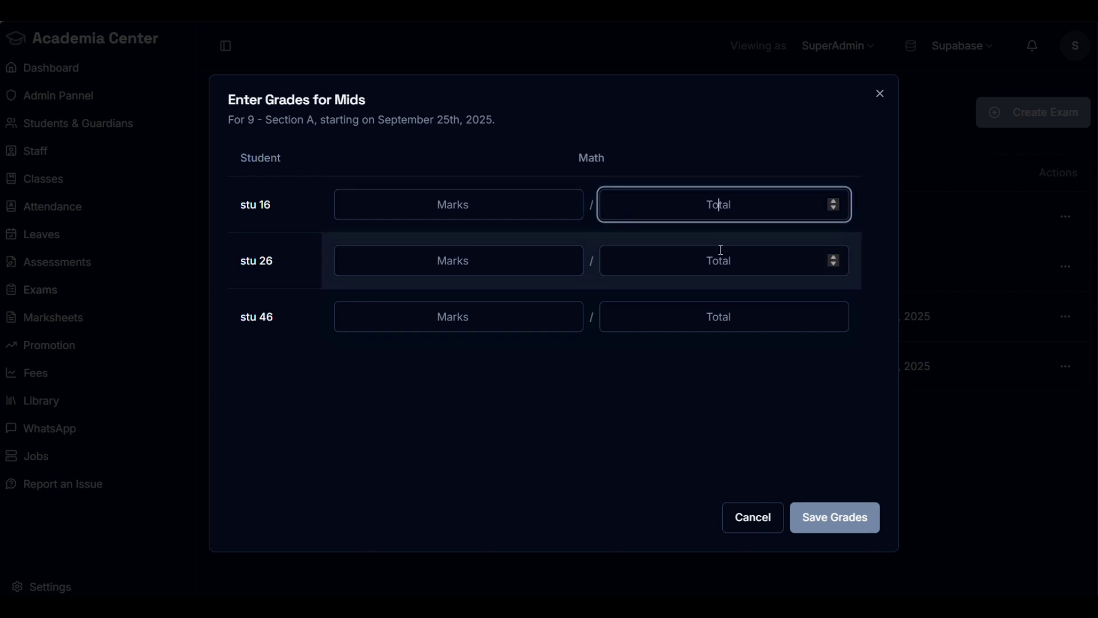
text(80)
click(489, 270)
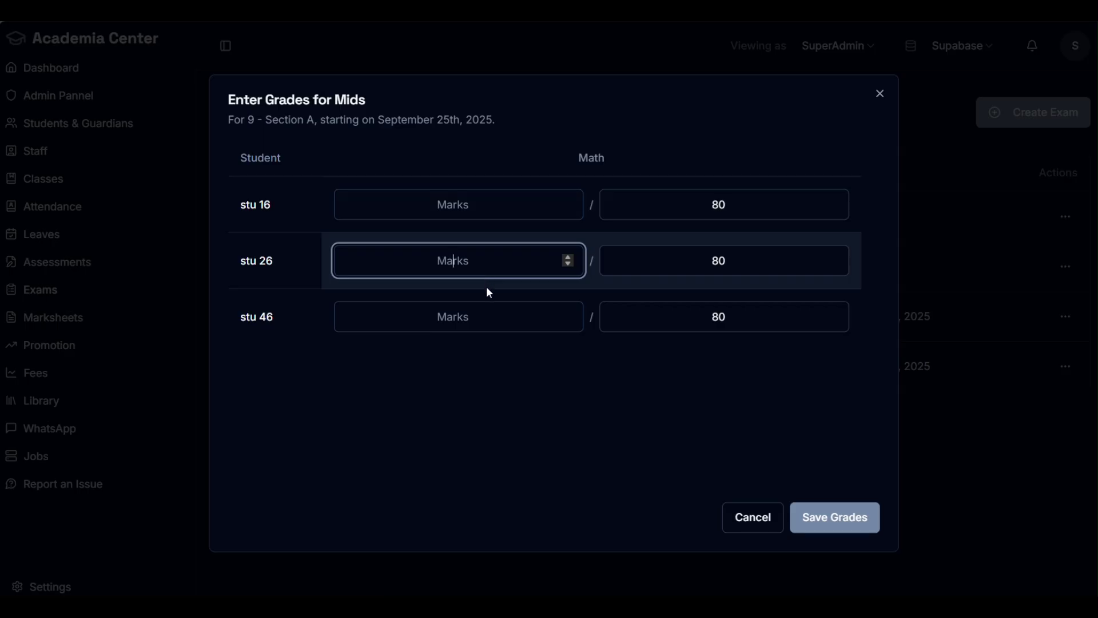
text(66)
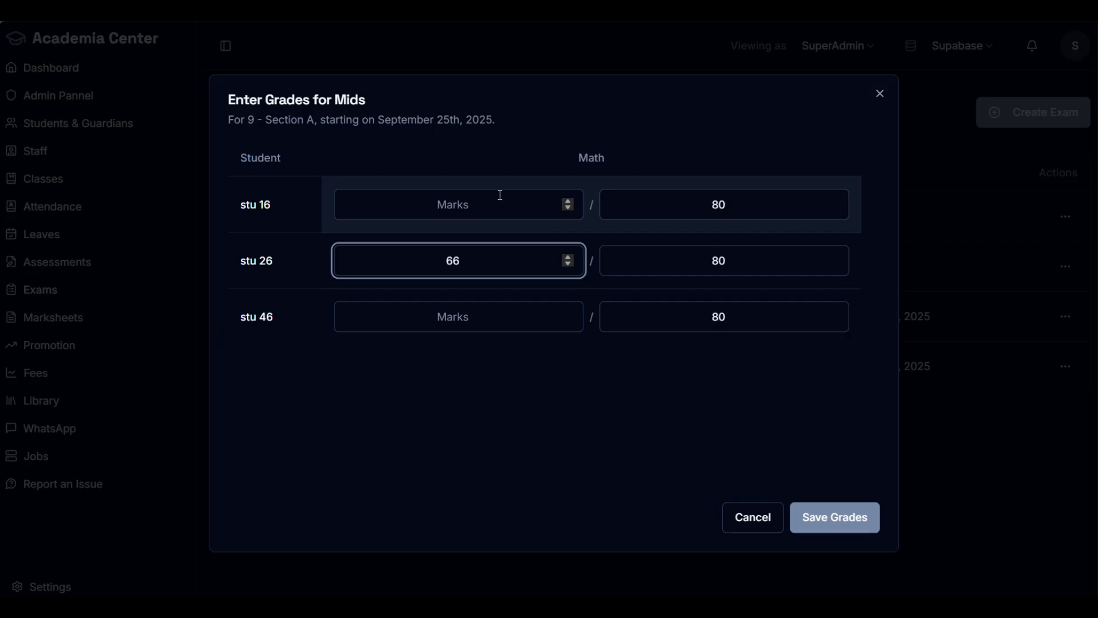
click(826, 518)
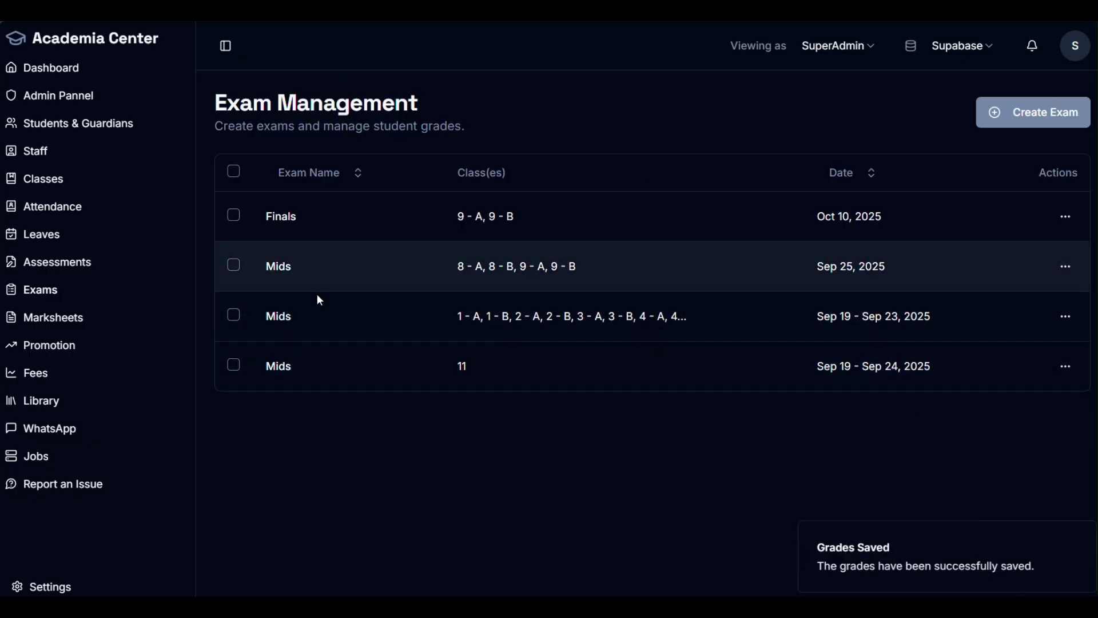
Step: Open stu 26's full transcript from Marksheets > class 9 A and check the Mids - September 2025 section
click(48, 318)
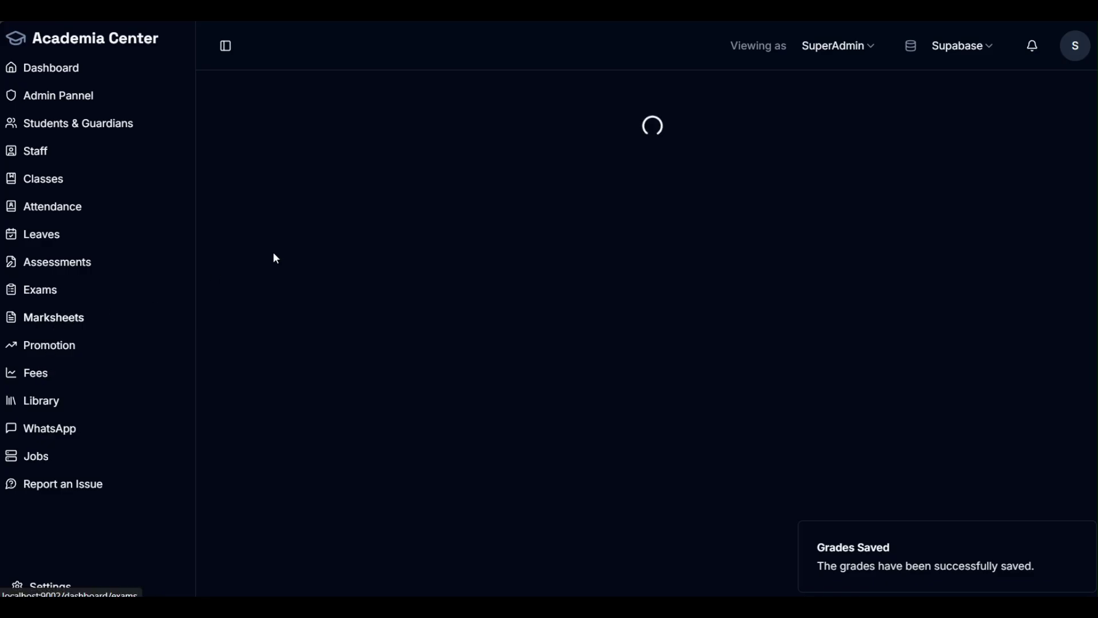
scroll(440, 263, down, 5)
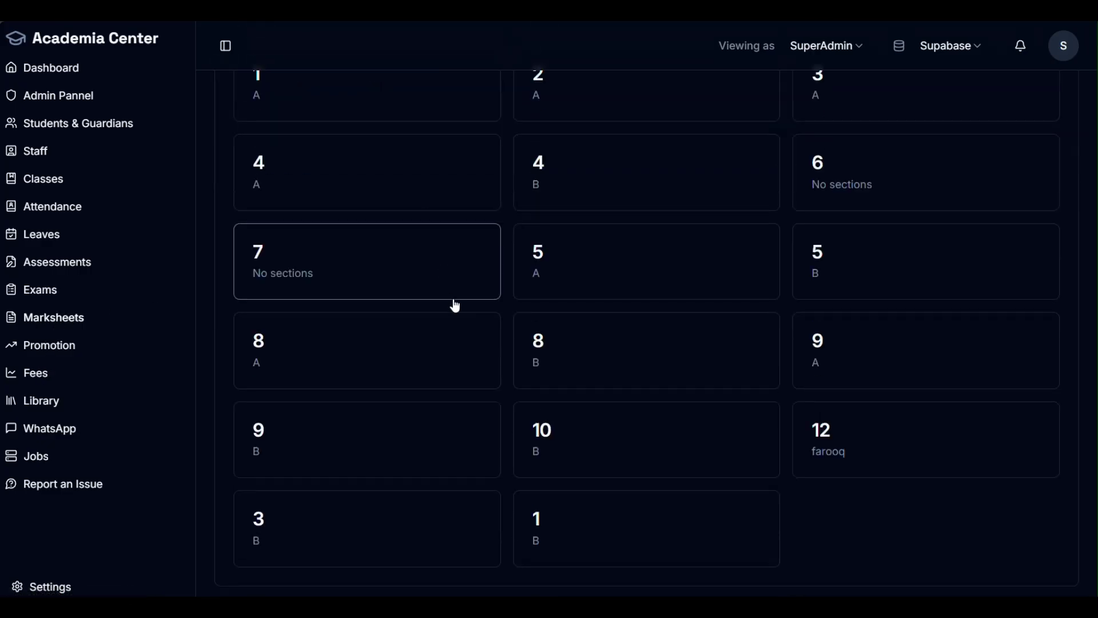
click(816, 356)
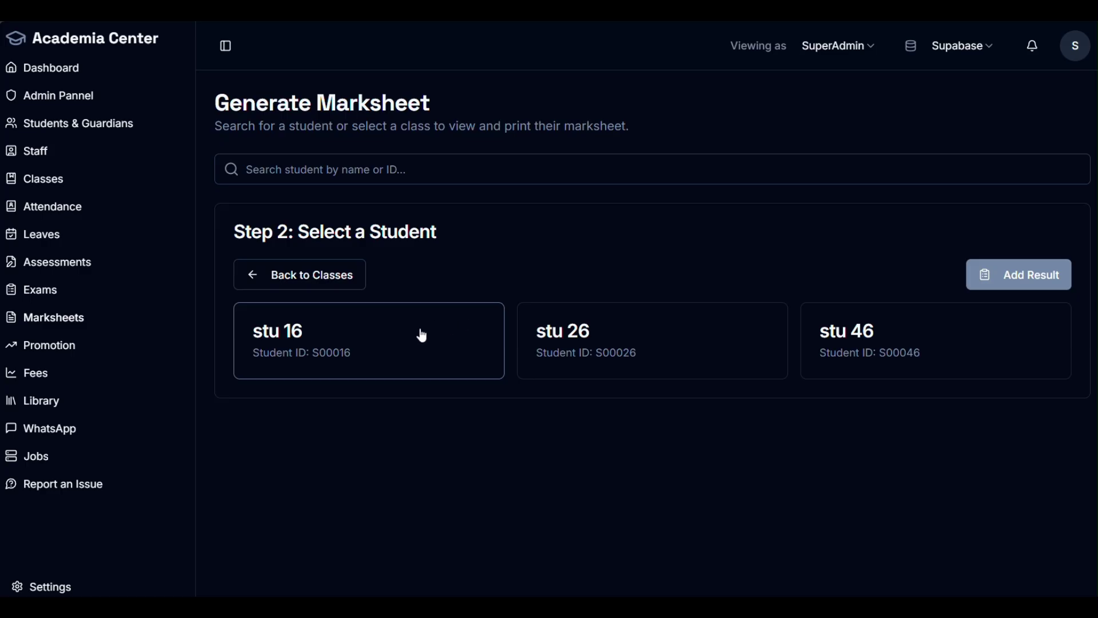
click(726, 363)
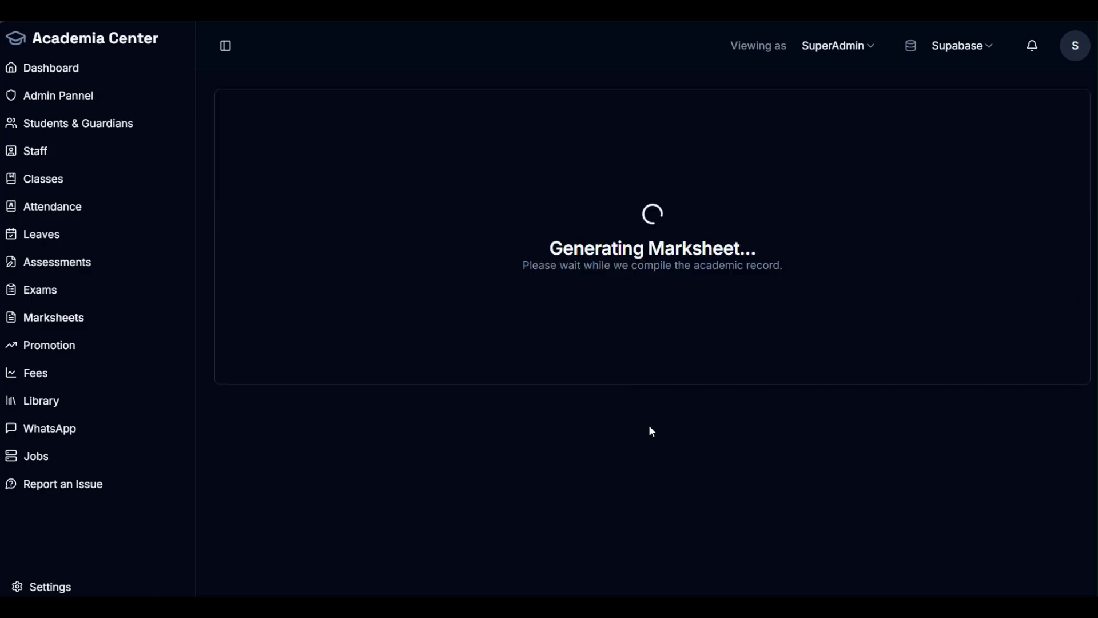
click(855, 366)
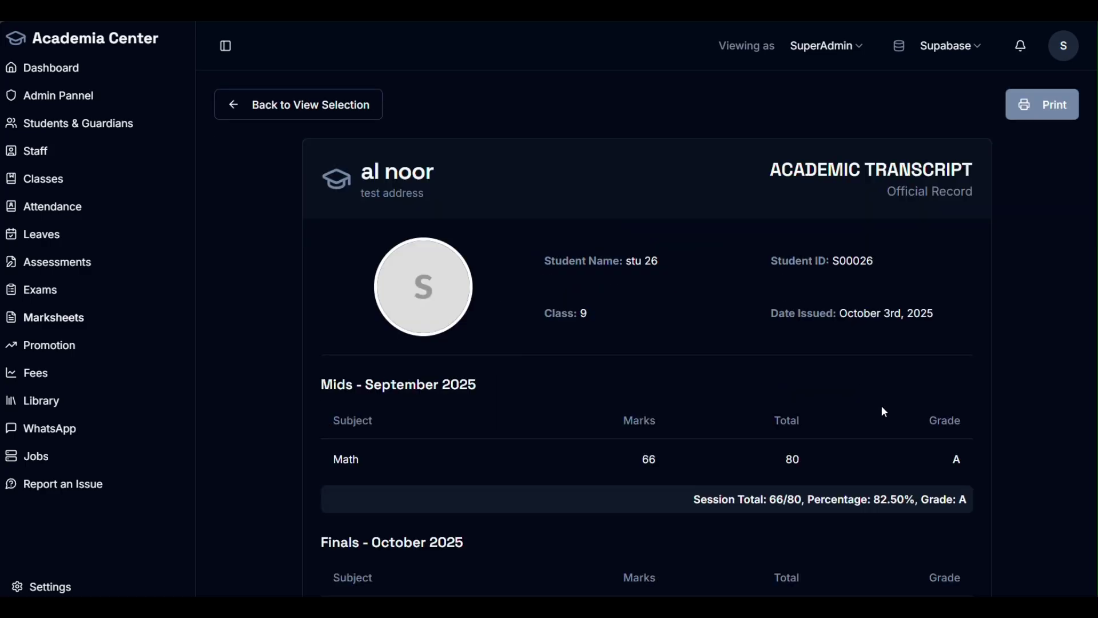
scroll(892, 408, down, 3)
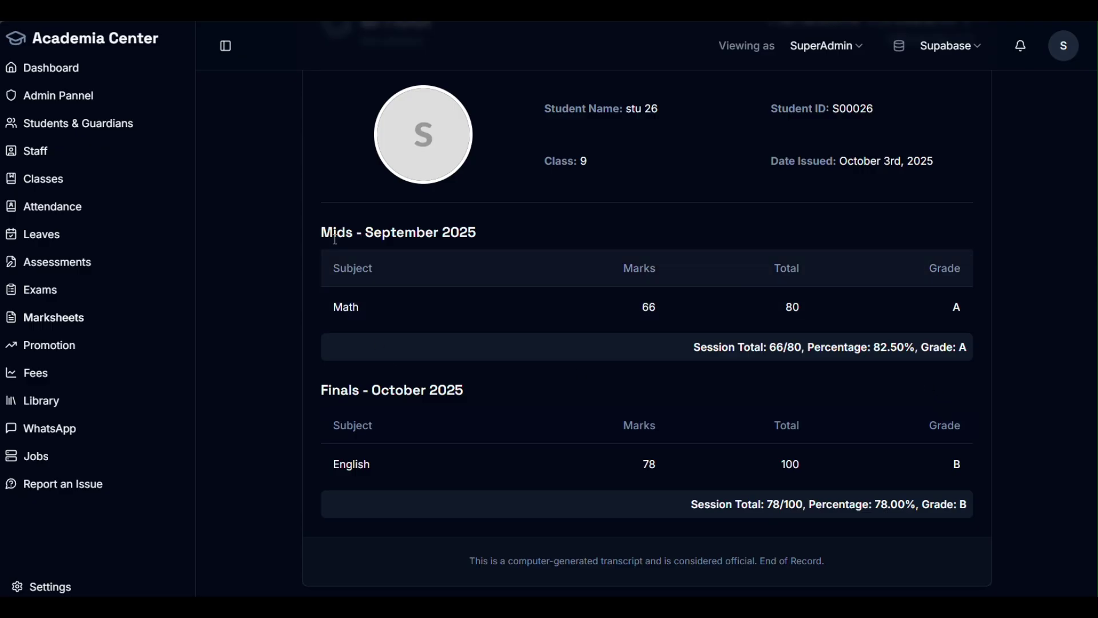
drag(323, 232, 515, 233)
drag(465, 391, 321, 391)
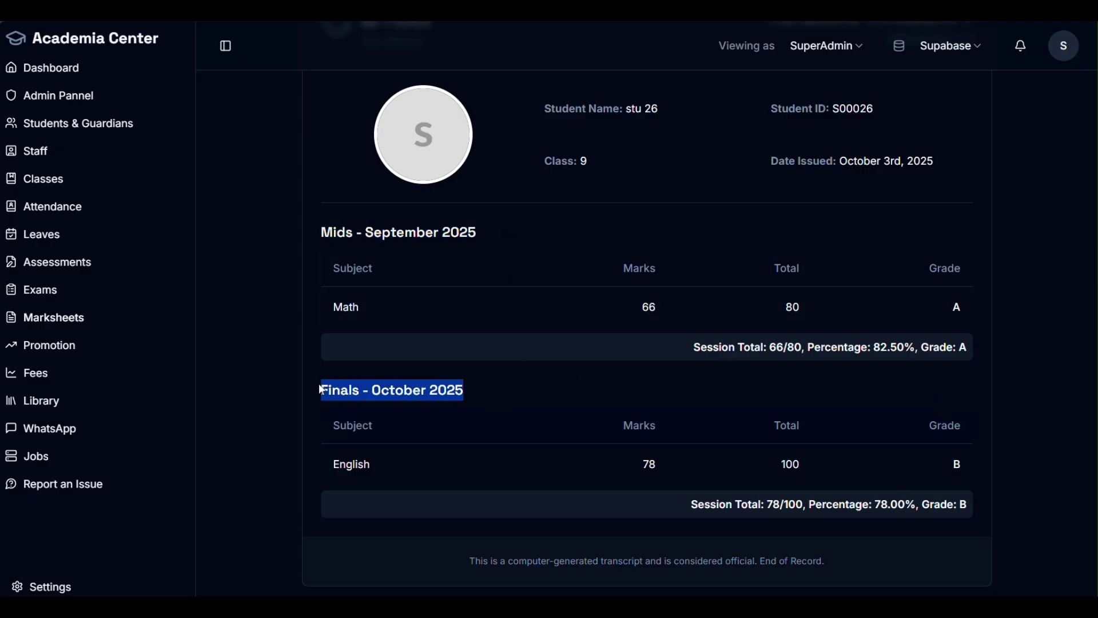
scroll(340, 313, up, 3)
Step: Switch to stu 26's individual report cards and look through them
click(282, 108)
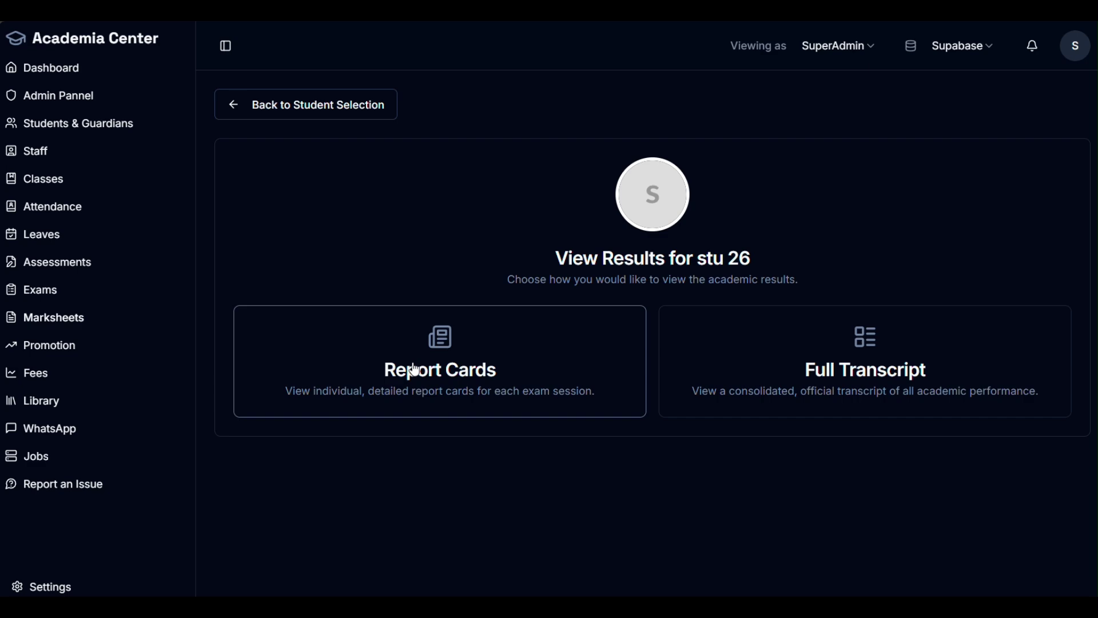
click(412, 372)
scroll(684, 417, down, 3)
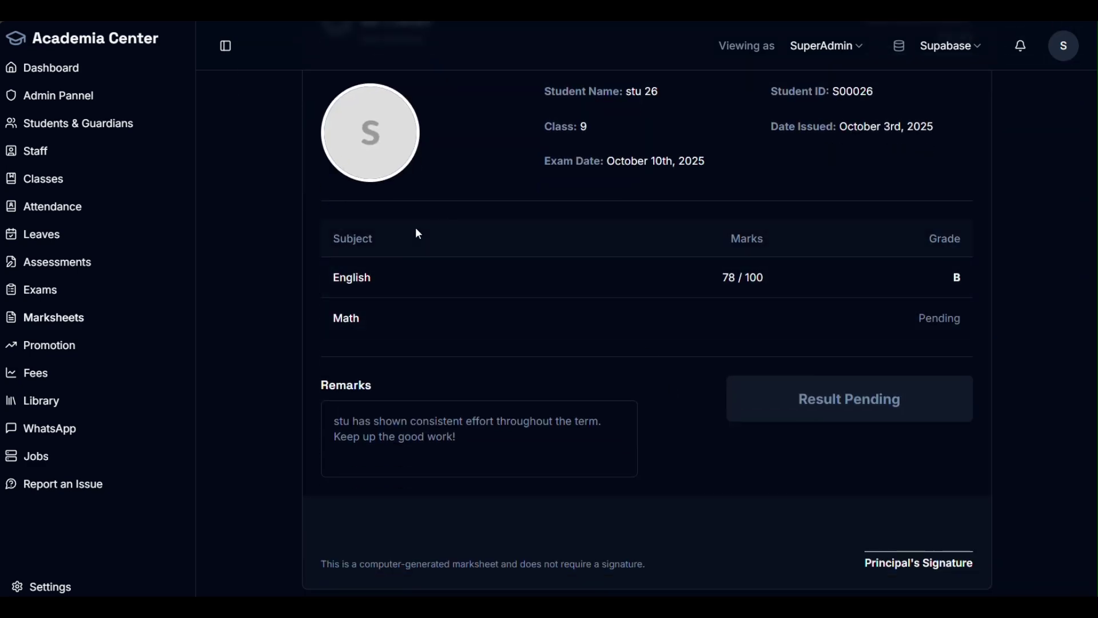
scroll(414, 232, down, 6)
scroll(366, 401, down, 1)
scroll(294, 174, up, 10)
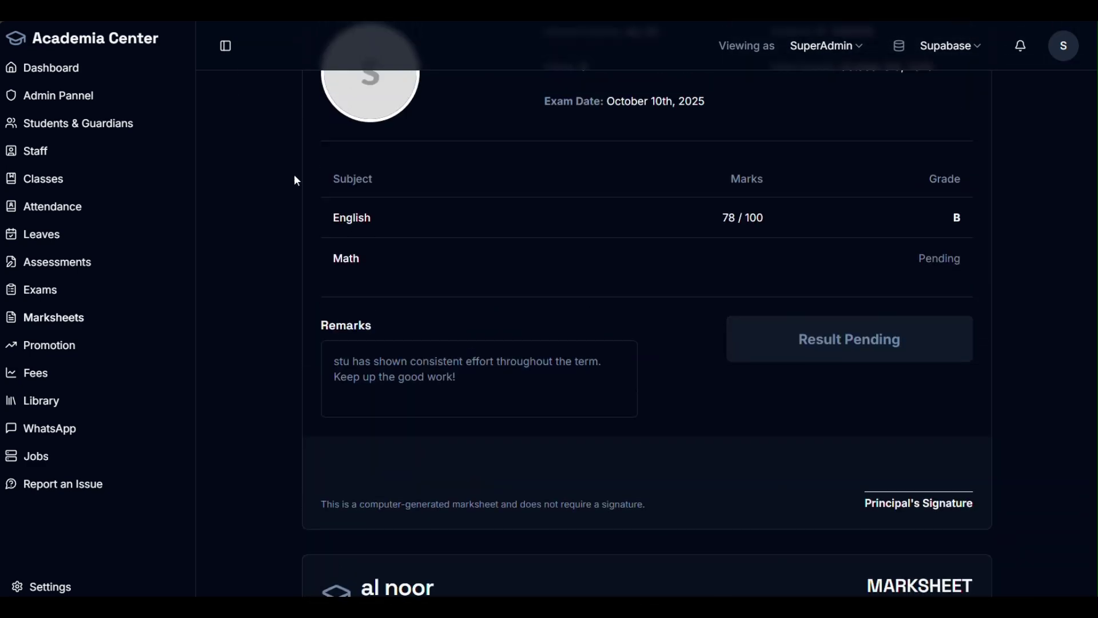
Step: Reopen stu 26's full transcript and confirm Mids Math 66/80, grade A, beside Finals English
click(301, 110)
click(819, 354)
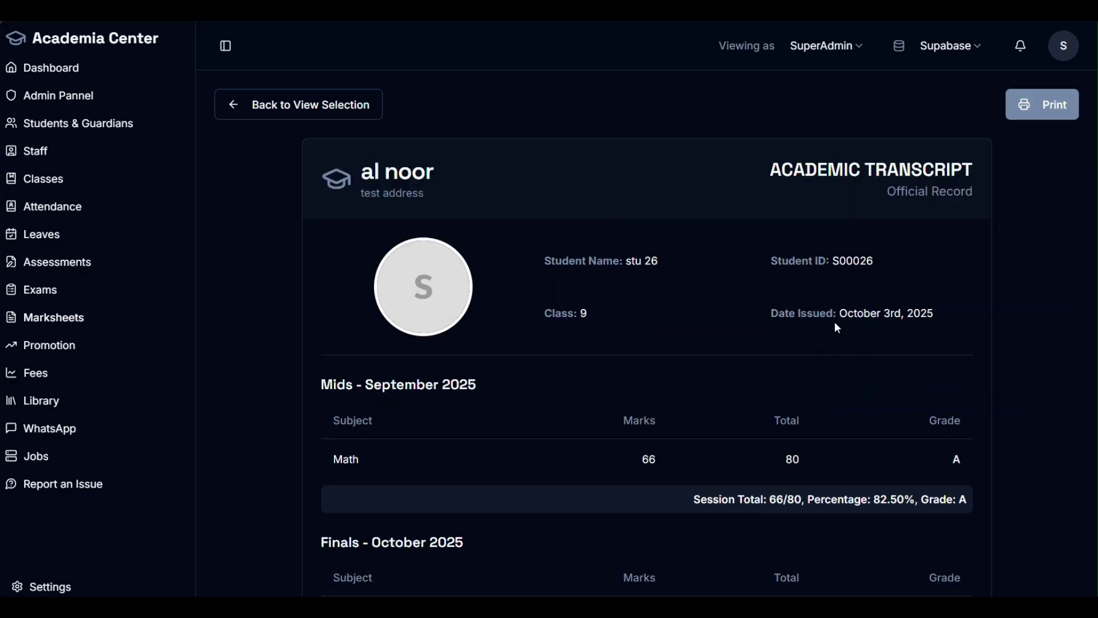
scroll(488, 215, down, 3)
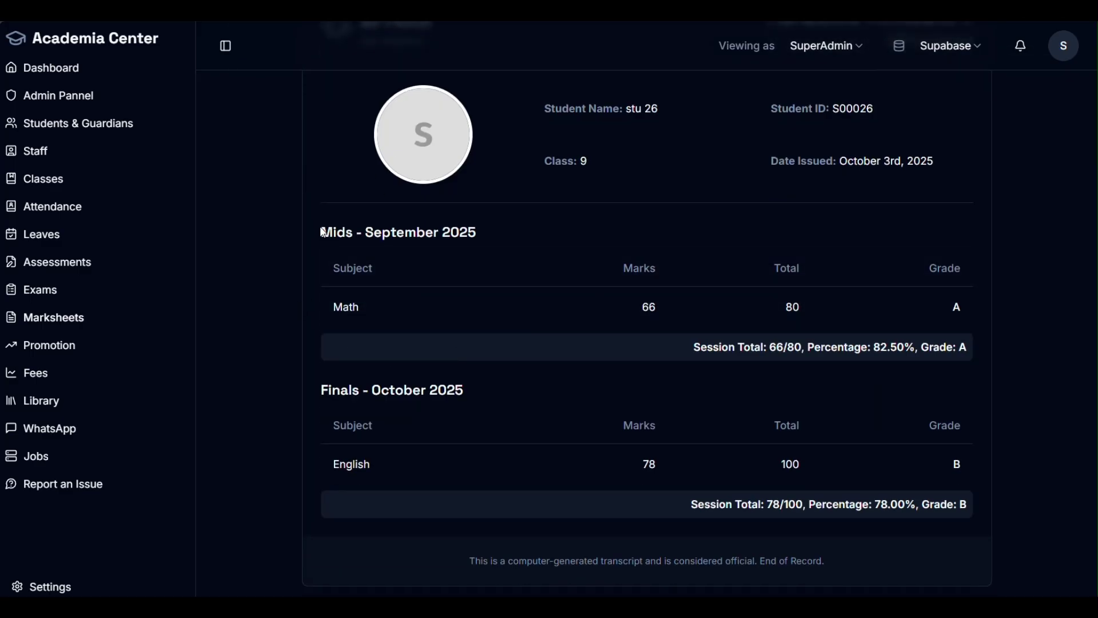
drag(321, 231, 534, 239)
drag(353, 391, 449, 389)
scroll(480, 409, up, 3)
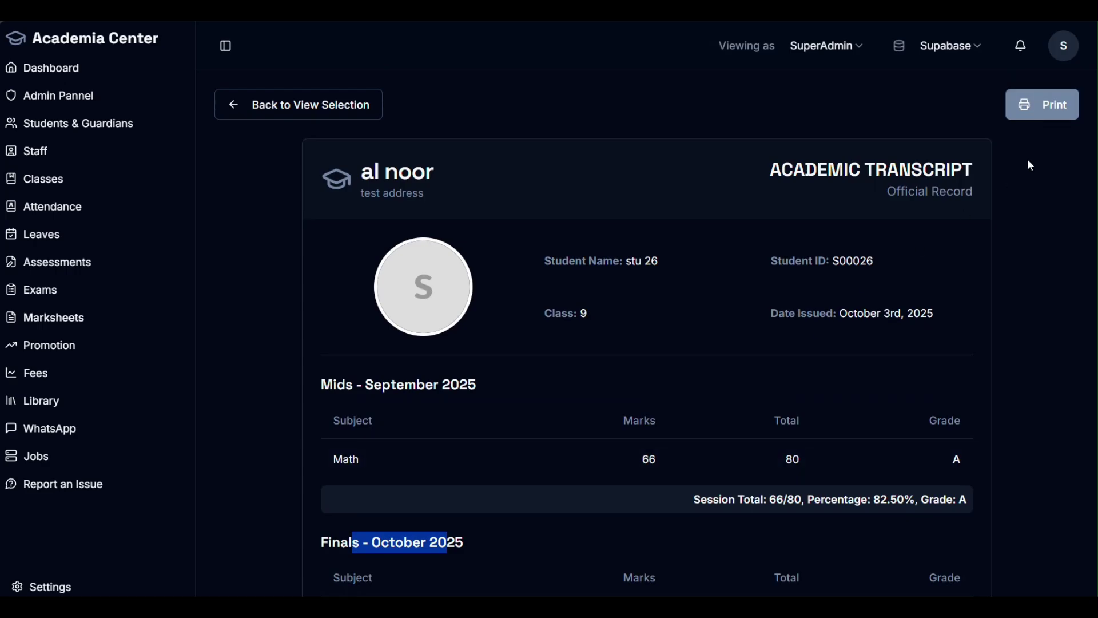
scroll(944, 345, down, 3)
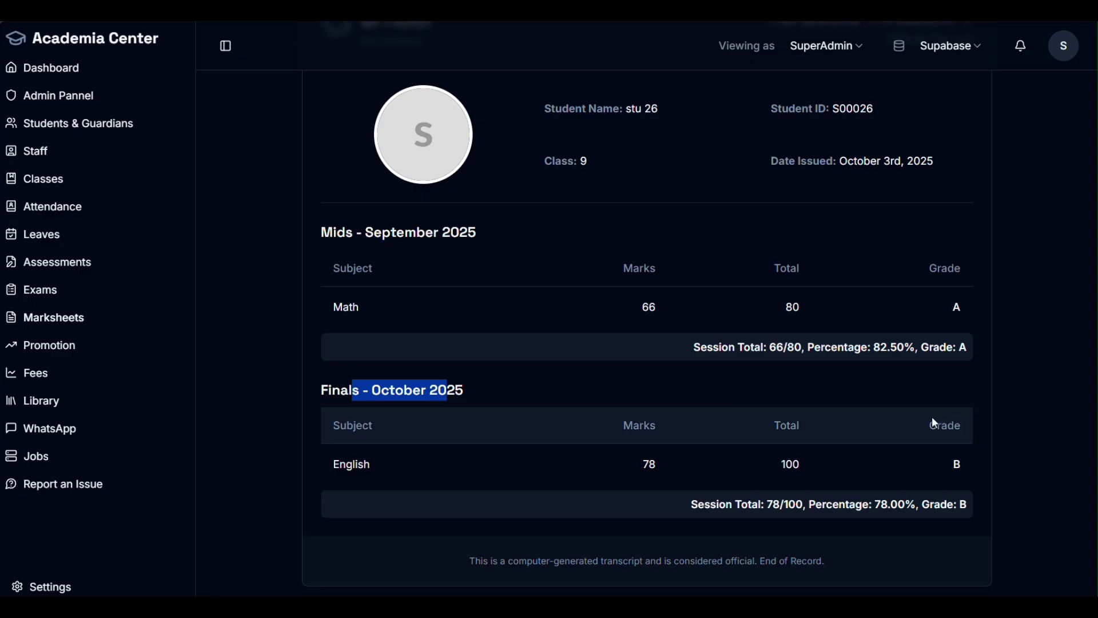
drag(685, 347, 771, 345)
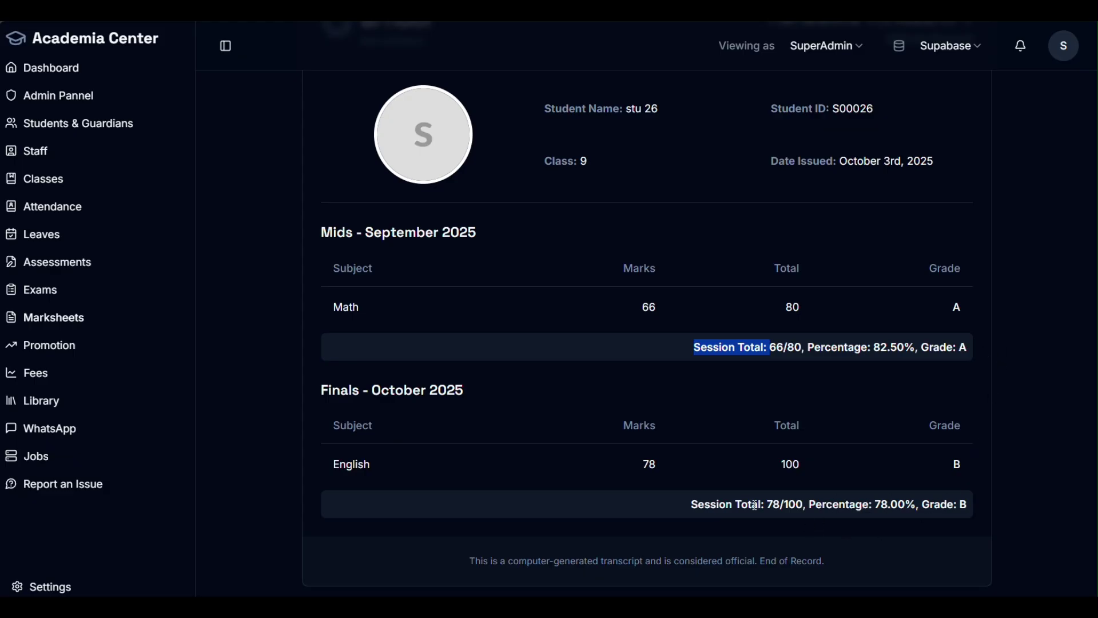
scroll(746, 435, up, 3)
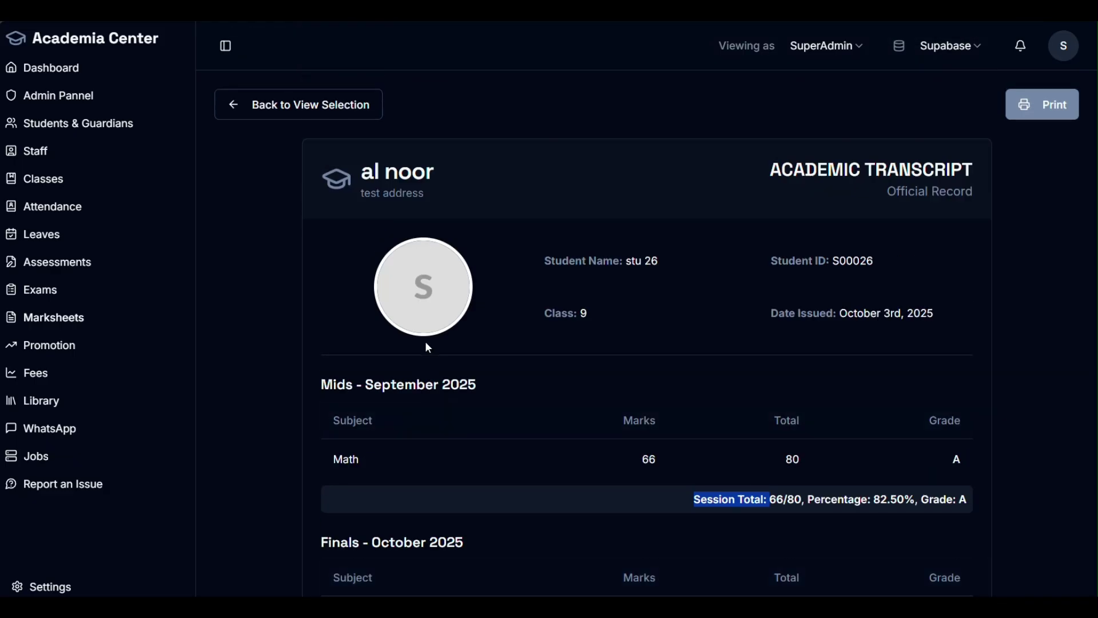
Step: Leave stu 26's results and open the Finals exam in the Edit Exam dialog from Exams
click(273, 112)
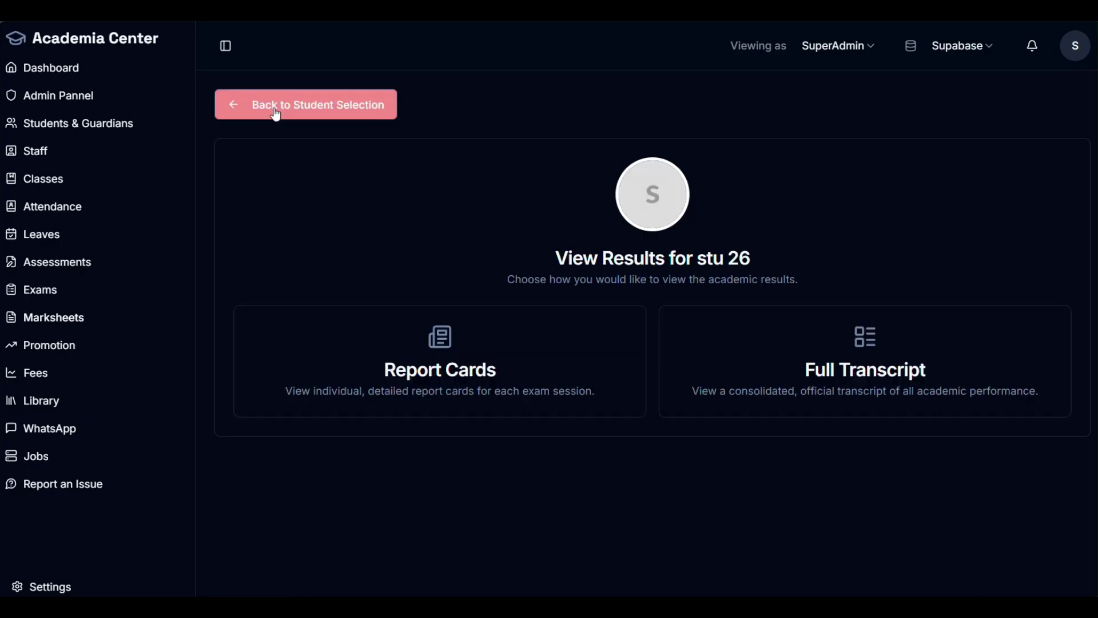
click(51, 299)
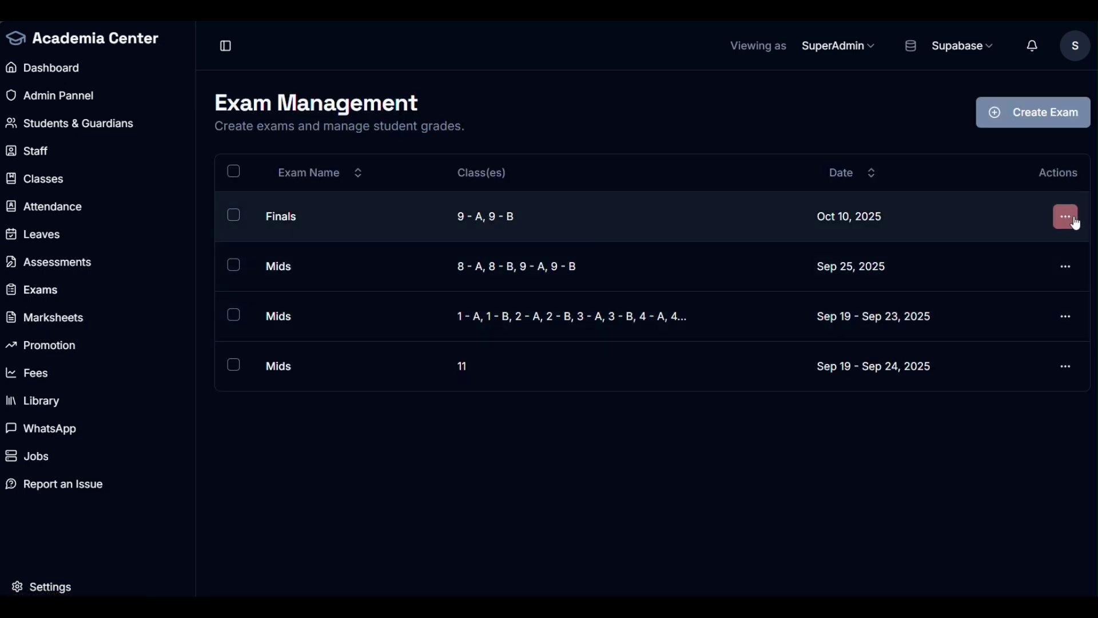
click(1075, 223)
click(1014, 294)
Step: Select the Finals description text, review the schedule, and cancel the editor without saving
click(337, 300)
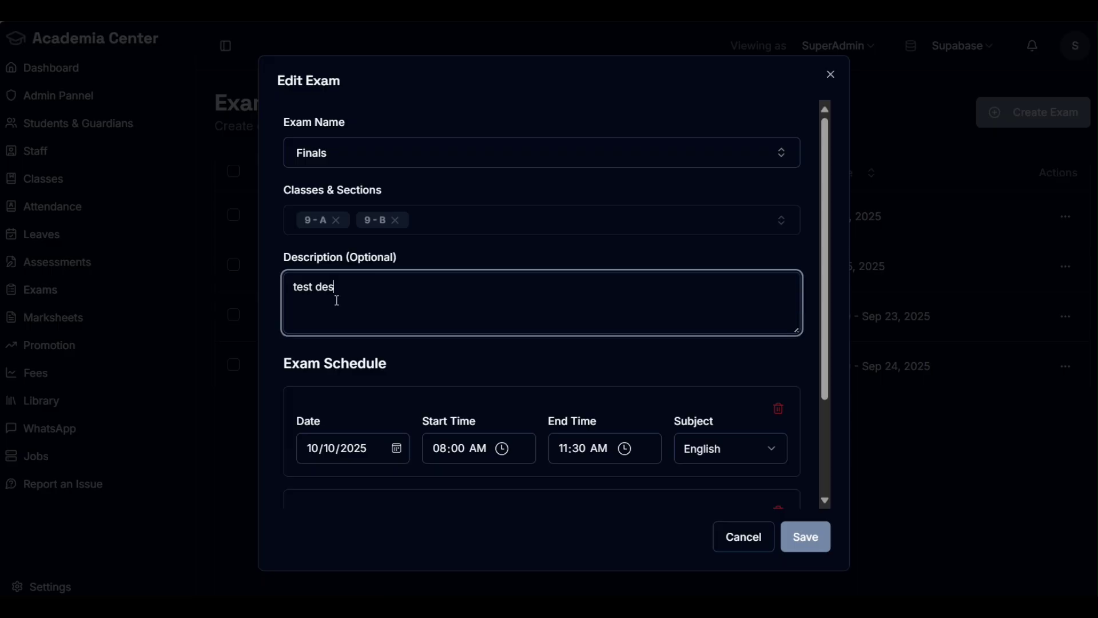
drag(337, 301, 296, 302)
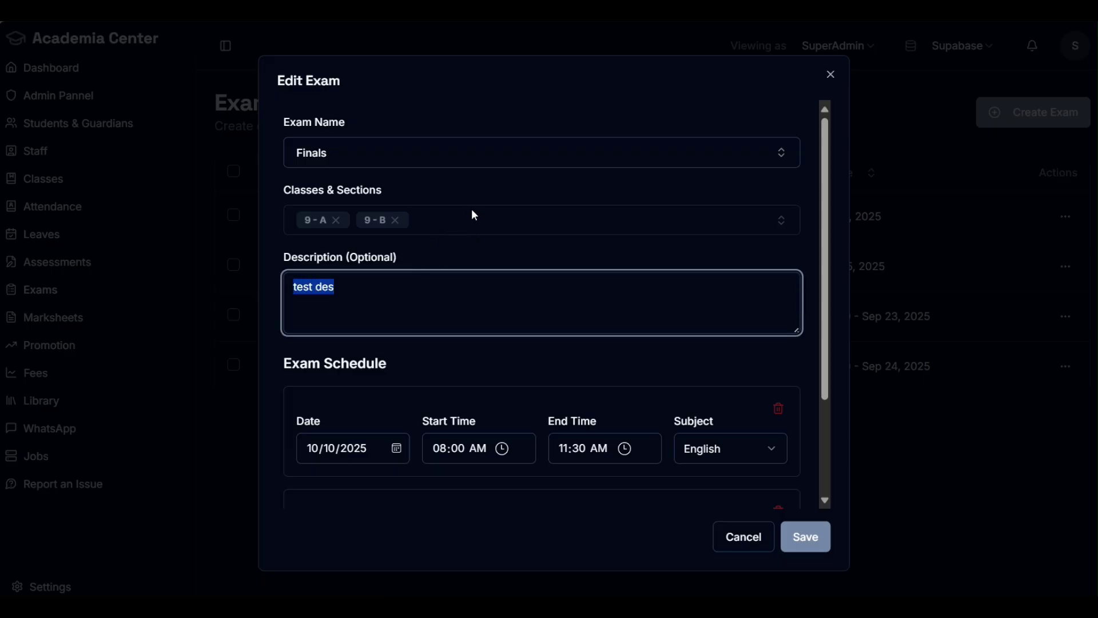
scroll(474, 232, down, 3)
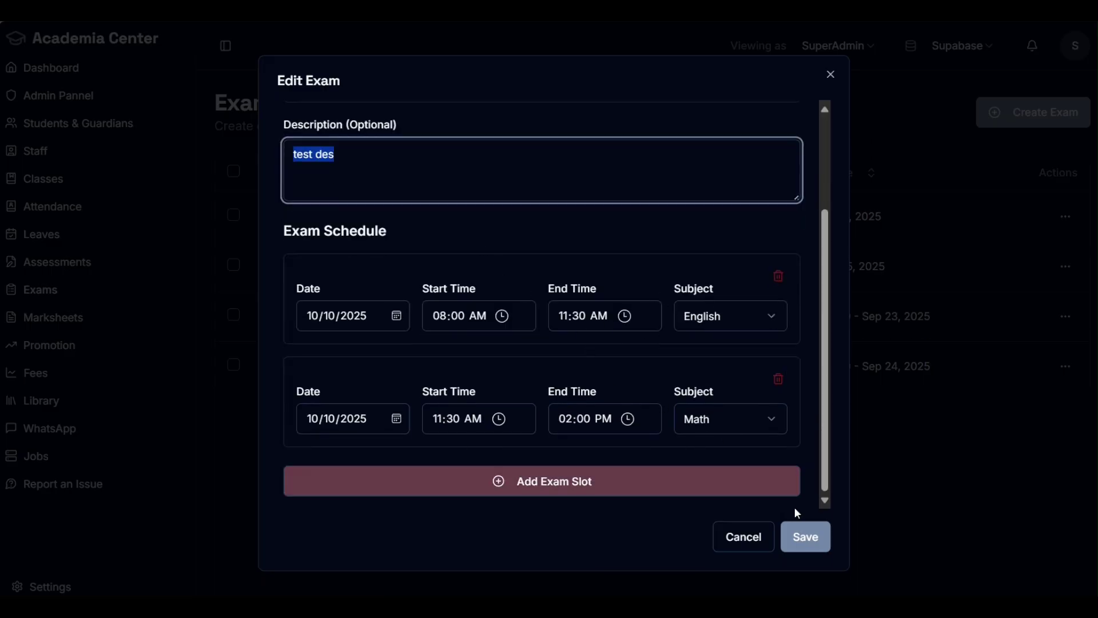
click(743, 537)
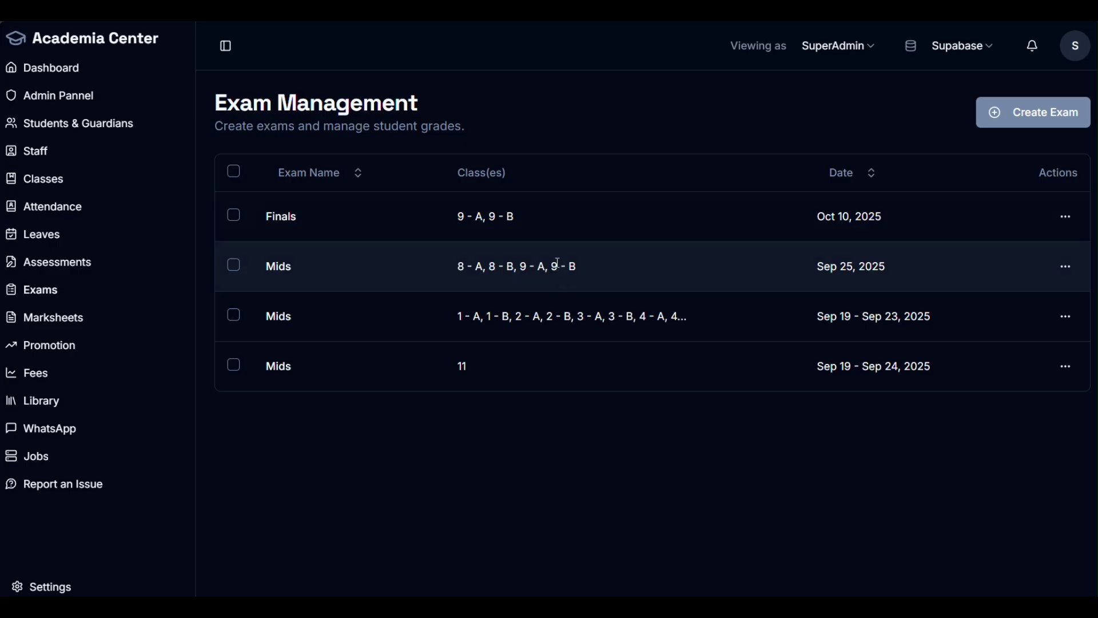
Step: Scroll through the Marksheets class cards, then move on to the Student Promotion page
click(43, 326)
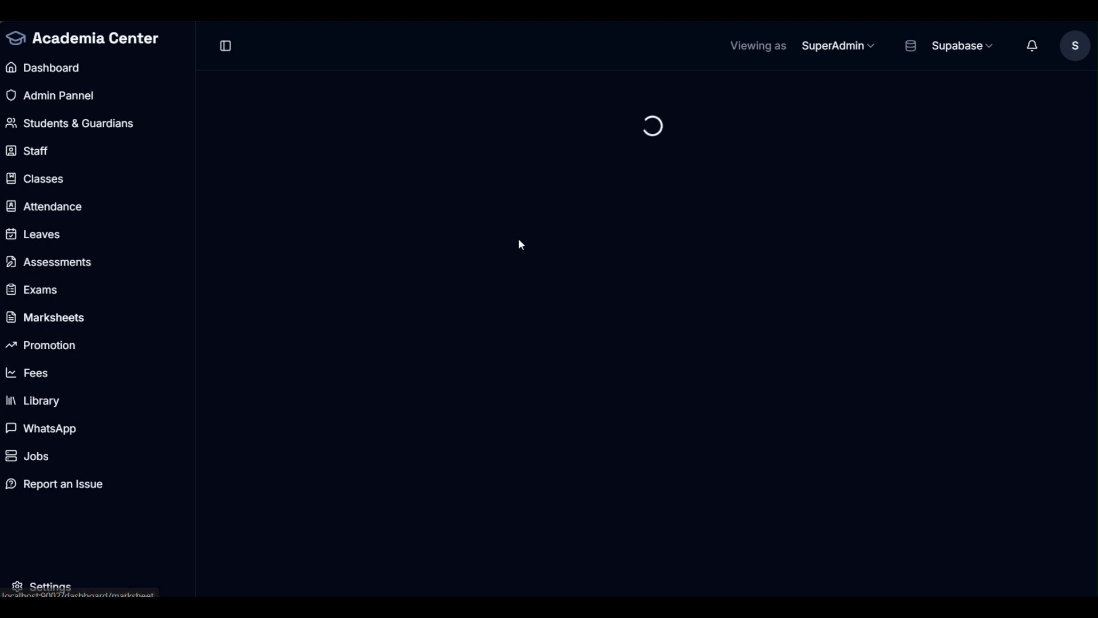
scroll(753, 377, down, 5)
scroll(686, 343, up, 5)
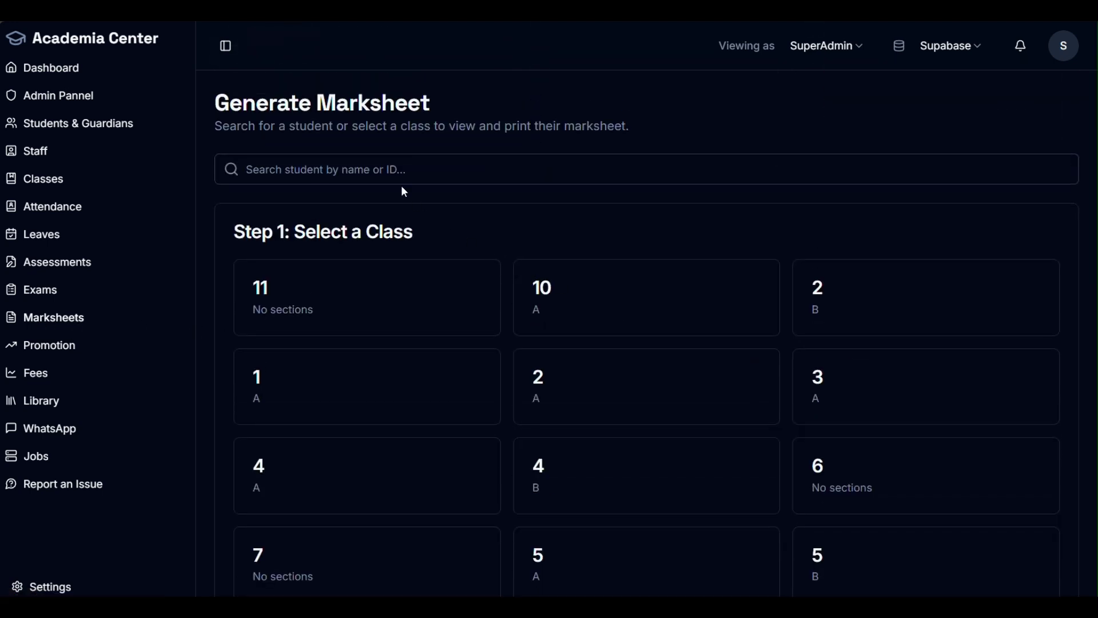
scroll(506, 335, down, 5)
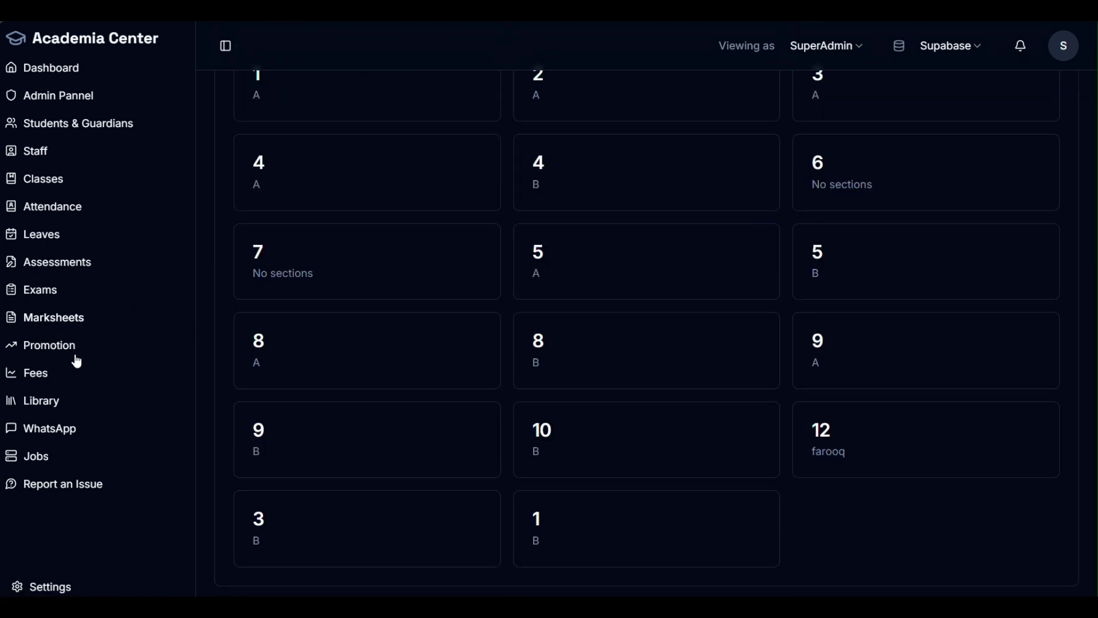
click(55, 350)
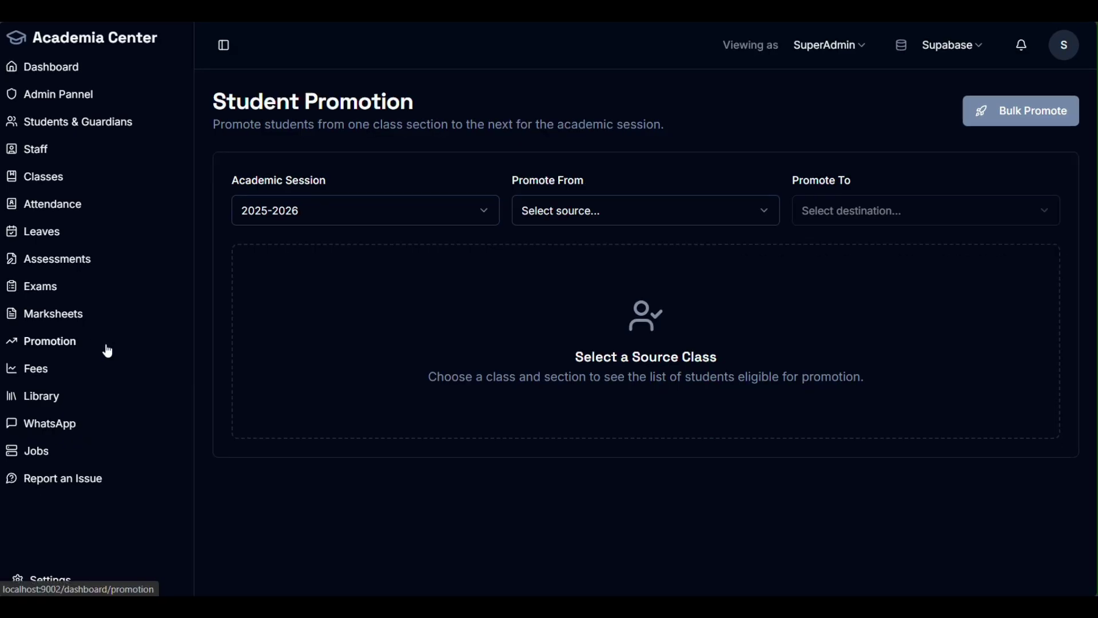
Step: Choose 2 - A as Promote From and 3 - A as Promote To
click(689, 208)
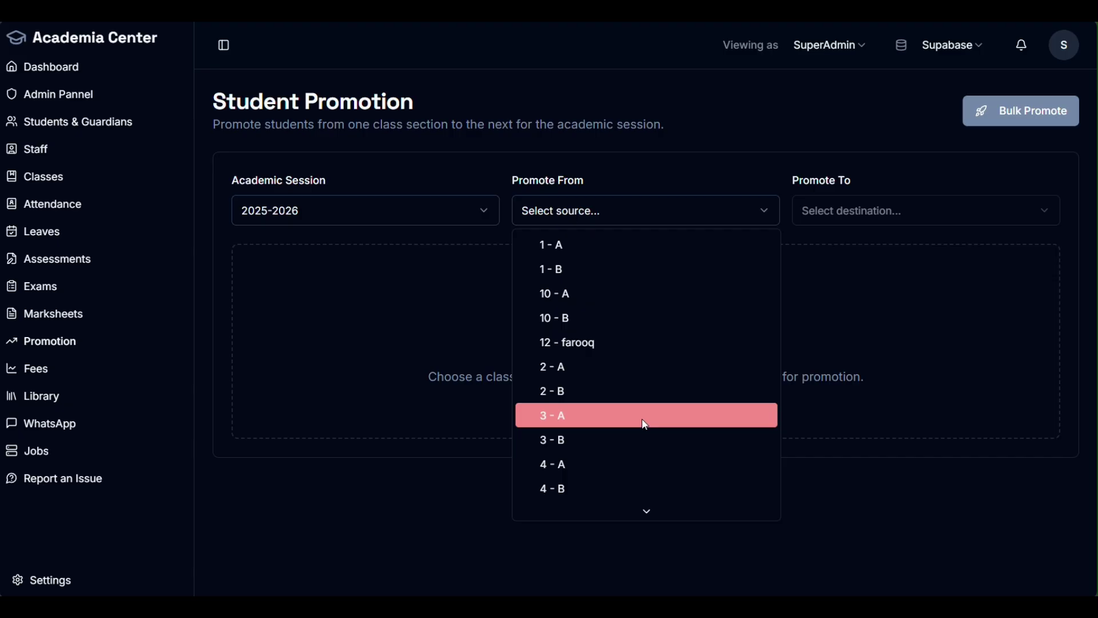
click(643, 369)
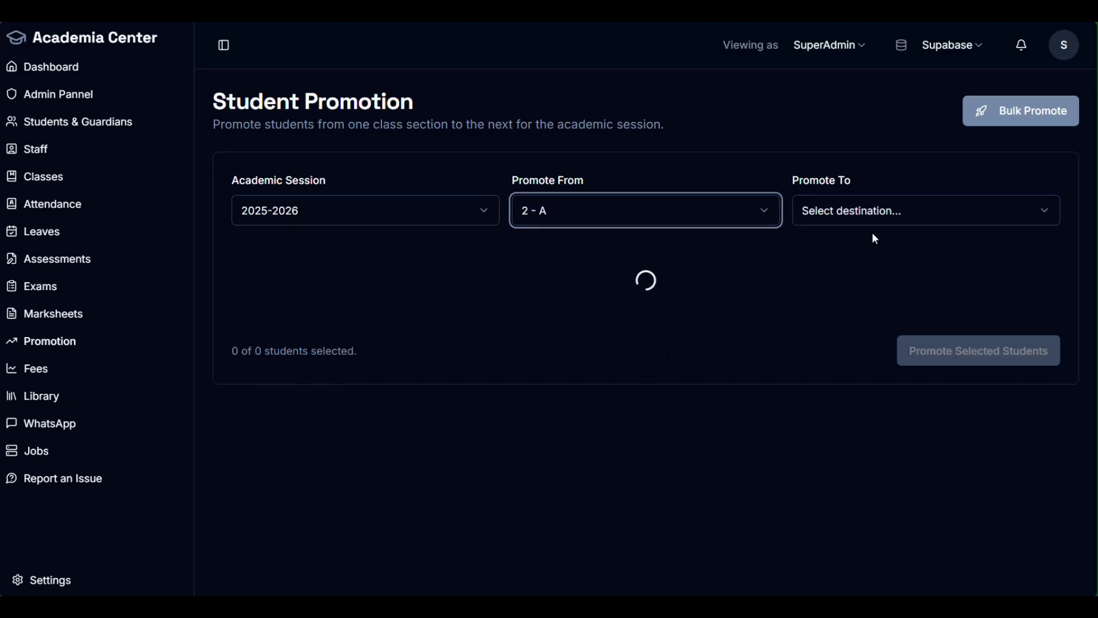
click(874, 214)
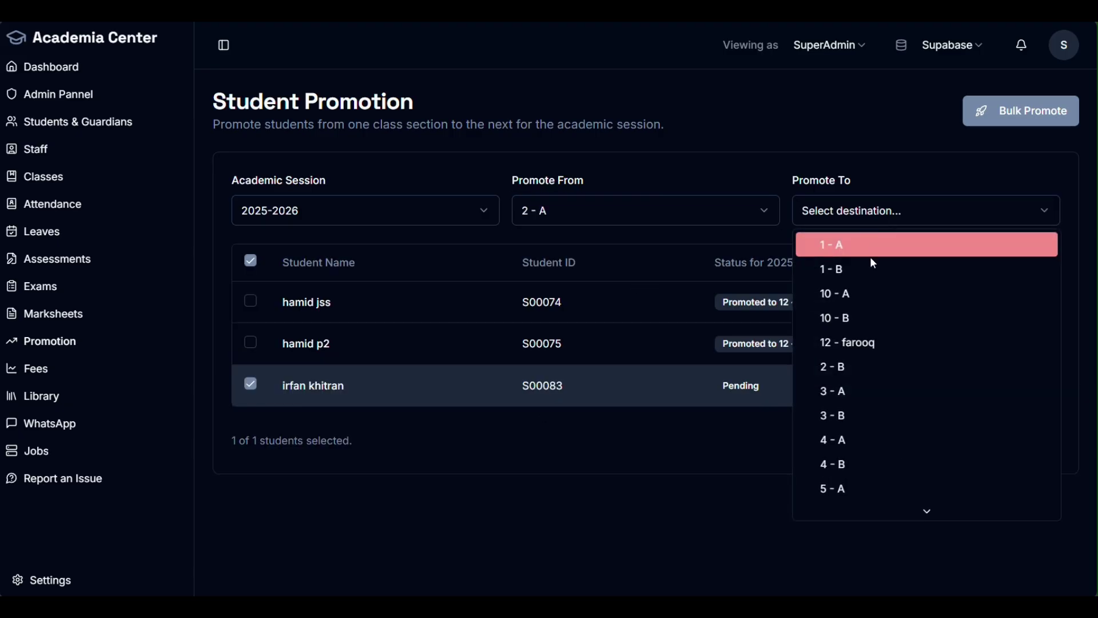
click(873, 390)
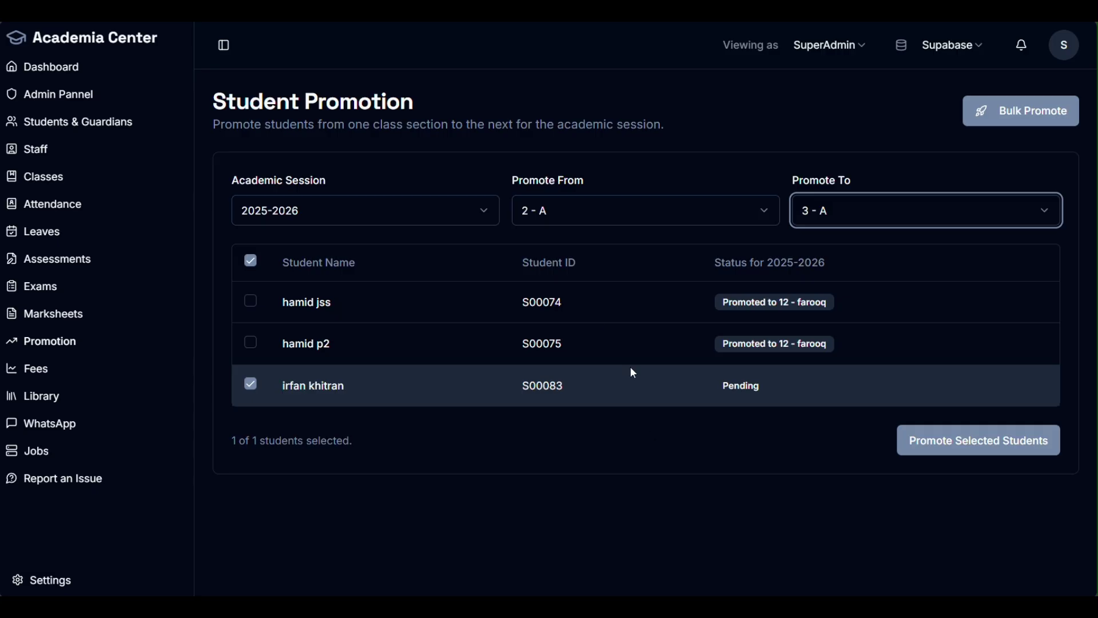
Step: Review the student table's names and statuses, then switch to Bulk Promote
drag(347, 311, 283, 304)
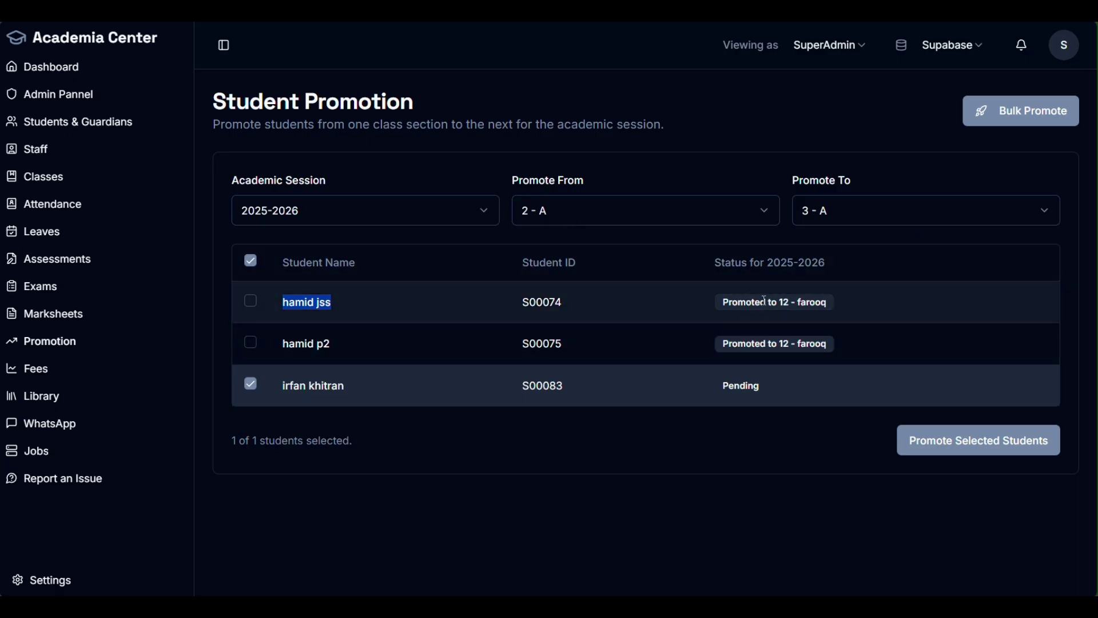
drag(779, 302, 830, 307)
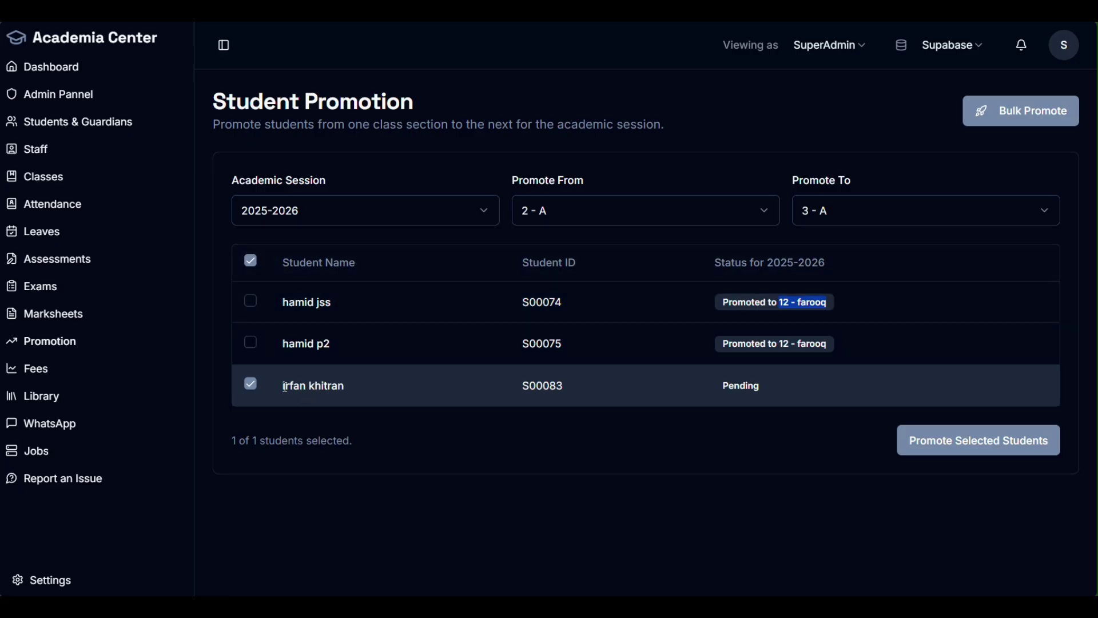
drag(283, 386, 372, 391)
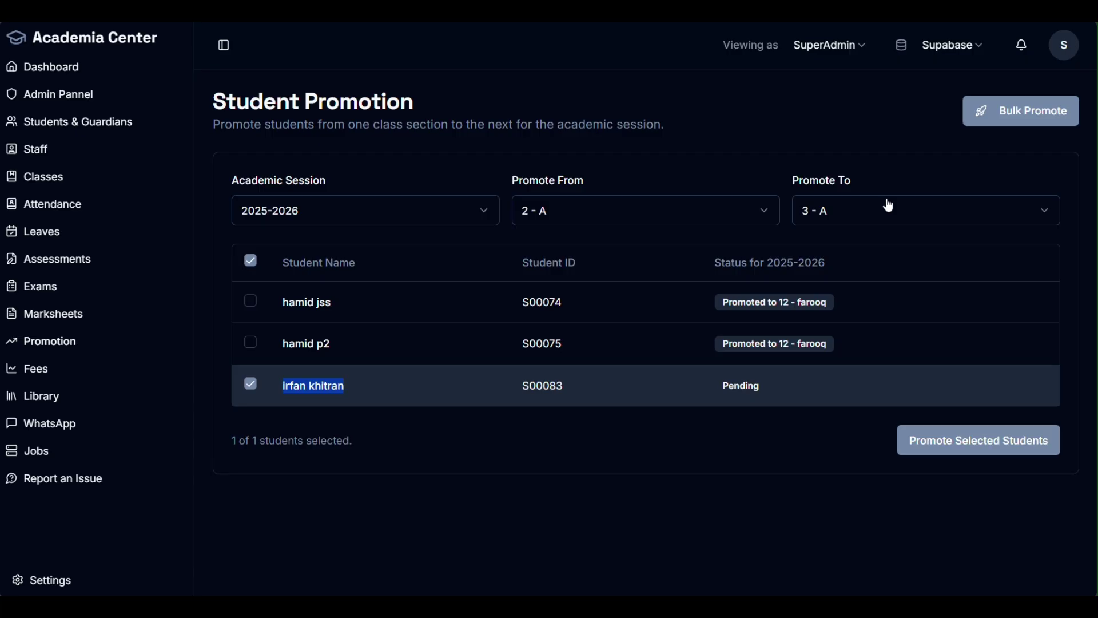
click(1021, 123)
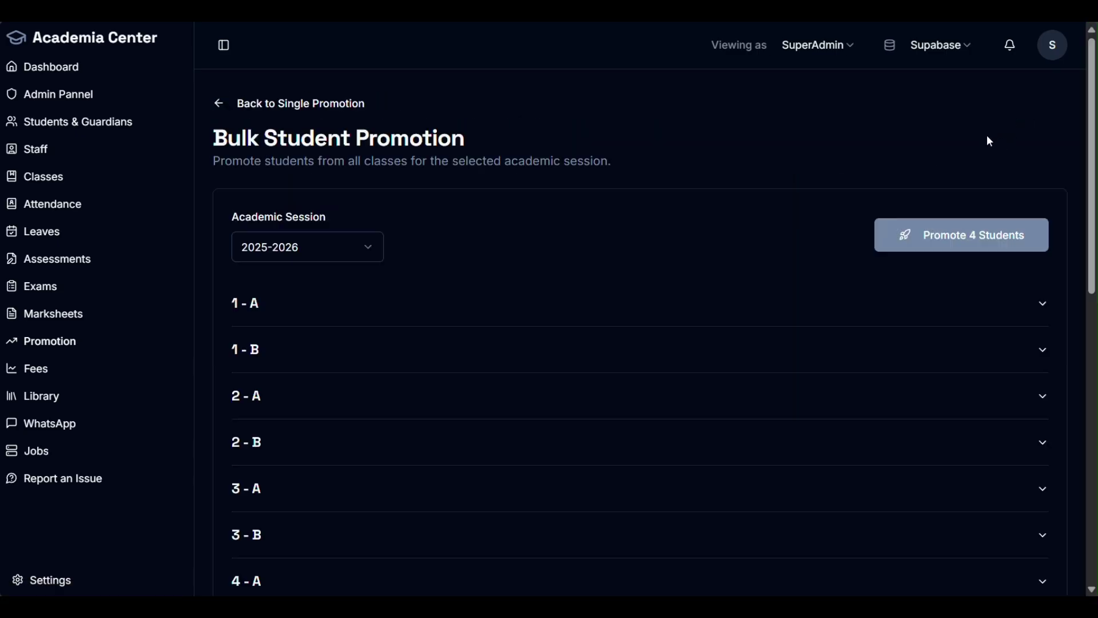
Step: Expand section 2 - A to review its students, then collapse it
scroll(984, 172, down, 1)
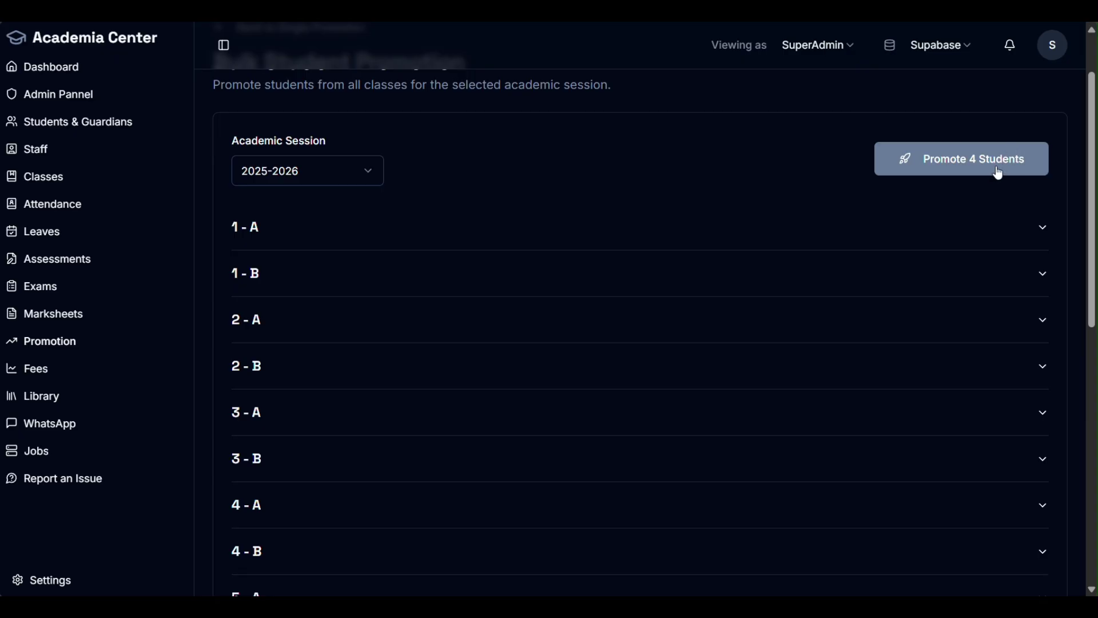
click(685, 316)
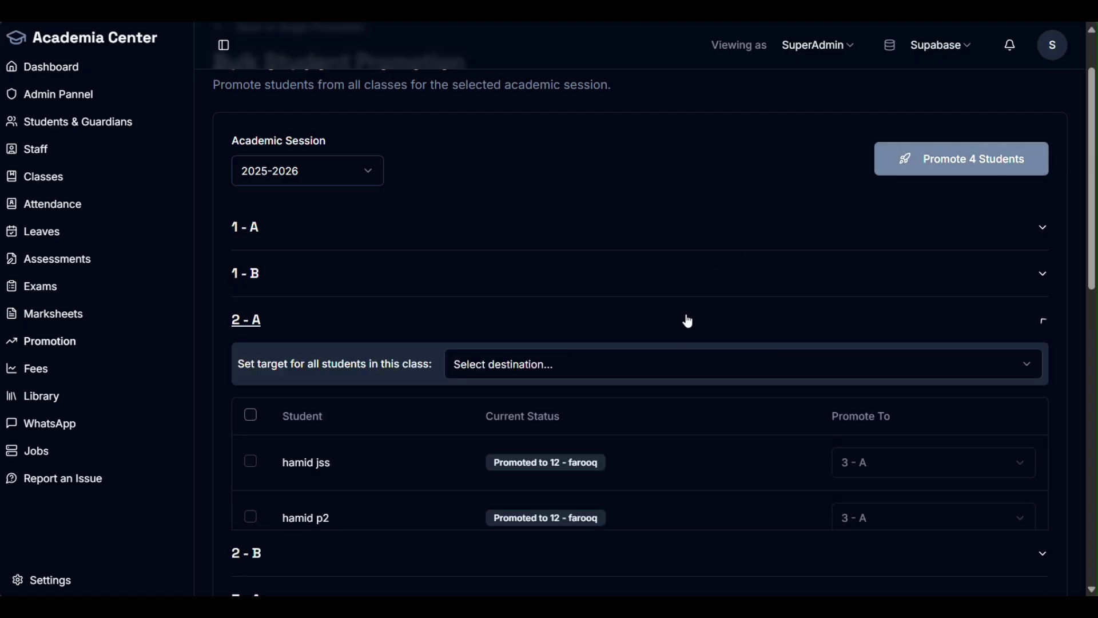
scroll(681, 325, down, 1)
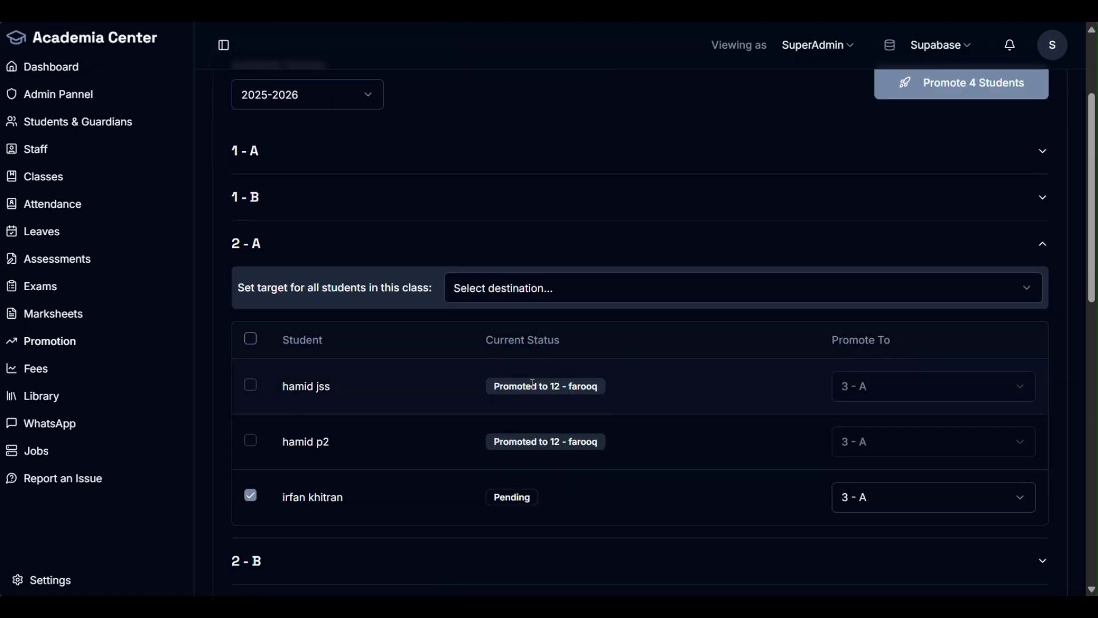
click(490, 250)
scroll(550, 372, down, 6)
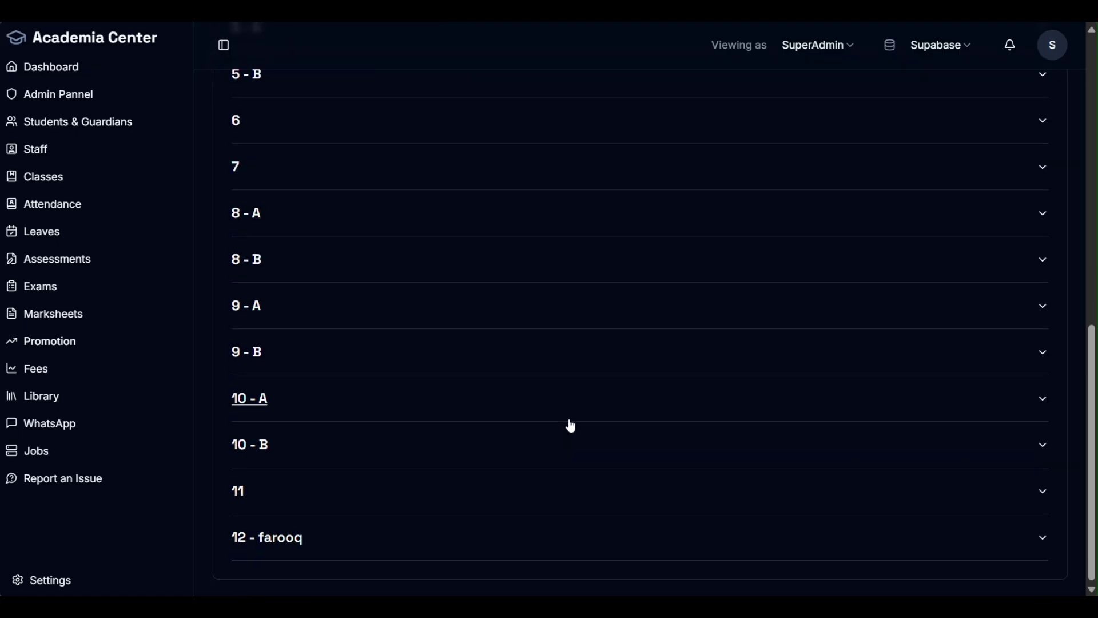
scroll(569, 424, up, 4)
scroll(574, 419, up, 3)
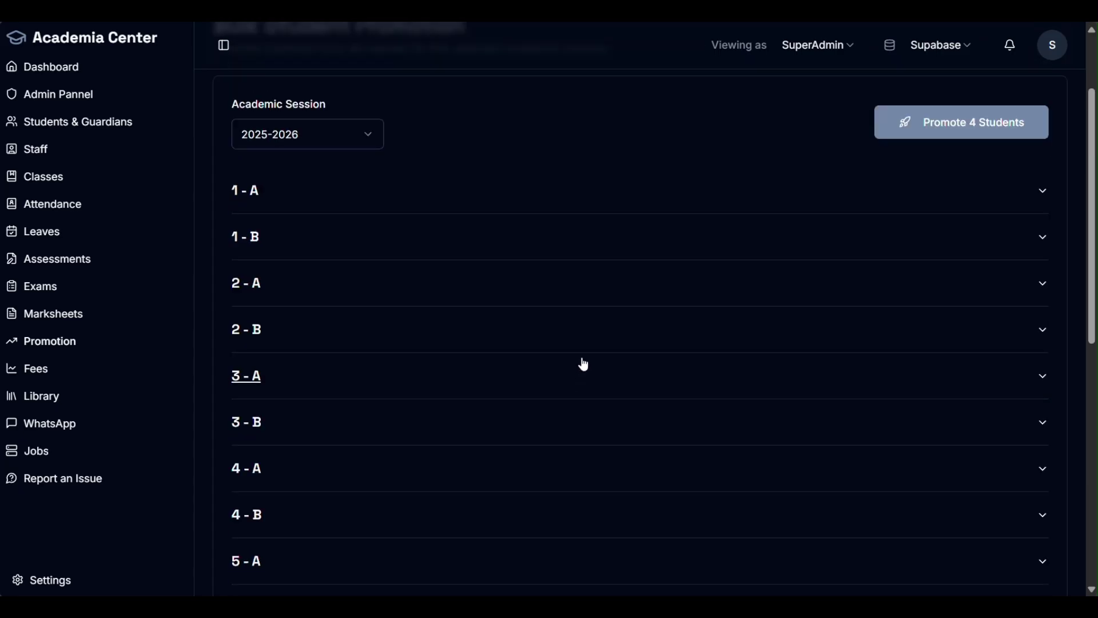
scroll(581, 362, up, 1)
Step: Keep 2025-2026 as the academic session and review section 4 - A's students
click(353, 220)
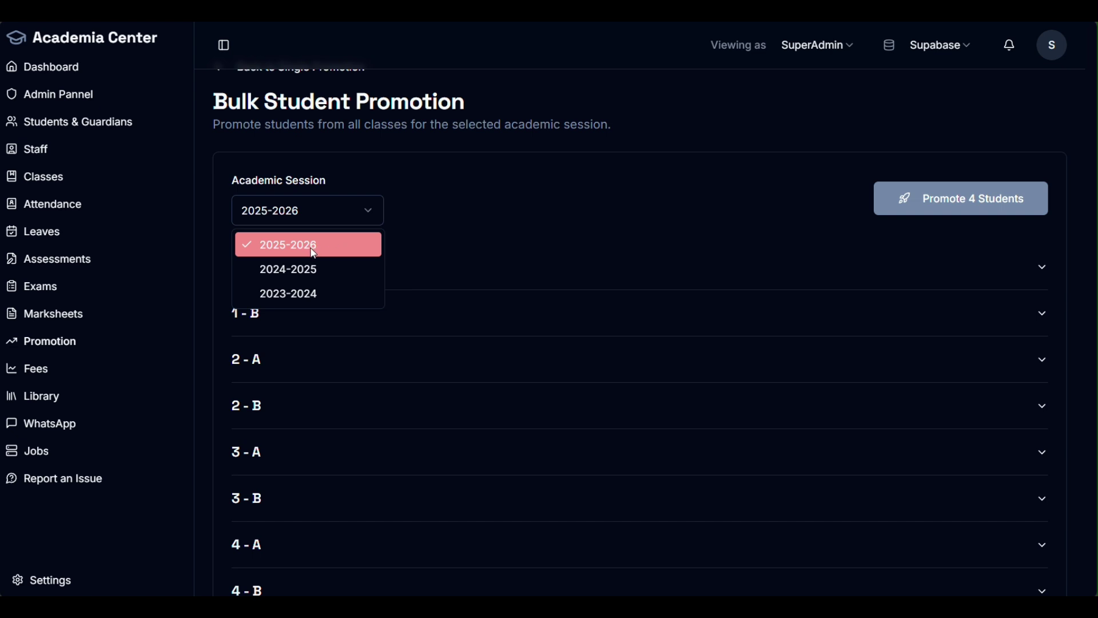
click(656, 182)
scroll(387, 315, down, 4)
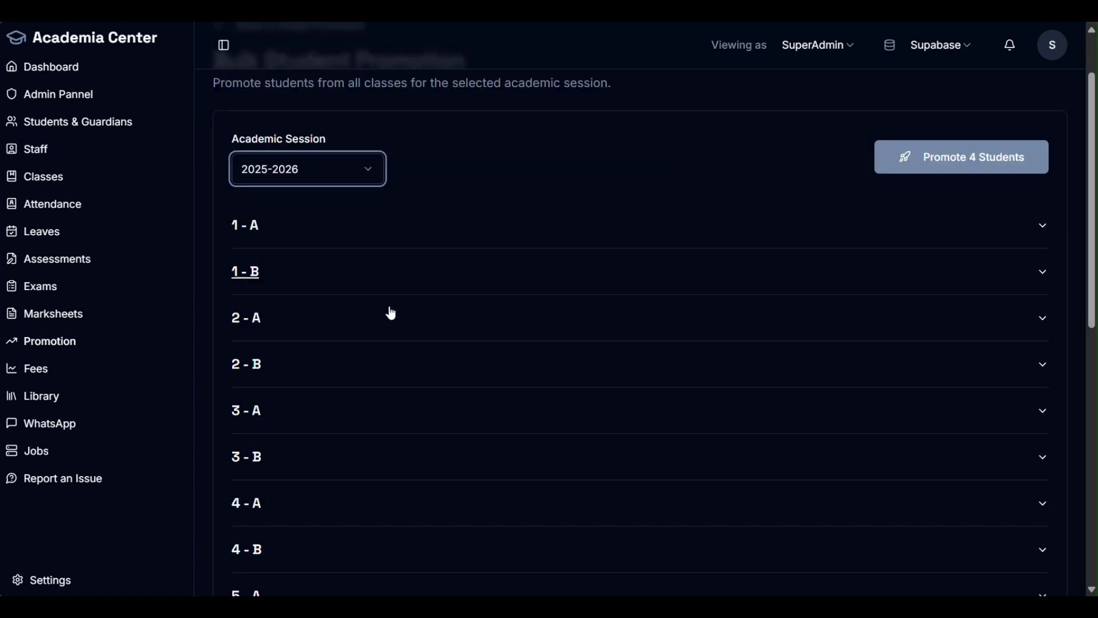
click(297, 337)
scroll(326, 362, down, 5)
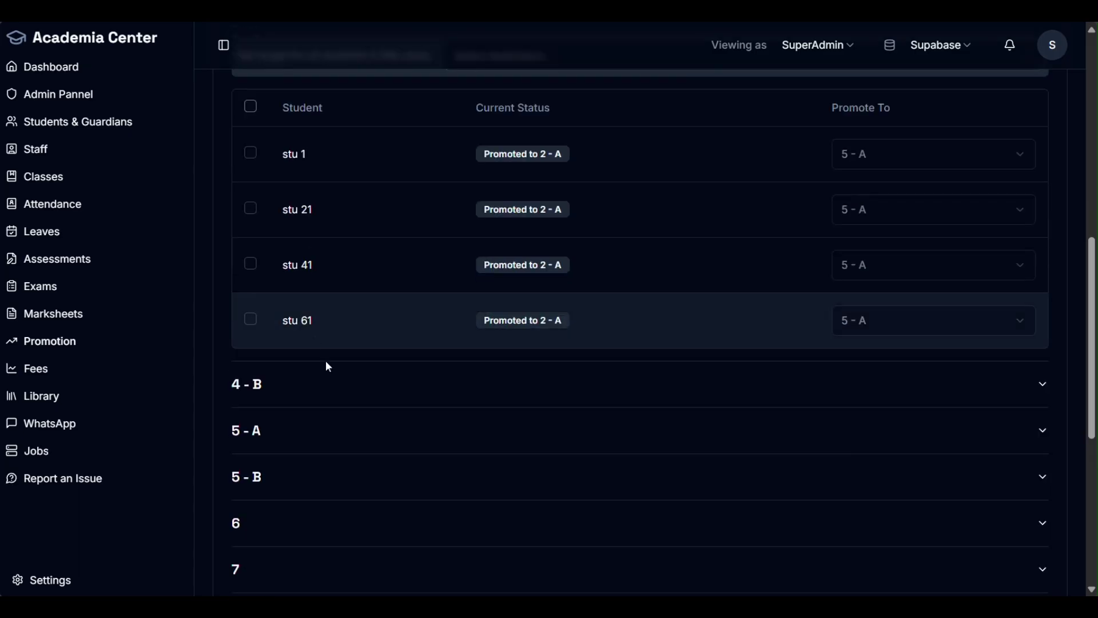
scroll(725, 350, up, 4)
click(275, 240)
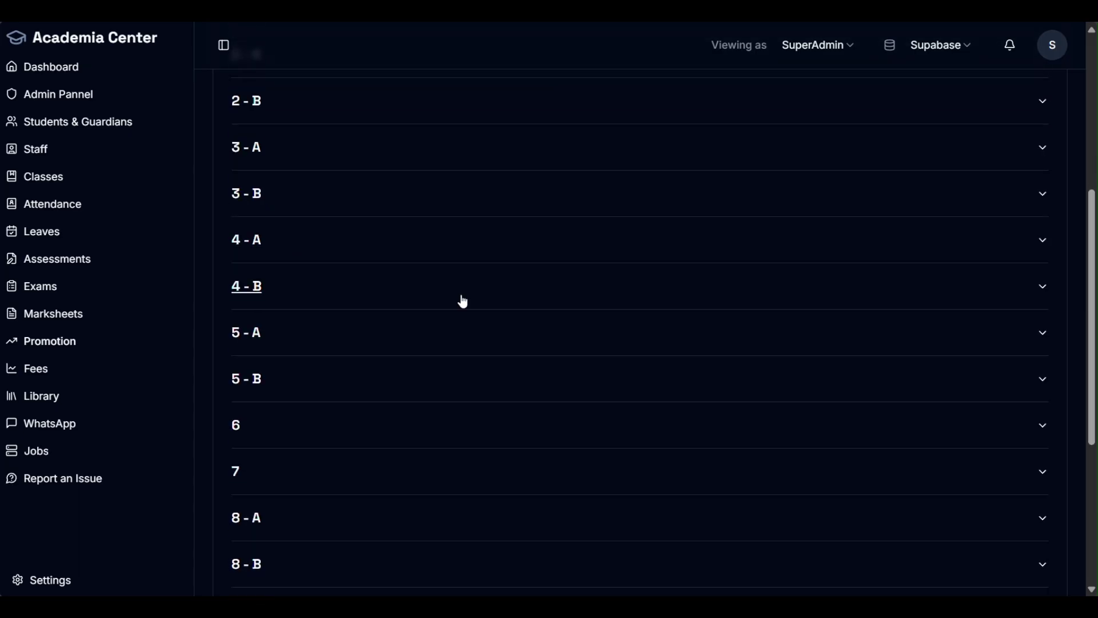
scroll(625, 316, up, 5)
scroll(625, 317, up, 1)
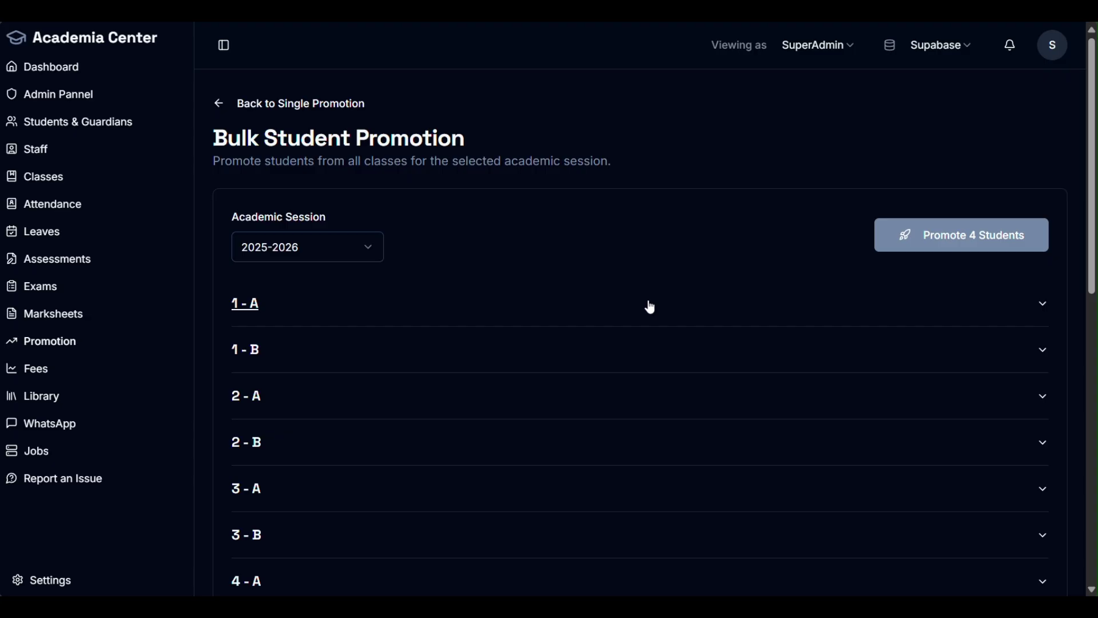
scroll(588, 363, down, 3)
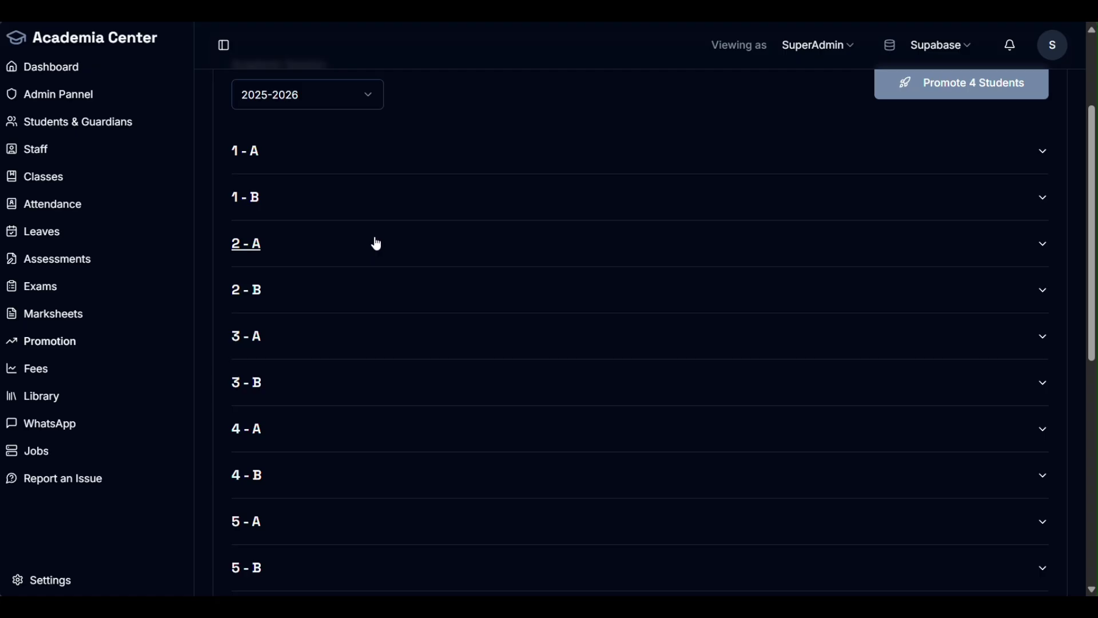
Step: Recheck section 2 - A, then review section 2 - B's students
click(377, 244)
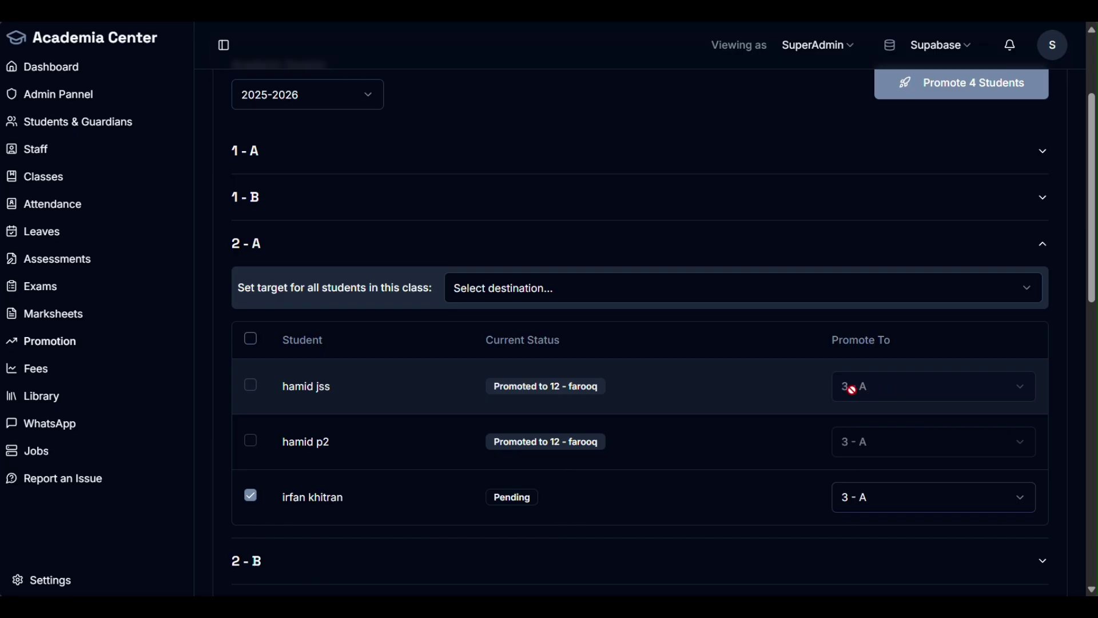
click(413, 255)
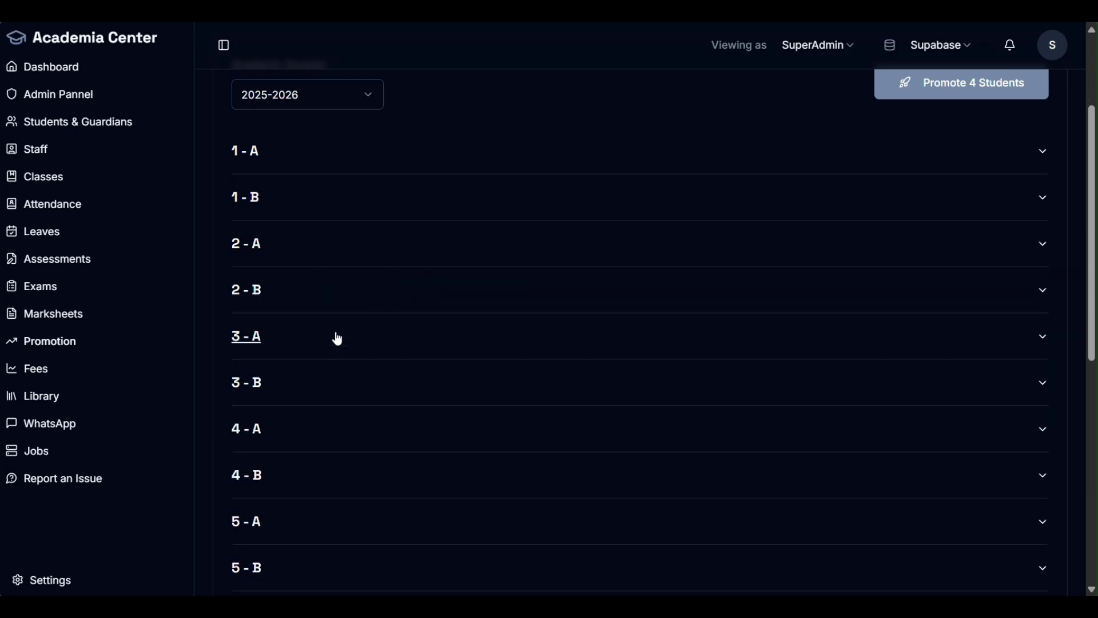
click(319, 297)
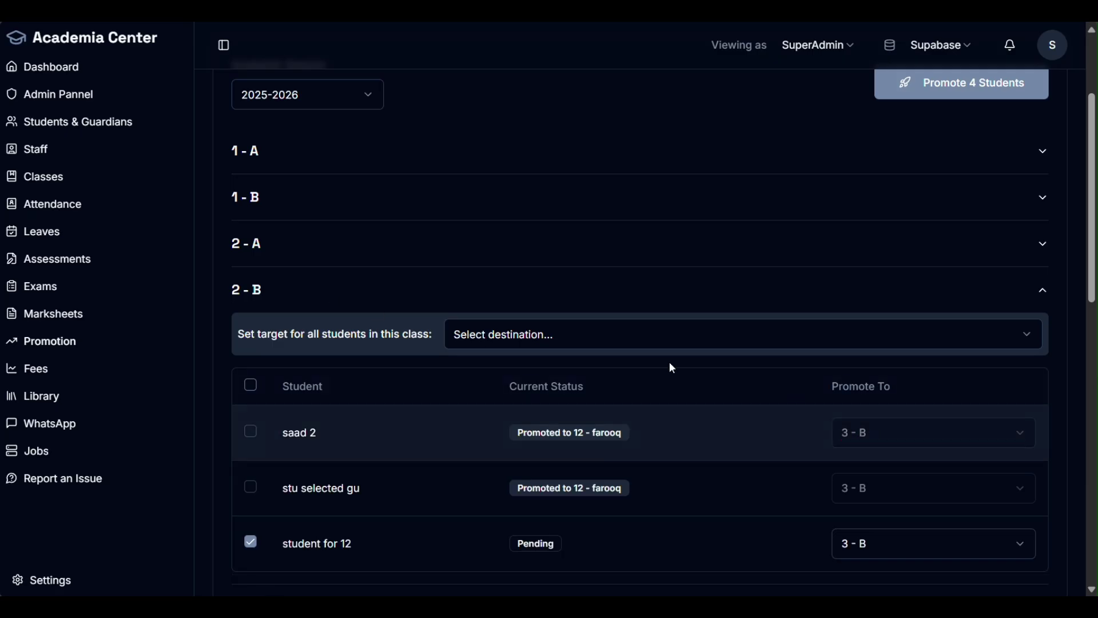
click(410, 290)
scroll(401, 309, down, 5)
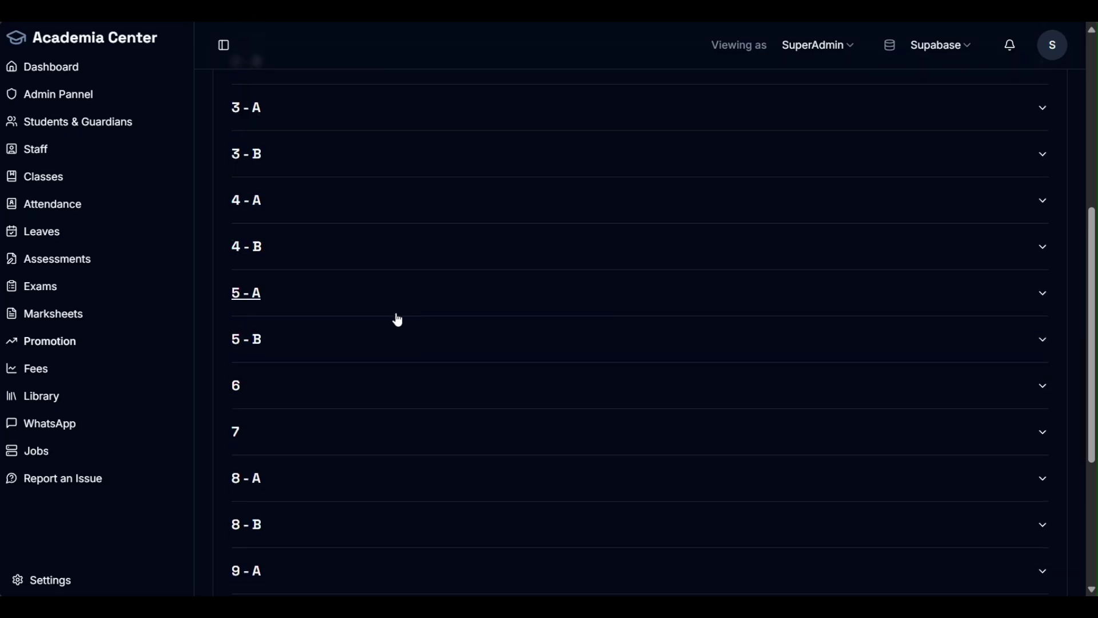
Step: Set class 4-A's target for all students to 5 - B
click(324, 203)
click(934, 241)
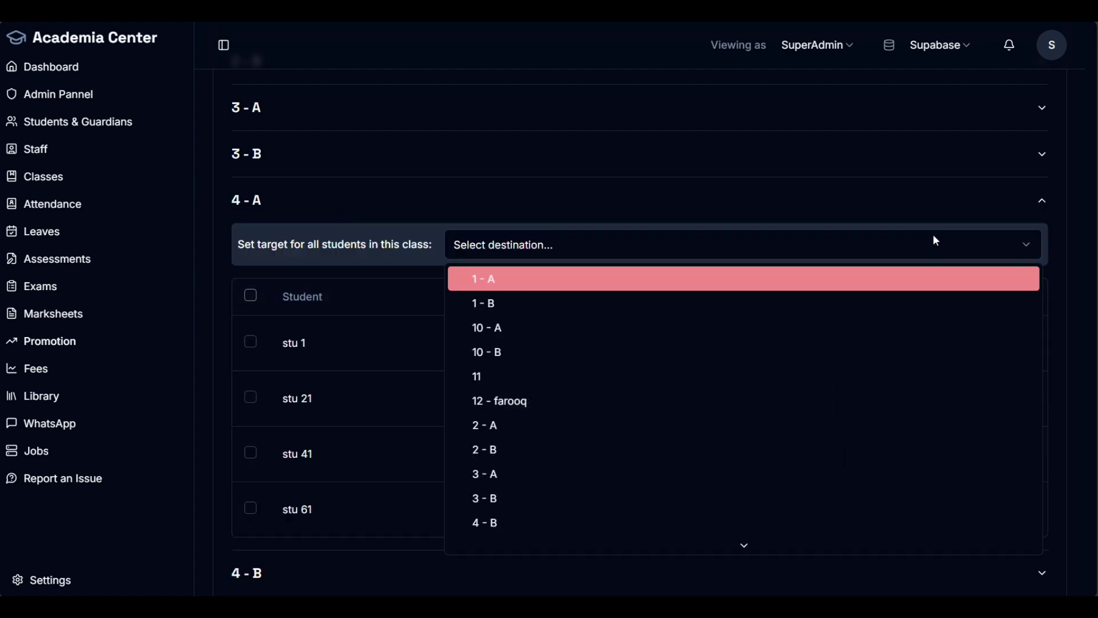
scroll(622, 417, down, 4)
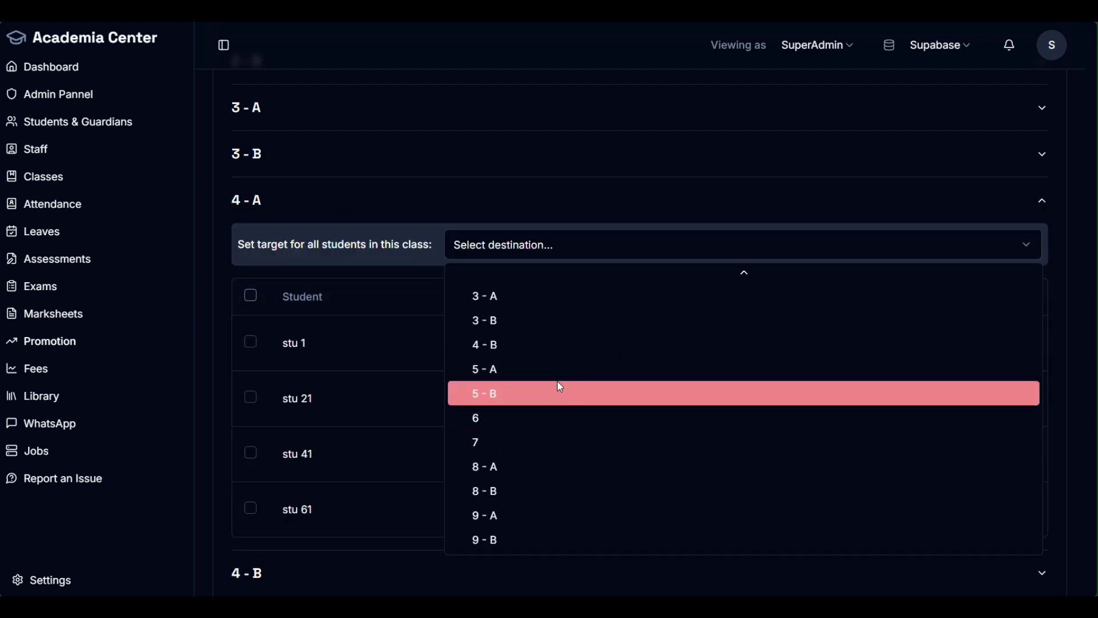
click(544, 369)
click(699, 255)
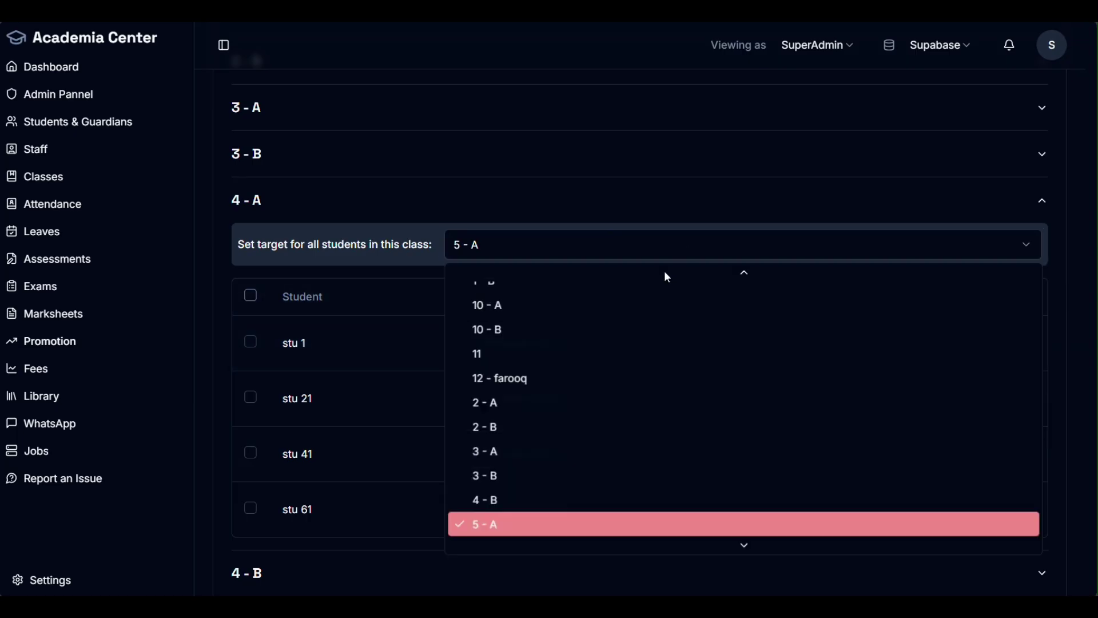
scroll(635, 362, down, 1)
click(556, 472)
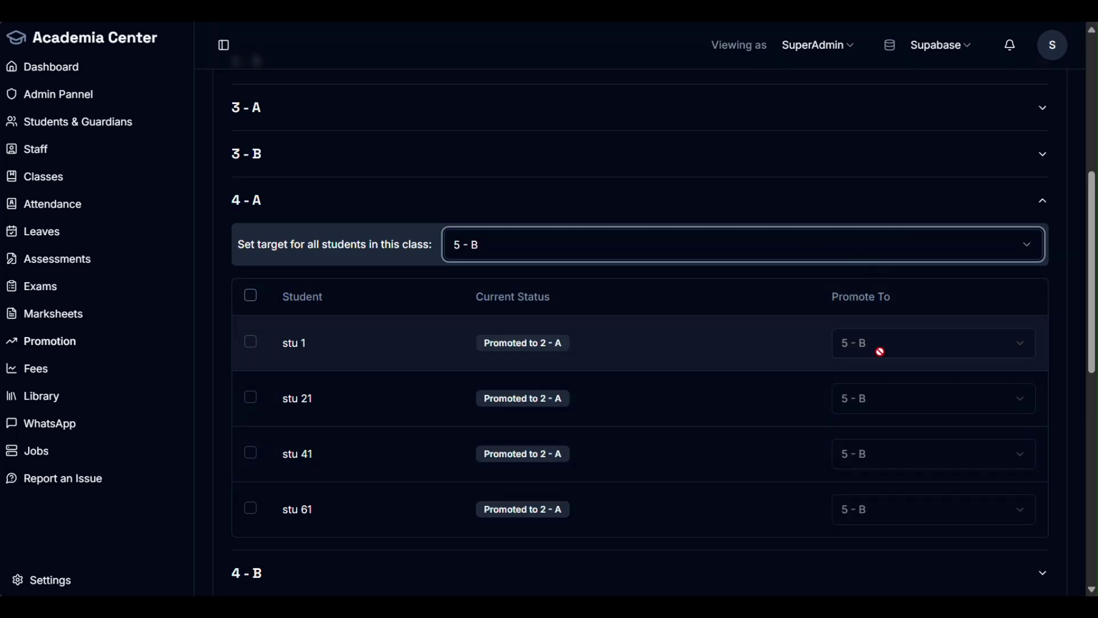
Step: Expand class 4-B and send all its students to 5 - A
scroll(818, 452, down, 1)
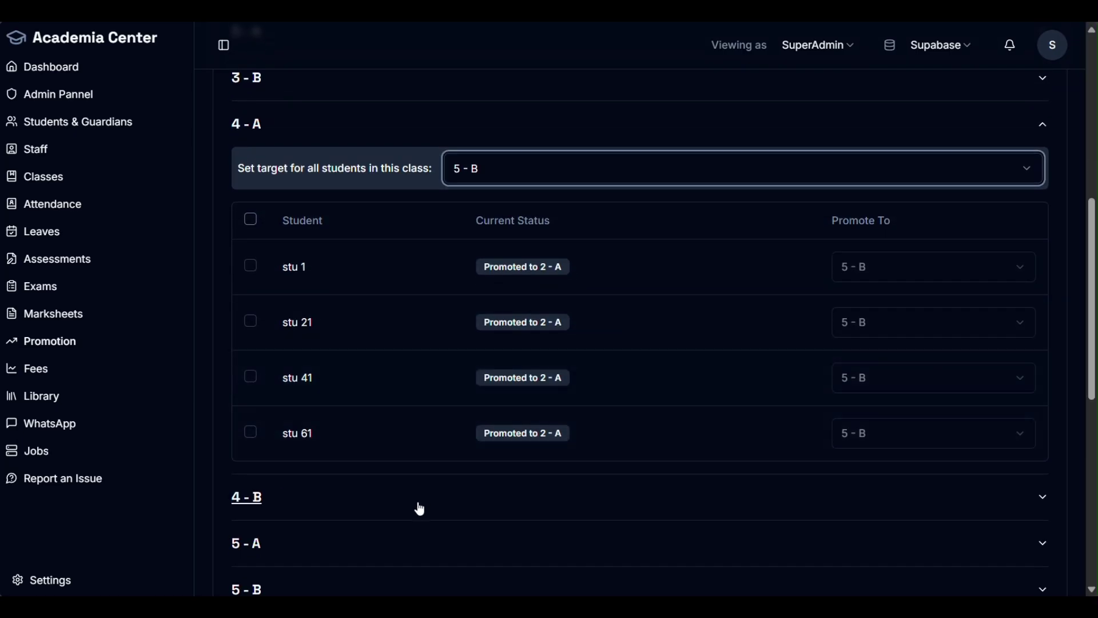
click(381, 517)
scroll(510, 471, down, 2)
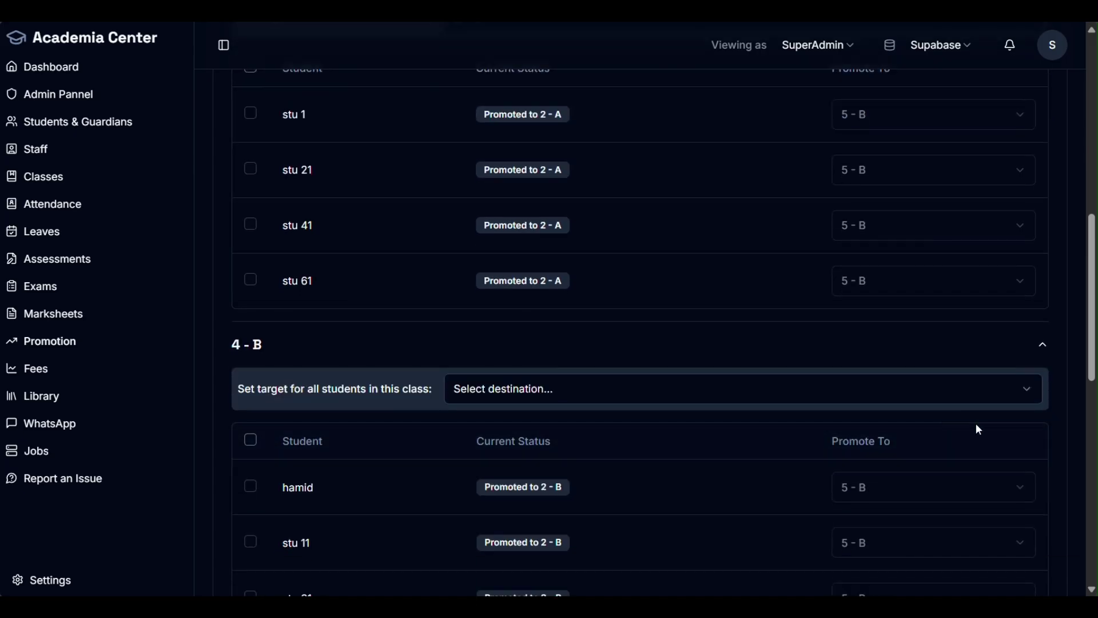
scroll(919, 410, down, 1)
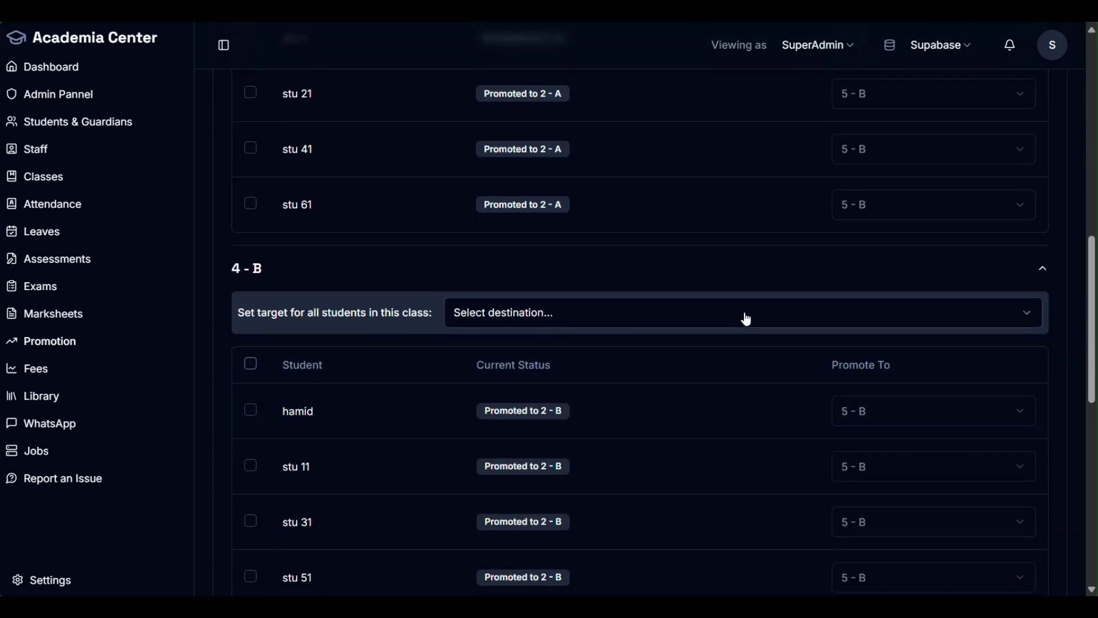
click(739, 319)
scroll(691, 202, down, 3)
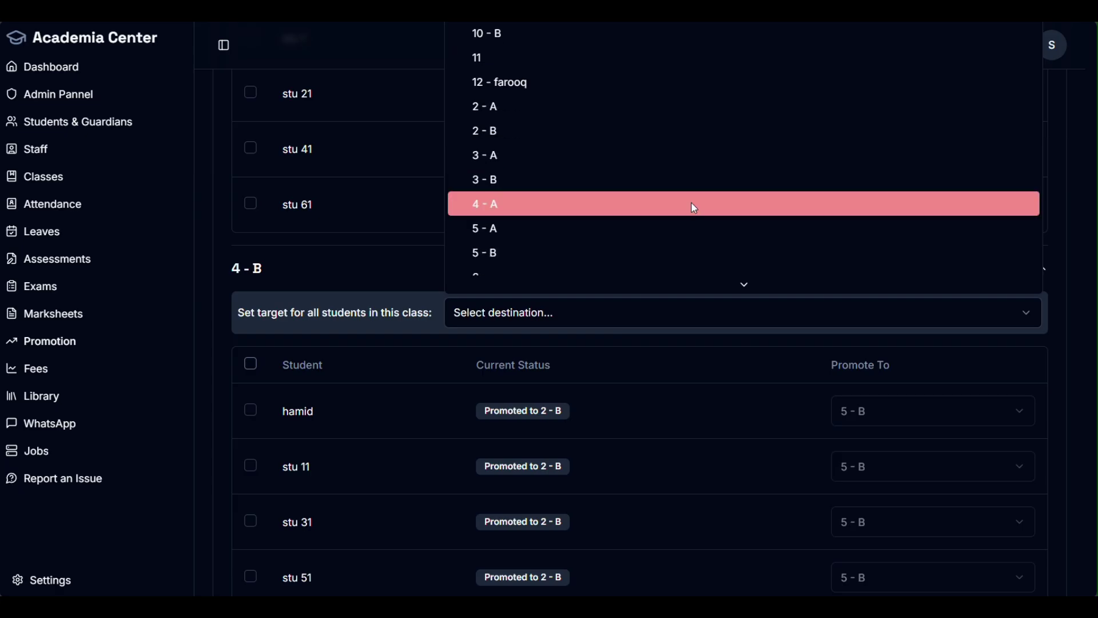
click(604, 164)
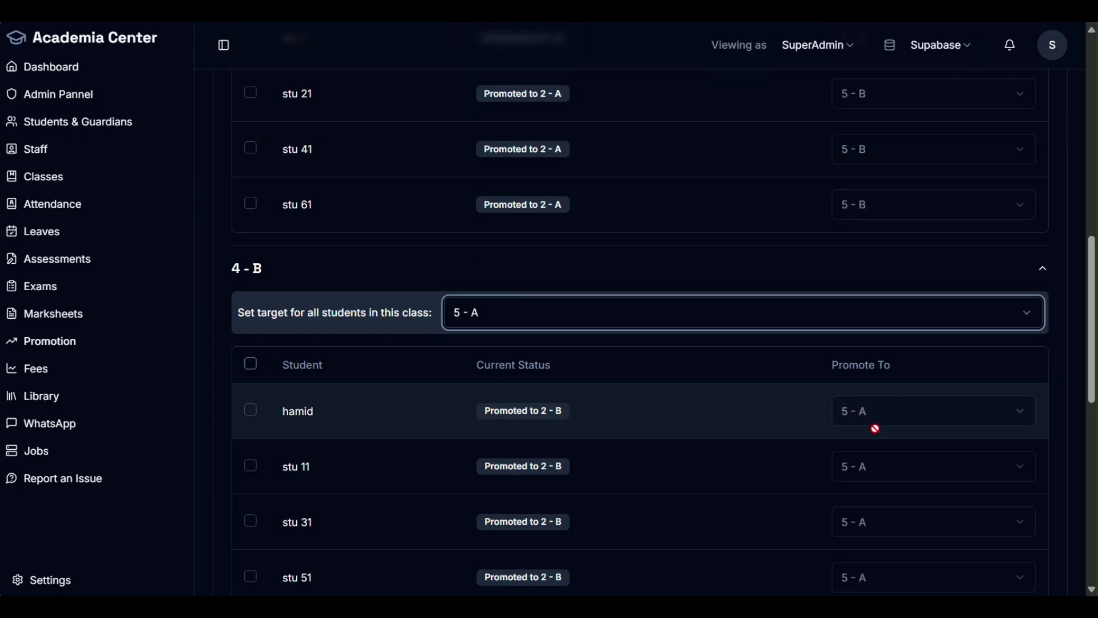
Step: Scroll through class 4-B's students to check their 5 - A target
scroll(759, 374, down, 4)
scroll(866, 289, up, 15)
scroll(979, 143, down, 10)
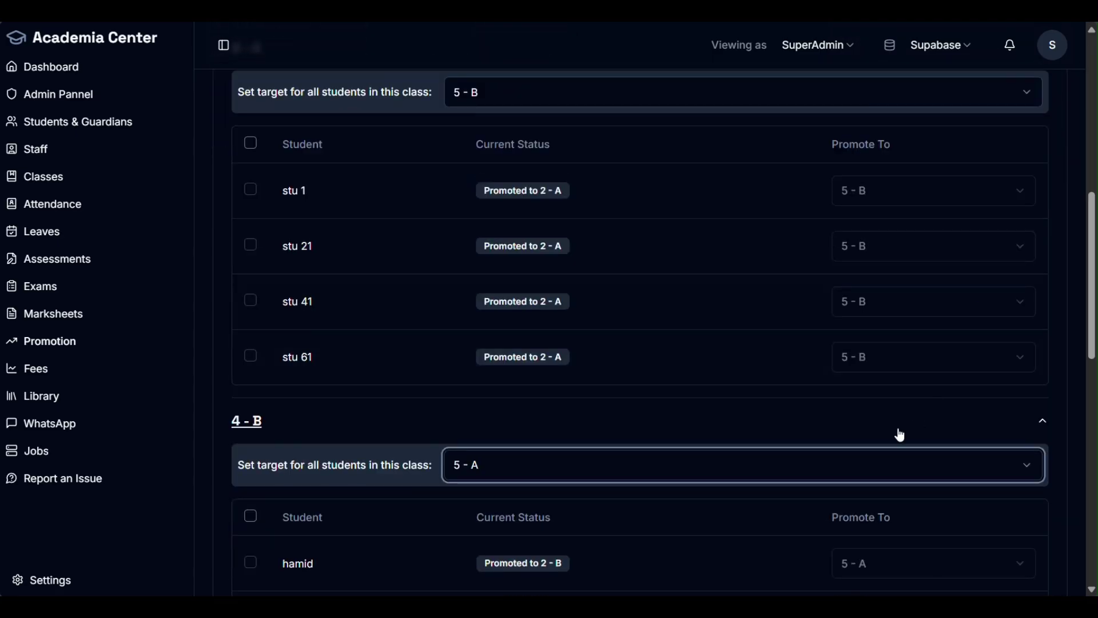
drag(489, 336, 559, 336)
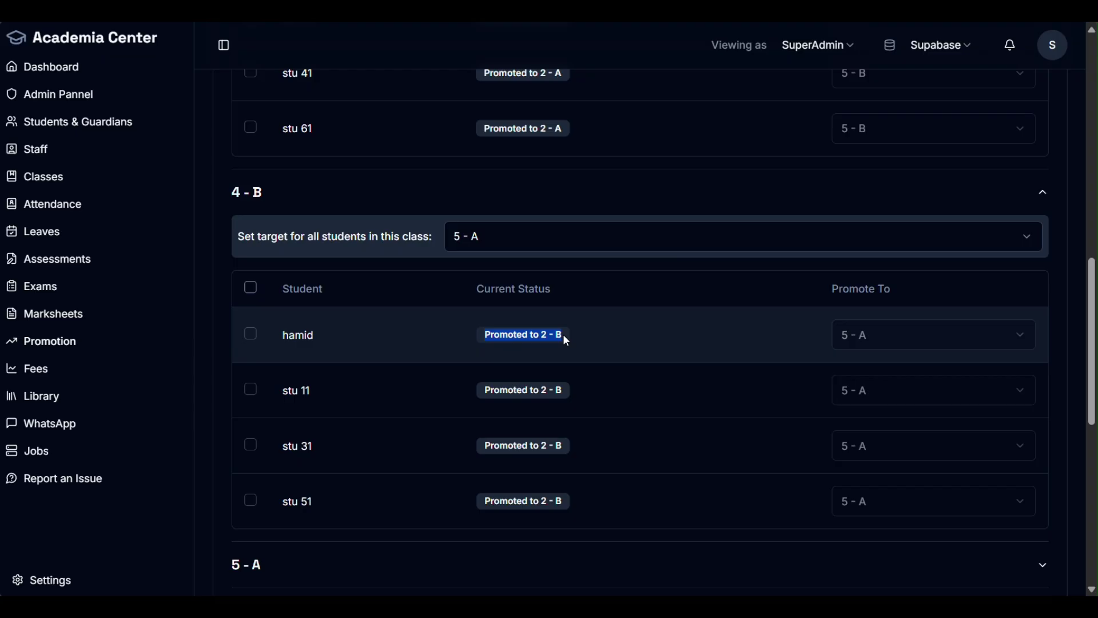
scroll(597, 359, down, 9)
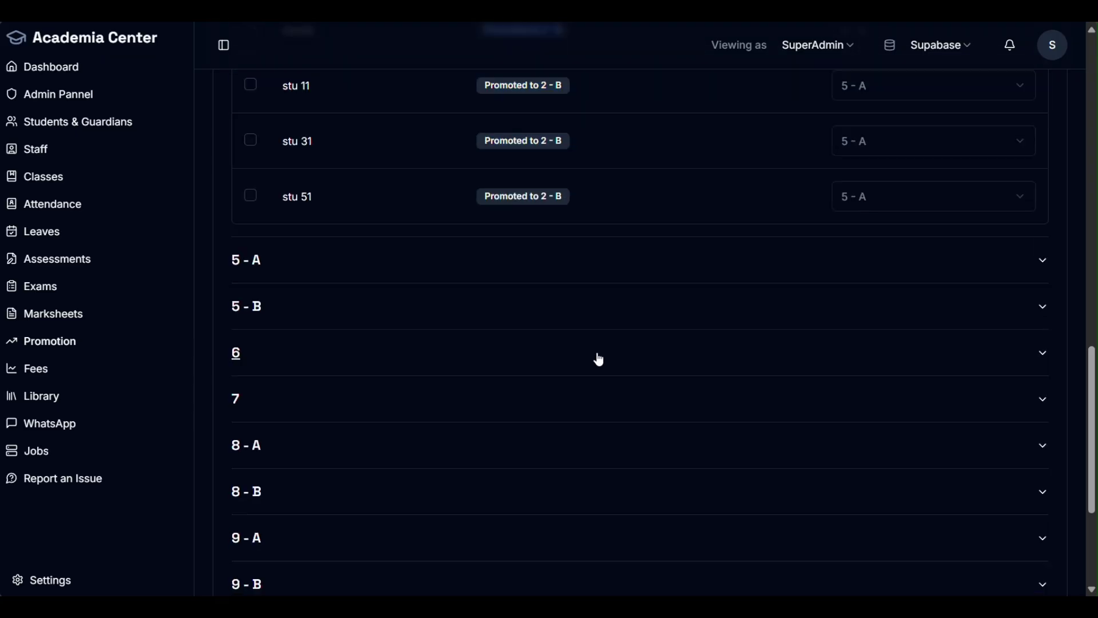
scroll(355, 272, up, 3)
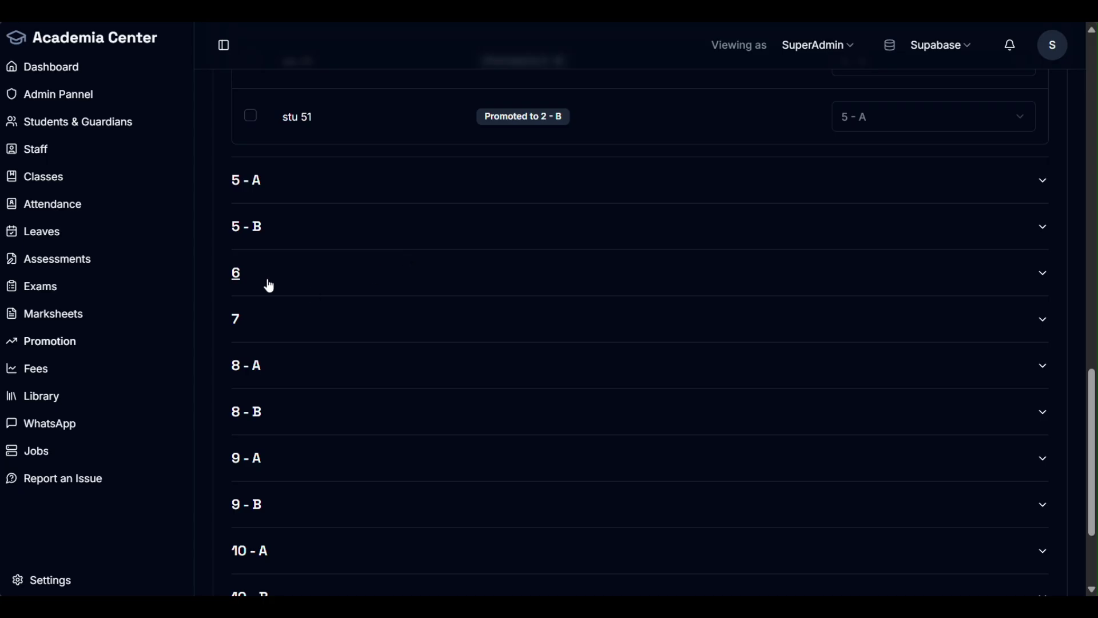
scroll(311, 240, up, 1)
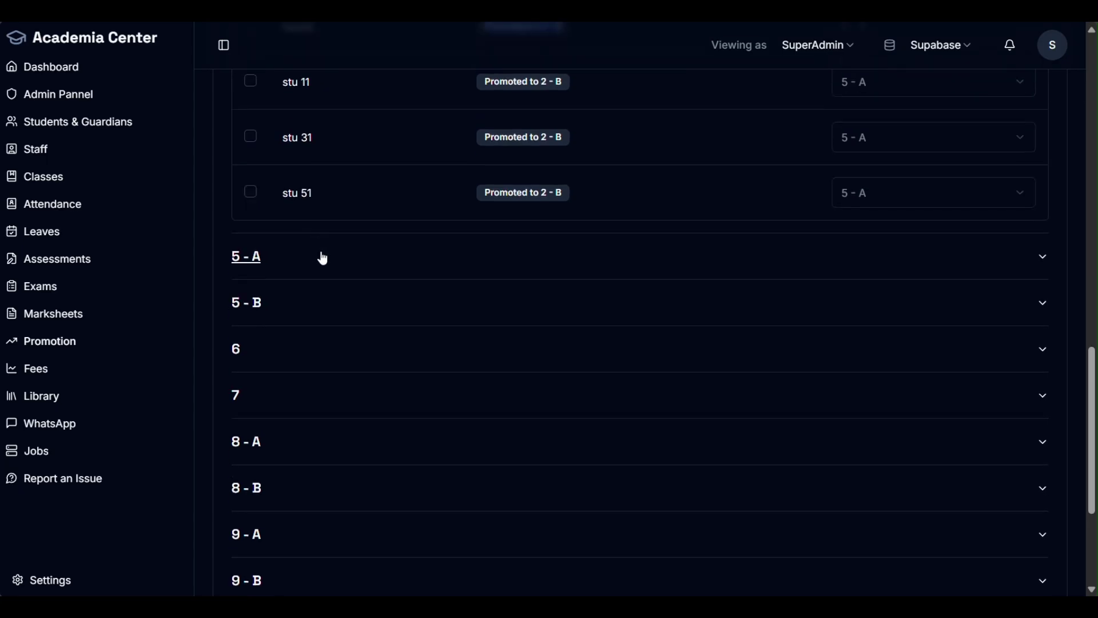
Step: Glance at classes 5 - B and 6, then expand class 7's students
click(306, 297)
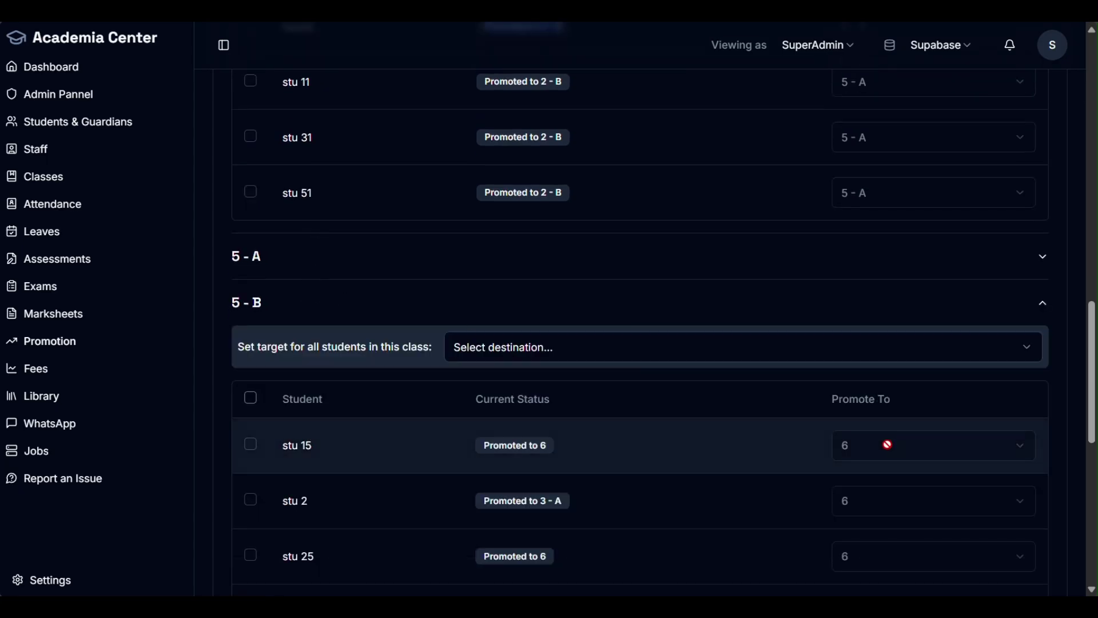
click(422, 310)
scroll(434, 308, down, 3)
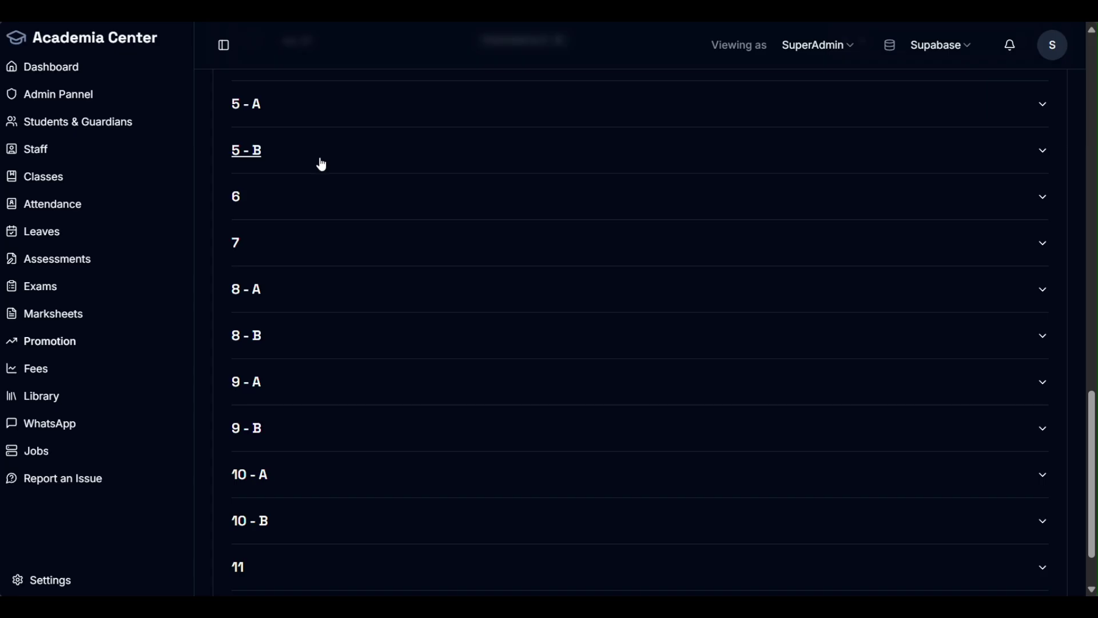
click(290, 201)
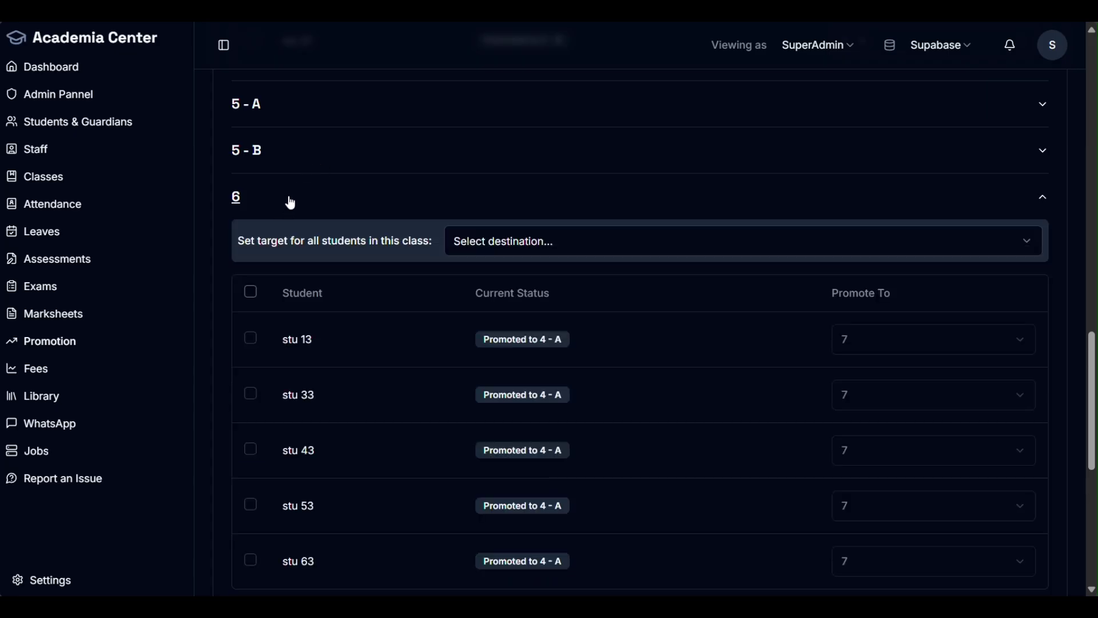
click(395, 213)
click(291, 250)
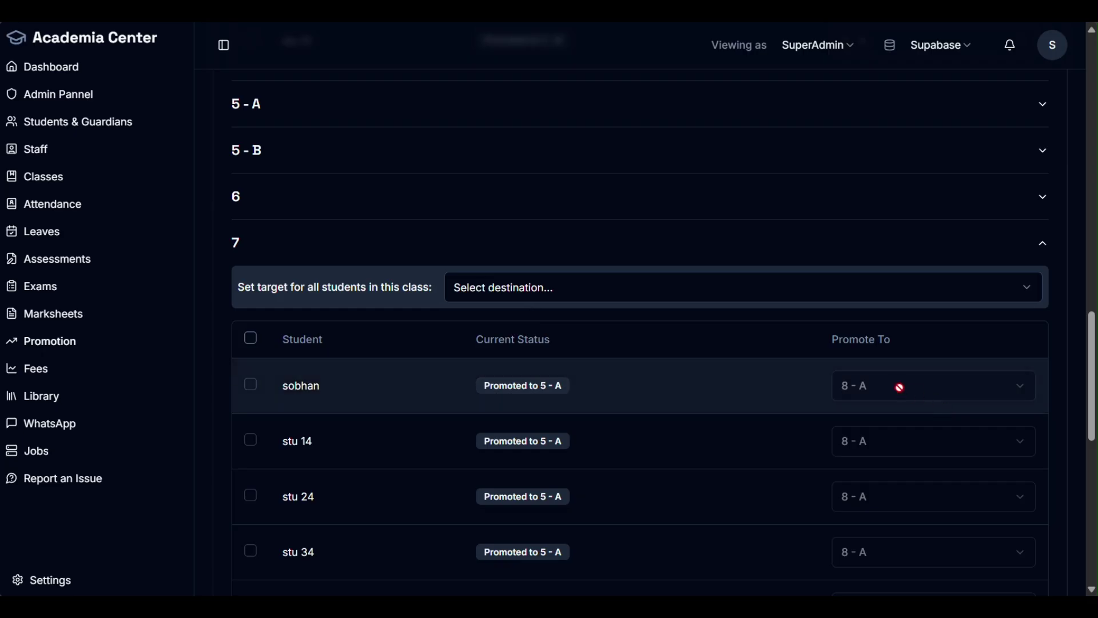
scroll(895, 386, down, 6)
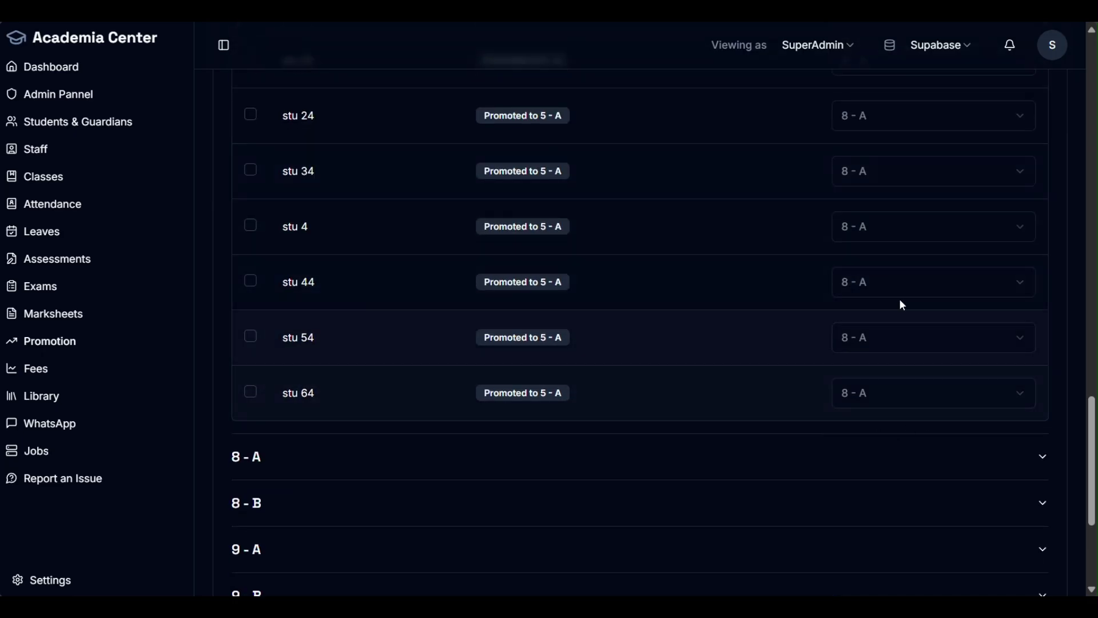
scroll(883, 286, up, 5)
Step: Set class 7's target for all students to 8 - B
click(869, 211)
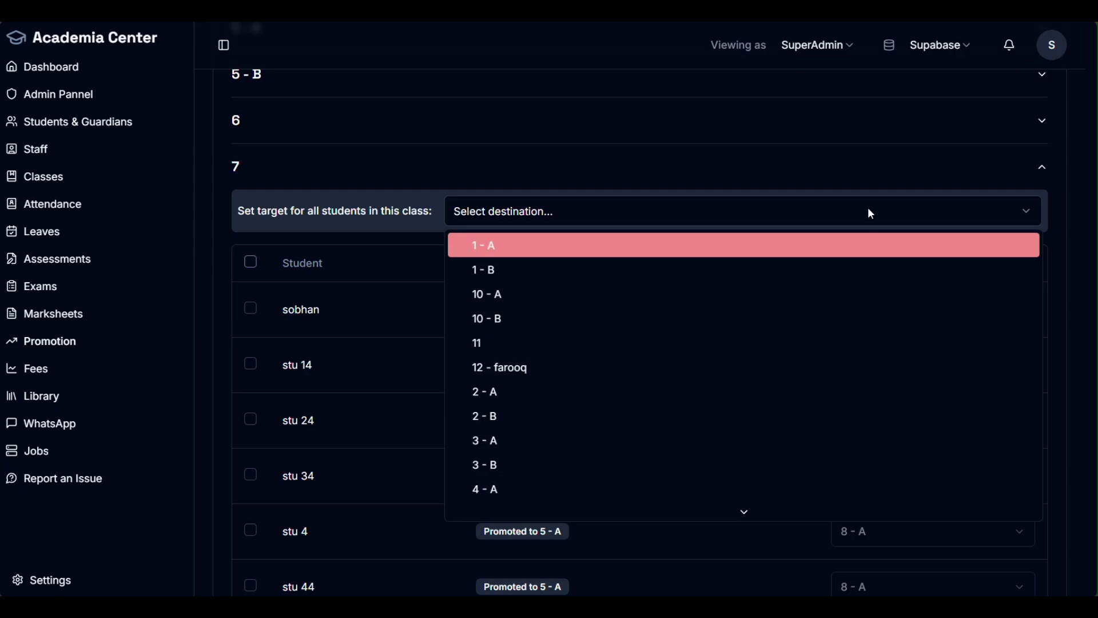
scroll(713, 359, down, 4)
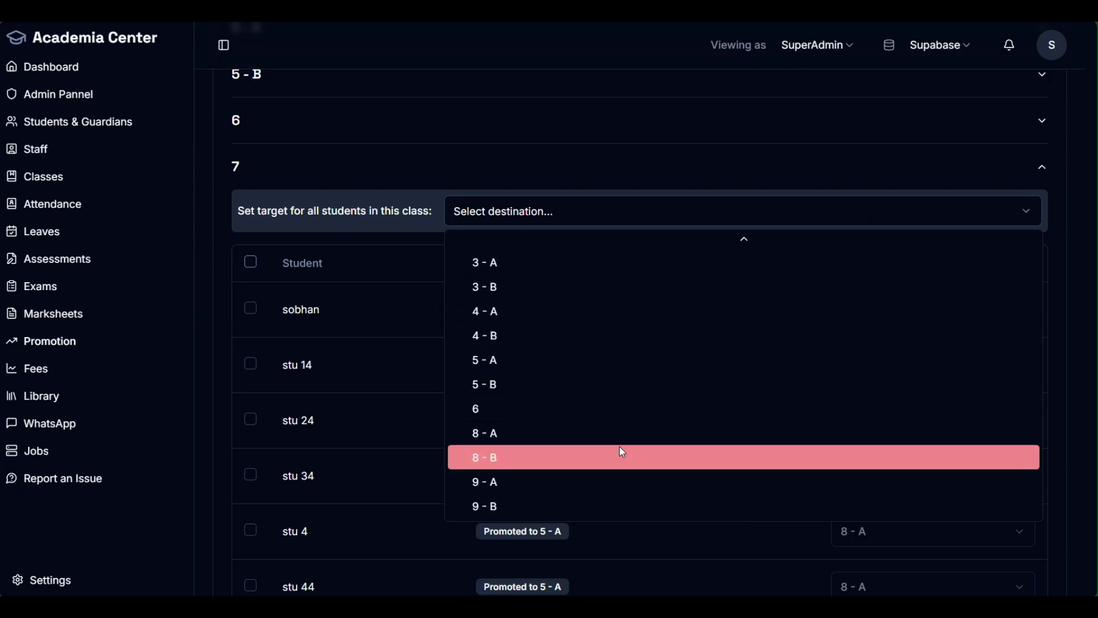
click(589, 453)
scroll(630, 438, down, 3)
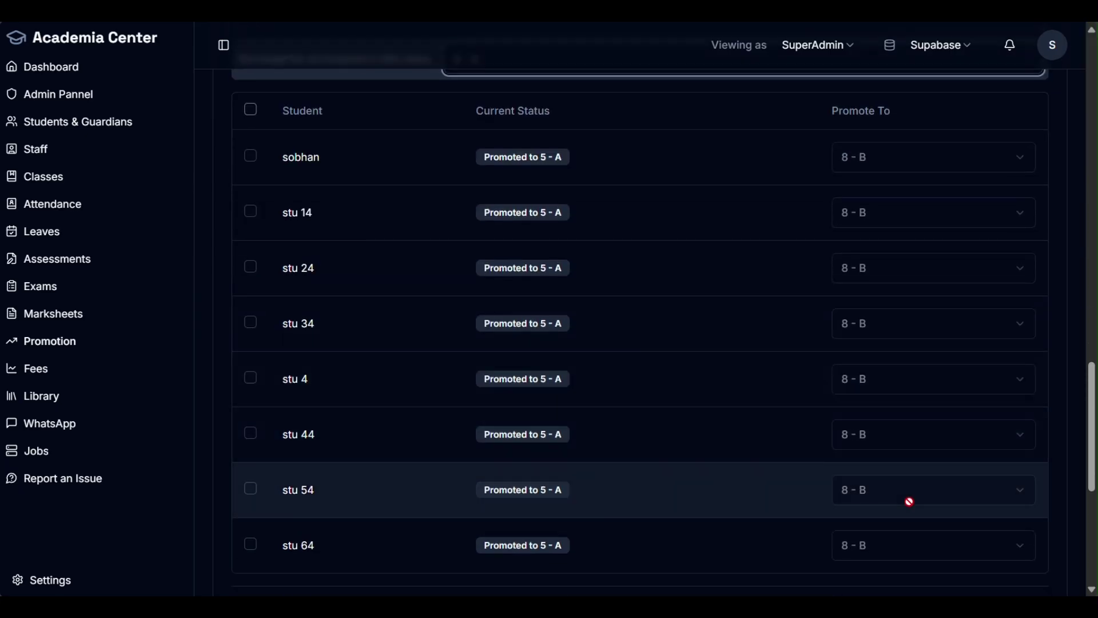
scroll(904, 435, down, 3)
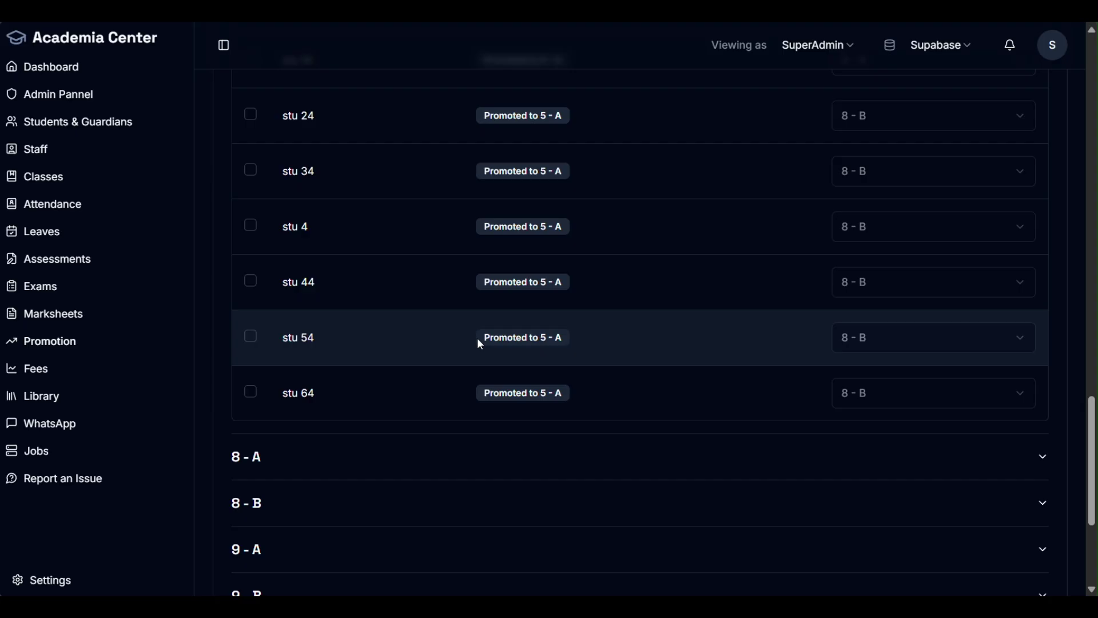
Step: Check class 7's 8 - B targets, collapse it, and expand 12 - farooq's students
drag(484, 336, 565, 334)
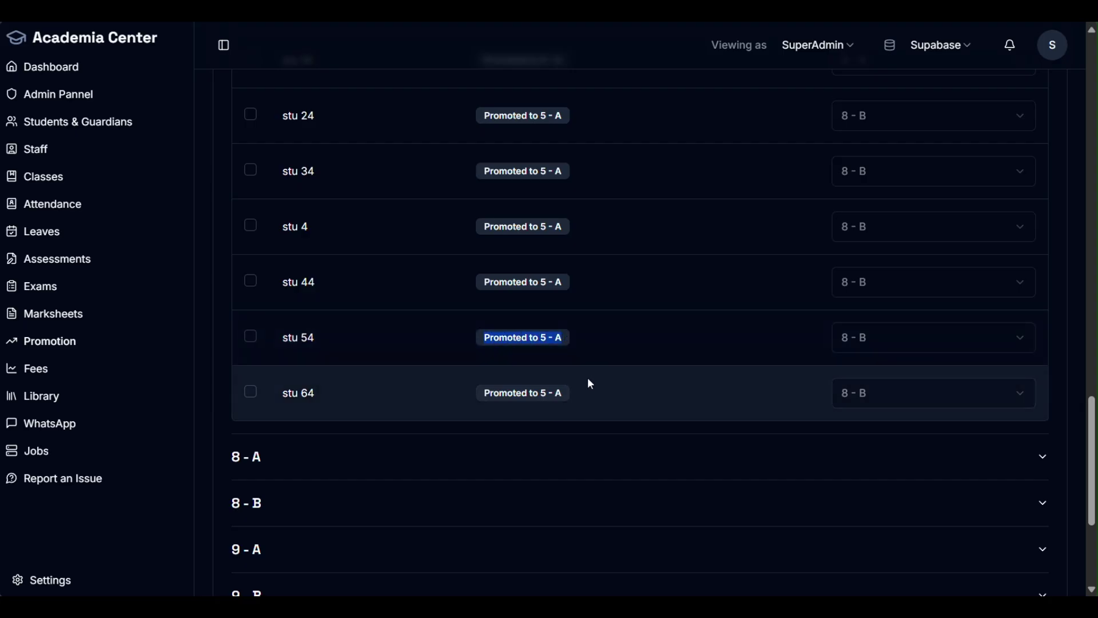
scroll(596, 372, down, 4)
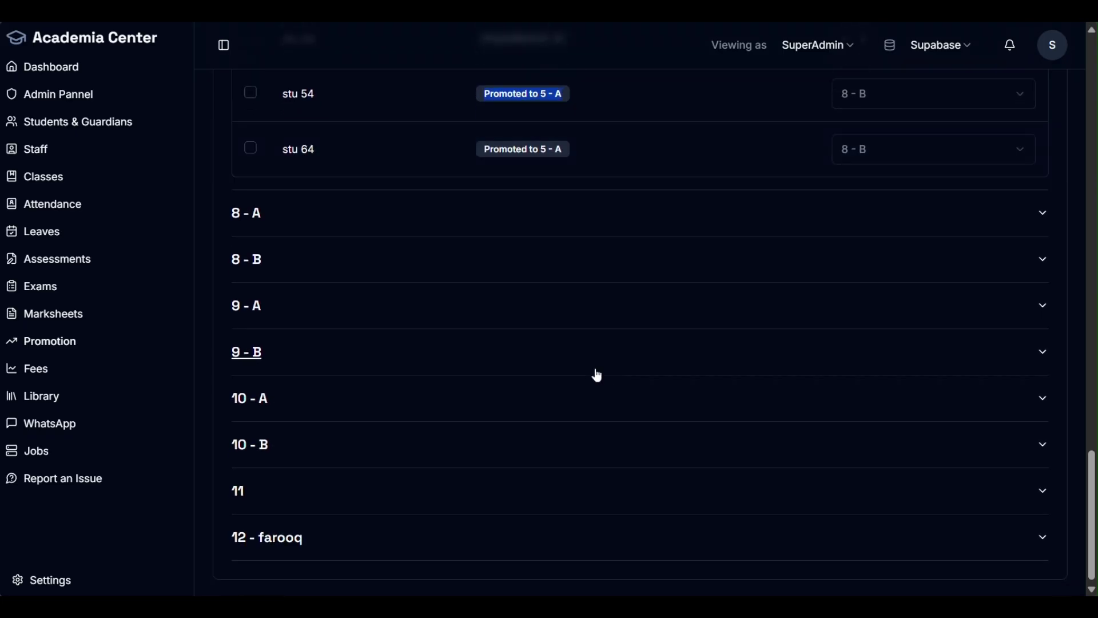
scroll(572, 348, up, 13)
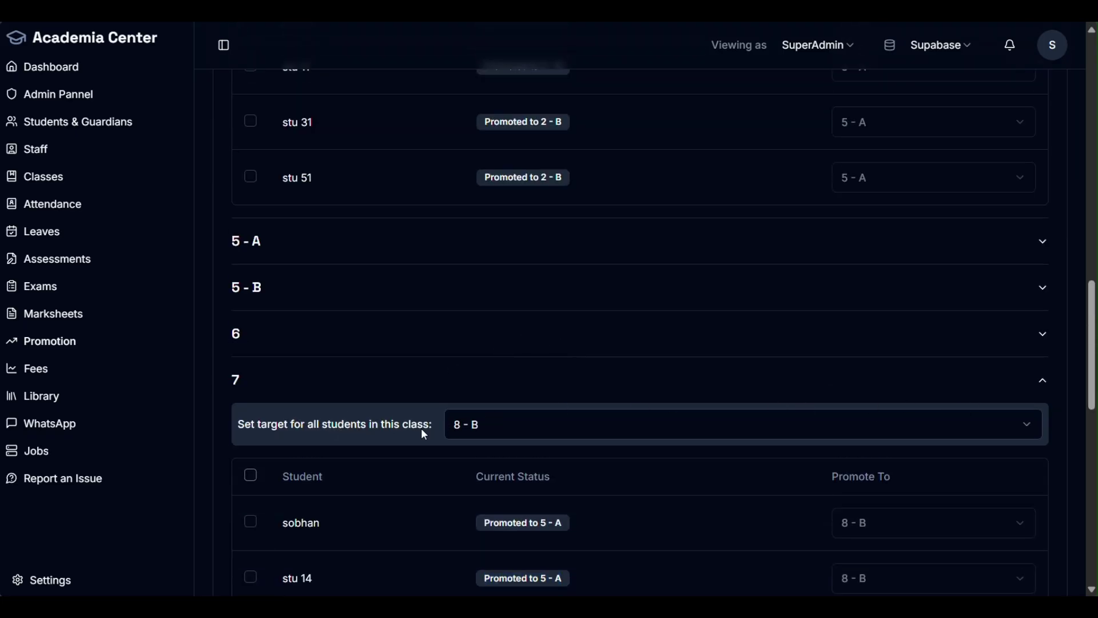
click(345, 382)
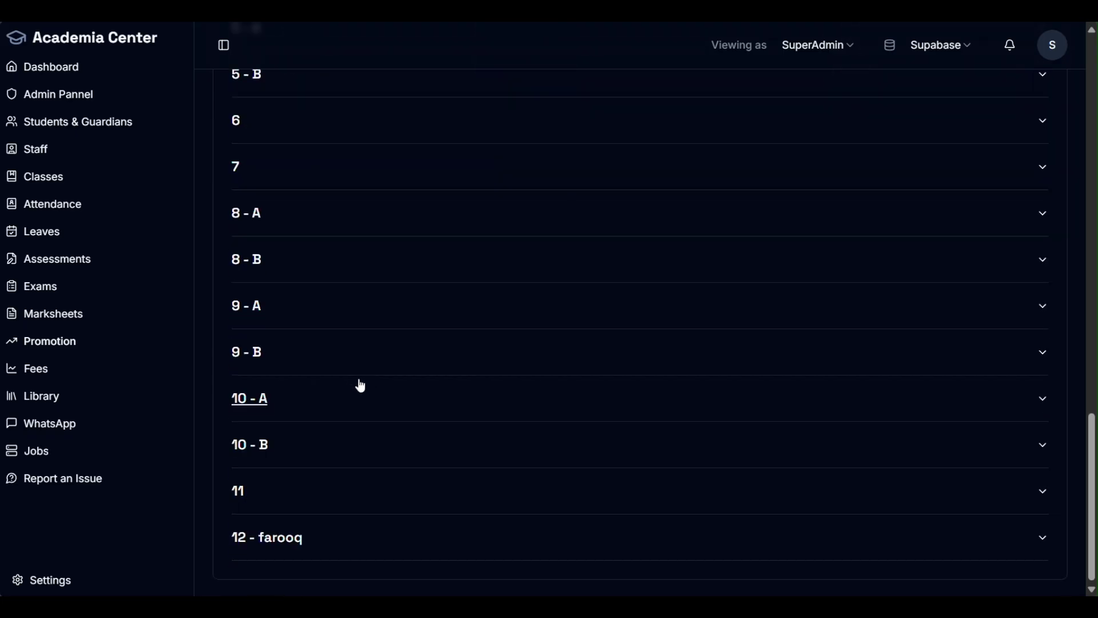
click(346, 546)
Step: Review and collapse the 12 - farooq students, scroll to the top, and head to Fees
scroll(783, 455, down, 7)
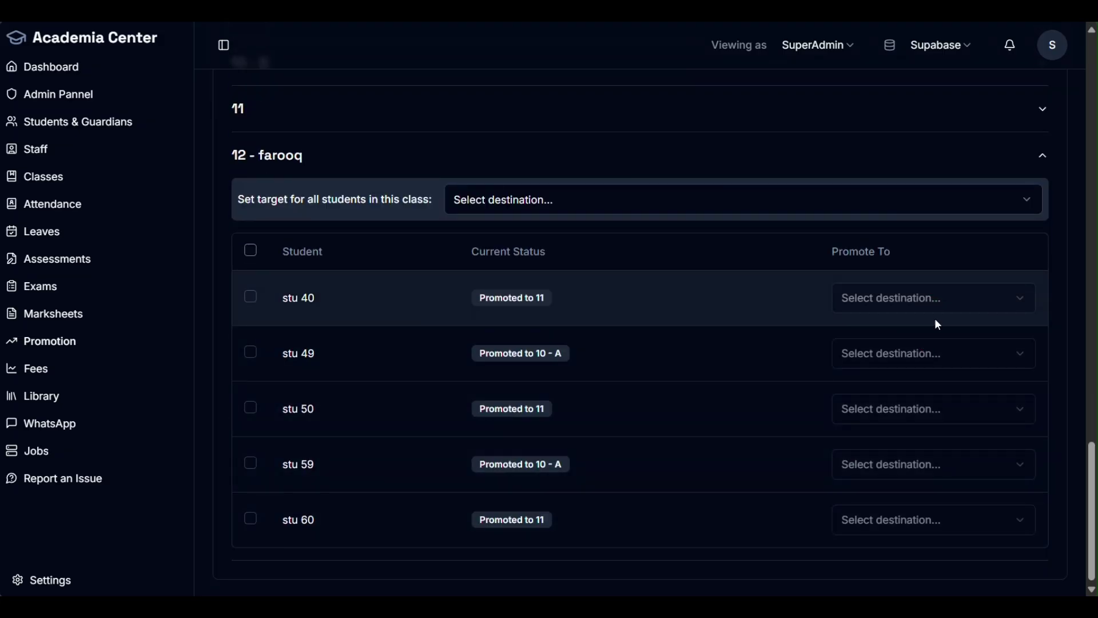
scroll(681, 439, up, 4)
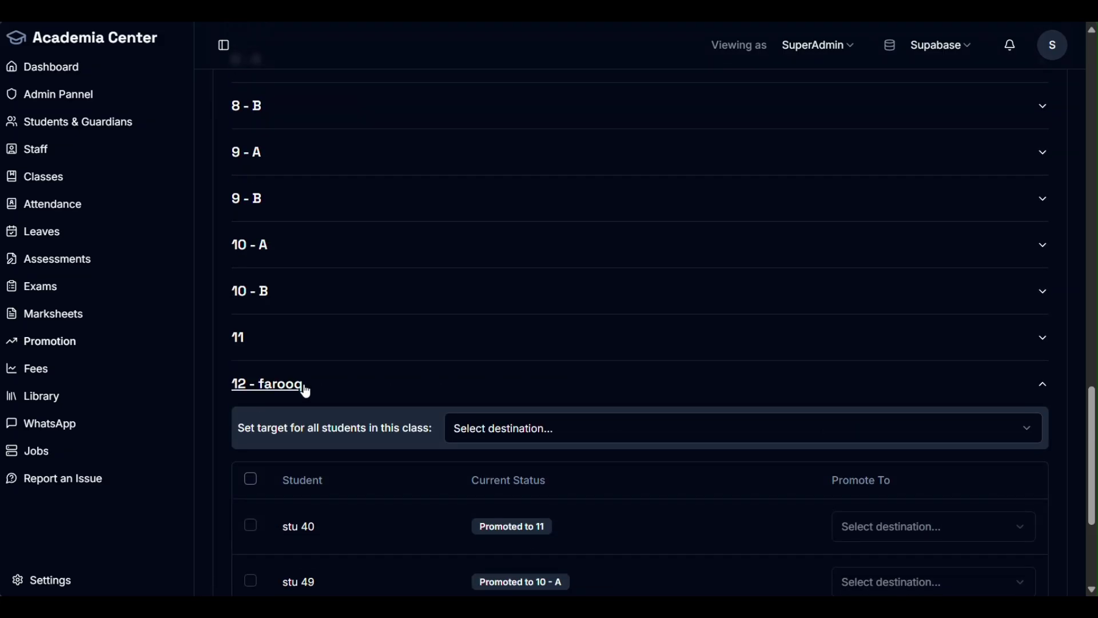
click(306, 391)
click(355, 549)
scroll(439, 405, down, 6)
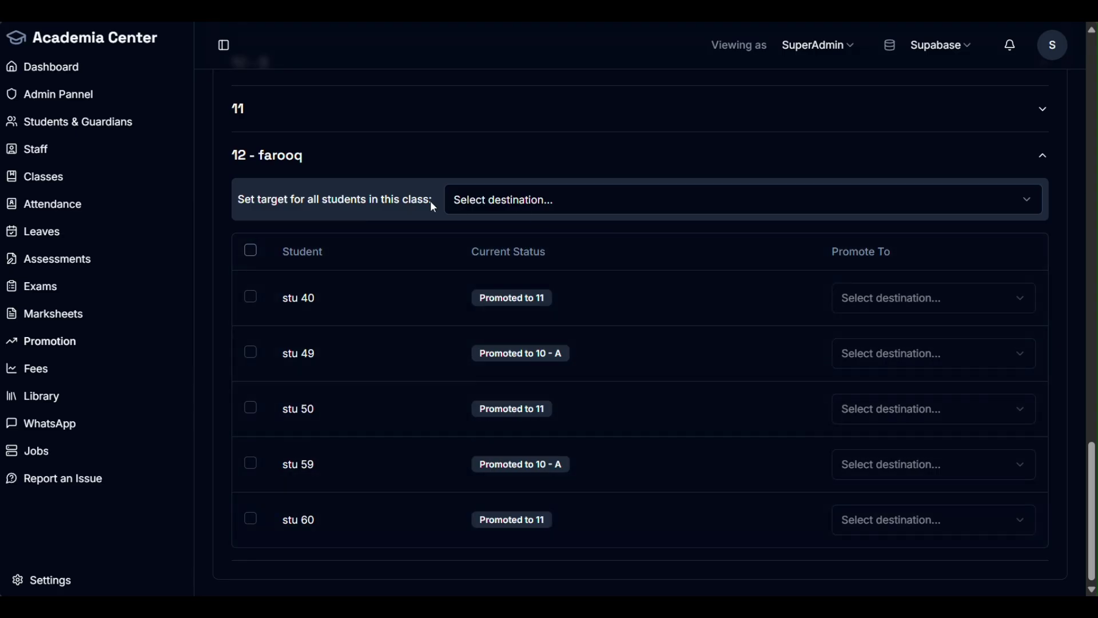
click(331, 165)
scroll(686, 302, up, 20)
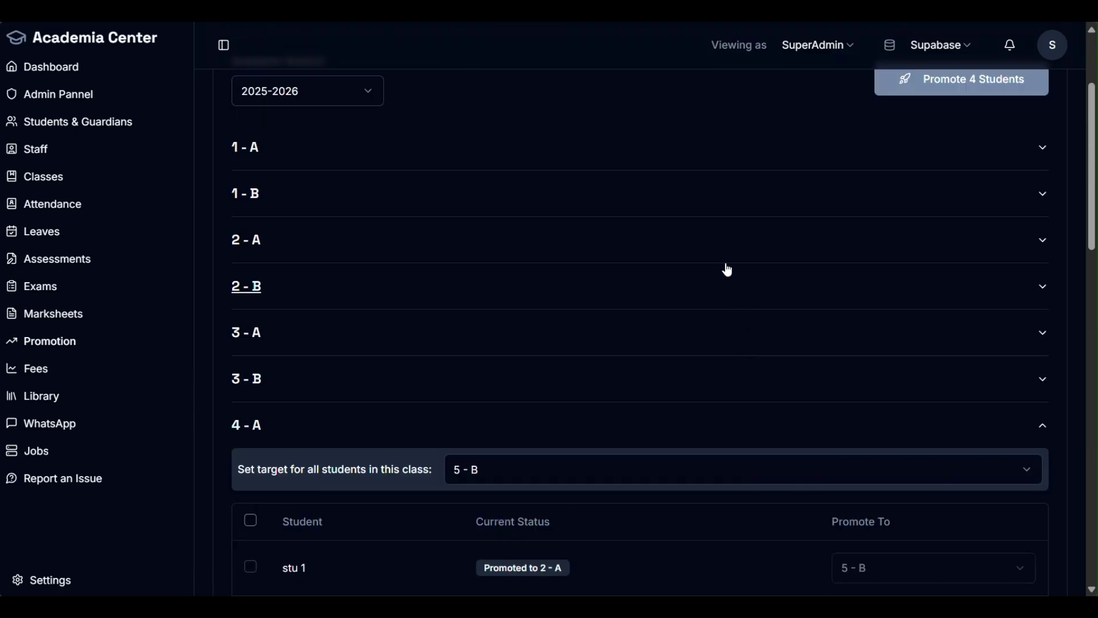
scroll(518, 411, up, 3)
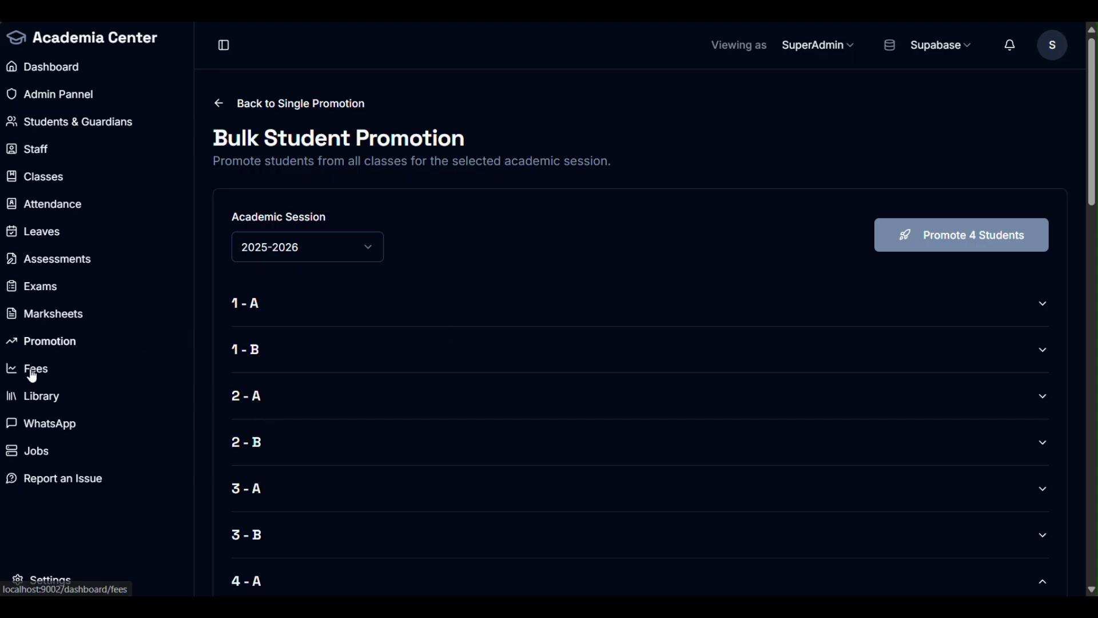
click(64, 372)
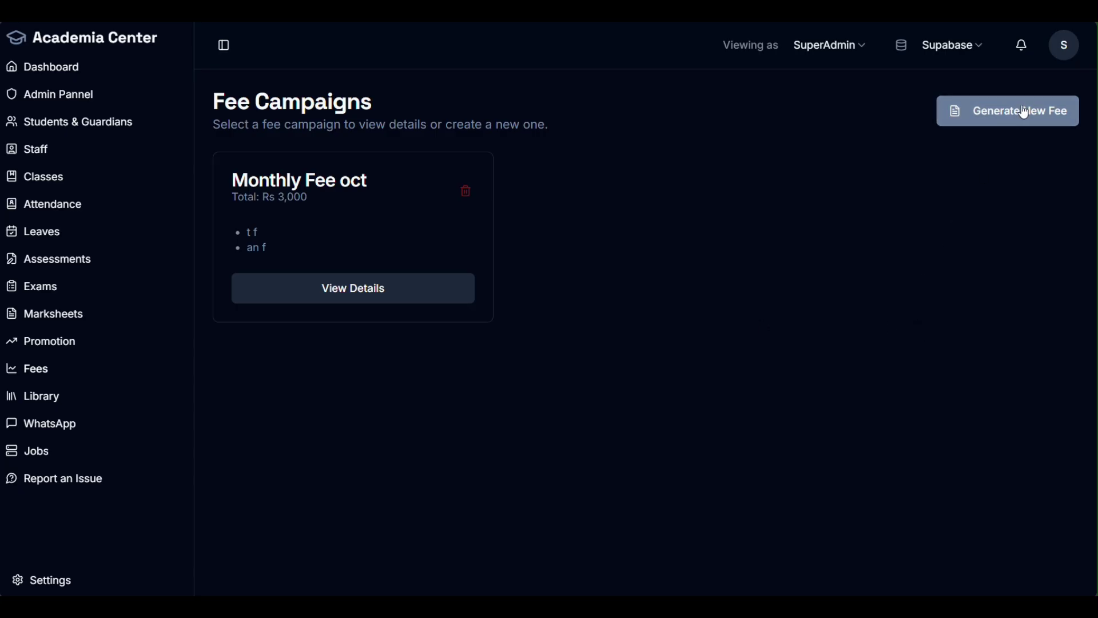
Step: Bring up the empty Generate Bulk Fees dialog with Generate New Fee on Fee Campaigns
click(990, 120)
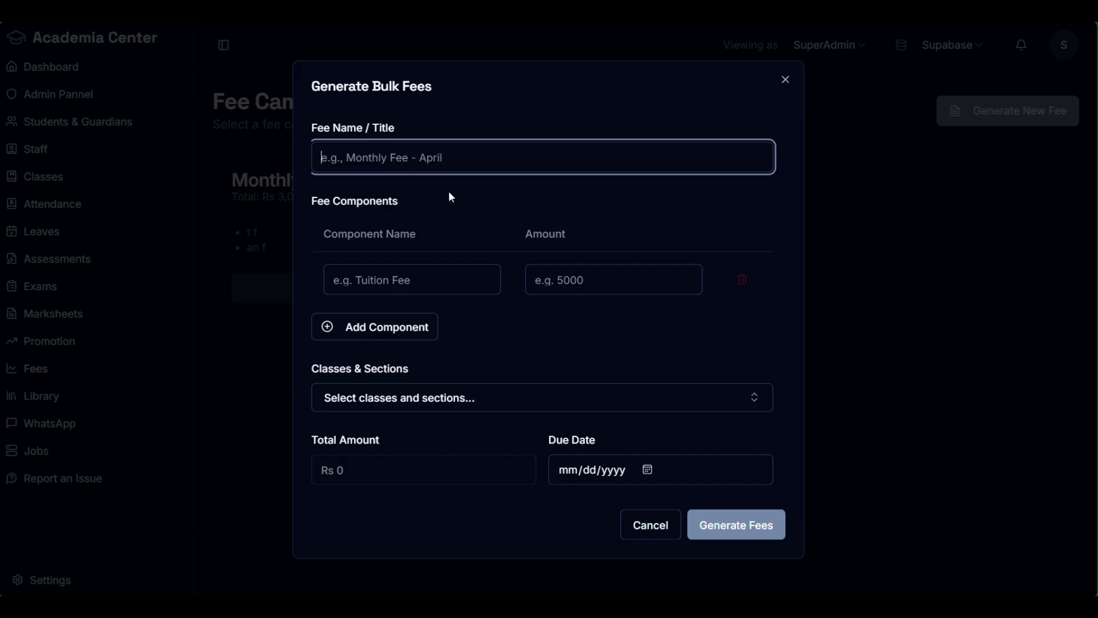
Step: Enter 'fee of oct' as the bulk fee title and select the first component's fields
text(fee )
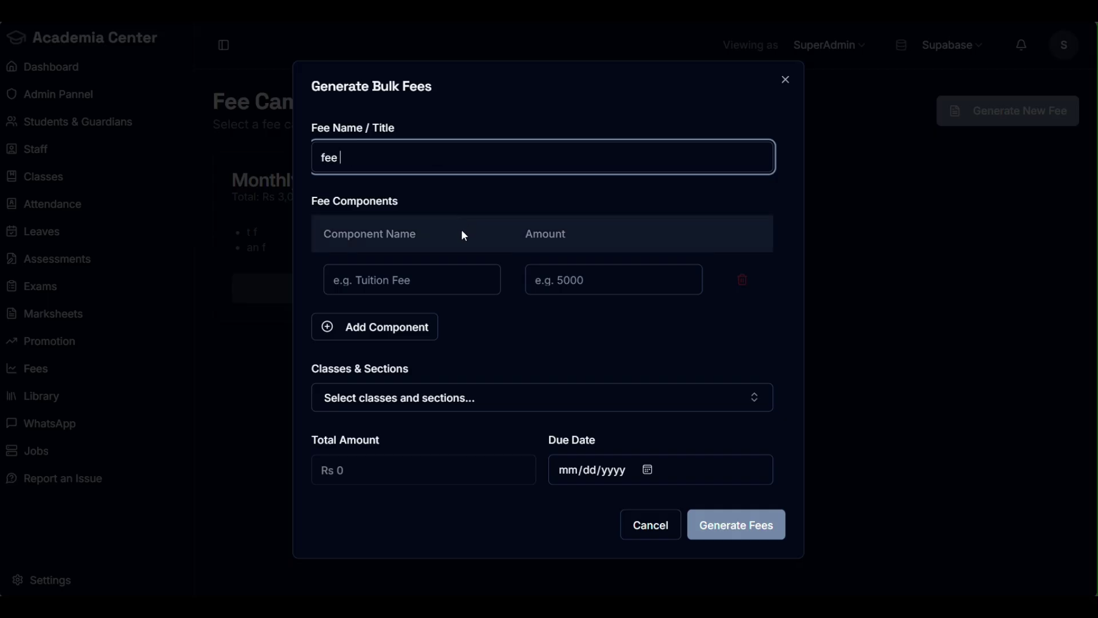
text(of oct)
click(427, 280)
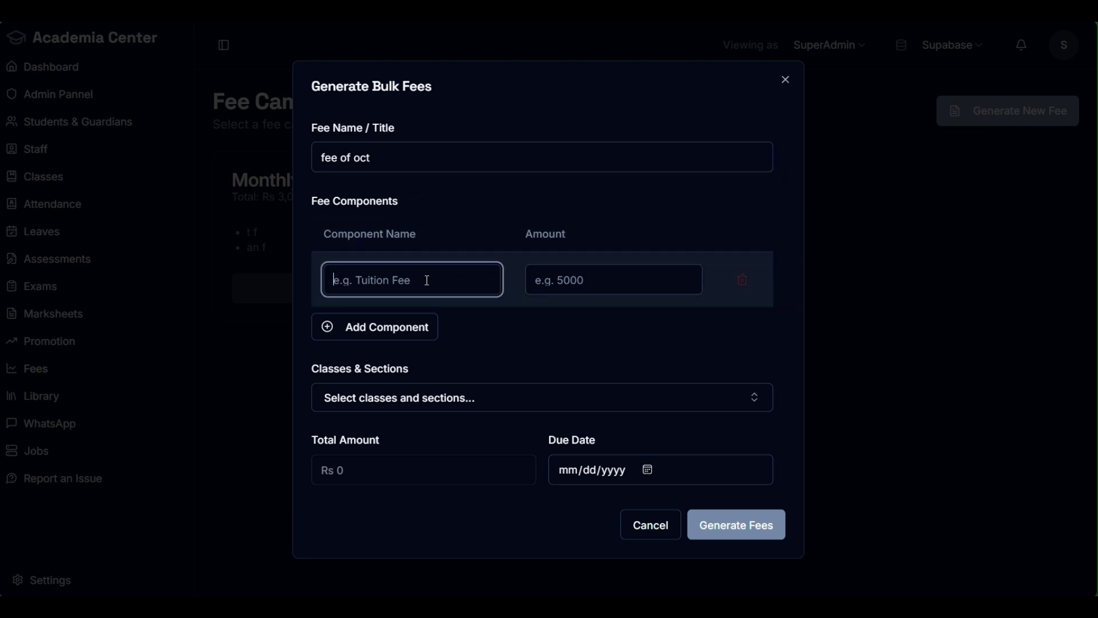
click(635, 283)
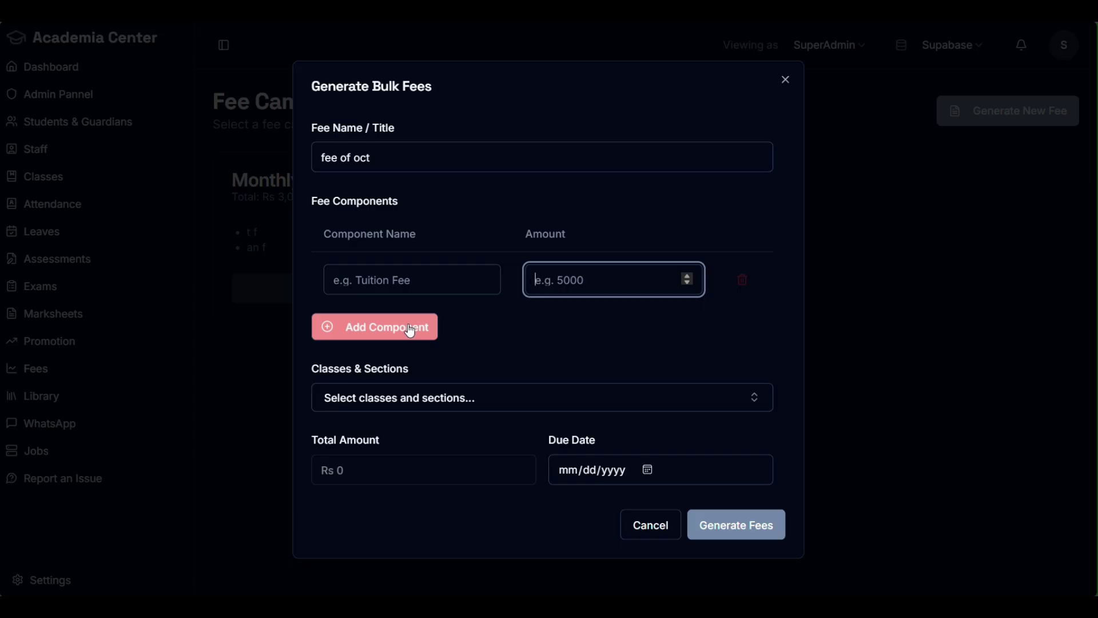
Step: Add a second fee component row and enter an amount in it
click(410, 331)
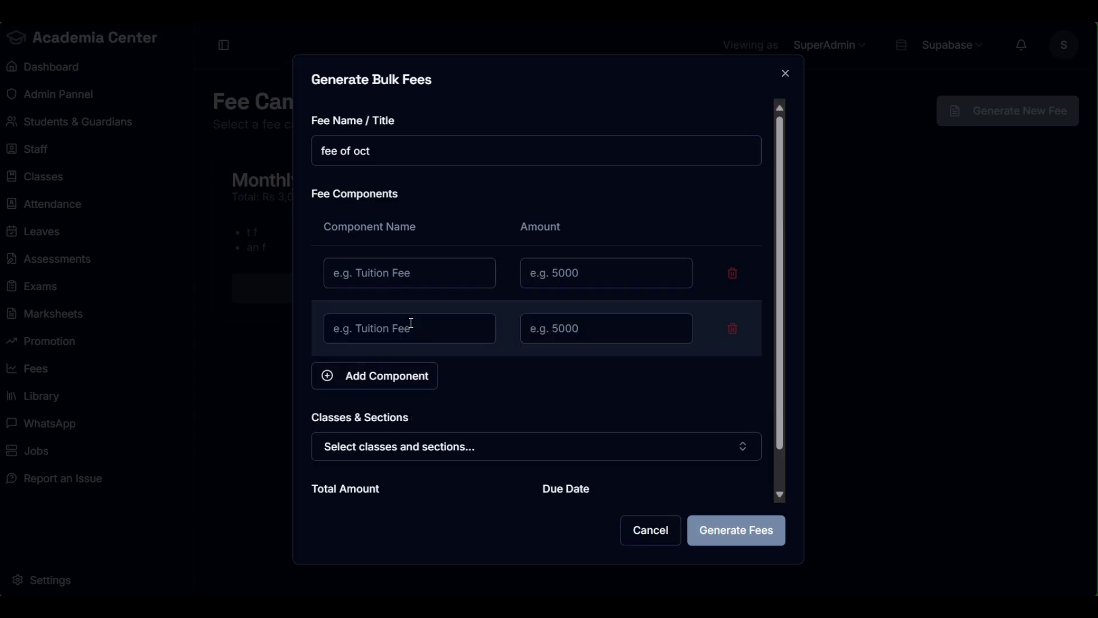
click(408, 332)
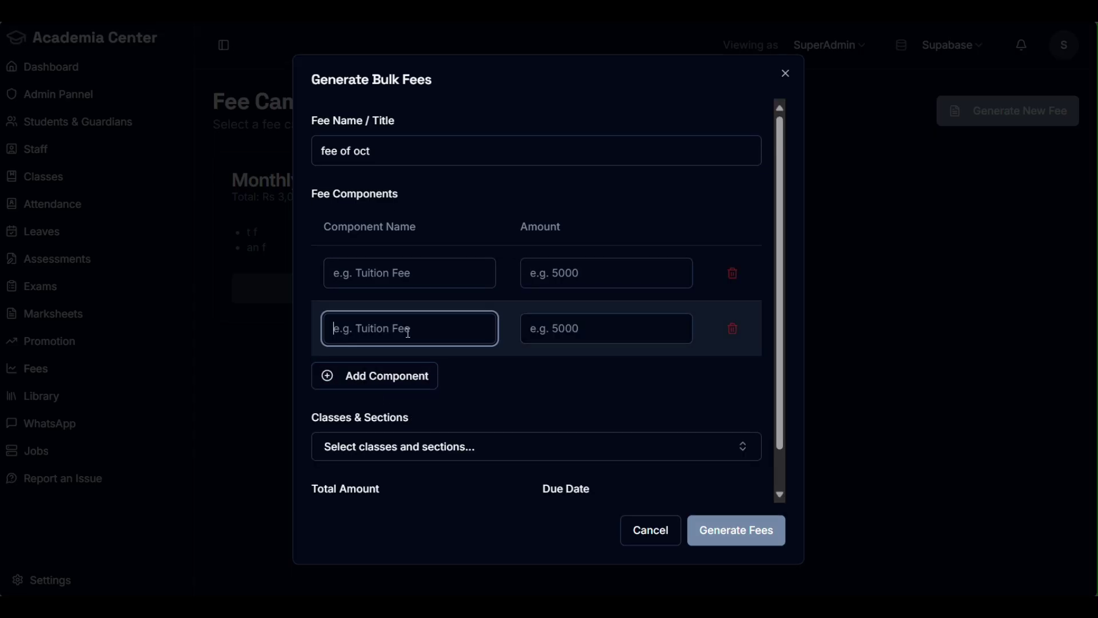
click(598, 324)
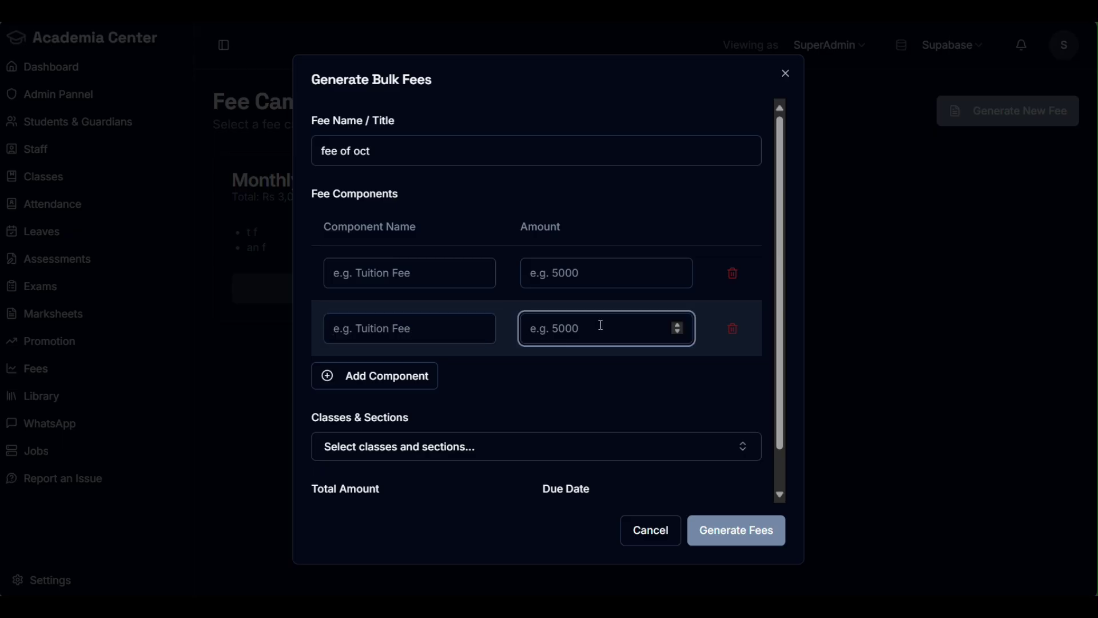
text(-3)
click(676, 323)
Step: Clear the second component's amount and set the first component's amount to 10000
click(676, 323)
click(676, 323)
click(677, 323)
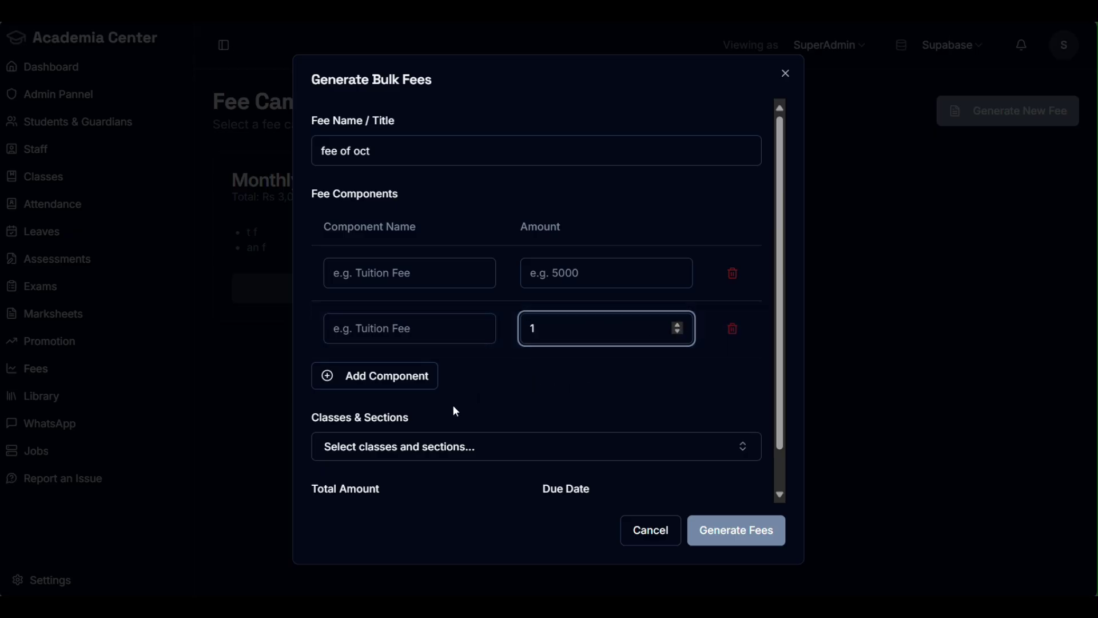
scroll(537, 381, down, 1)
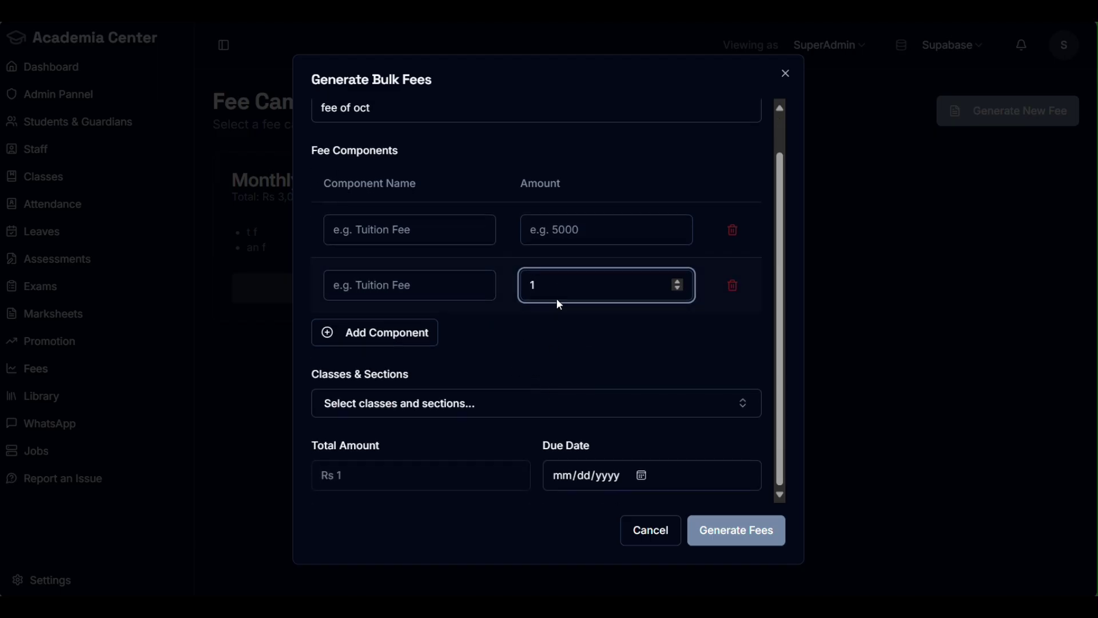
key(BackSpace)
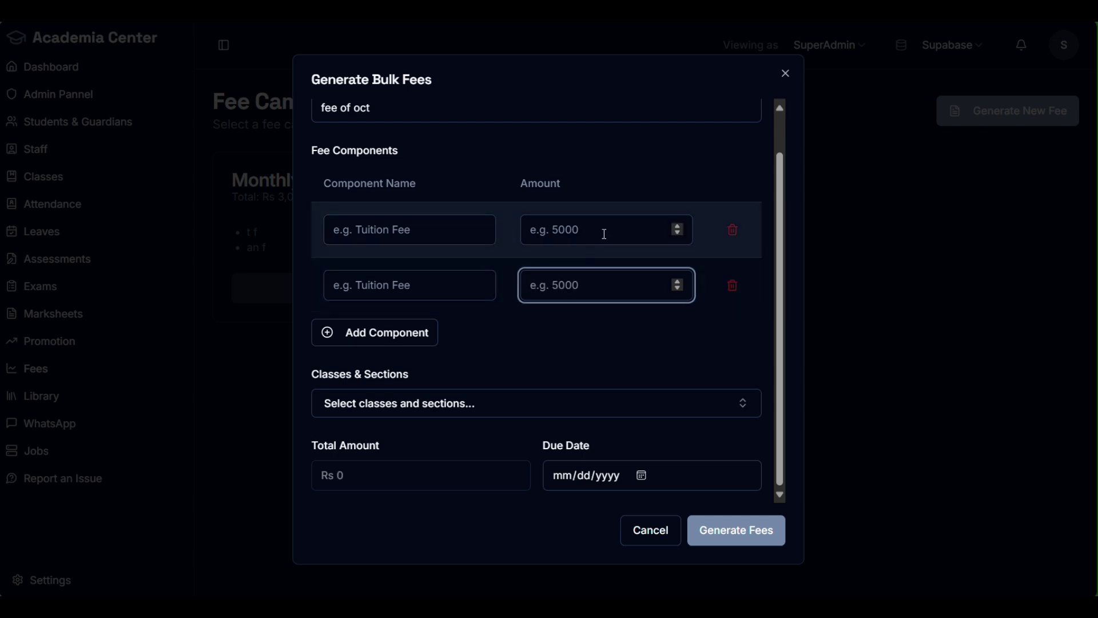
click(604, 235)
text(10000)
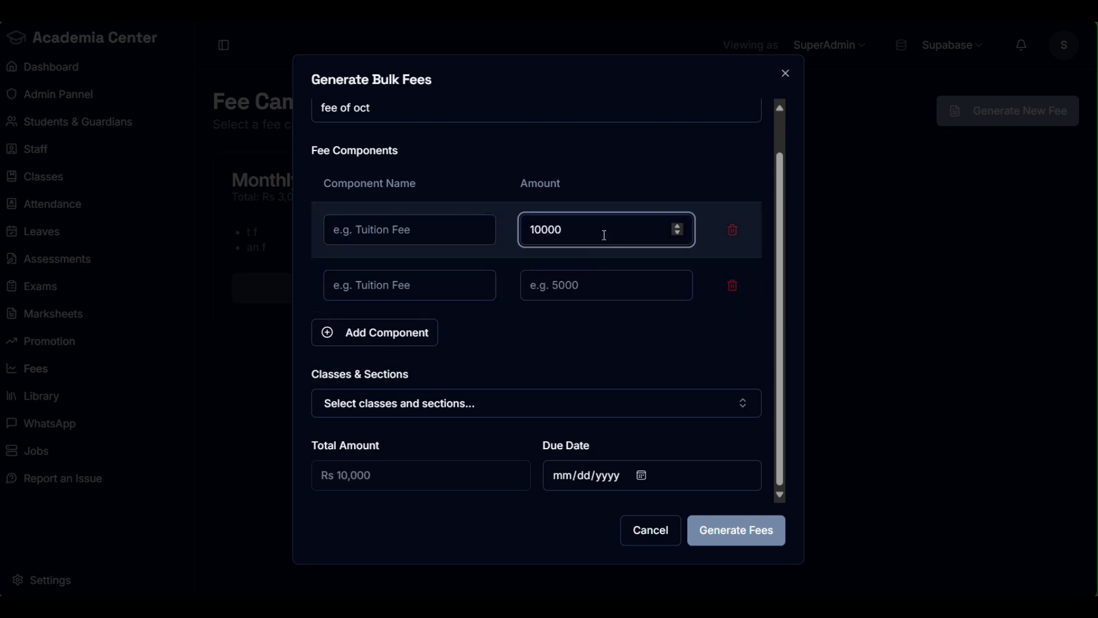
Step: Set the fee's due date to 10/10/2025
click(415, 409)
scroll(438, 373, down, 5)
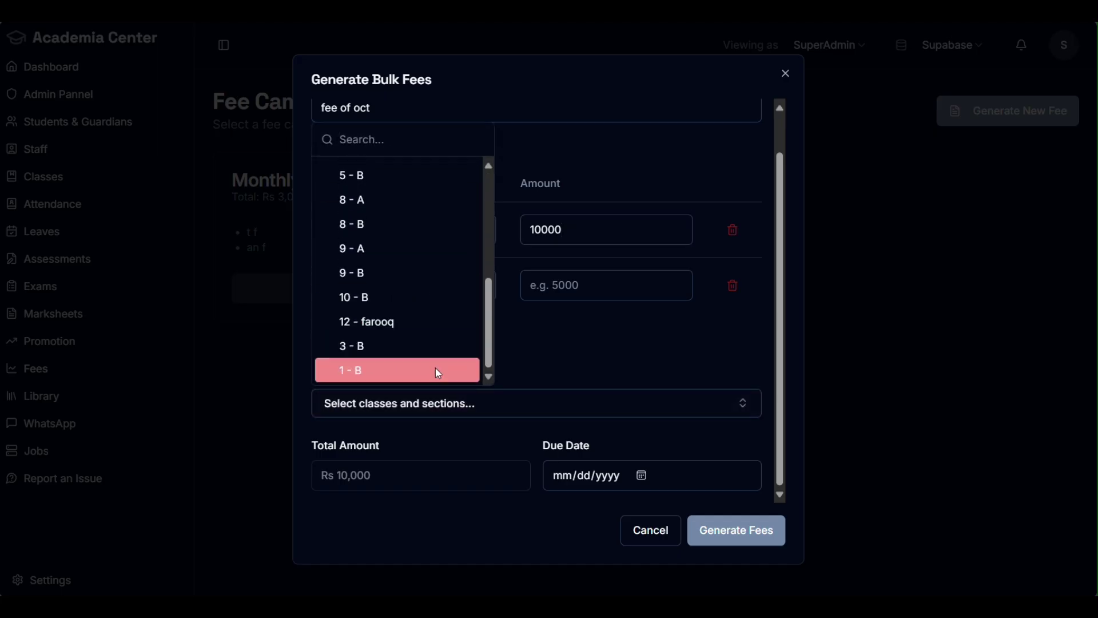
click(648, 344)
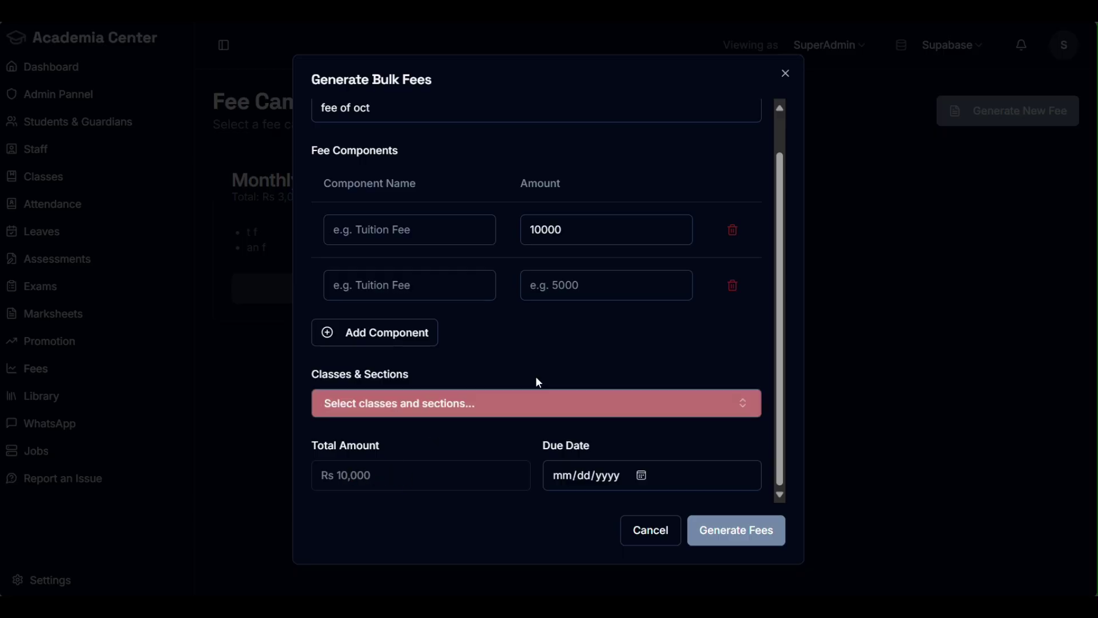
click(641, 475)
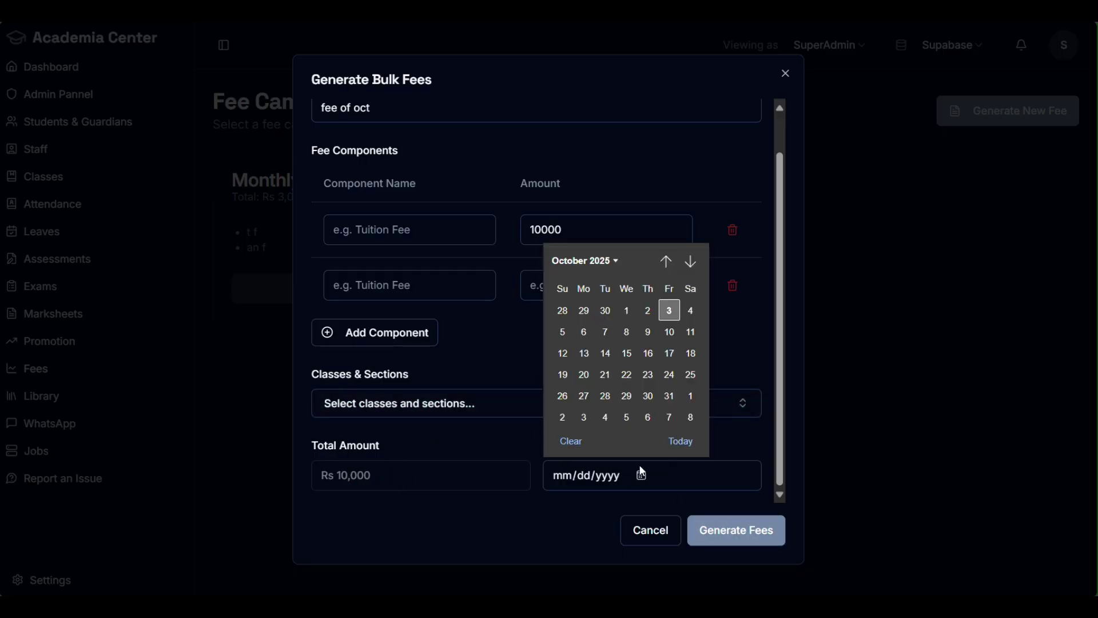
click(671, 332)
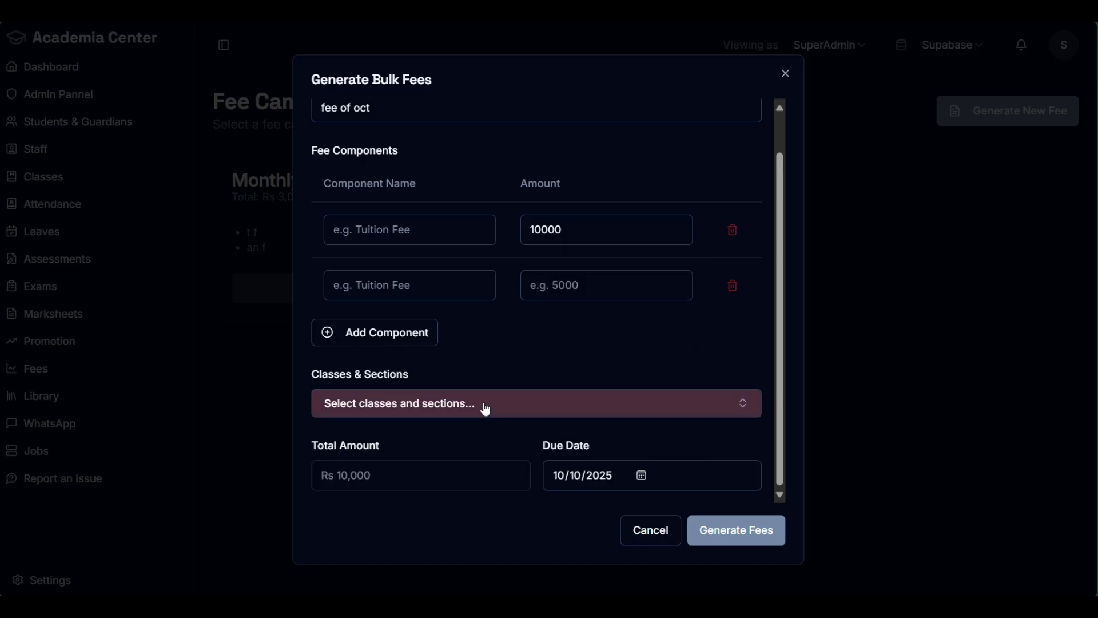
scroll(541, 383, up, 1)
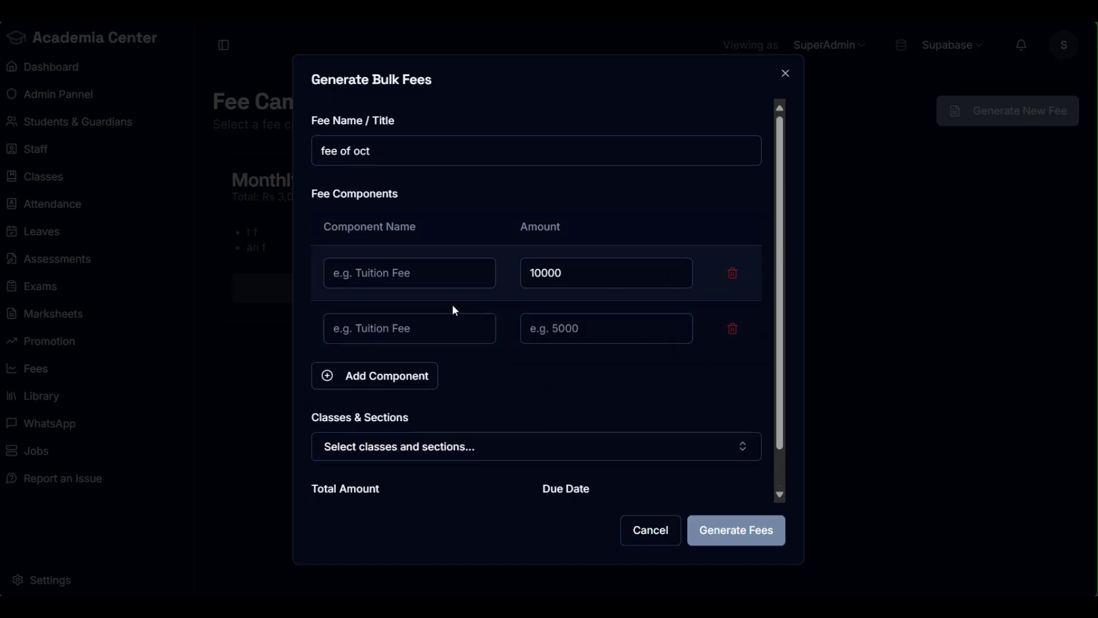
scroll(496, 372, down, 1)
scroll(556, 352, up, 1)
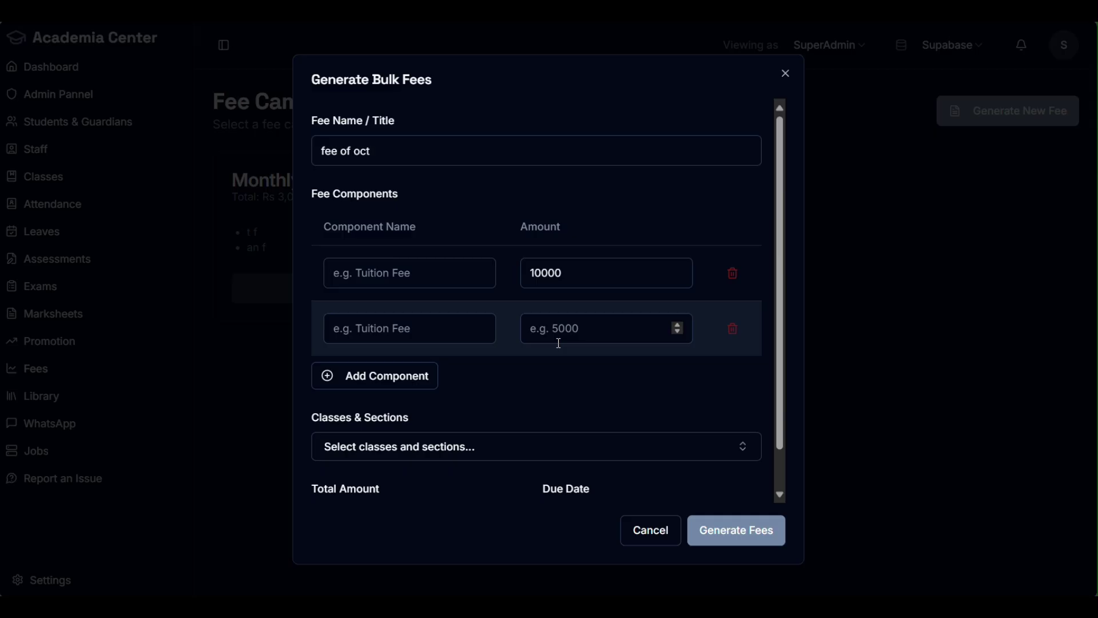
Step: Rename the fee to 'test fee 123' and name the first component 'fee'
drag(371, 151, 299, 173)
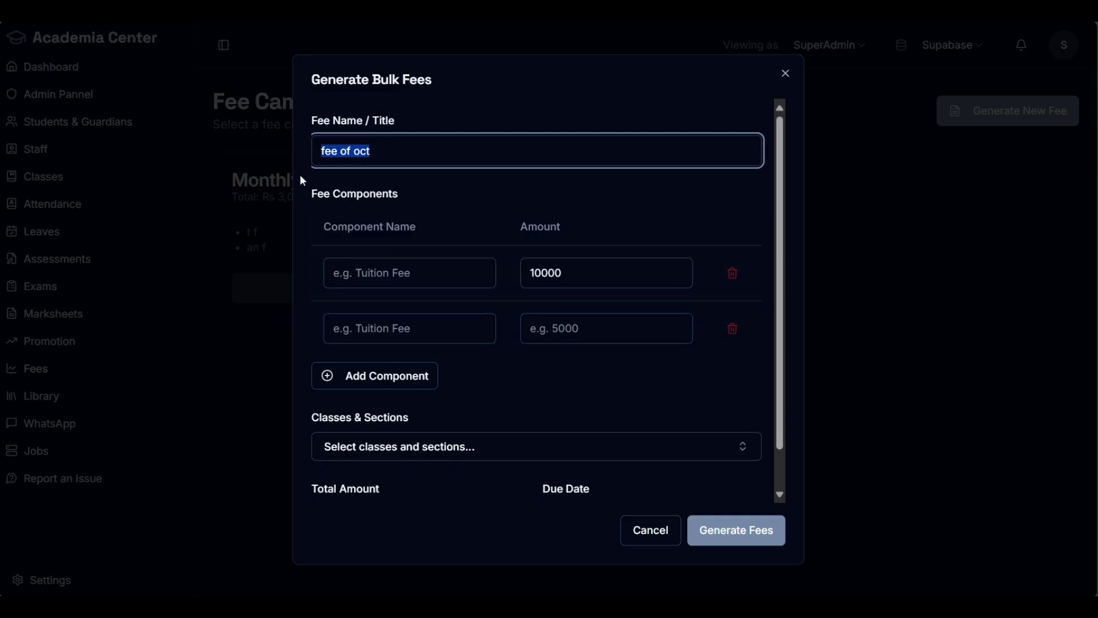
text(test fee 123)
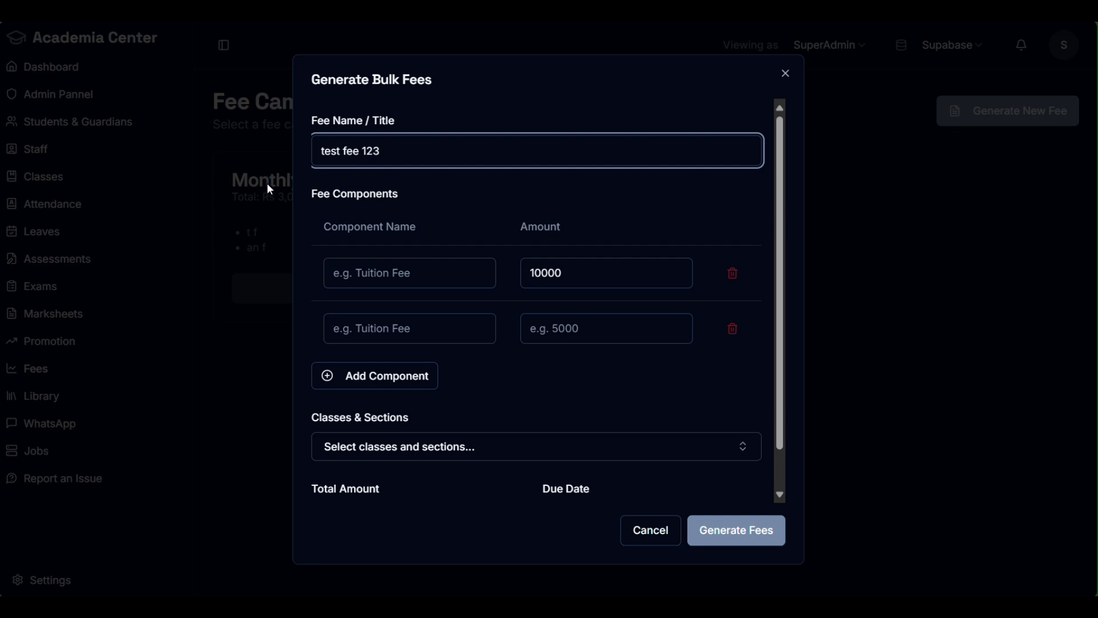
click(402, 279)
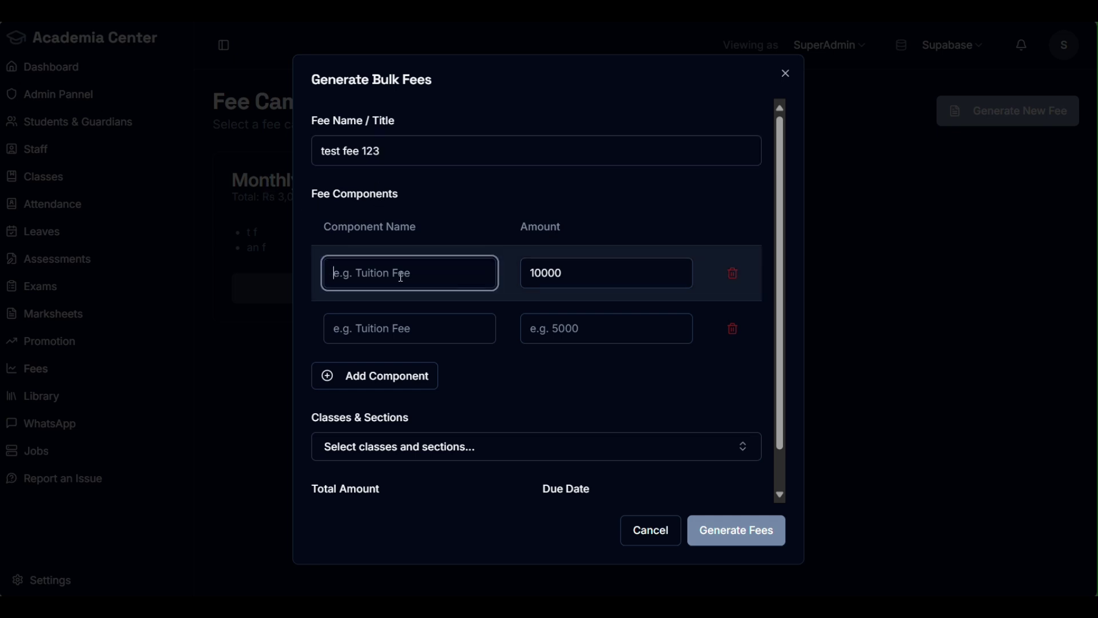
text(fee)
Step: Name the second component 'exam fee' and fill in its amount, which shows 1998
click(374, 325)
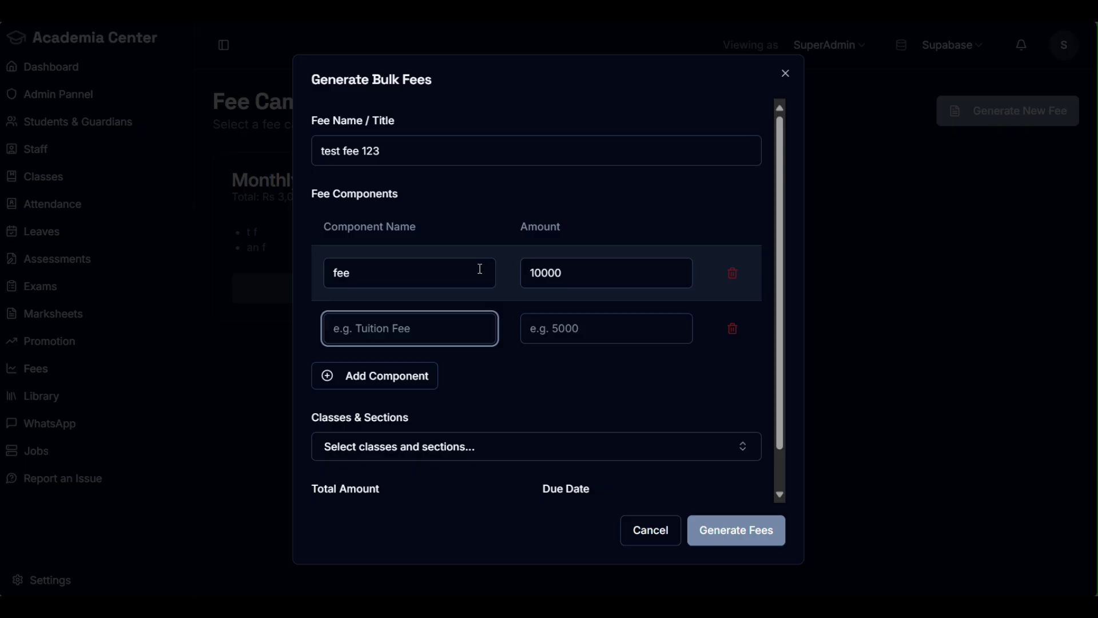
text(exam fee)
key(Tab)
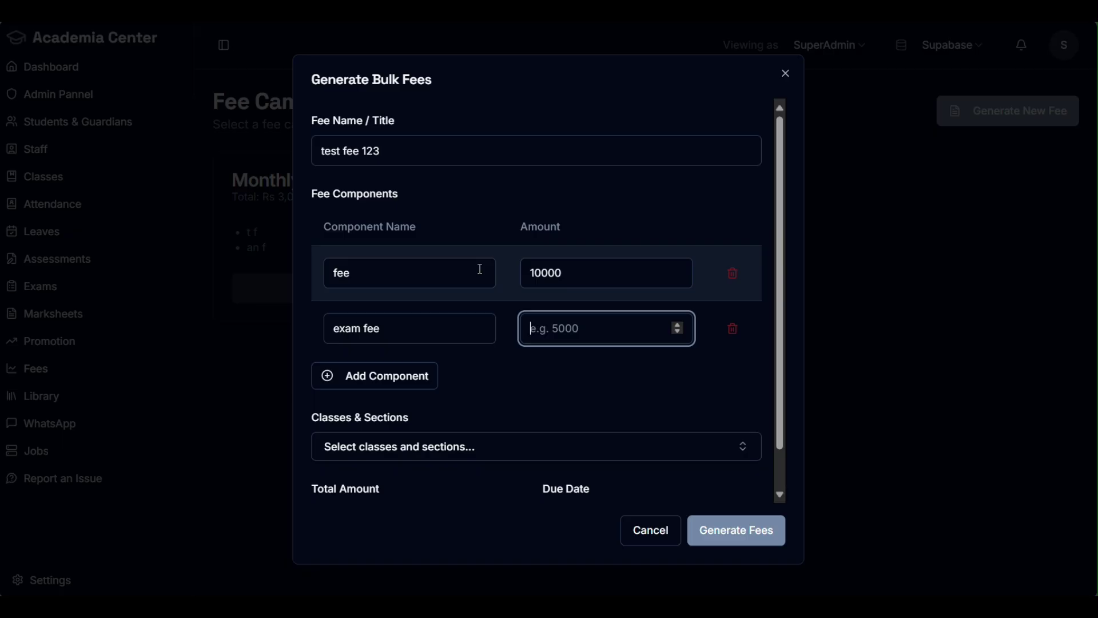
text(2000)
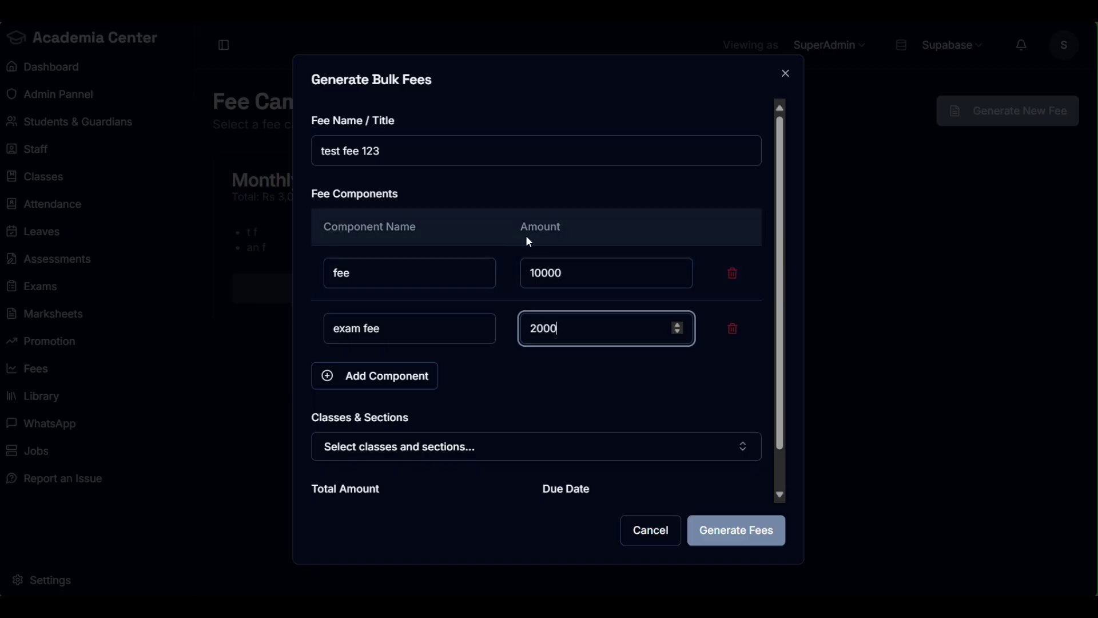
scroll(608, 320, down, 2)
click(526, 461)
click(525, 460)
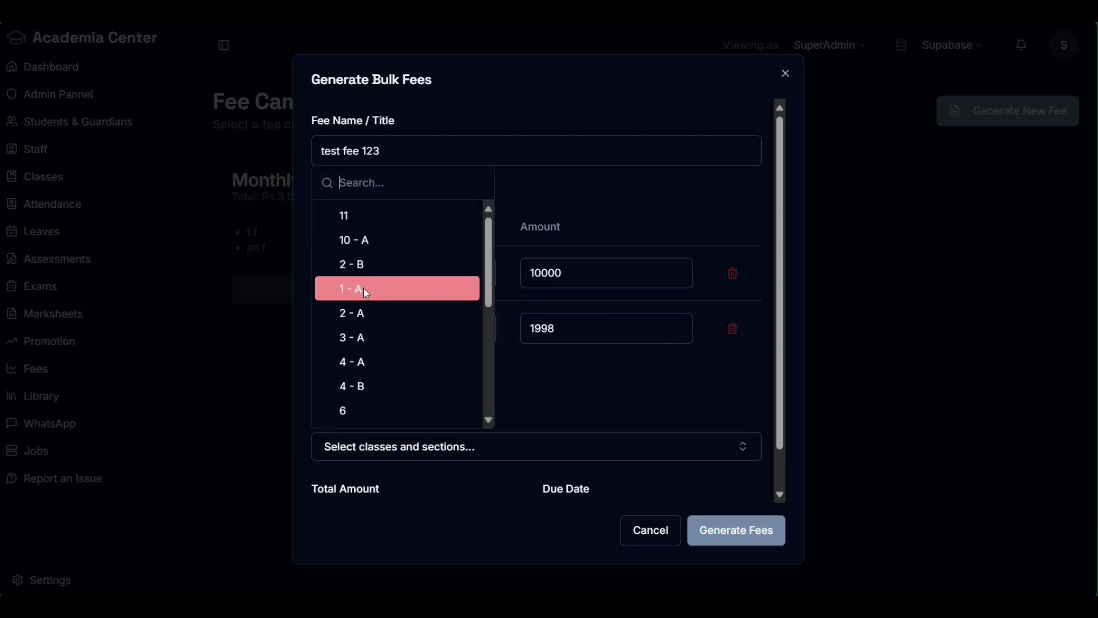
Step: Tick sections 2 - B, 2 - A, 12 - farooq, 10 - B and 10 - A, then close the list
click(382, 265)
scroll(395, 309, down, 4)
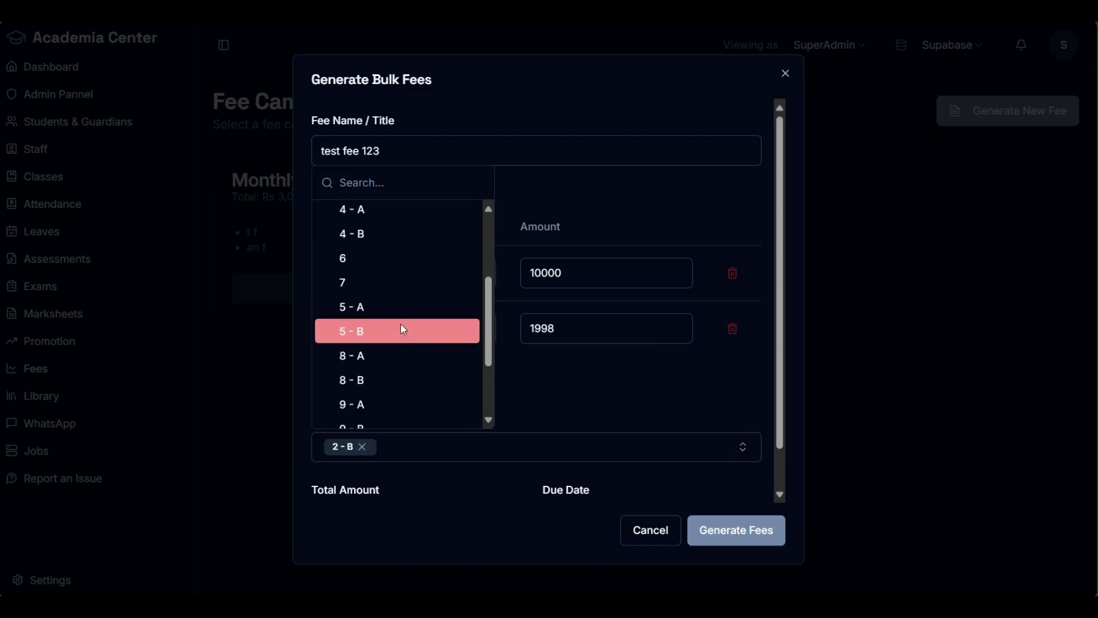
scroll(407, 369, down, 3)
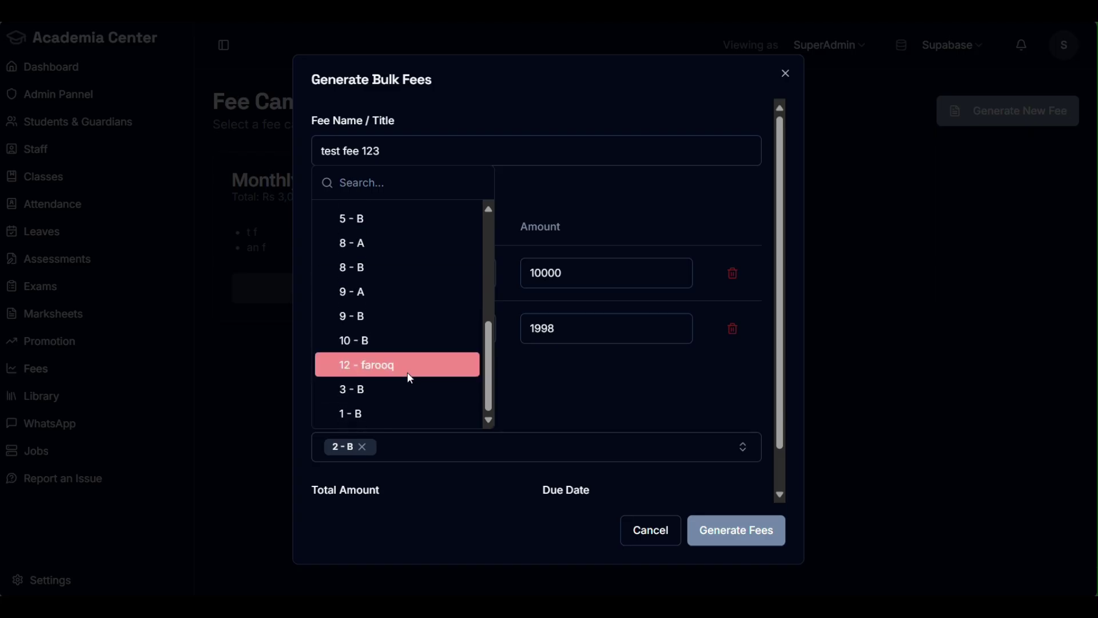
scroll(409, 371, up, 5)
scroll(410, 372, up, 1)
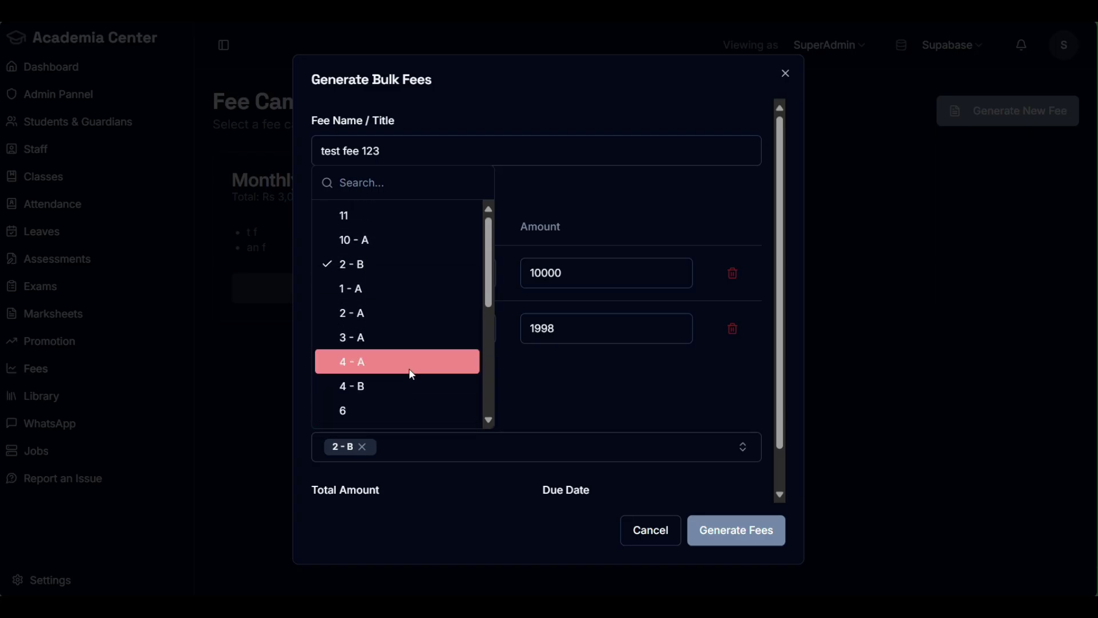
click(419, 315)
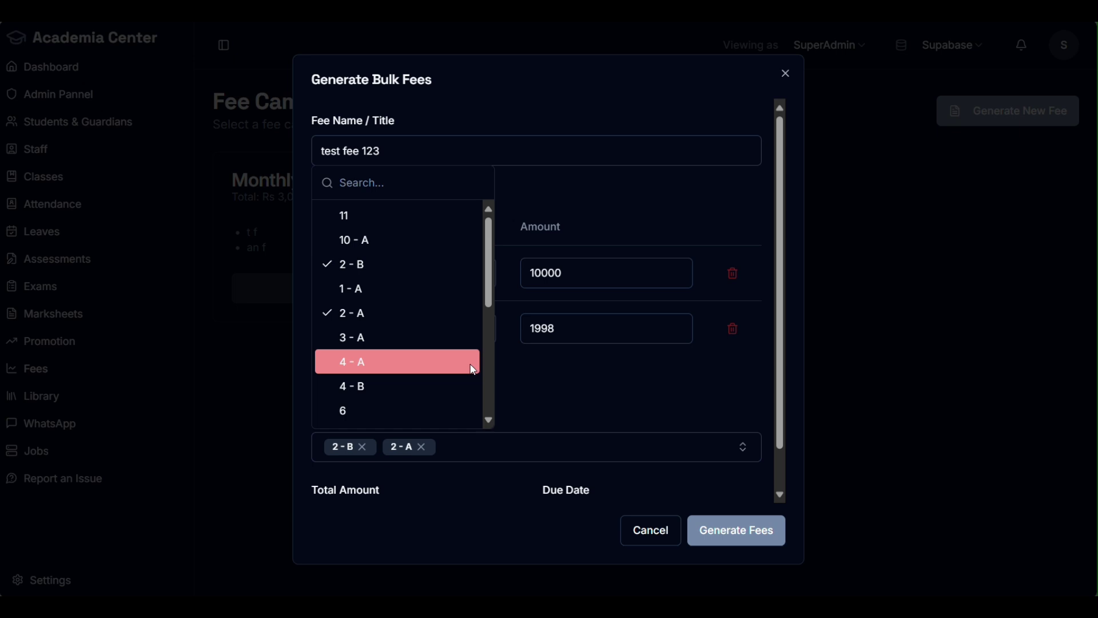
scroll(474, 369, down, 5)
click(428, 363)
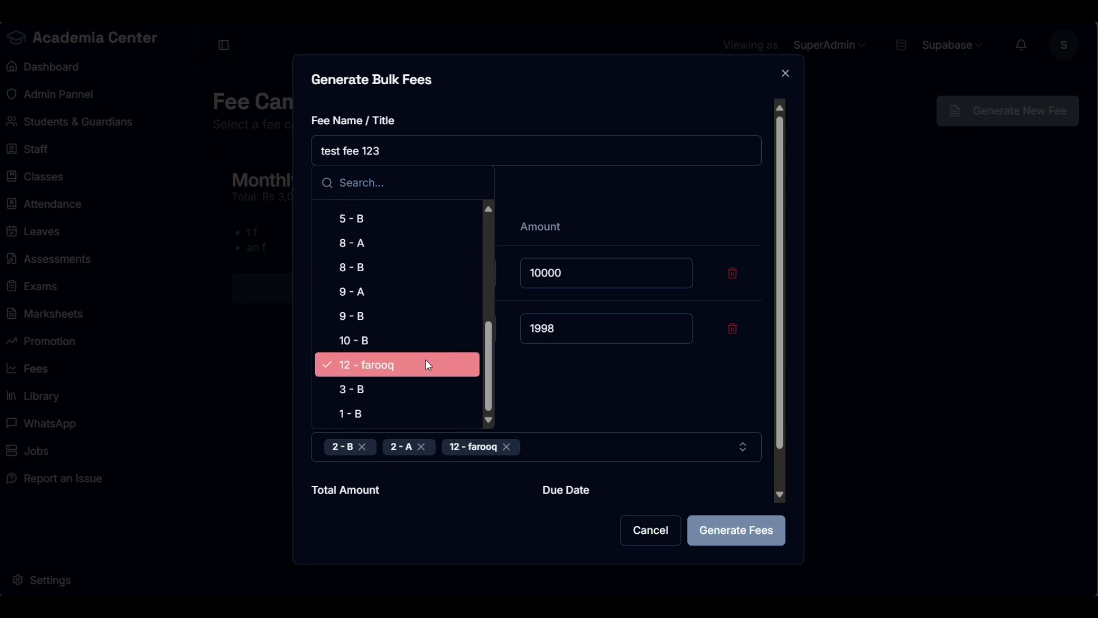
click(432, 347)
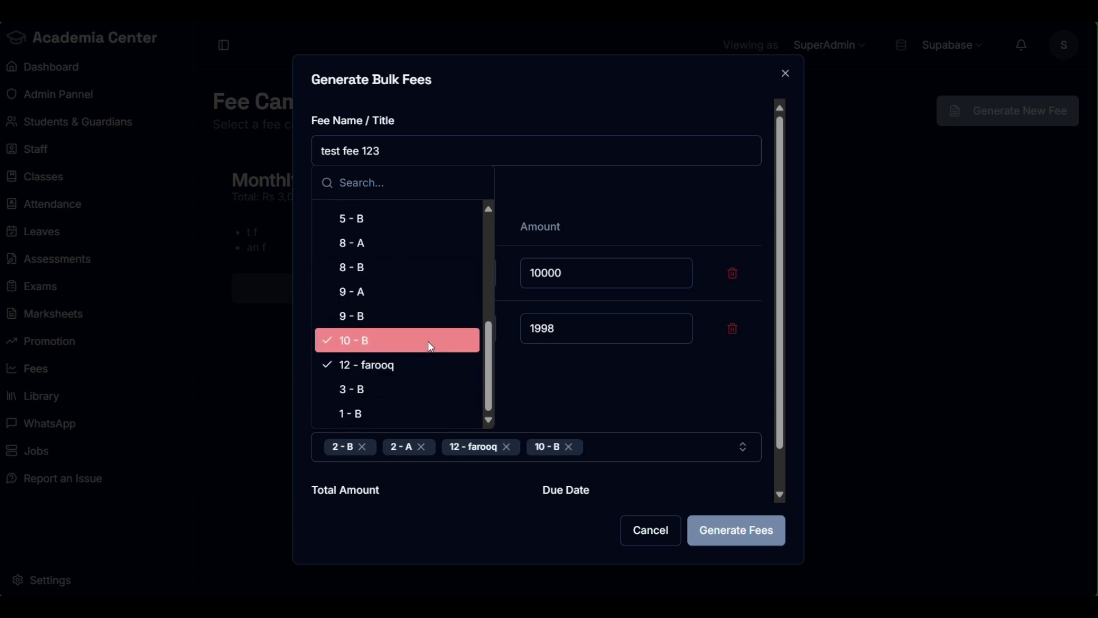
scroll(429, 346, up, 1)
scroll(426, 349, up, 3)
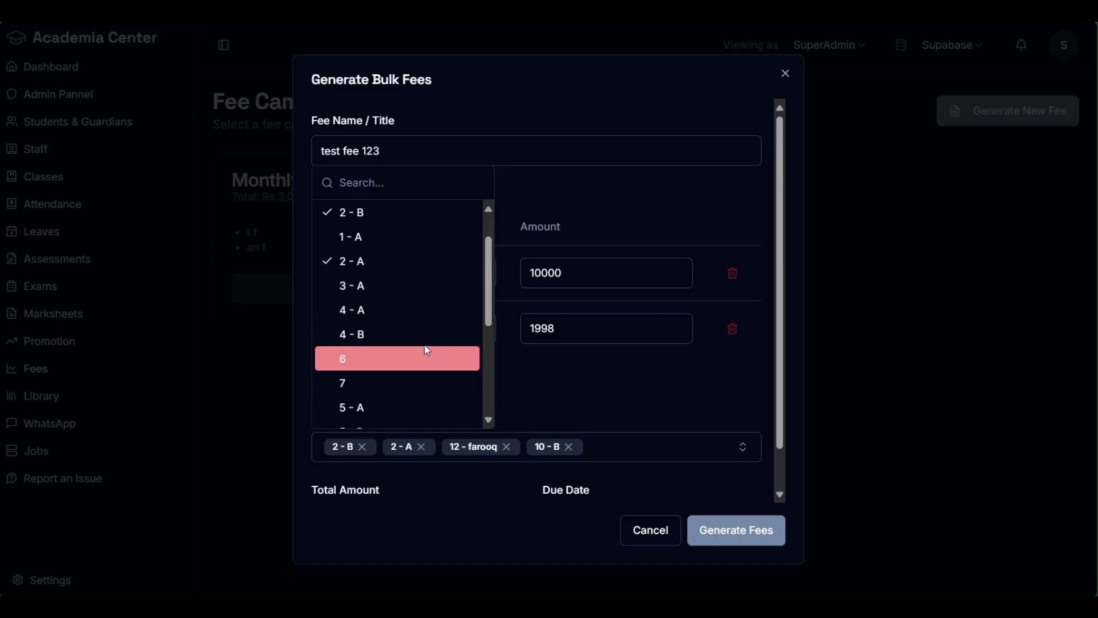
click(380, 240)
click(626, 383)
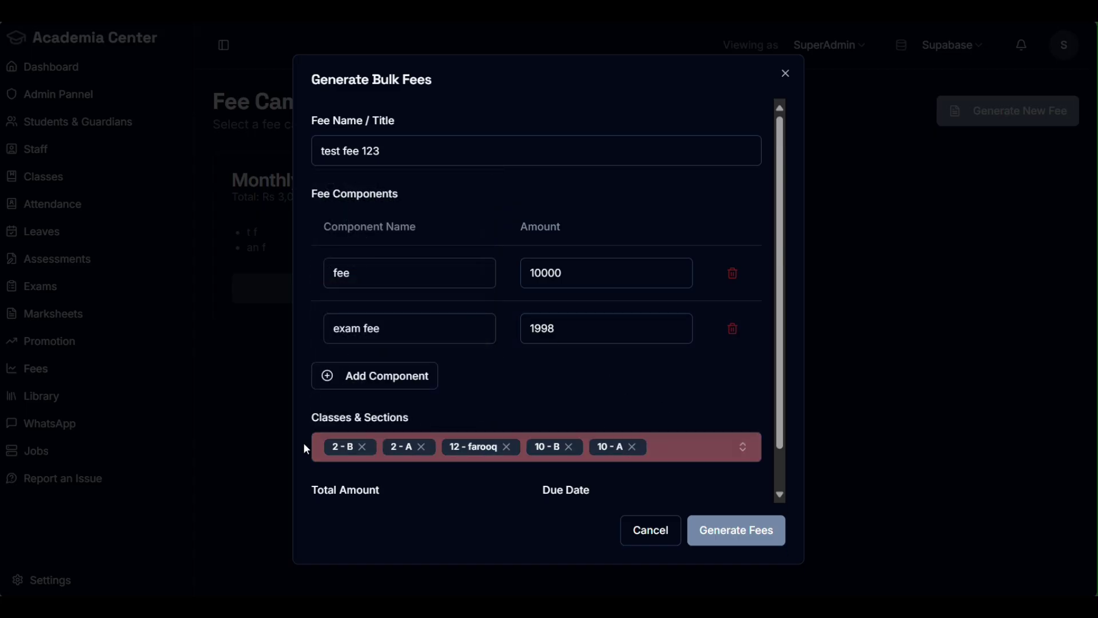
scroll(572, 447, down, 1)
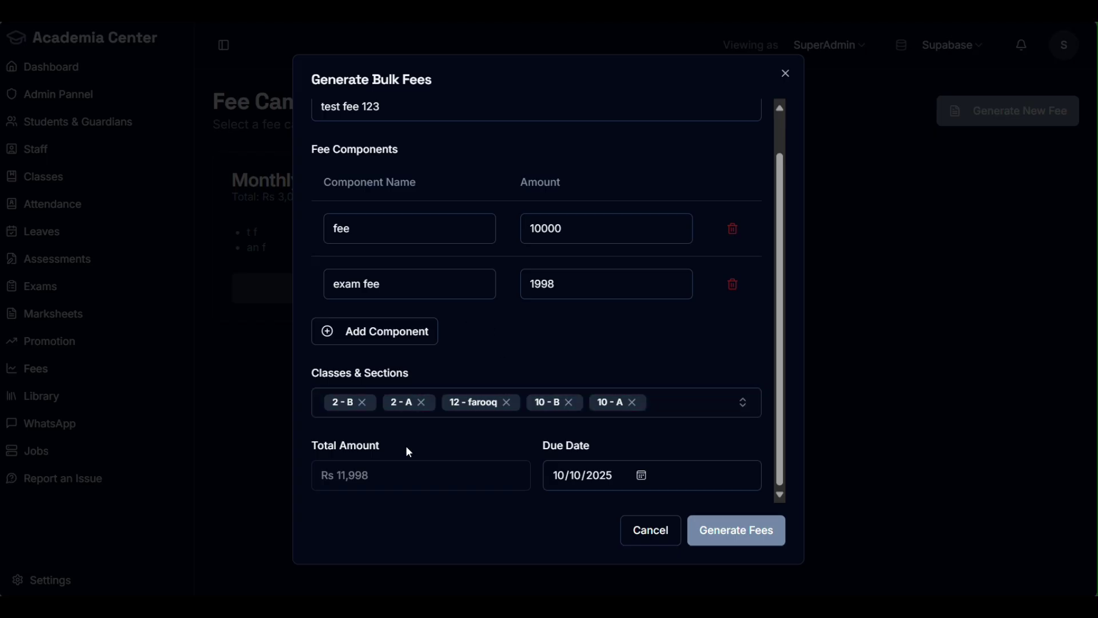
Step: Correct the exam fee to 2000 for a Rs 12,000 total and generate the fees
drag(369, 478, 310, 482)
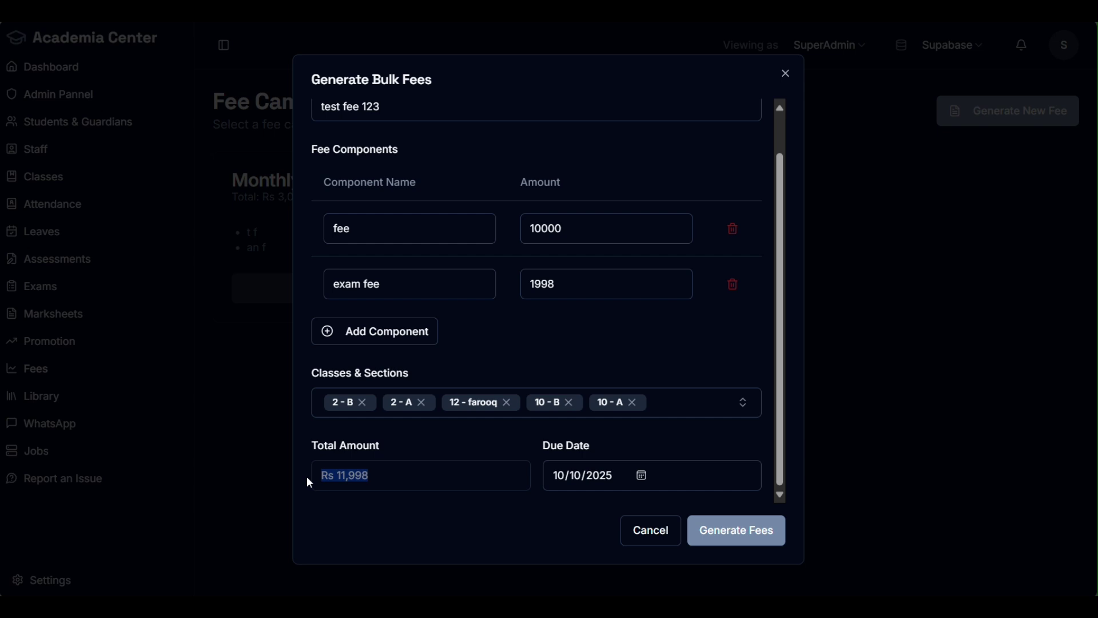
double_click(596, 286)
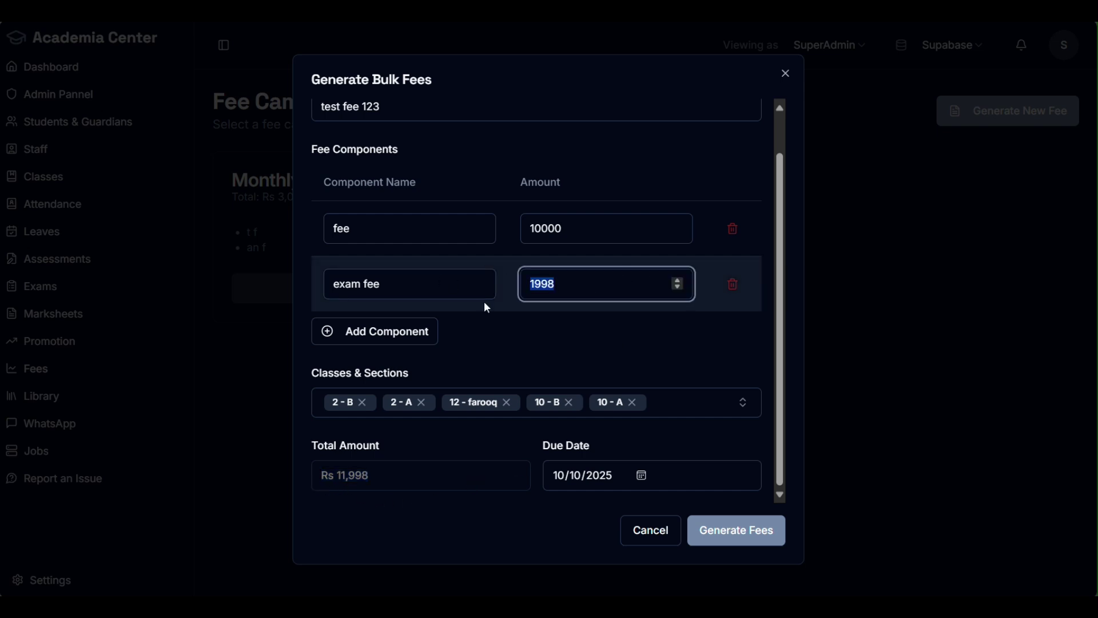
text(2002)
scroll(657, 288, up, 6)
key(BackSpace)
key(BackSpace)
text(00)
click(664, 339)
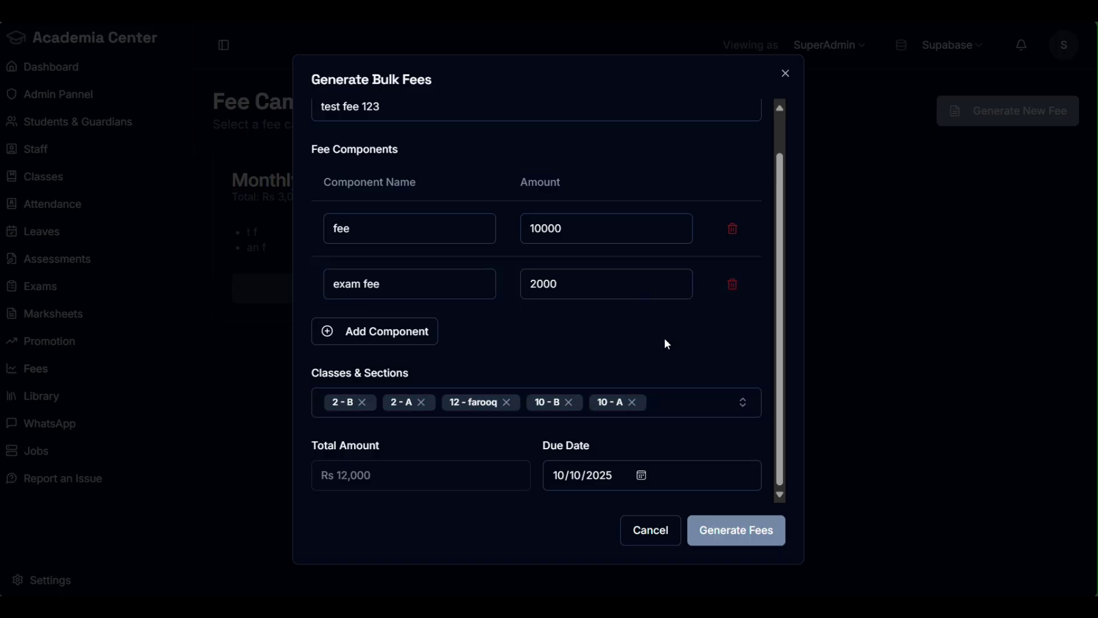
click(748, 540)
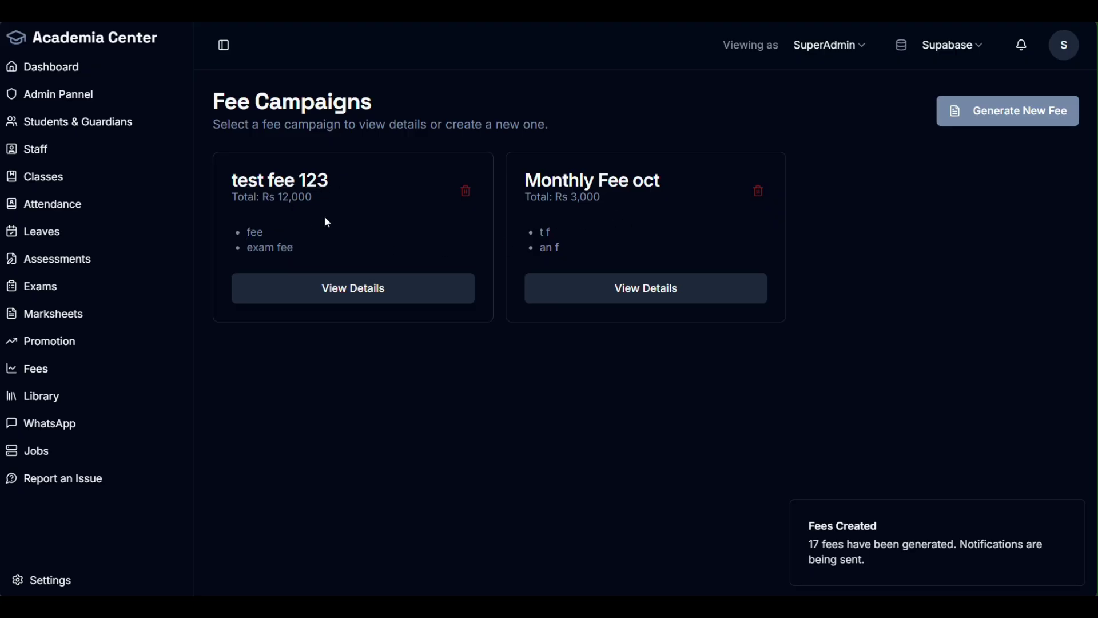
Step: View test fee 123's details and show the fee status list for 10 - Section A
click(285, 180)
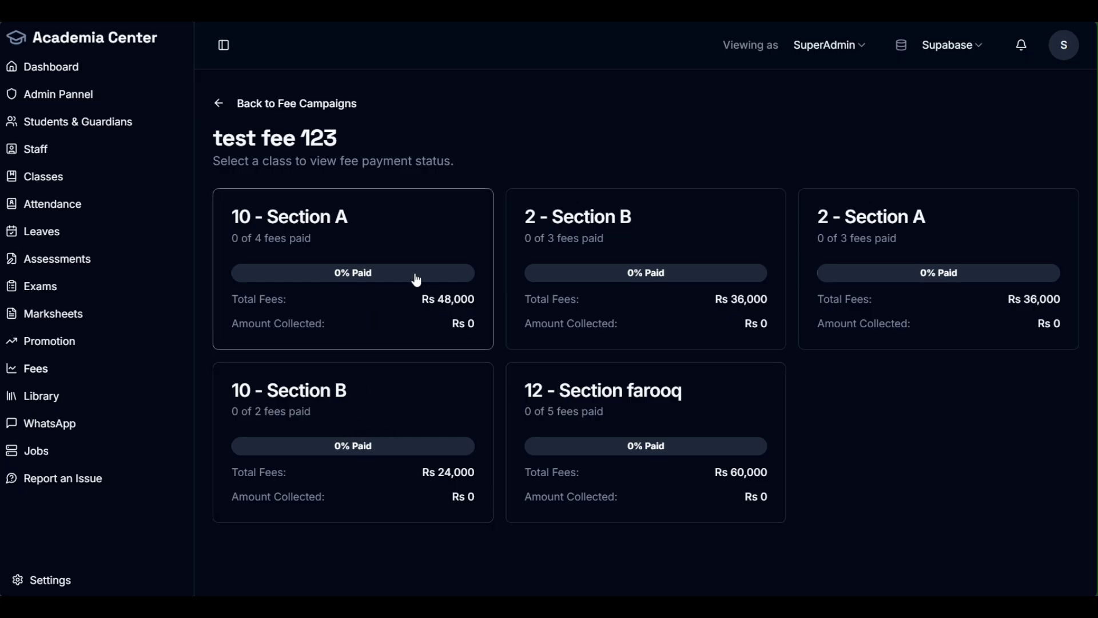
click(378, 241)
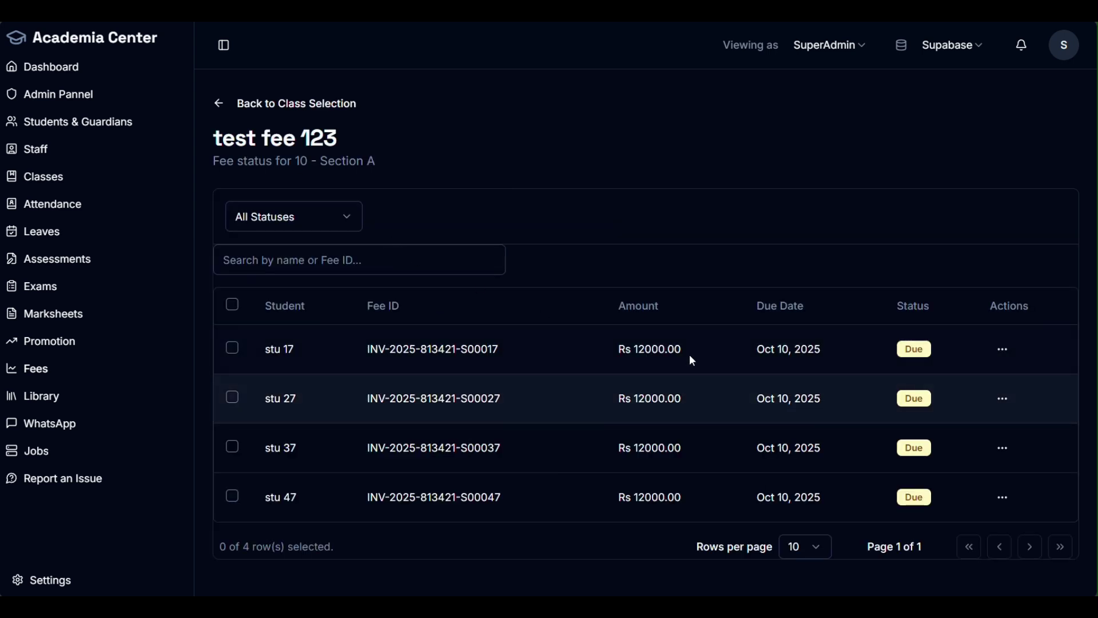
click(225, 114)
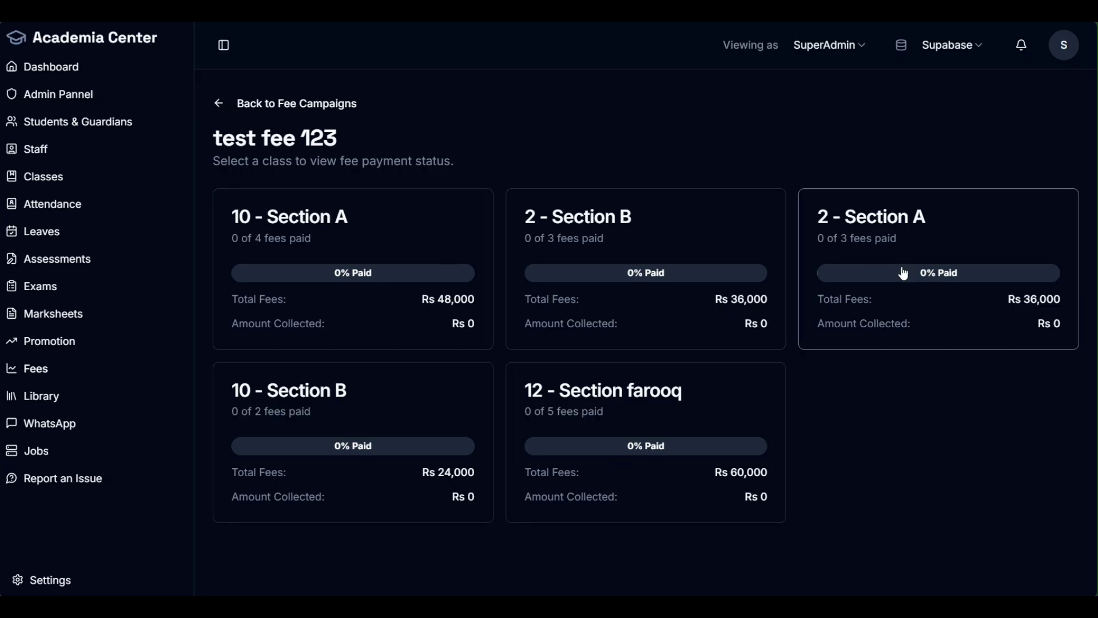
click(358, 304)
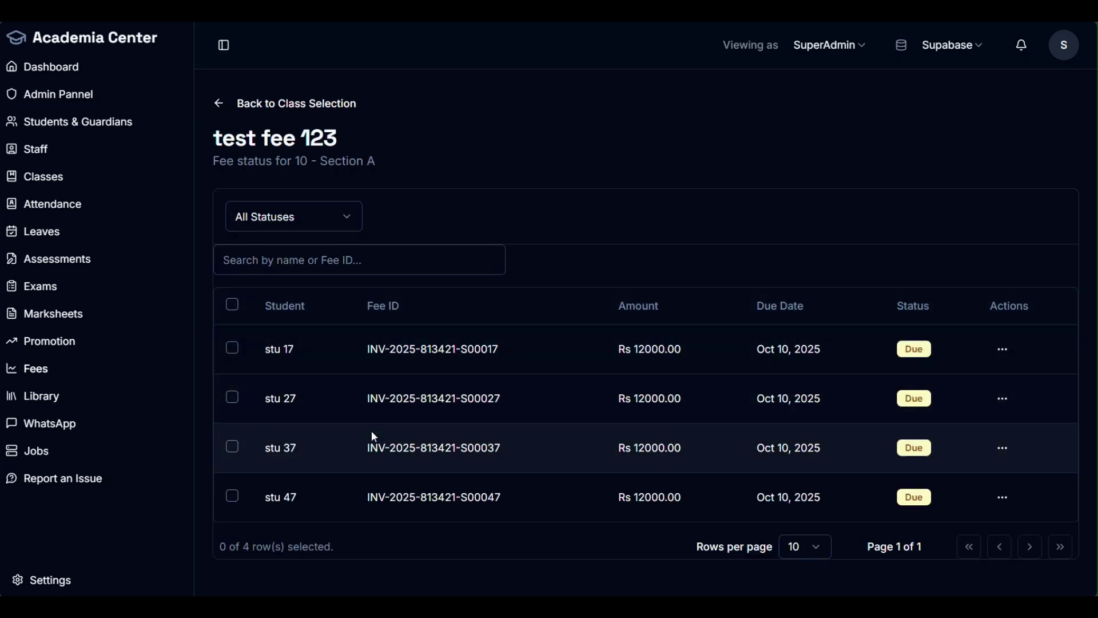
drag(367, 349, 519, 345)
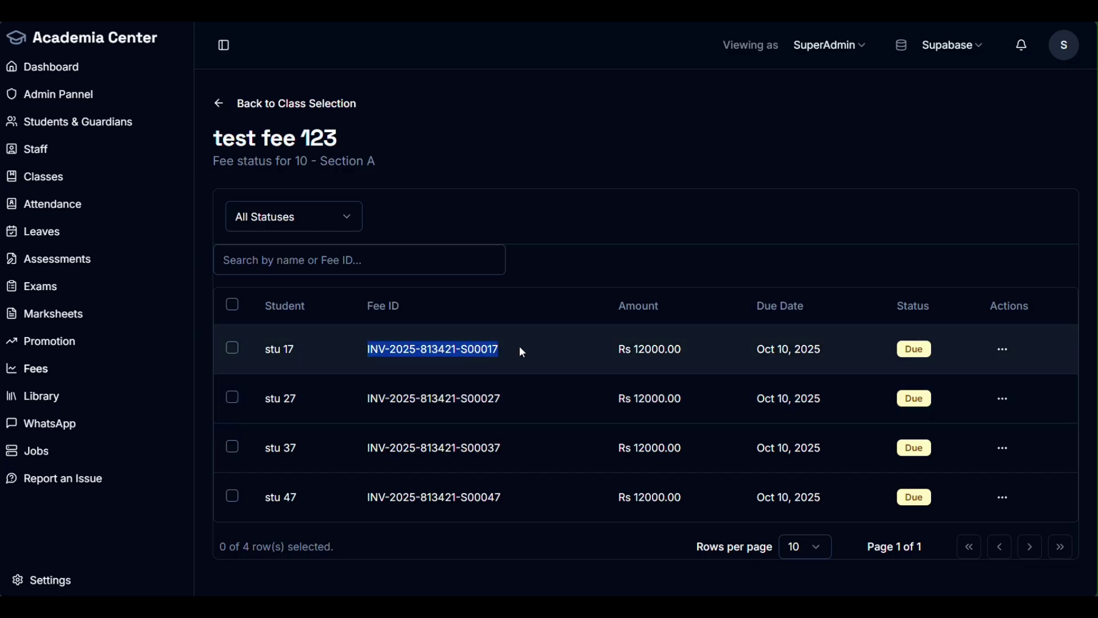
click(553, 286)
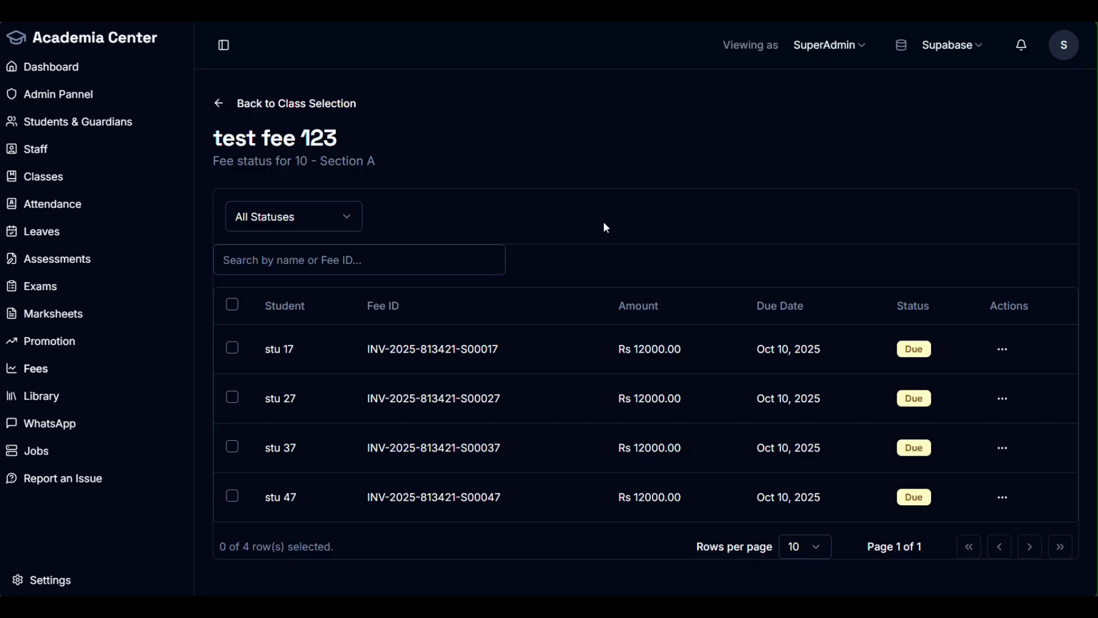
click(1001, 349)
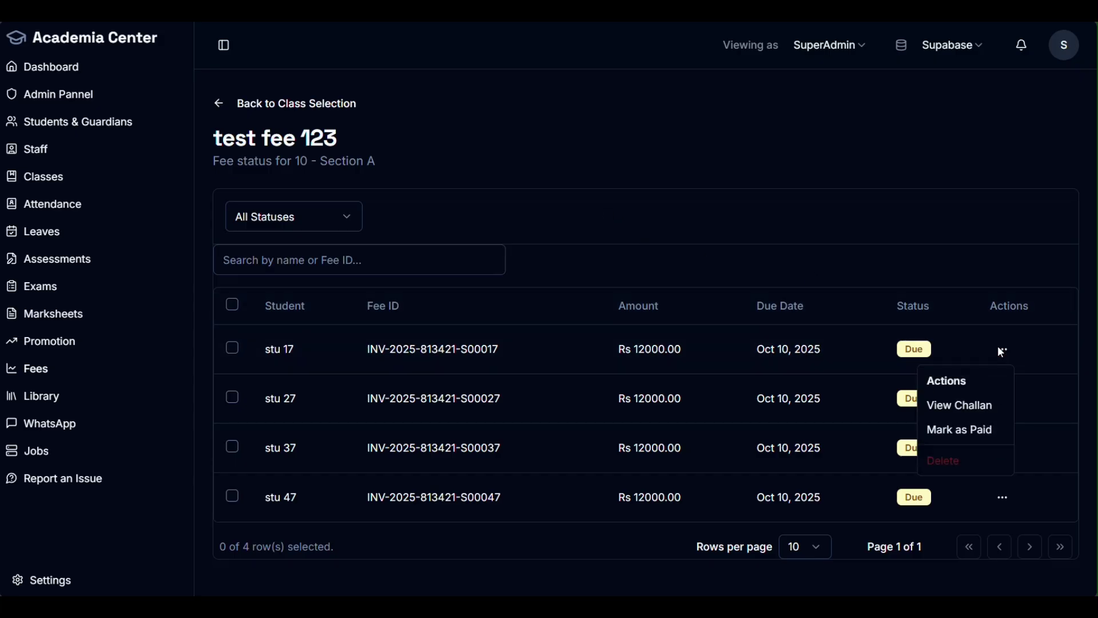
click(967, 404)
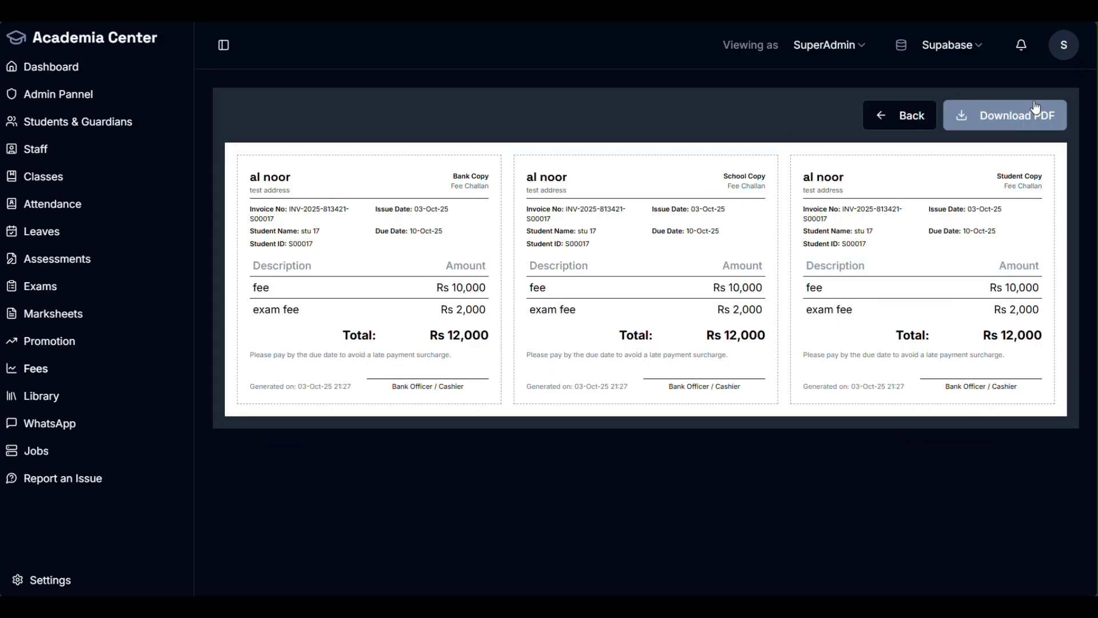
click(873, 125)
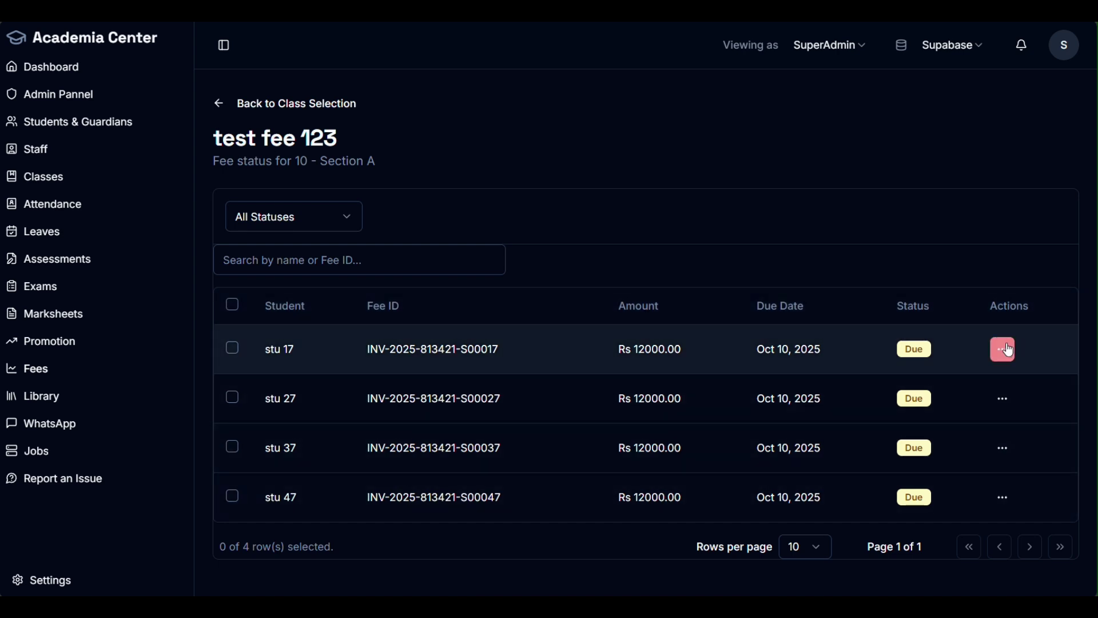
Step: Mark stu 17's test fee 123 fee as Paid
click(1010, 350)
click(984, 438)
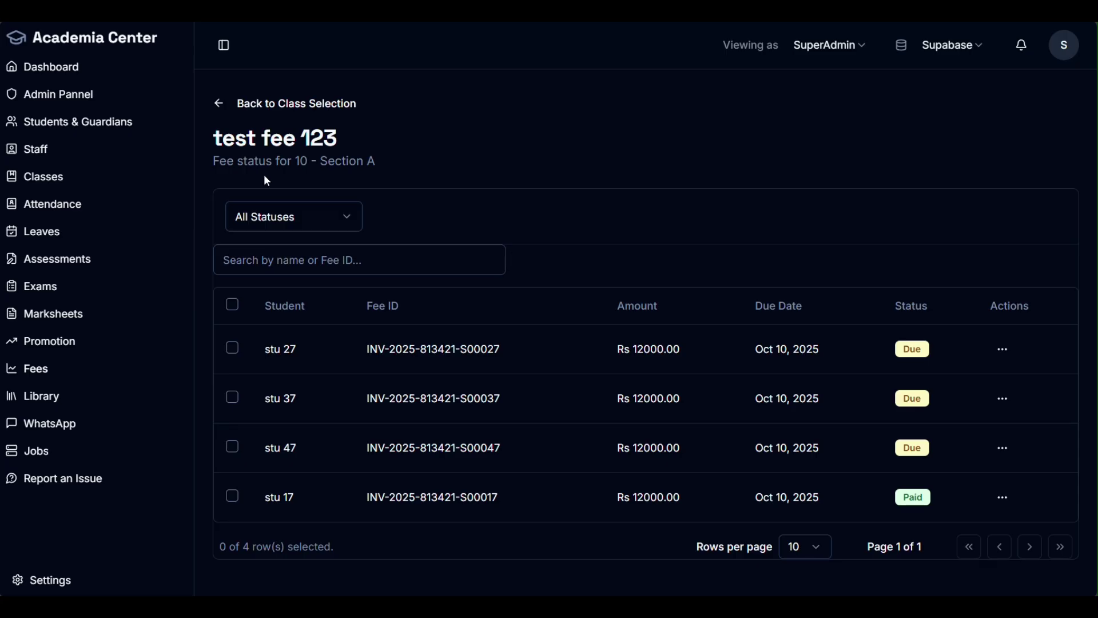
click(305, 223)
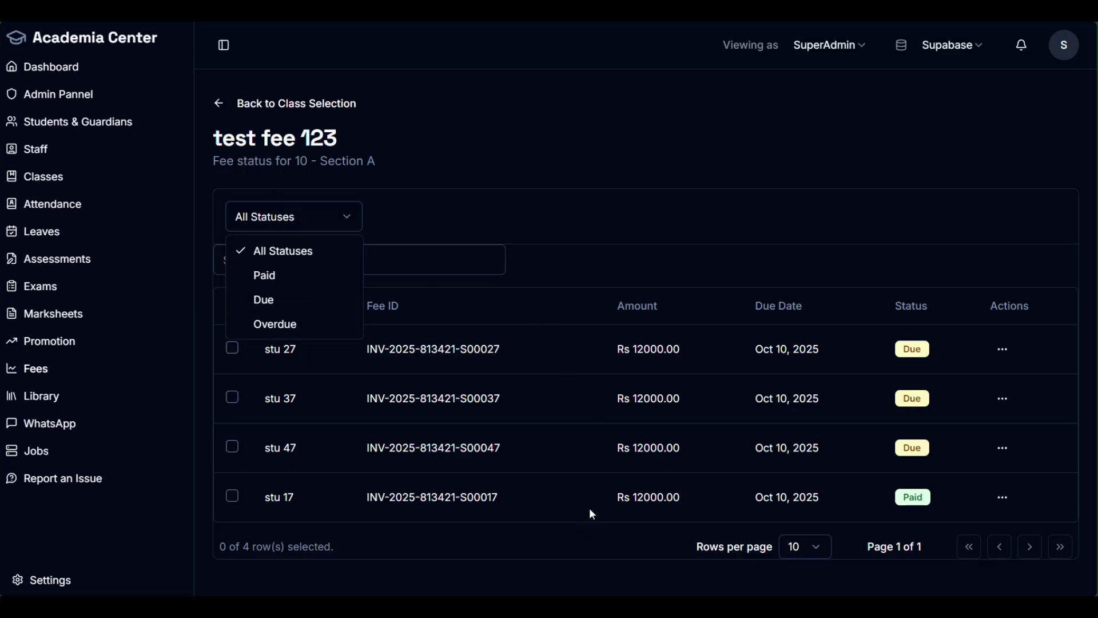
click(299, 279)
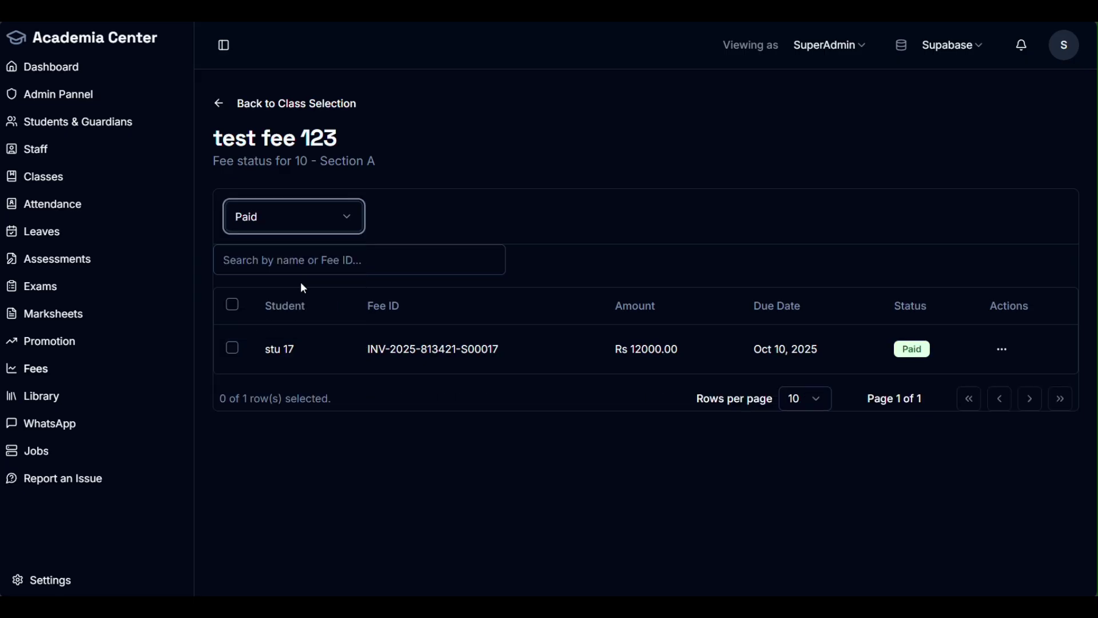
click(294, 217)
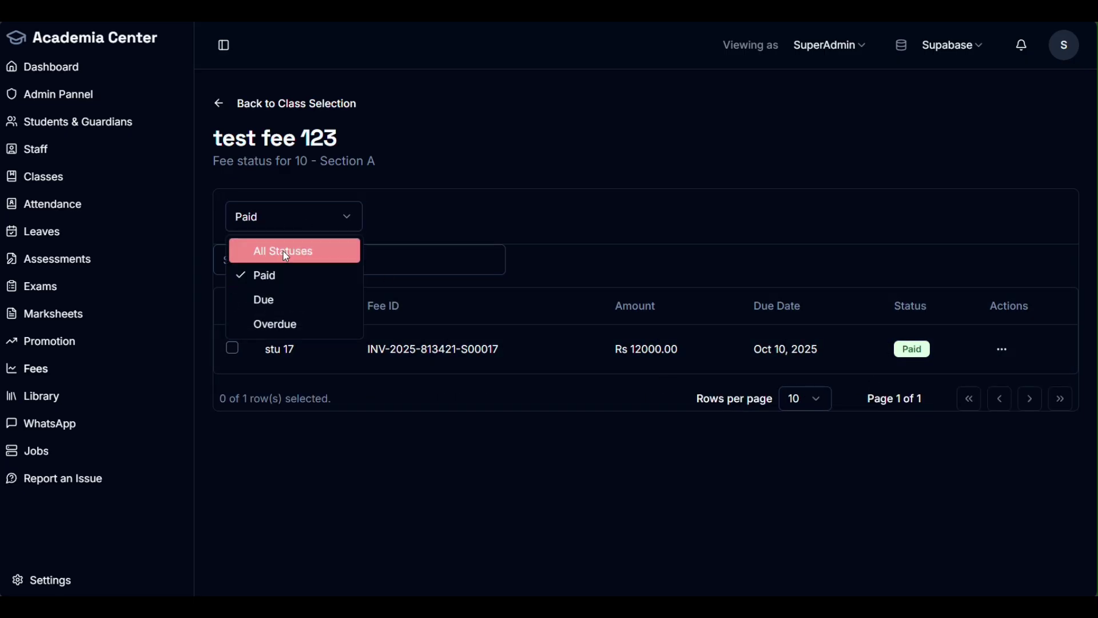
click(294, 324)
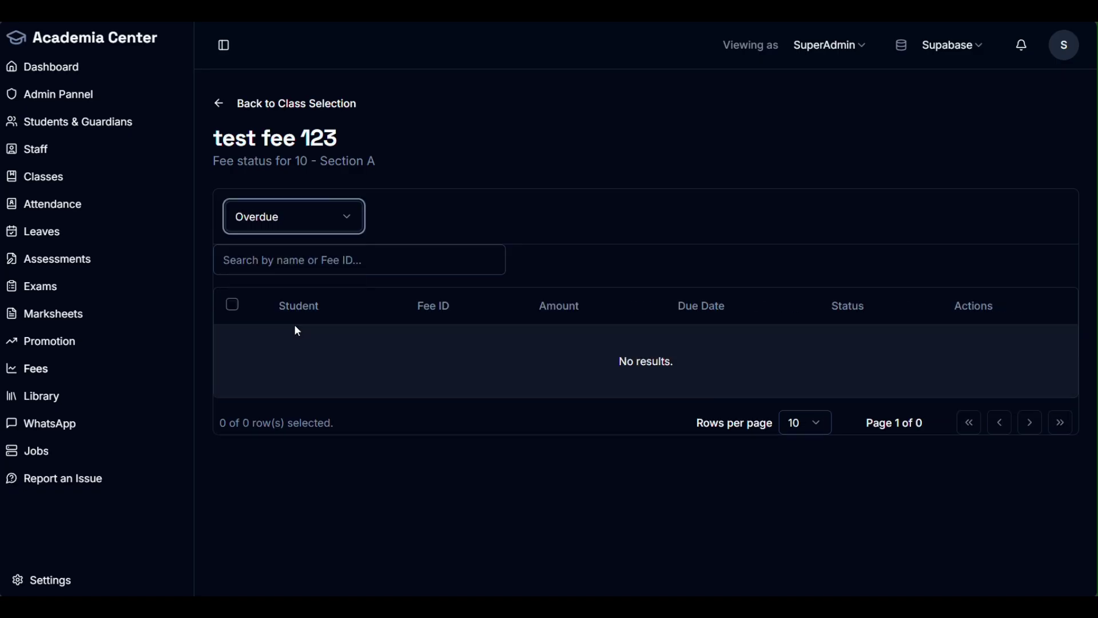
click(283, 228)
click(281, 251)
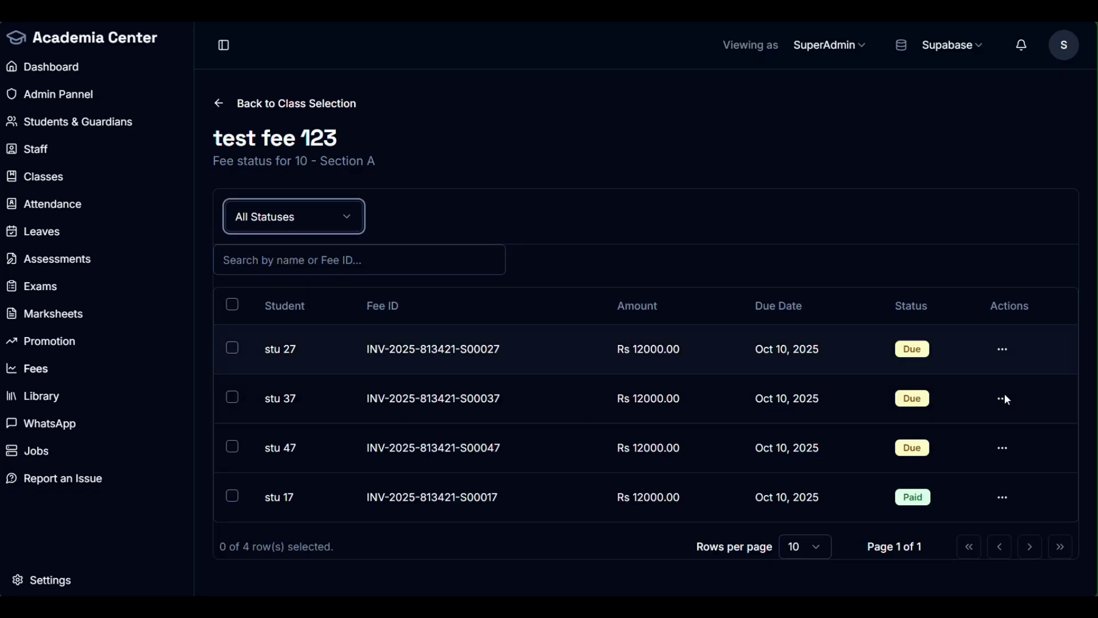
click(1003, 398)
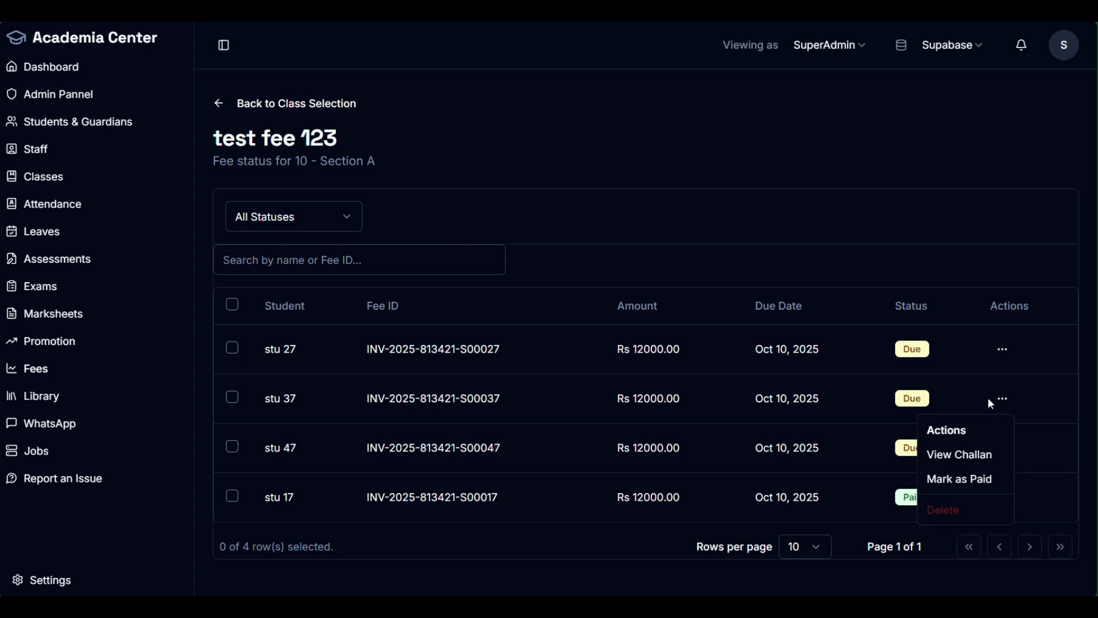
click(952, 517)
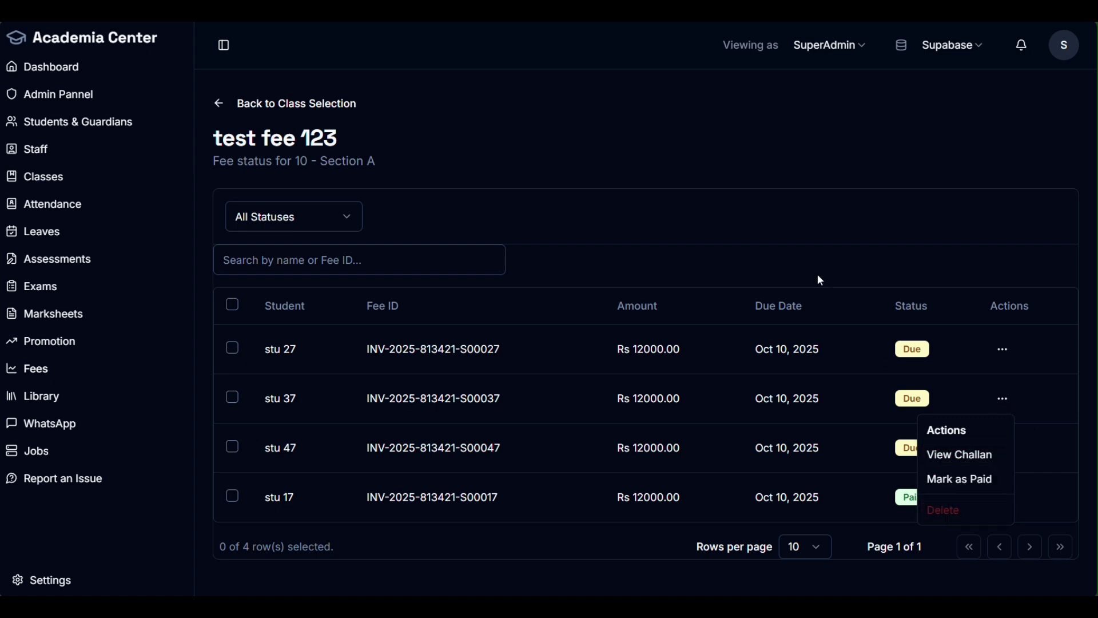
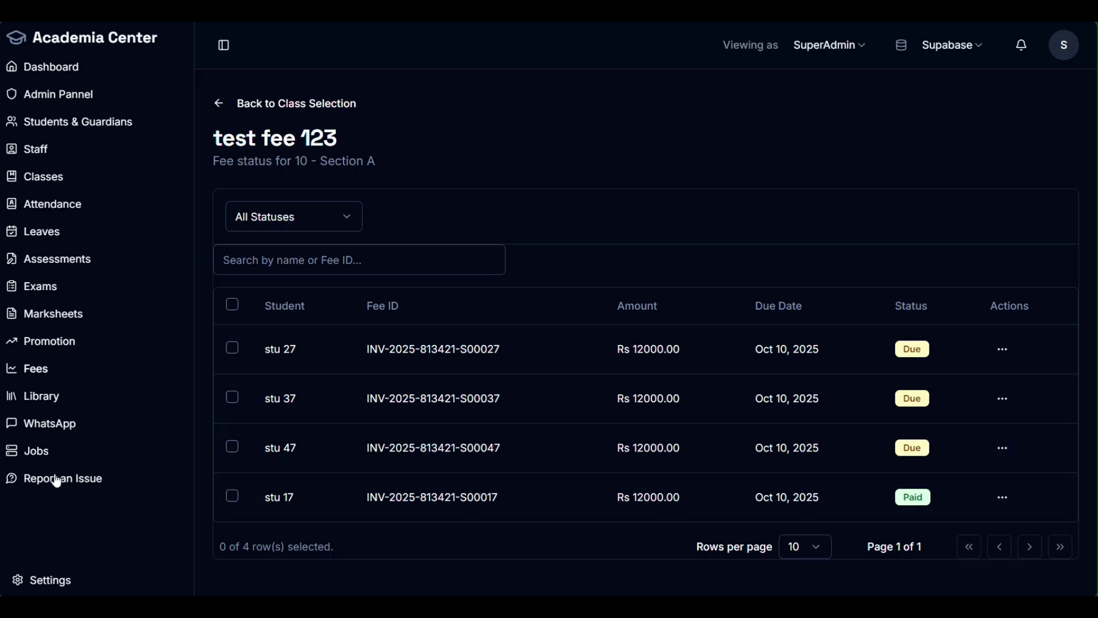
Step: Open the Background Jobs page to review the completed sync job history
click(38, 451)
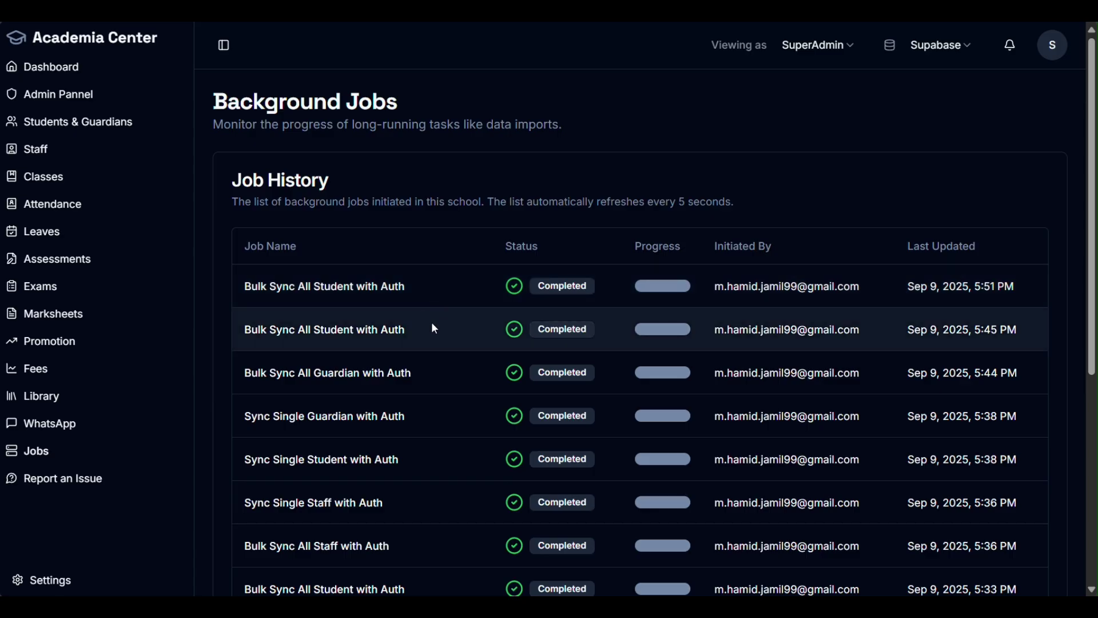
scroll(431, 321, down, 6)
drag(456, 338, 385, 325)
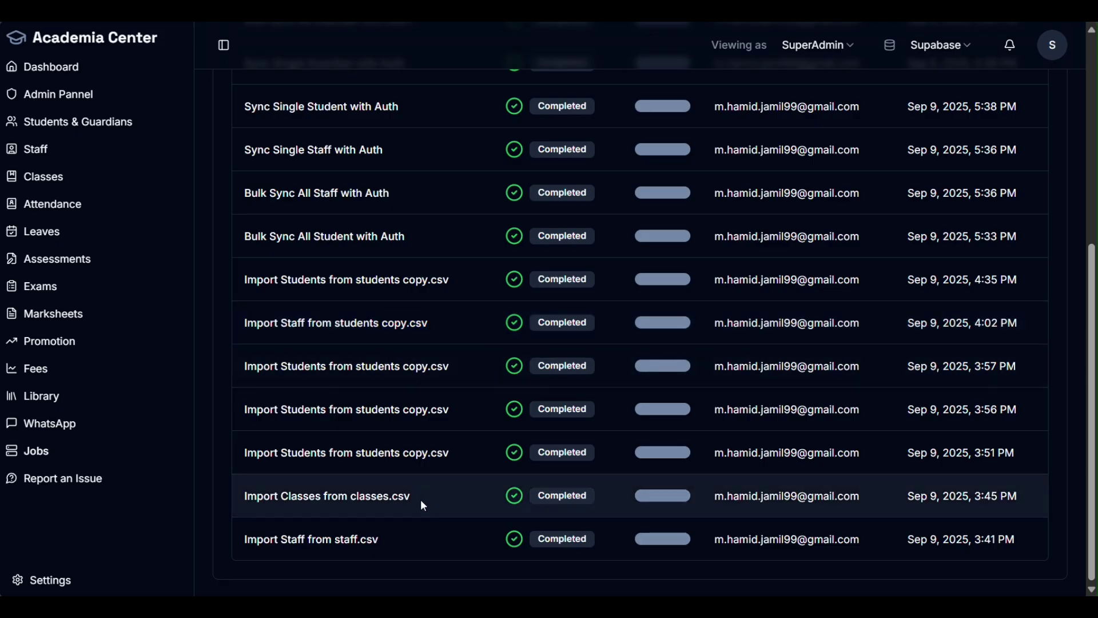
drag(421, 499, 358, 497)
drag(390, 543, 322, 540)
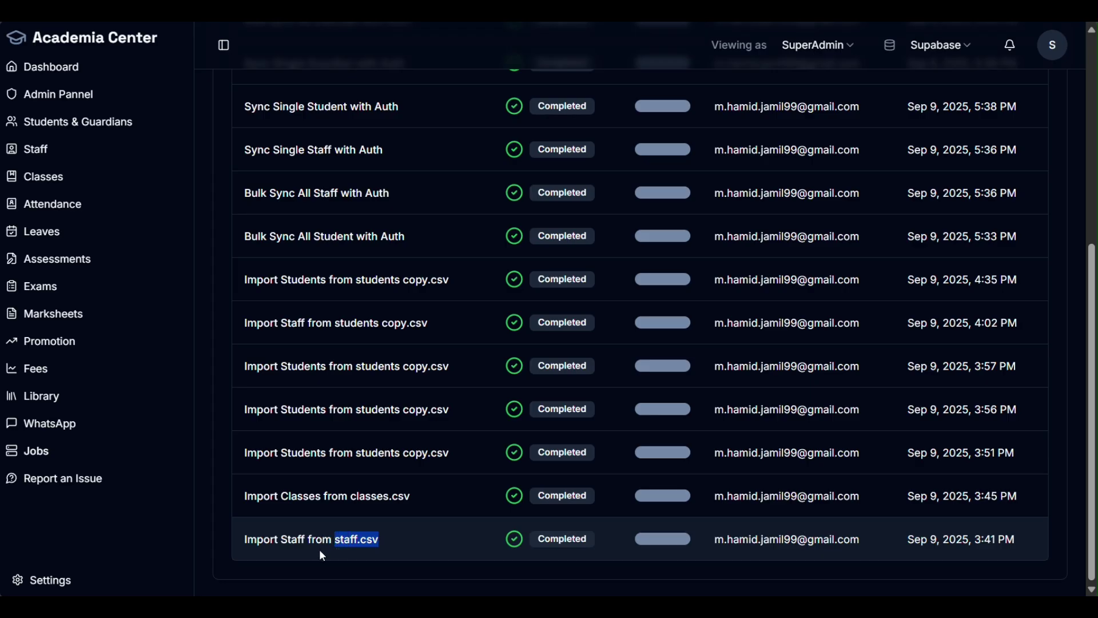
click(36, 152)
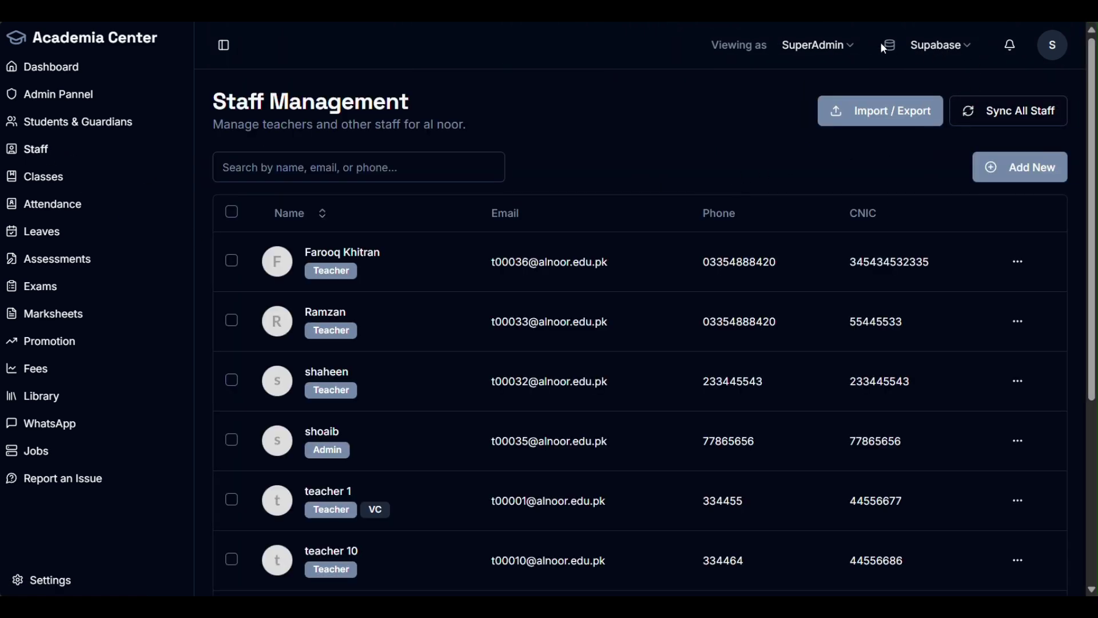
Step: Download staff-import-sample.csv from Staff Import / Export and open it in Excel
click(900, 118)
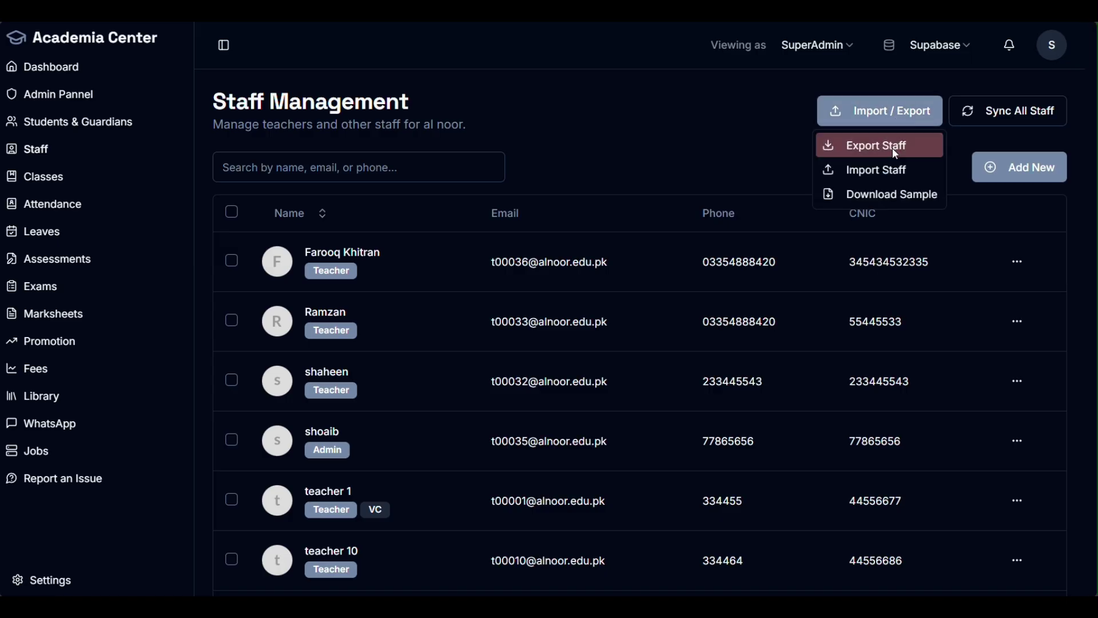
click(892, 196)
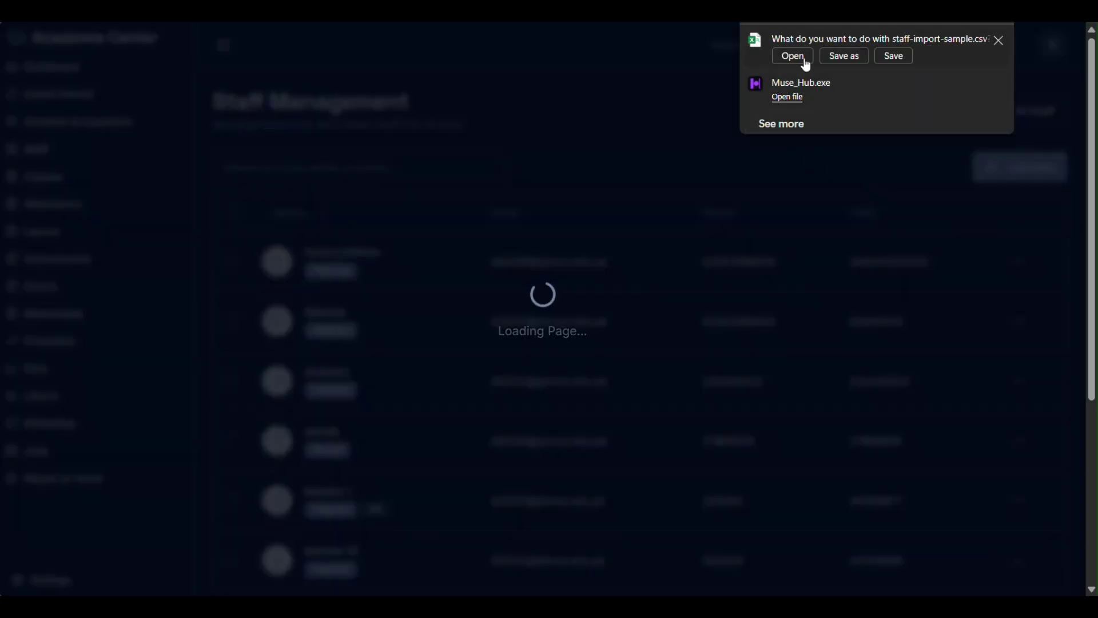
click(670, 101)
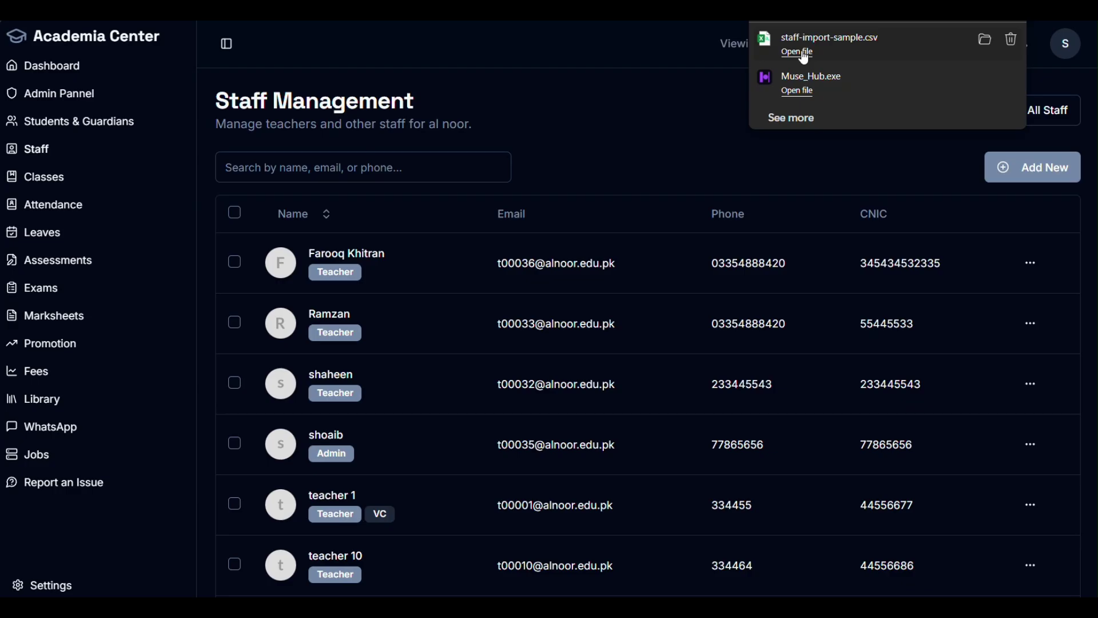
click(799, 53)
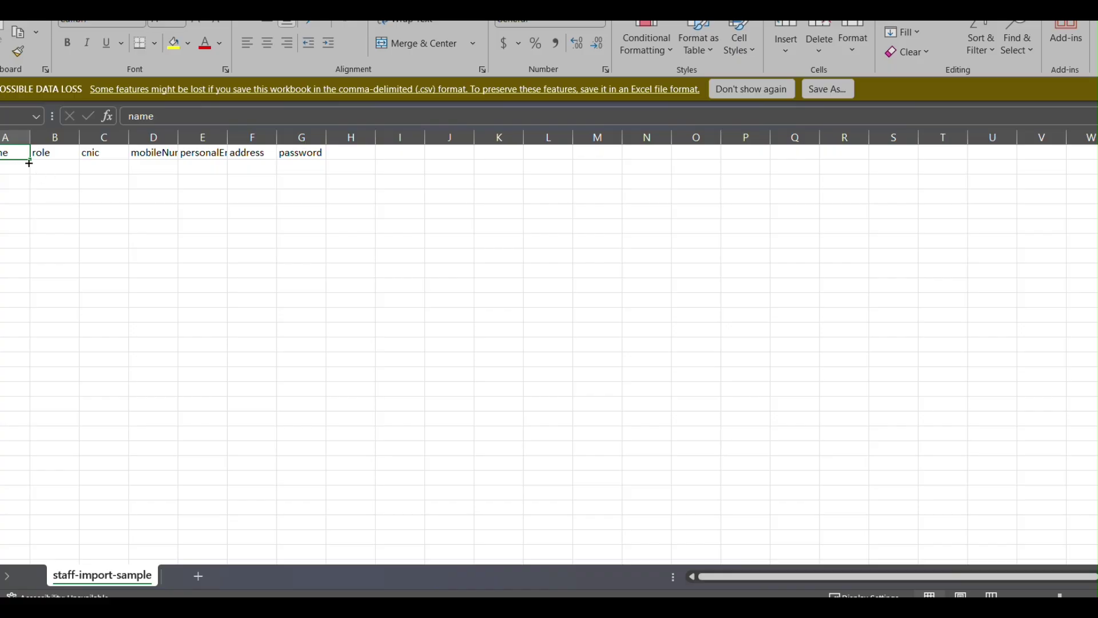
Step: Restore the Excel window and autofit columns A–G to show headers name through password
key(super+Down)
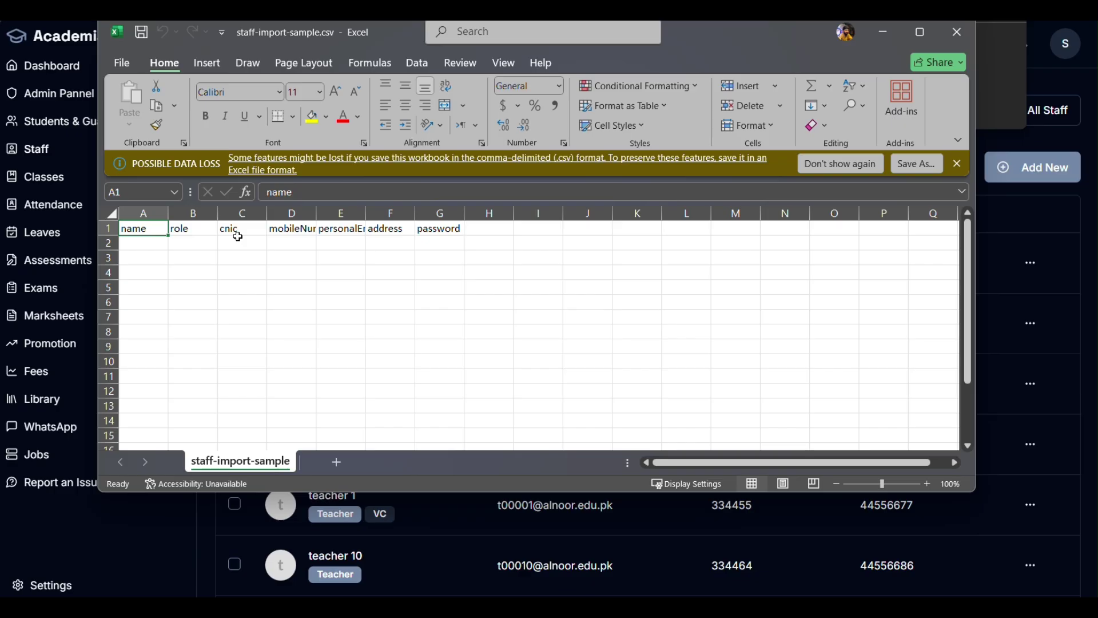
click(149, 216)
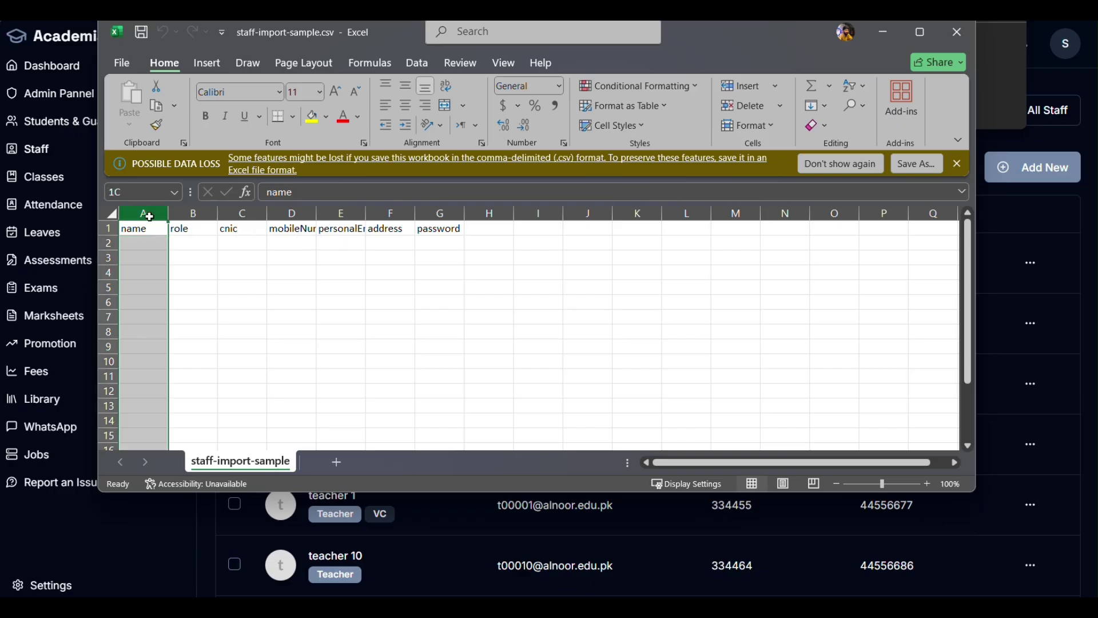
drag(149, 216, 441, 213)
double_click(464, 212)
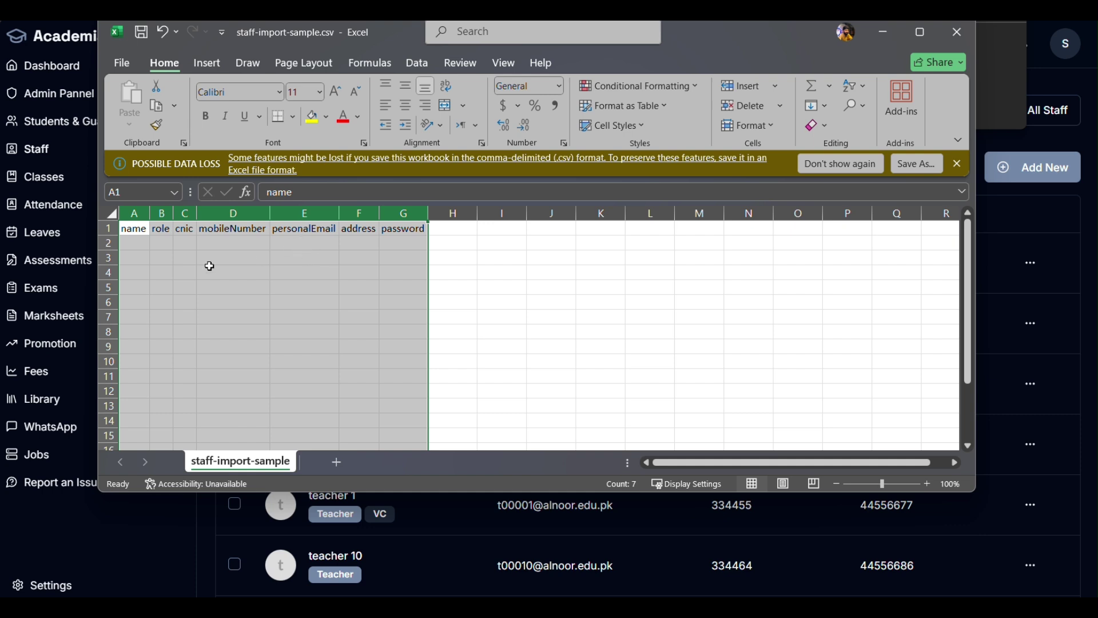
Step: Close the sample file in Excel without saving
click(142, 244)
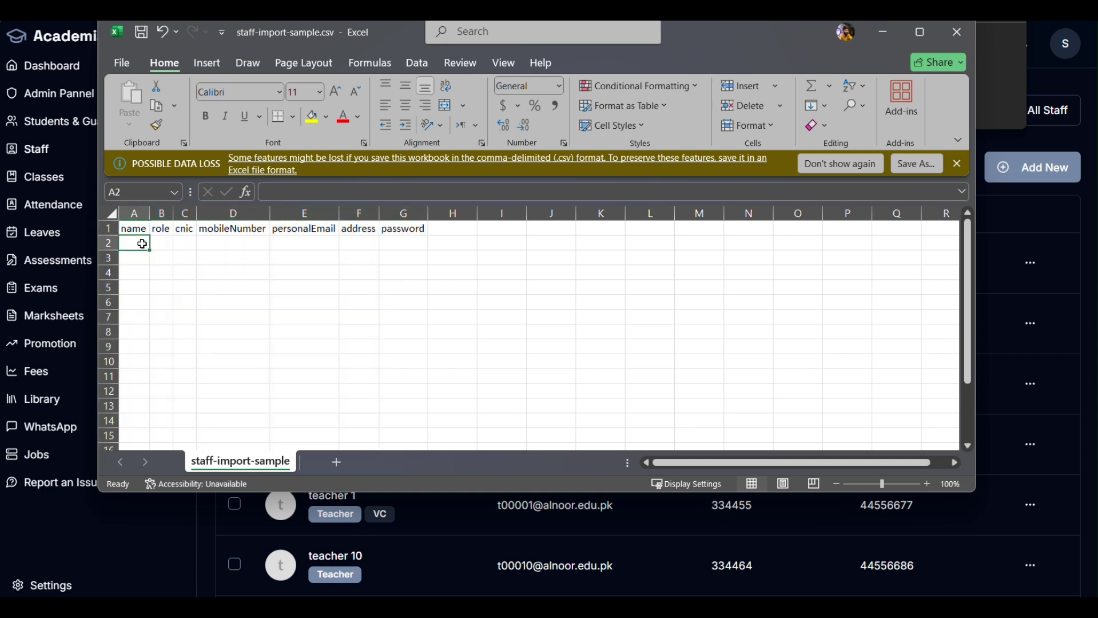
click(143, 307)
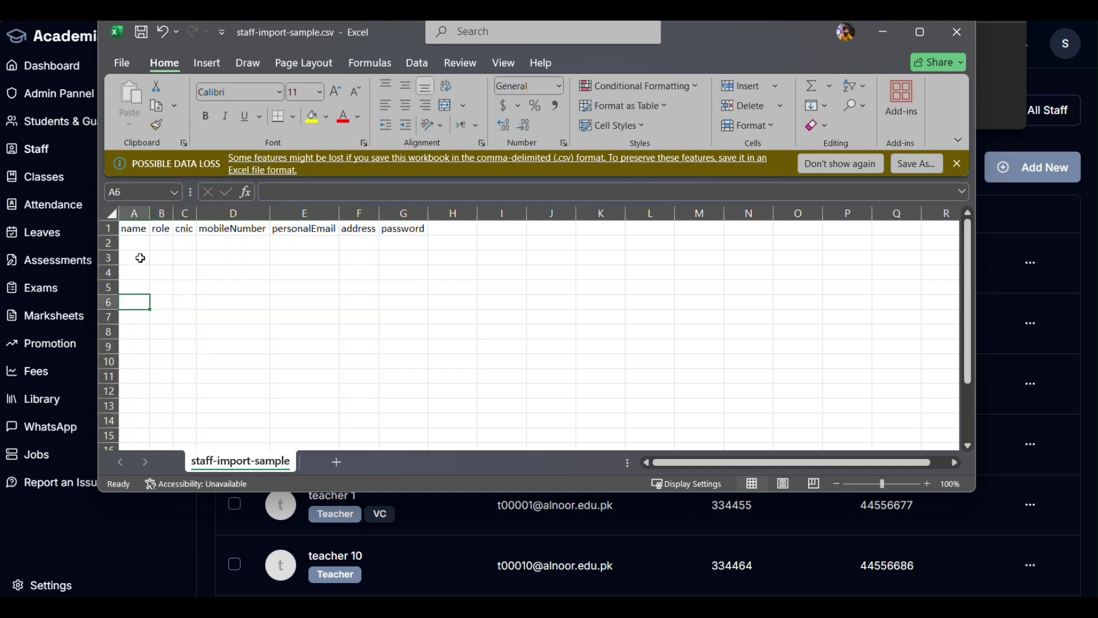
click(954, 34)
click(644, 373)
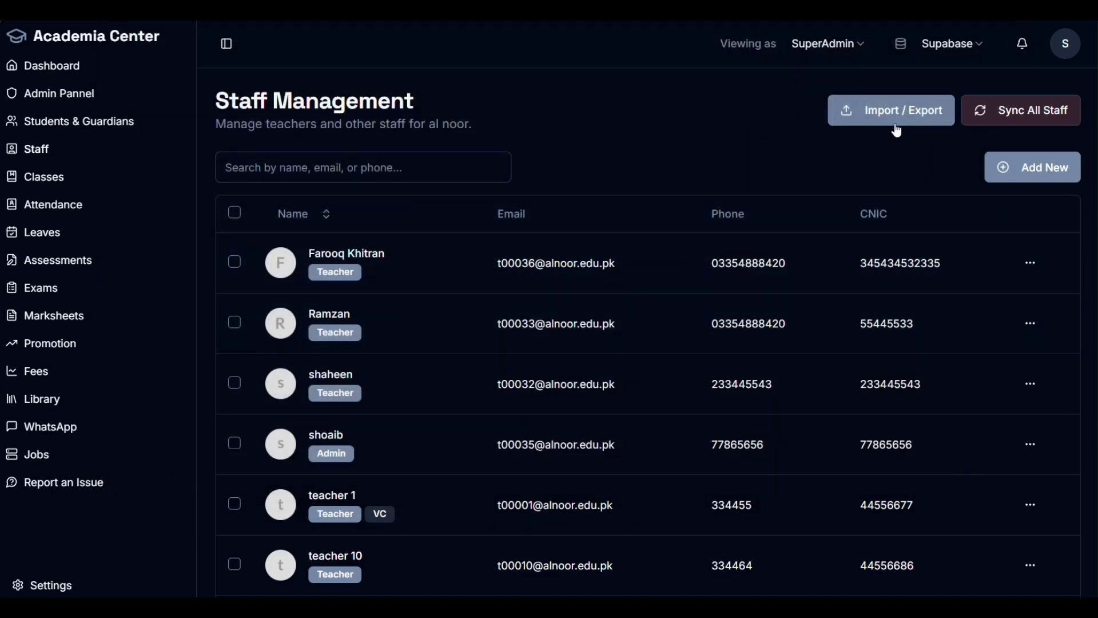
Step: Open the staff Import / Export dropdown and close it again
click(931, 112)
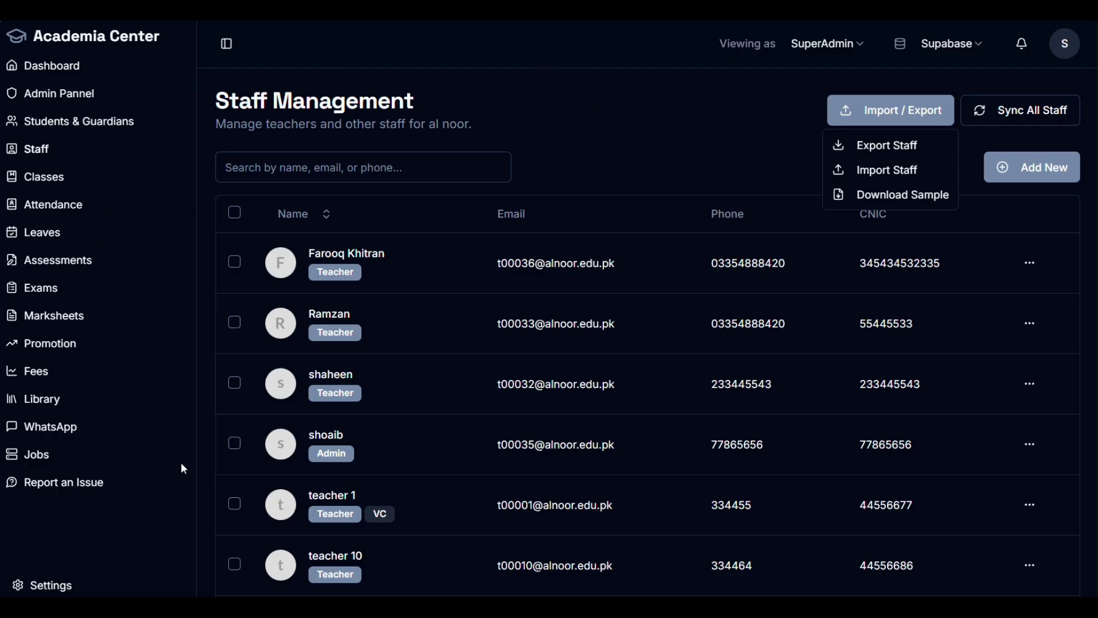
click(709, 144)
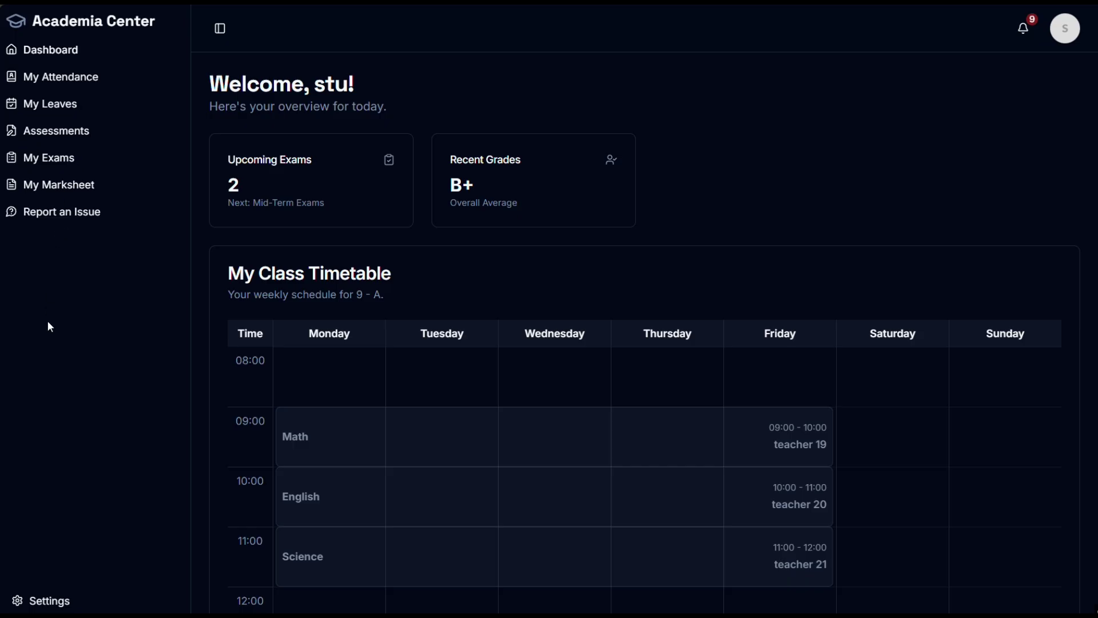
Step: Scroll through the student's dashboard notices, highlighting the first notice title
scroll(629, 433, down, 7)
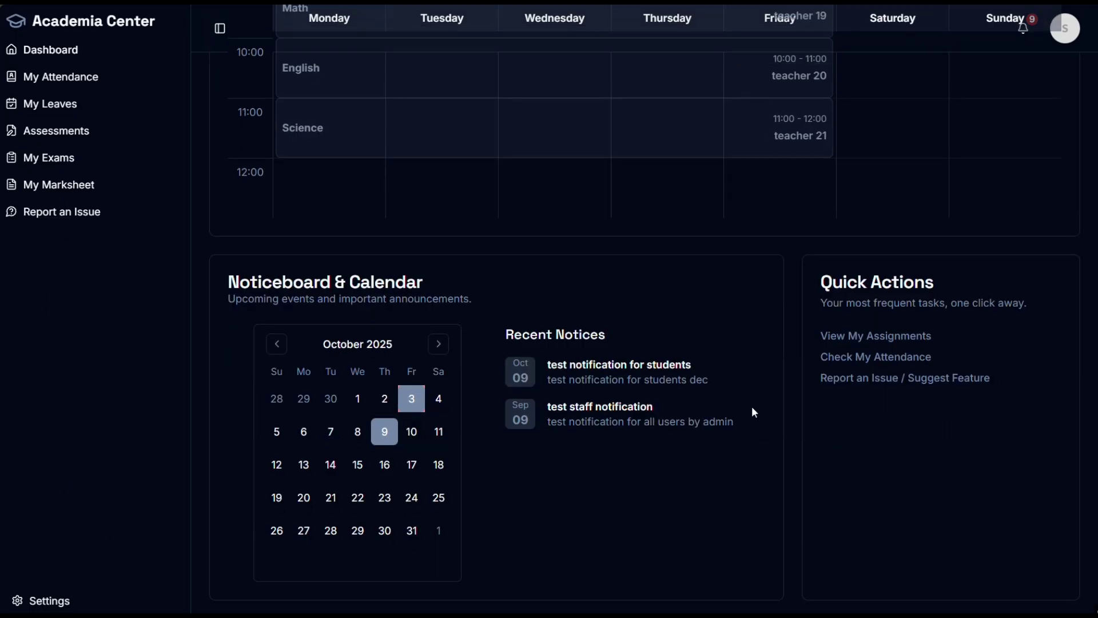
scroll(753, 411, up, 7)
scroll(795, 397, down, 7)
drag(694, 365, 661, 370)
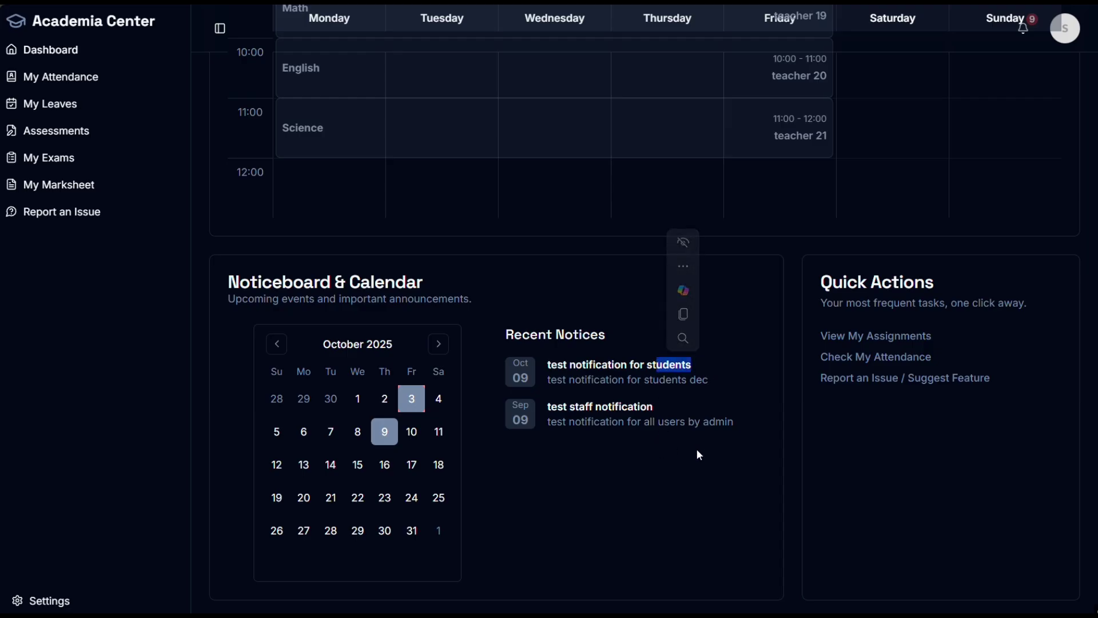
scroll(691, 474, up, 8)
scroll(695, 520, down, 8)
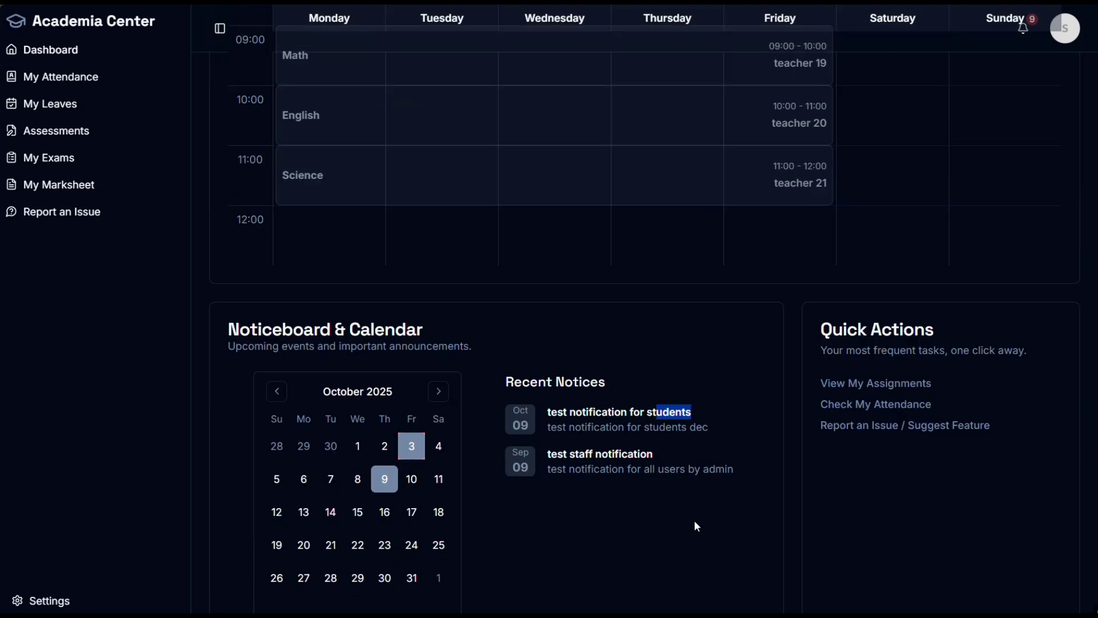
scroll(1011, 114, up, 5)
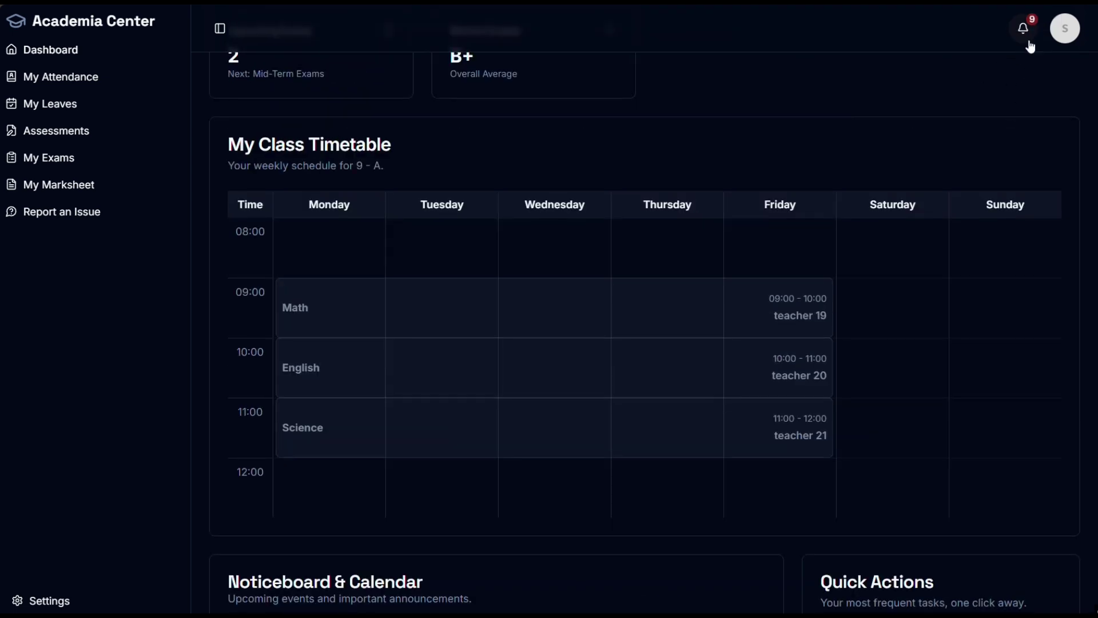
Step: Check the student's notifications, then switch to the guardian's dashboard
click(1023, 28)
click(762, 122)
scroll(300, 195, up, 2)
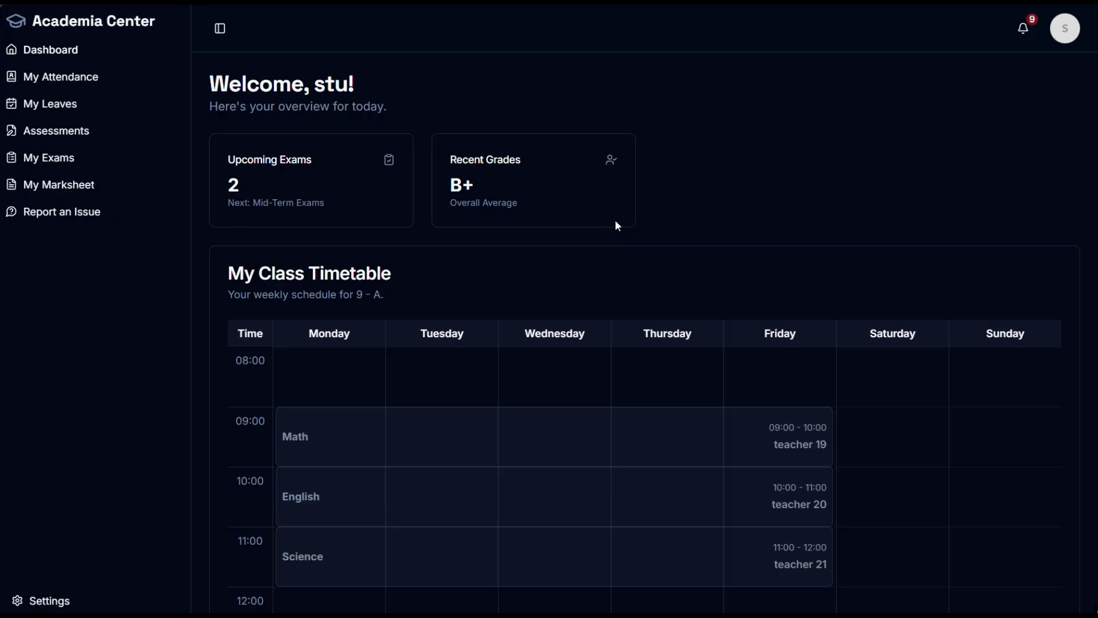
key(ctrl+super+Left)
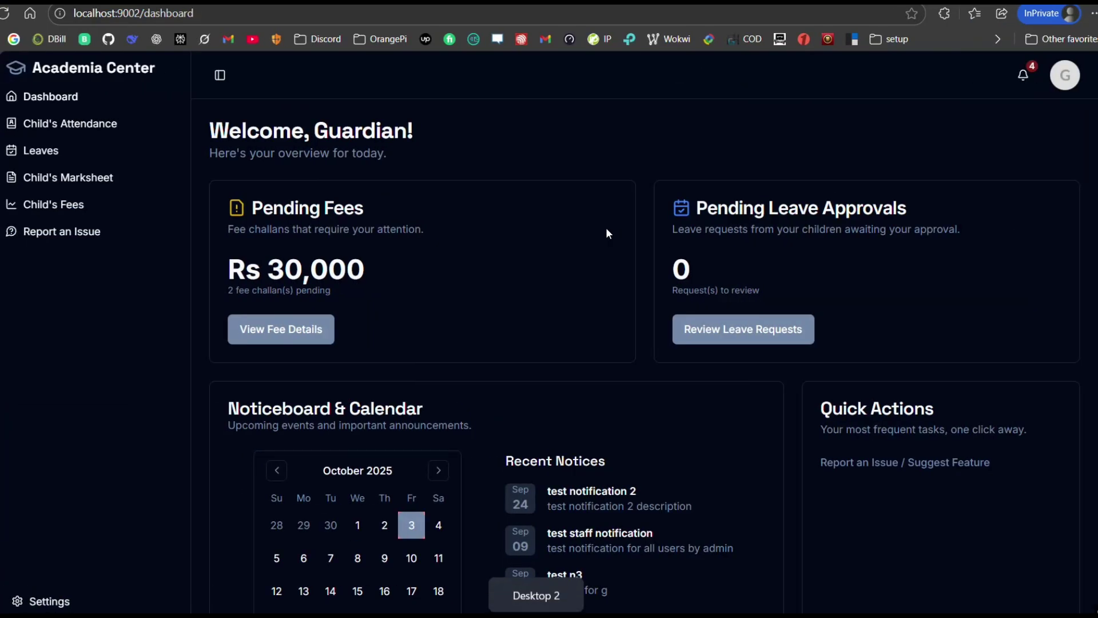
Step: As admin, check that all three 9 - Section A test fee for 9 class fees are Due
key(ctrl+super+Right)
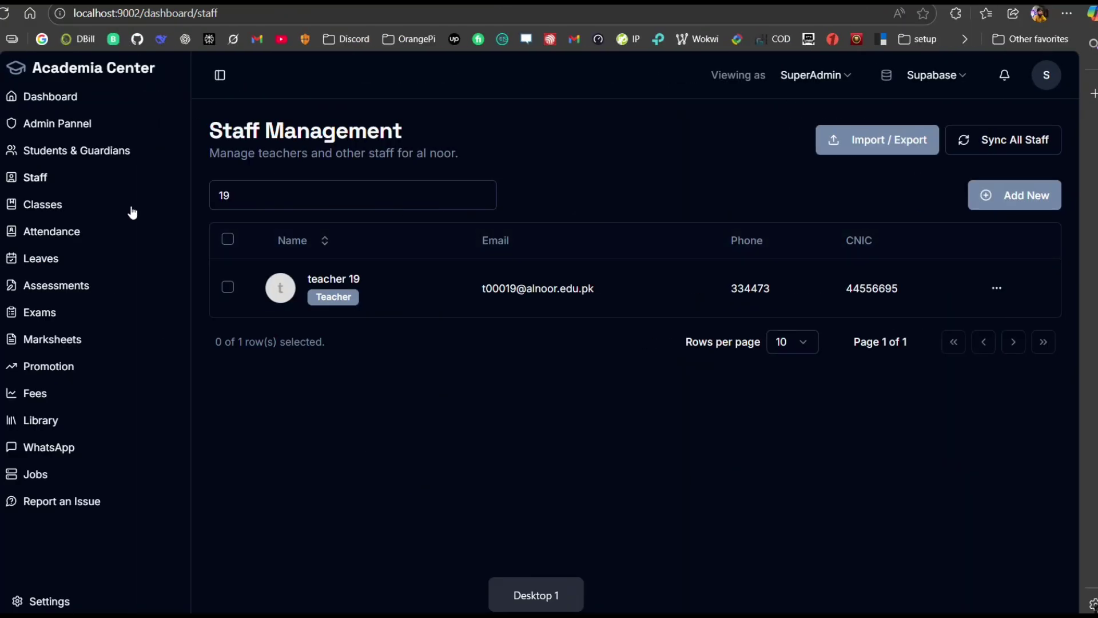
click(36, 398)
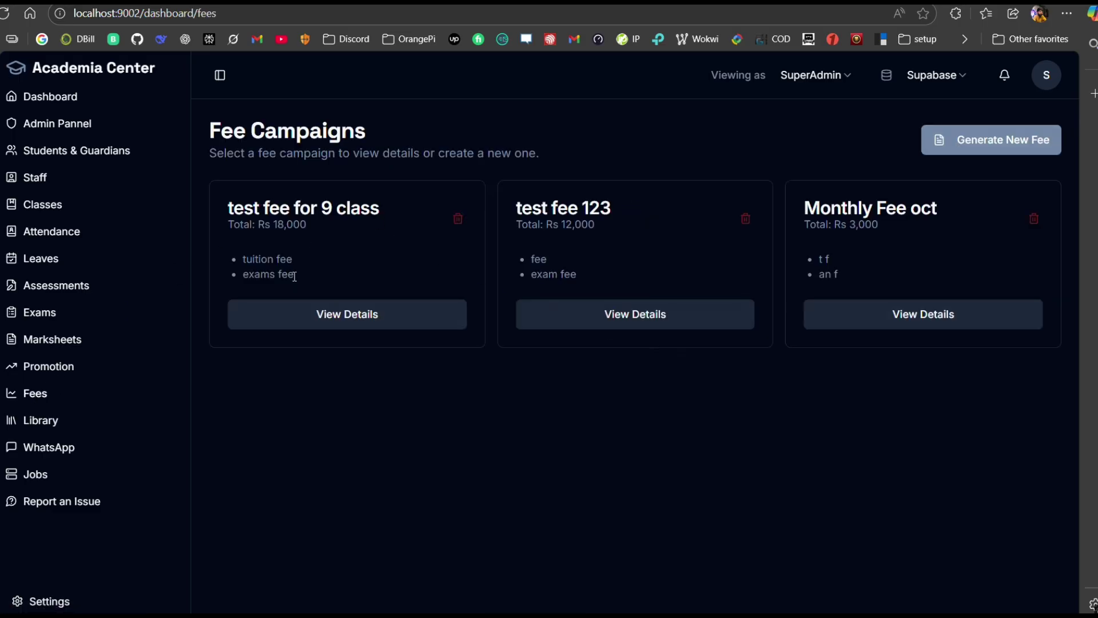
click(327, 313)
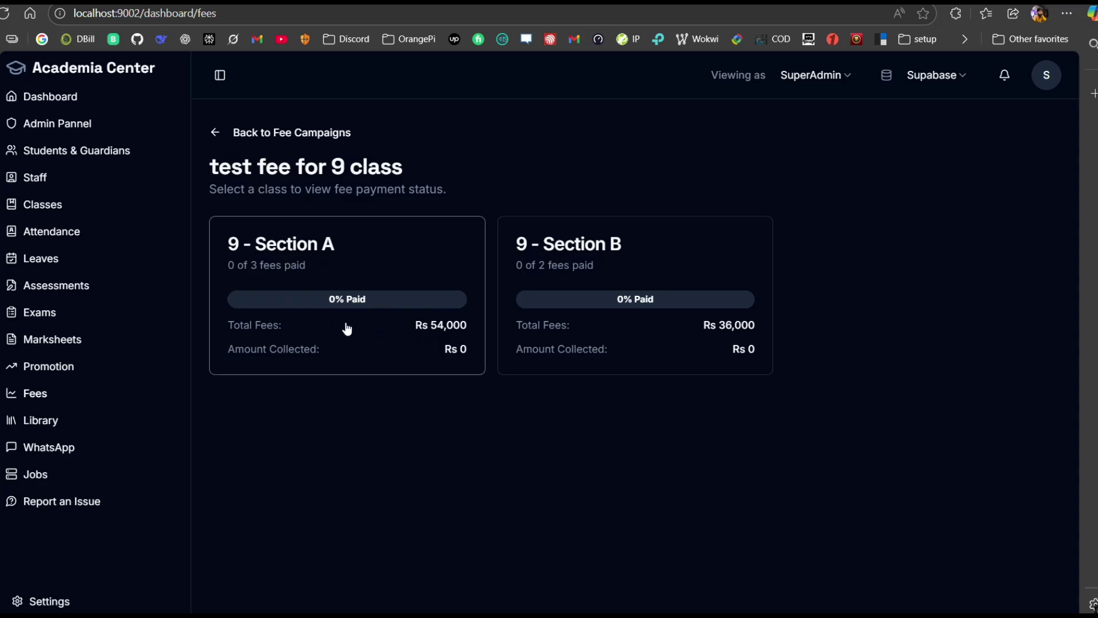
click(215, 132)
click(320, 211)
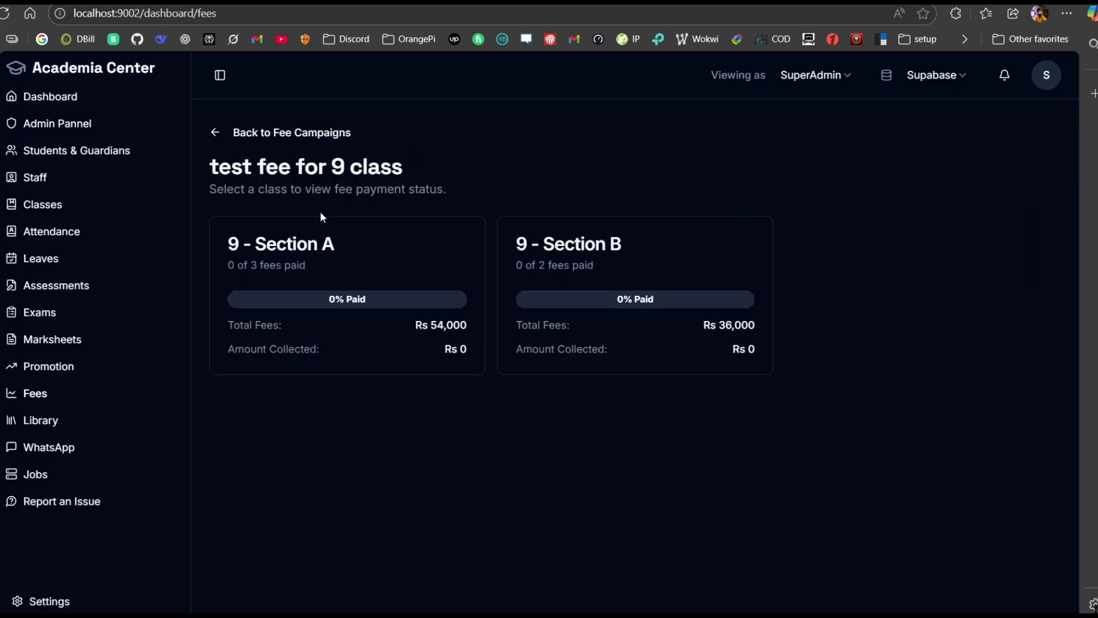
click(385, 298)
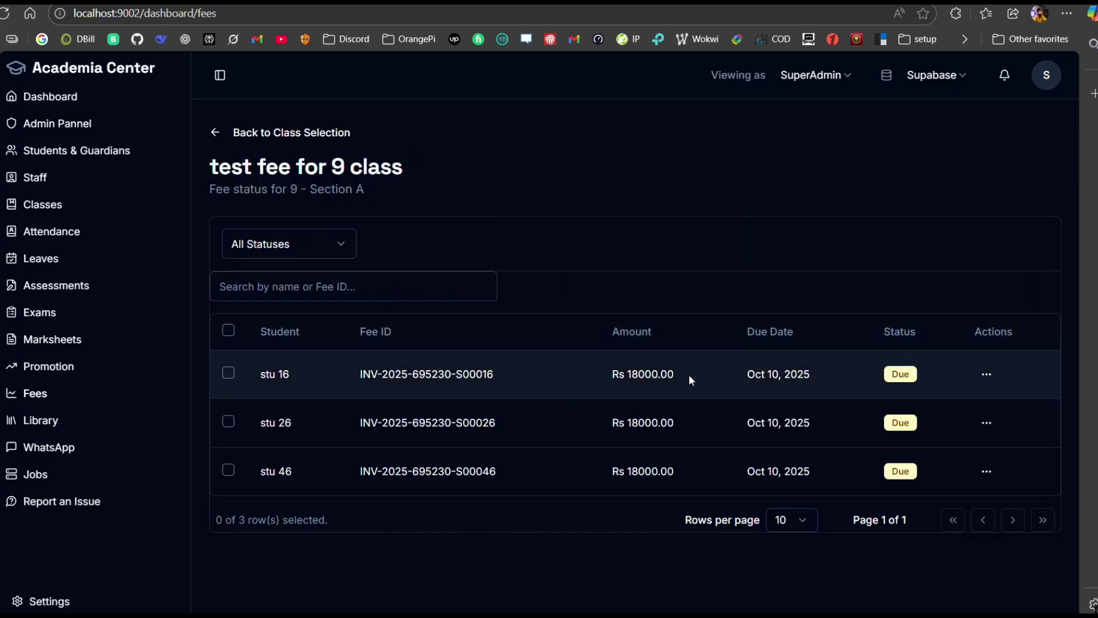
drag(690, 379, 634, 369)
key(ctrl+super+Right)
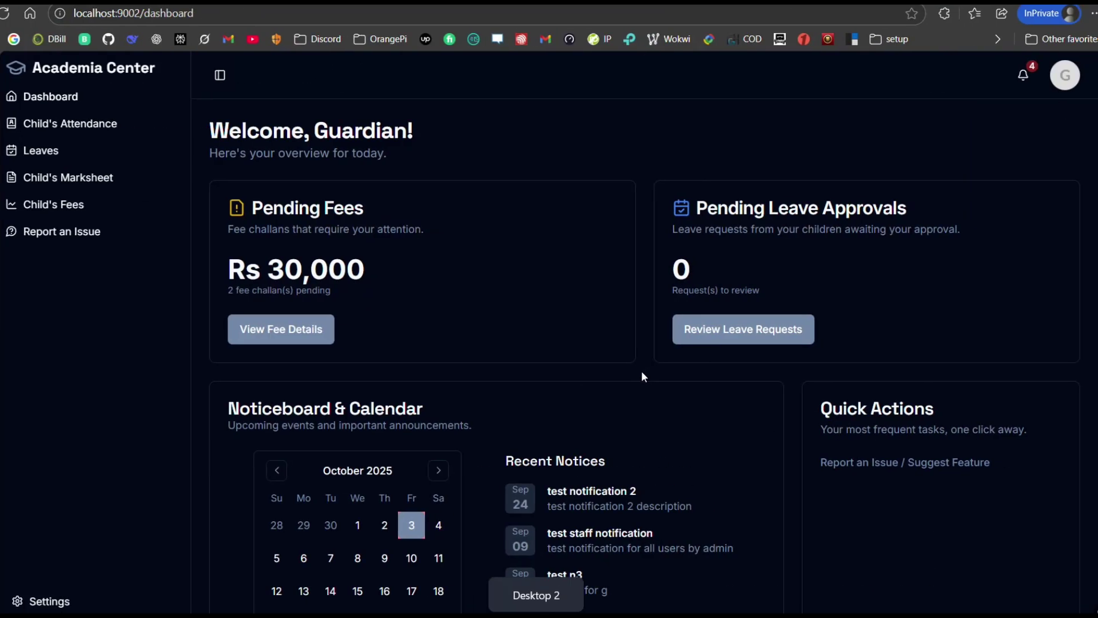
key(ctrl+super+Right)
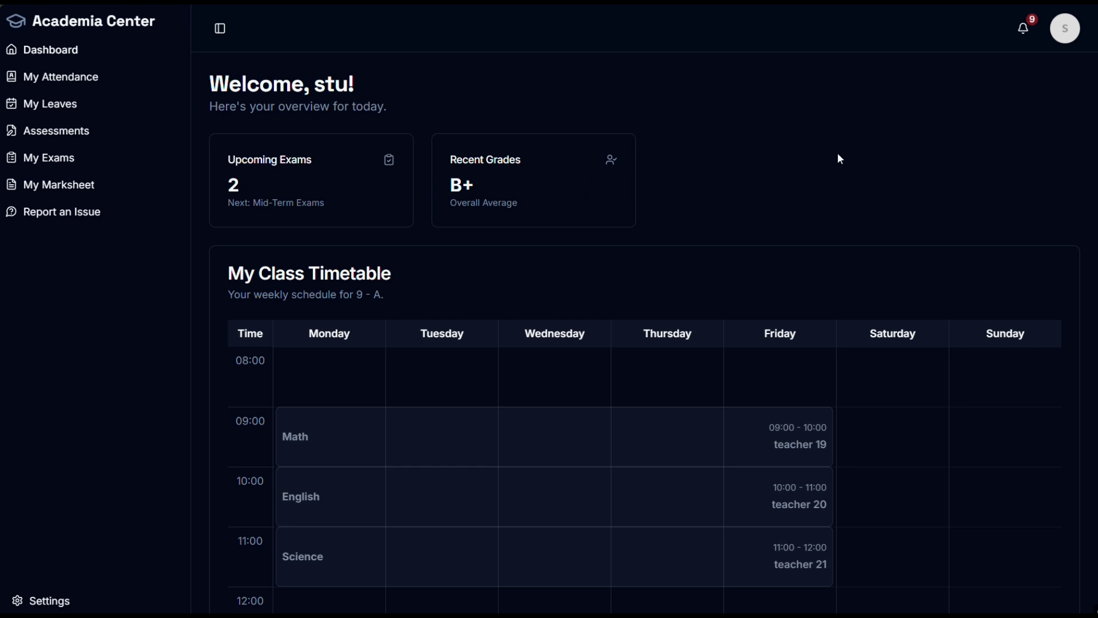
Step: Read the Rs 18,000 fee notification's title, amount and due date, then close notifications
click(1023, 43)
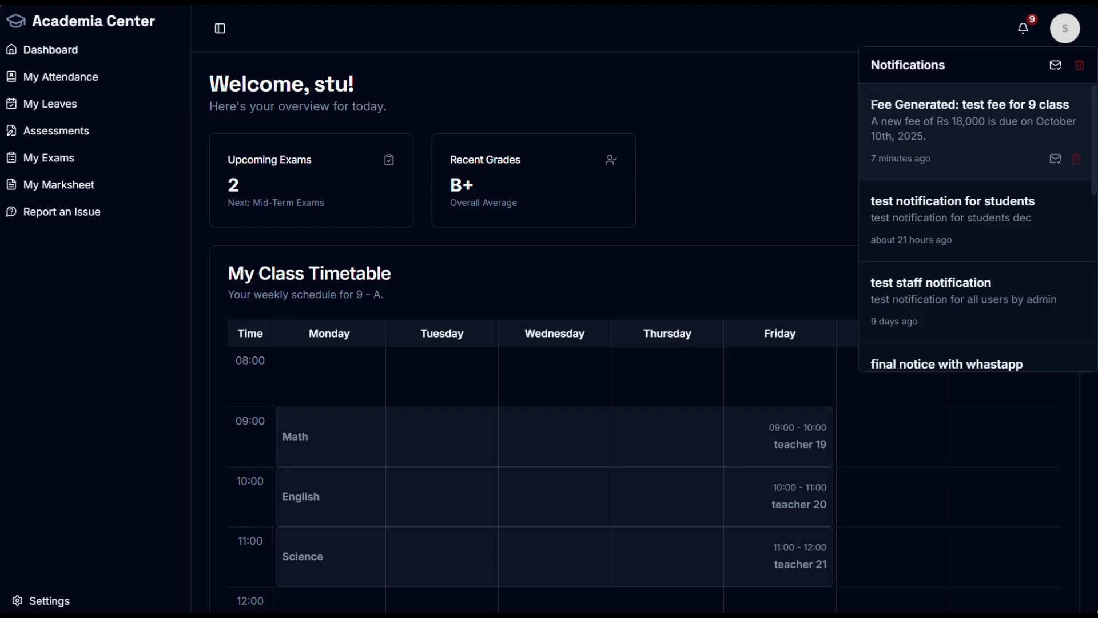
drag(872, 105, 1069, 100)
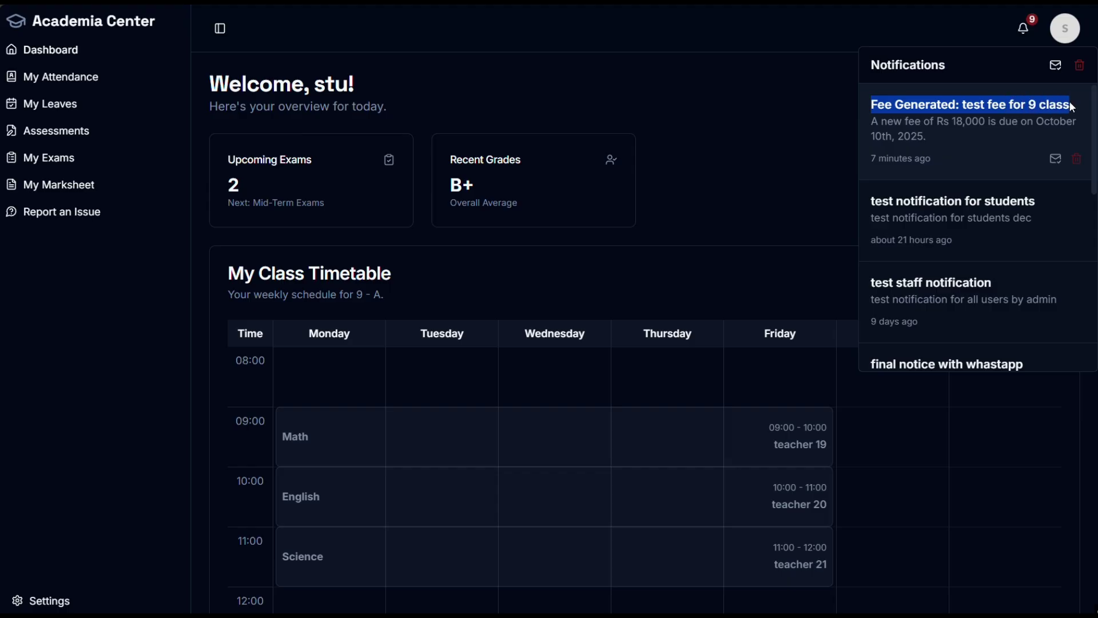
drag(881, 121, 1041, 119)
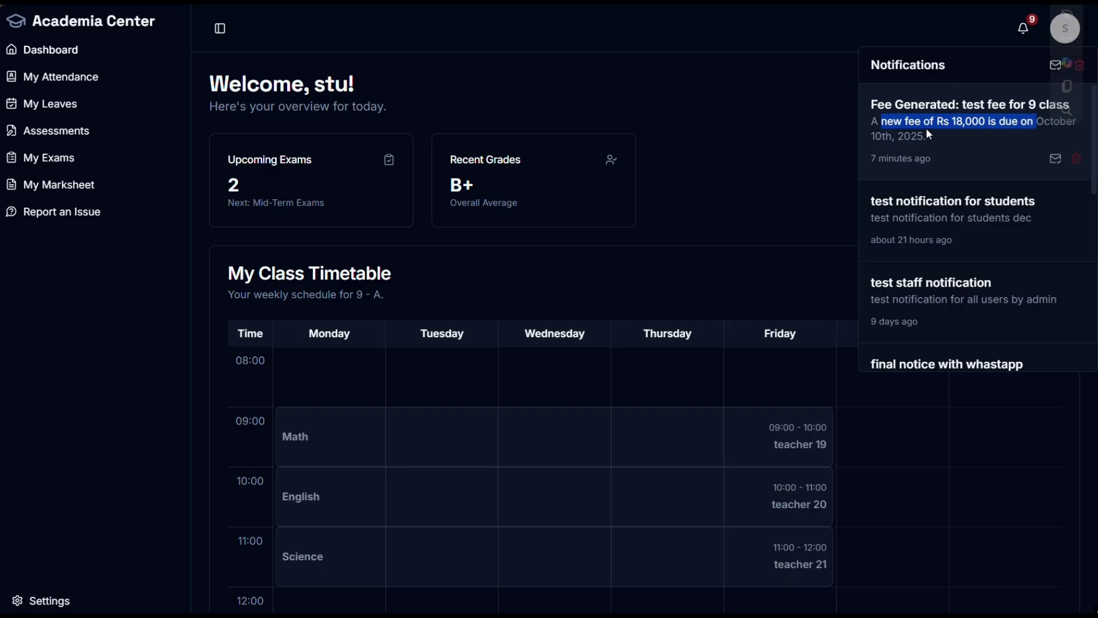
drag(927, 136, 875, 136)
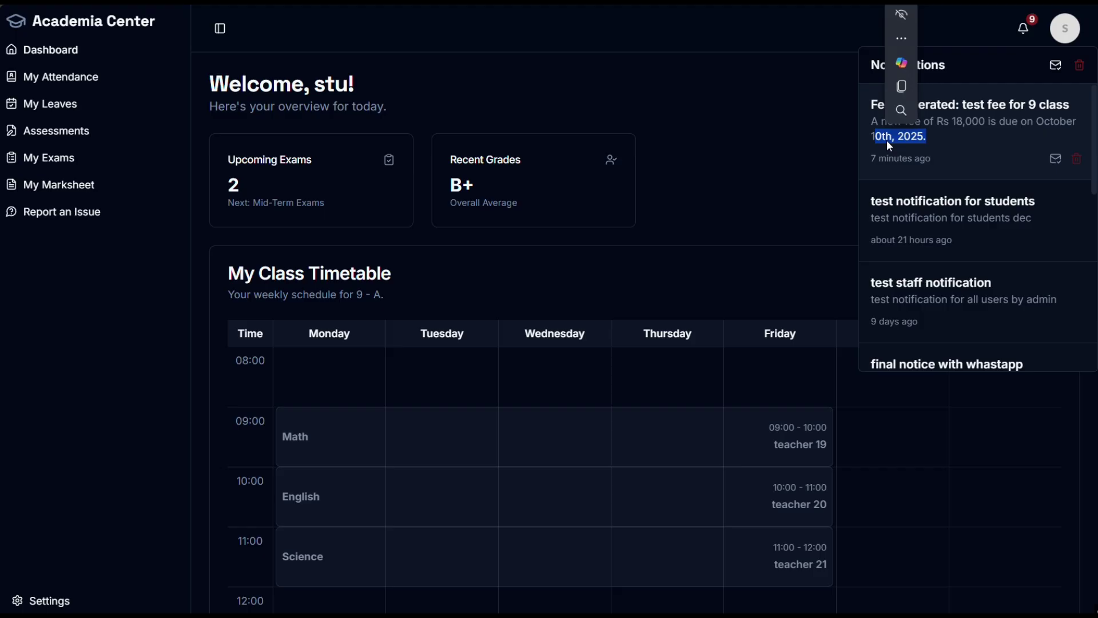
click(738, 157)
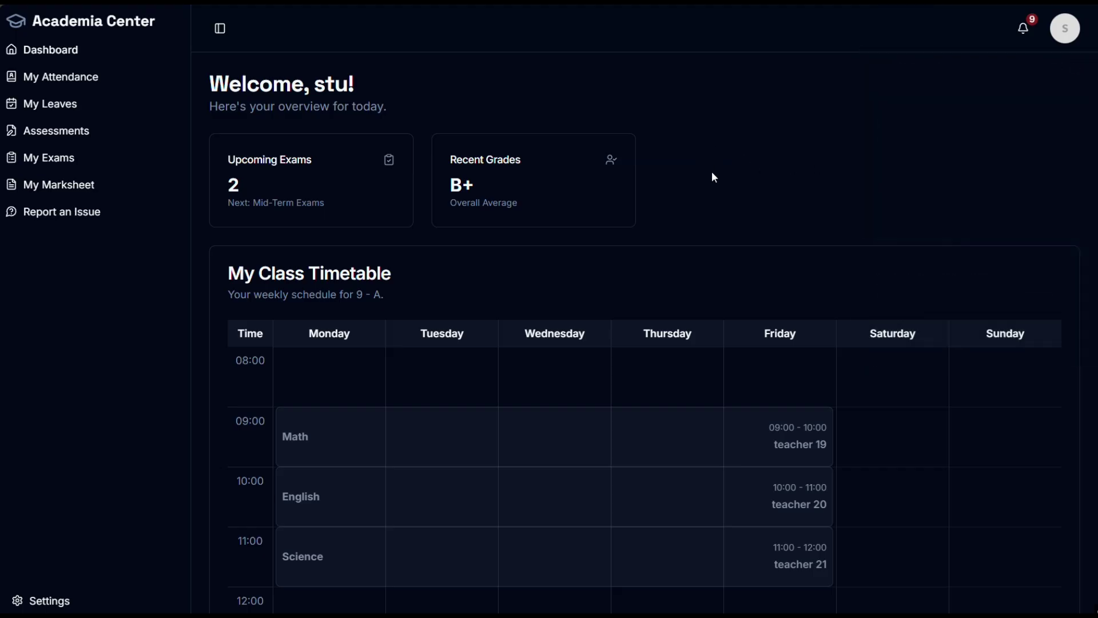
Step: Scroll through the 9 - A timetable, highlighting the English teacher's name
scroll(758, 274, down, 5)
scroll(849, 275, up, 5)
scroll(811, 250, down, 1)
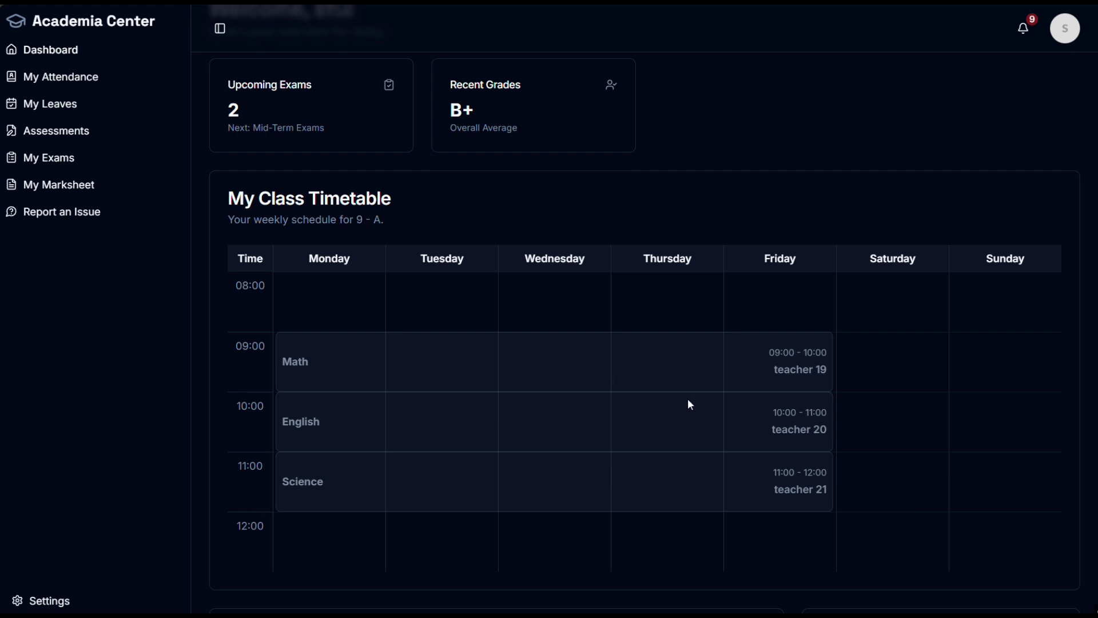
mouse_move(818, 433)
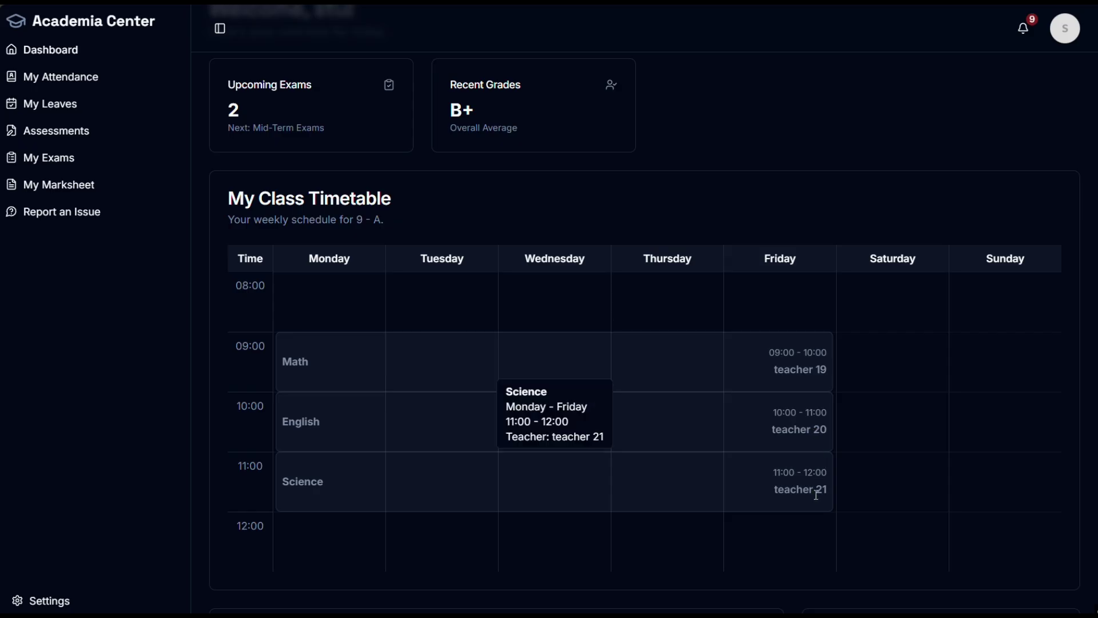
drag(783, 438, 830, 441)
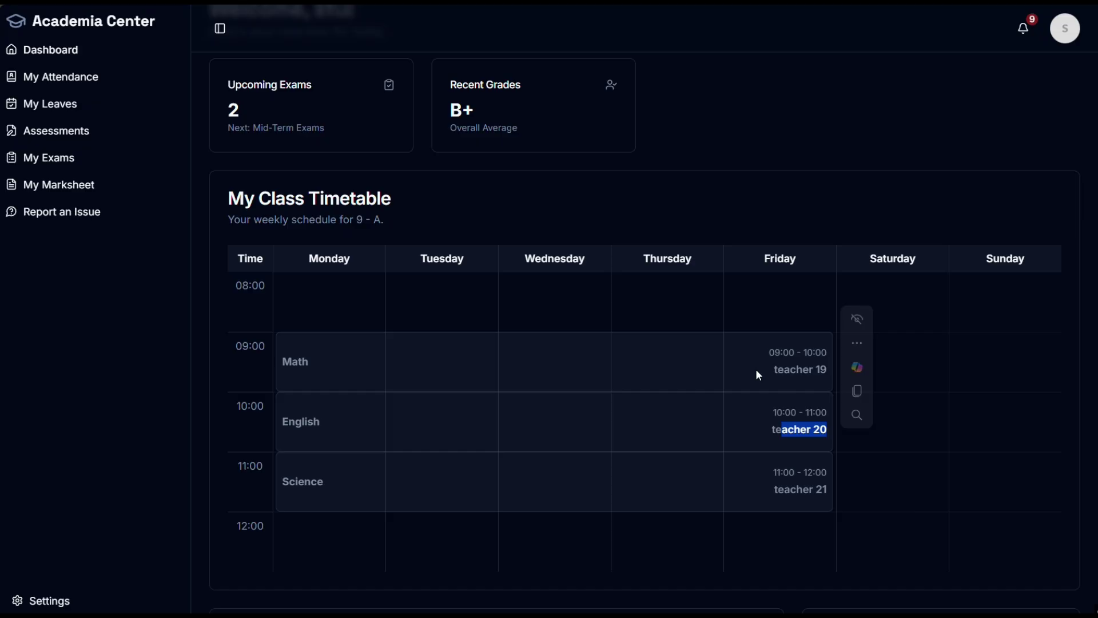
click(788, 369)
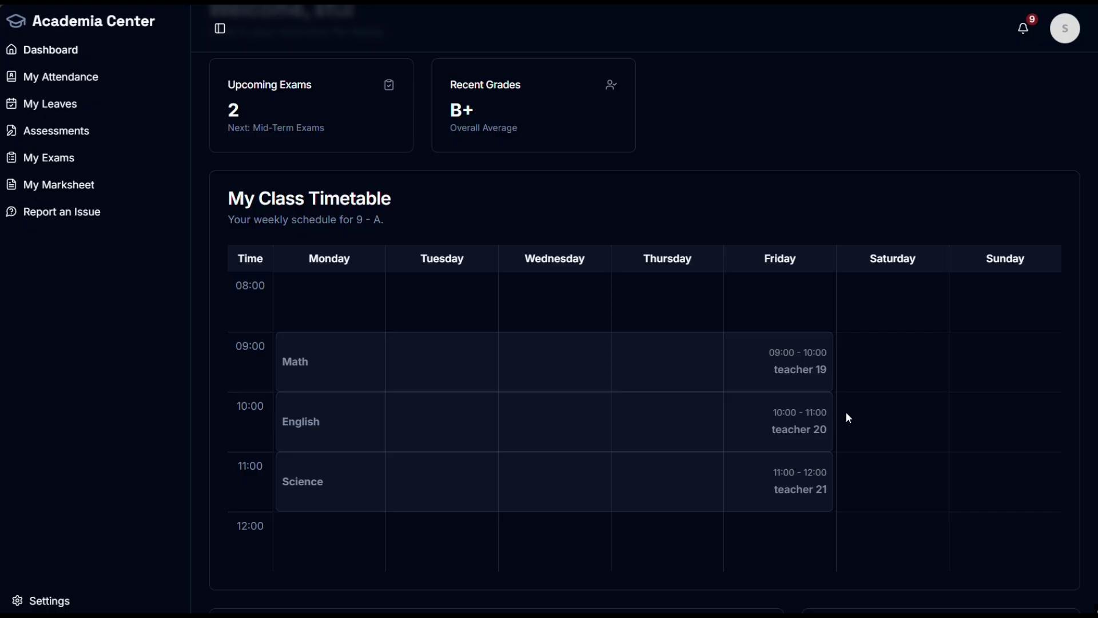
scroll(845, 412, down, 6)
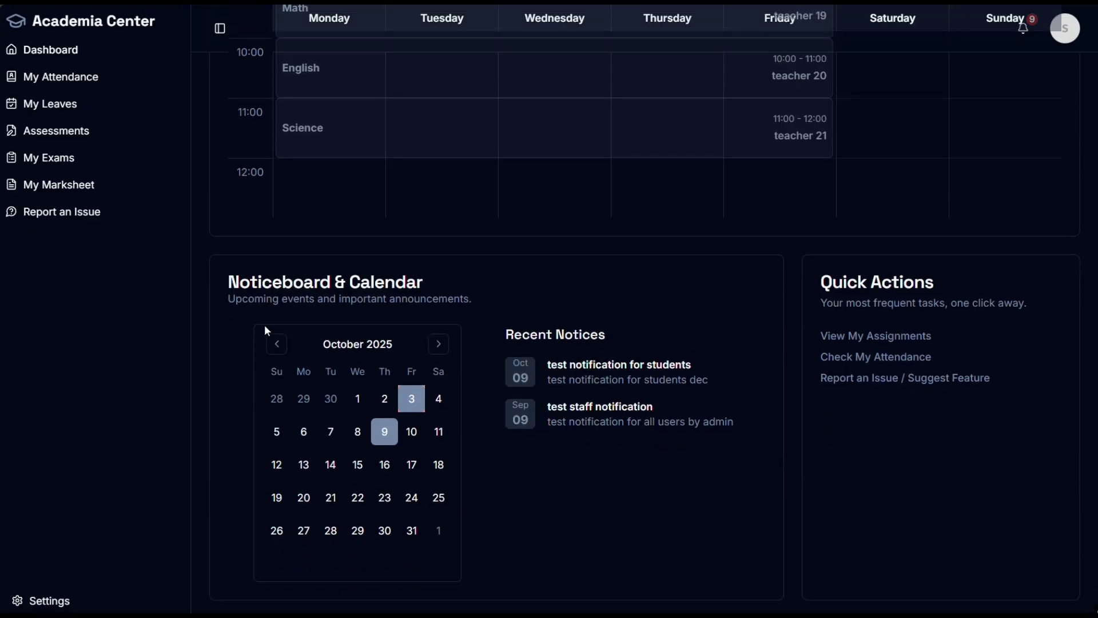
scroll(588, 392, up, 7)
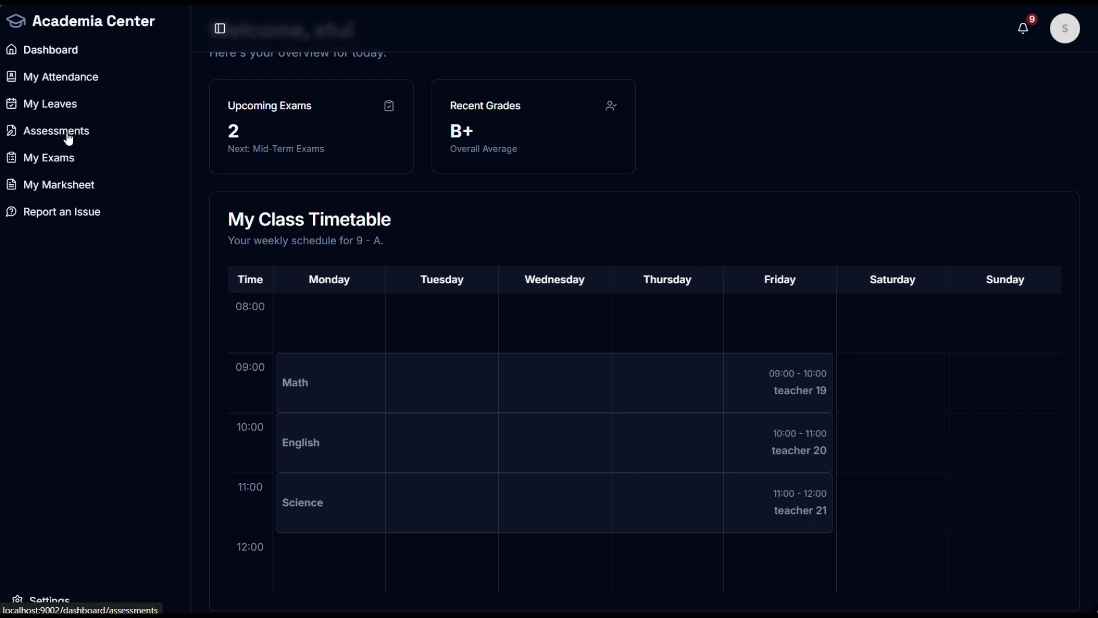
Step: Open My Exams and highlight the Finals exam description
click(52, 162)
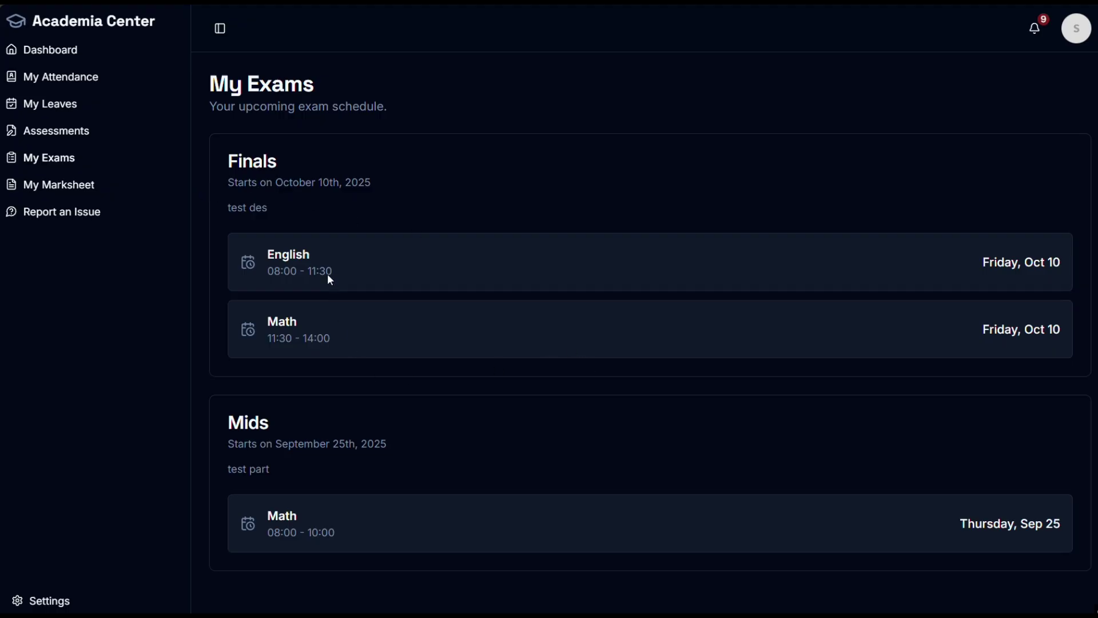
click(363, 208)
drag(268, 208, 229, 211)
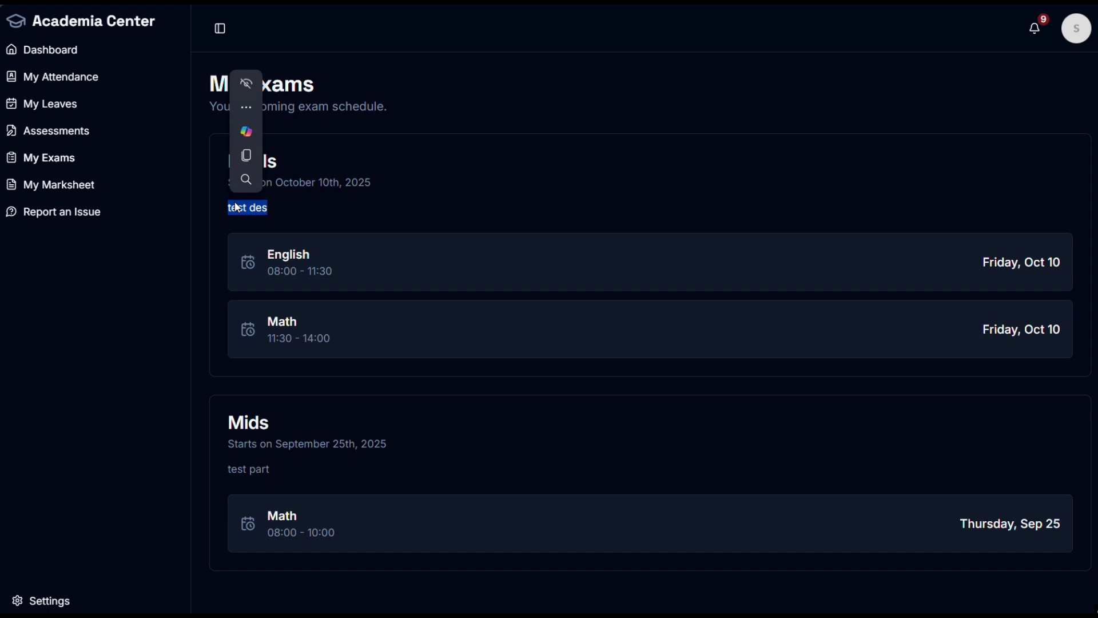
click(567, 196)
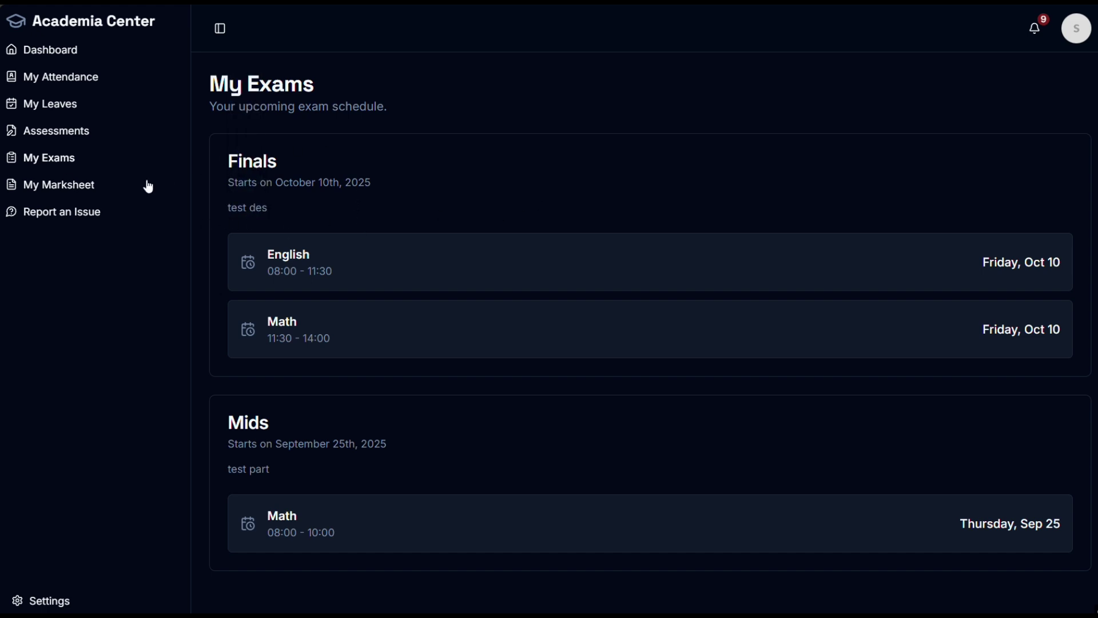
Step: View the Finals marksheet, highlighting the student ID and scrolling through the results
click(86, 196)
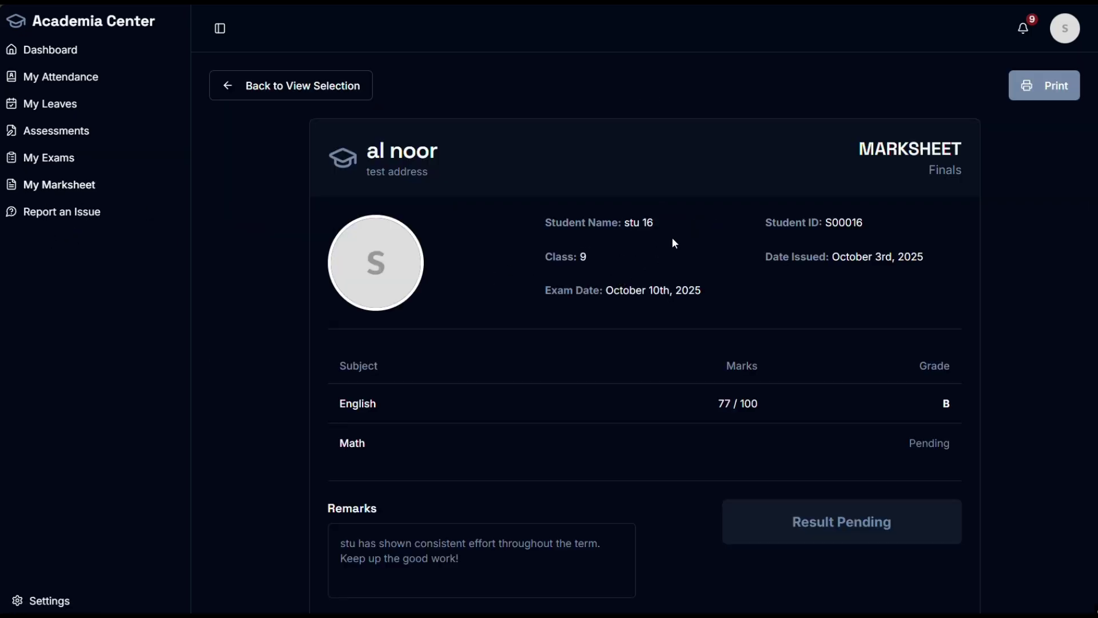
drag(929, 217, 822, 216)
scroll(829, 257, down, 2)
drag(762, 296, 713, 297)
scroll(757, 310, up, 1)
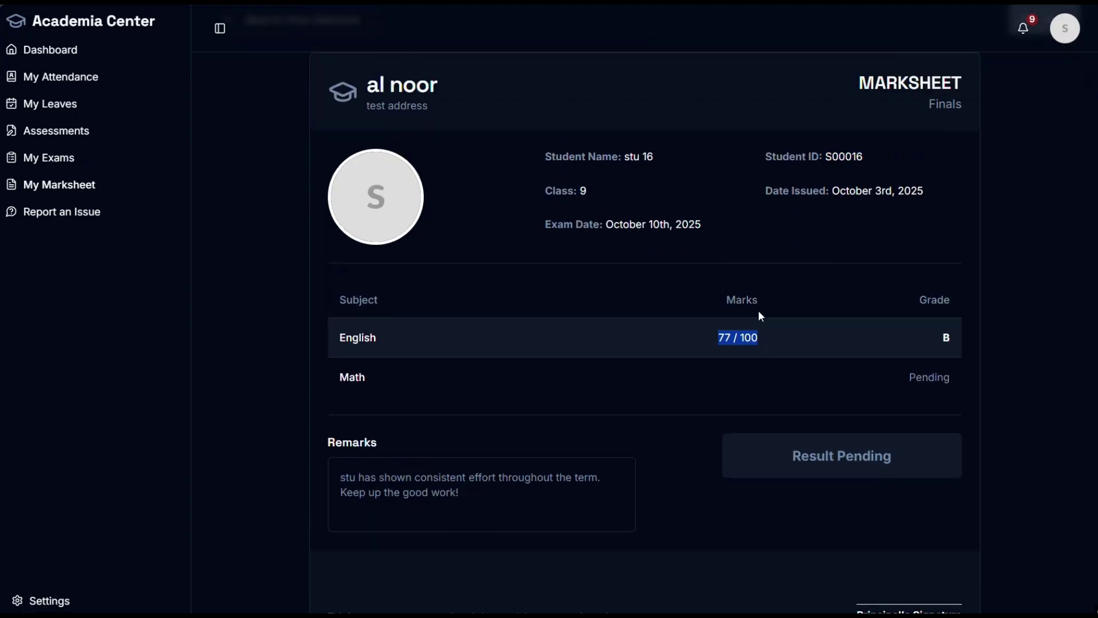
scroll(761, 317, up, 1)
Step: View the full academic transcript, then open the Report an Issue page
click(342, 91)
click(906, 314)
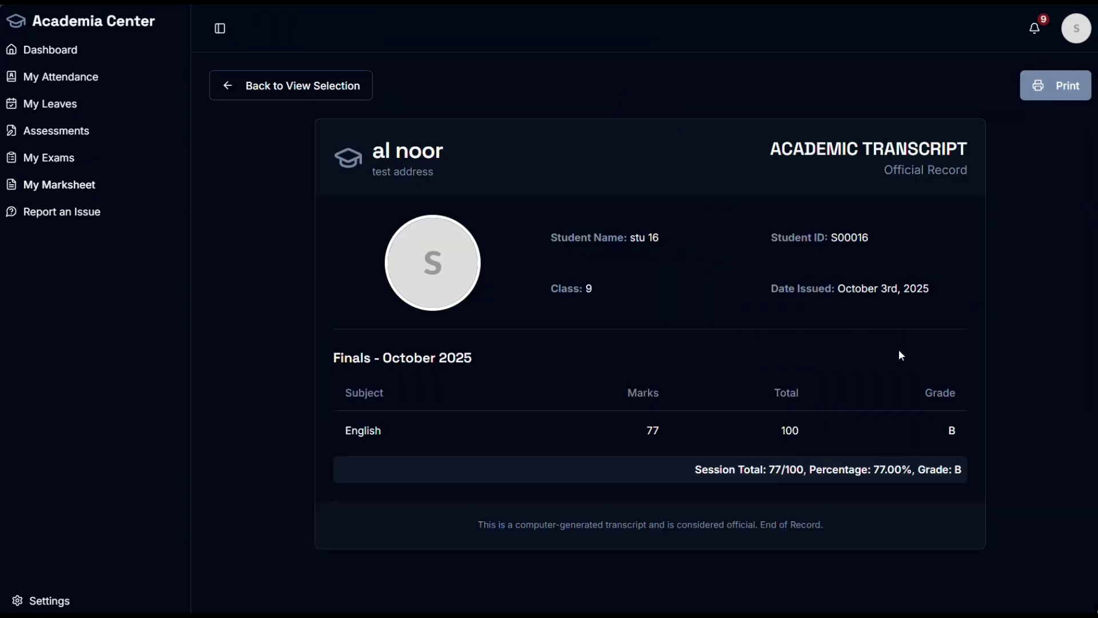
click(268, 87)
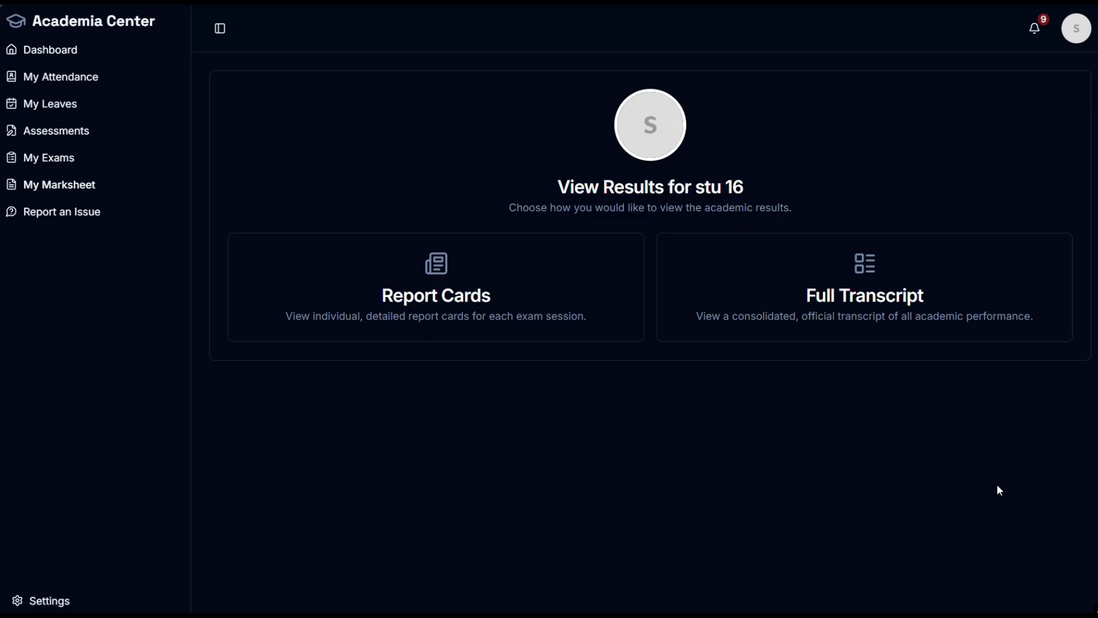
click(86, 217)
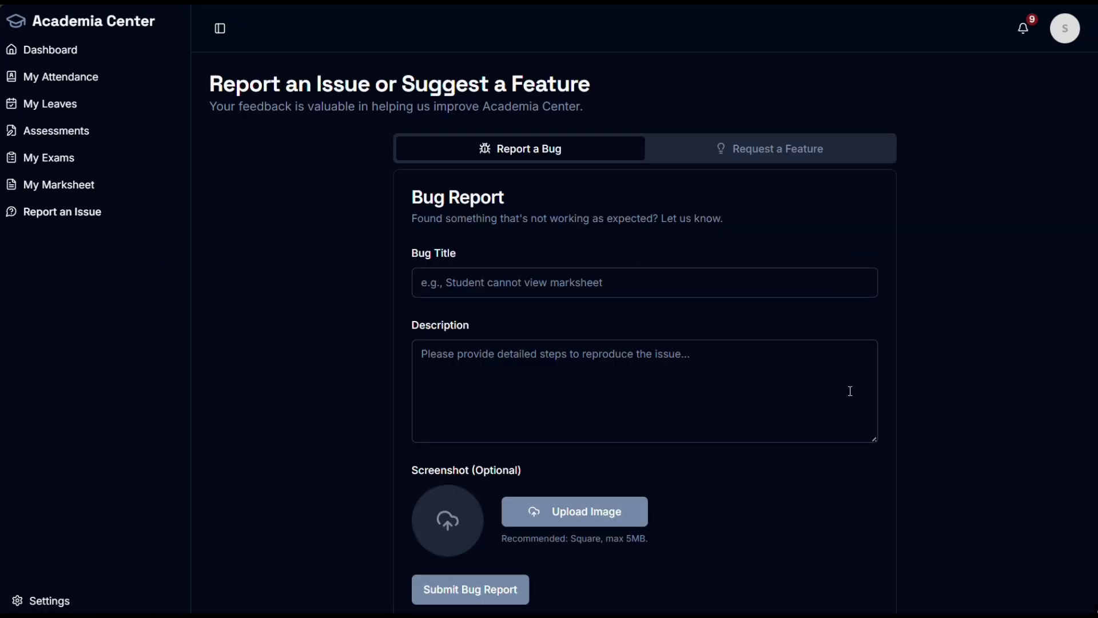
Step: Look over the bug report form's Bug Title and Description fields
scroll(849, 377, down, 1)
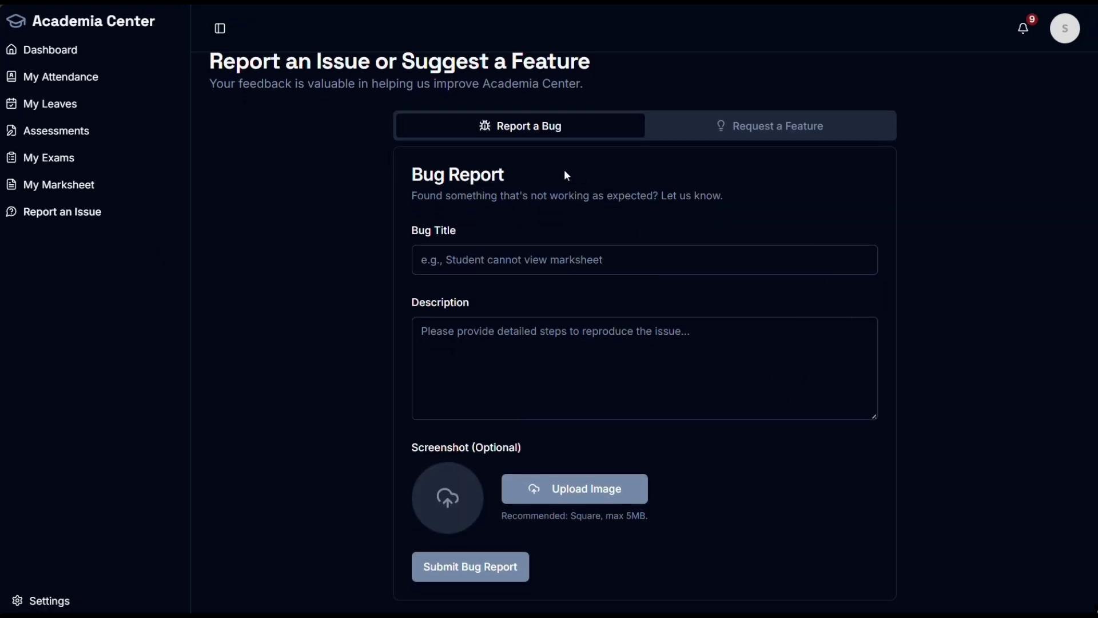
click(526, 259)
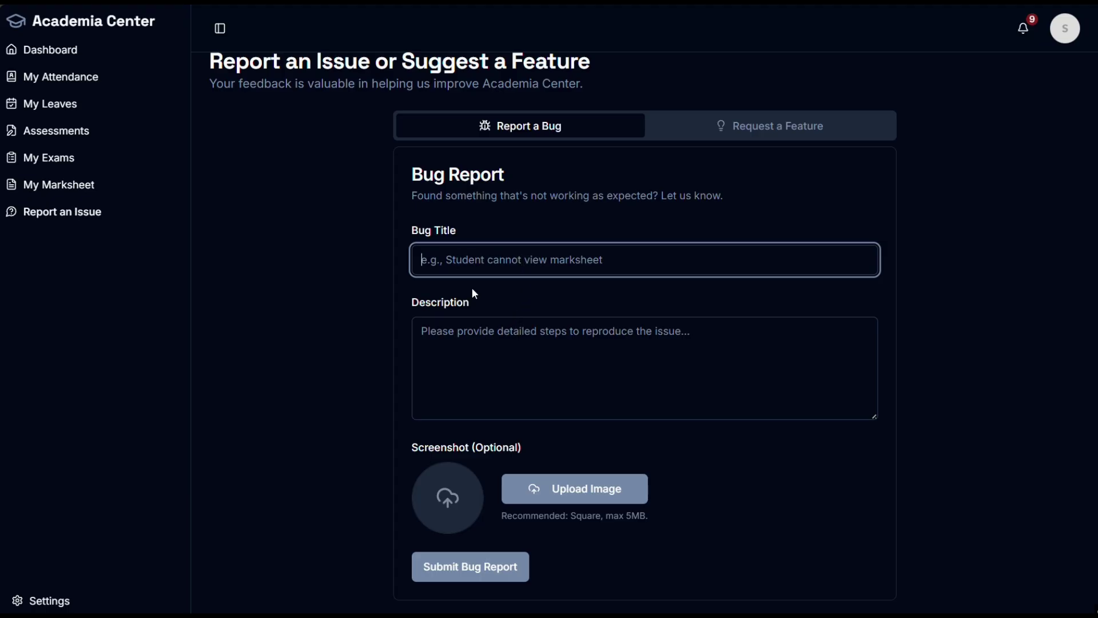
click(505, 344)
click(471, 257)
Step: Look over the Request a Feature form's fields, then switch to the teacher's dashboard
click(801, 128)
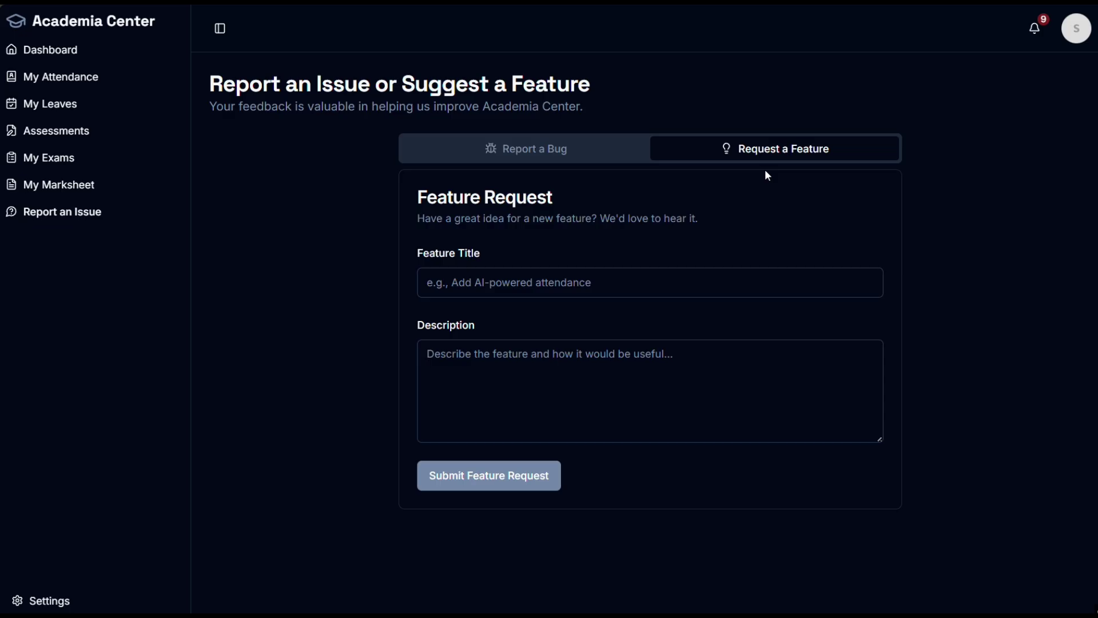
click(579, 287)
click(537, 383)
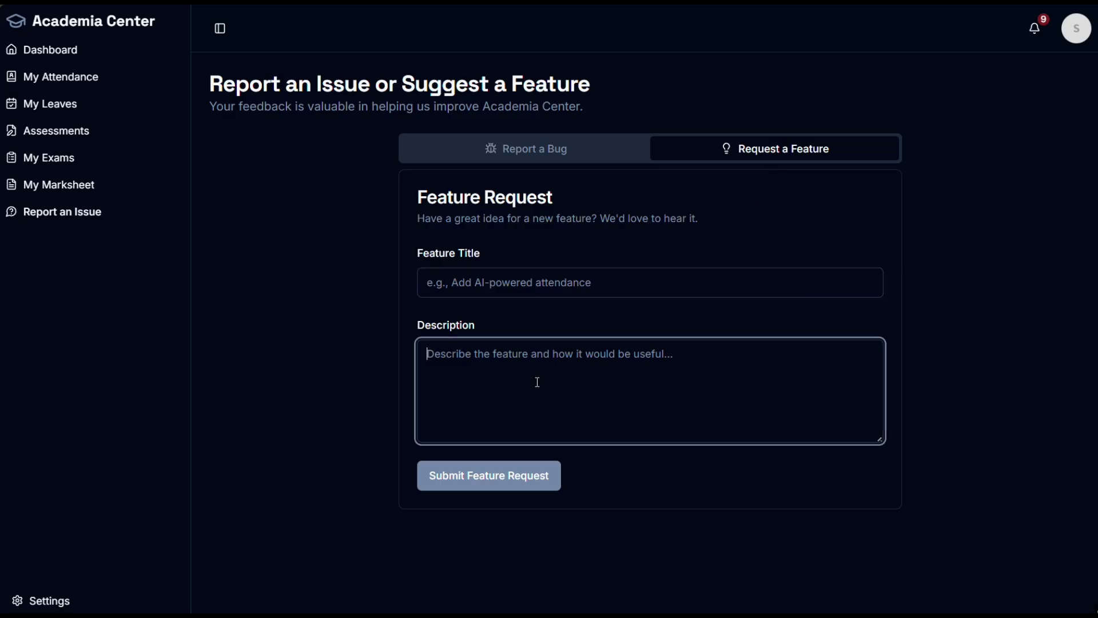
click(561, 292)
click(540, 375)
click(478, 295)
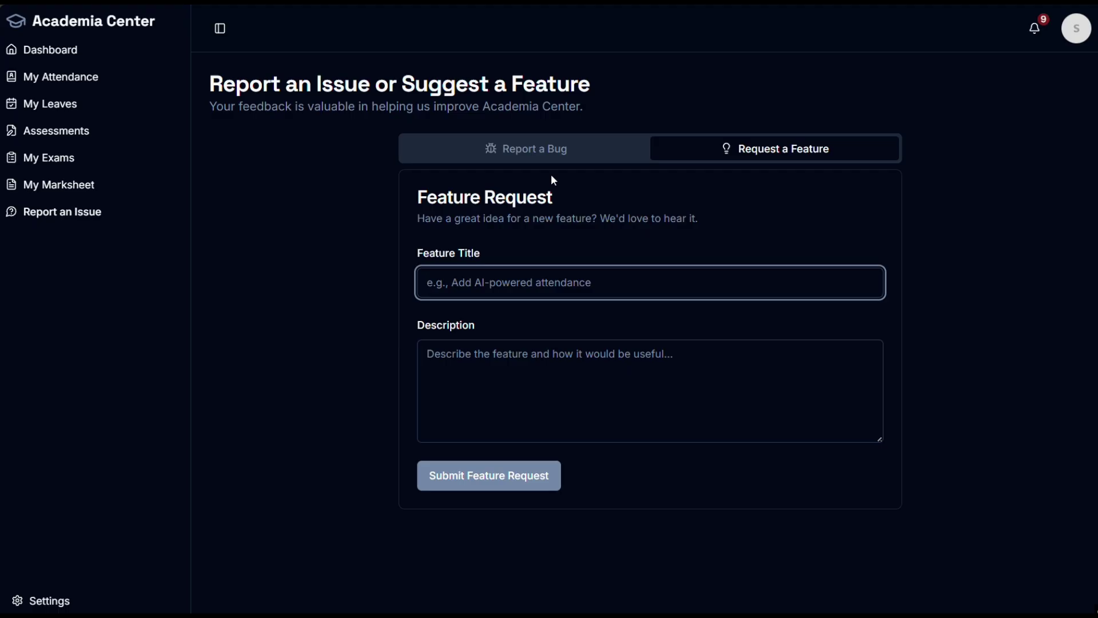
key(ctrl+super+Right)
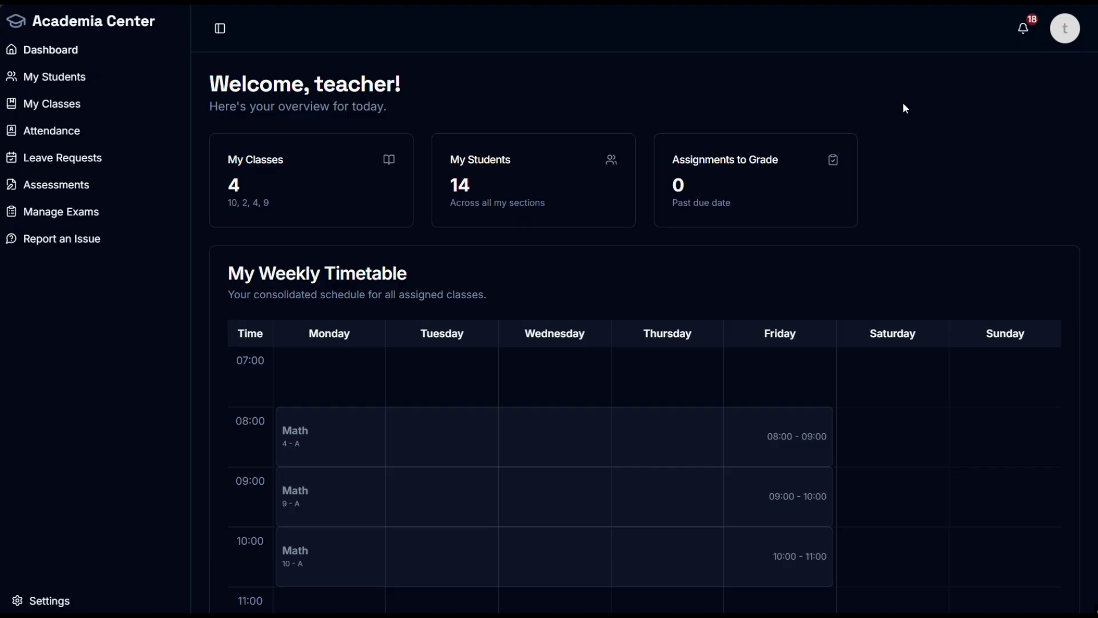
Step: Scroll the teacher's dashboard, highlighting part of the staff notice heading
scroll(910, 137, down, 3)
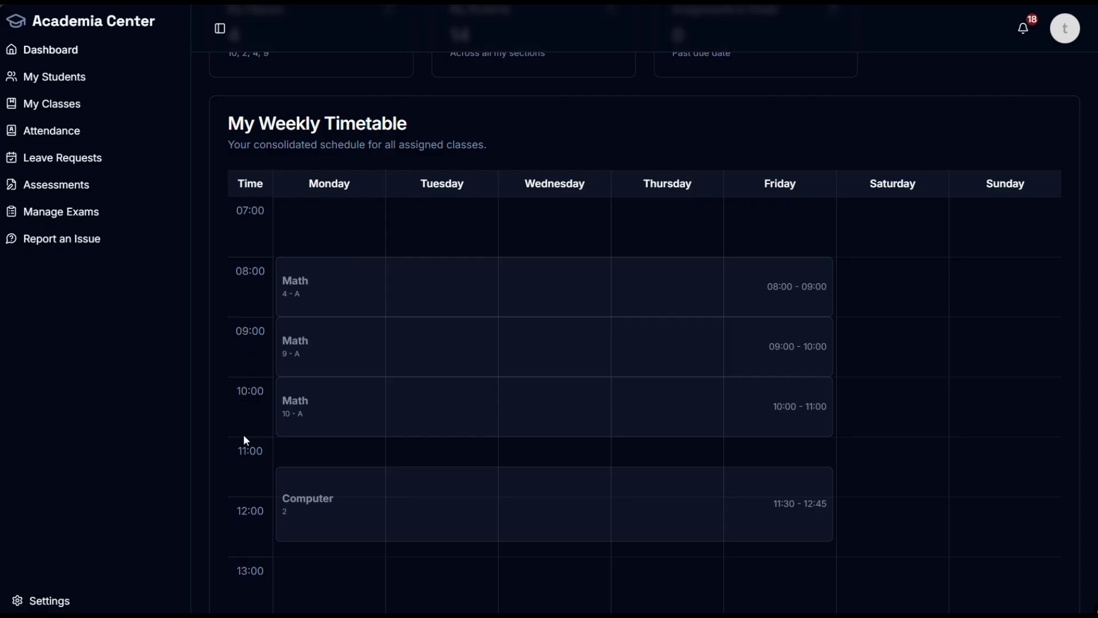
mouse_move(477, 512)
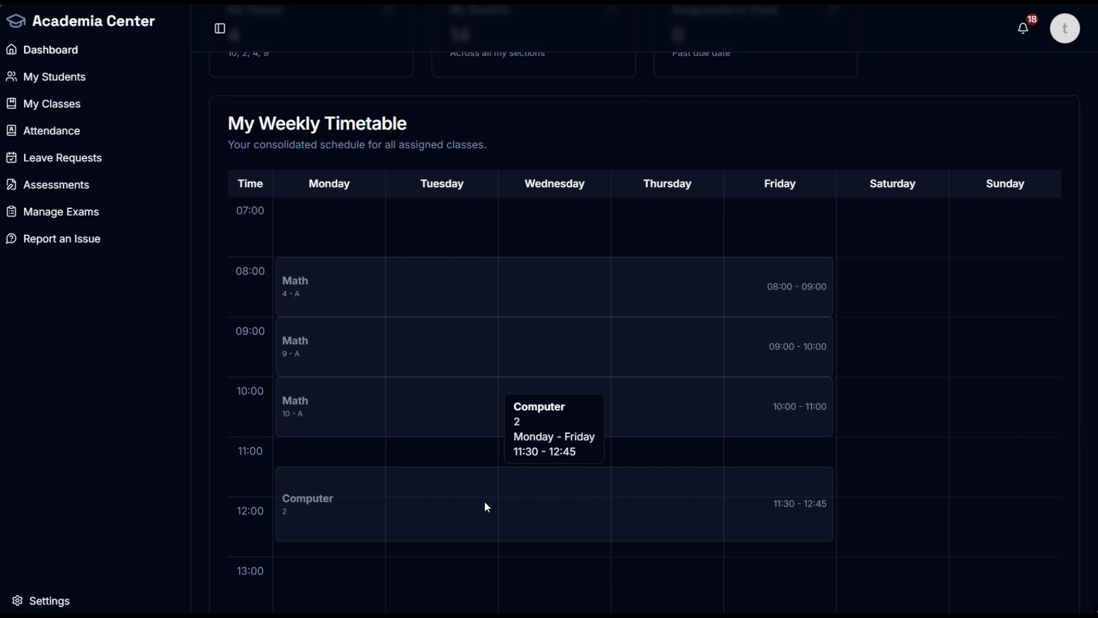
scroll(487, 508, up, 3)
scroll(521, 384, down, 6)
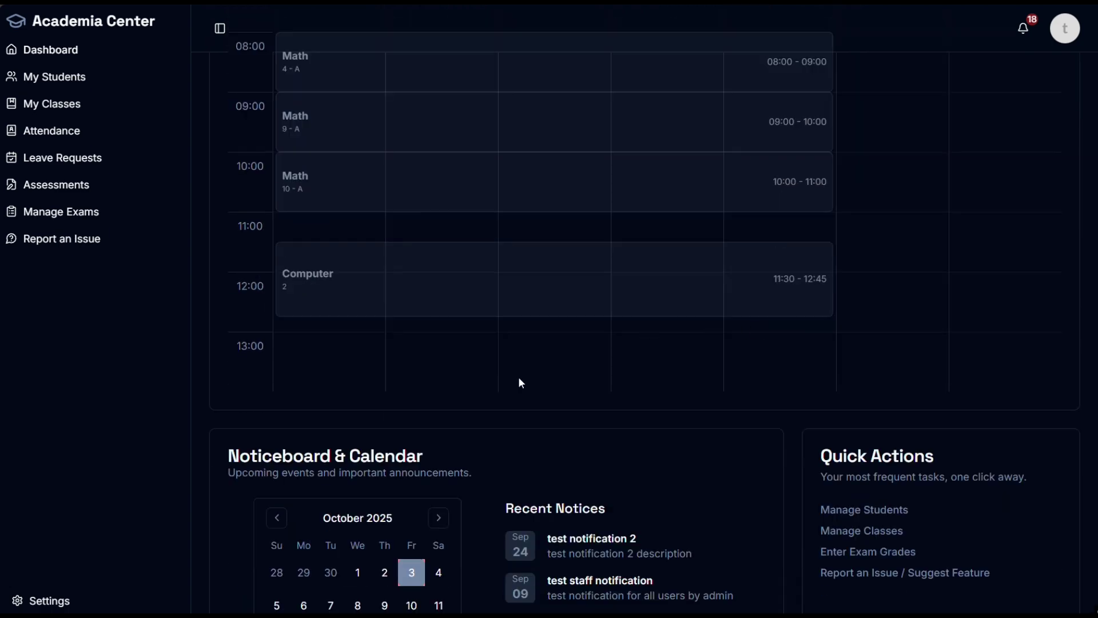
scroll(521, 383, down, 3)
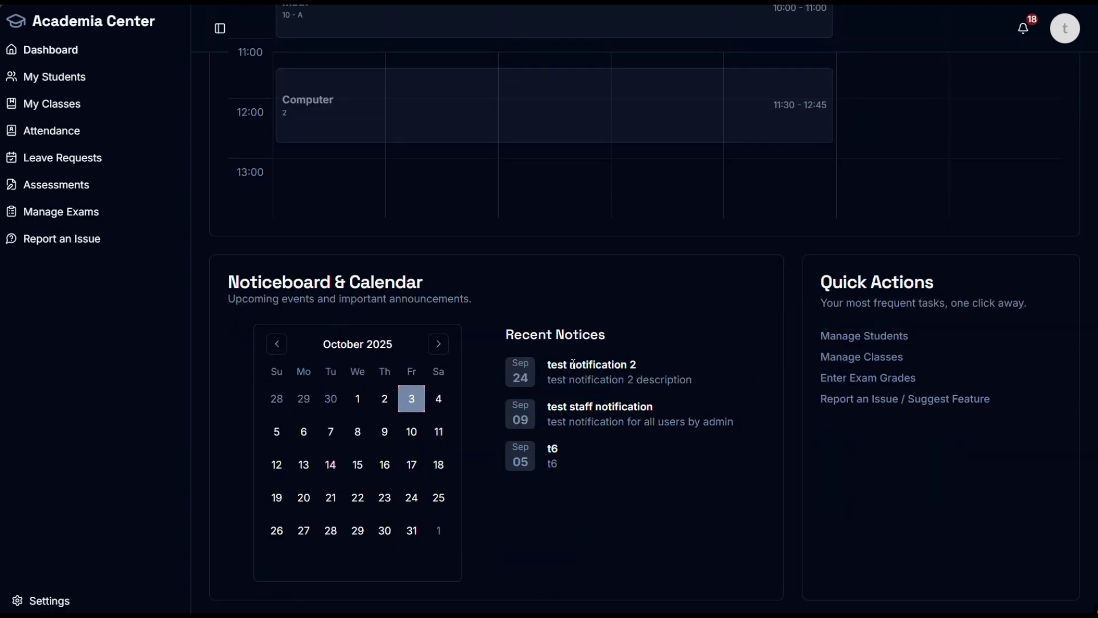
drag(657, 407, 591, 407)
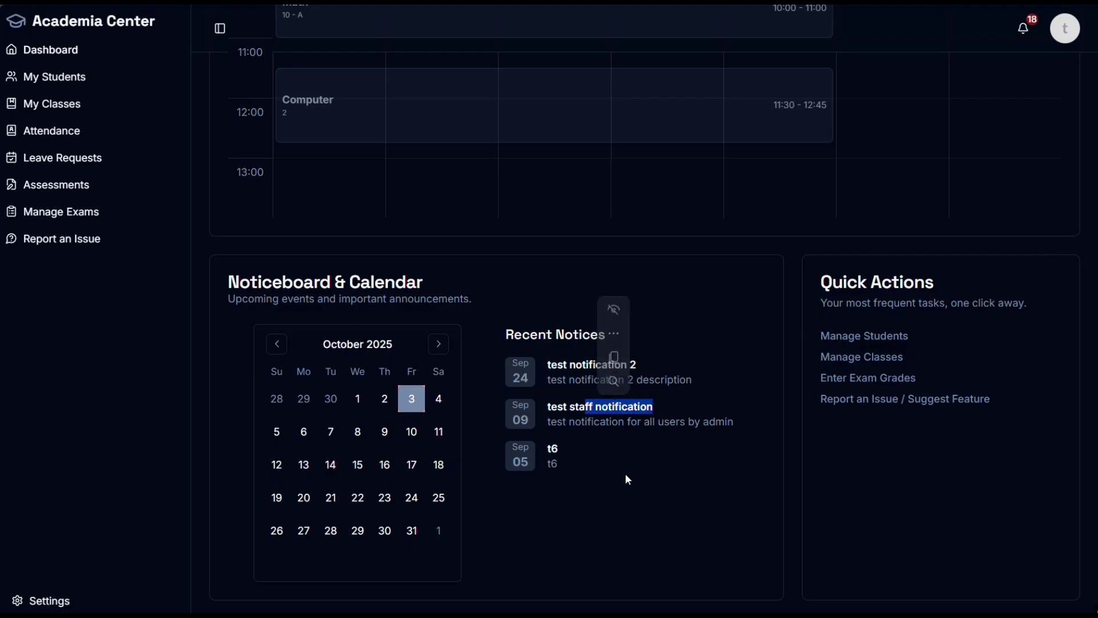
scroll(629, 483, up, 10)
scroll(664, 466, up, 2)
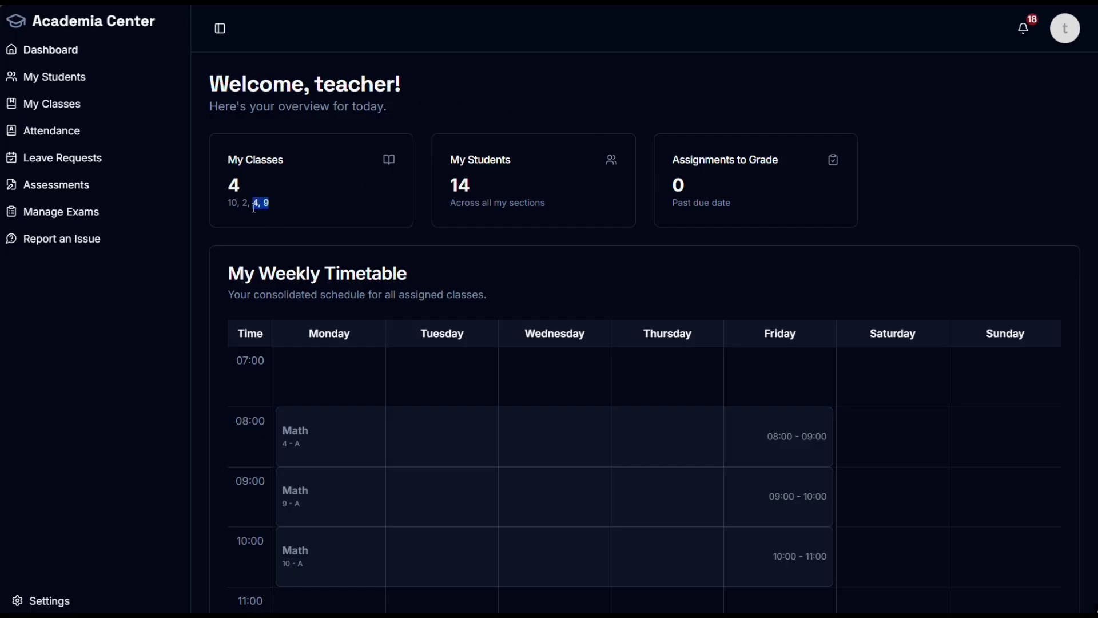
Step: Highlight the total of 14 students, then go to the My Students page
click(375, 198)
drag(458, 187, 454, 188)
click(761, 196)
scroll(927, 230, down, 10)
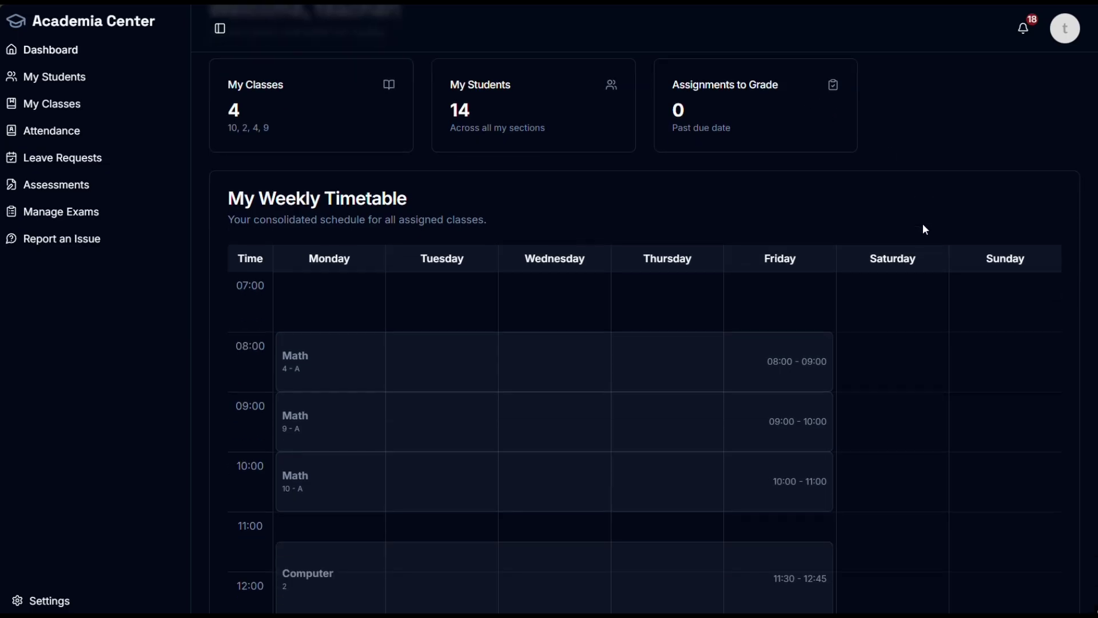
scroll(427, 257, up, 7)
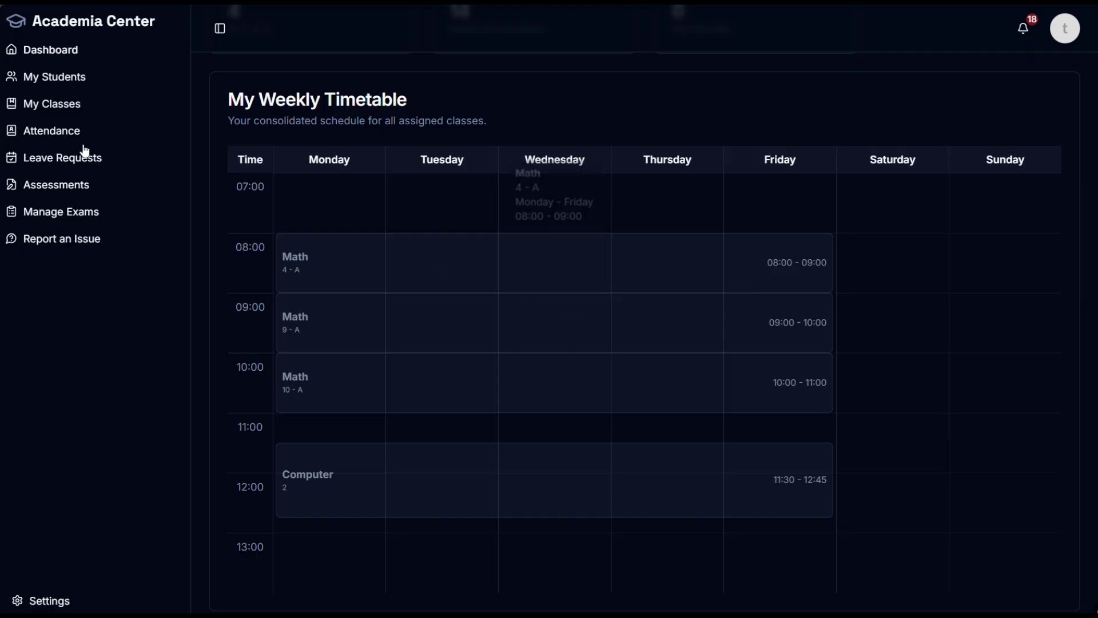
click(48, 84)
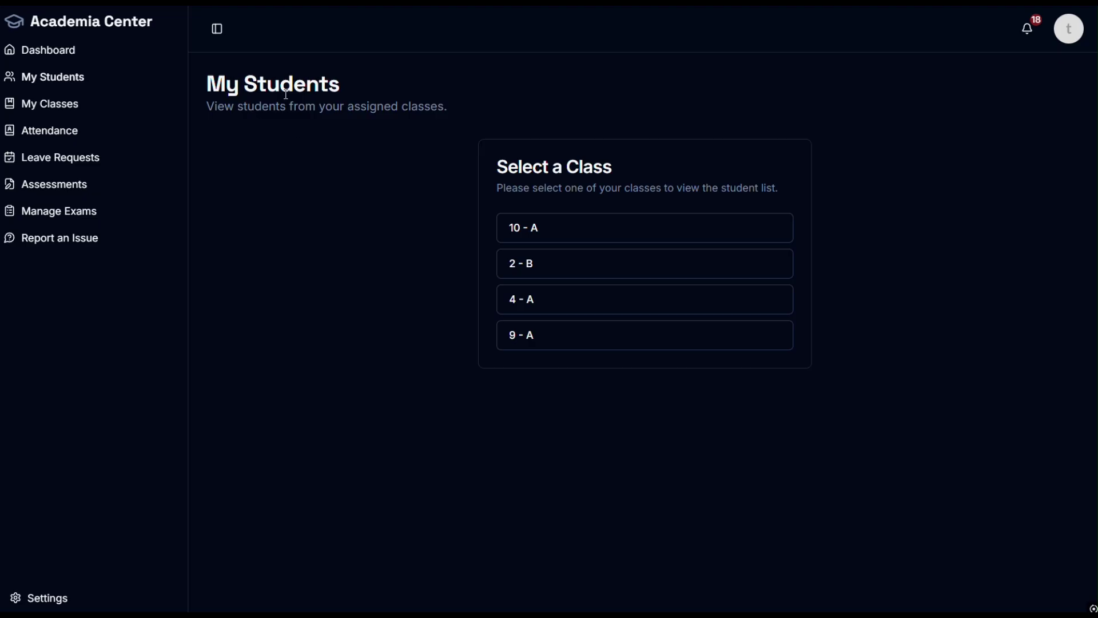
Step: Look over My Classes and the dashboard timetable, then bring up Class Management listing classes 10, 2, 4, 9
click(44, 109)
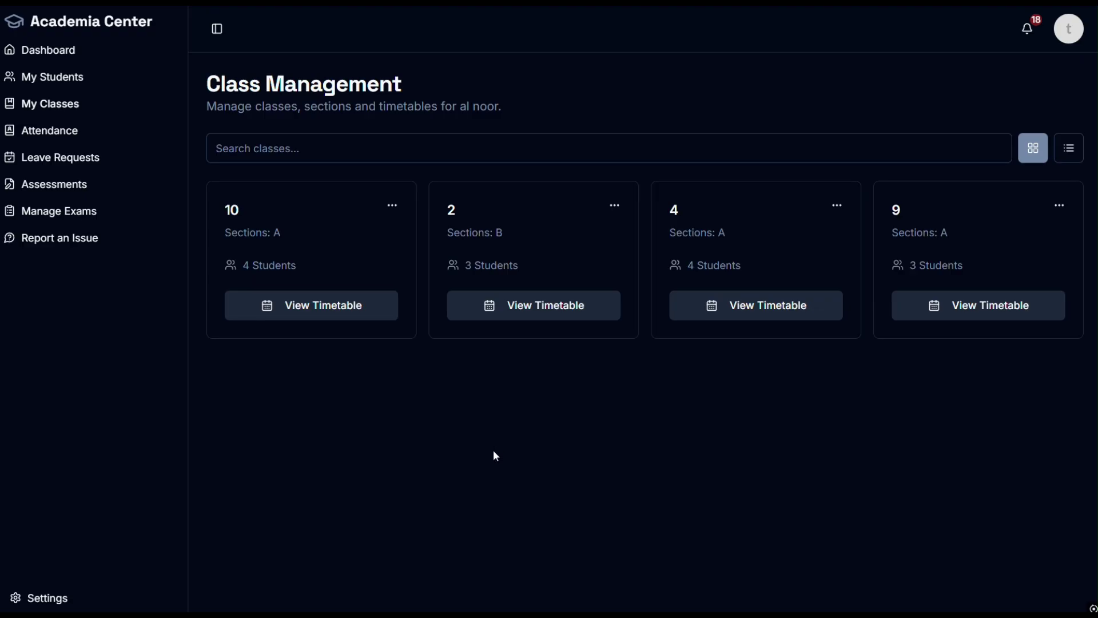
click(15, 51)
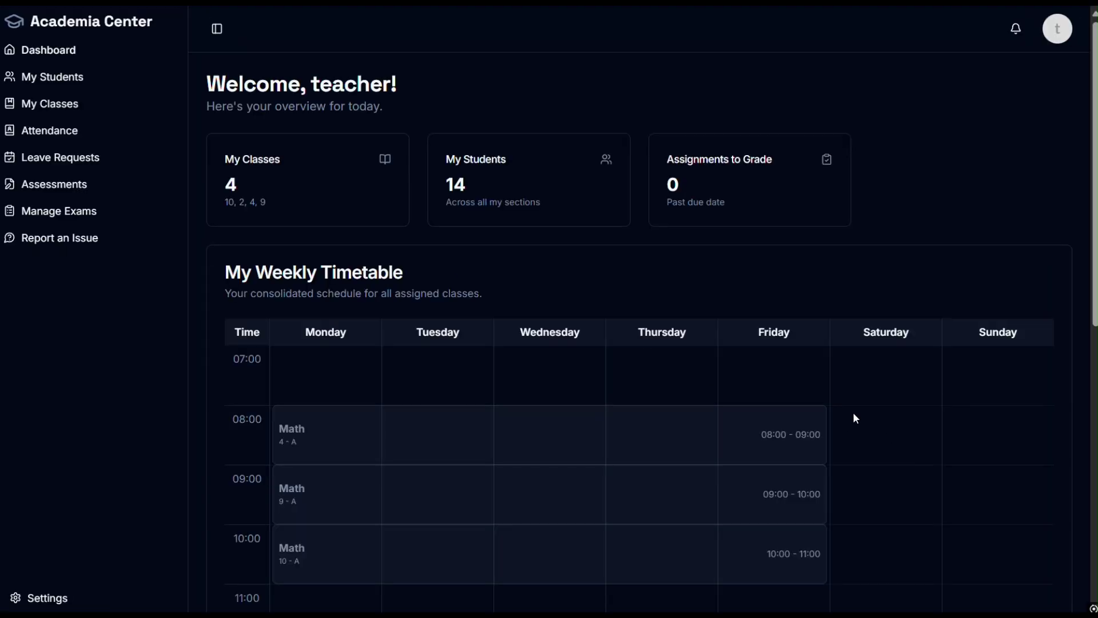
scroll(853, 415, down, 4)
mouse_move(760, 452)
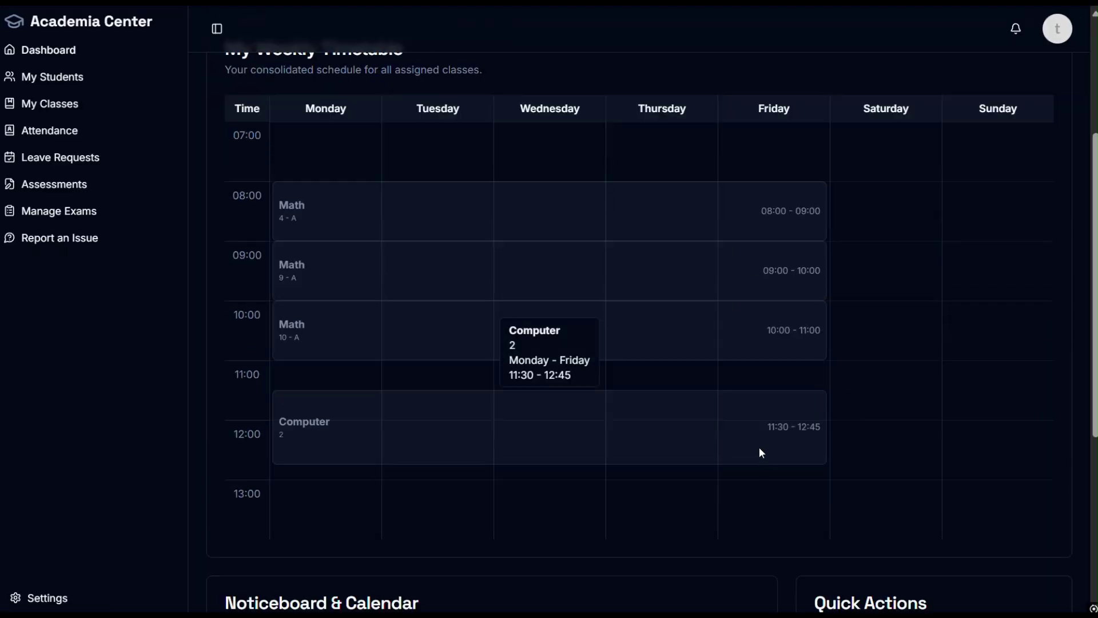
mouse_move(319, 351)
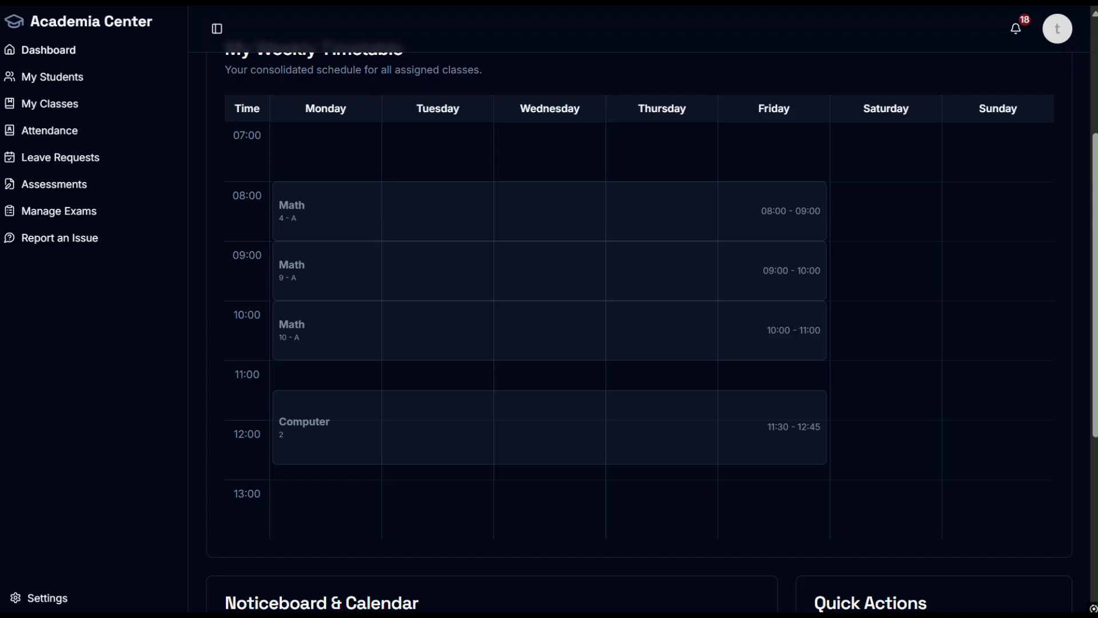
click(75, 68)
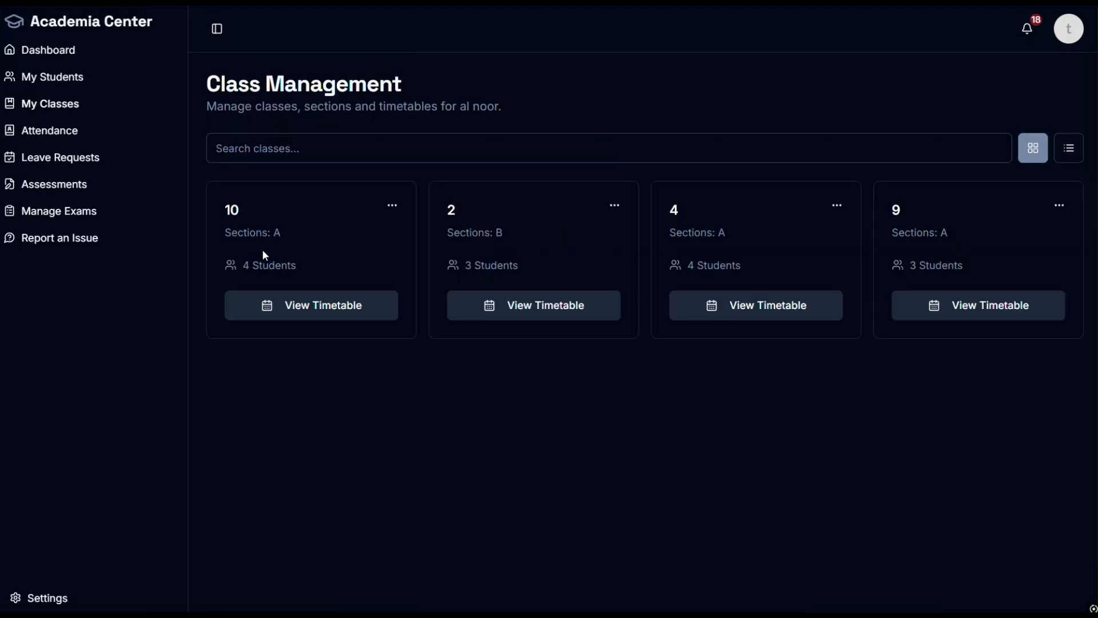
Step: Review class 10's weekly timetable and close it
click(292, 314)
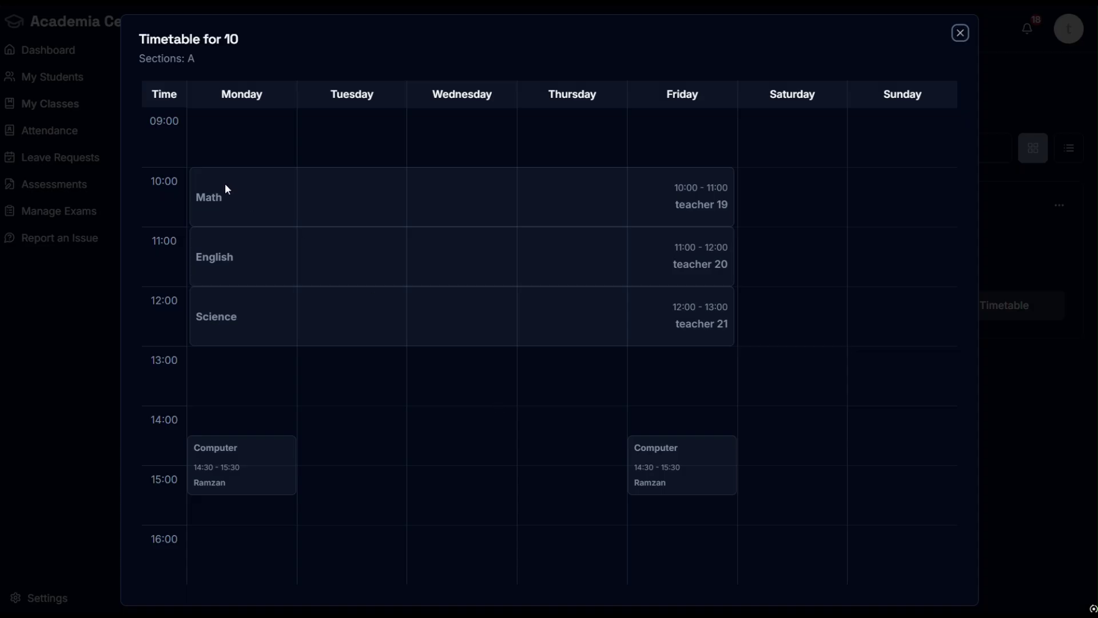
mouse_move(226, 185)
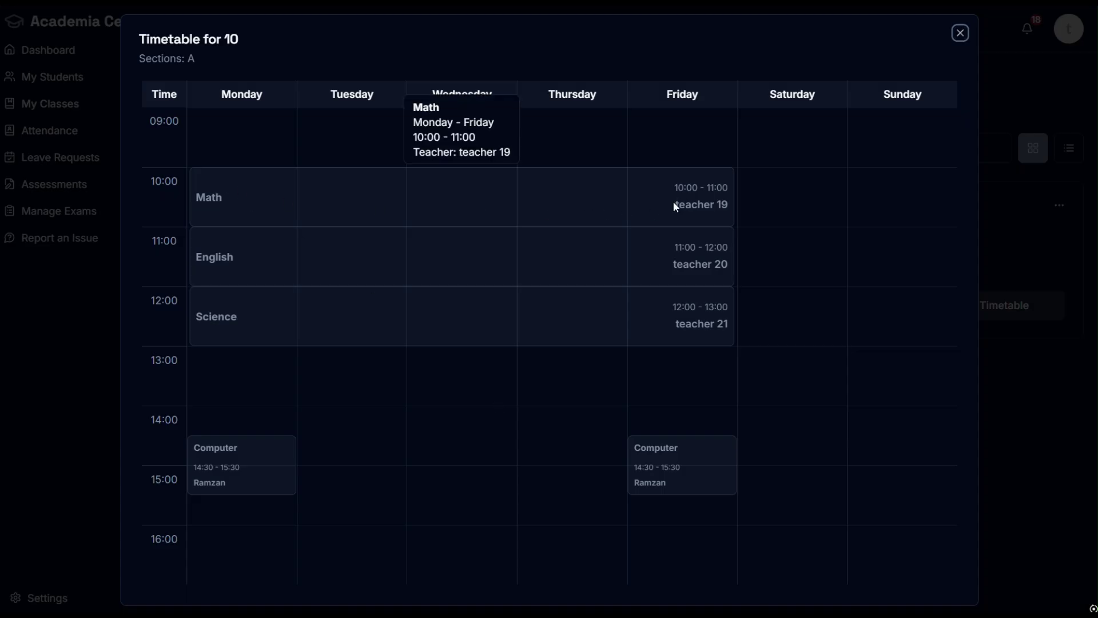
mouse_move(410, 269)
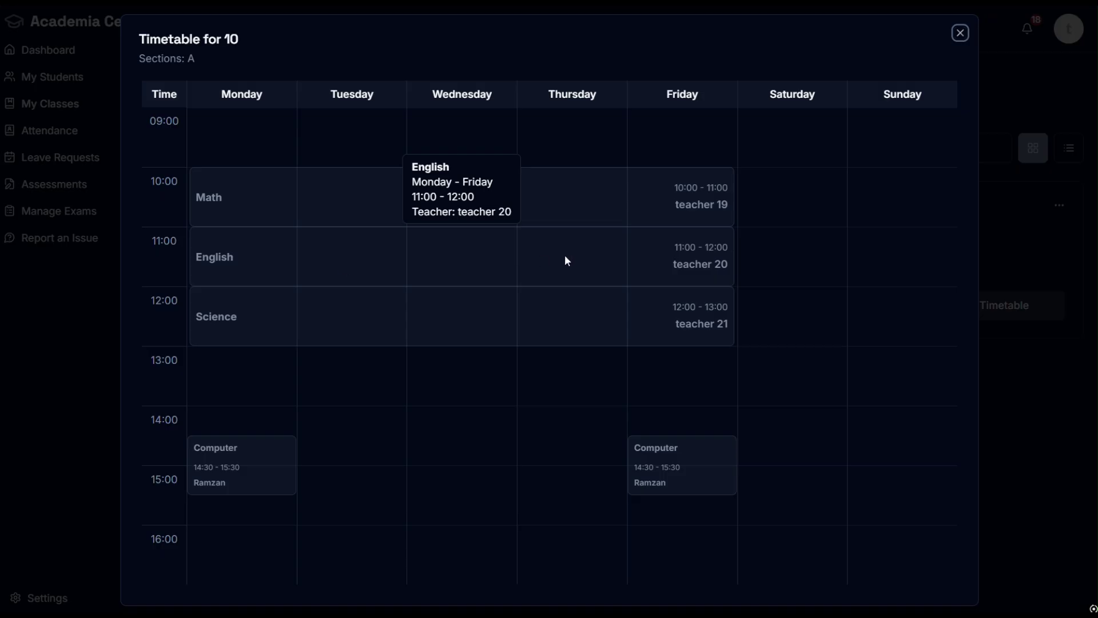
mouse_move(716, 324)
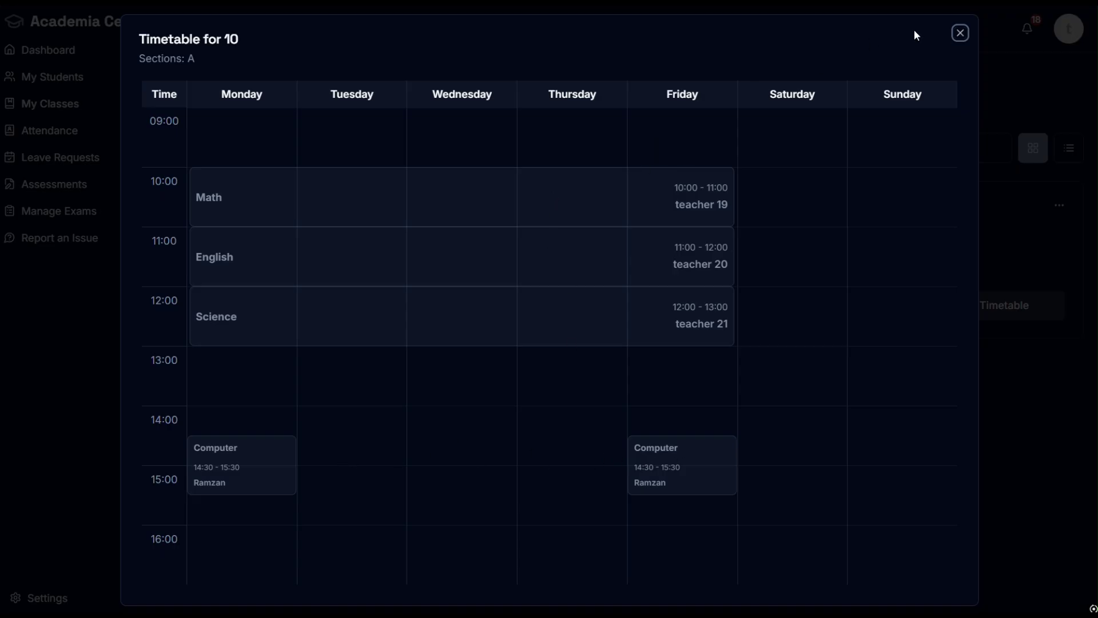
click(960, 33)
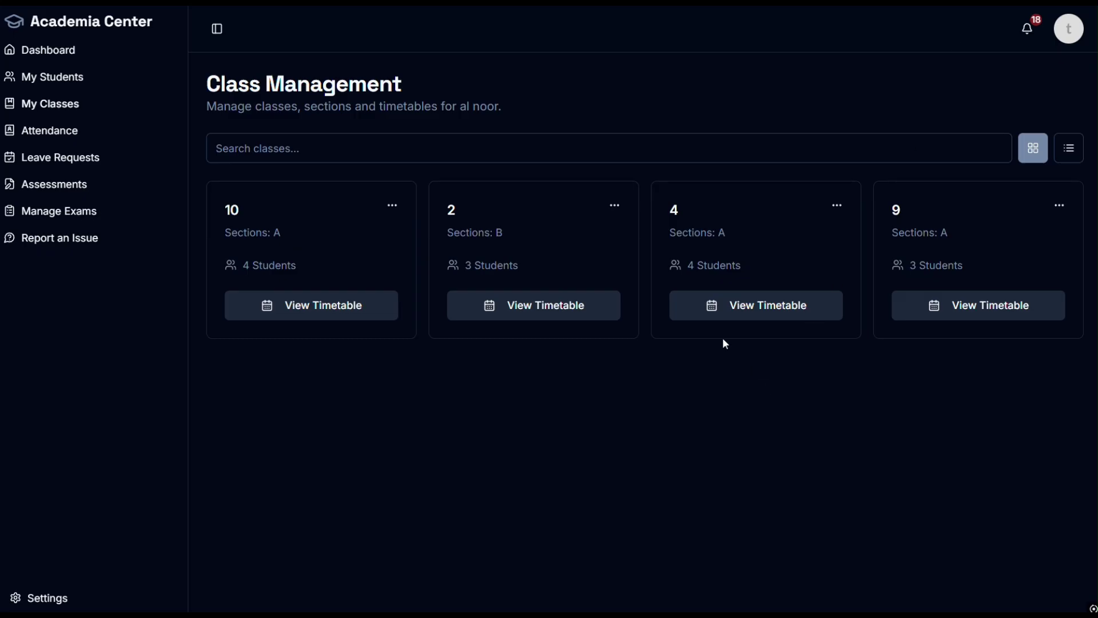
Step: Switch the class list to table view and back to cards, then go to Attendance
click(1069, 148)
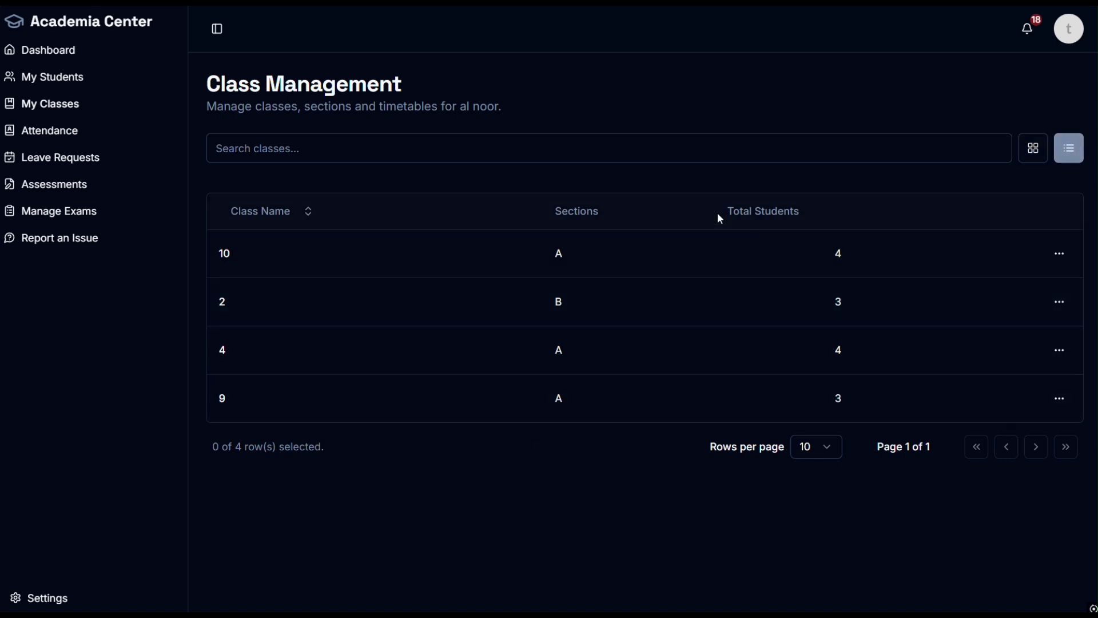
click(1033, 150)
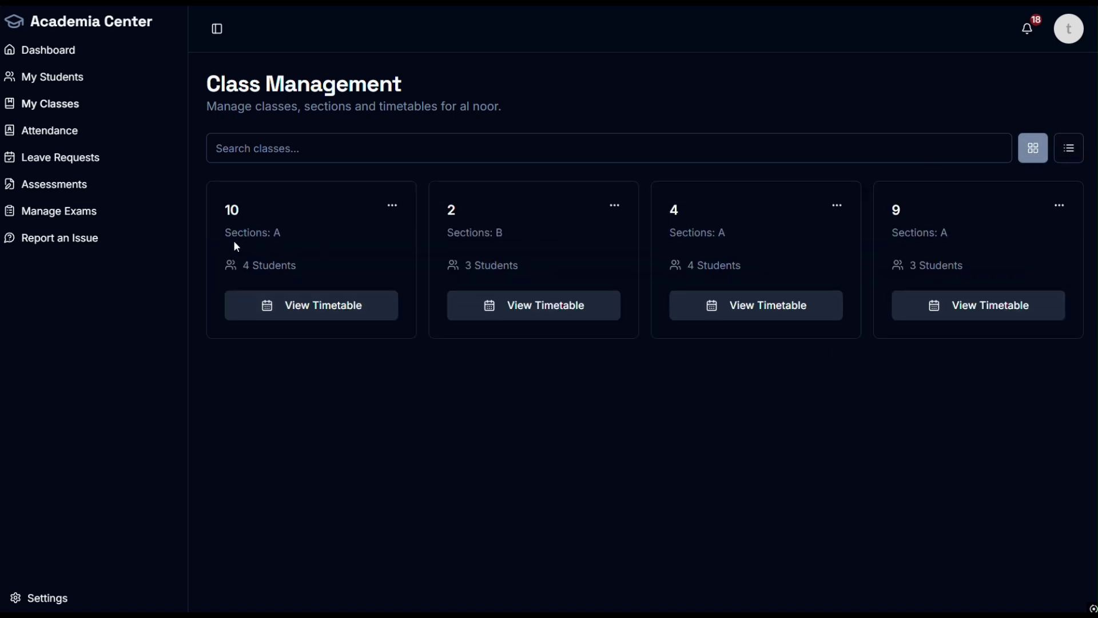
click(55, 137)
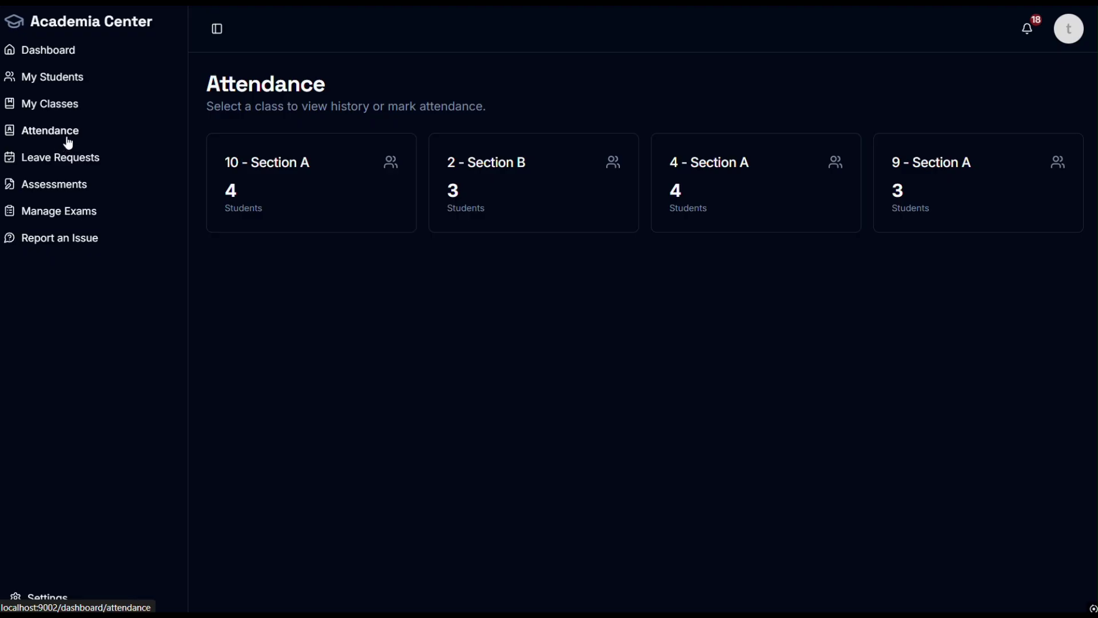
click(1027, 28)
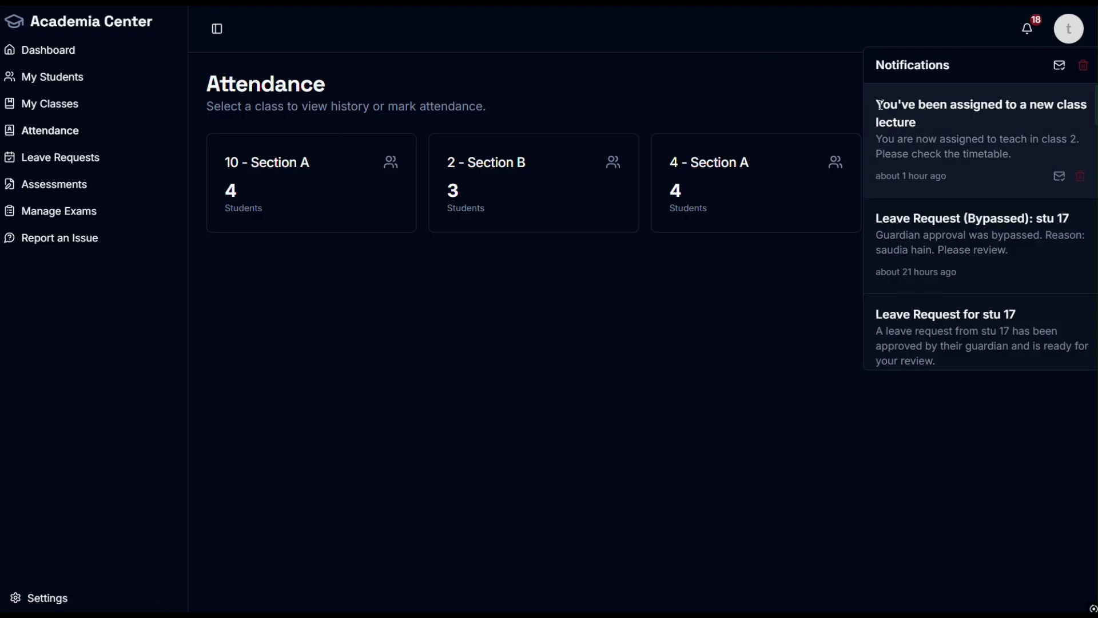
drag(879, 105, 941, 124)
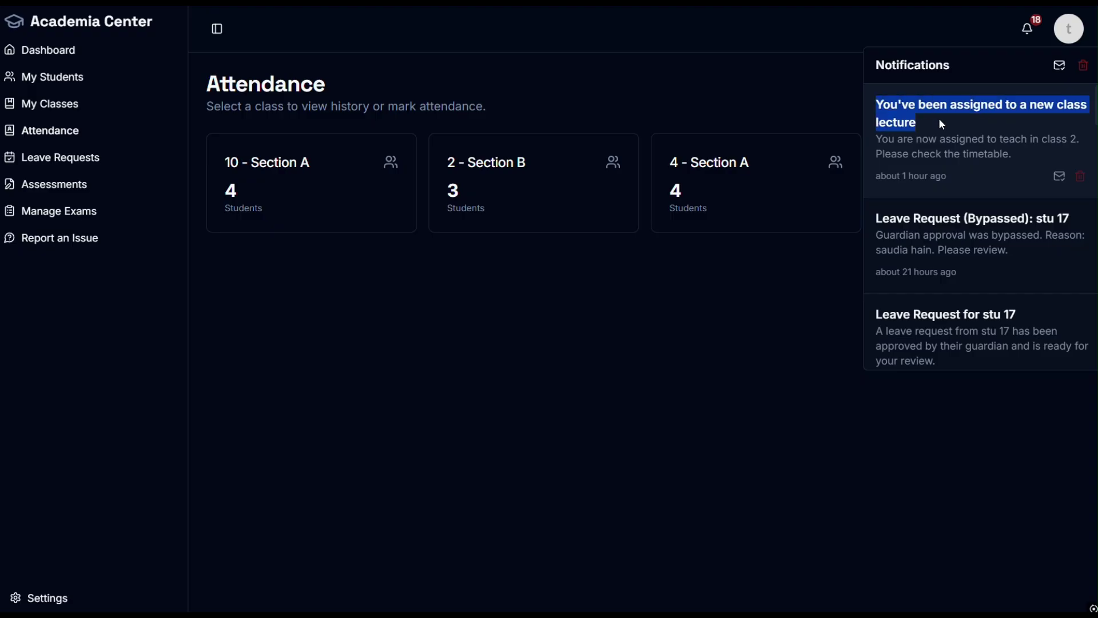
scroll(927, 121, down, 2)
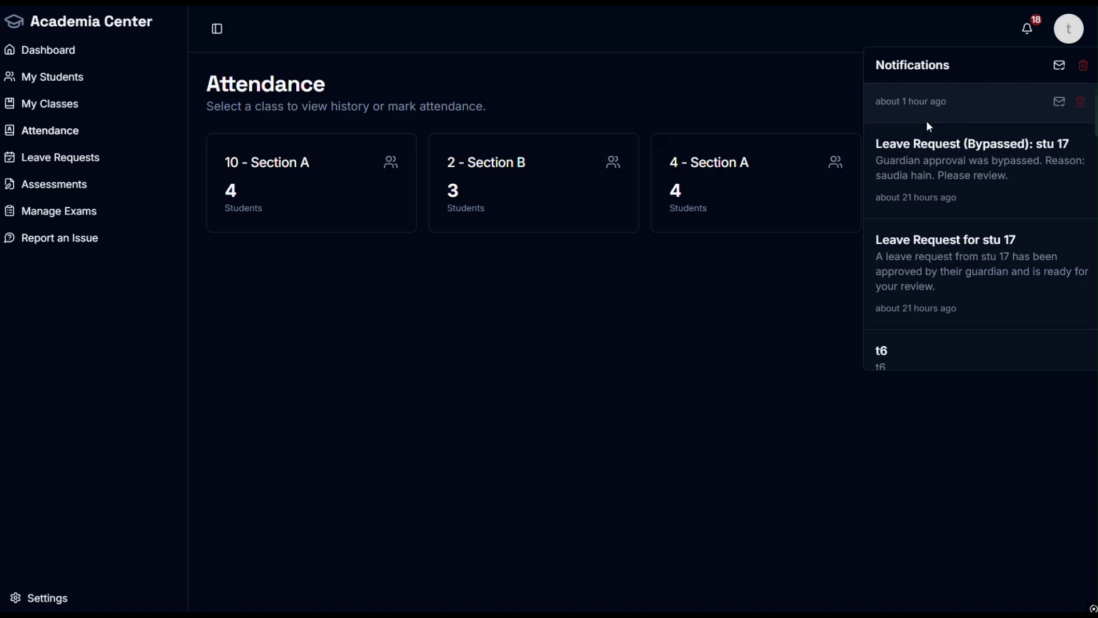
scroll(928, 126, down, 10)
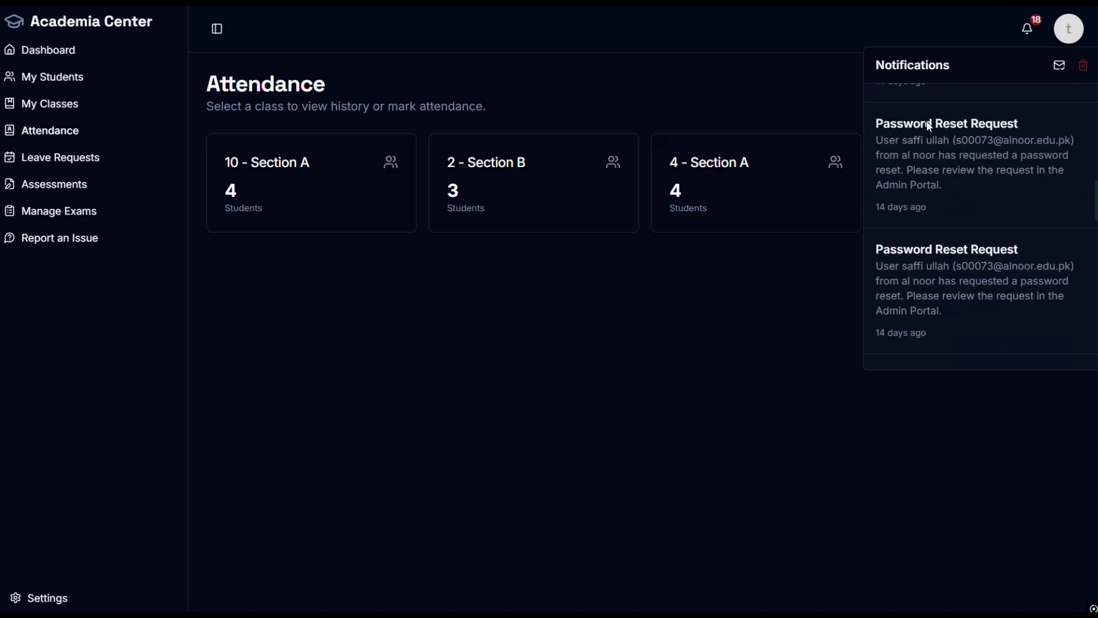
scroll(927, 123, down, 8)
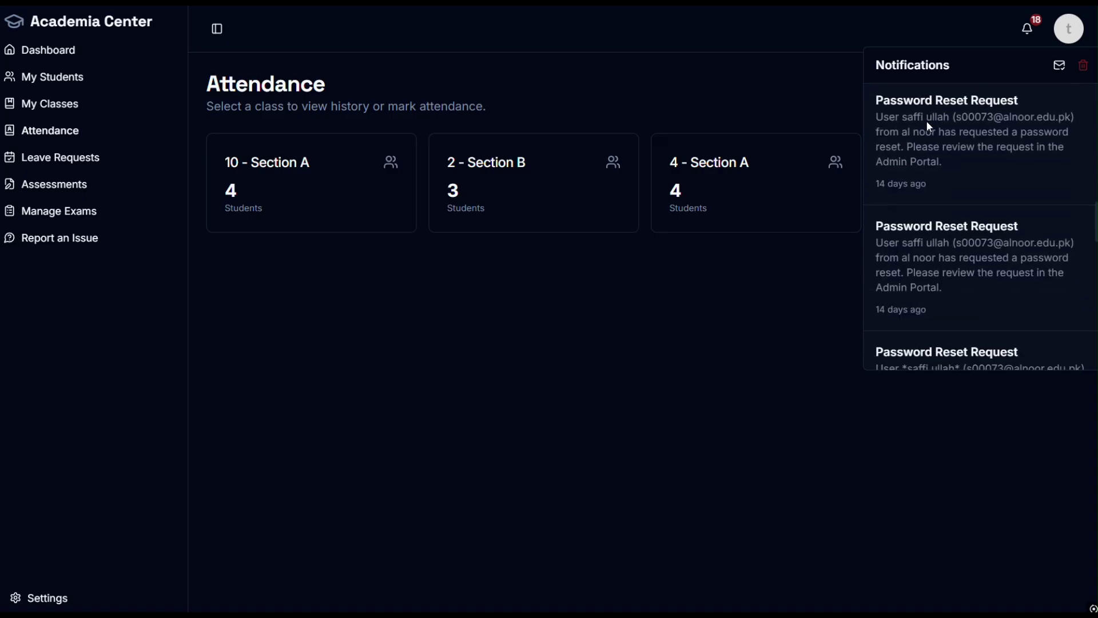
click(760, 349)
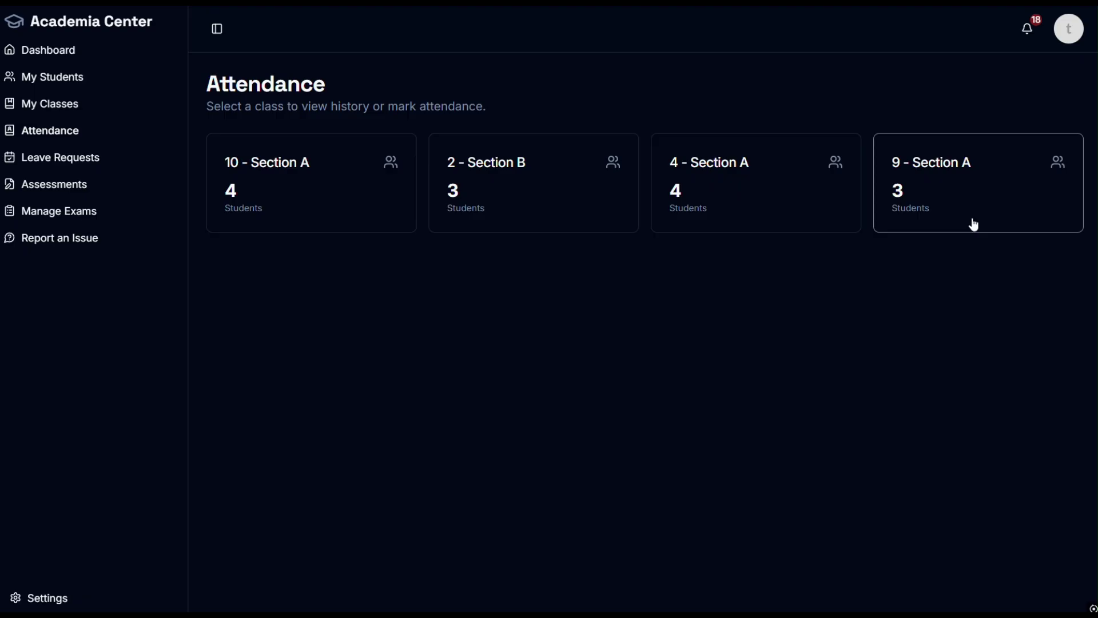
Step: Open 9 - Section A's attendance history and choose October 2 as the date
click(1005, 189)
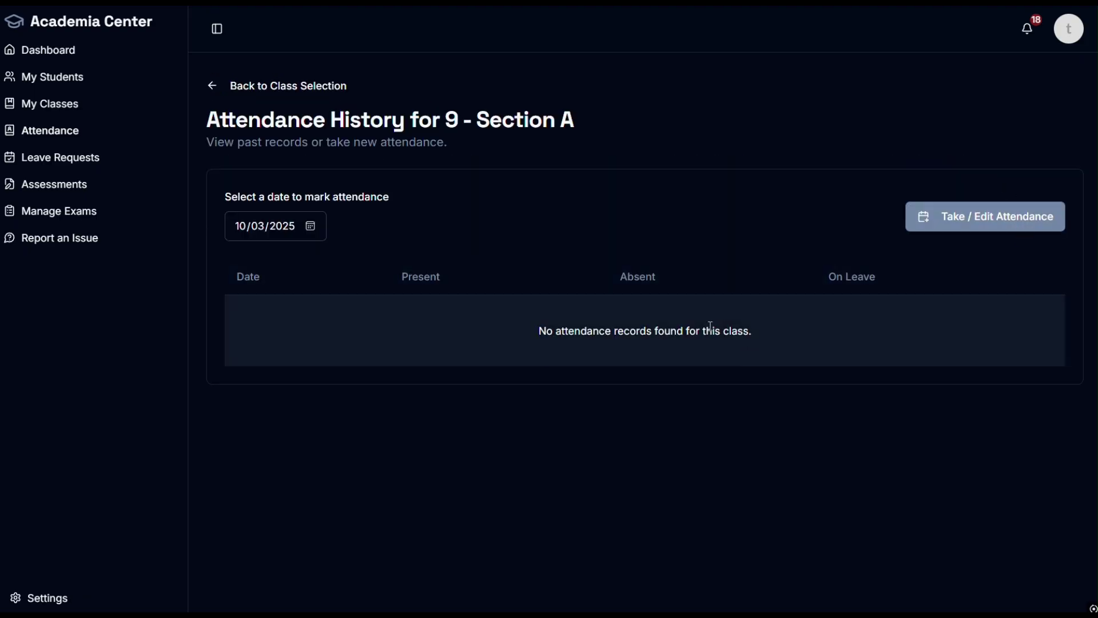
click(978, 223)
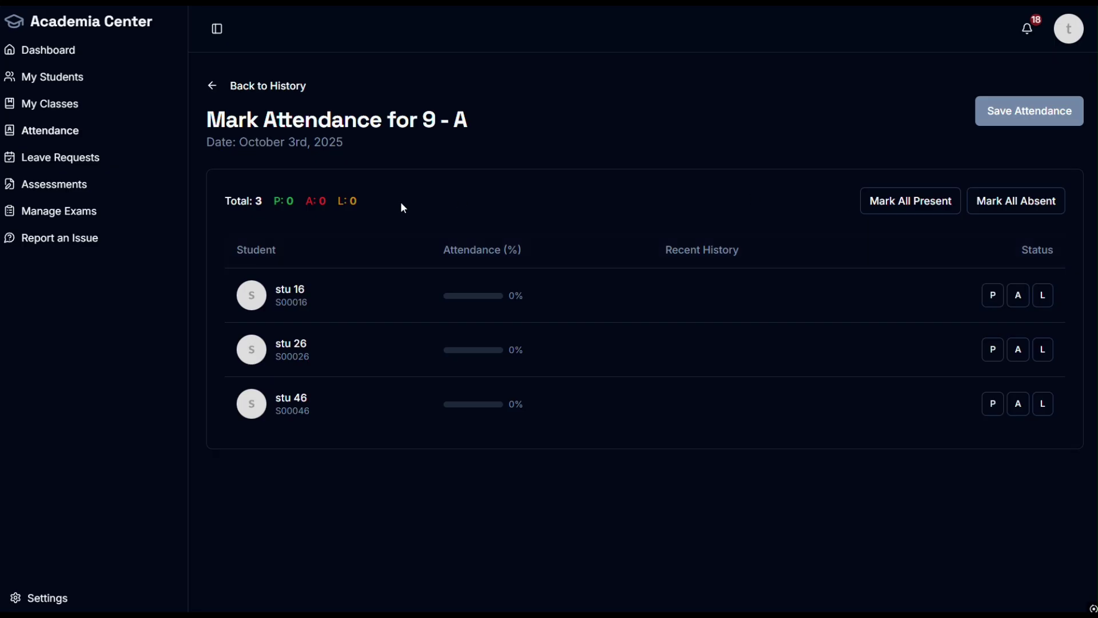
click(240, 85)
click(310, 226)
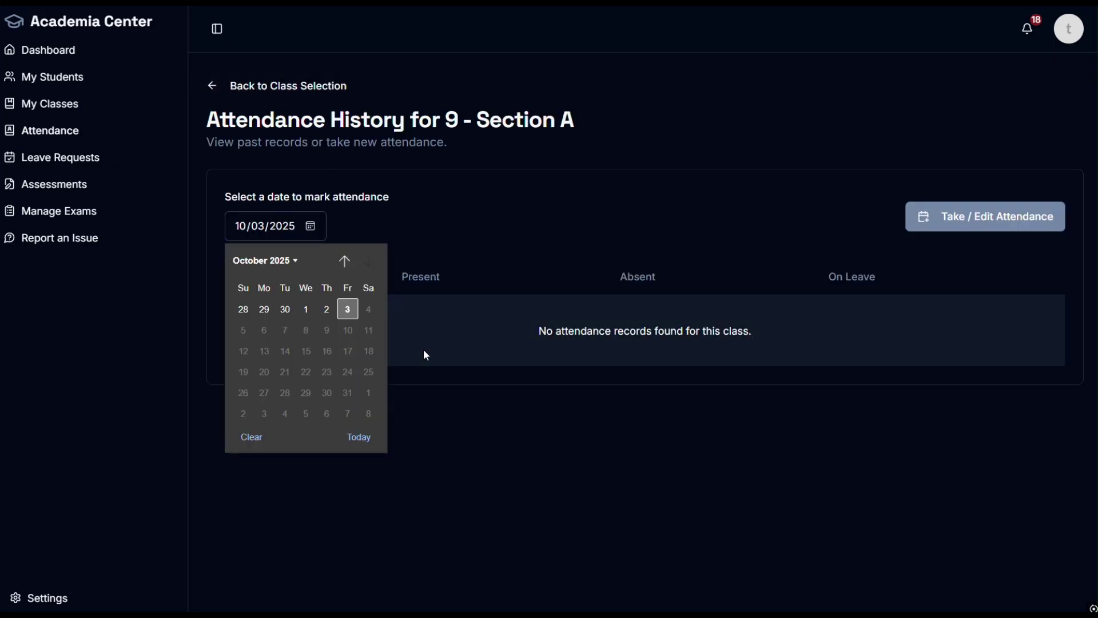
click(327, 309)
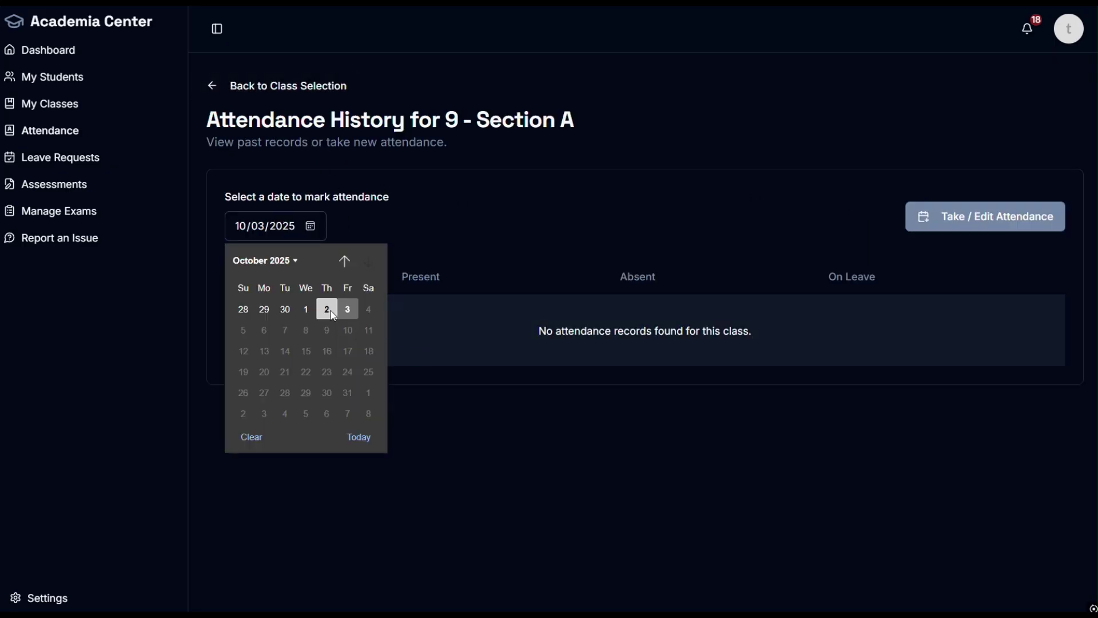
Step: Save October 2nd attendance with everyone present except stu 46 absent
click(997, 226)
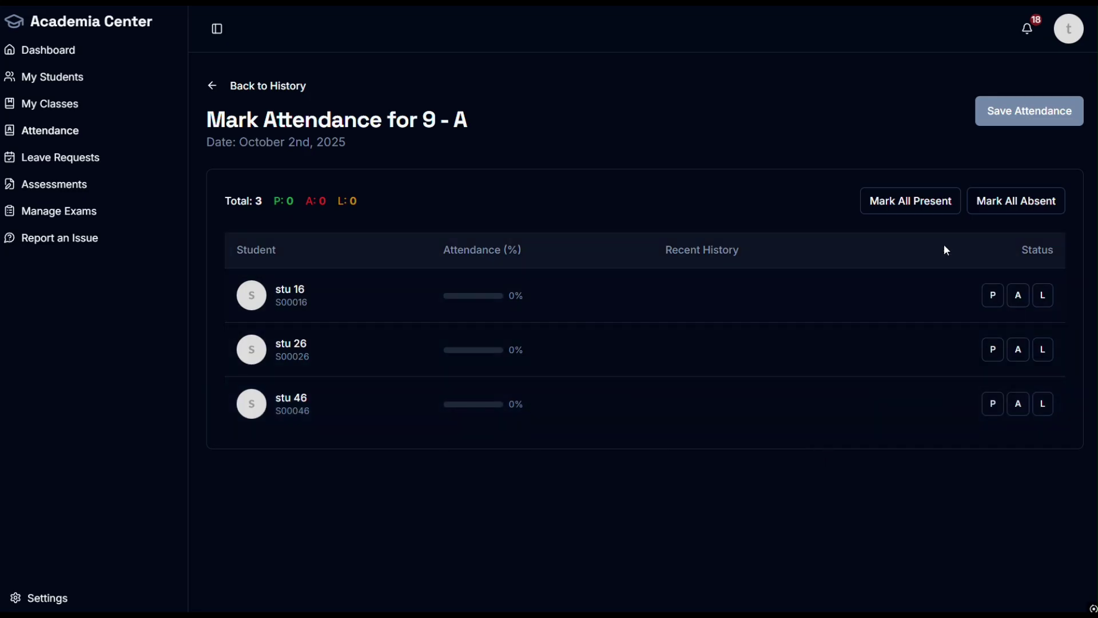
click(902, 214)
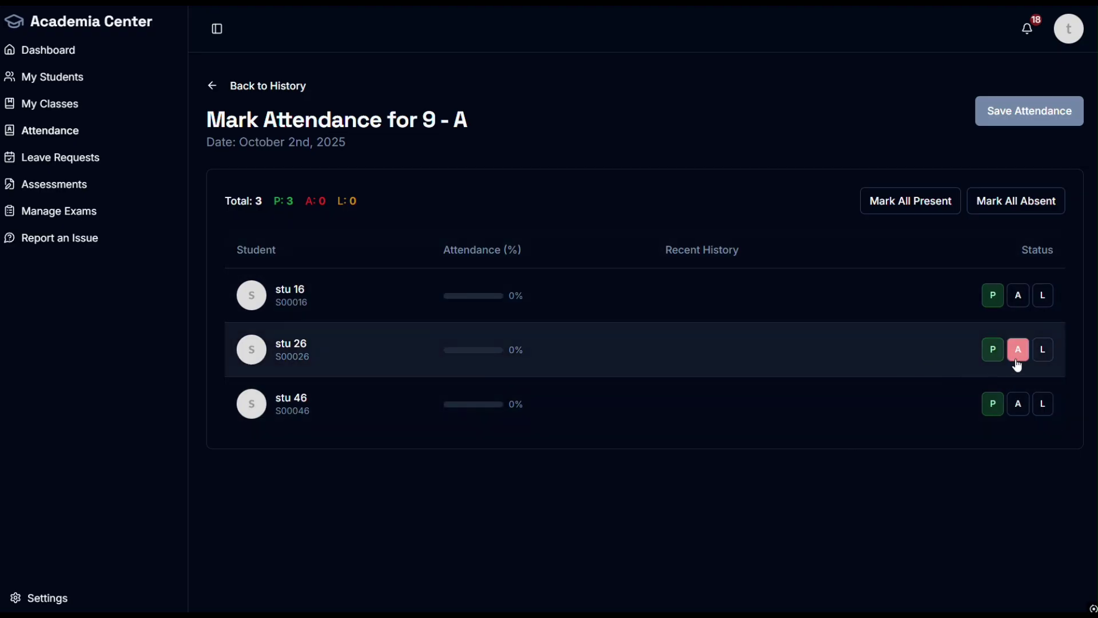
click(1019, 405)
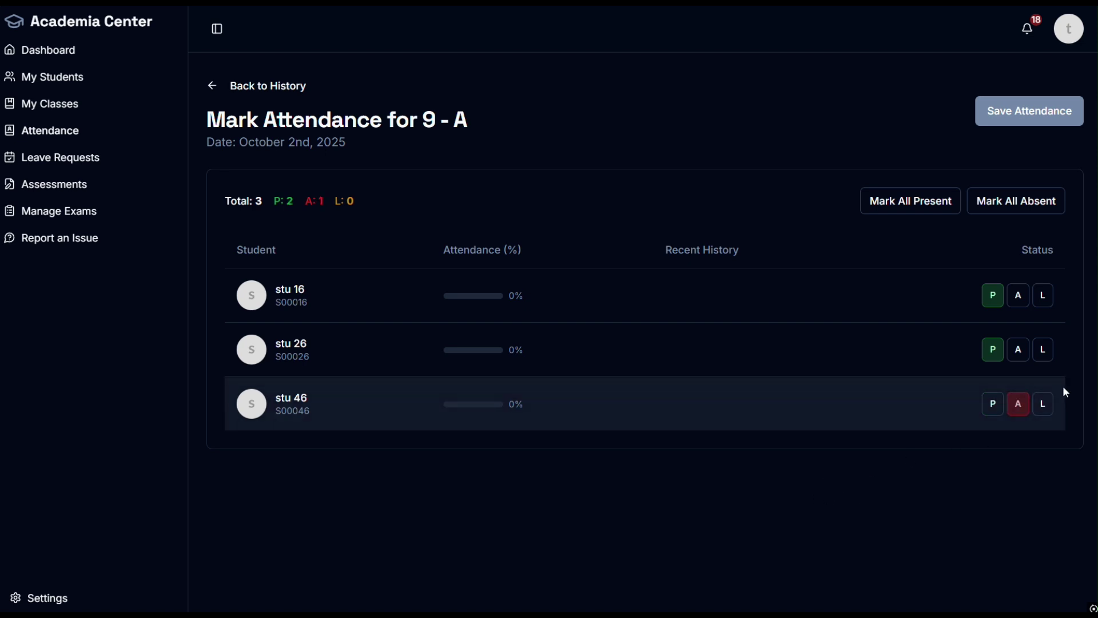
click(1043, 350)
click(993, 349)
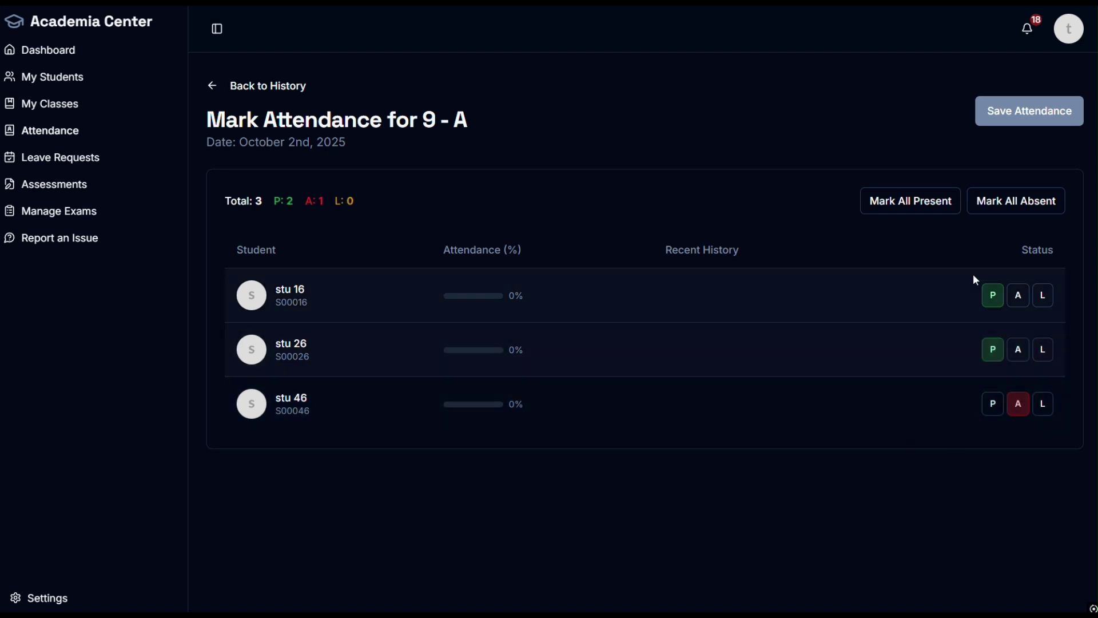
click(1031, 119)
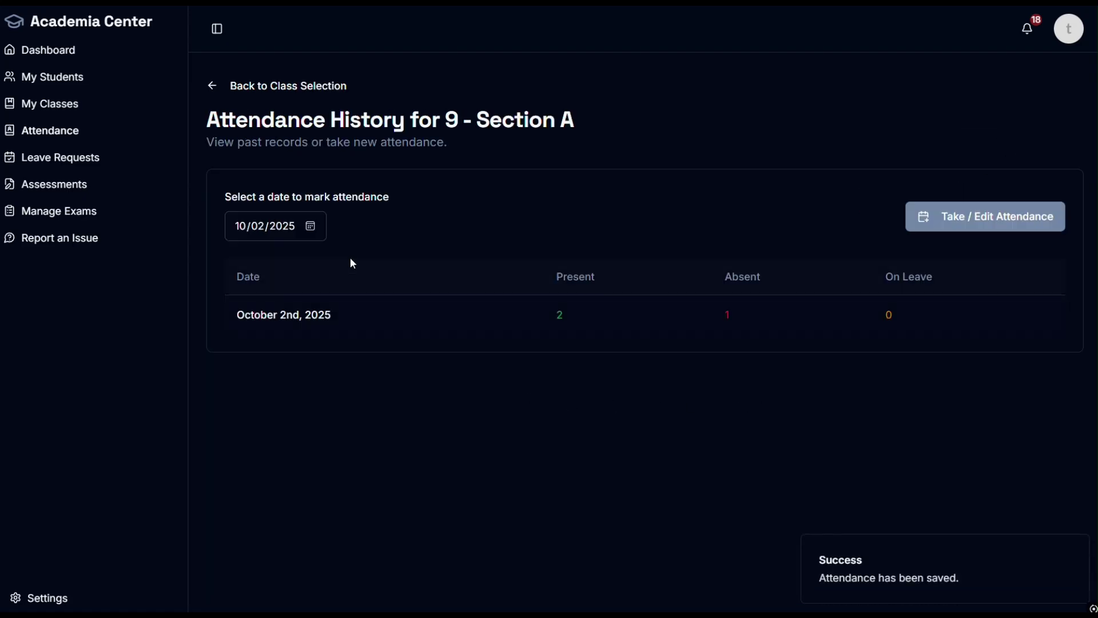
Step: Save October 1st attendance with every student present
click(306, 224)
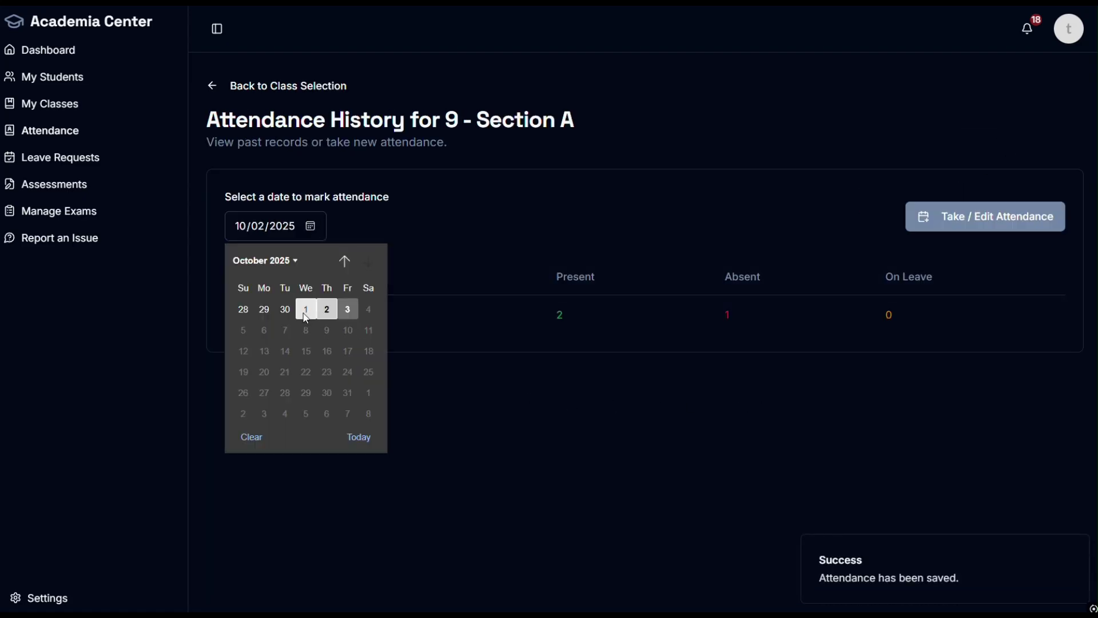
click(307, 315)
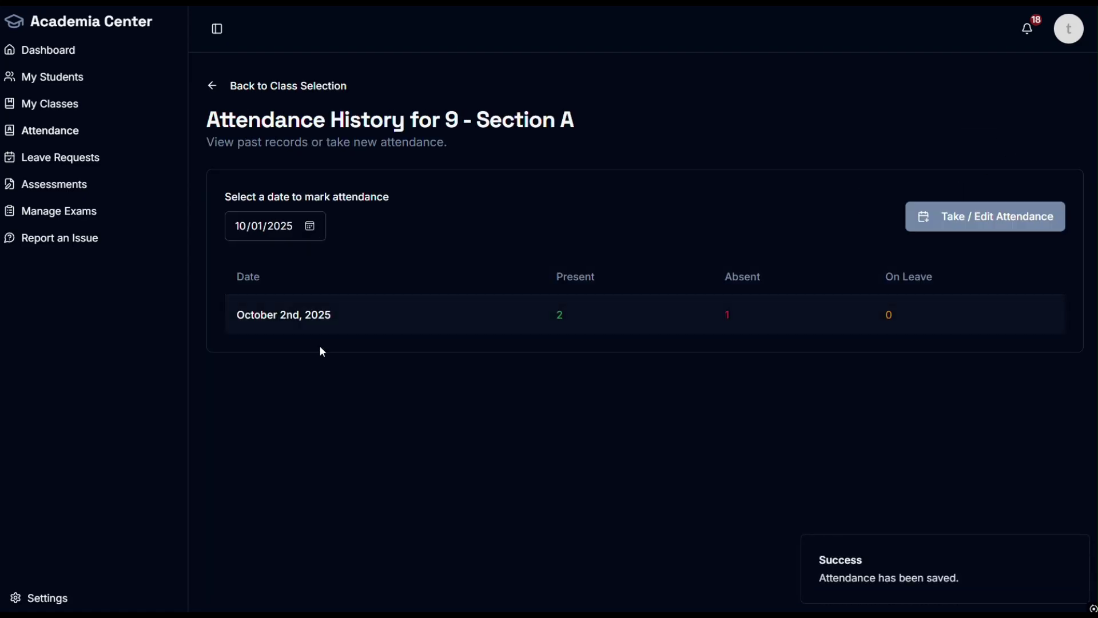
click(968, 226)
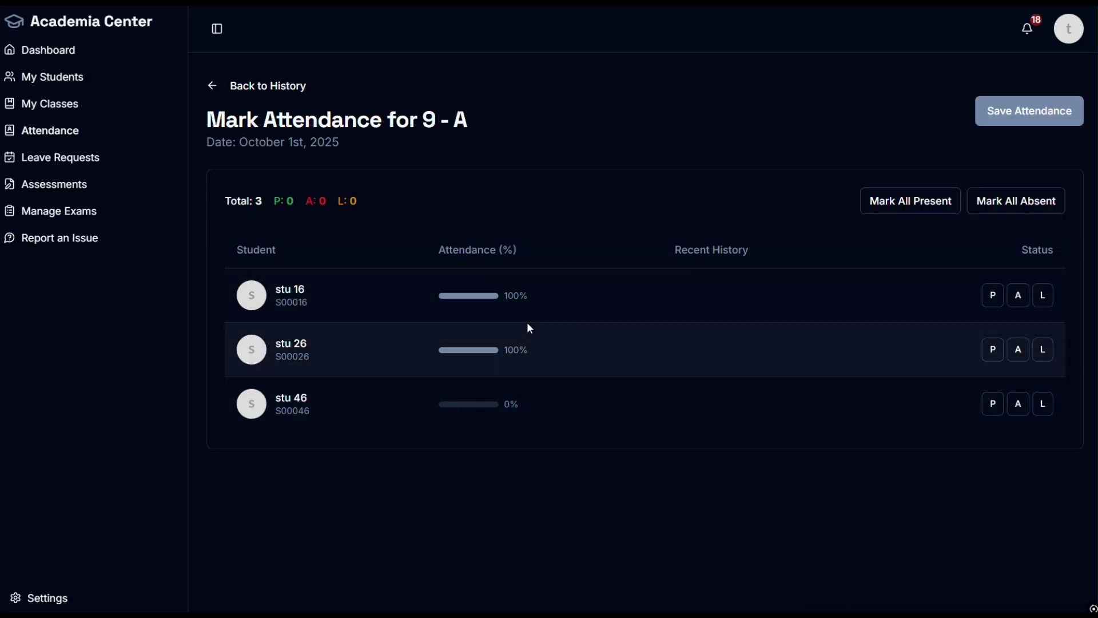
mouse_move(472, 362)
mouse_move(463, 410)
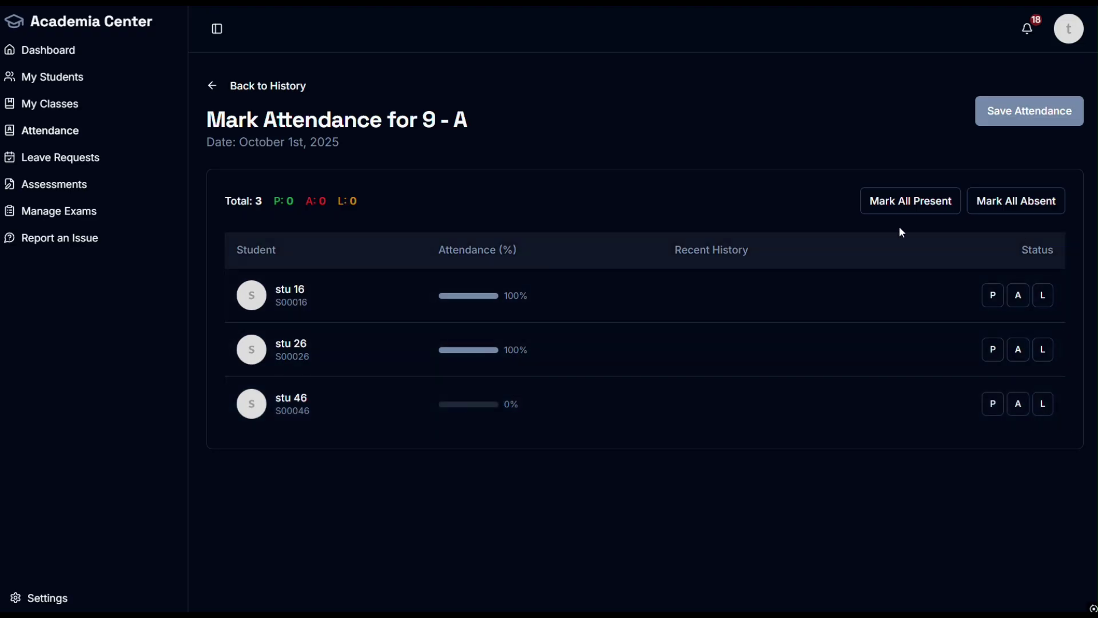
click(869, 218)
click(1030, 114)
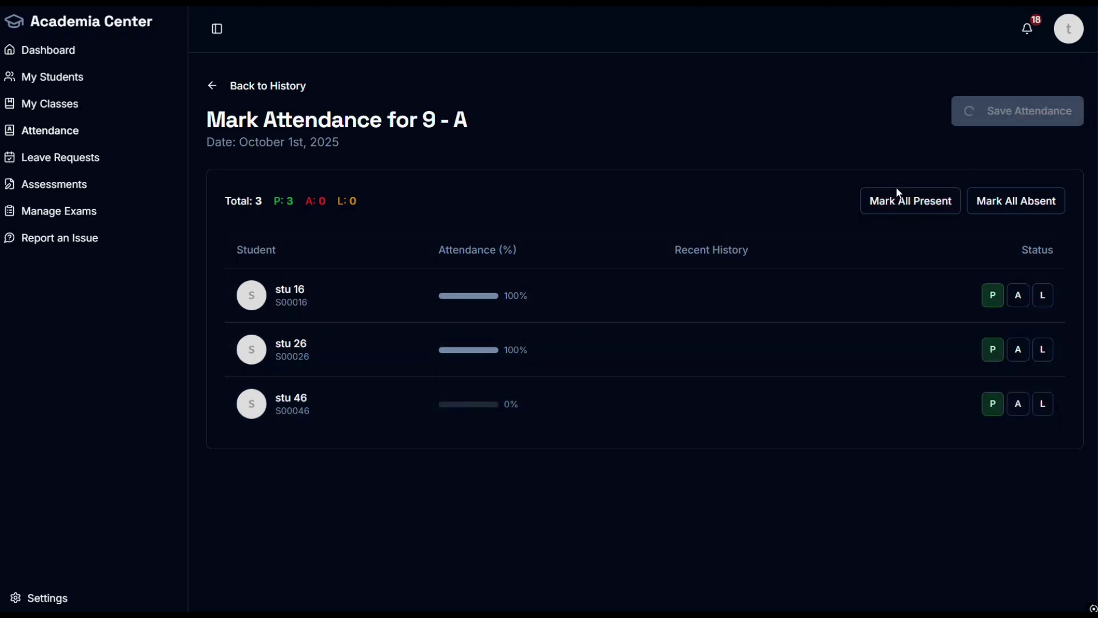
Step: Save September 30th attendance with everyone present and stu 26 on leave
click(310, 226)
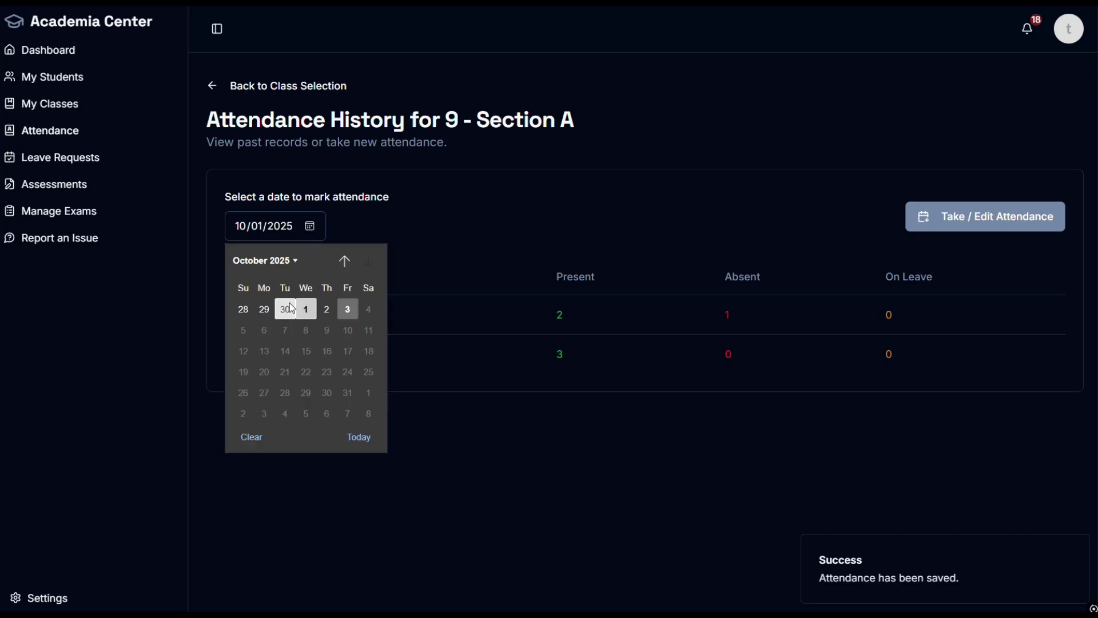
click(285, 309)
click(915, 218)
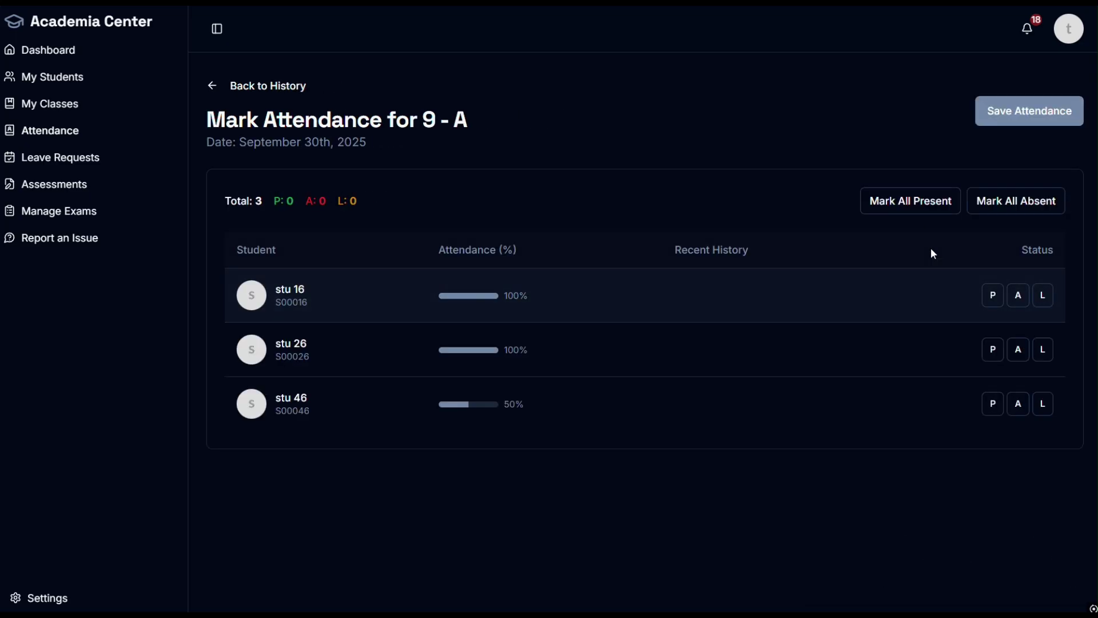
click(931, 223)
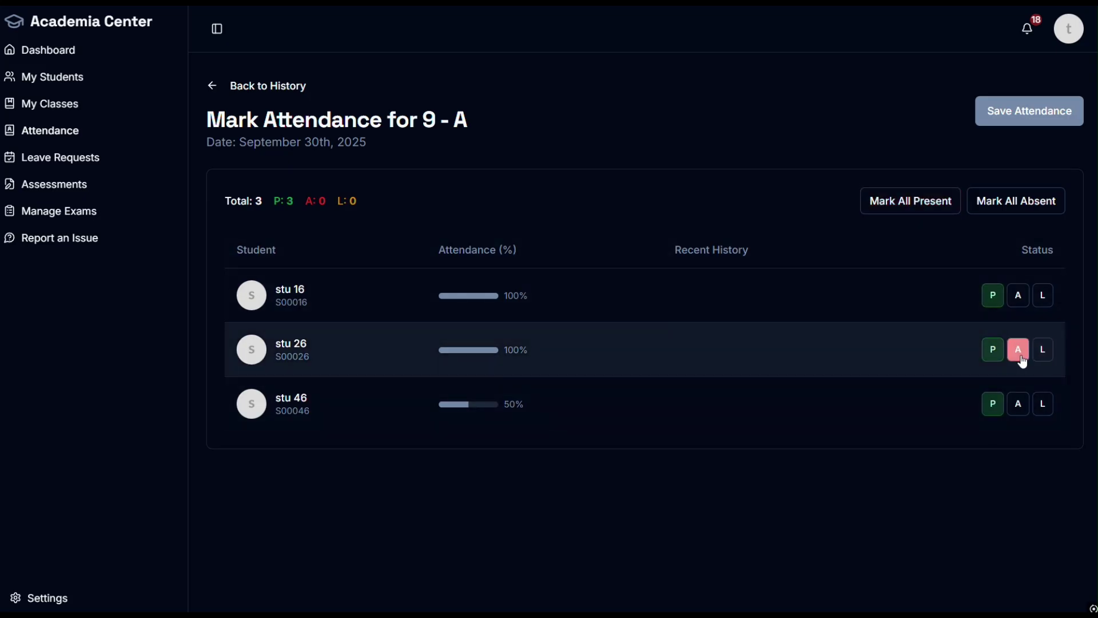
click(1043, 349)
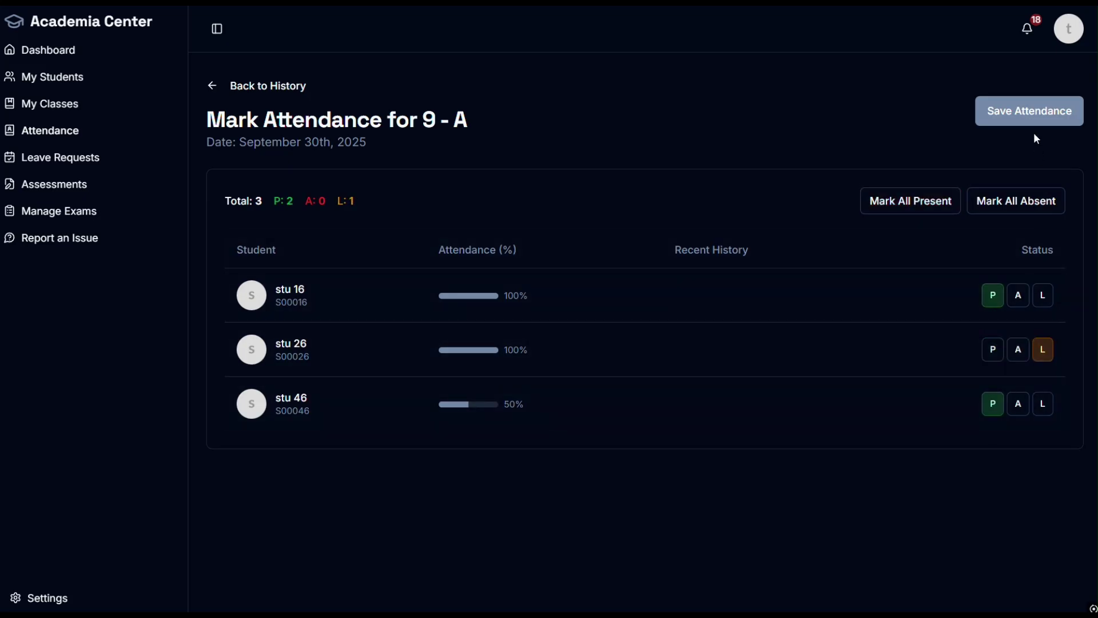
click(1032, 118)
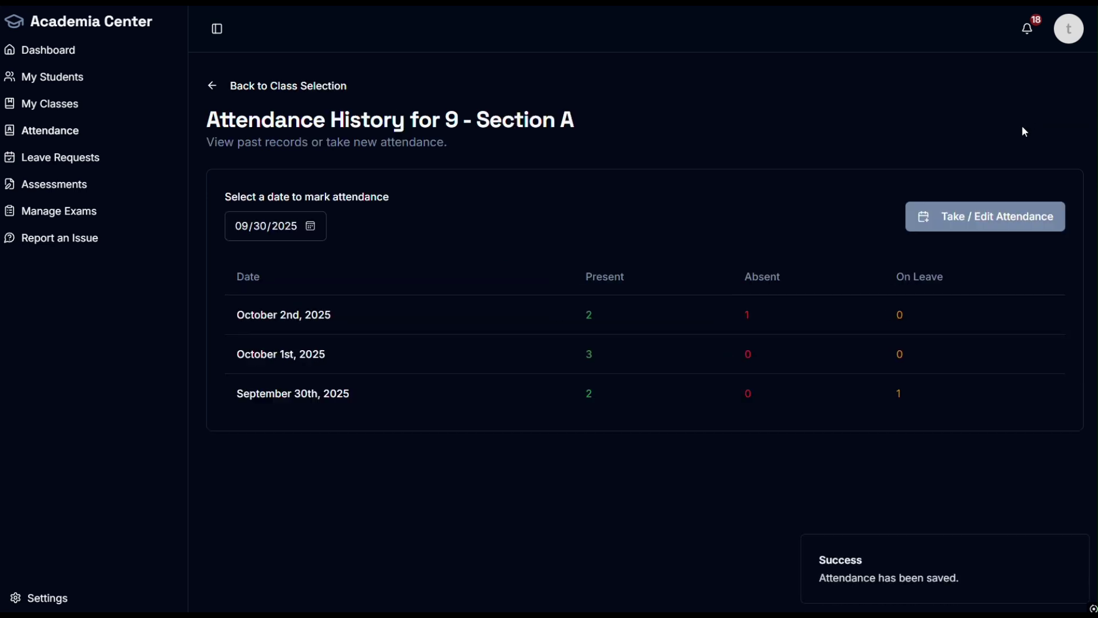
click(52, 191)
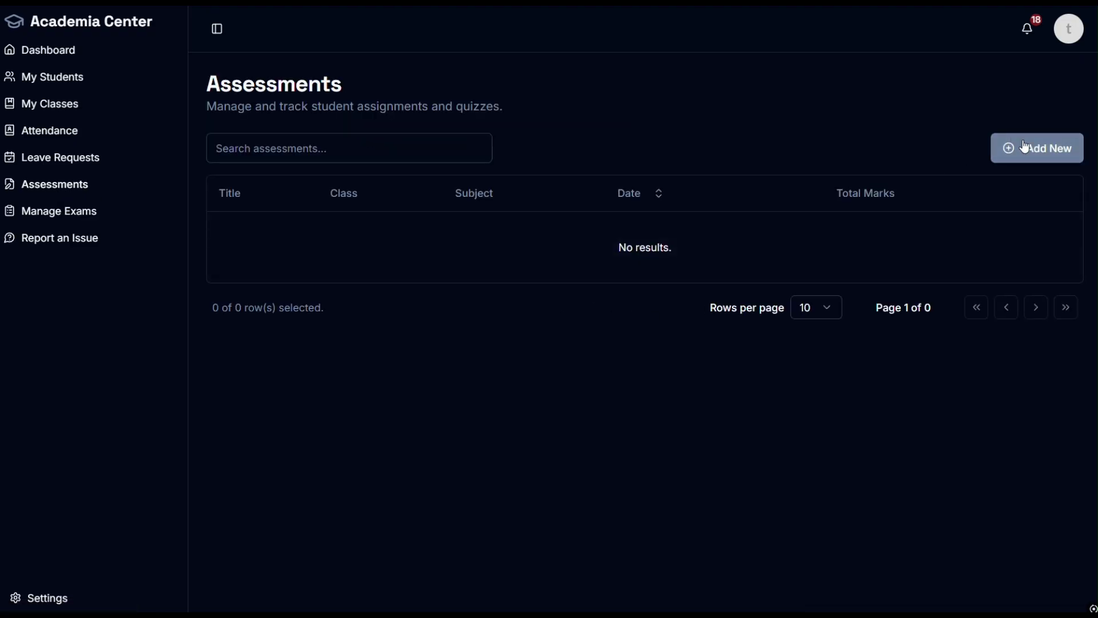
Step: Start a new assignment-type assessment, trying the quiz type and the title and description fields
click(1037, 148)
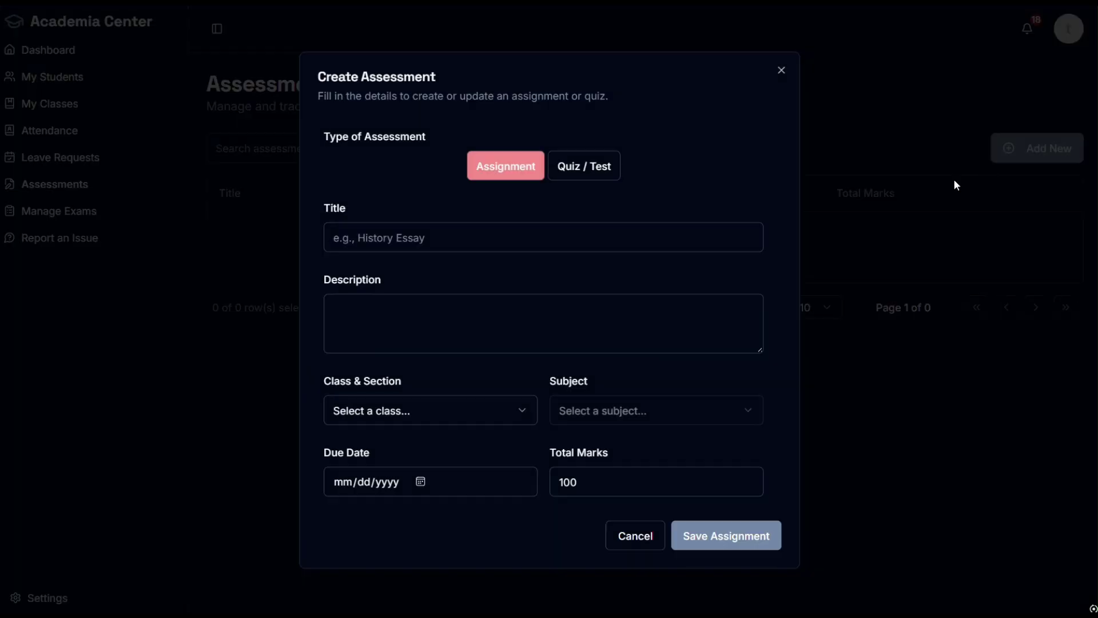
click(601, 167)
click(504, 165)
click(380, 245)
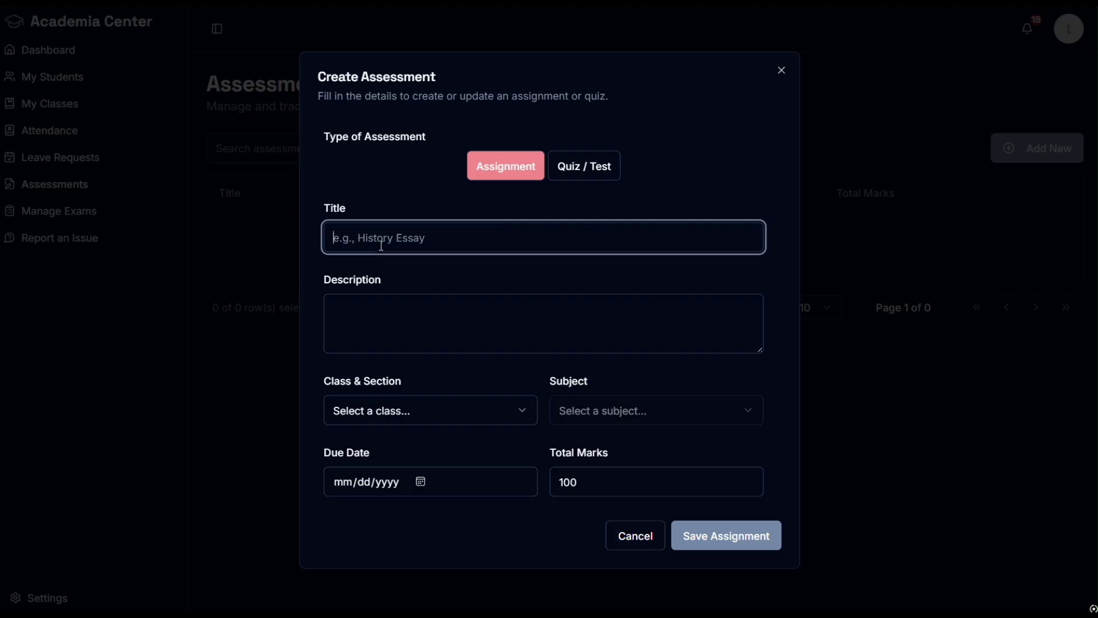
click(391, 299)
click(423, 413)
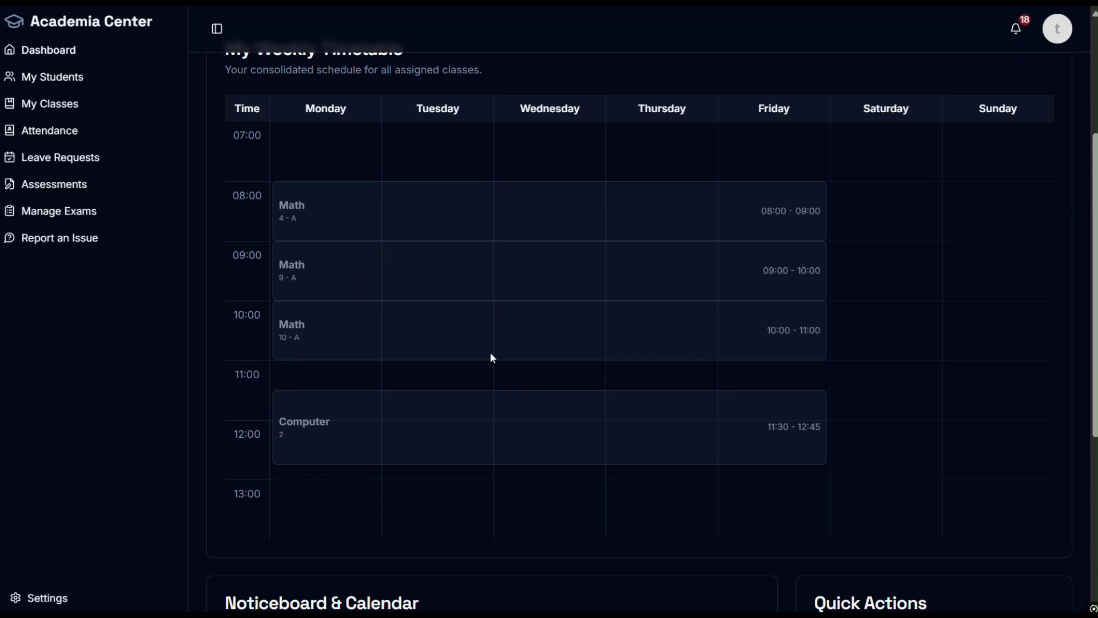
Step: Look up class 10 - A's Math entry in the timetable
triple_click(294, 337)
click(338, 336)
double_click(292, 324)
click(479, 334)
click(54, 184)
Step: Fill in class 10 - A, subject Math and due date October 7th 2025, then discard it
click(1037, 148)
click(439, 412)
click(414, 455)
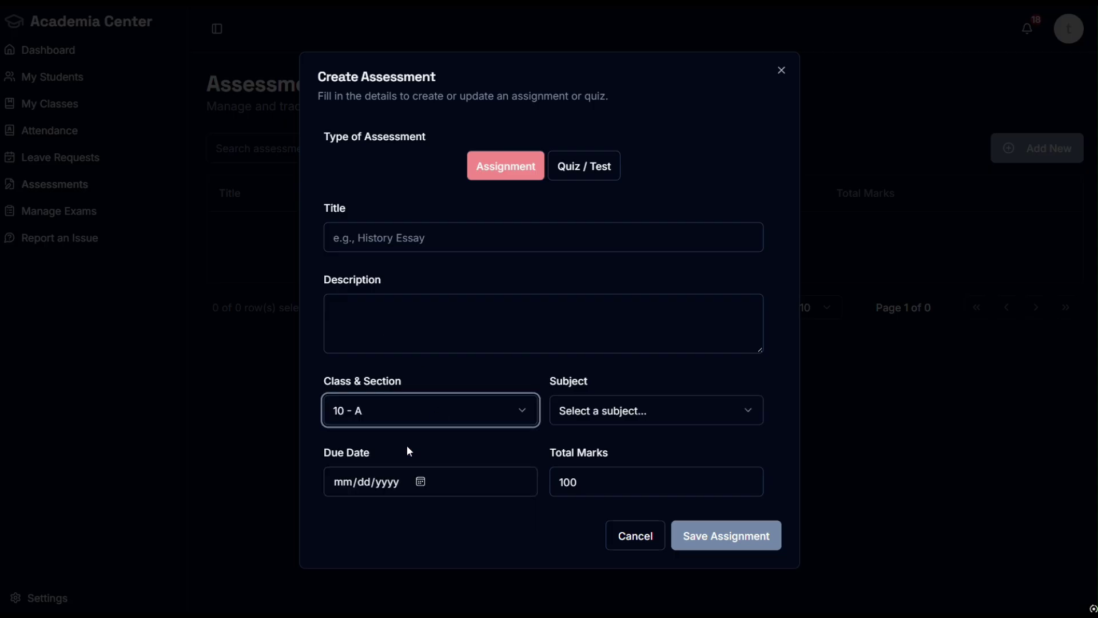
click(629, 416)
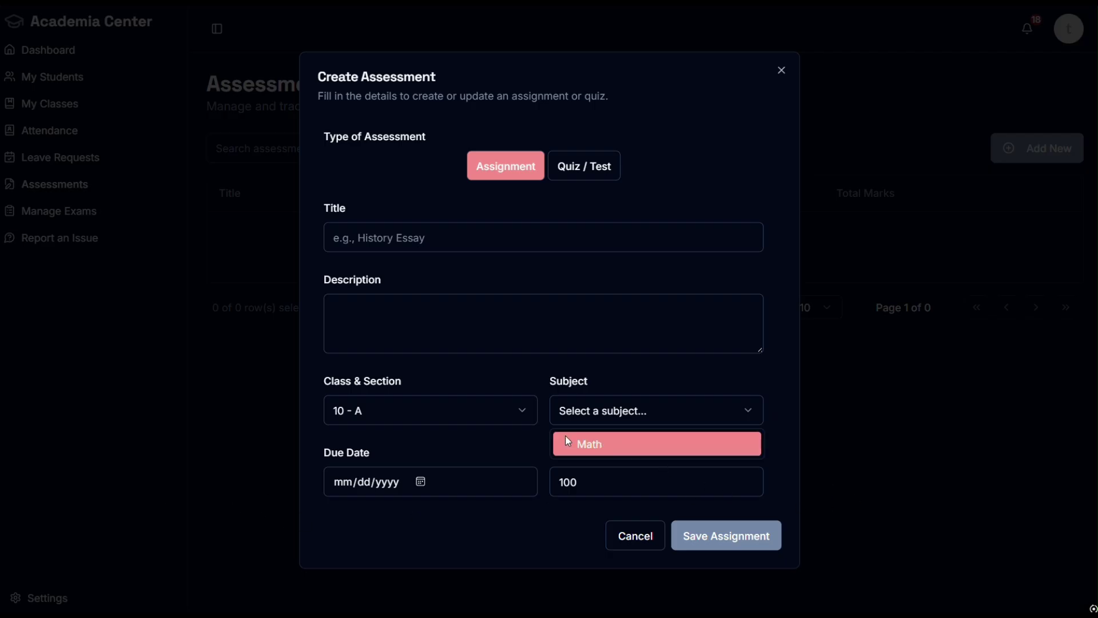
click(620, 443)
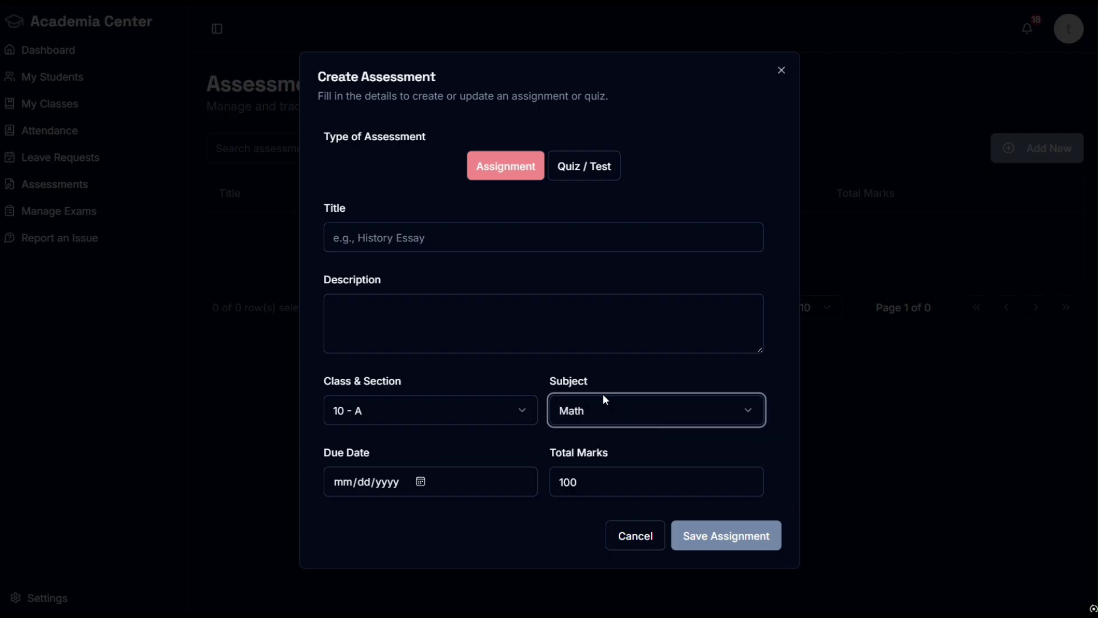
click(420, 483)
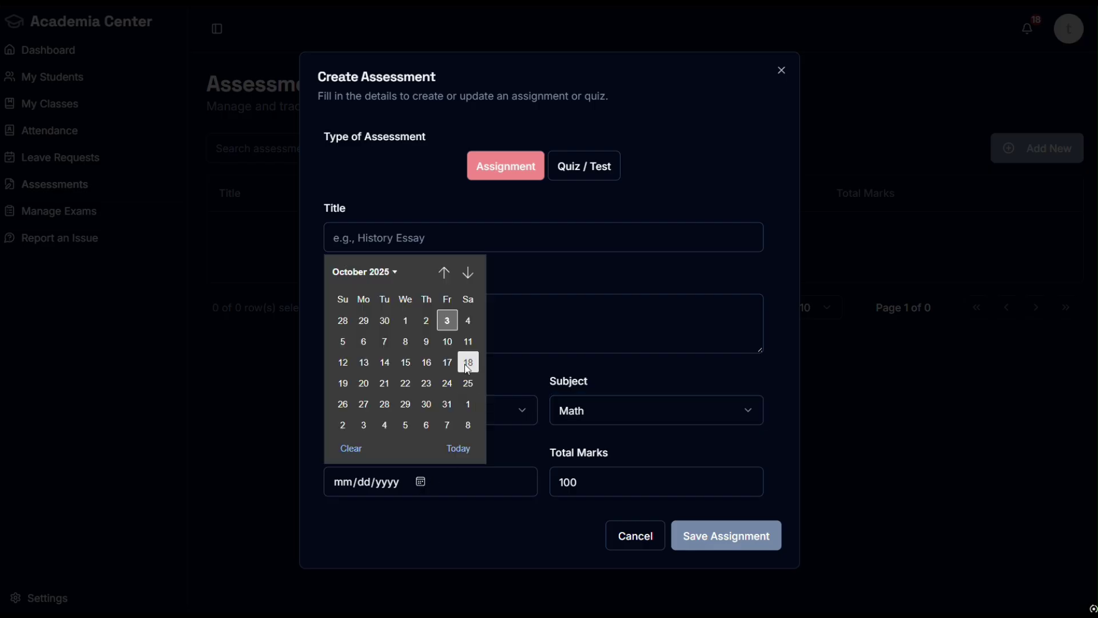
click(384, 343)
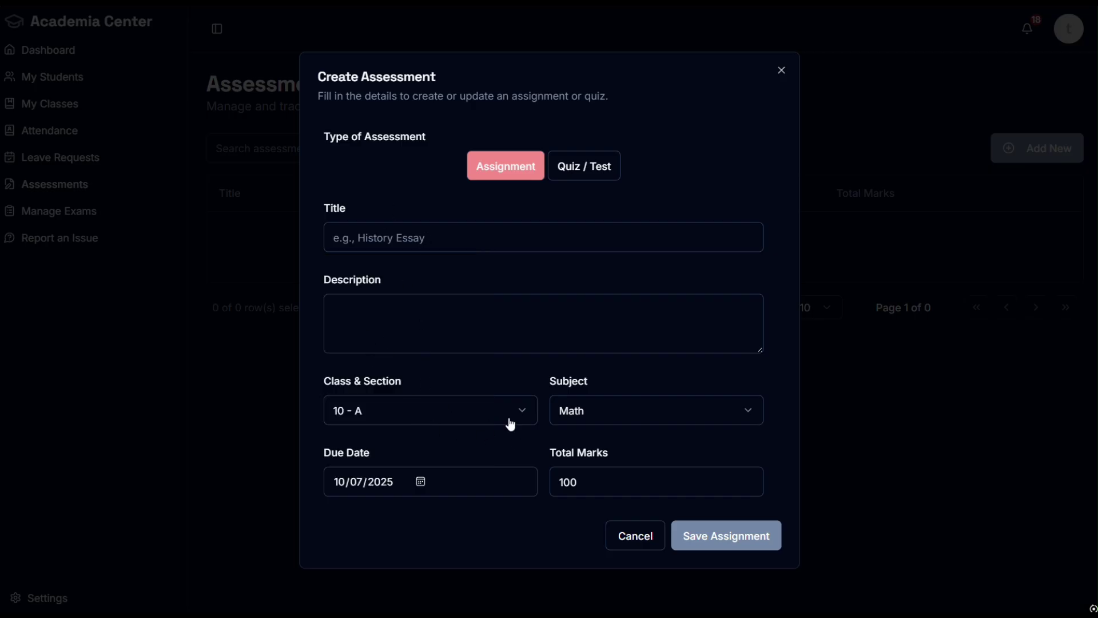
click(636, 537)
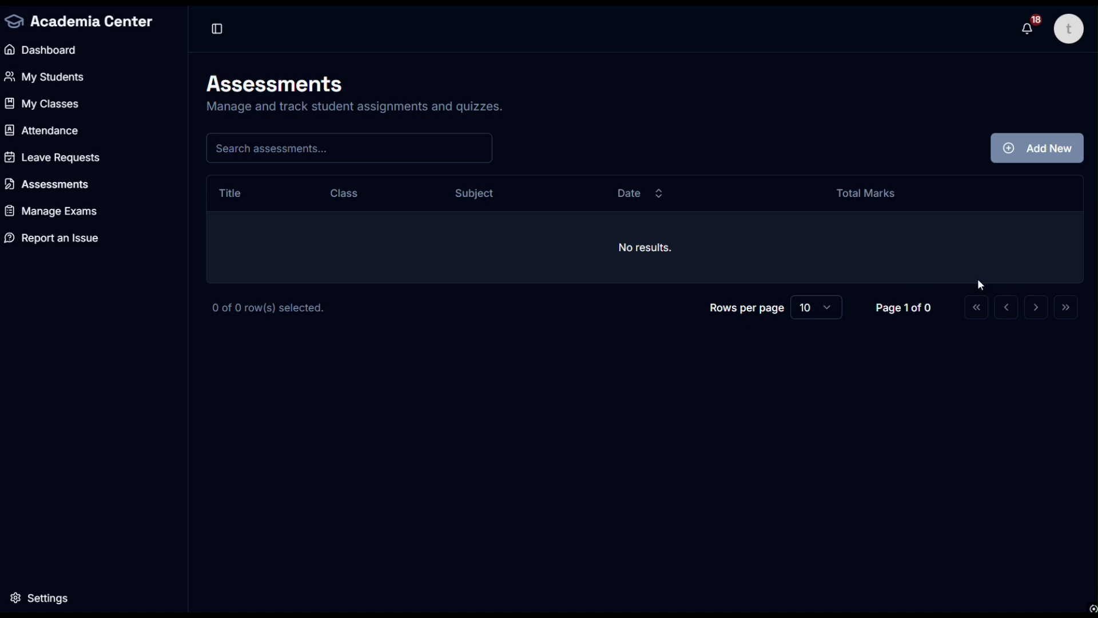
Step: Open Exam Management, check the Finals row's classes 9 - A and 9 - B, and open its actions
click(72, 222)
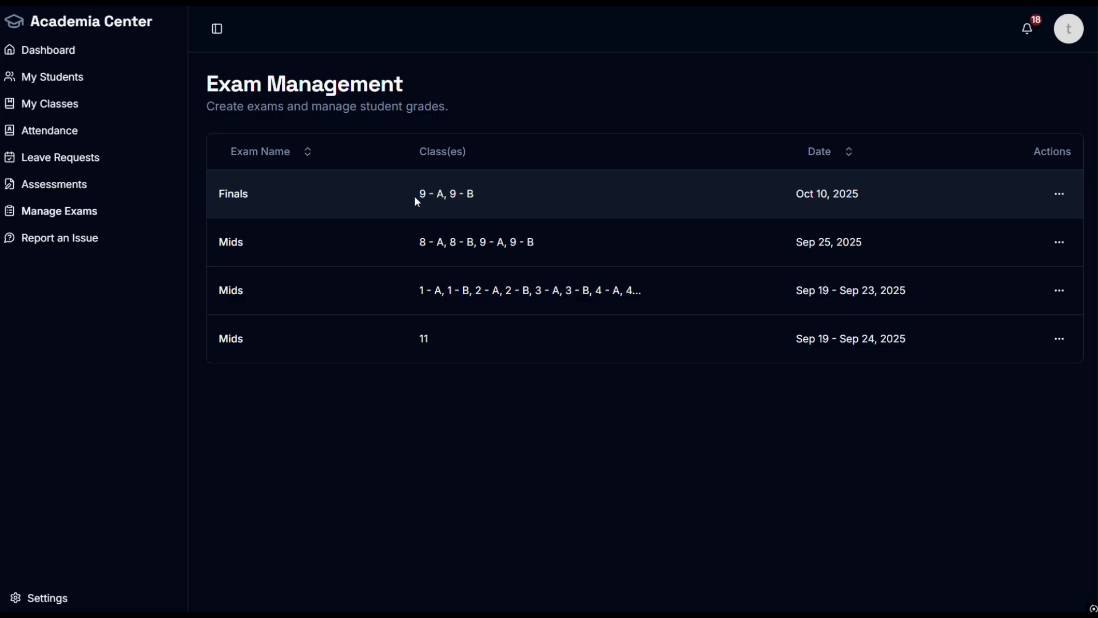
drag(417, 201, 443, 198)
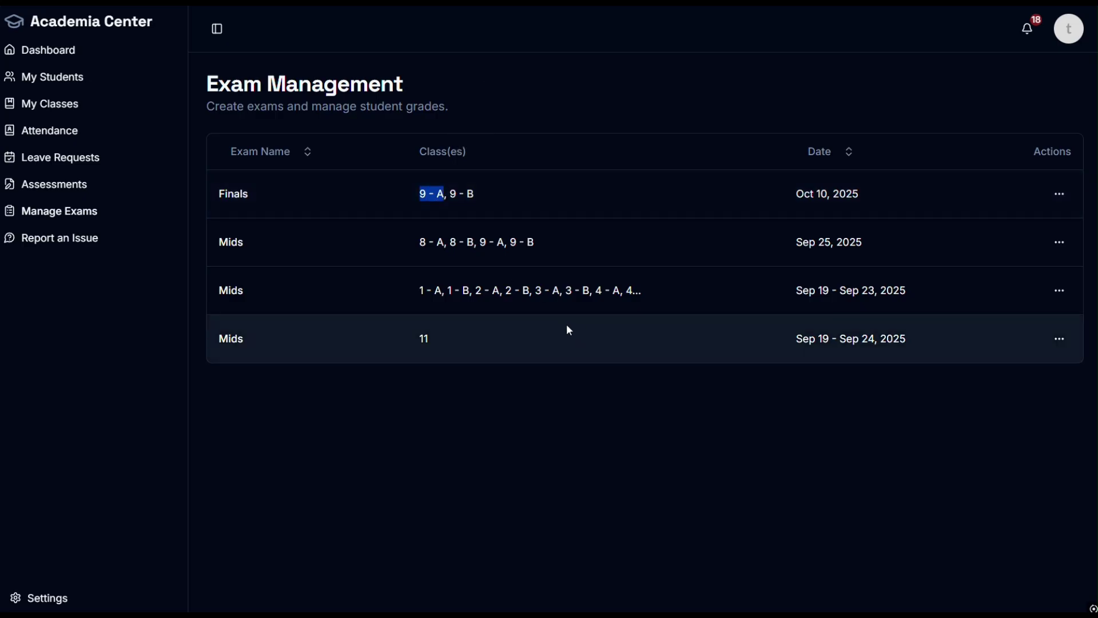
drag(476, 194, 453, 193)
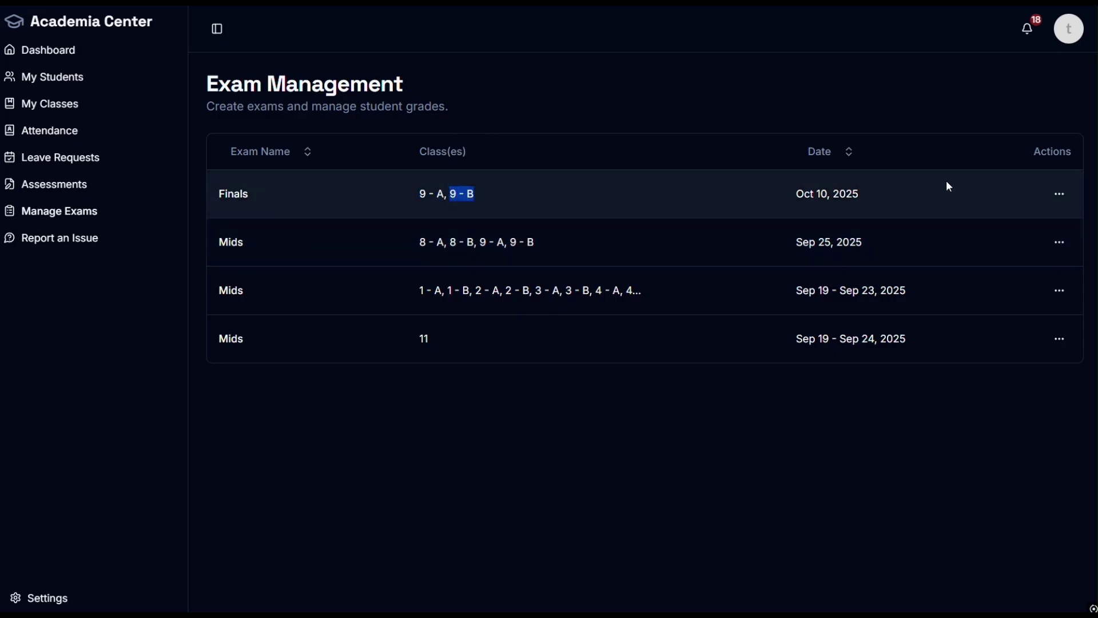
click(1058, 196)
Step: Open Finals grade entry for 9 - Section A and set the Math total to 30
click(1020, 247)
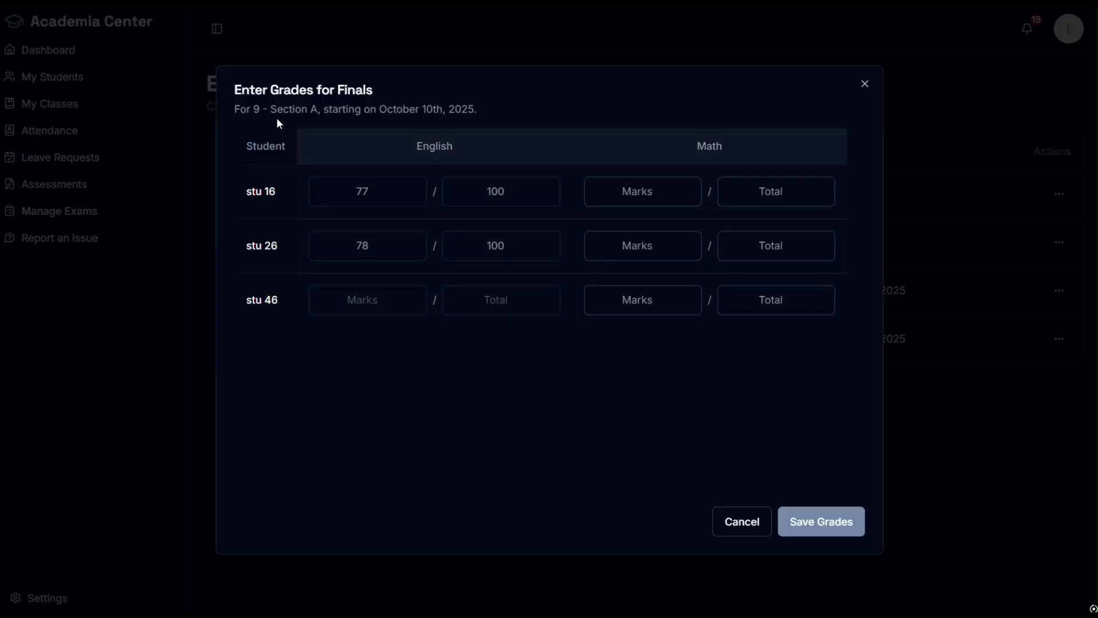
drag(733, 150, 696, 148)
click(779, 250)
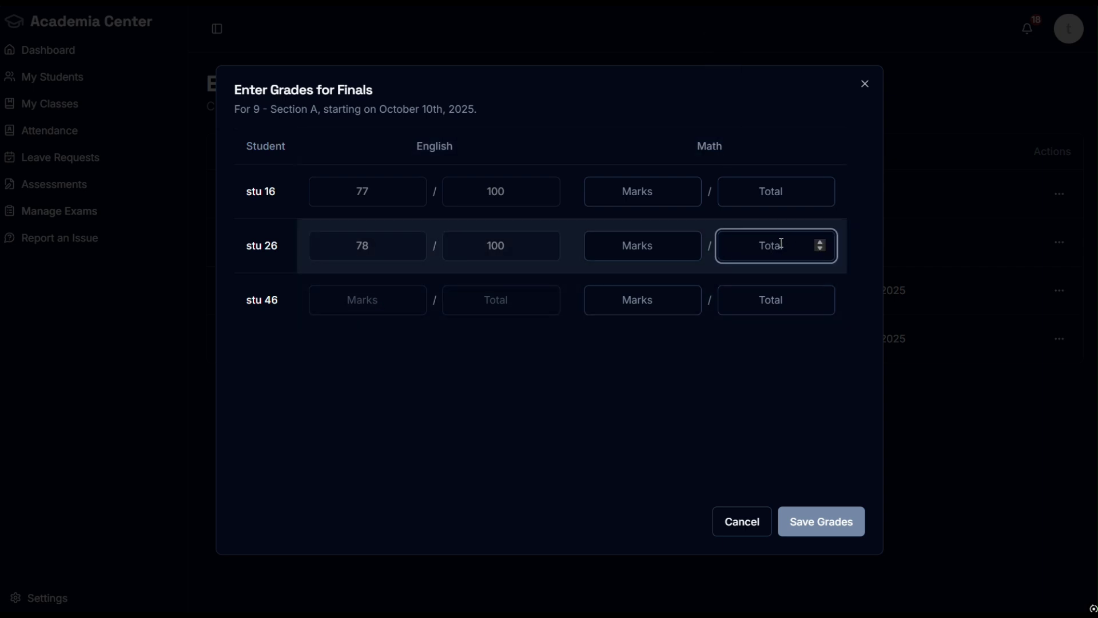
text(30)
Step: Enter Math marks 23 for stu 26, 13 for stu 16 and 19 for stu 46, then save
click(655, 245)
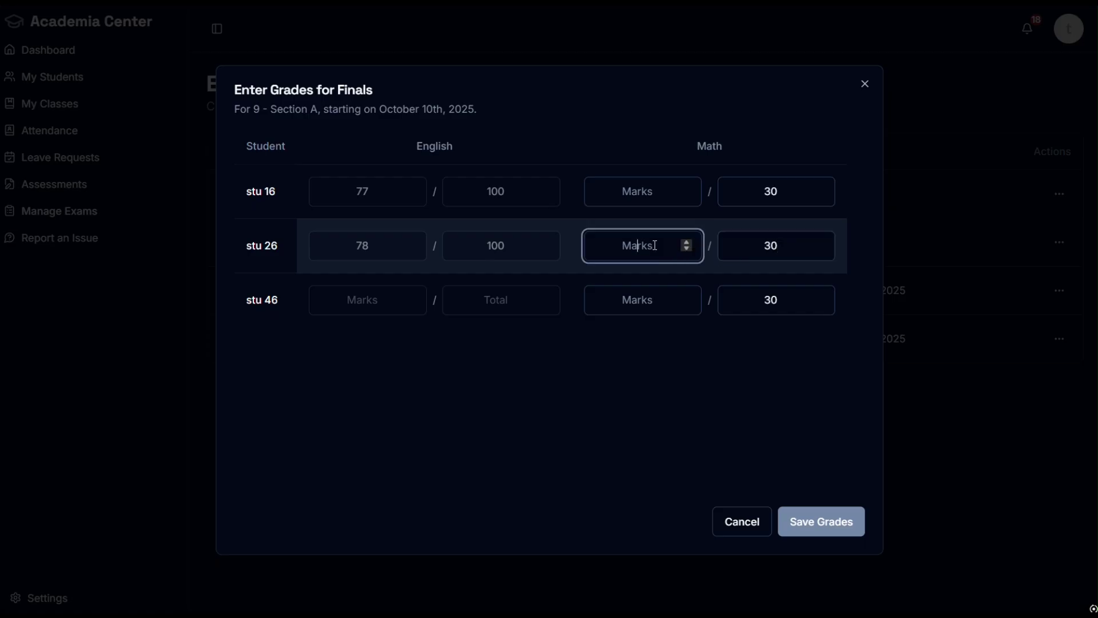
text(33)
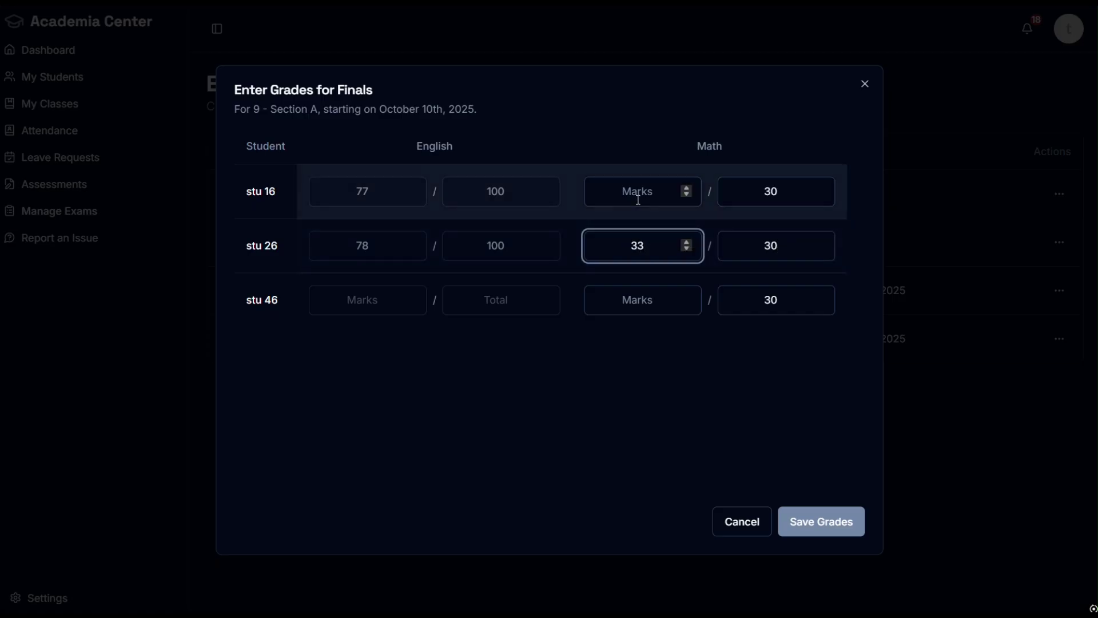
key(BackSpace)
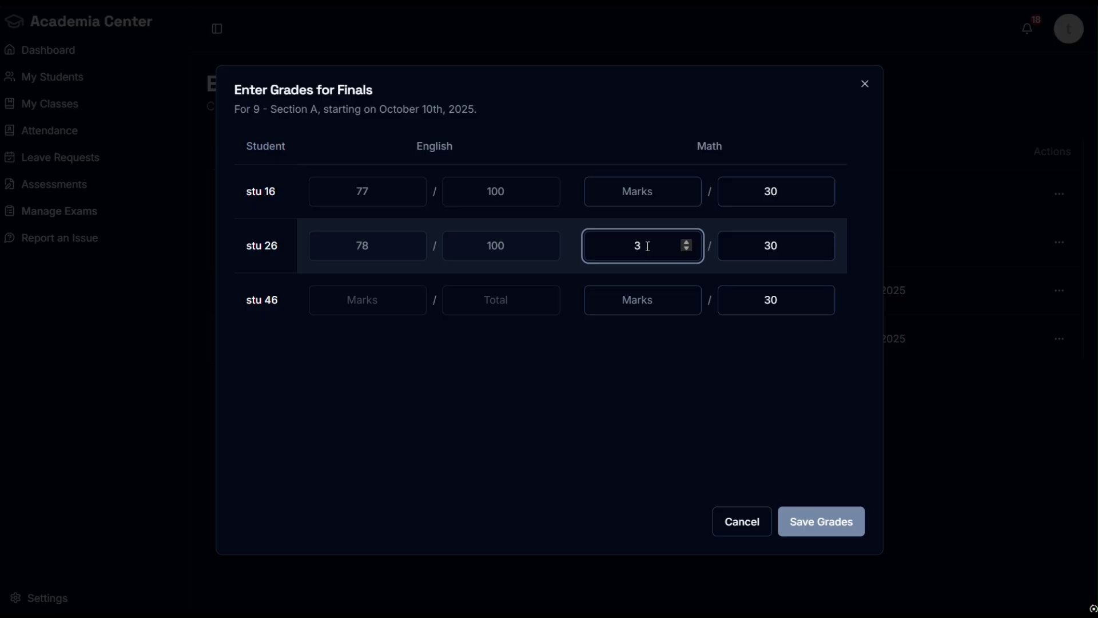
key(BackSpace)
text(23)
click(628, 191)
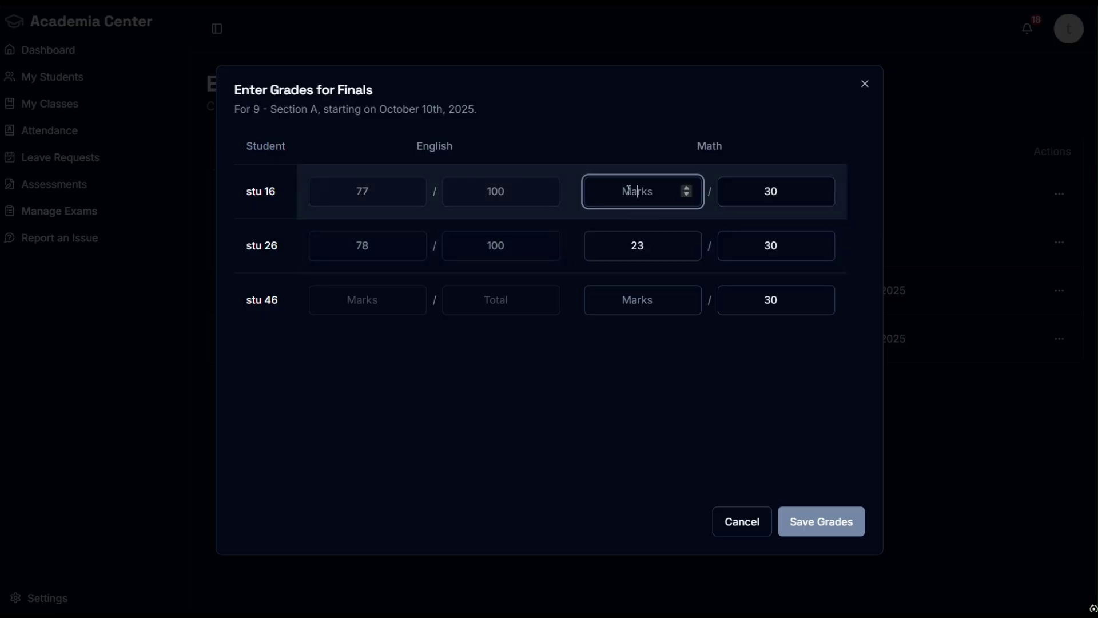
text(13)
click(629, 301)
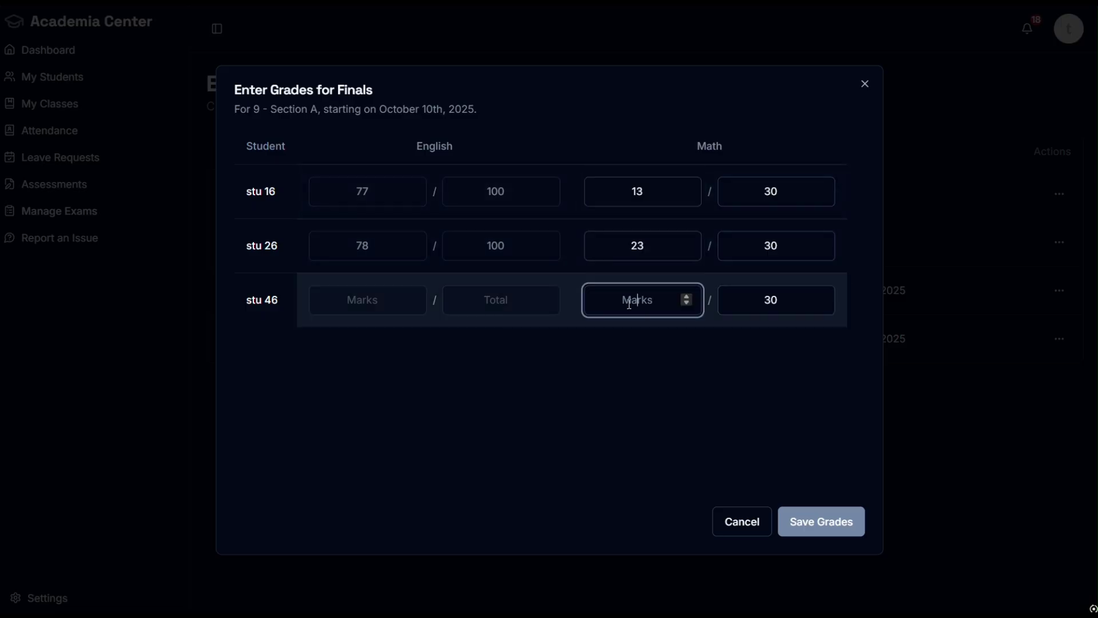
text(19)
click(819, 524)
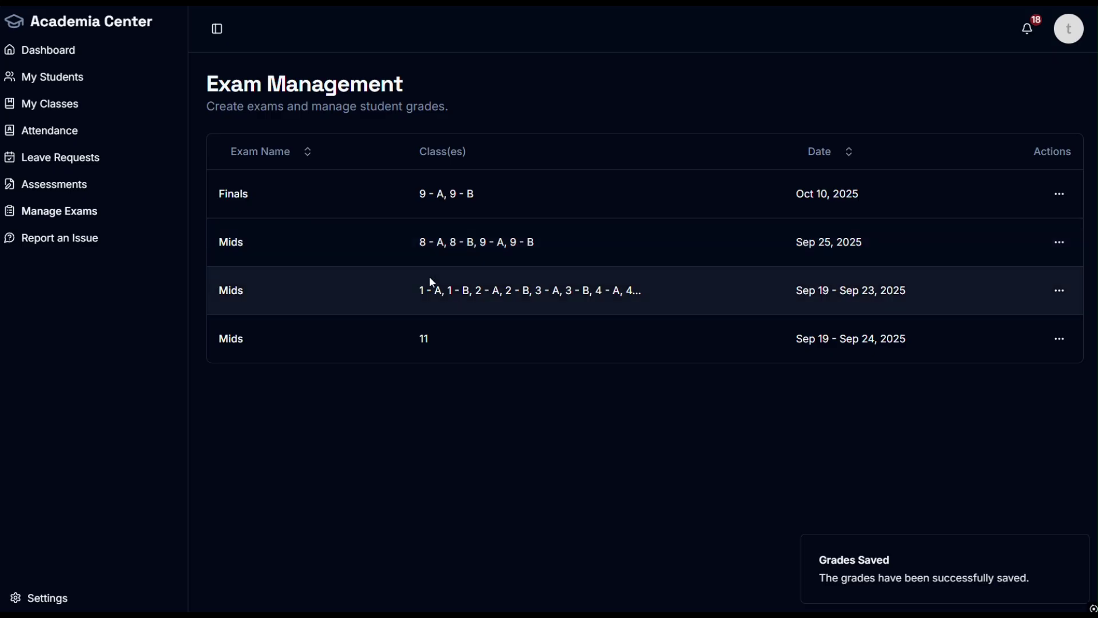
drag(435, 290, 641, 292)
click(617, 400)
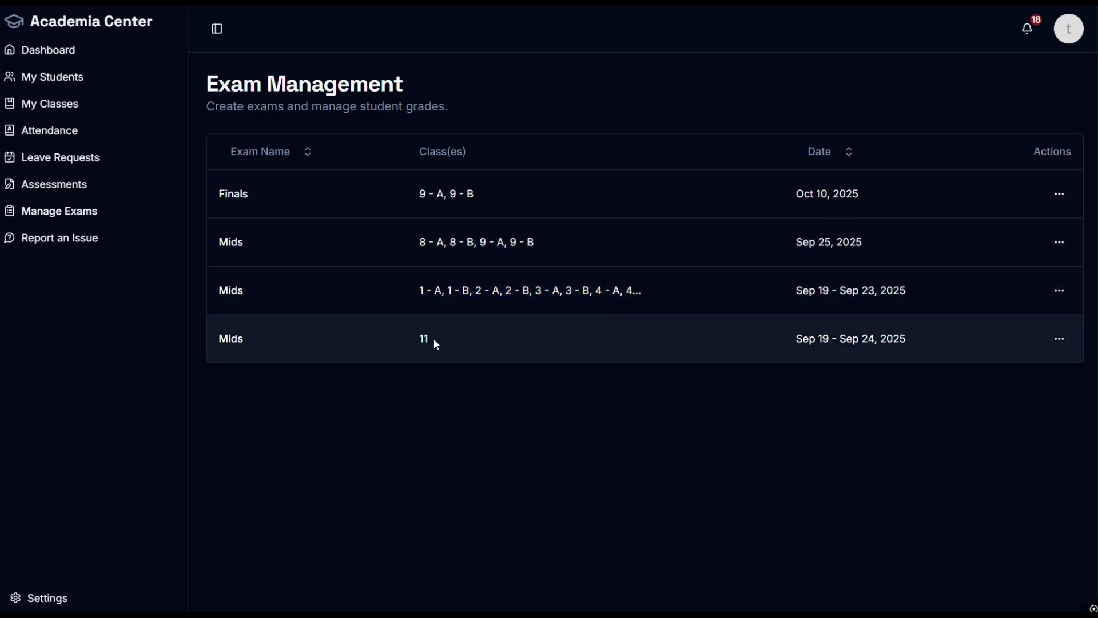
drag(432, 344, 412, 347)
click(485, 409)
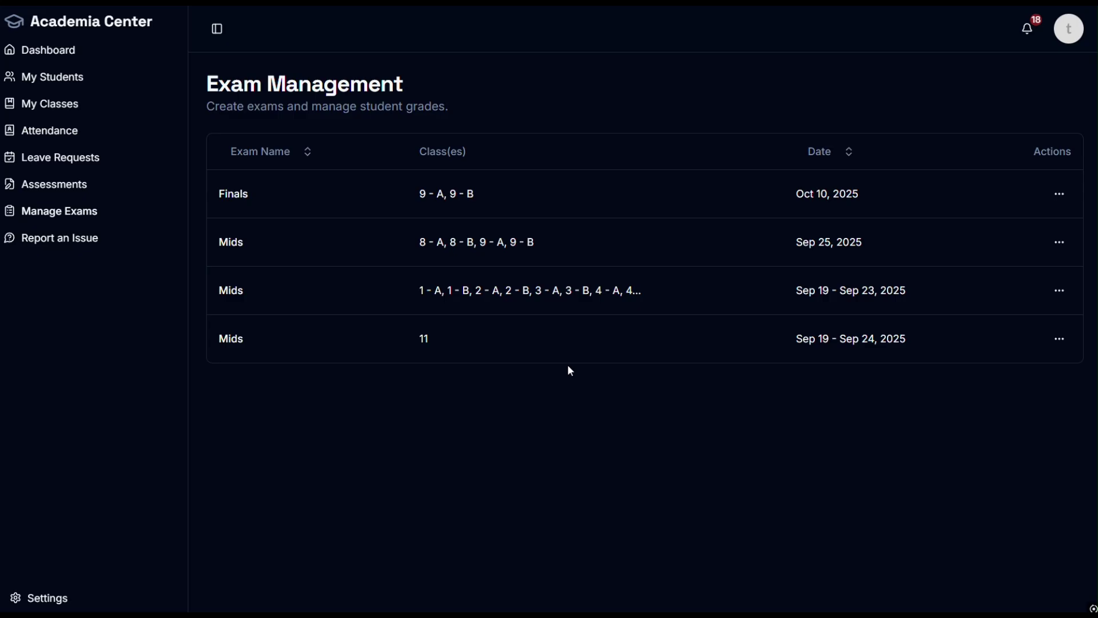
drag(441, 350, 410, 345)
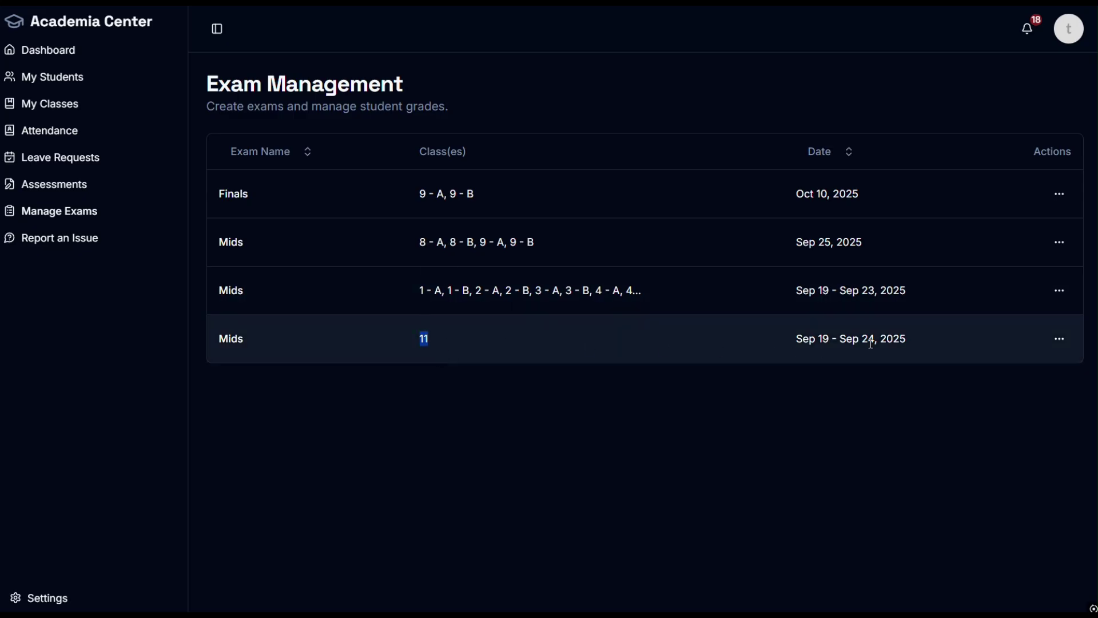
drag(911, 340, 796, 341)
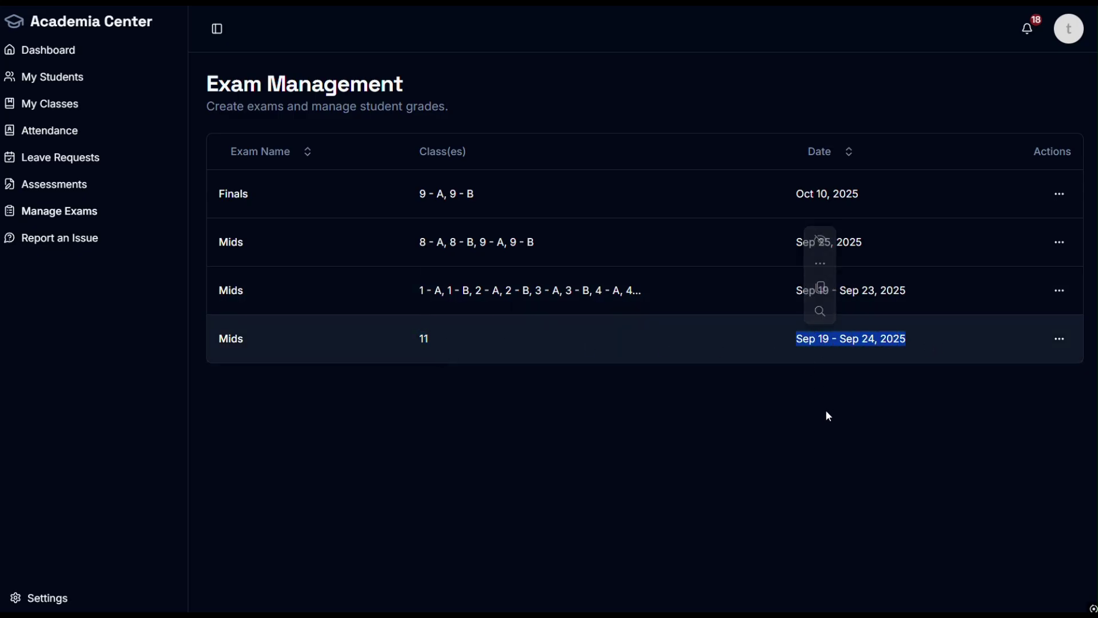
click(709, 453)
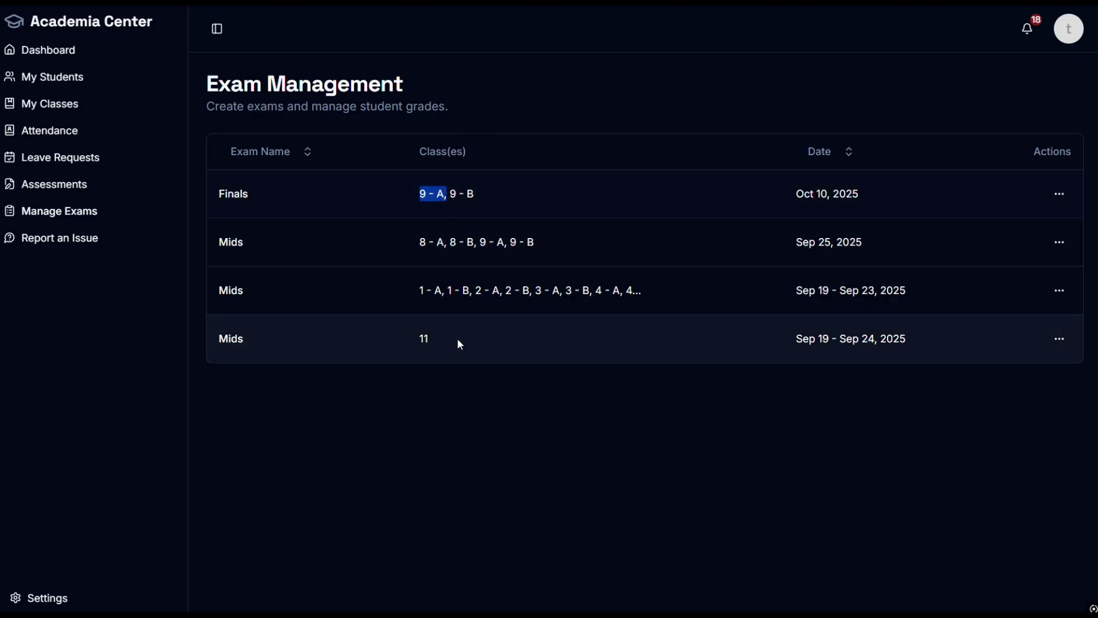
drag(458, 338, 418, 345)
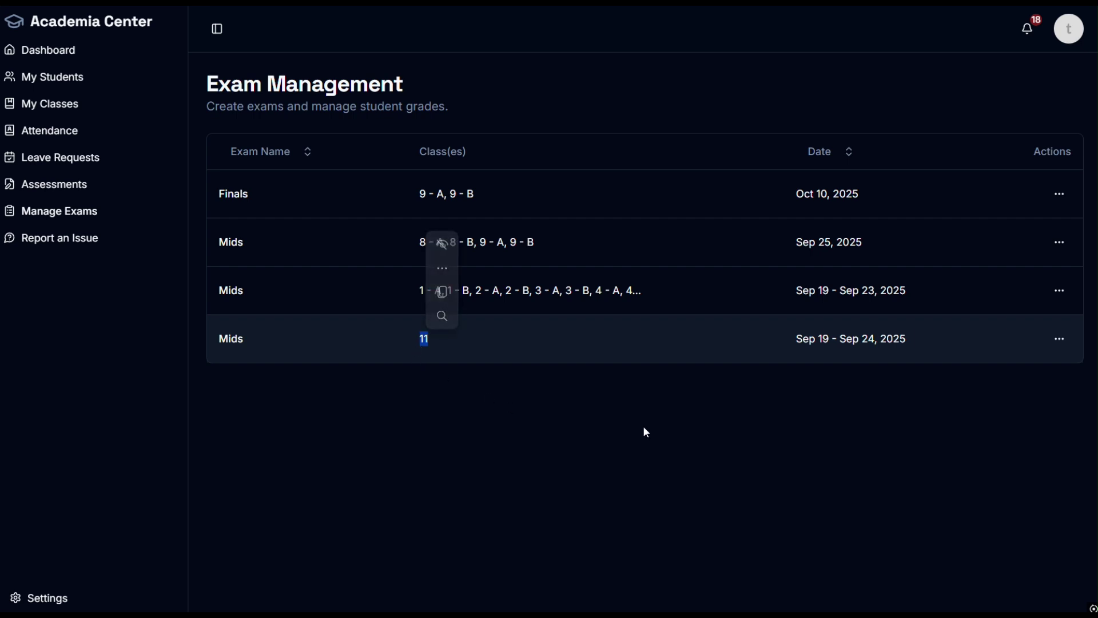
click(736, 453)
click(1059, 339)
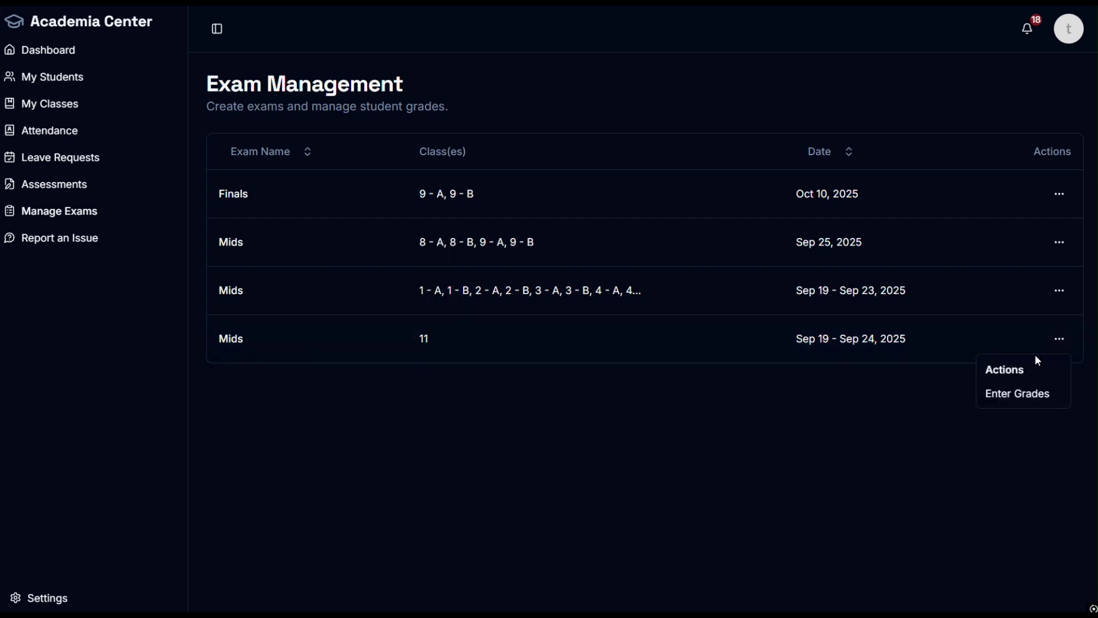
click(1009, 391)
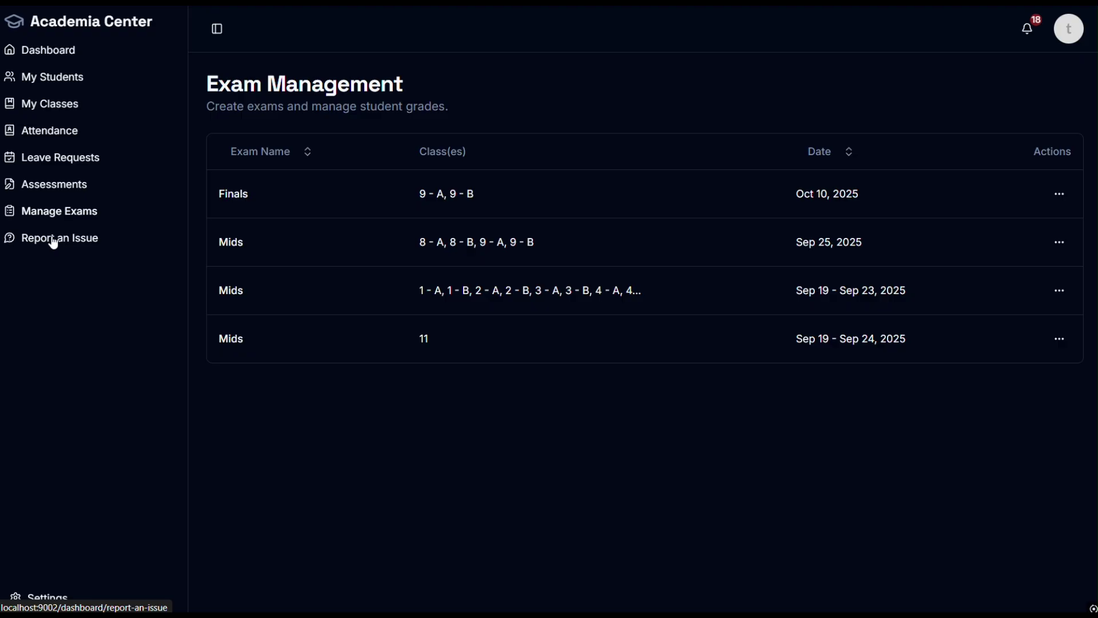
Step: Glance at the bug and feature request forms, then open the student's My Leaves page
click(80, 247)
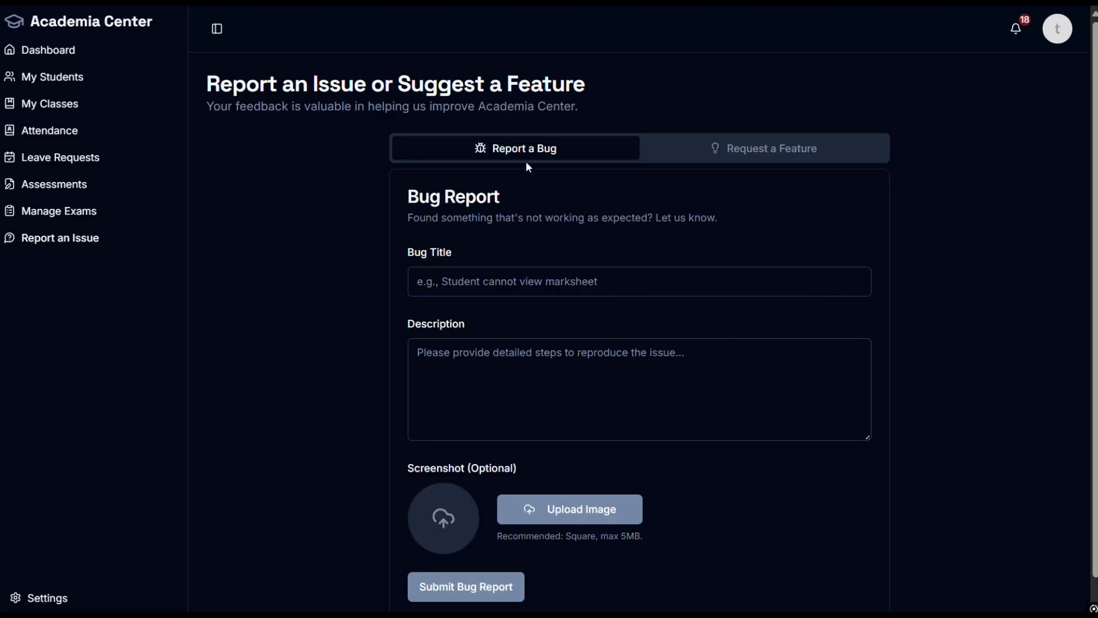
click(824, 159)
click(544, 148)
key(ctrl+super+Right)
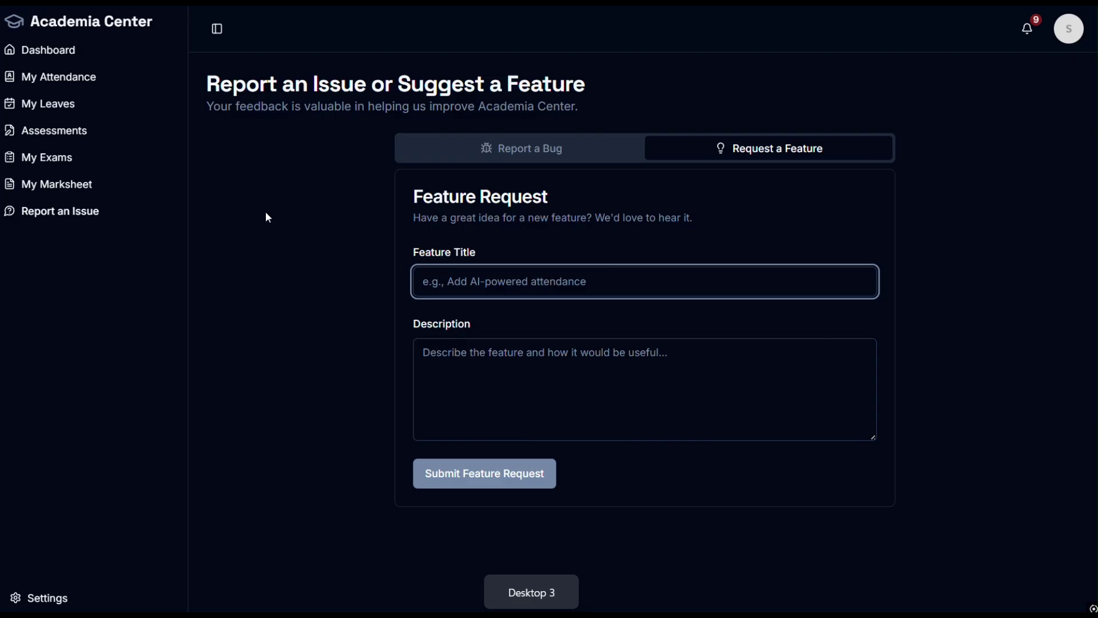
click(54, 104)
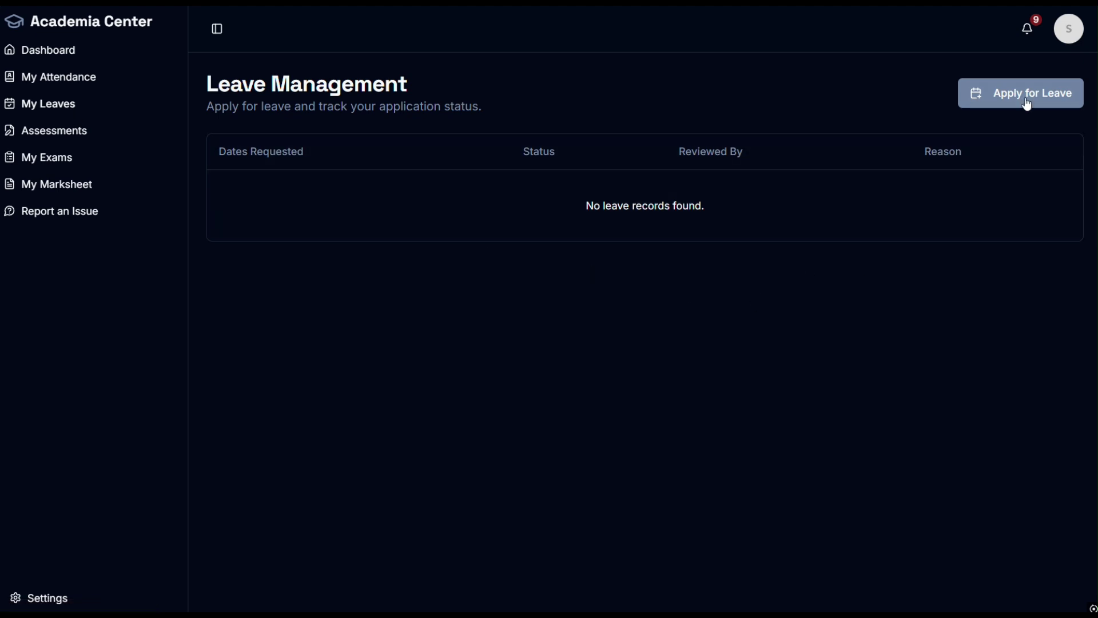
Step: Start a leave application covering October 3 to 5
click(1023, 95)
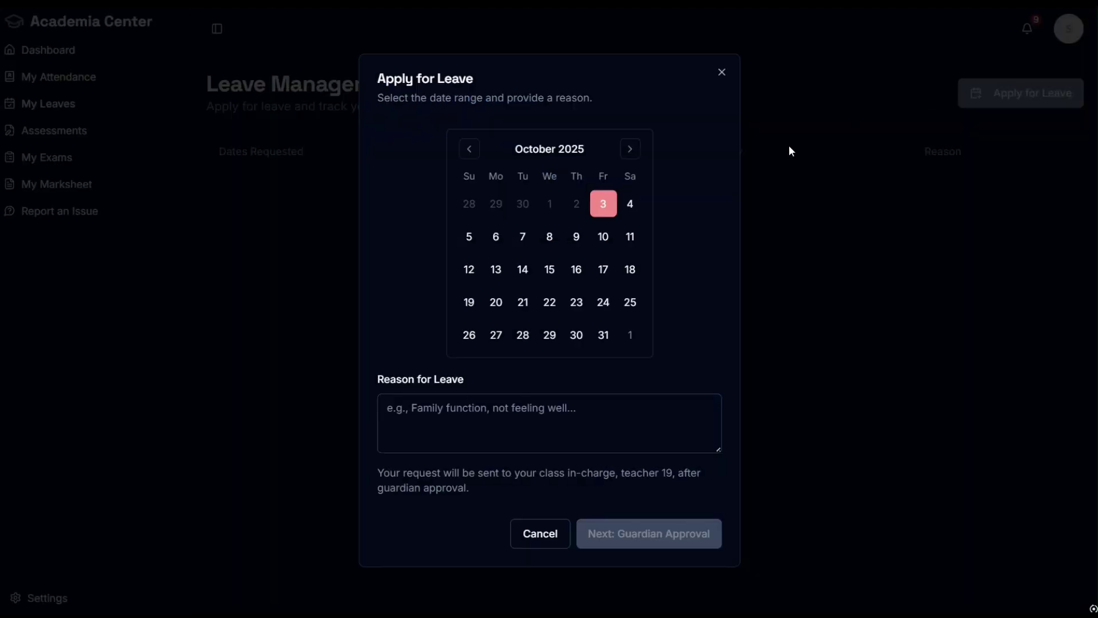
click(604, 211)
click(629, 206)
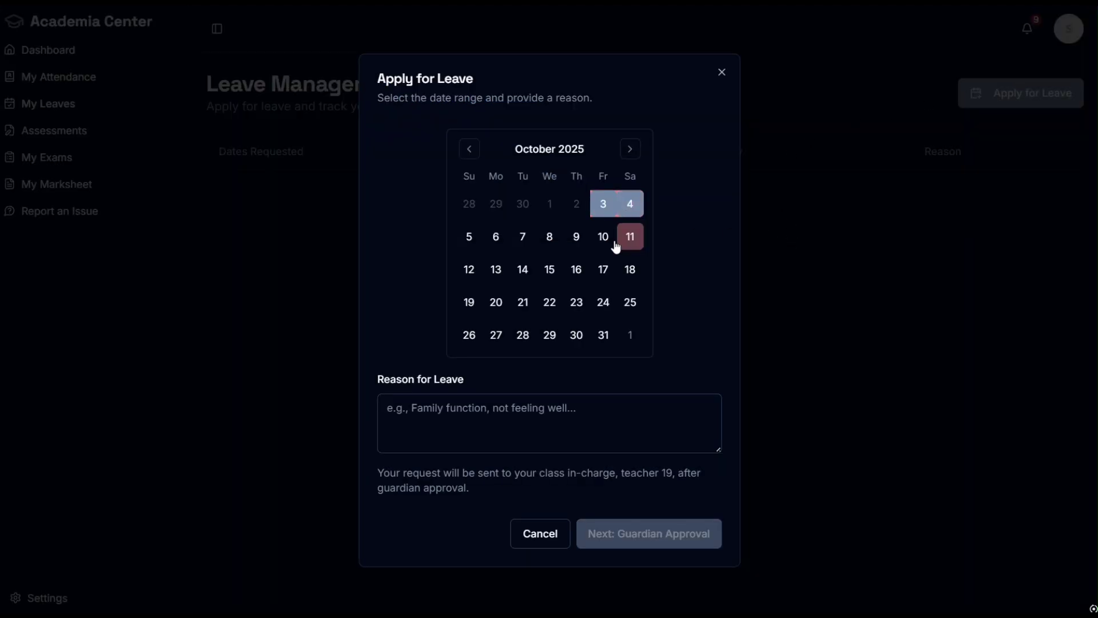
click(470, 237)
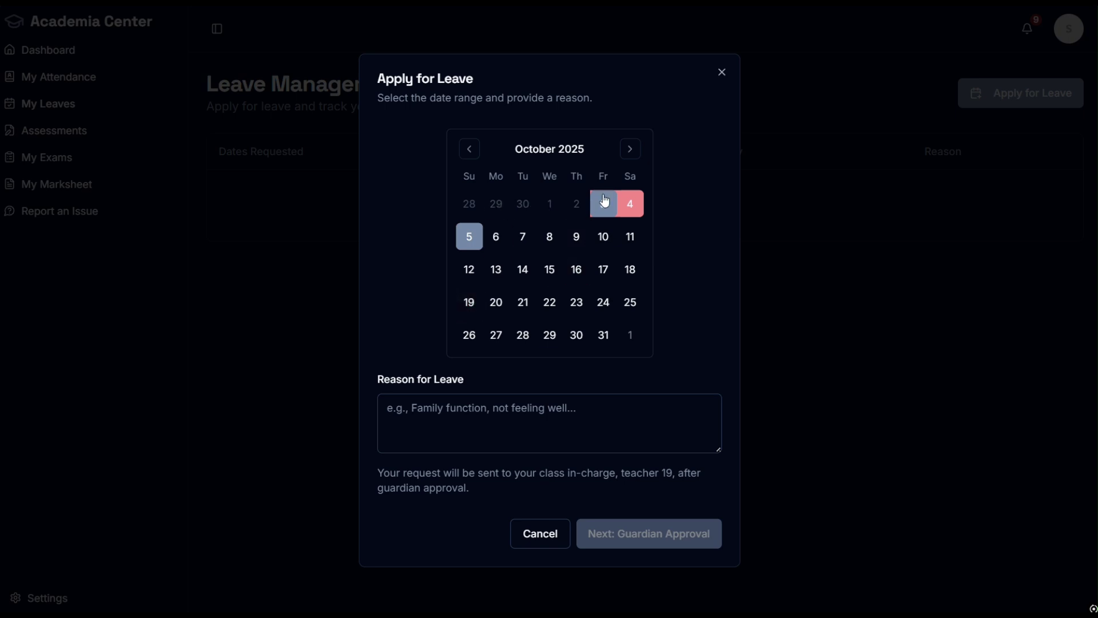
Step: Give the reason 'test leave for 3 to 5' and continue to guardian approval
click(495, 411)
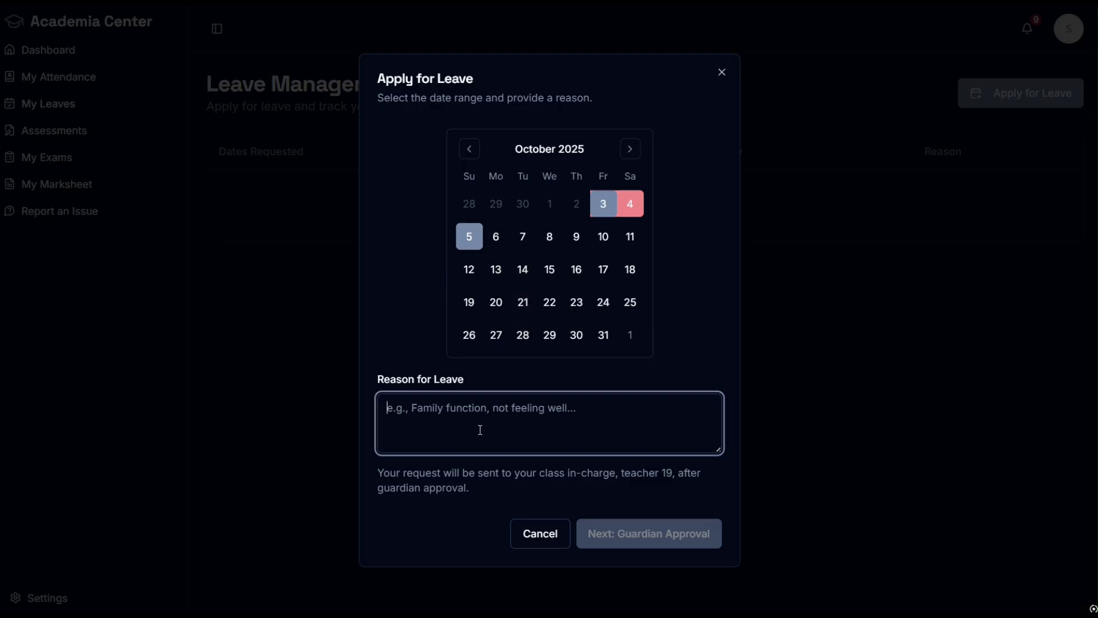
text(test )
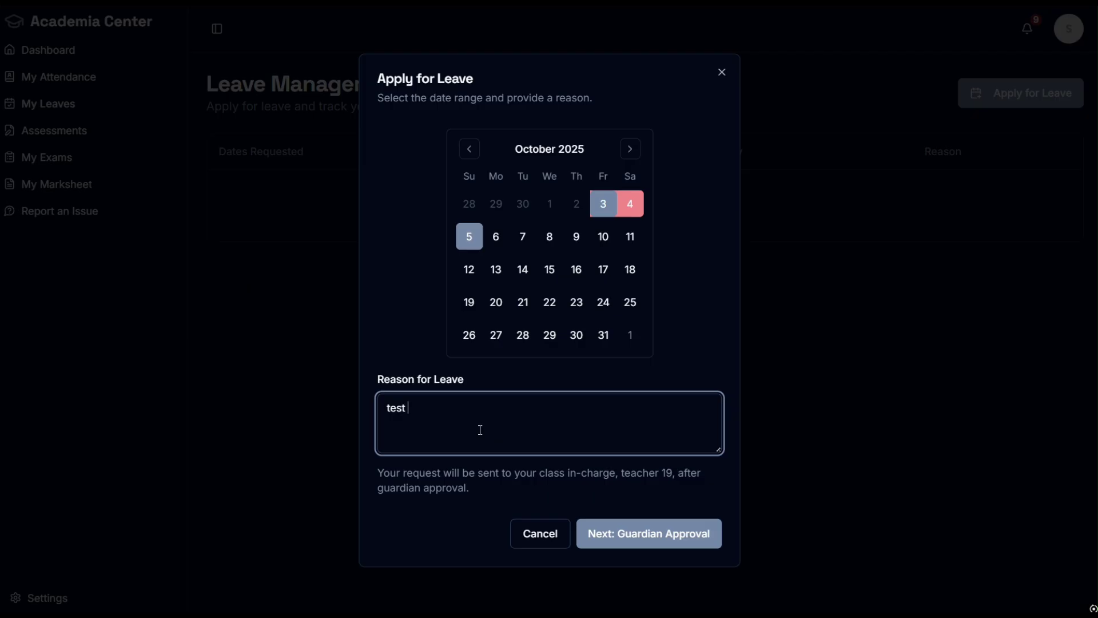
text(leave for 3 to 5)
drag(620, 473, 674, 473)
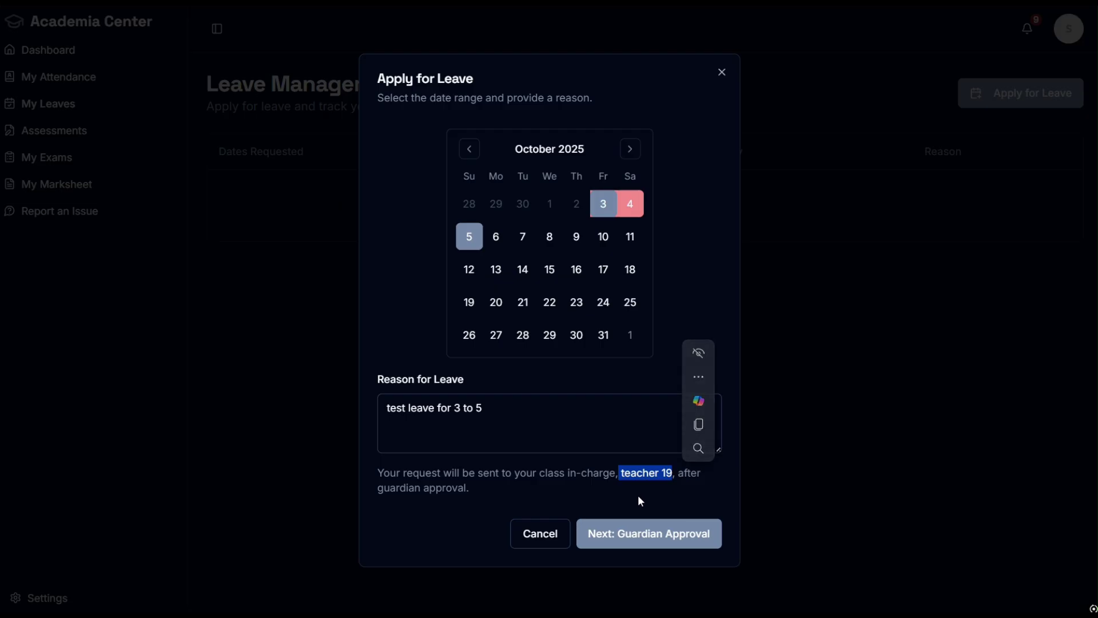
drag(469, 487, 452, 487)
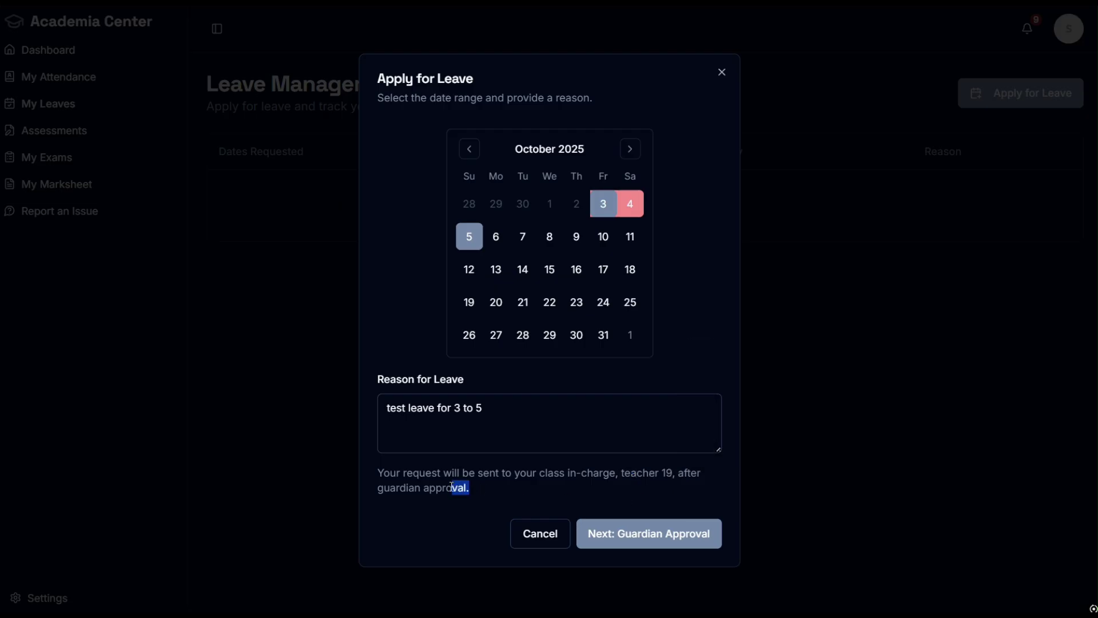
click(631, 540)
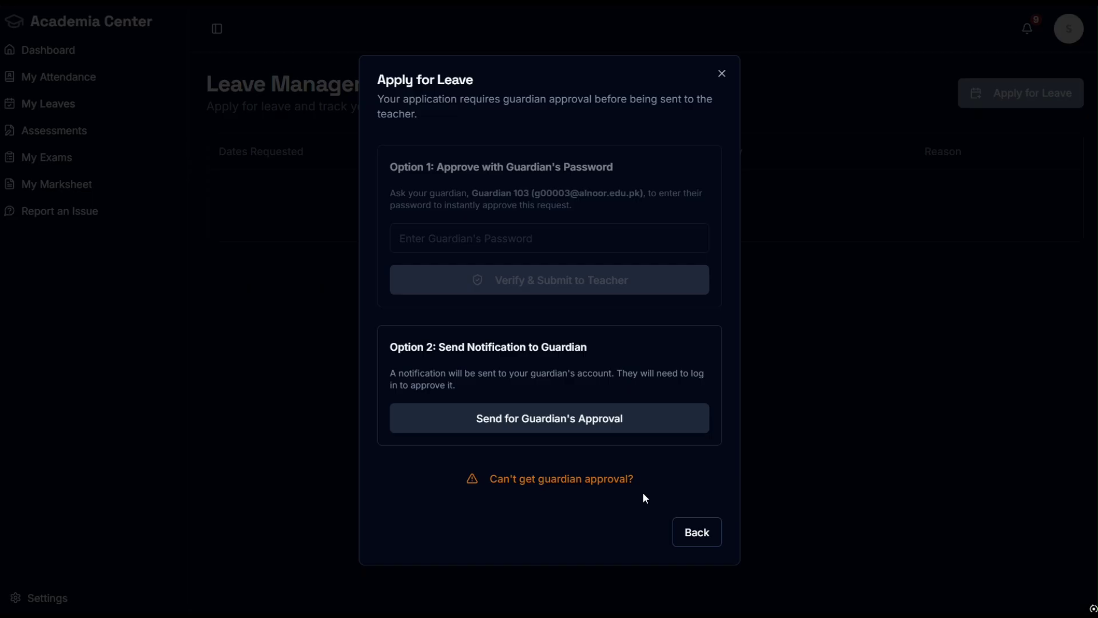
Step: Send the October leave request for the guardian's approval
mouse_move(572, 274)
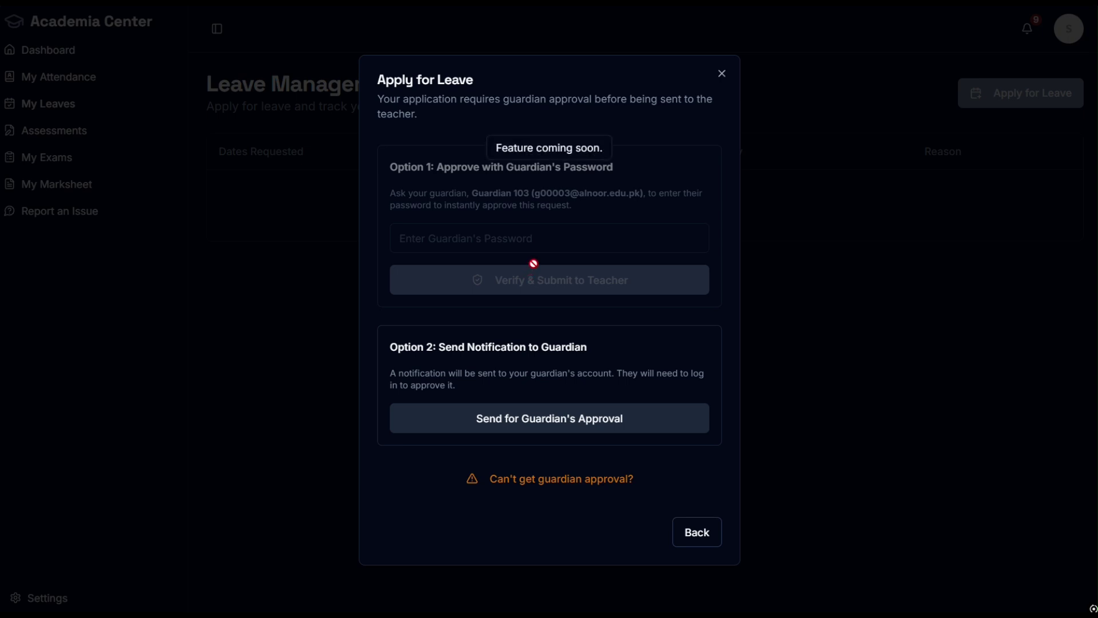
click(526, 422)
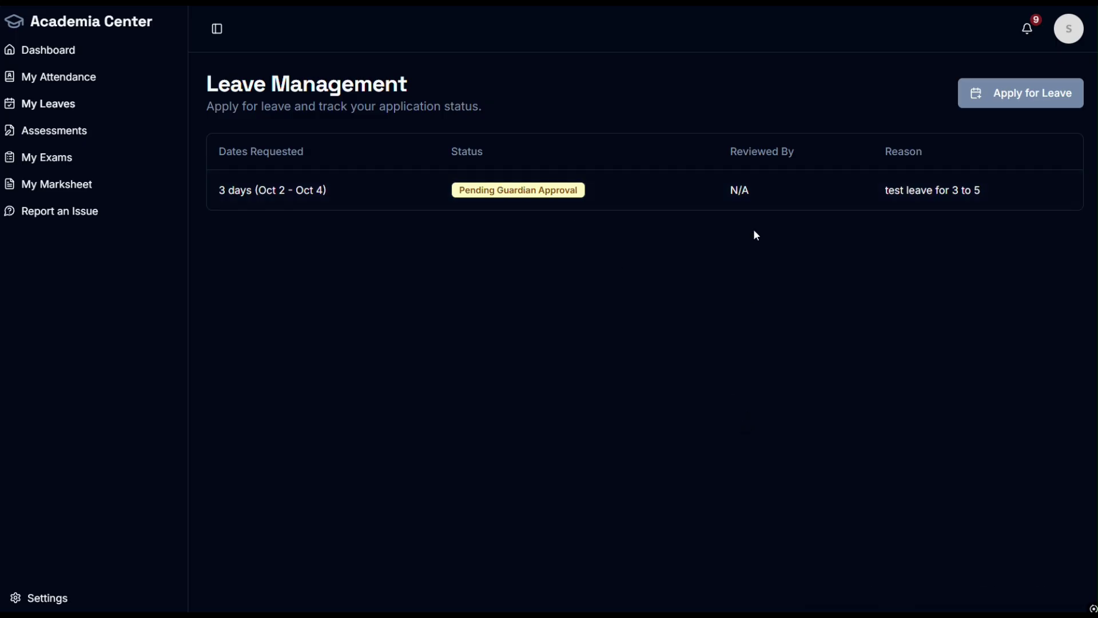
Step: Check the leave row's N/A reviewer and reason, then switch to the guardian's desktop
drag(761, 192, 723, 190)
click(811, 342)
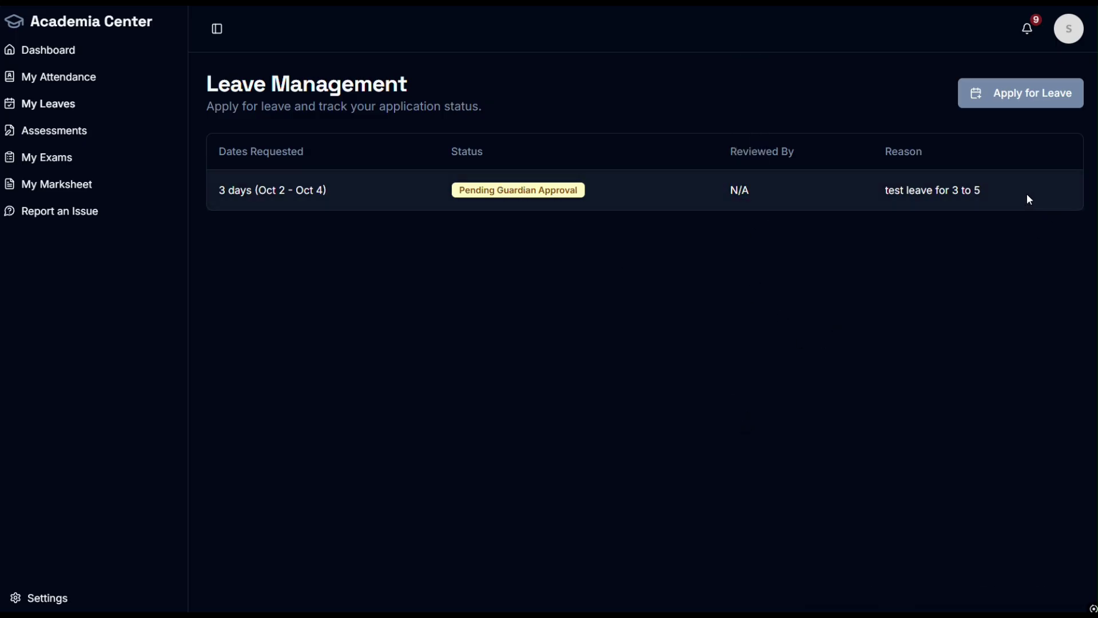
drag(1029, 199, 884, 198)
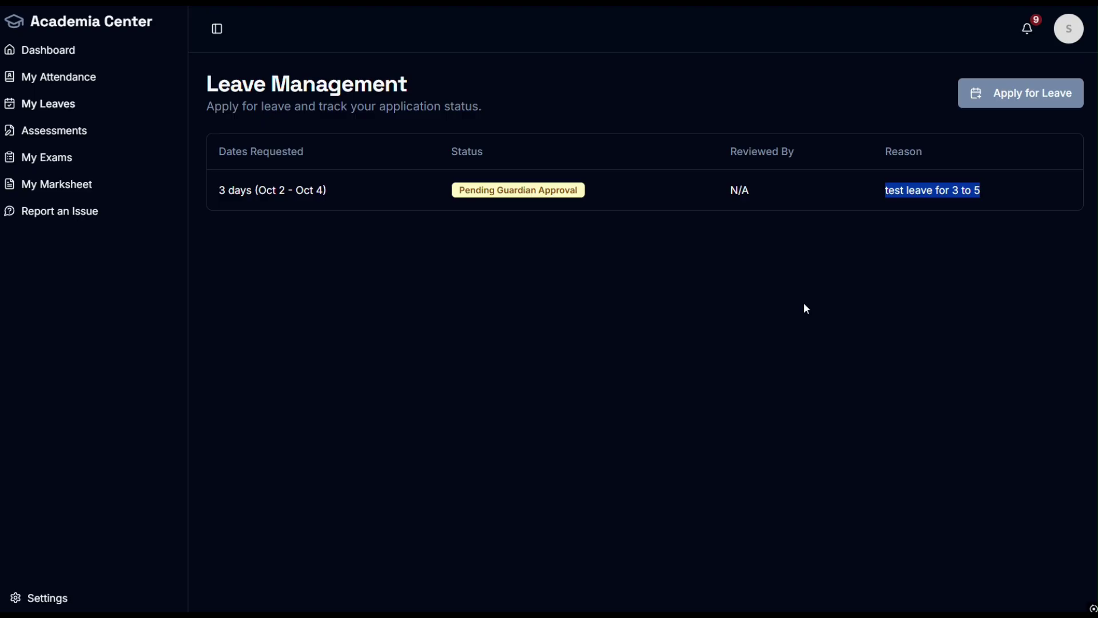
key(ctrl+super+Right)
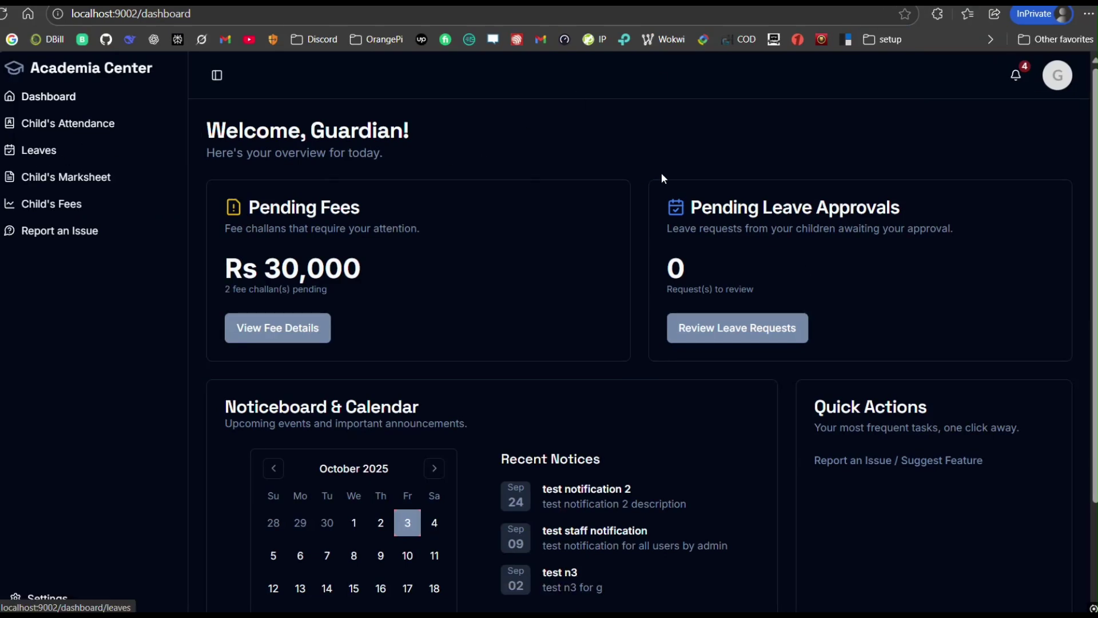
Step: Reload the guardian dashboard and read the pending leave notification naming stu 16
key(F5)
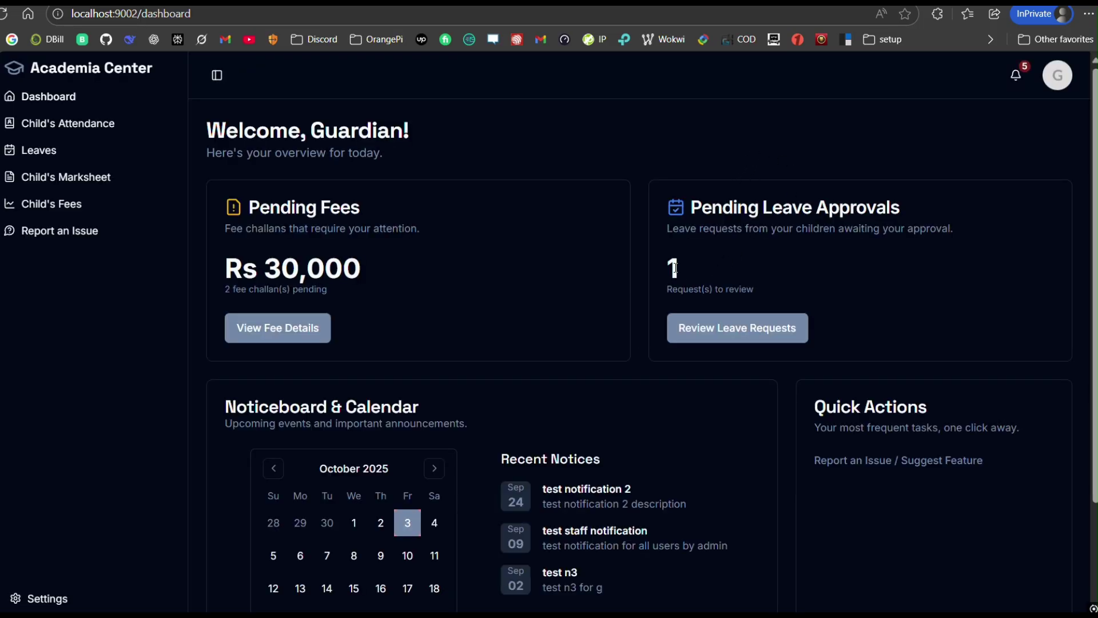
double_click(671, 268)
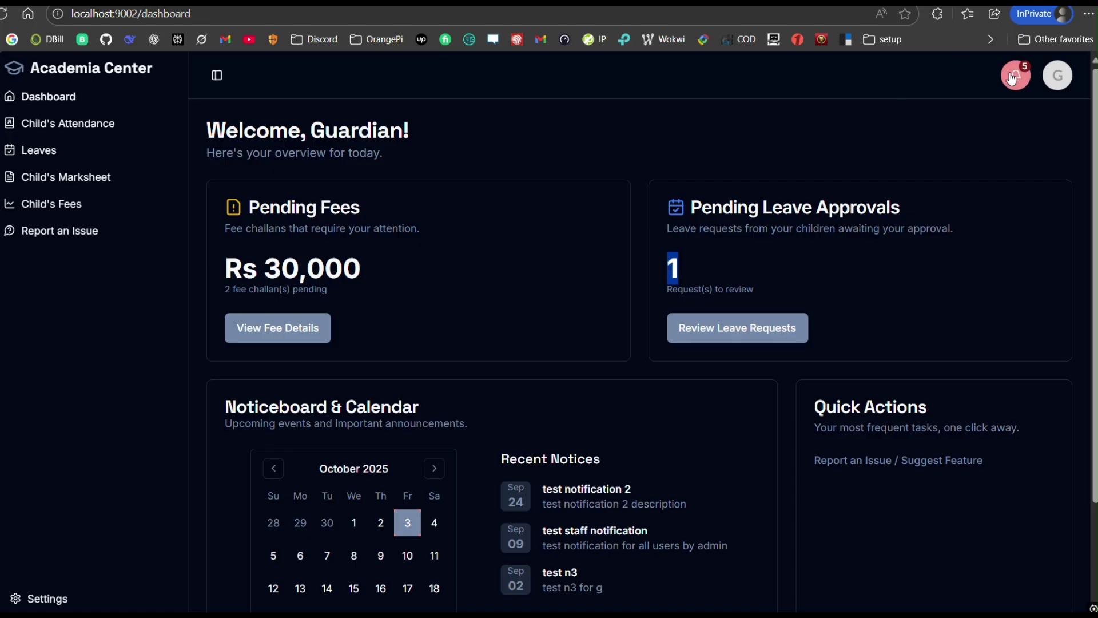
click(1015, 75)
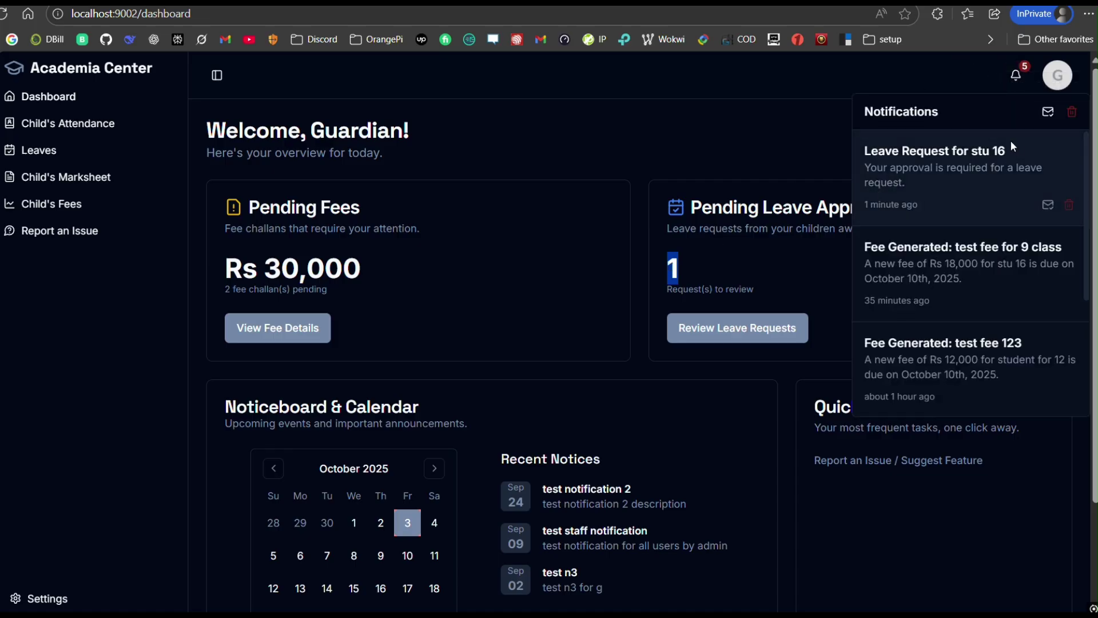
drag(1010, 155, 970, 153)
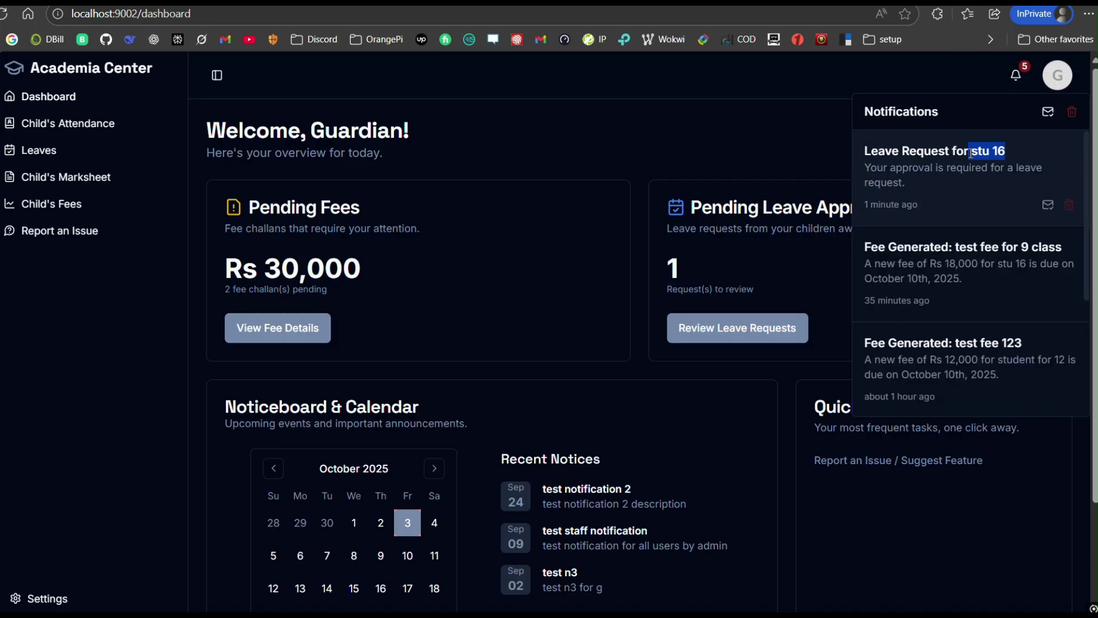
click(709, 148)
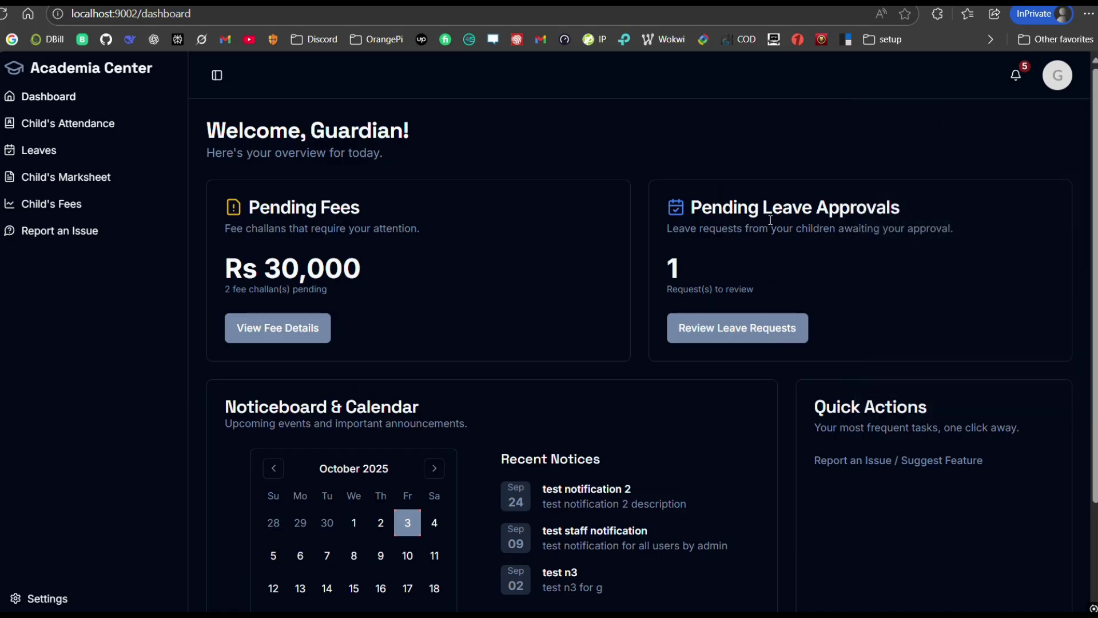
Step: Open the Leaves page and check Leave History before returning to Pending Requests
click(37, 151)
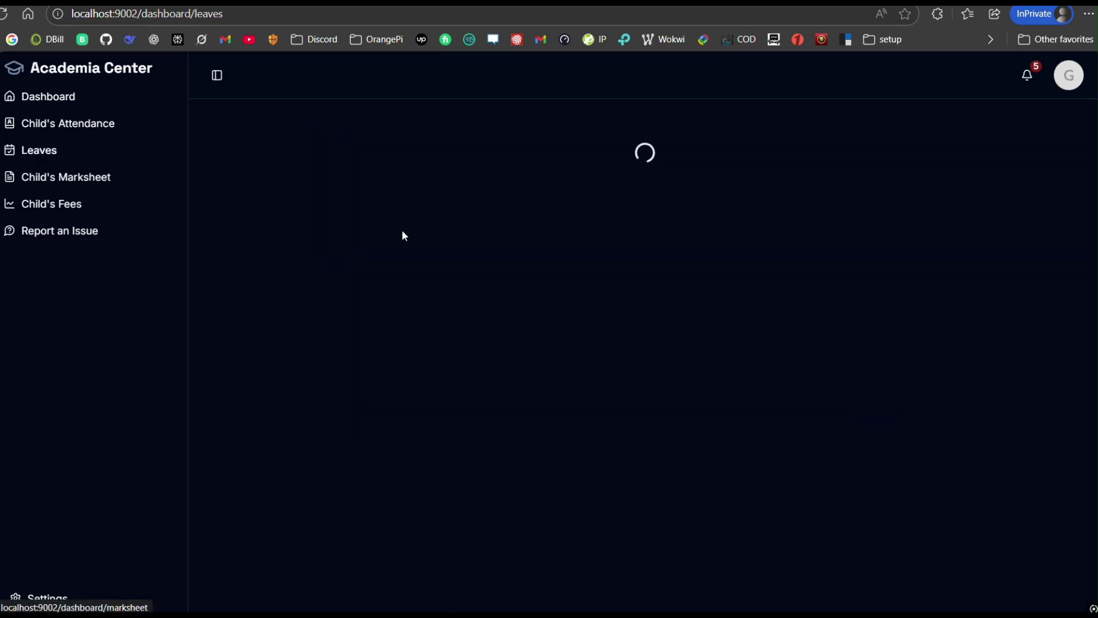
click(861, 196)
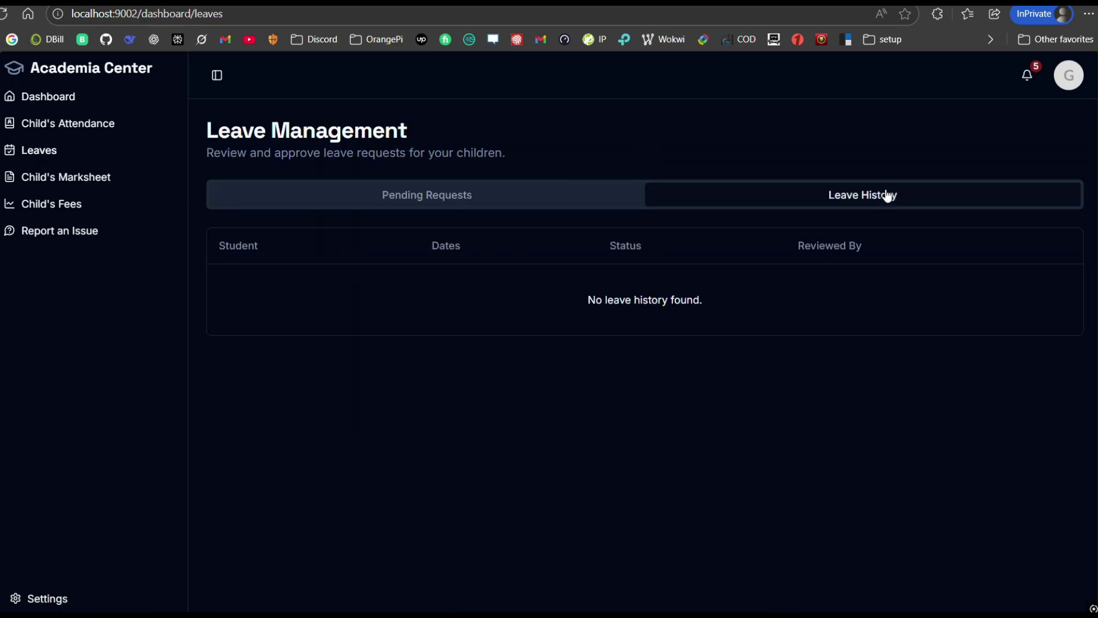
click(491, 204)
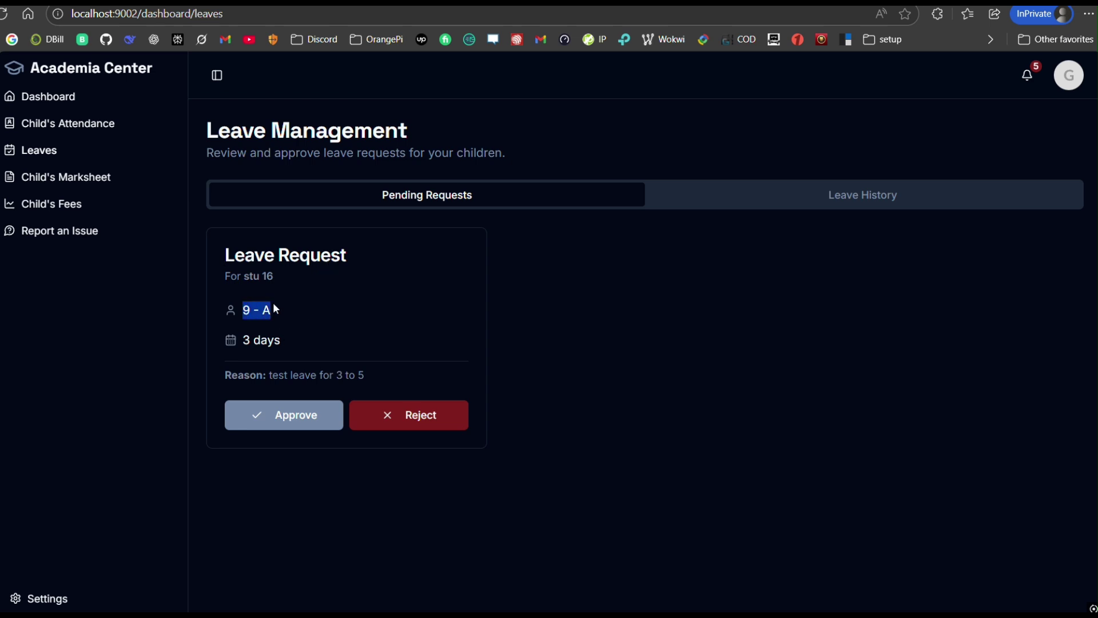
Step: Review stu 16's 3-day leave request and its reason, then approve it
drag(274, 277, 247, 283)
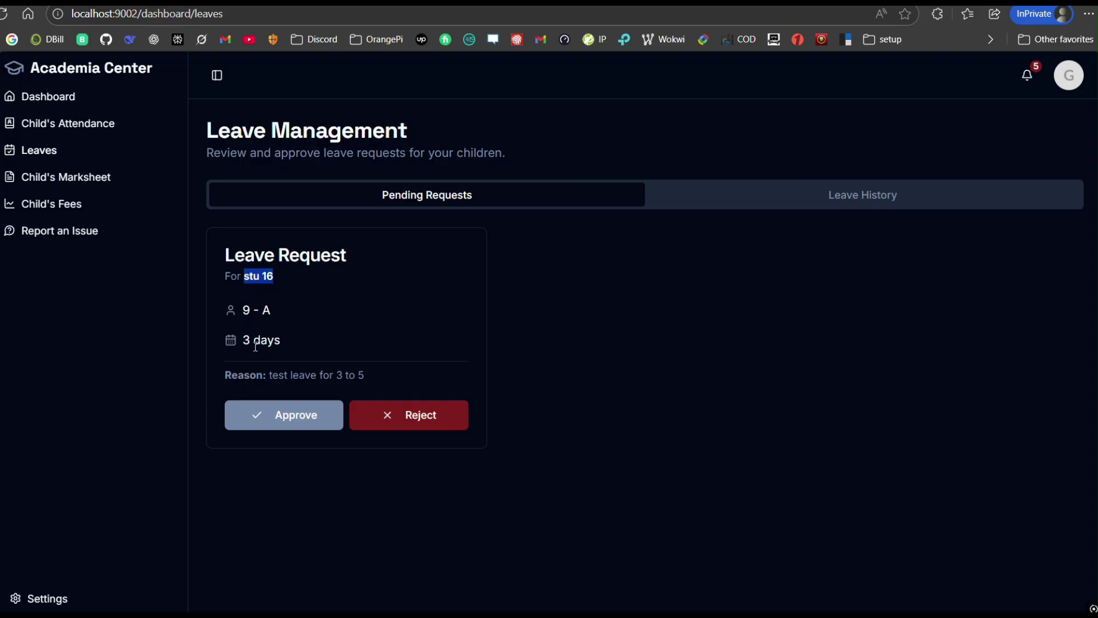
drag(241, 341, 293, 342)
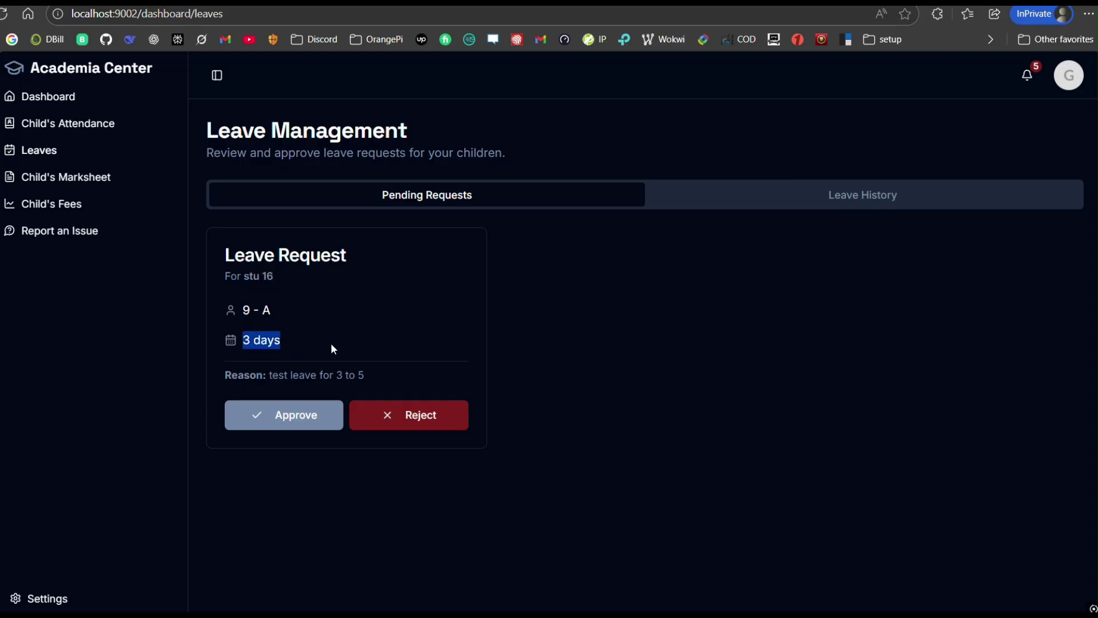
drag(369, 376, 270, 381)
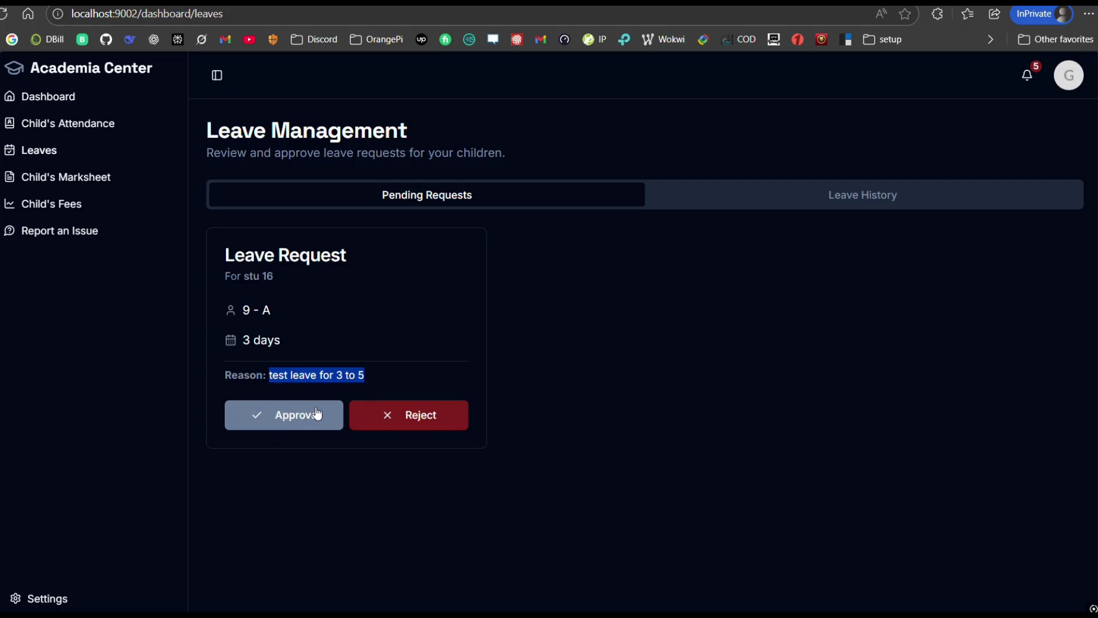
click(309, 307)
click(269, 422)
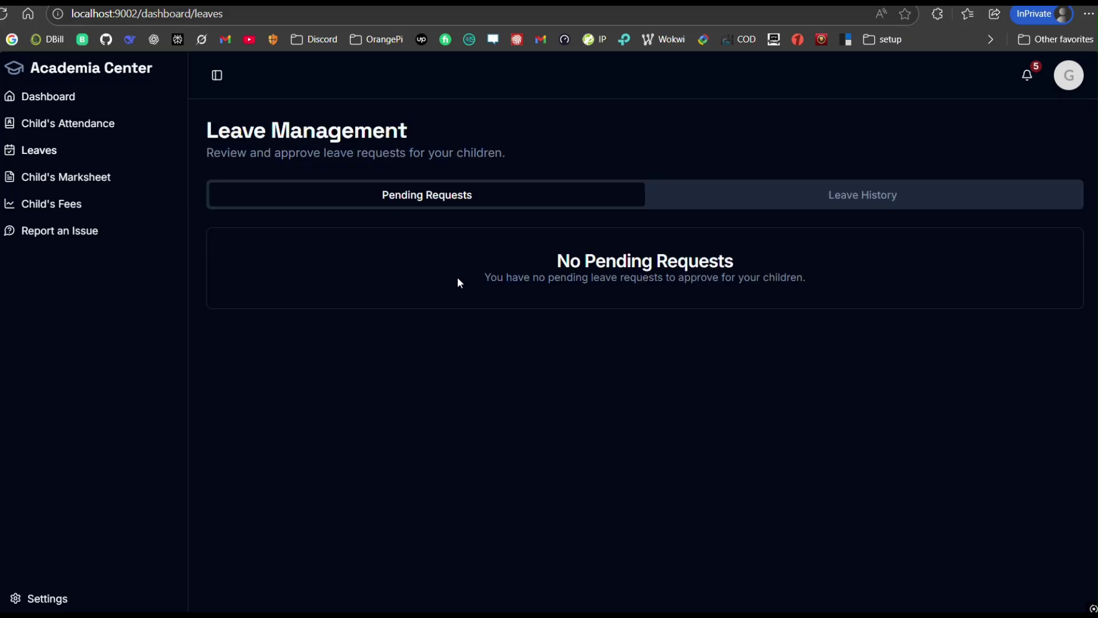
key(ctrl+super+Right)
key(ctrl+super+Right)
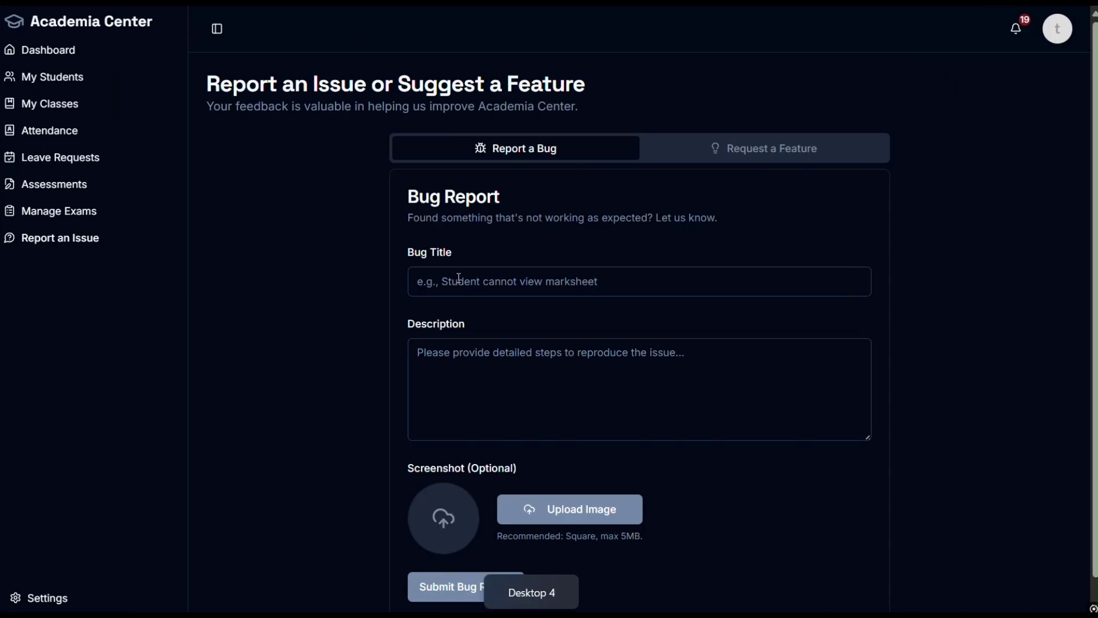
Step: Reload the teacher's portal and open Leave Requests listing stu 16 and stu 17
click(60, 4)
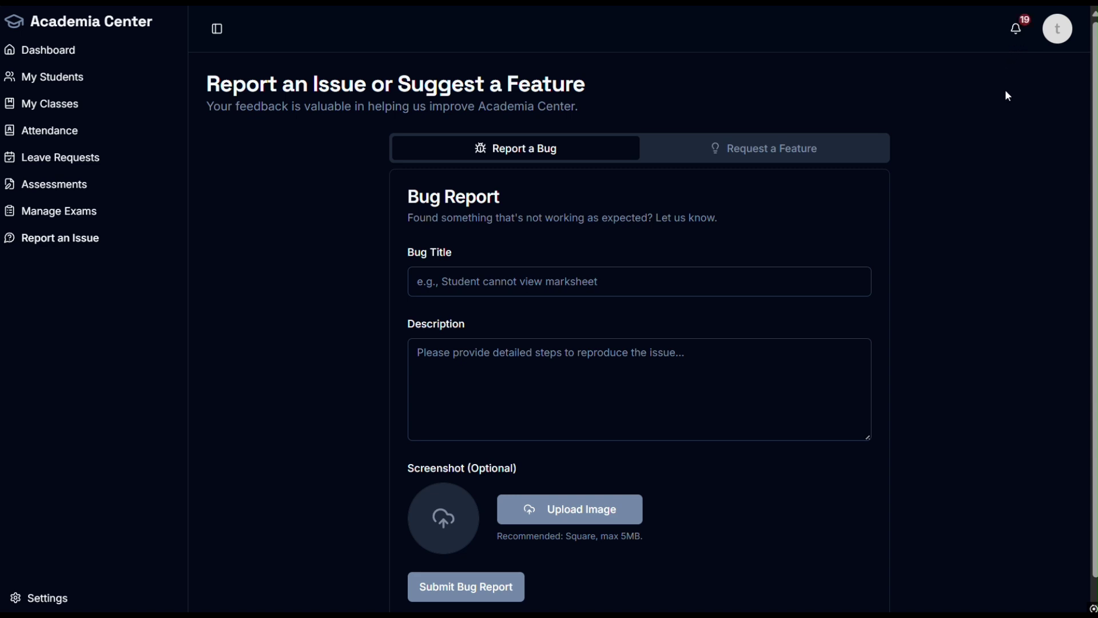
click(1064, 35)
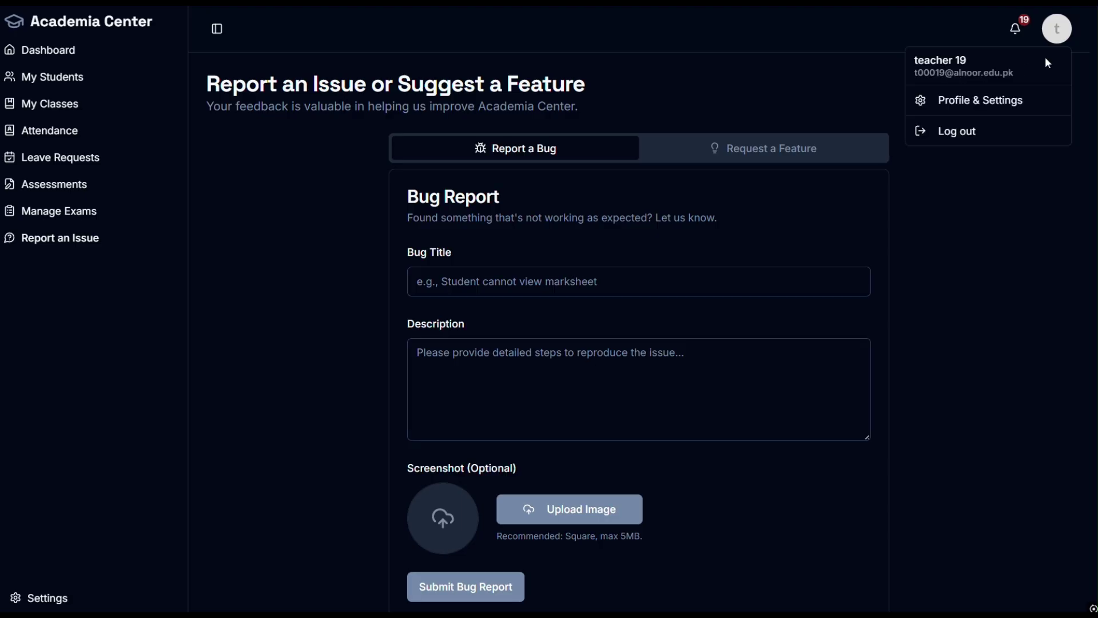
click(869, 88)
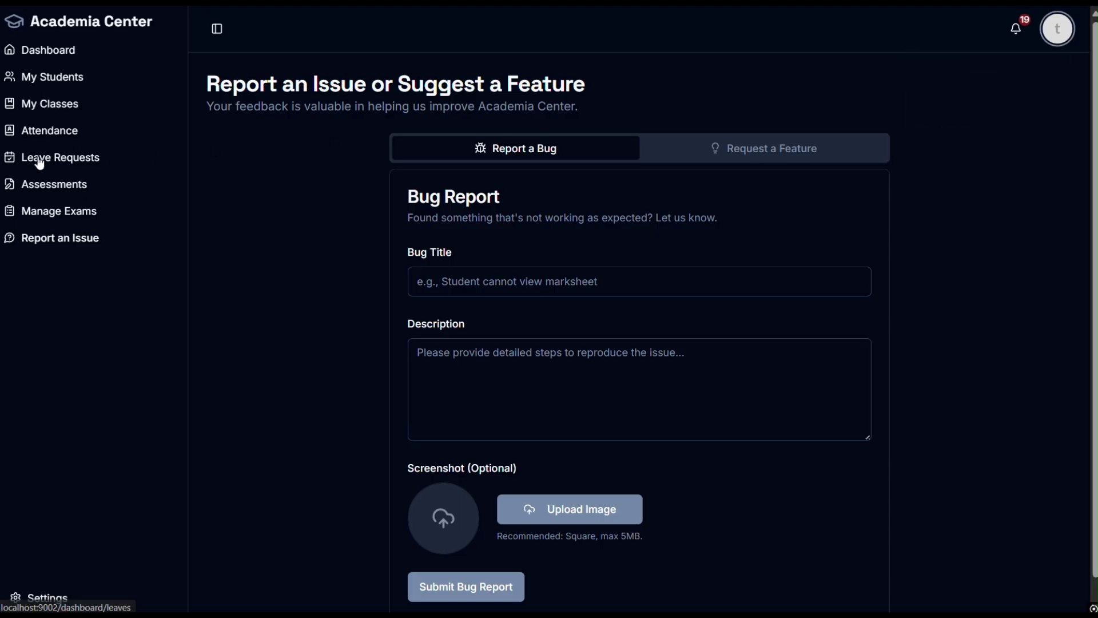
click(42, 184)
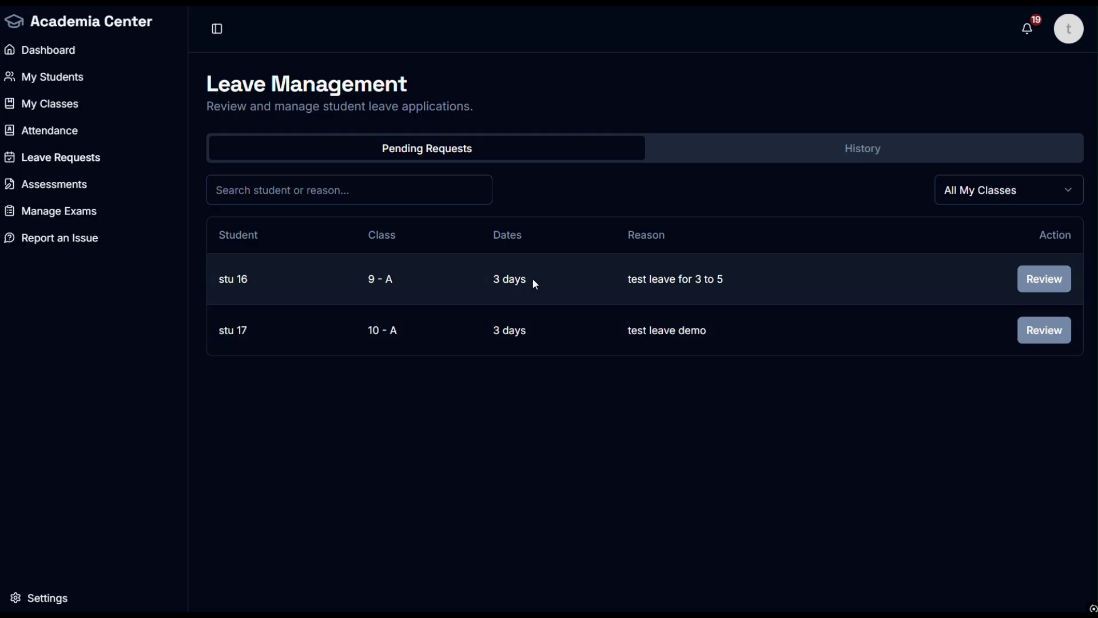
Step: Inspect stu 16 and stu 17's request details, opening and closing stu 17's review
drag(532, 280, 490, 283)
drag(725, 281, 627, 282)
click(673, 396)
drag(403, 338, 360, 337)
click(755, 341)
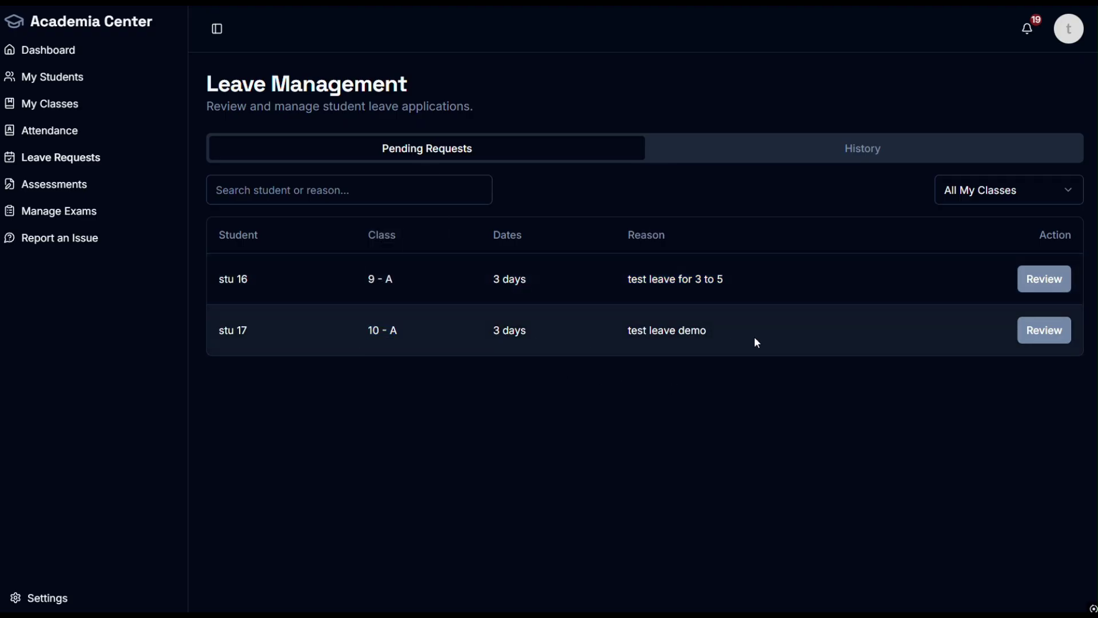
click(1044, 332)
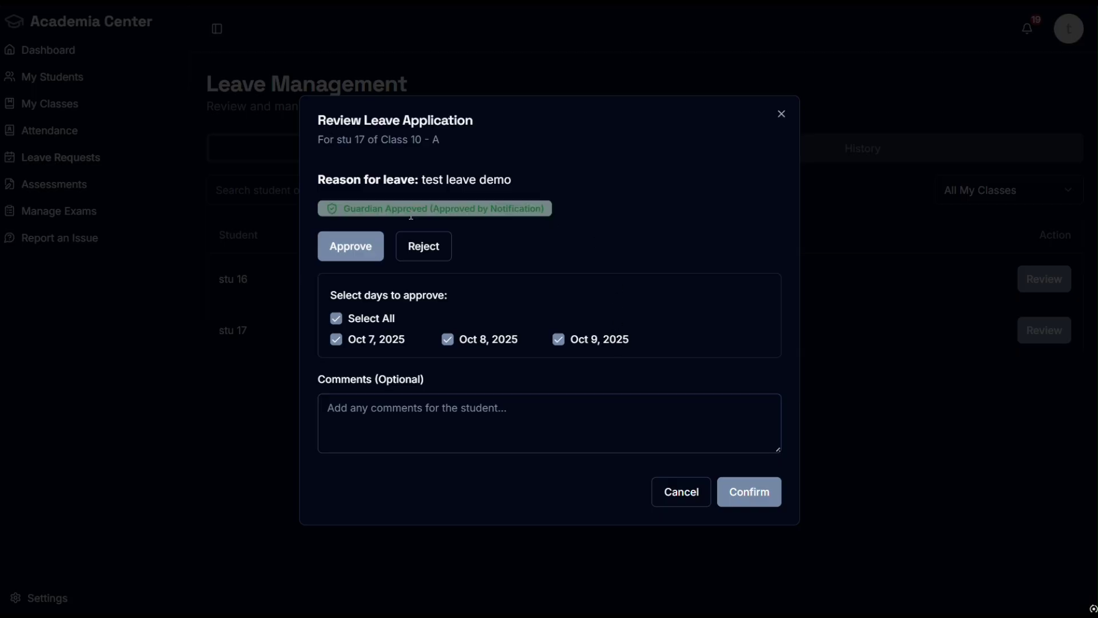
click(782, 116)
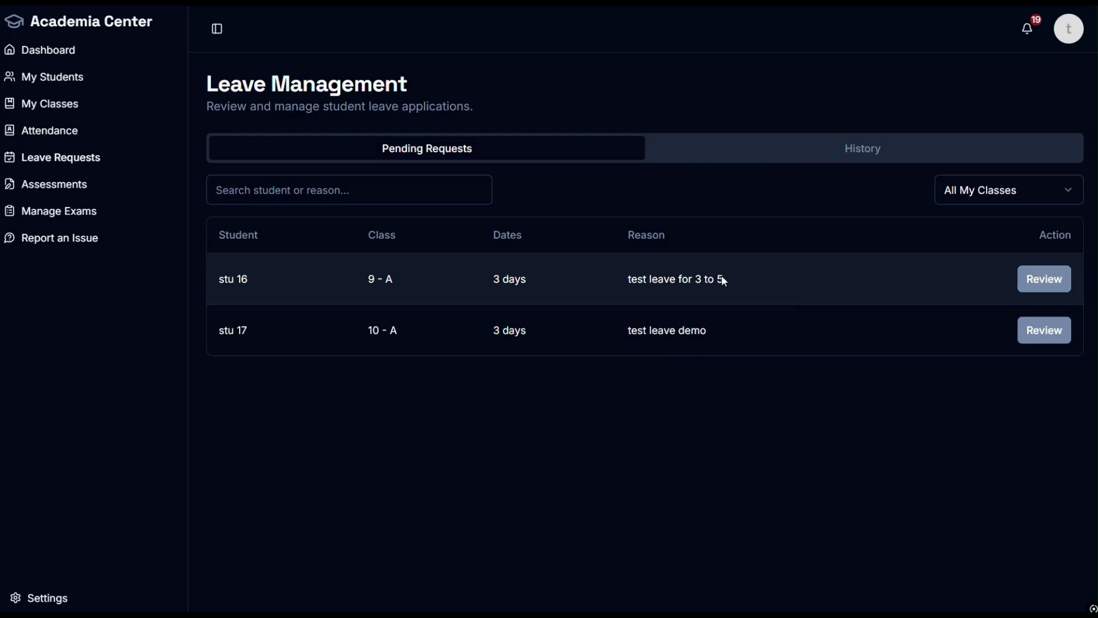
Step: Open stu 16's review, choose Reject, and confirm its Guardian Approved status
drag(723, 280, 630, 277)
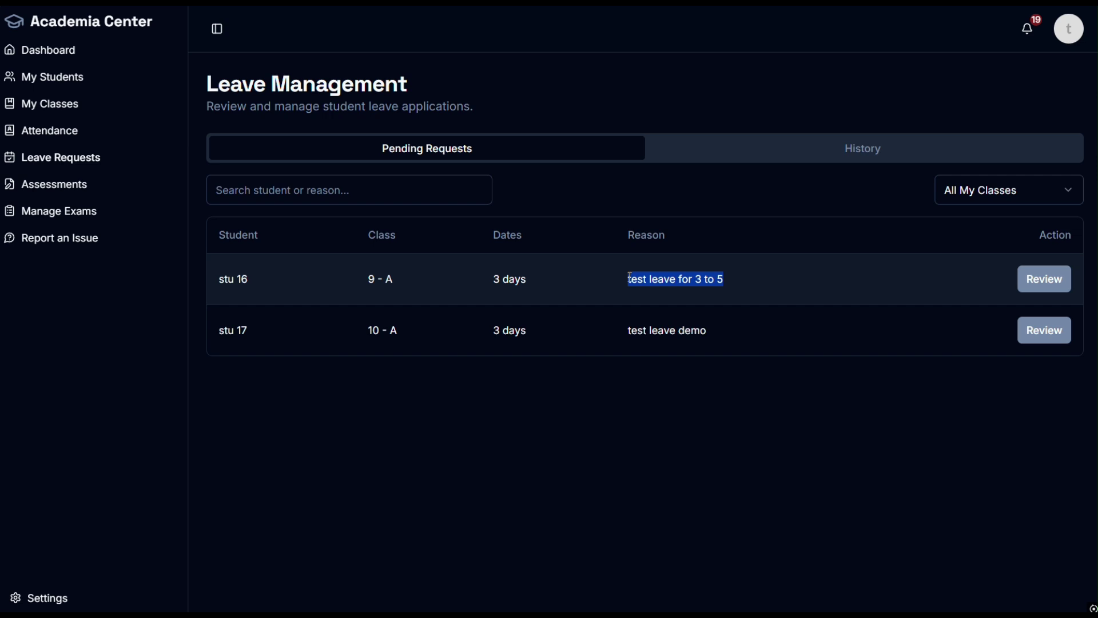
click(701, 401)
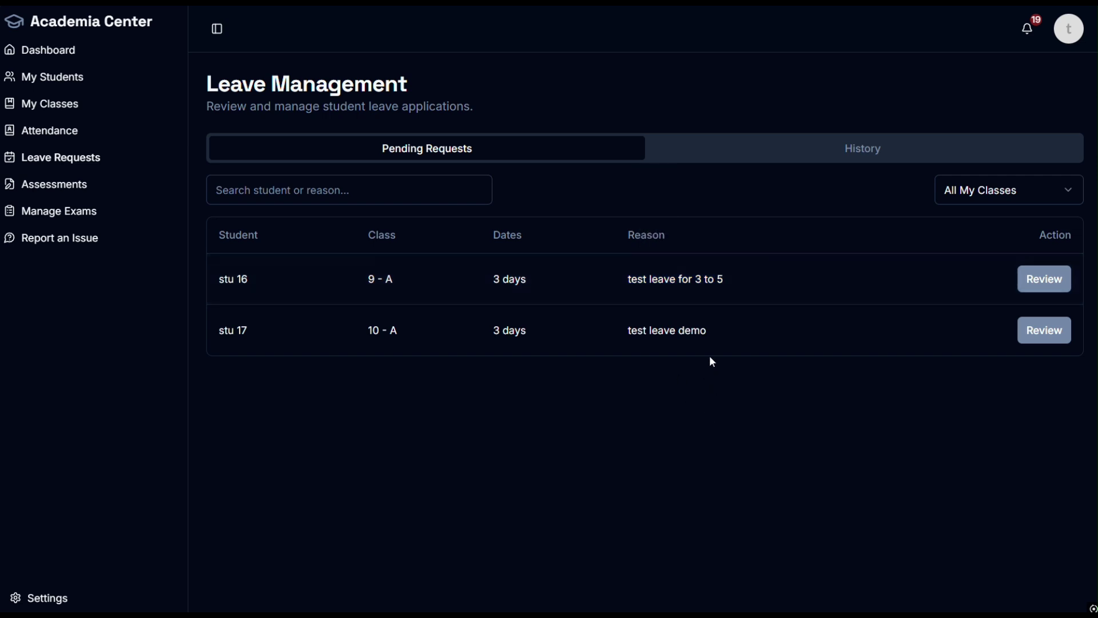
click(1045, 278)
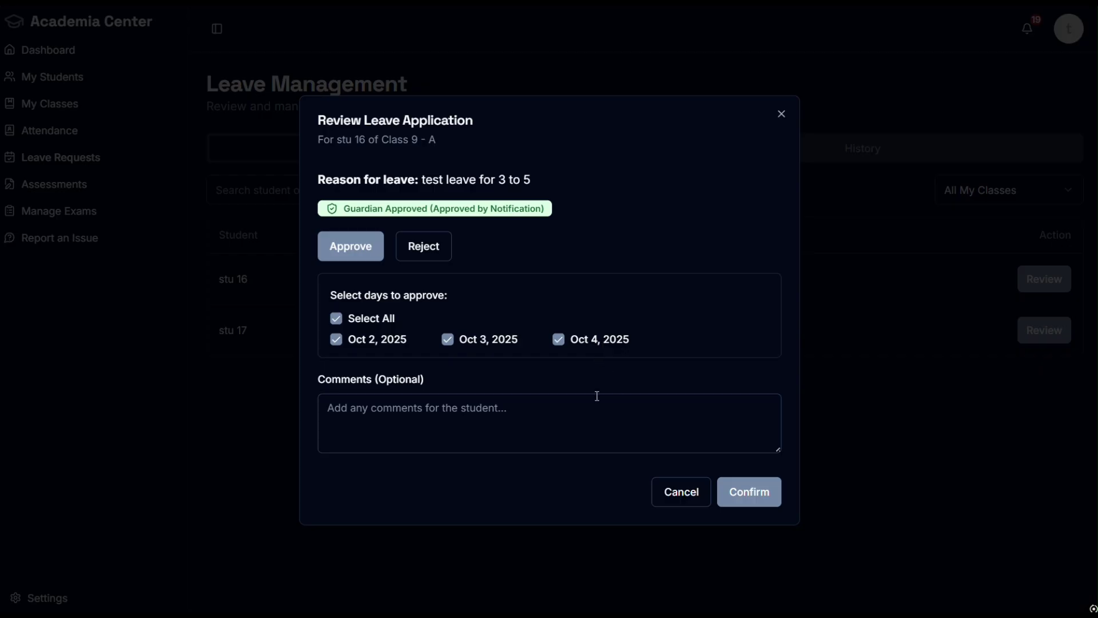
click(427, 248)
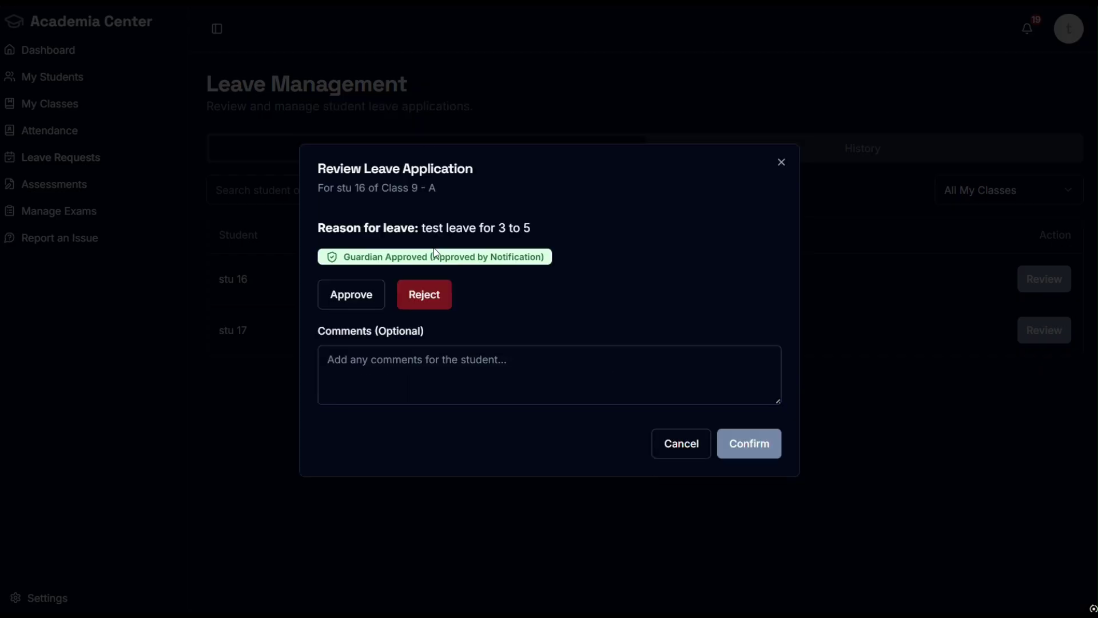
click(386, 361)
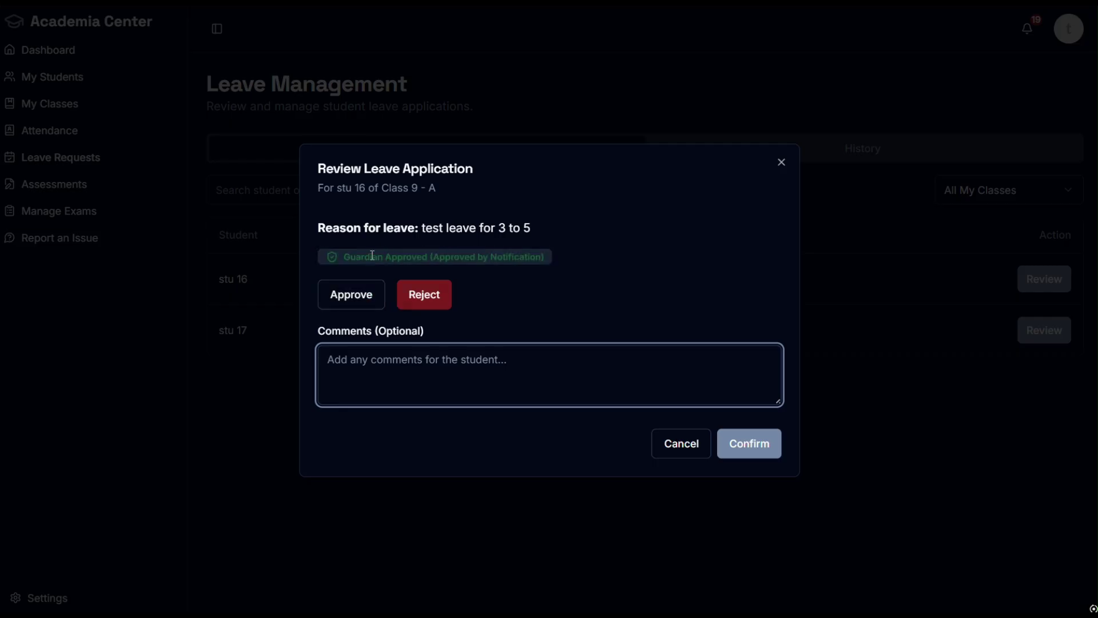
drag(370, 256, 532, 255)
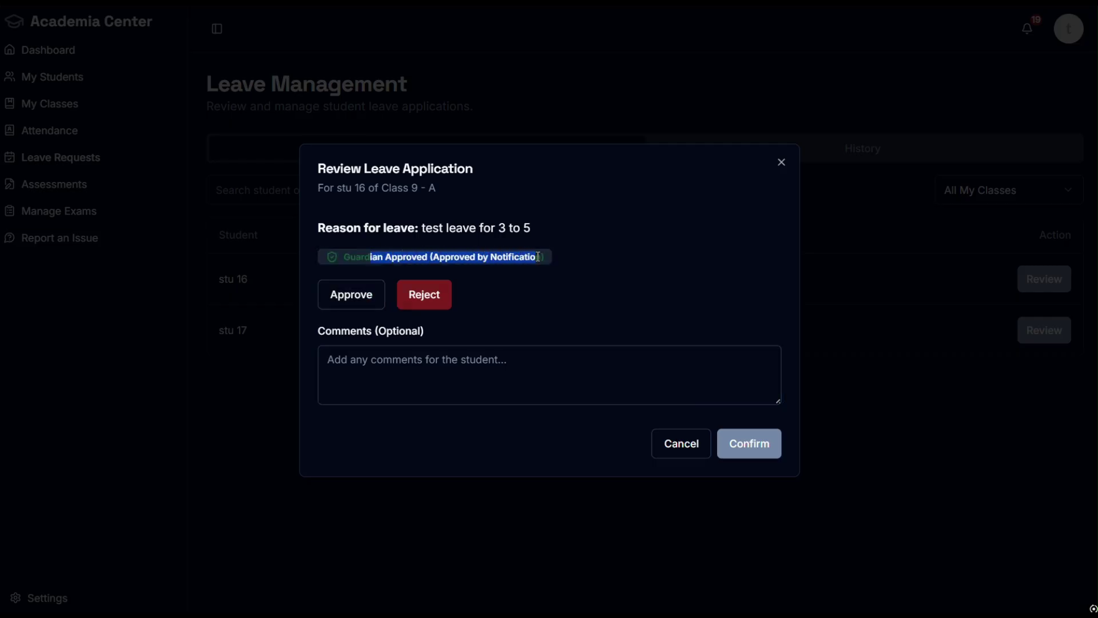
click(586, 258)
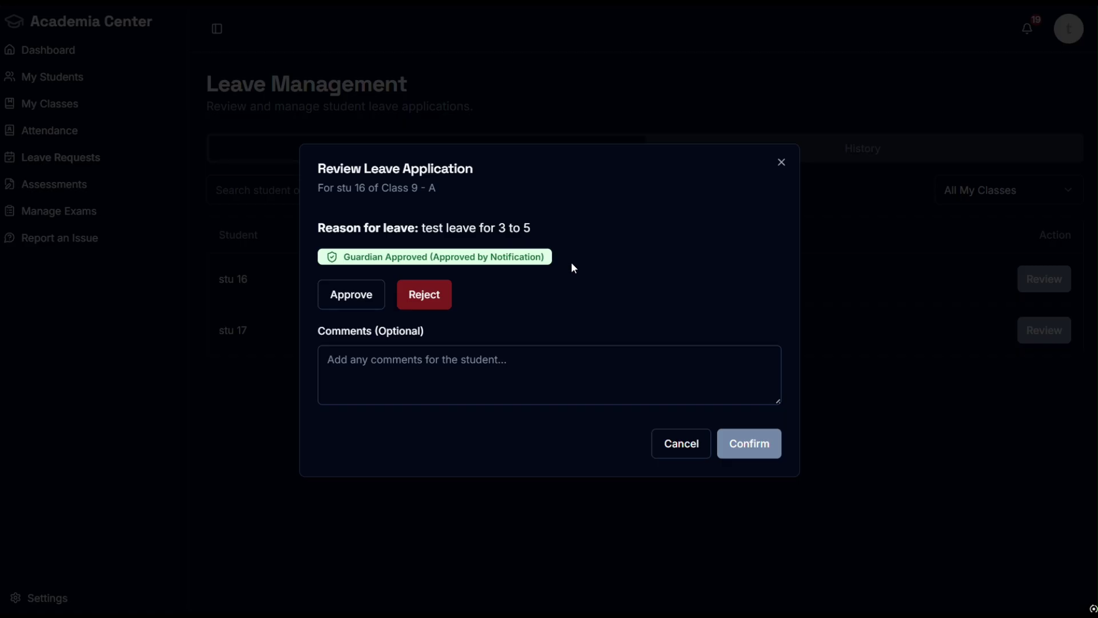
key(ctrl+super+Left)
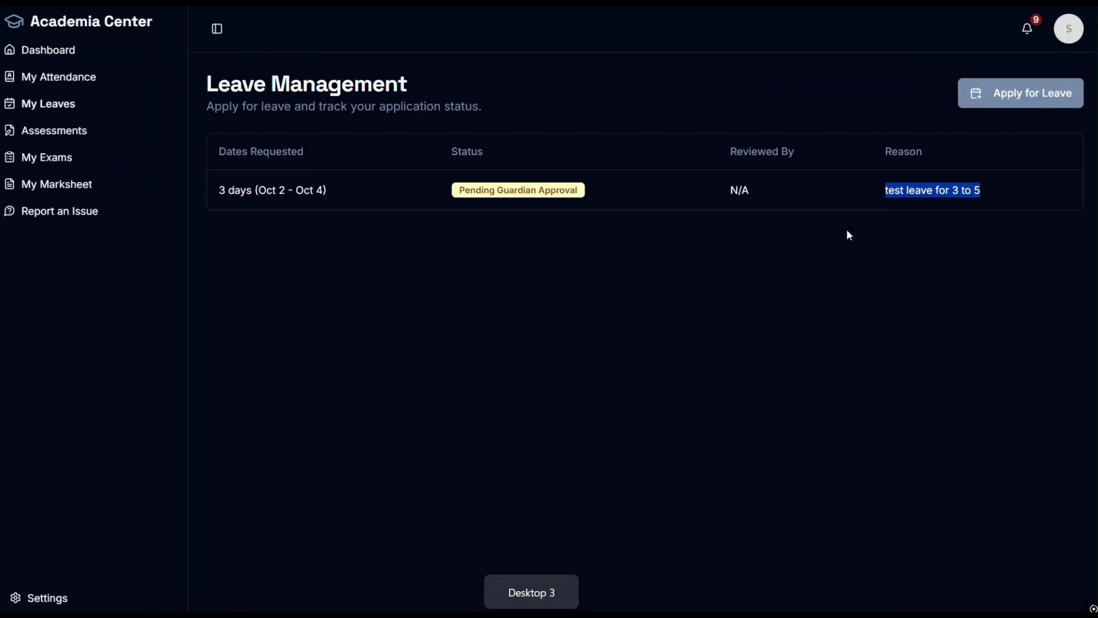
Step: Apply for leave Oct 7–15 with reason 'test leave wg' and proceed to guardian approval
click(990, 106)
click(572, 424)
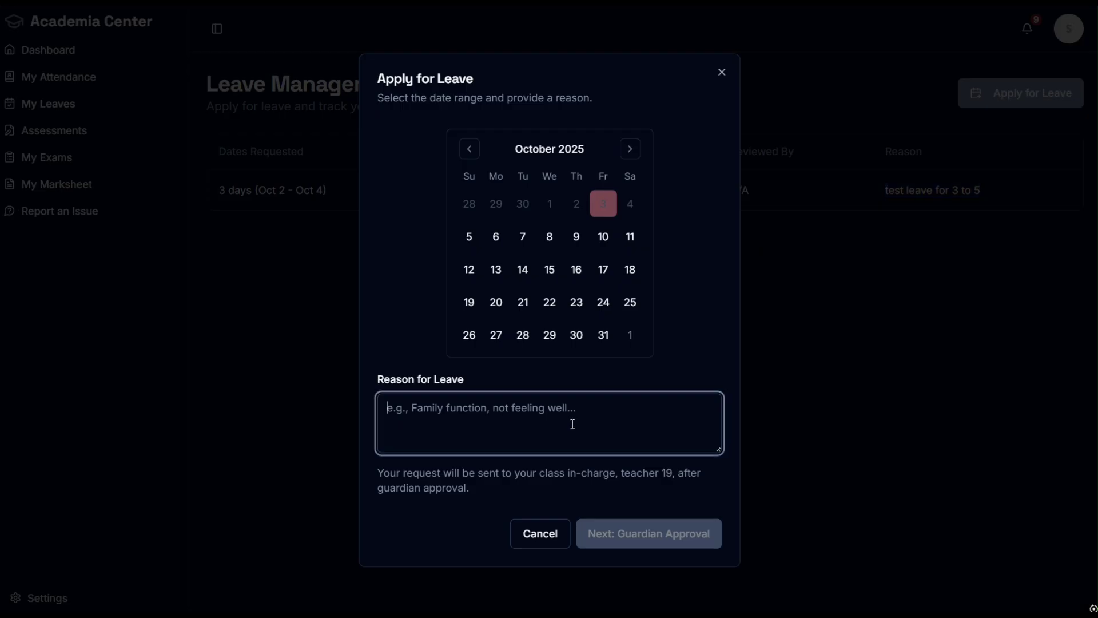
text(test )
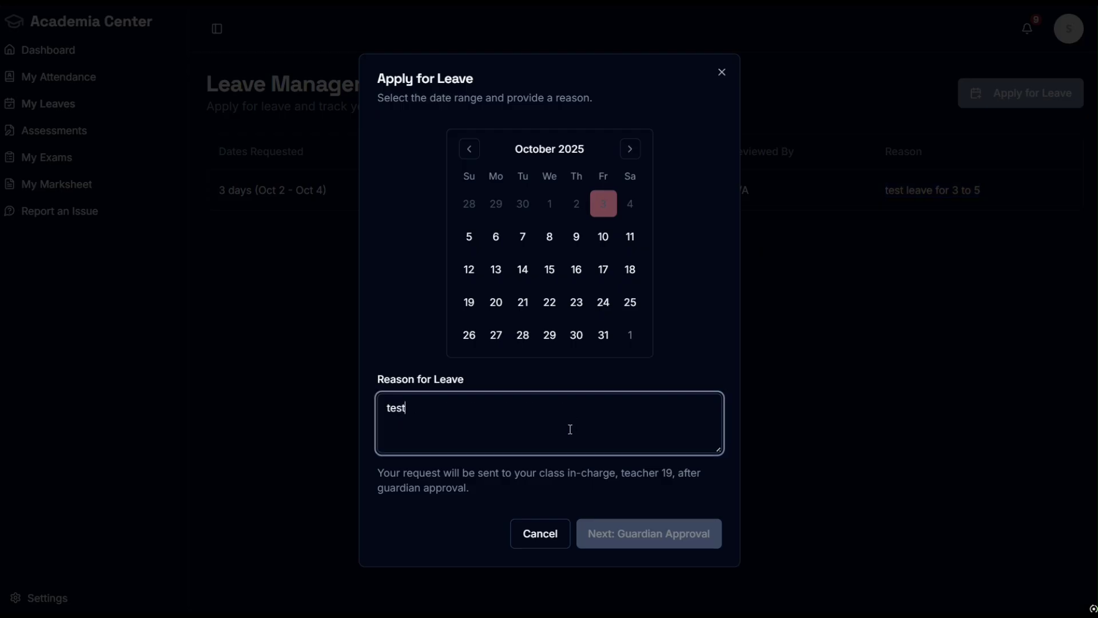
text(leave wg)
click(524, 241)
click(549, 245)
click(577, 239)
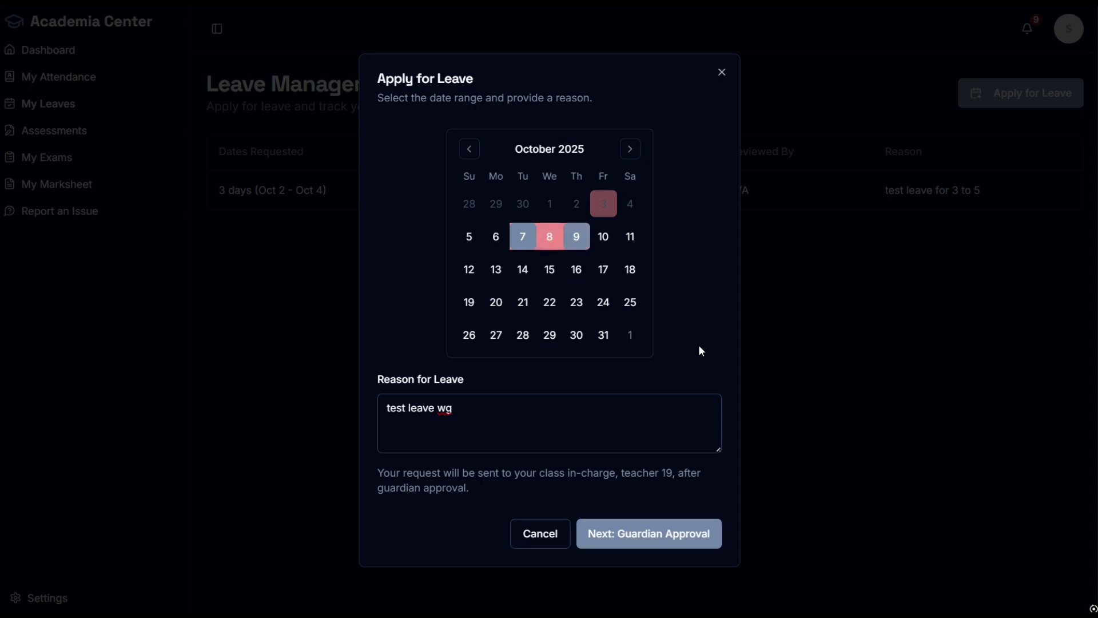
click(524, 244)
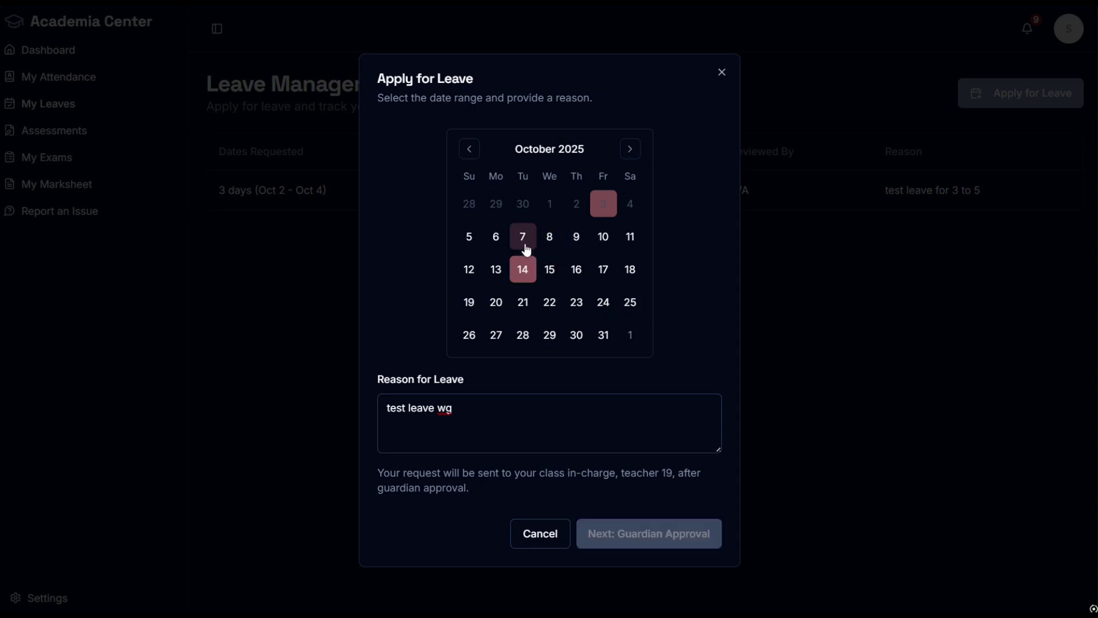
click(550, 271)
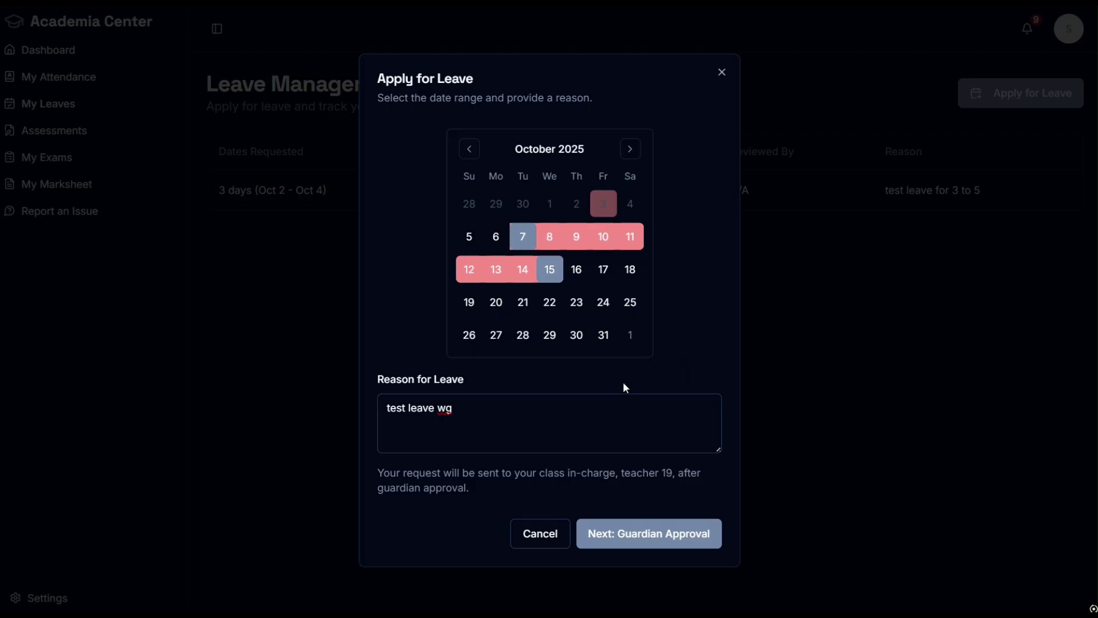
click(655, 527)
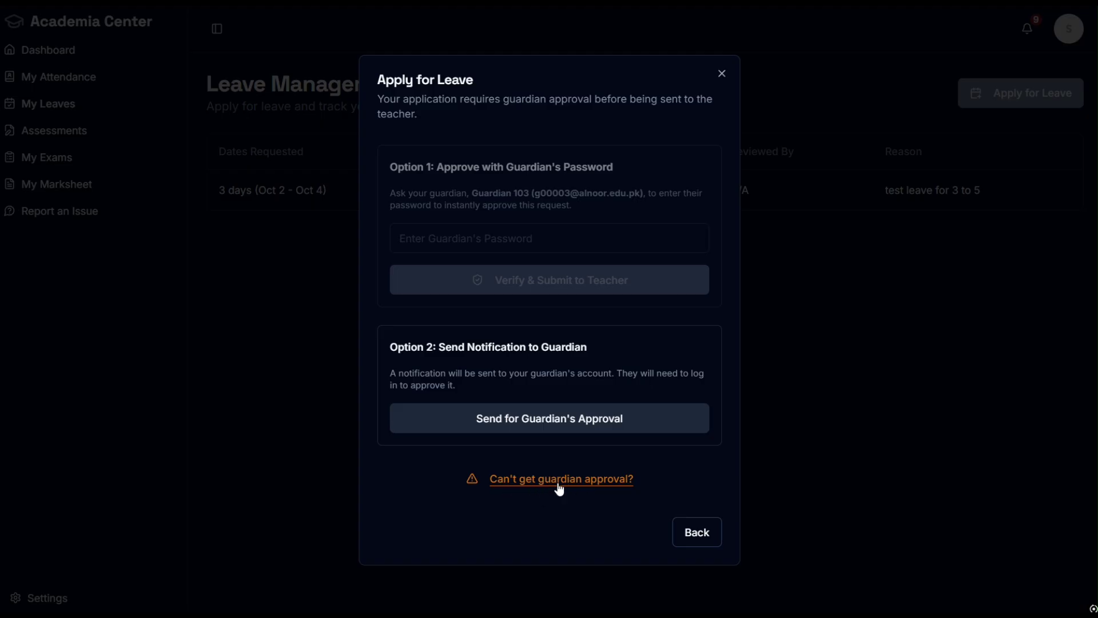
Step: Bypass guardian approval with reason 'out of c' and submit the leave to the teacher
click(521, 482)
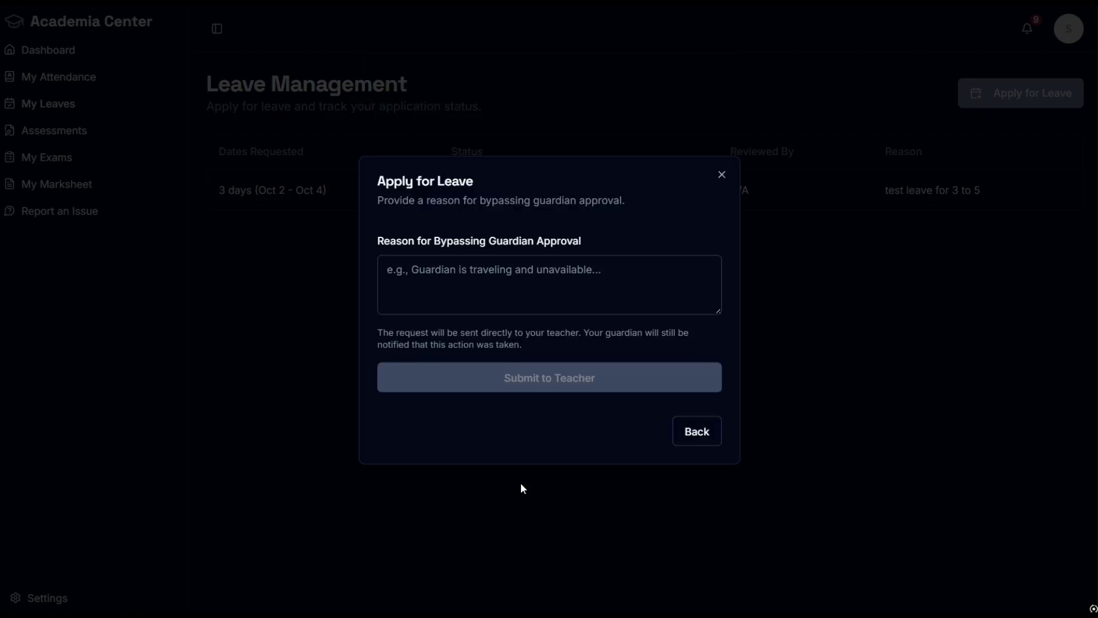
click(519, 298)
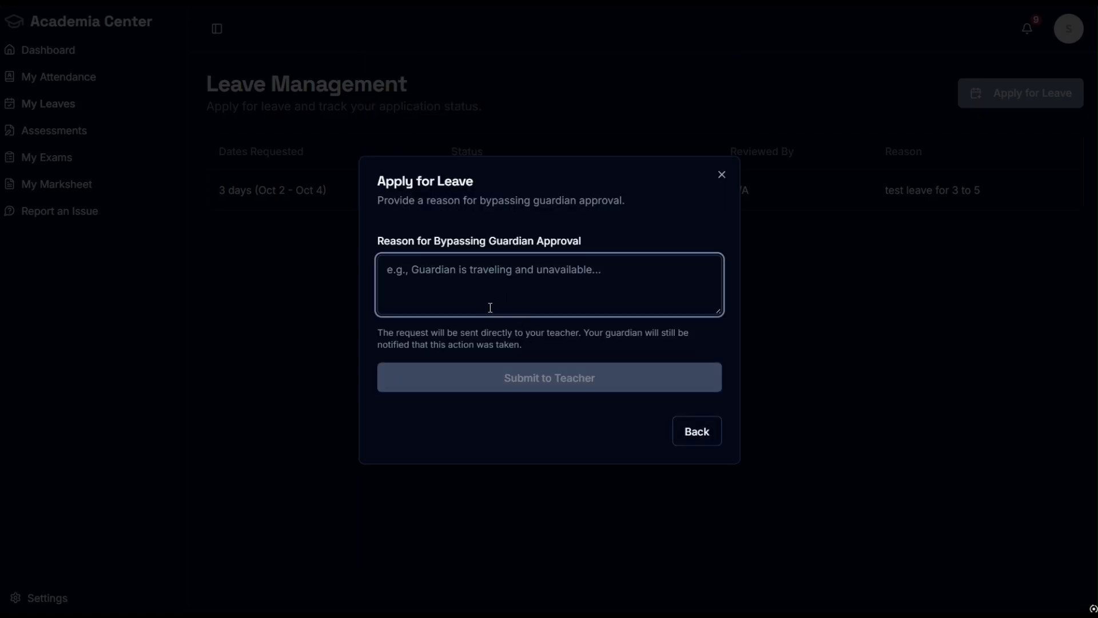
text(out of c)
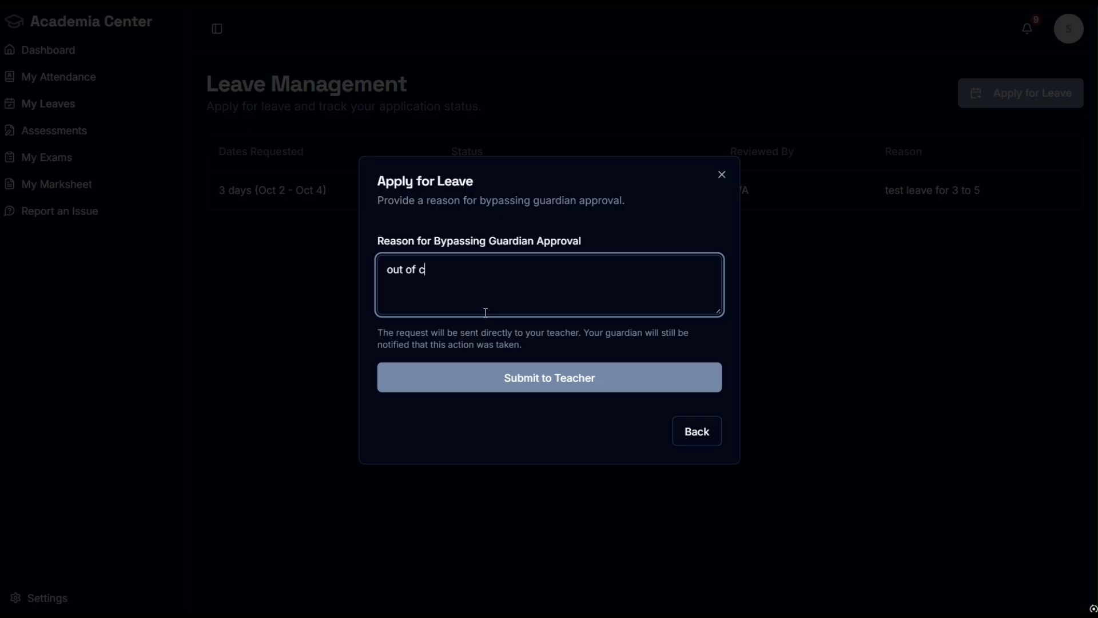
click(558, 387)
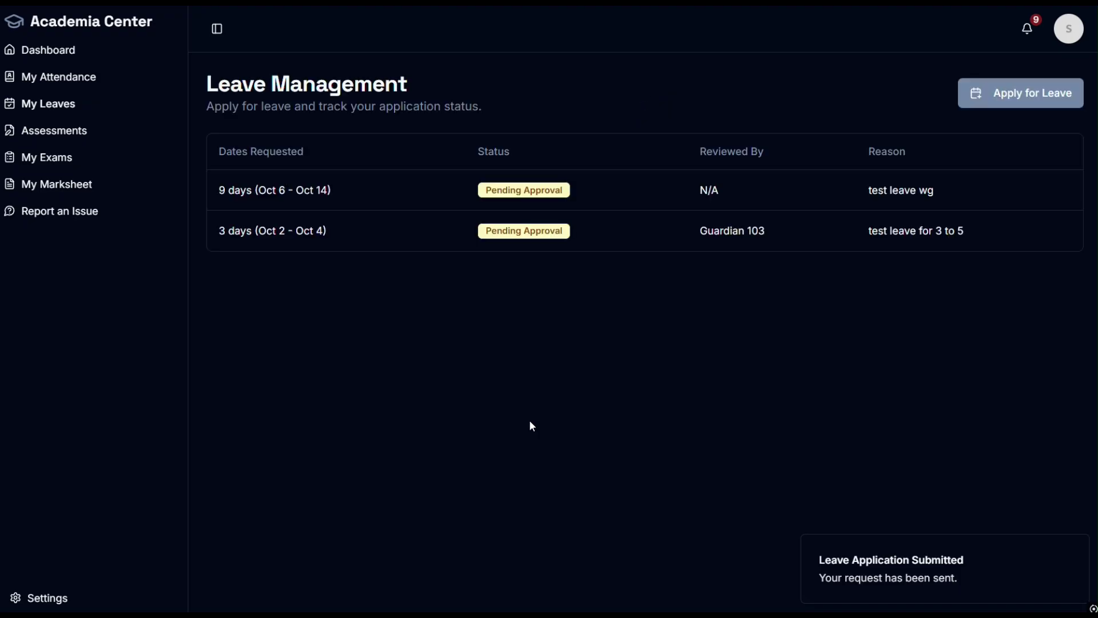
key(ctrl+super+Right)
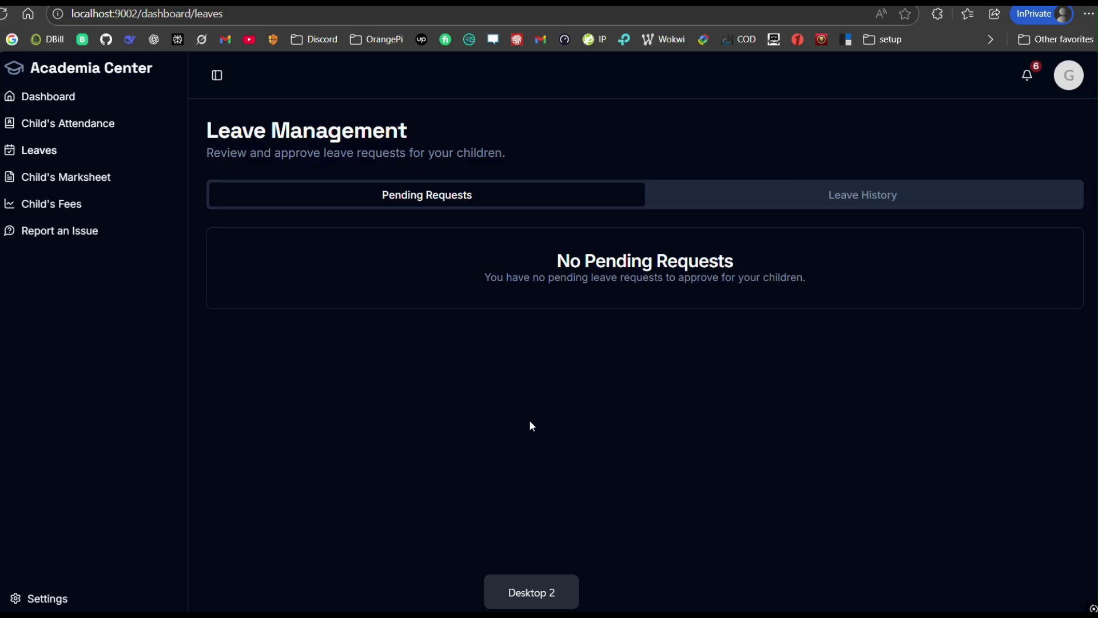
Step: Reload the guardian's Leaves page and read the Bypassed notification and its reason
key(F5)
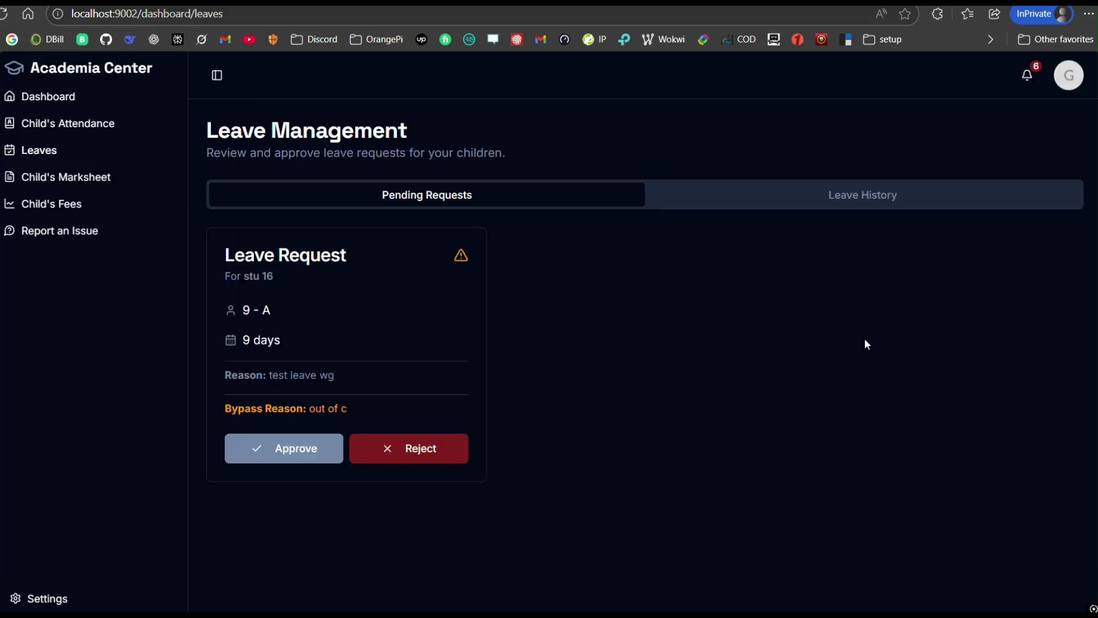
click(1027, 74)
drag(968, 150, 1033, 152)
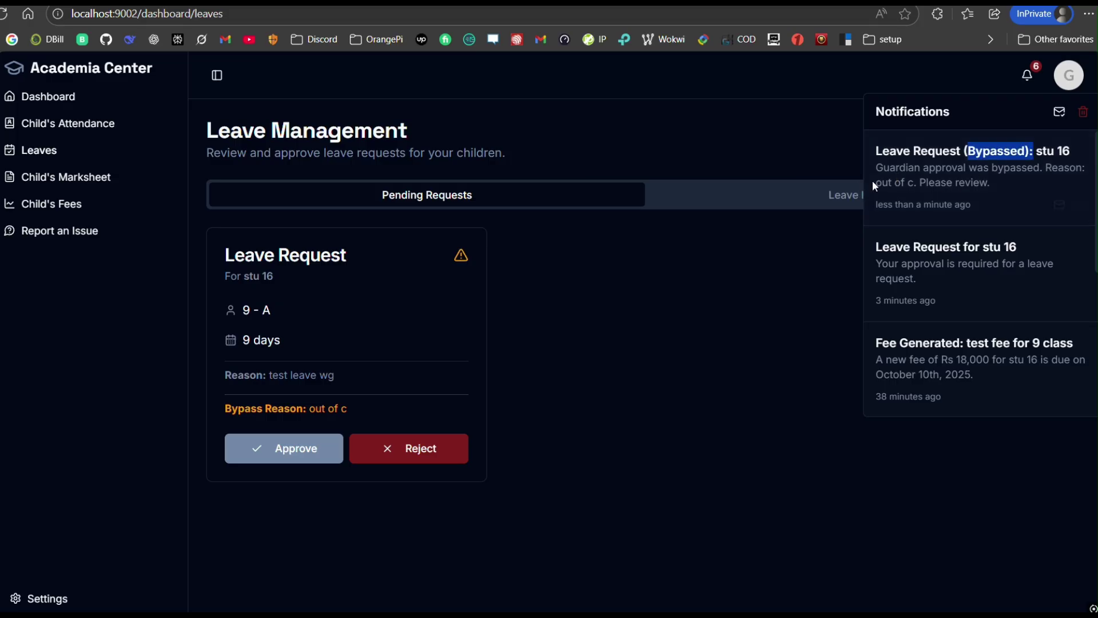
drag(913, 182, 1059, 167)
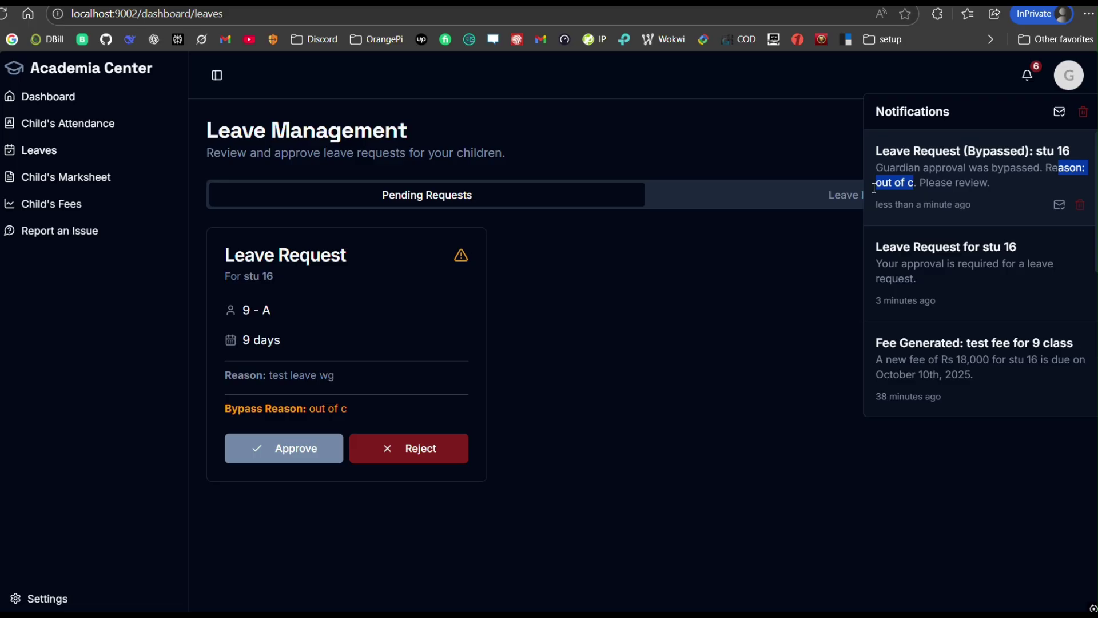
click(912, 184)
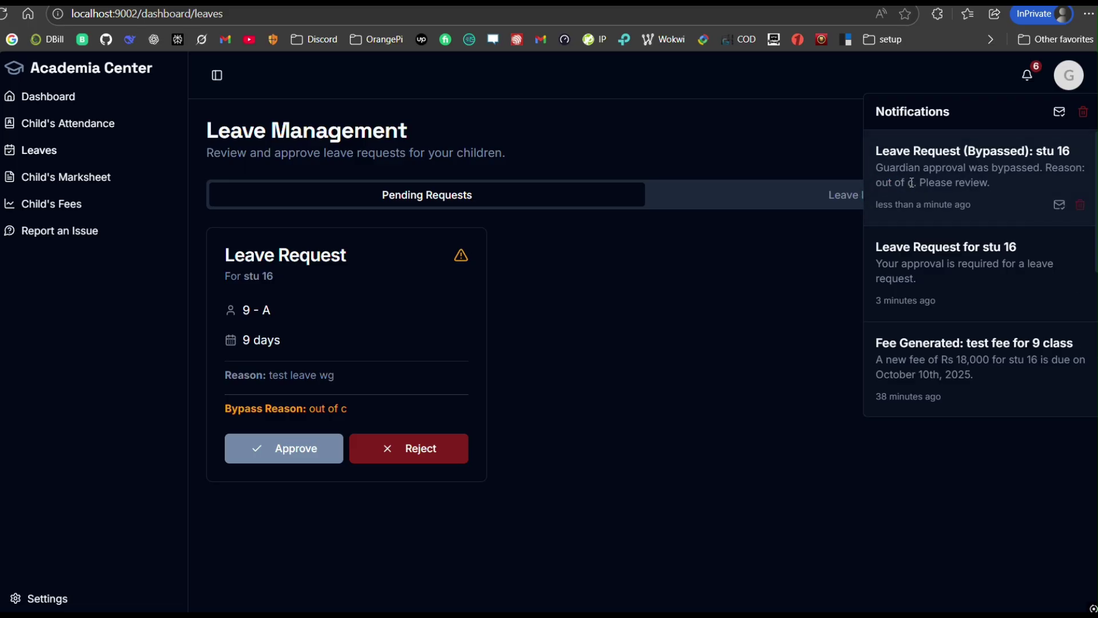
click(854, 261)
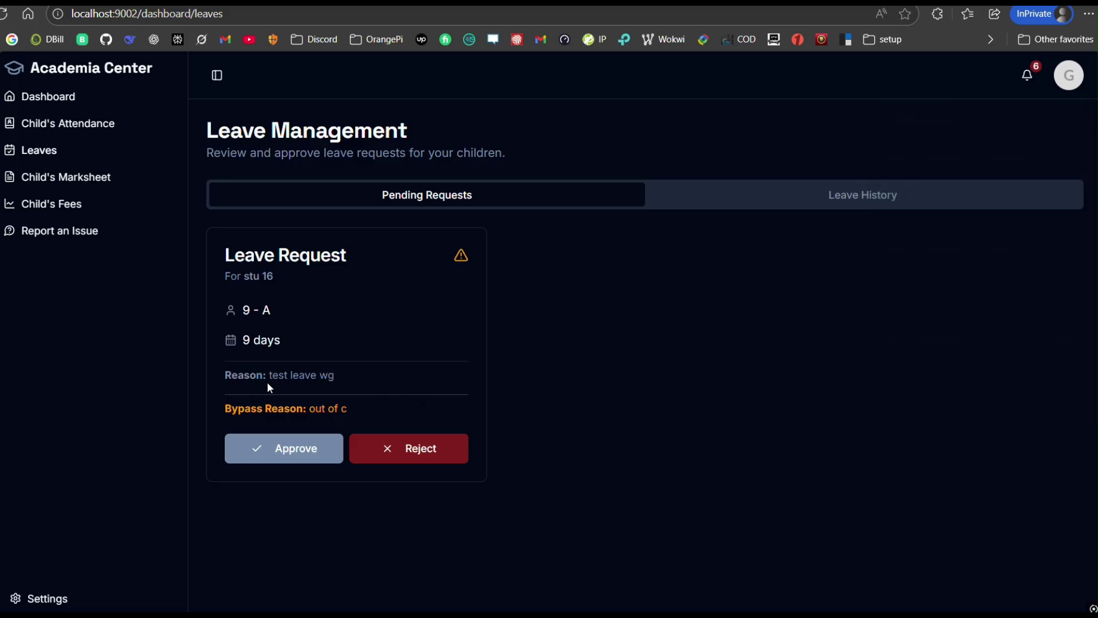
Step: Check the leave reason and bypass reason on stu 16's new request card
drag(259, 378, 320, 378)
click(566, 420)
drag(369, 410, 215, 405)
click(577, 374)
key(ctrl+super+Right)
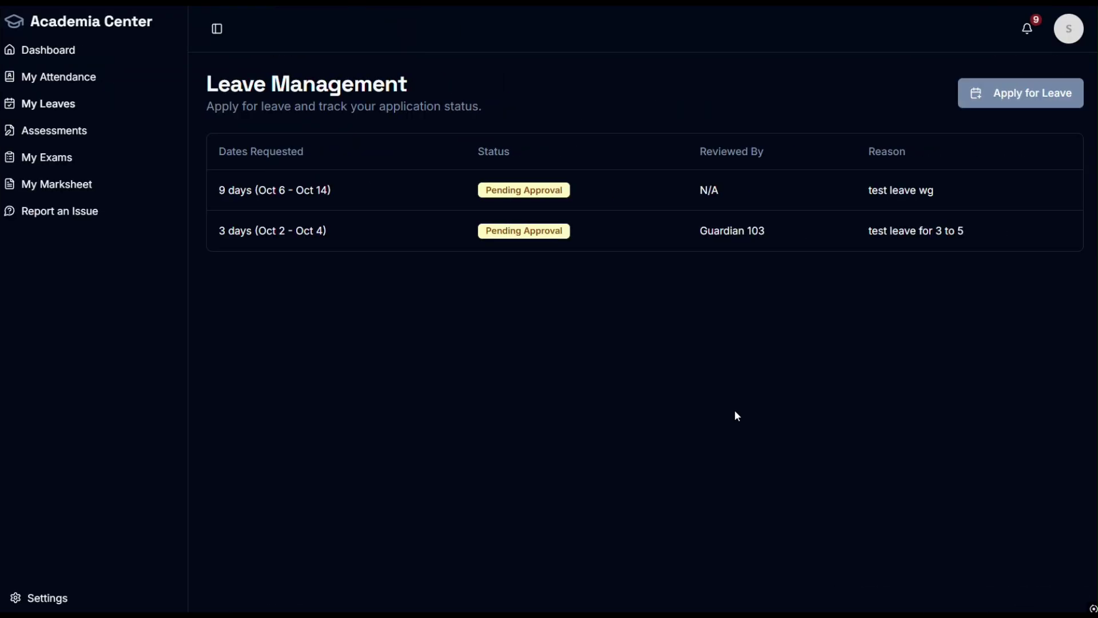
Step: Close the earlier leave review and reload the teacher's pending leave requests
key(ctrl+super+Left)
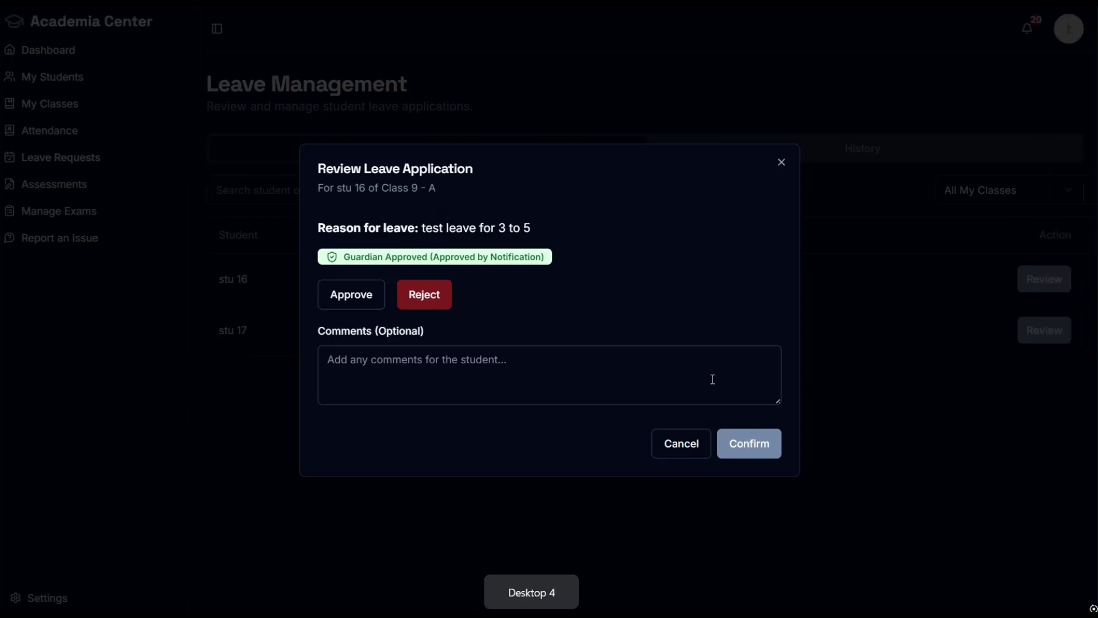
click(782, 164)
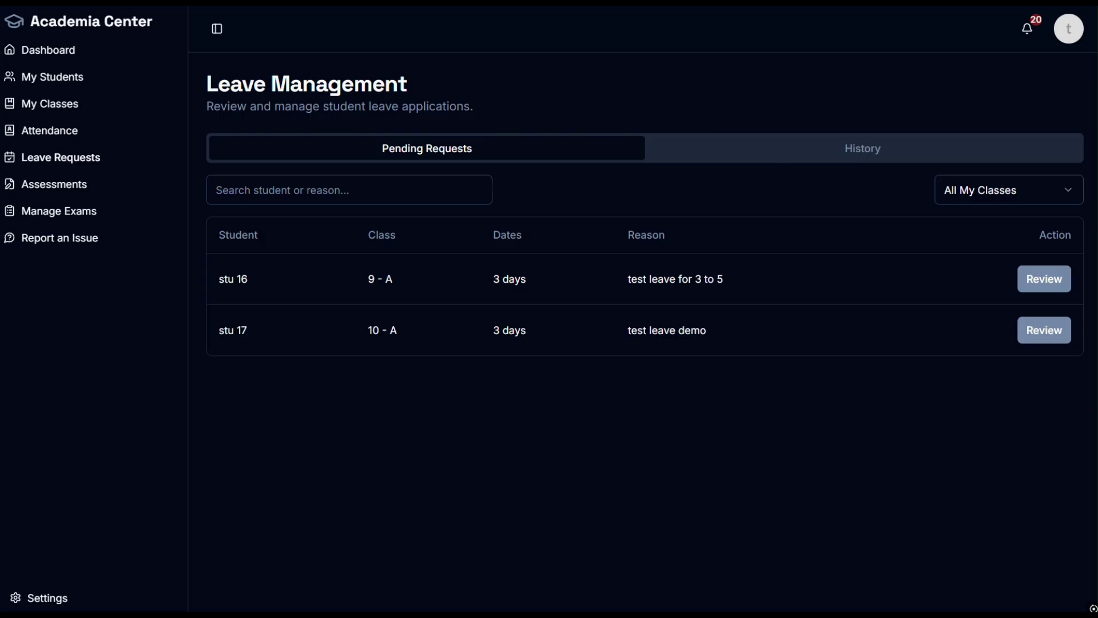
key(F5)
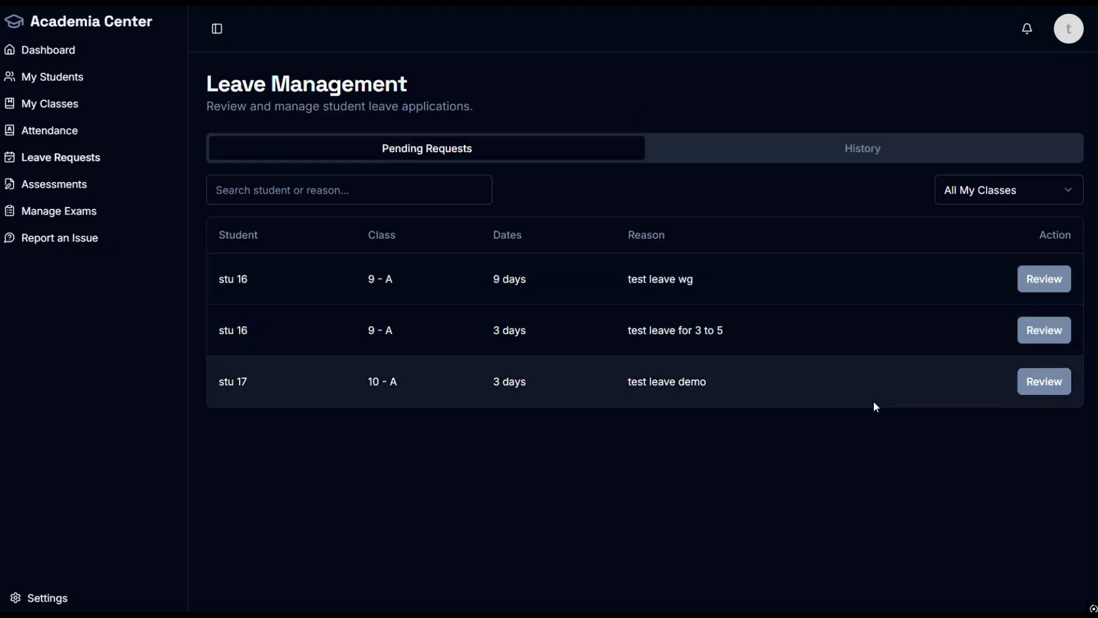
Step: Read the bypass notification, then open stu 16's new 9-day request for review
click(1027, 28)
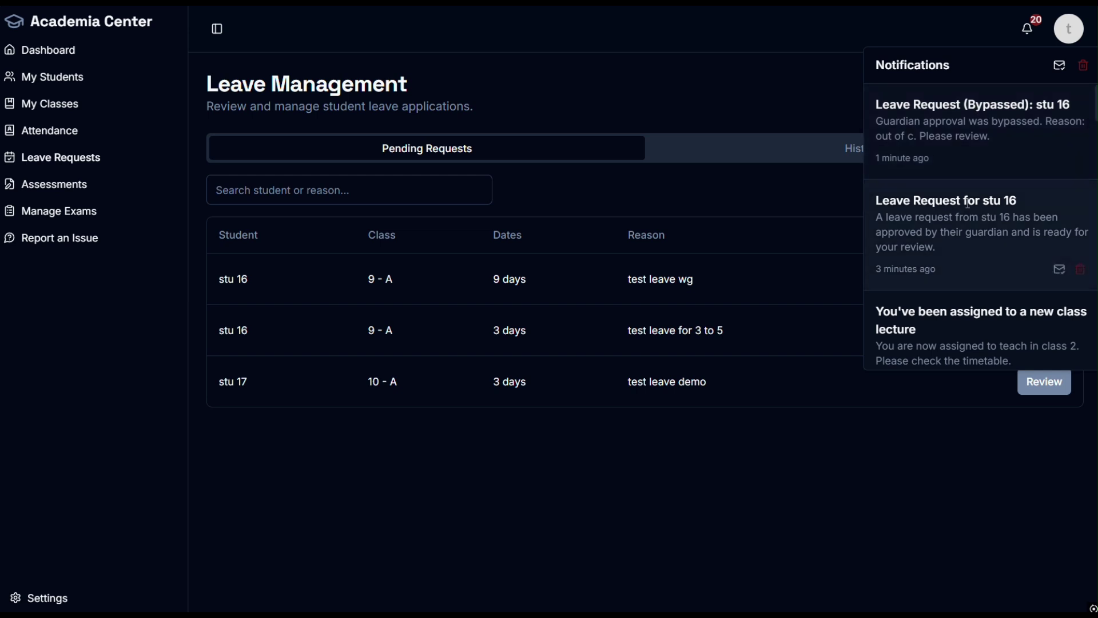
drag(951, 202, 1037, 205)
drag(937, 270, 899, 270)
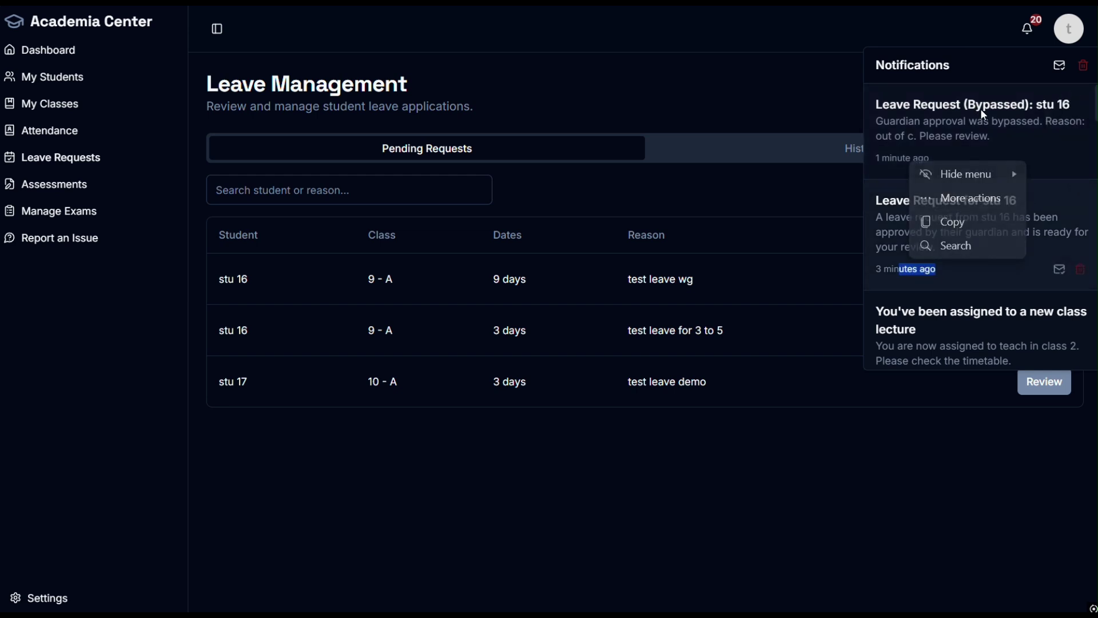
drag(965, 104, 885, 134)
click(697, 109)
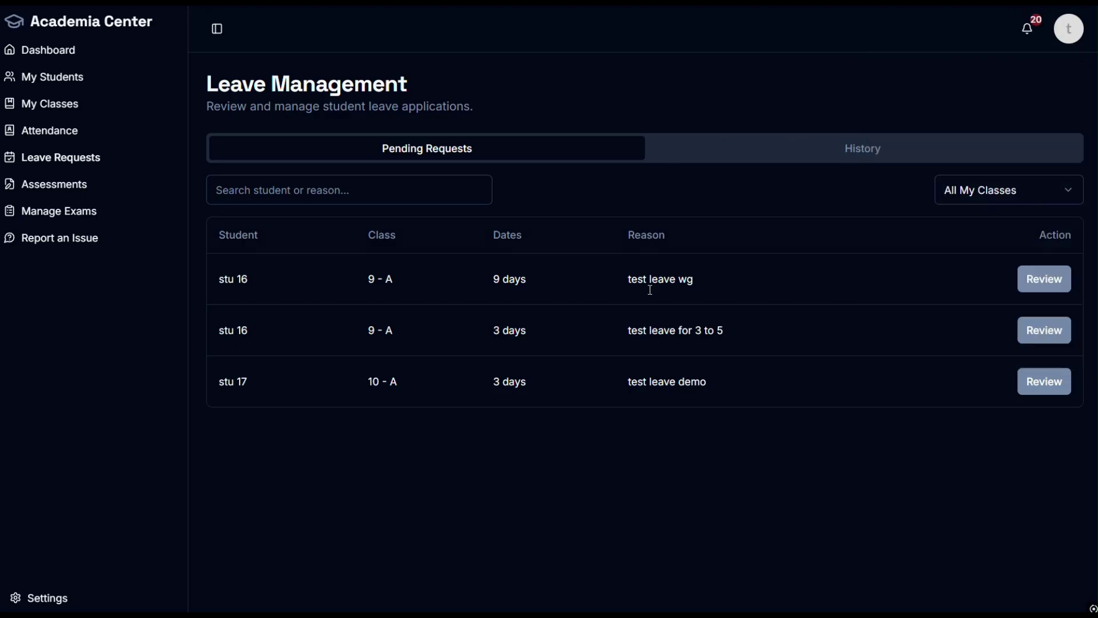
triple_click(416, 280)
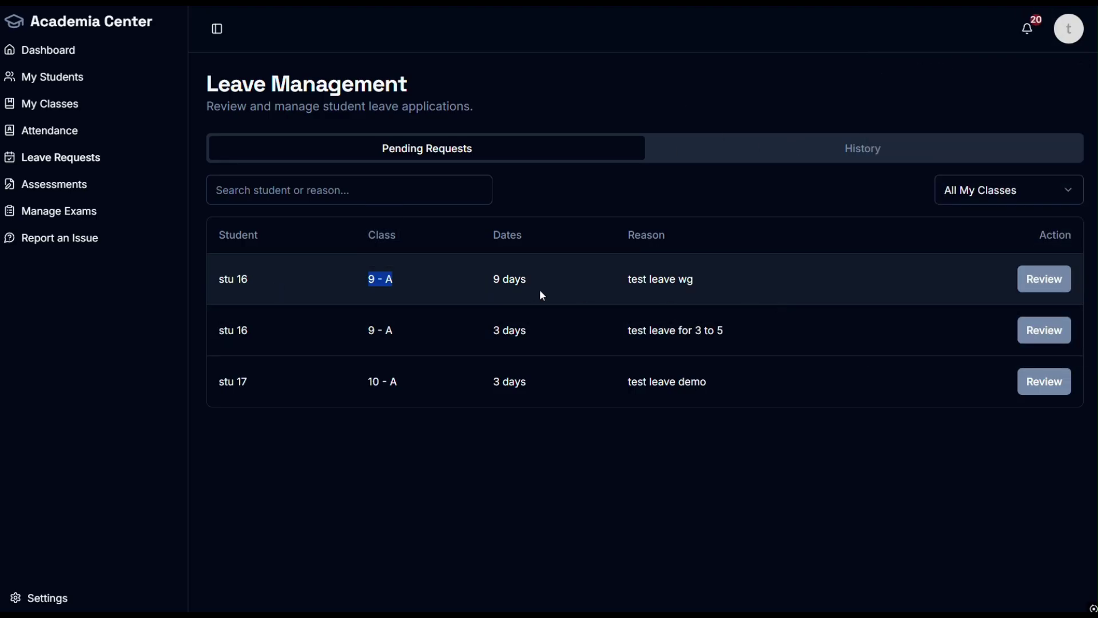
drag(540, 289, 482, 284)
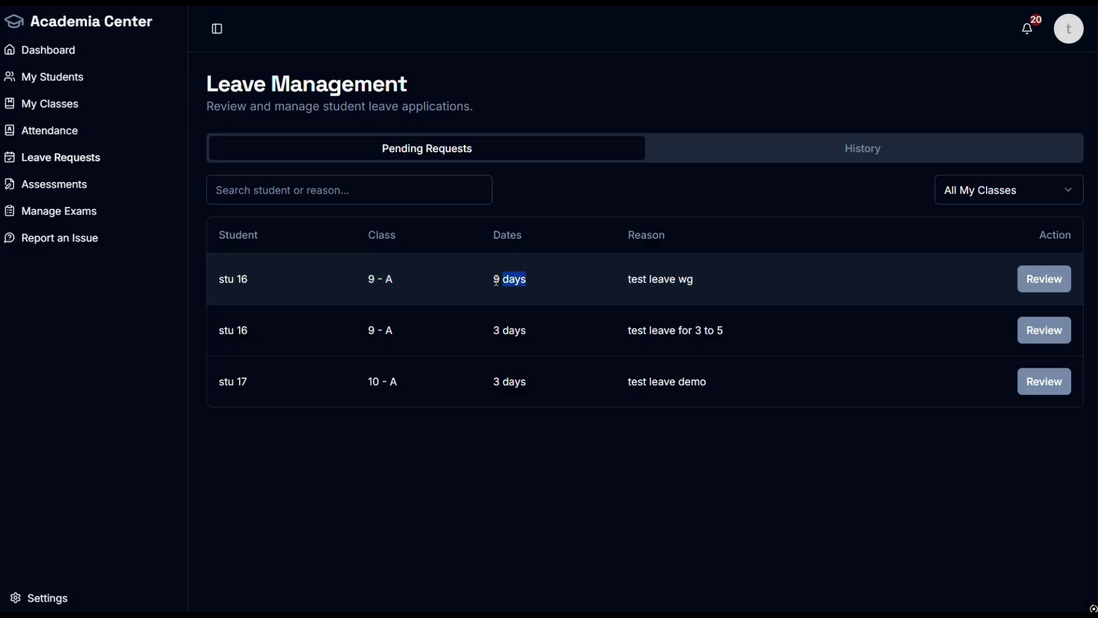
click(1032, 283)
Step: Read the guardian-bypassed warning, the bypass reason and the leave reason in the review
drag(486, 201, 338, 181)
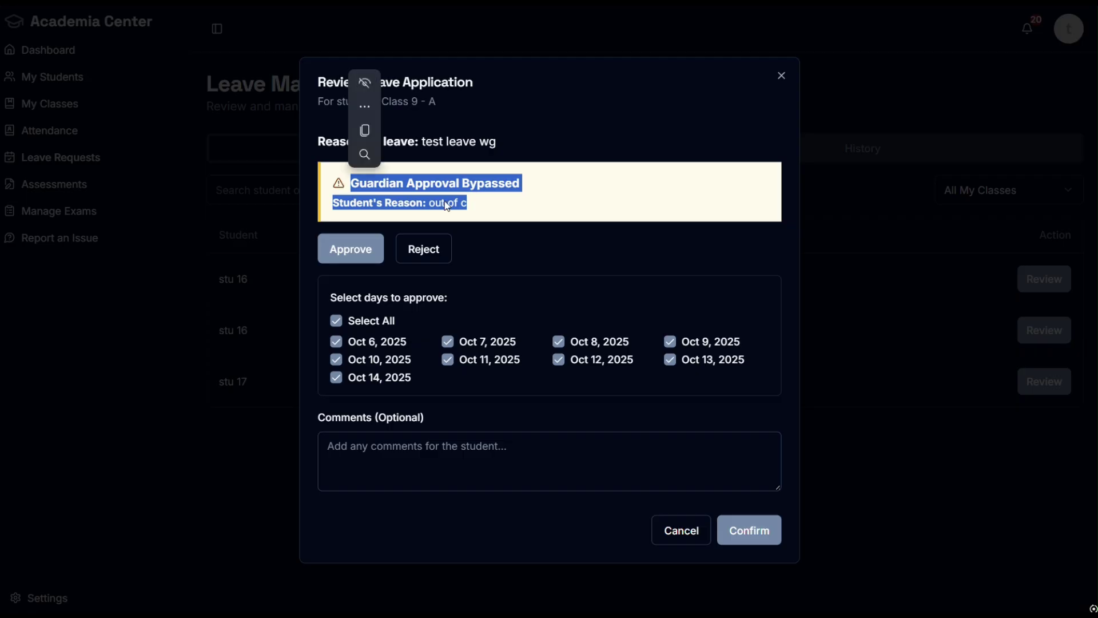
click(513, 213)
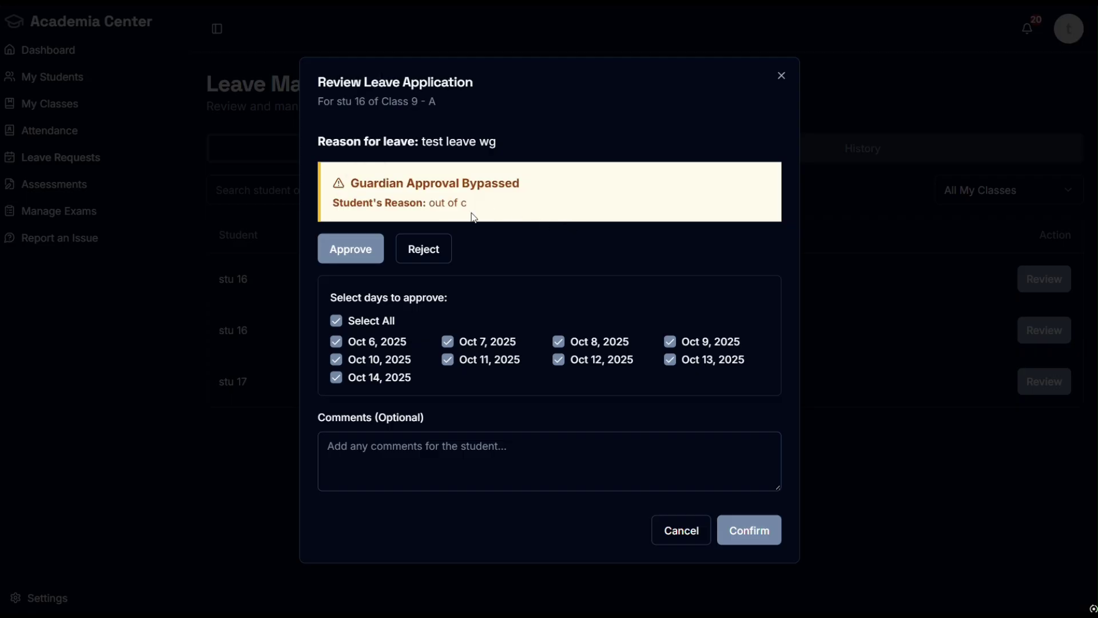
drag(425, 198, 469, 204)
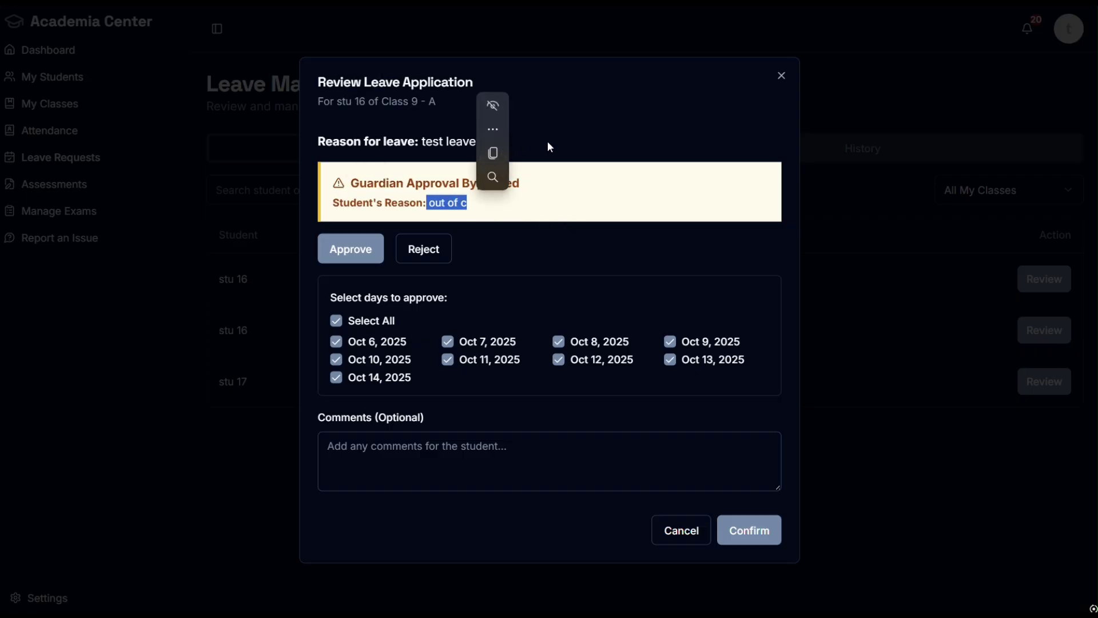
drag(496, 141, 421, 142)
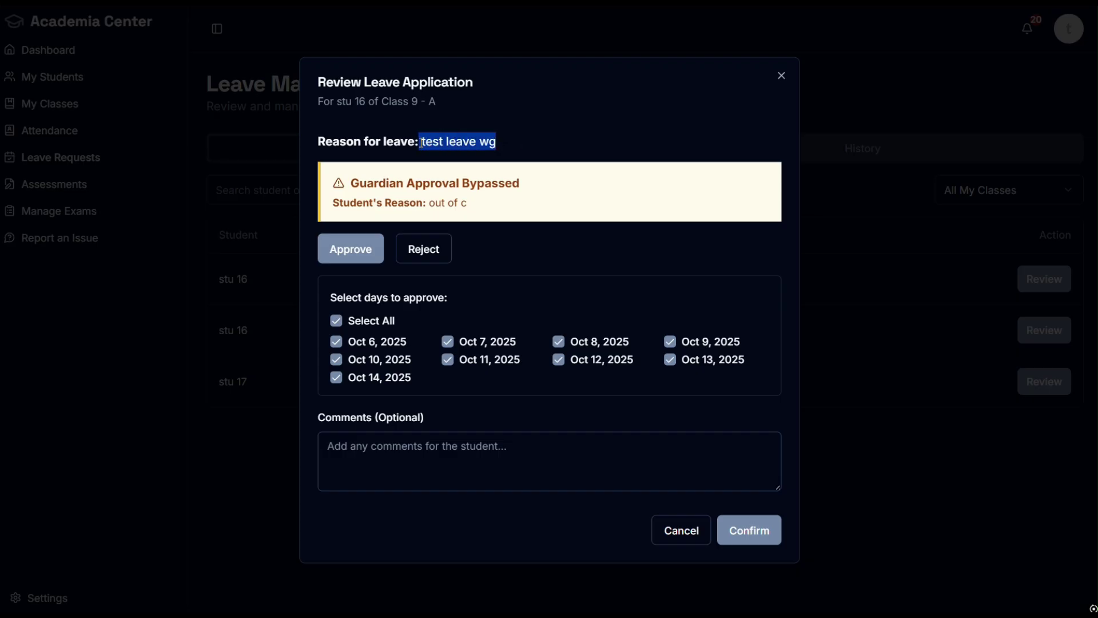
click(565, 152)
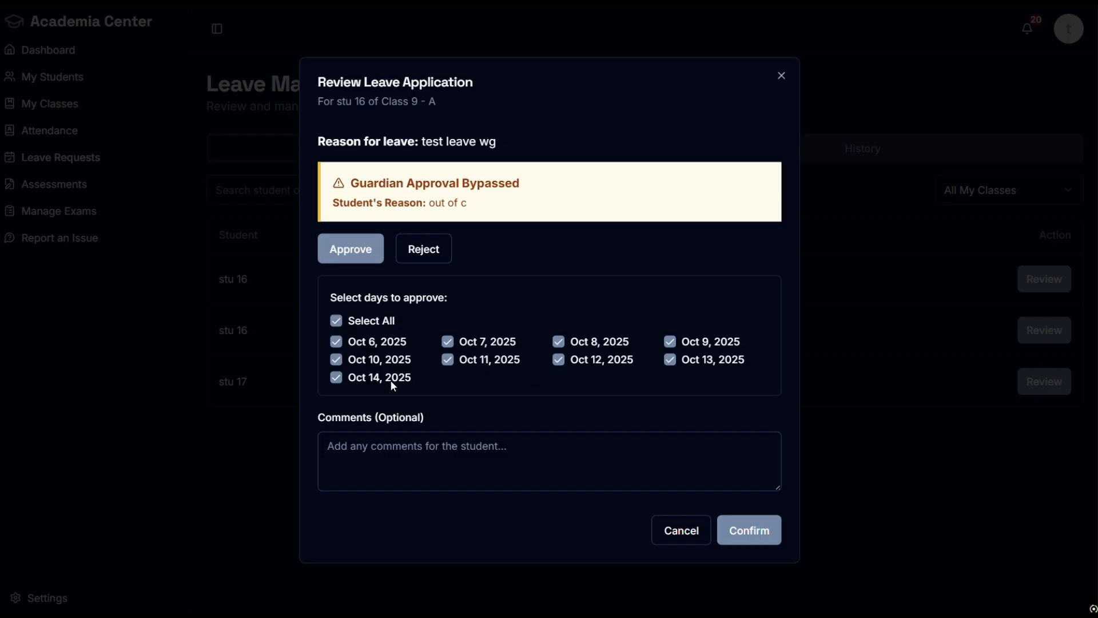
Step: Approve only Oct 7 and Oct 8, 2025 with the comment 'exams'
click(336, 322)
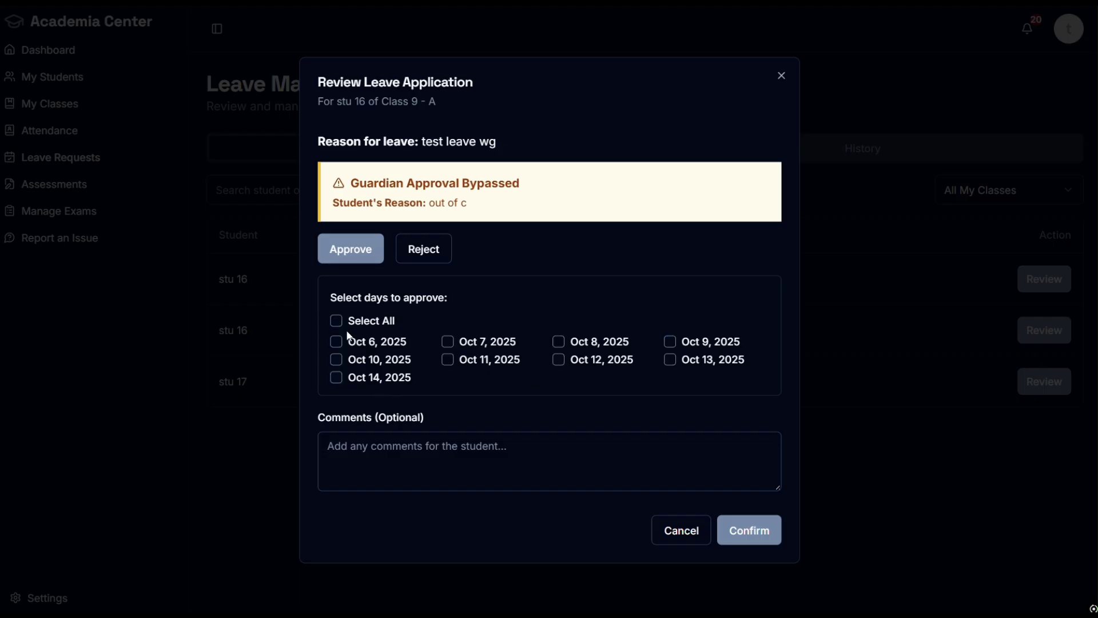
click(448, 342)
click(505, 452)
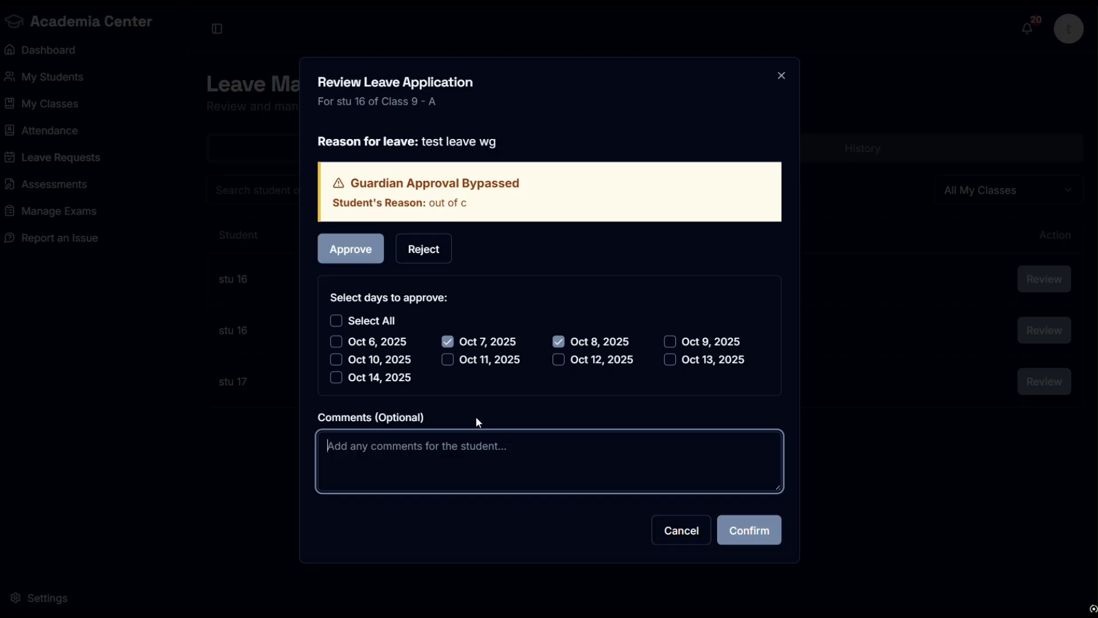
text(exams)
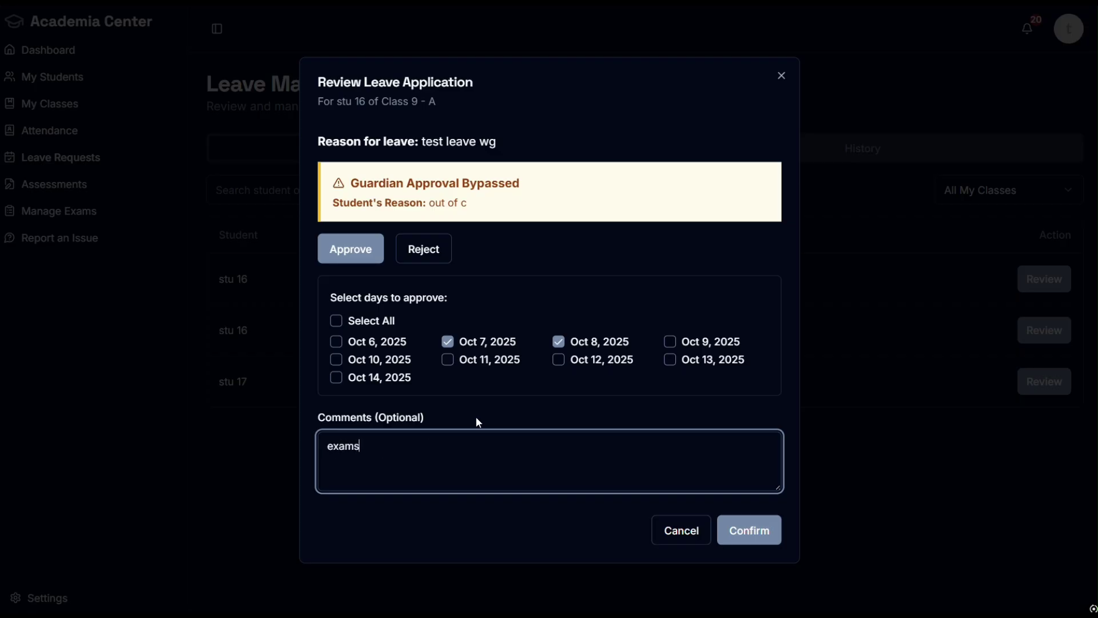
click(743, 530)
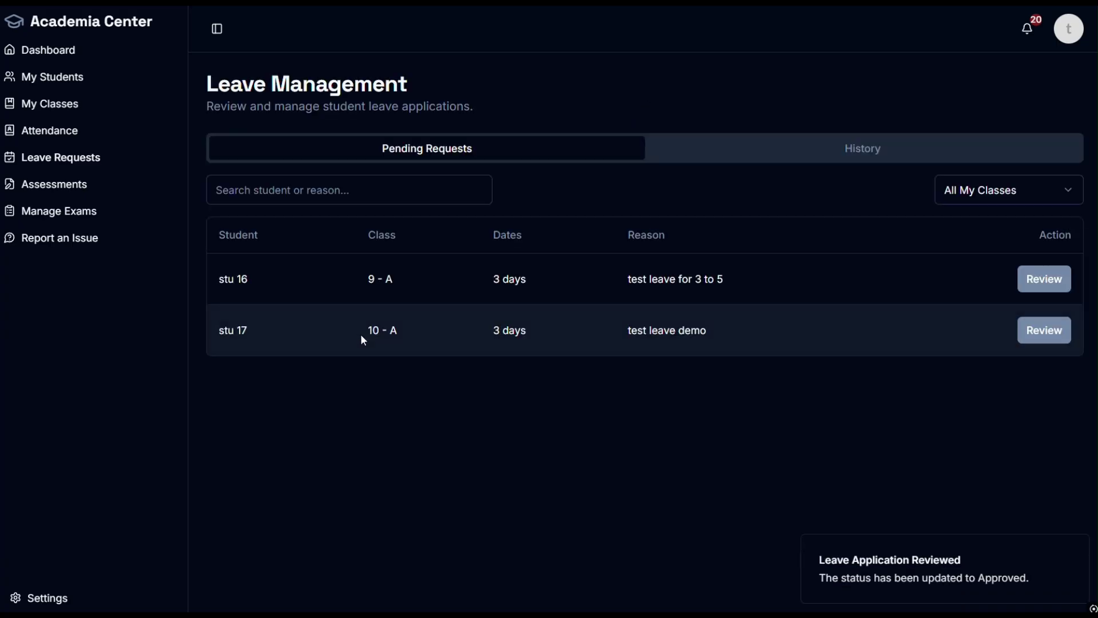
Step: Review stu 16's Oct 2–4 request, exclude Oct 4, and approve with comment 'test a'
click(1052, 281)
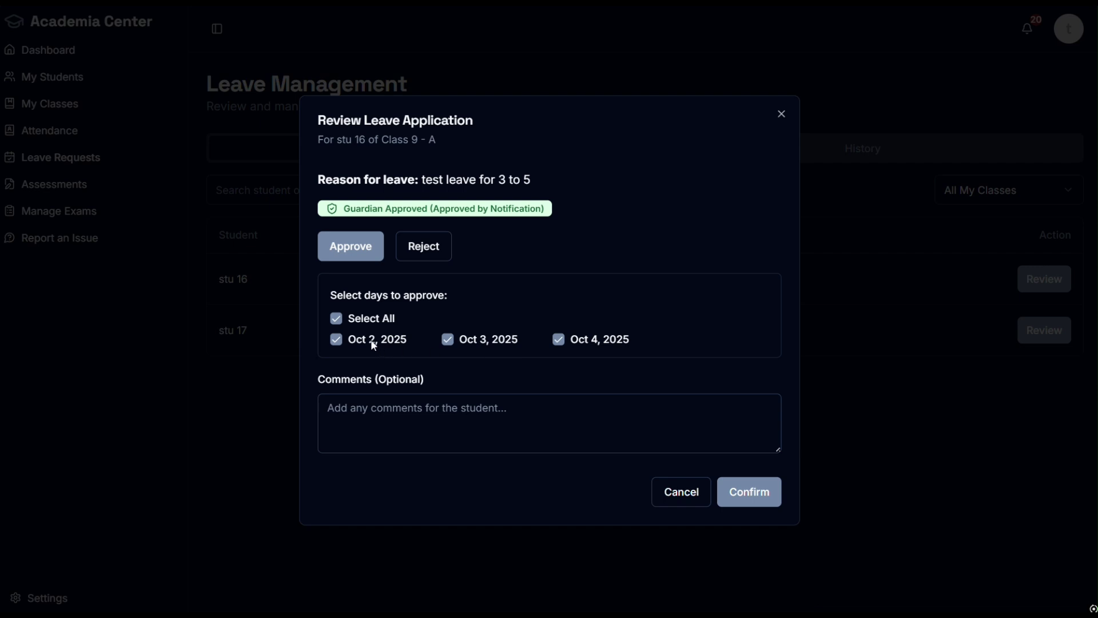
click(558, 341)
click(530, 419)
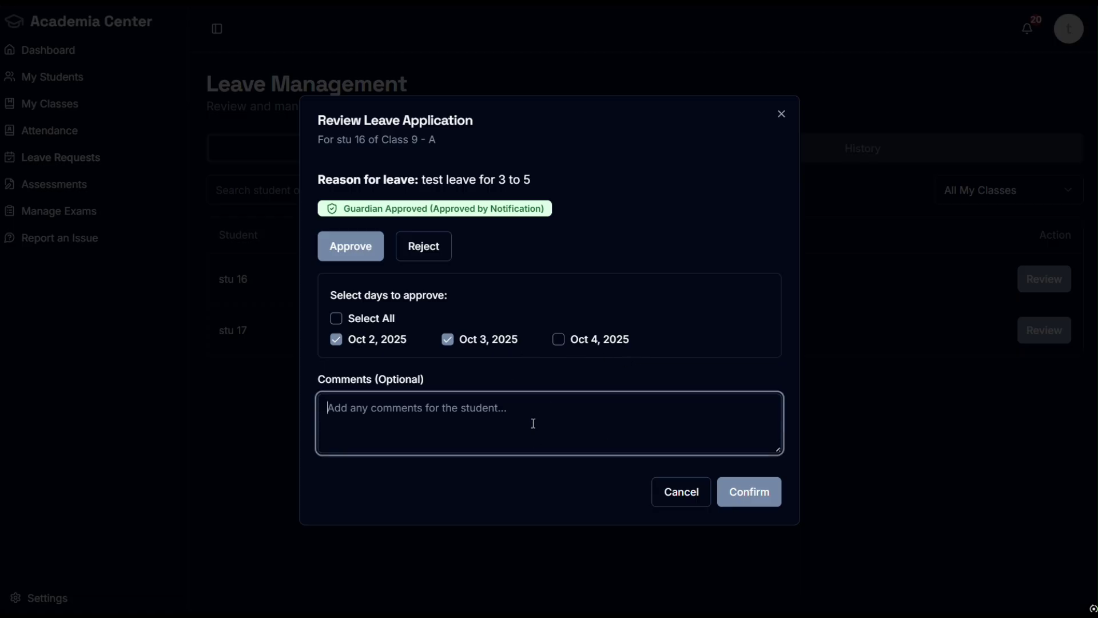
text(test a)
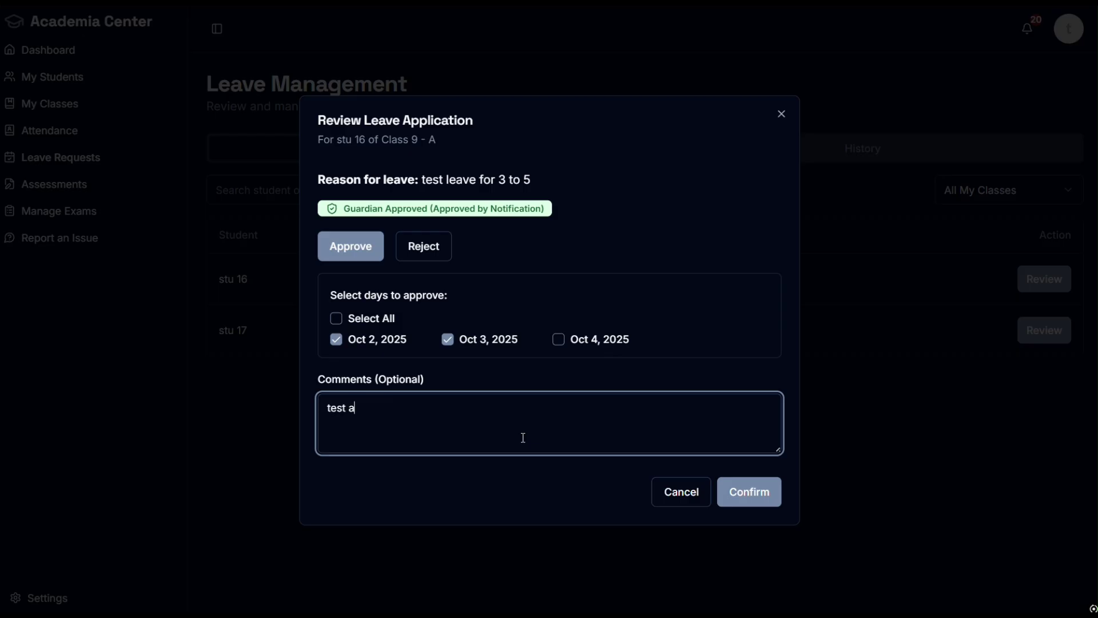
click(751, 495)
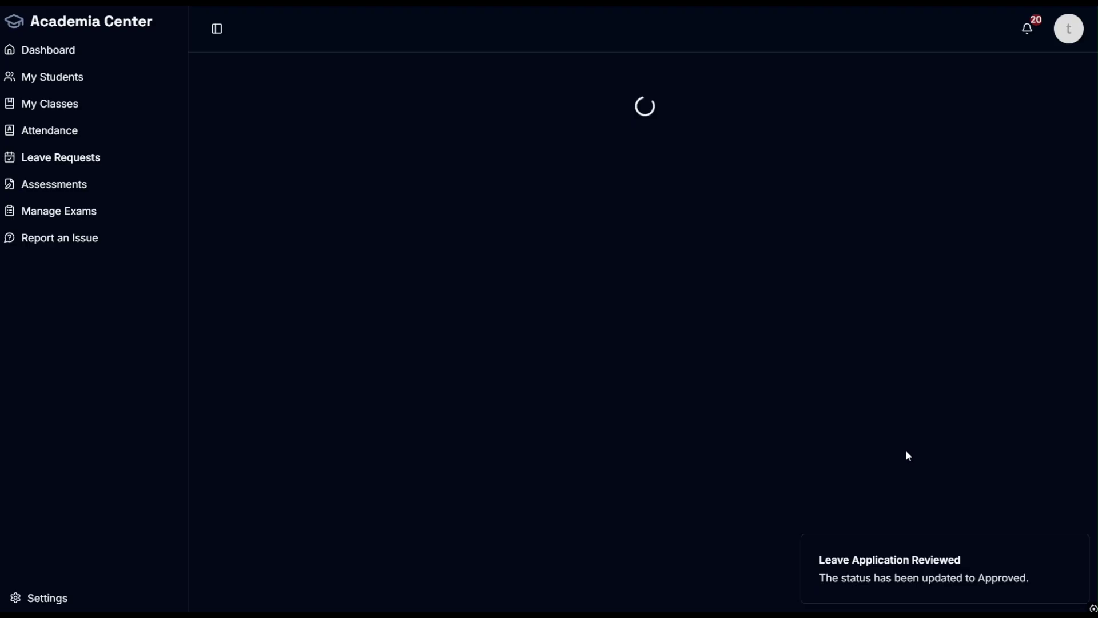
key(ctrl+super+Right)
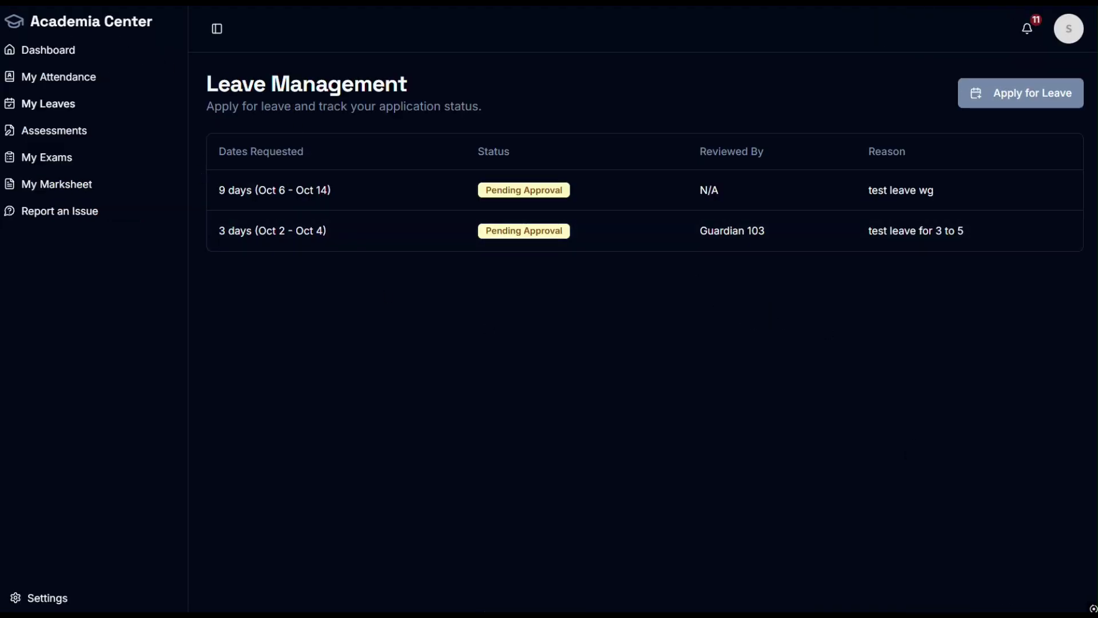
Step: Reload the student's leave page and read the notifications with the approved day counts
key(F5)
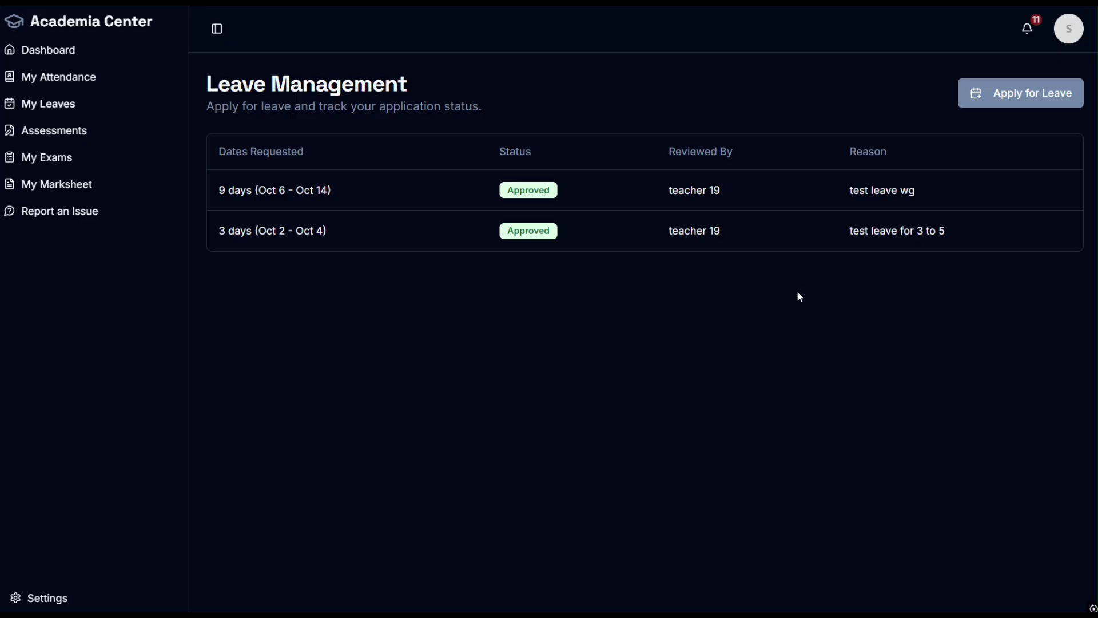
click(1027, 28)
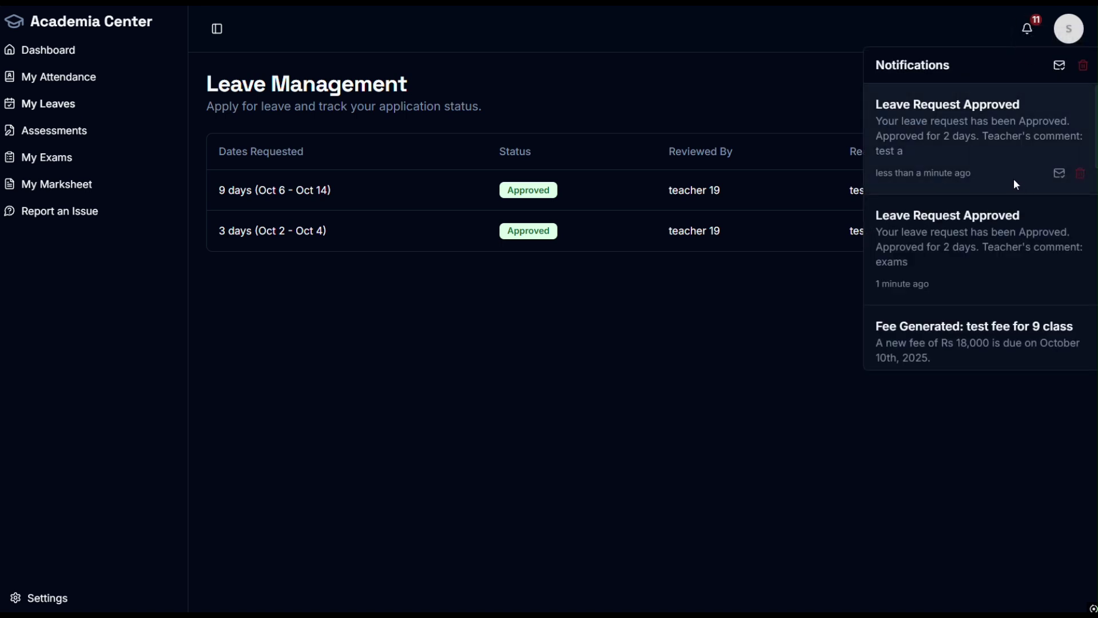
drag(937, 136, 966, 136)
drag(944, 247, 961, 247)
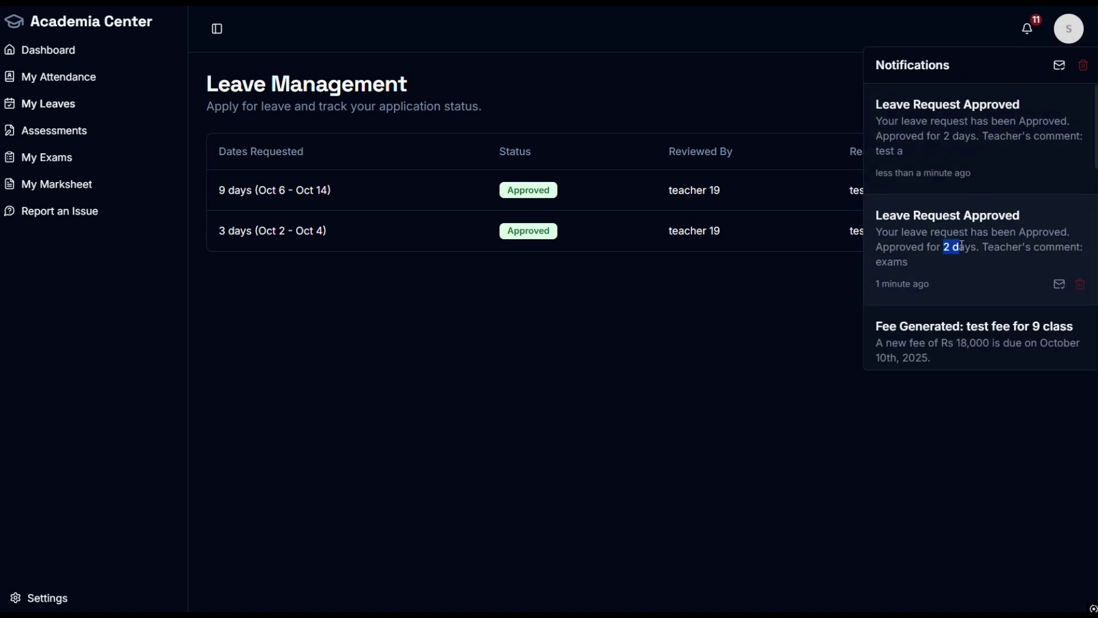
click(750, 303)
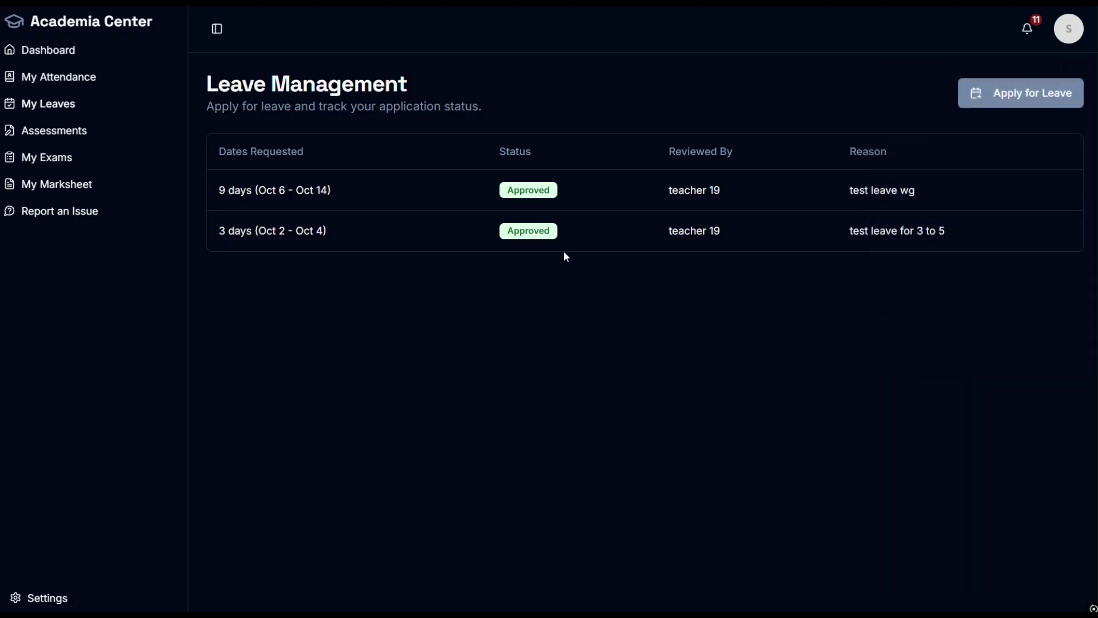
Step: Confirm the teacher comments 'test a' and 'exams' and the approved dates Oct 7 and 8
mouse_move(538, 235)
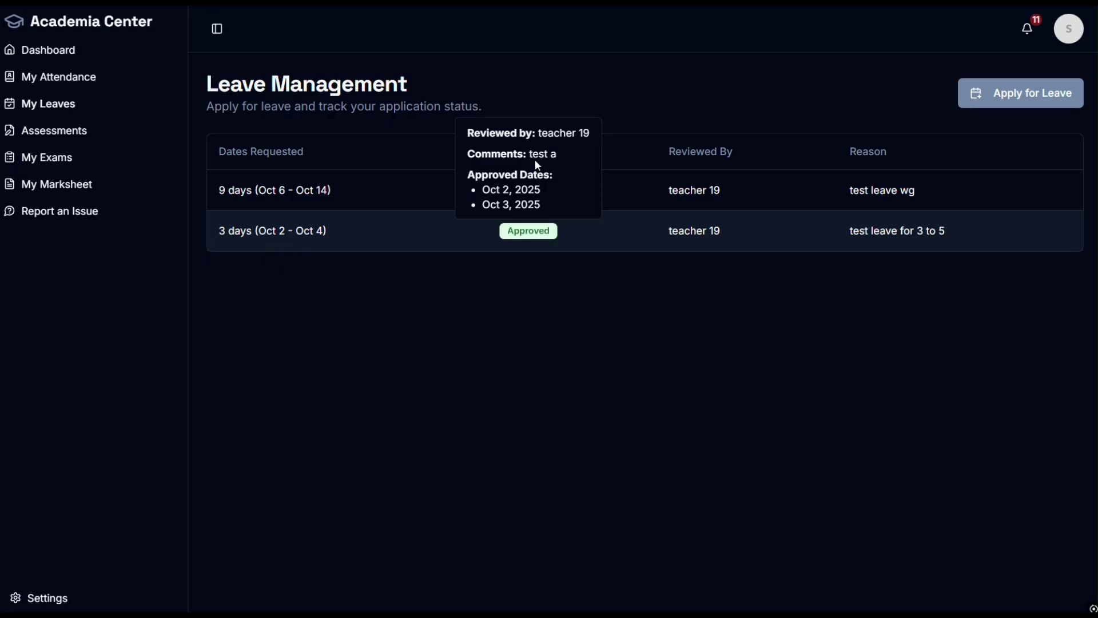
drag(530, 155, 569, 163)
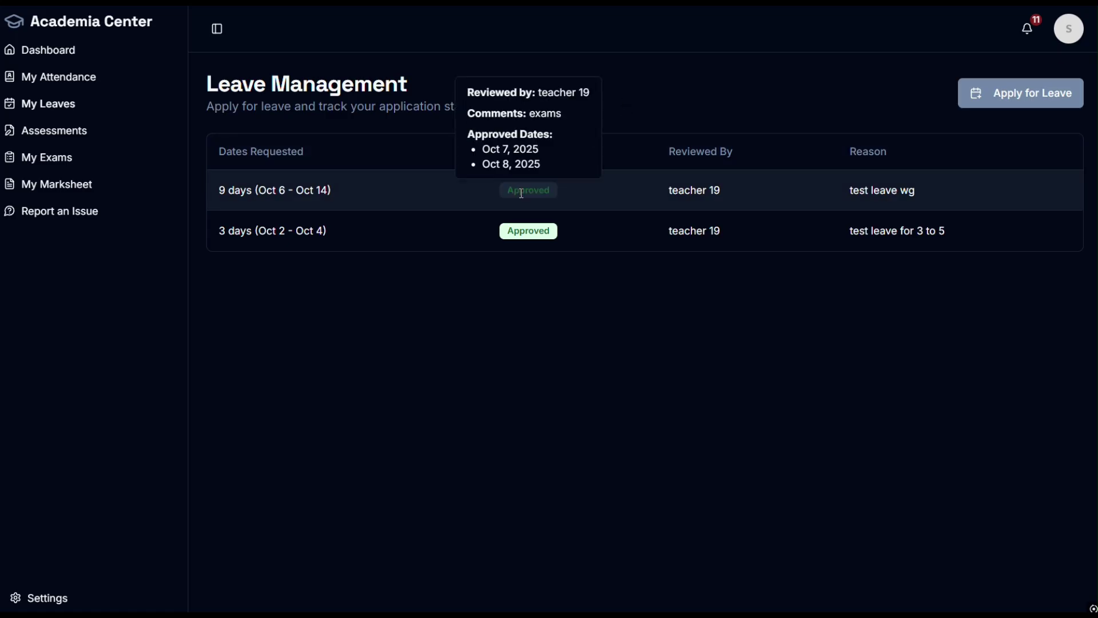
drag(527, 114, 560, 113)
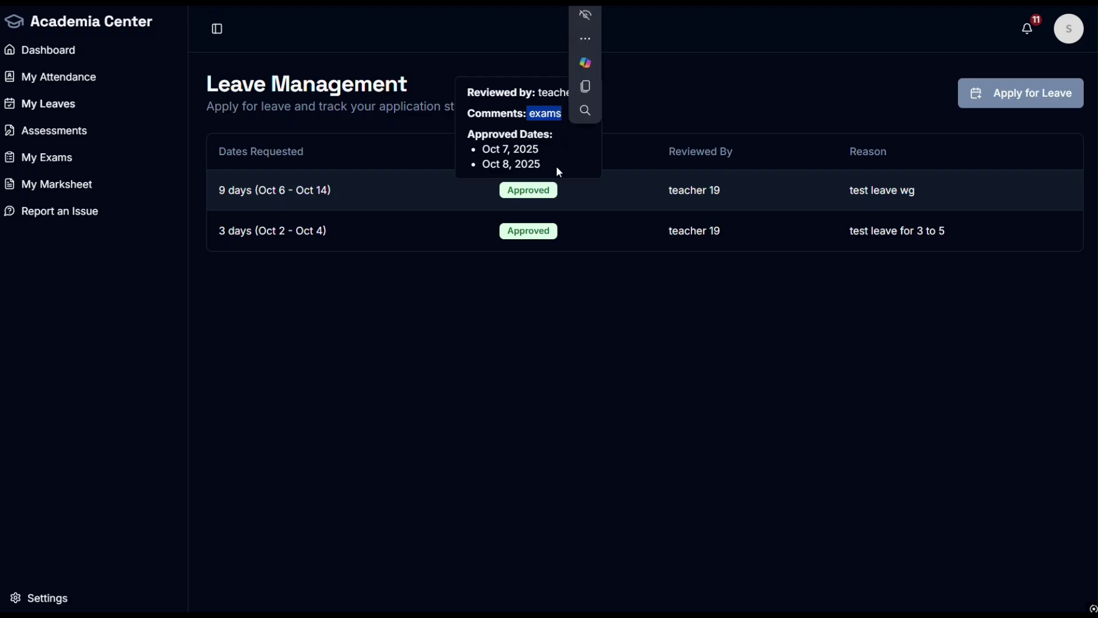
drag(541, 165, 538, 92)
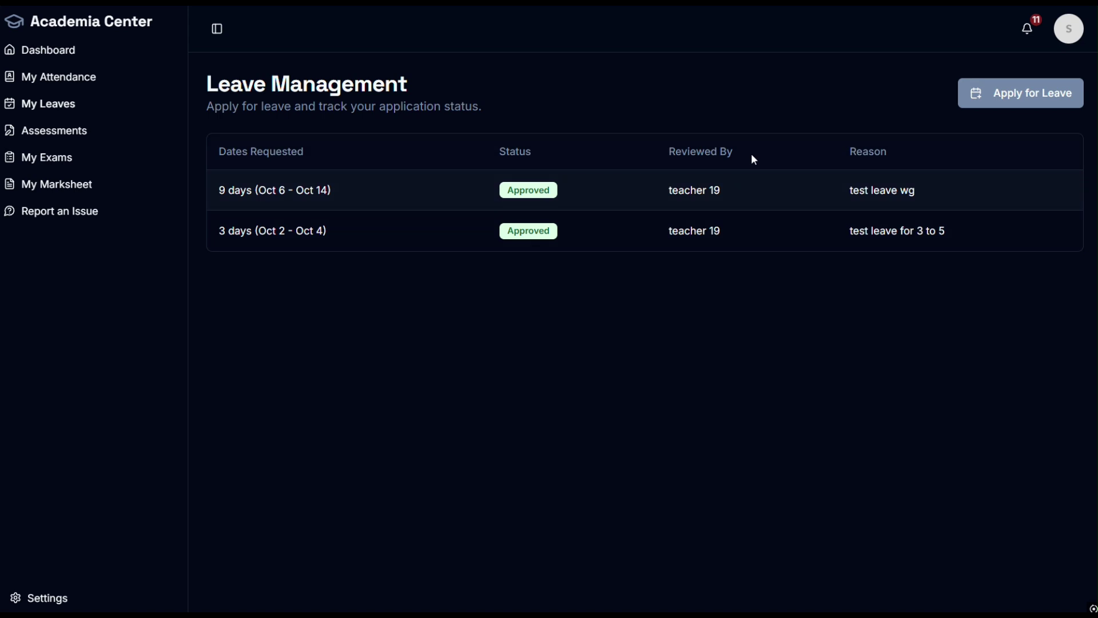
Step: In the teacher's session, open Attendance History for 9 - Section A
key(ctrl+Right)
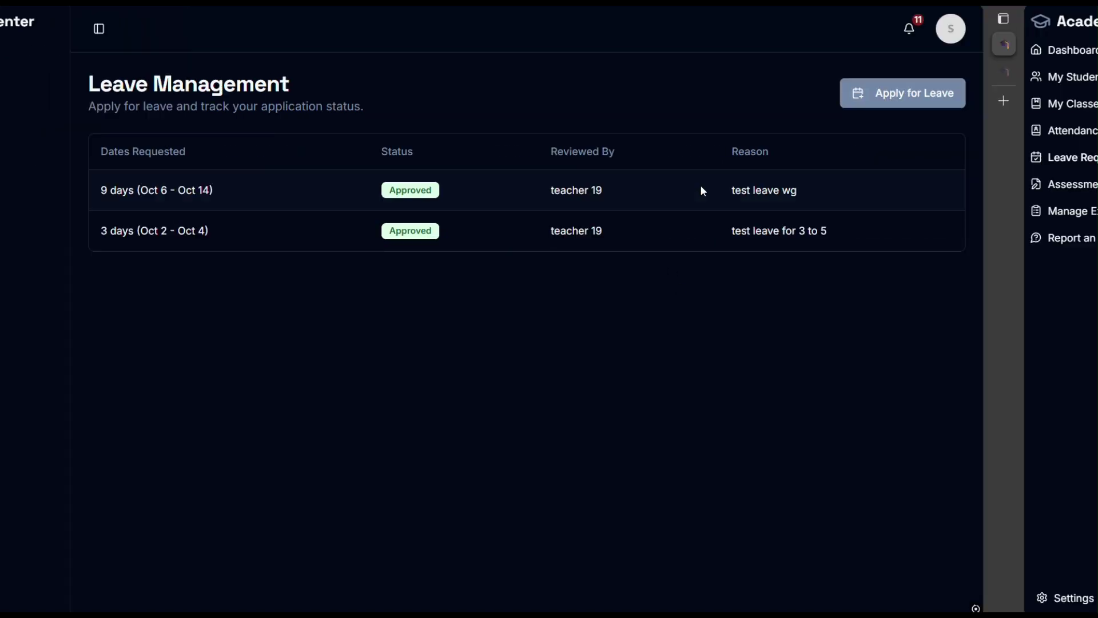
click(56, 129)
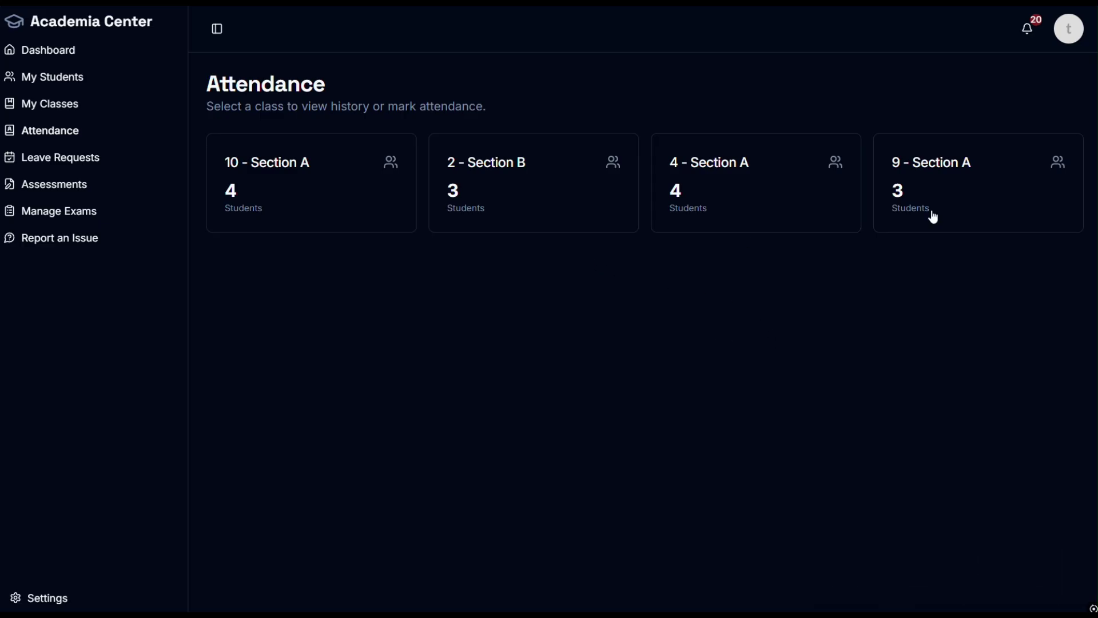
click(932, 216)
Step: Open 9 - A's Mark Attendance sheet for 10/03/2025, where stu 16 already shows on leave
click(310, 227)
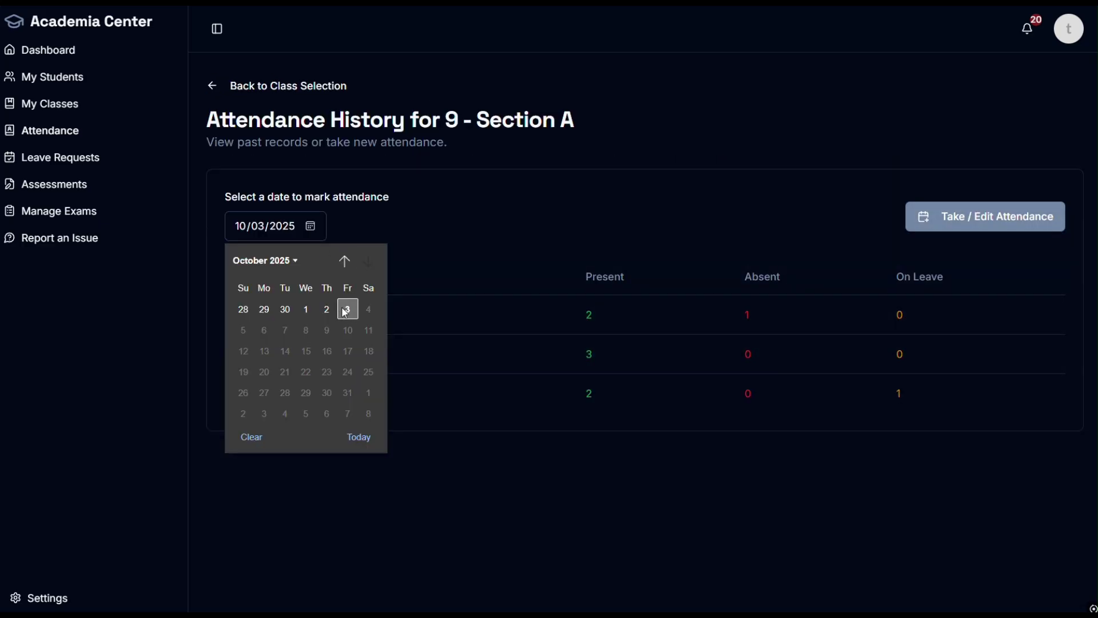
click(396, 297)
click(1011, 216)
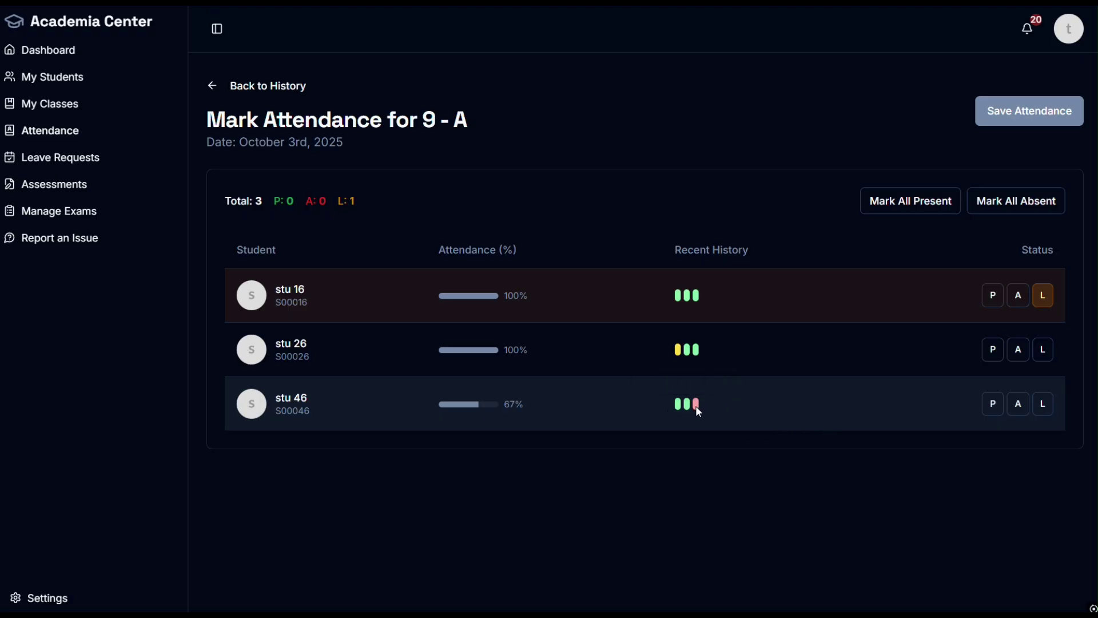
mouse_move(703, 355)
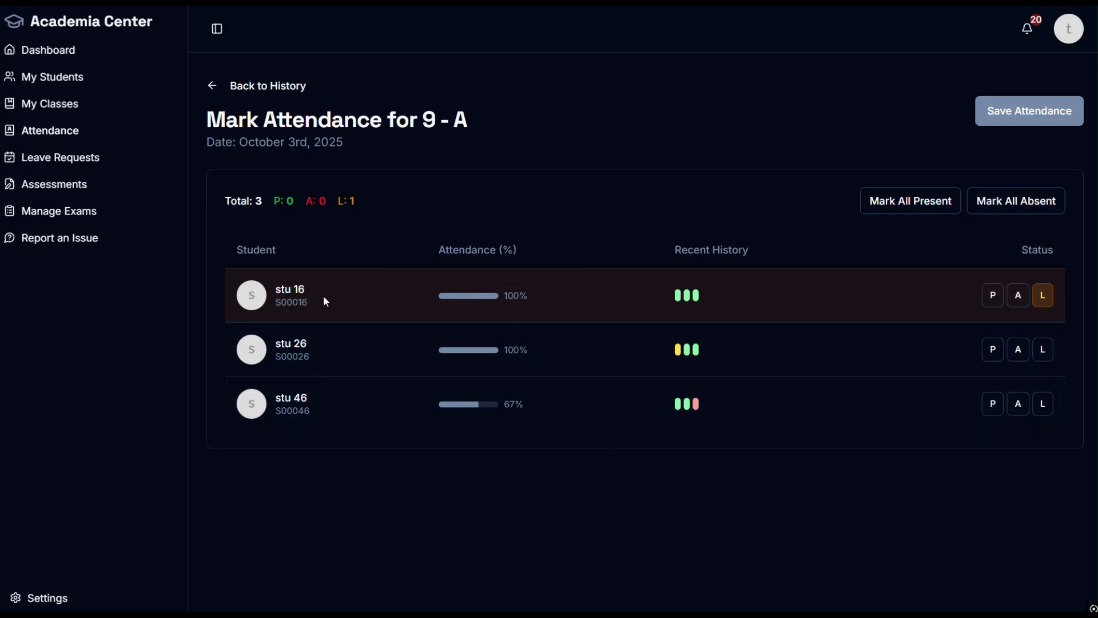
Step: Highlight stu 16's name and the 3rd date on the attendance sheet
drag(286, 290, 276, 290)
click(595, 173)
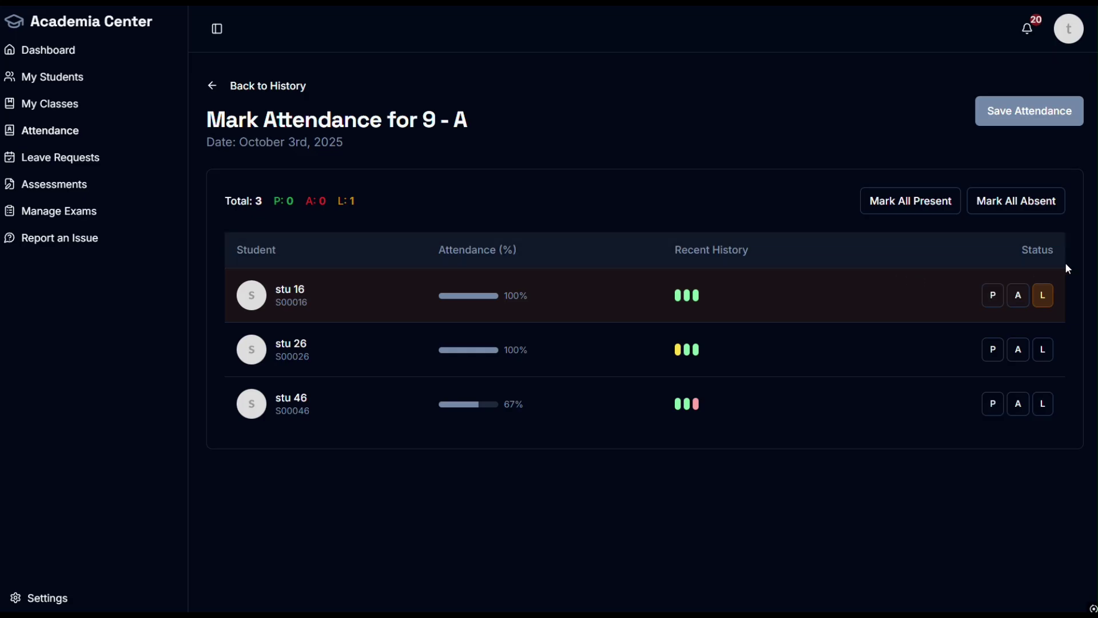
double_click(297, 142)
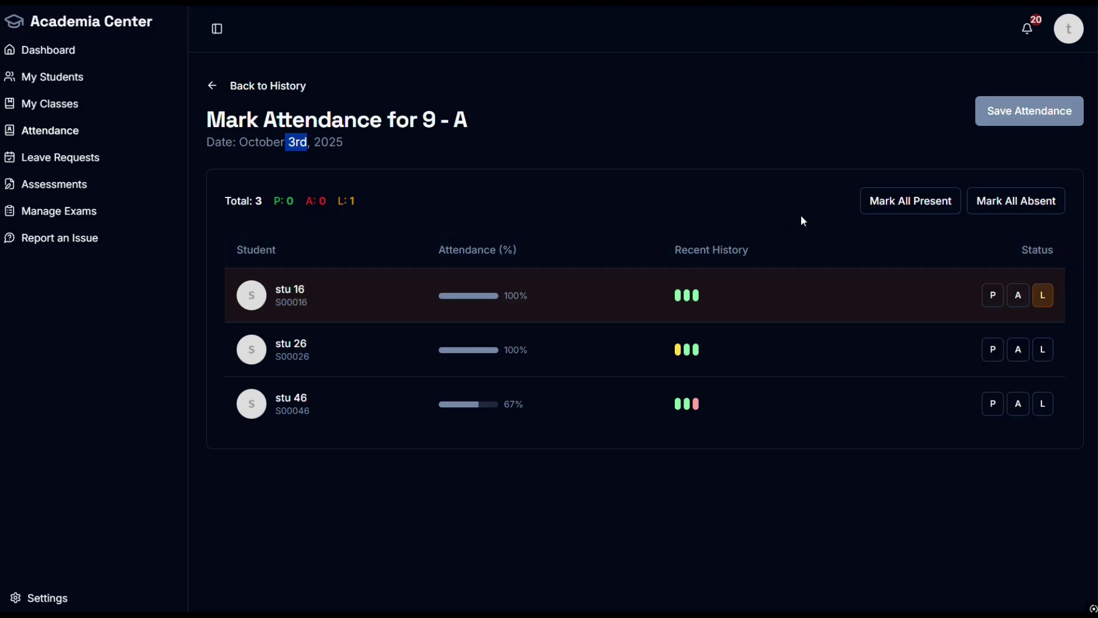
Step: Try the bulk present/absent and leave toggles, then save with stu 26 and stu 46 present and stu 16 on leave
click(888, 202)
click(1033, 210)
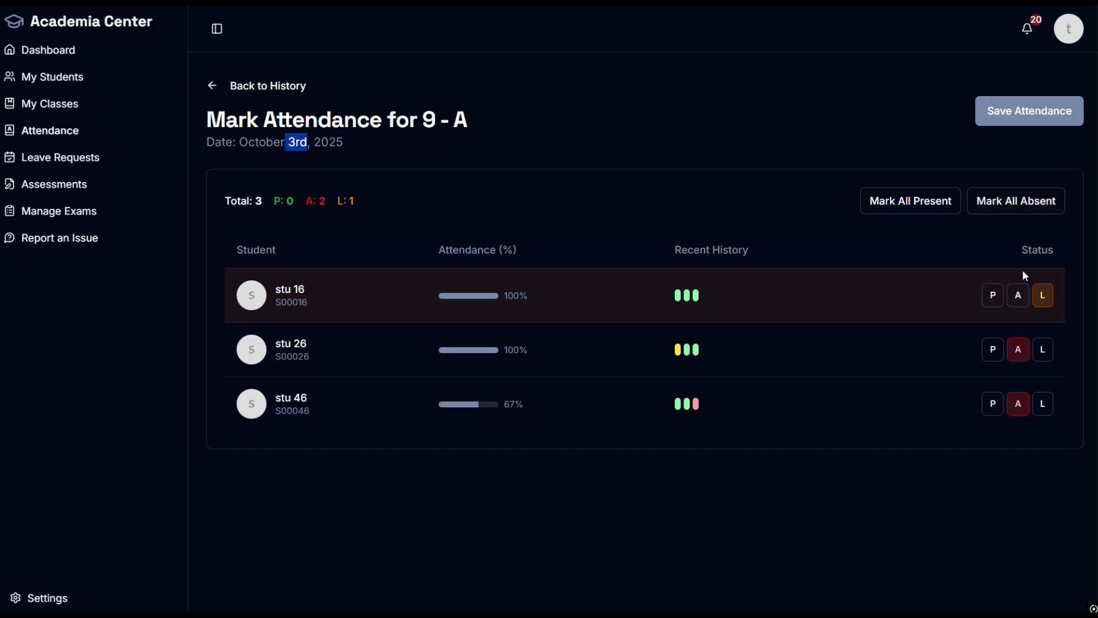
click(916, 205)
click(993, 296)
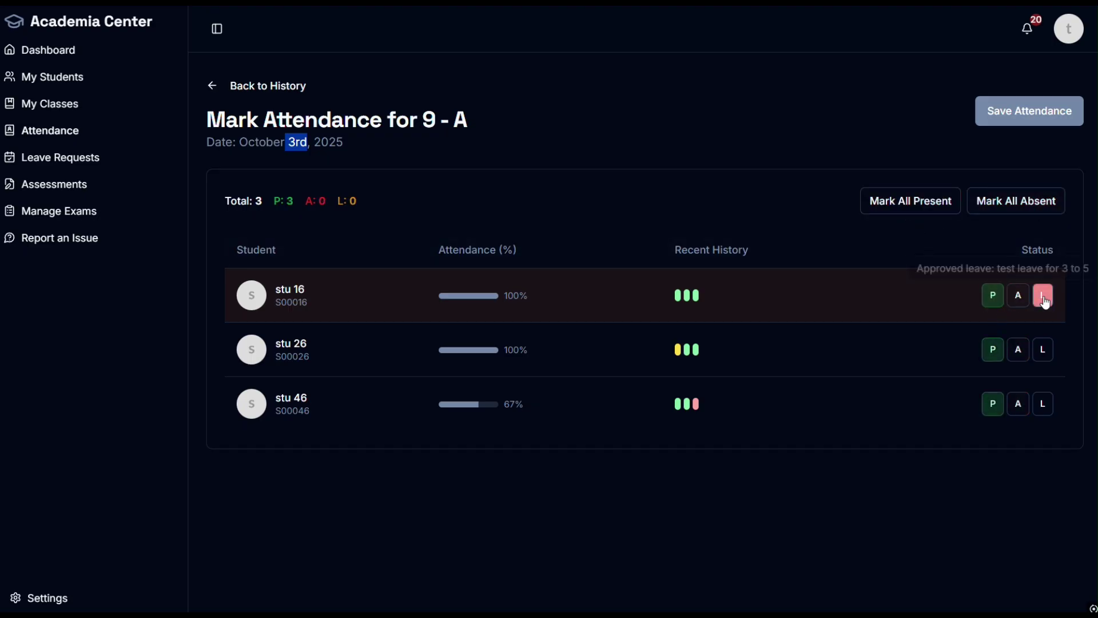
click(1043, 295)
click(981, 203)
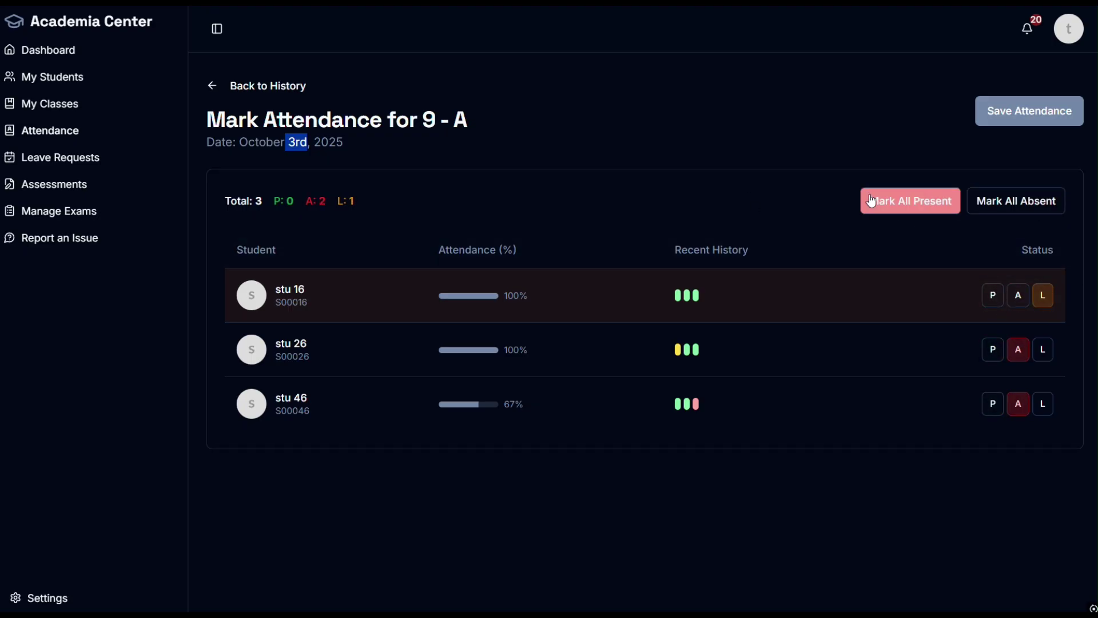
click(875, 201)
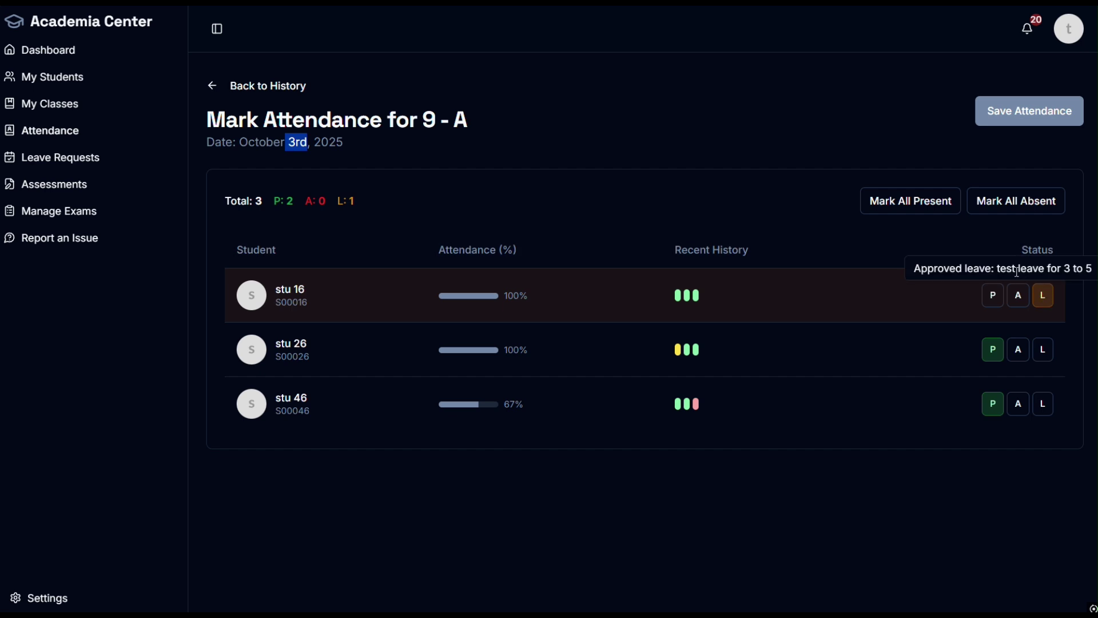
drag(996, 268, 1094, 272)
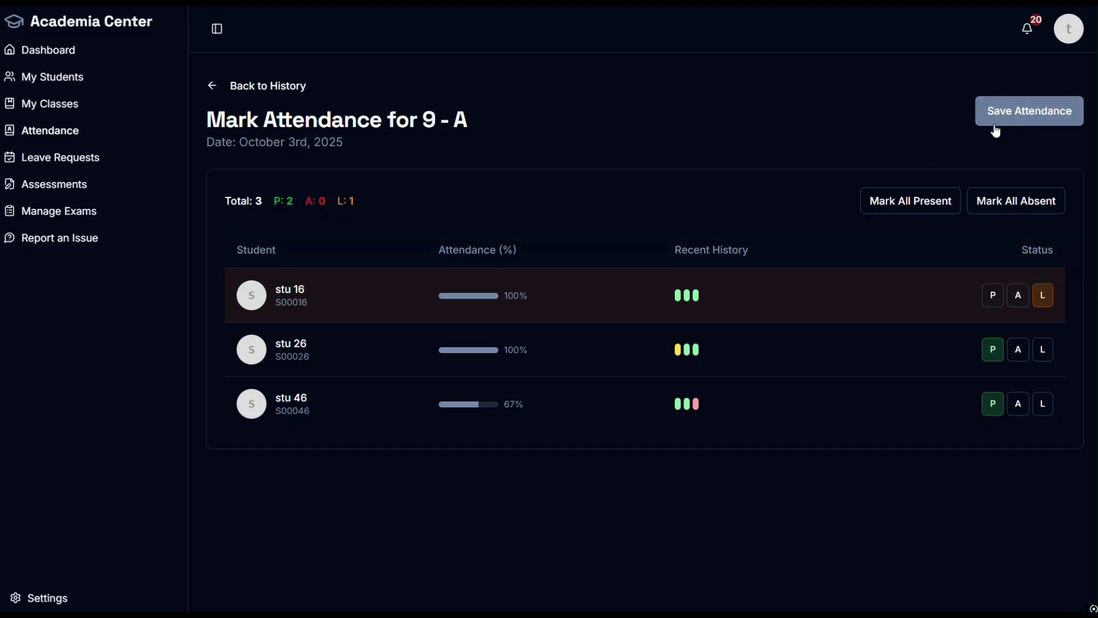
click(1015, 122)
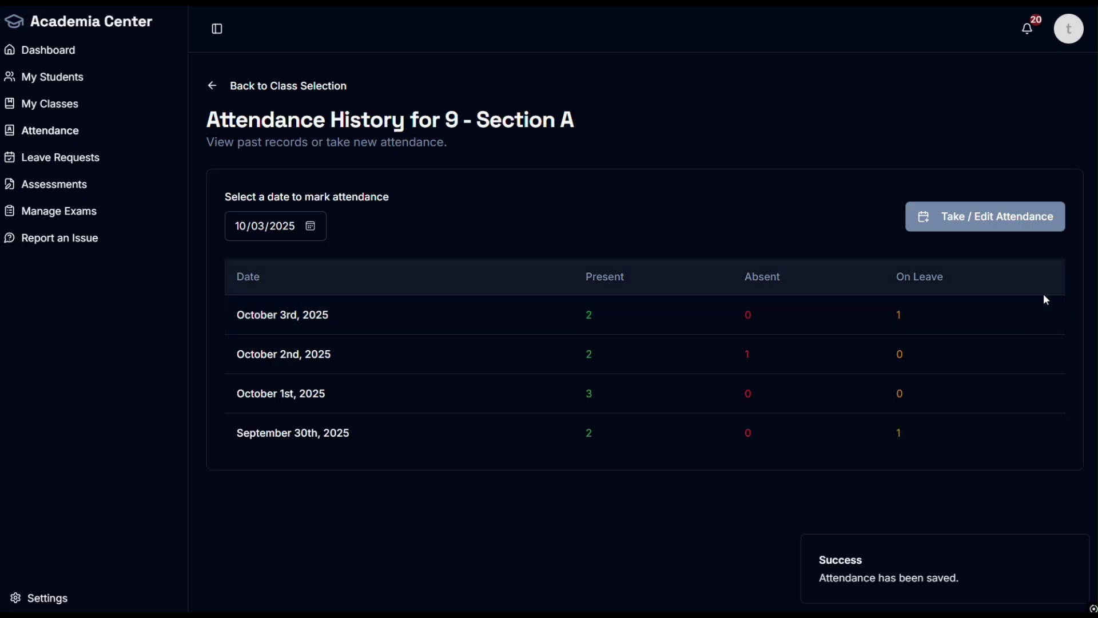
Step: Save 9 - A's October 2nd attendance with stu 16 marked on leave
click(310, 224)
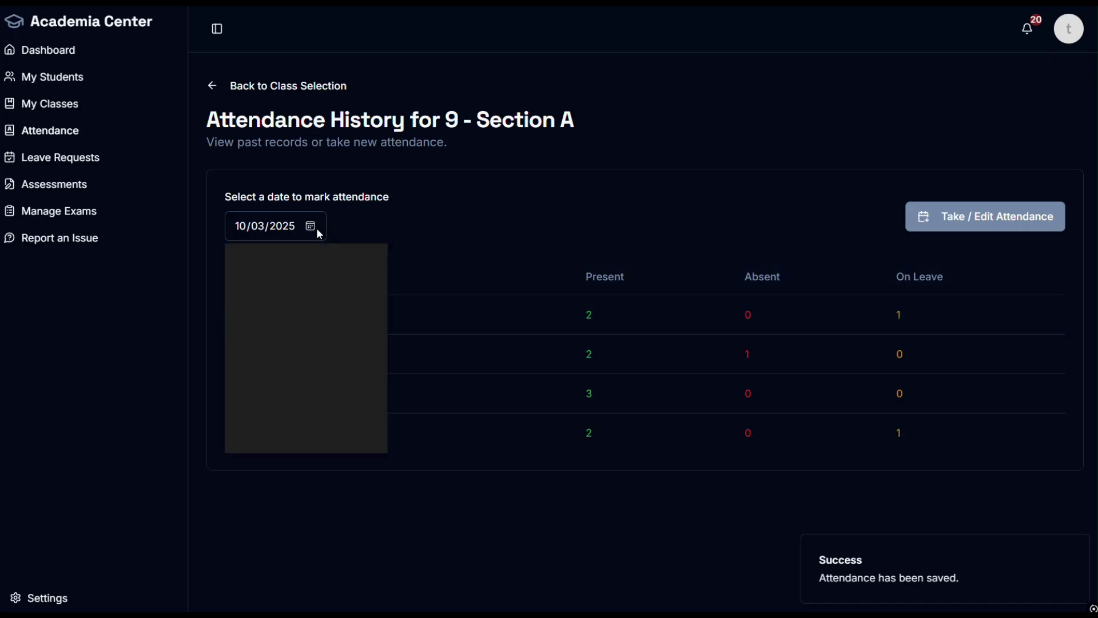
click(327, 308)
click(972, 224)
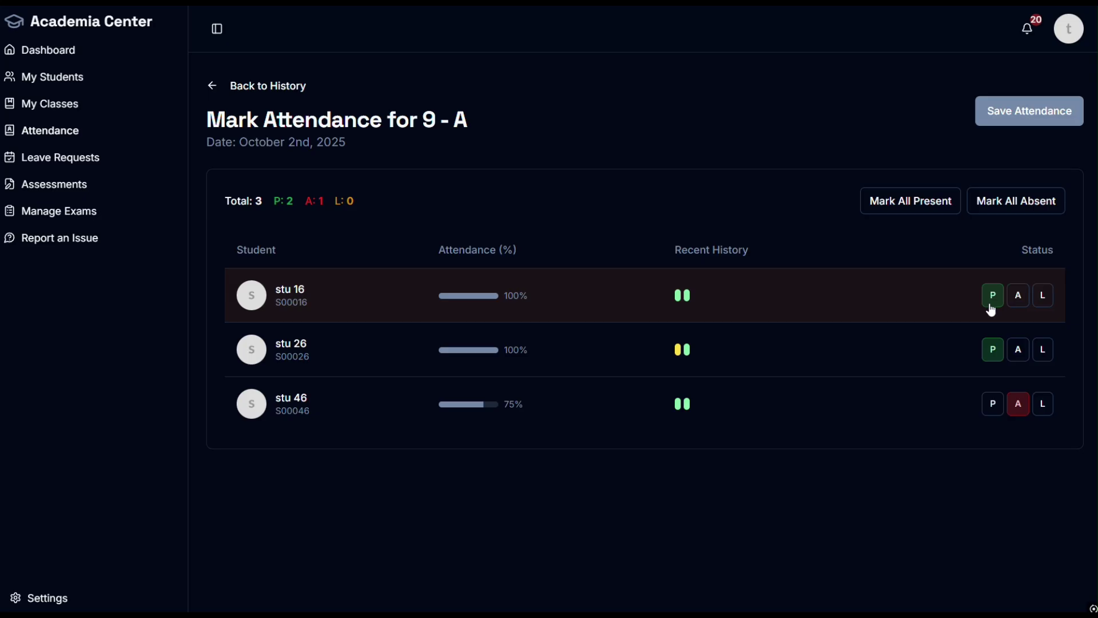
click(1044, 297)
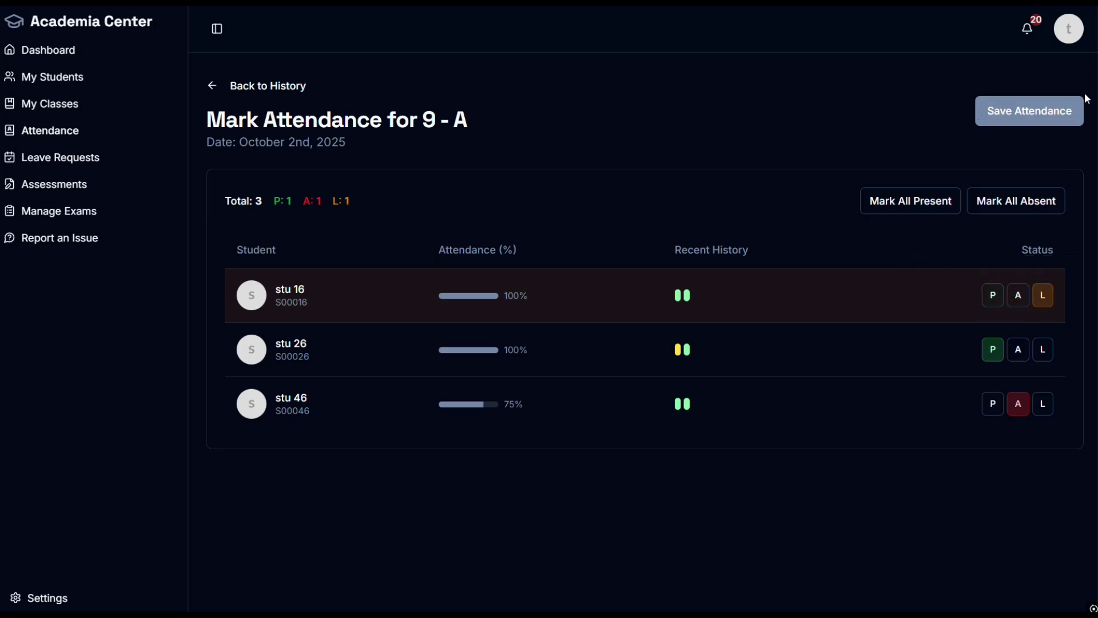
click(1018, 111)
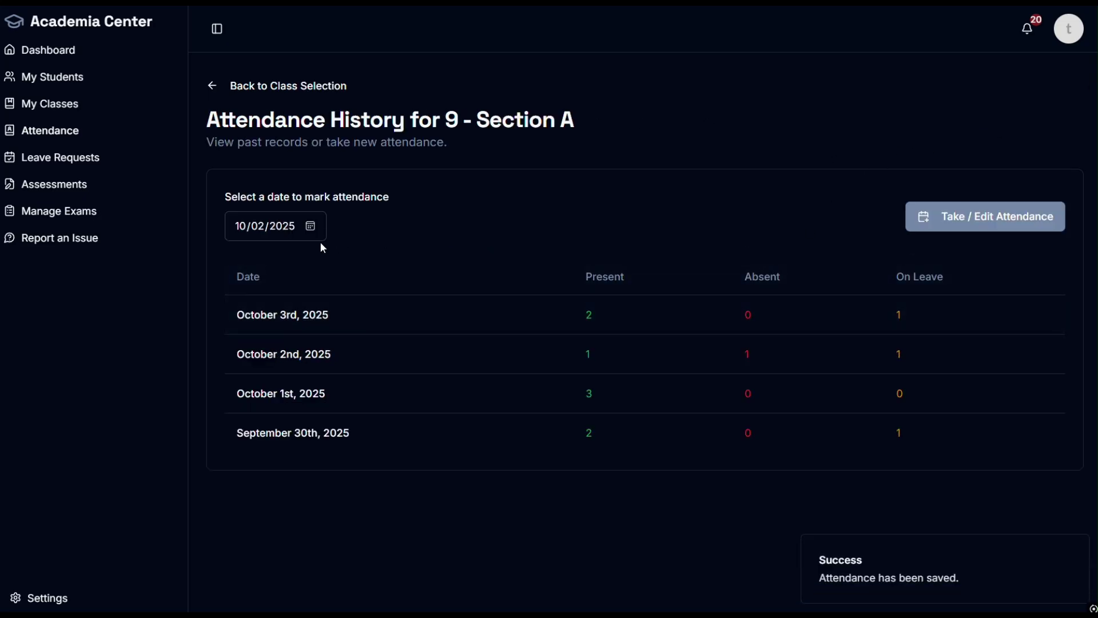
Step: Record all three 9 - A students absent for September 17th, 2025 and save
click(310, 228)
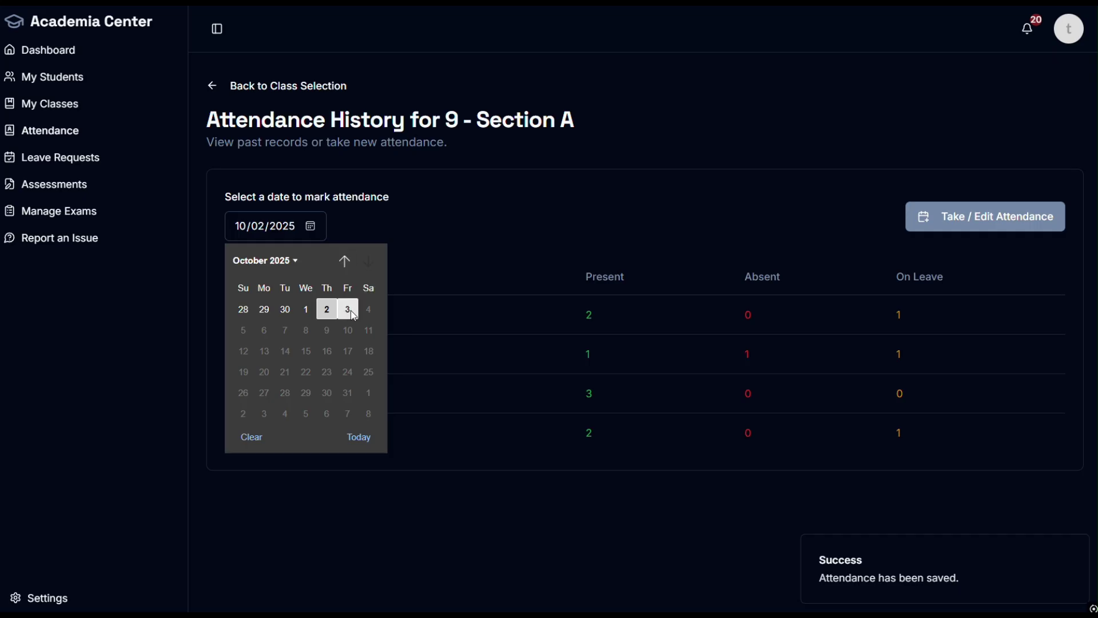
click(344, 262)
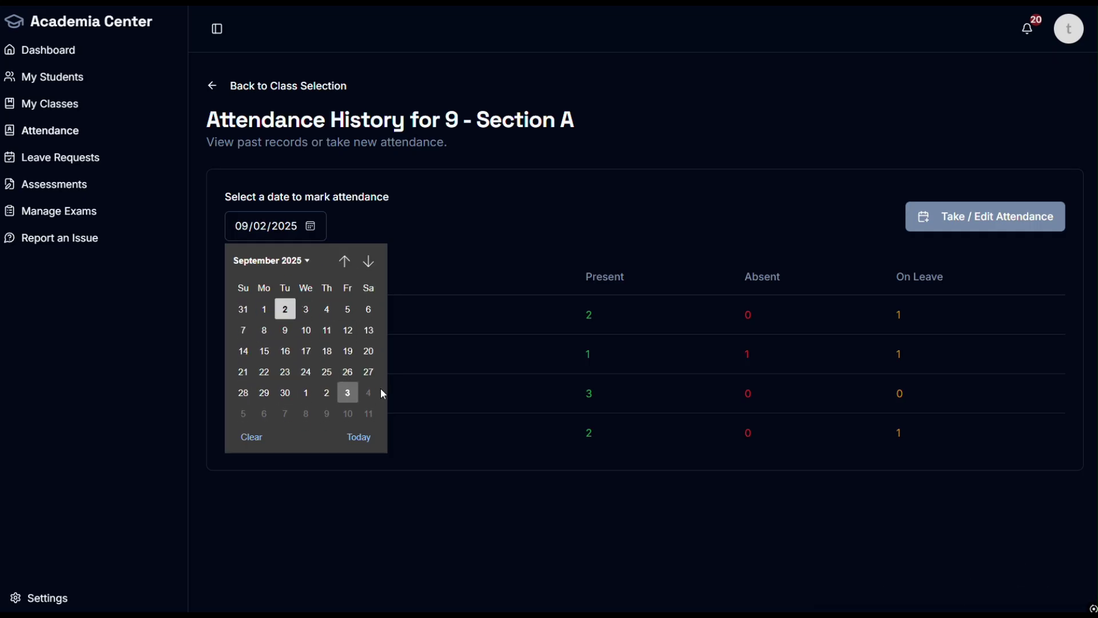
click(306, 351)
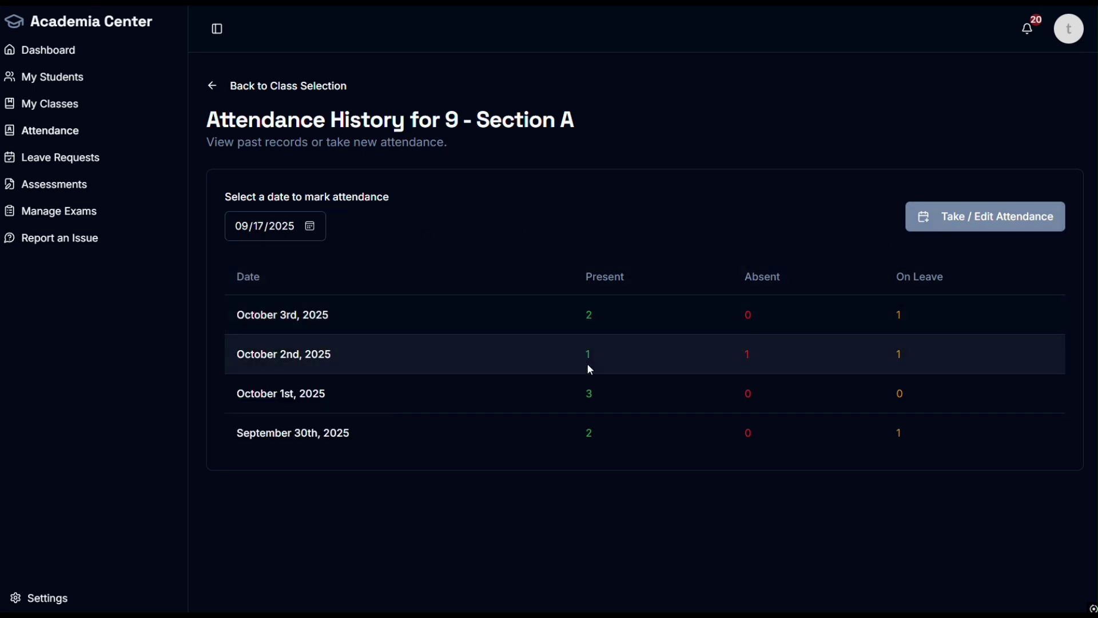
click(949, 227)
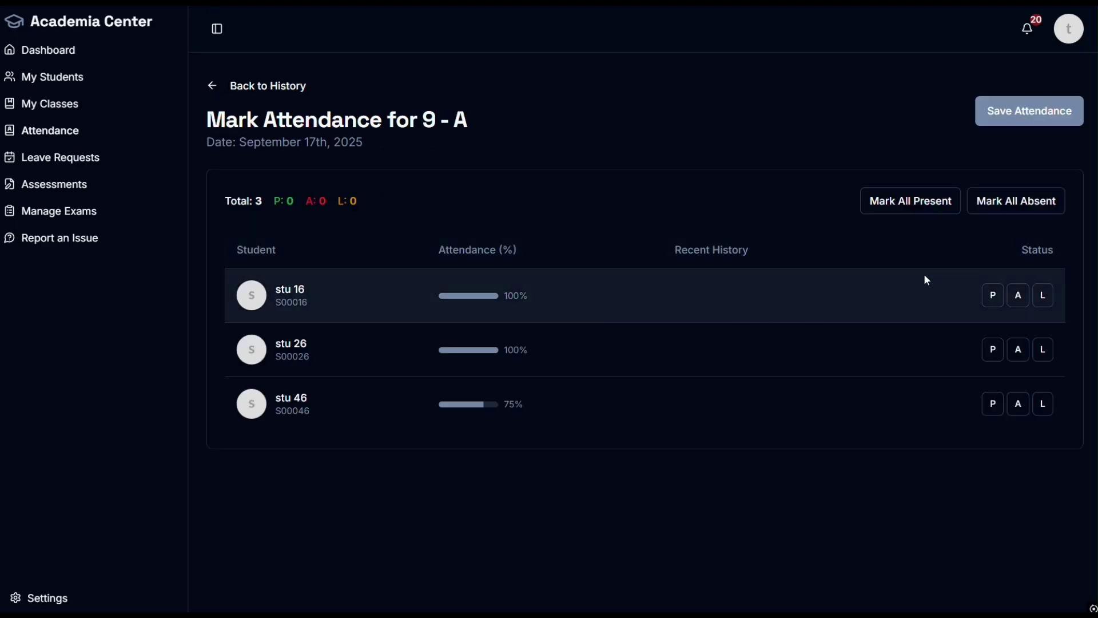
click(910, 201)
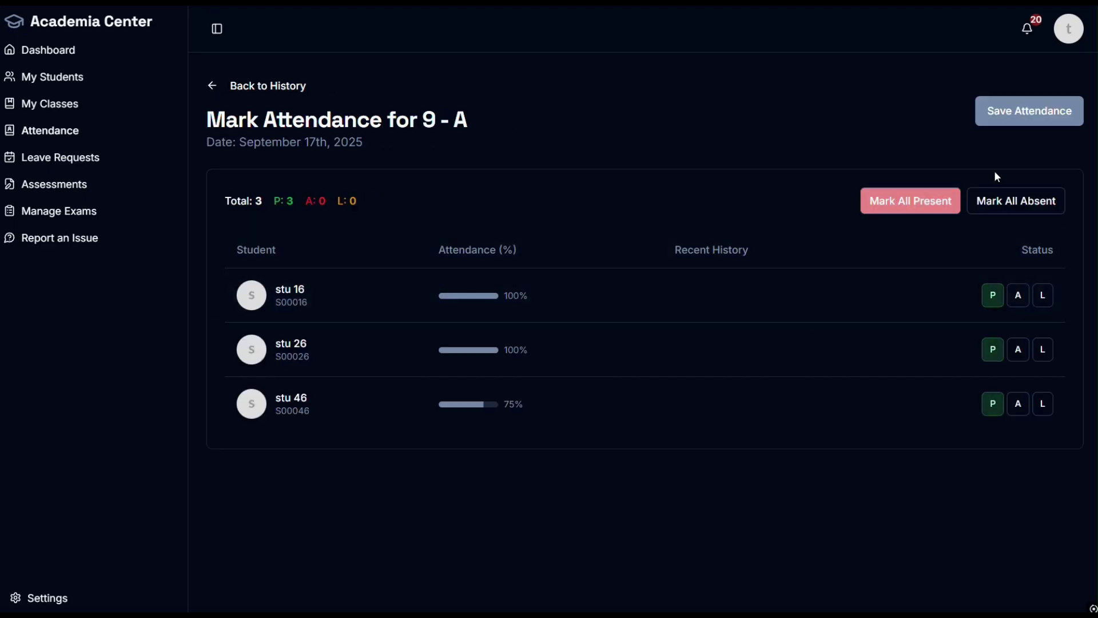
click(1018, 201)
click(1041, 112)
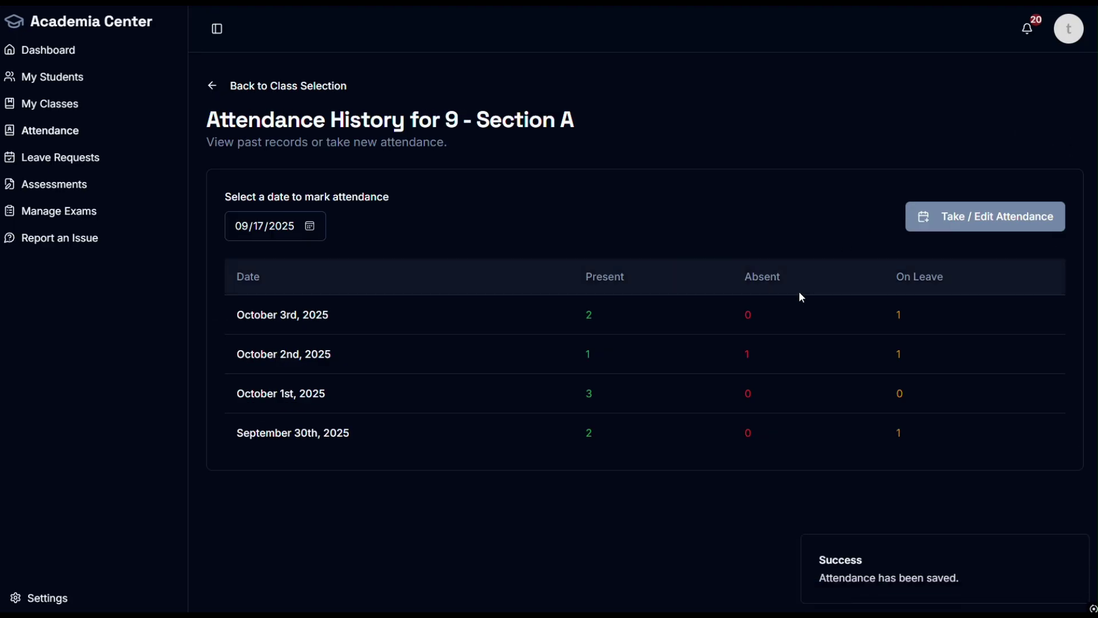
Step: Reopen attendance marking for October 3rd, 2025
click(317, 237)
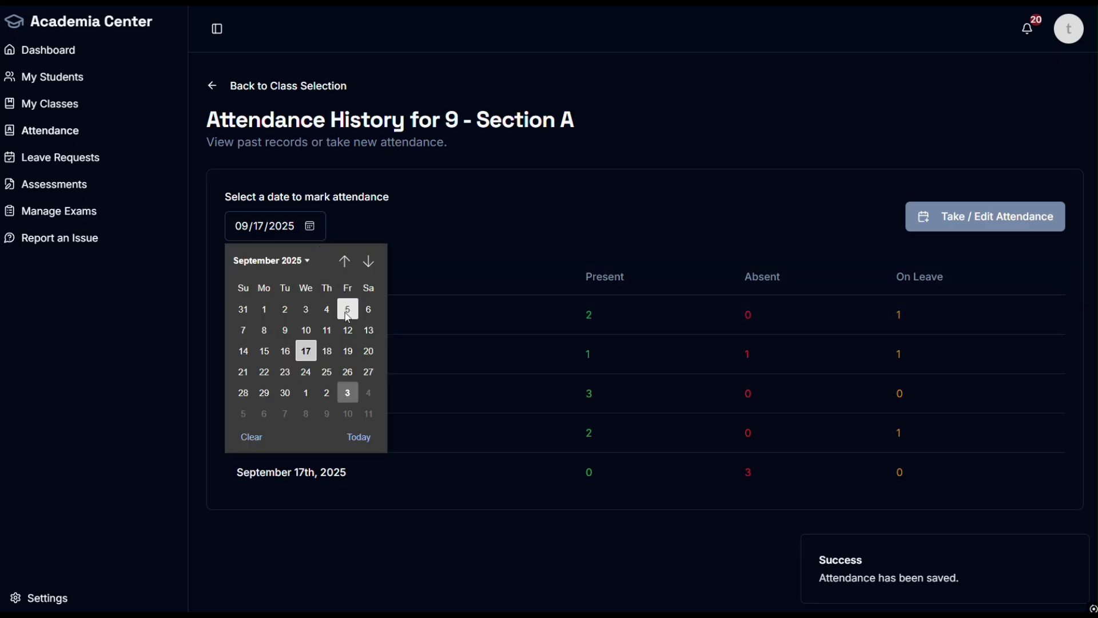
click(348, 393)
click(1001, 227)
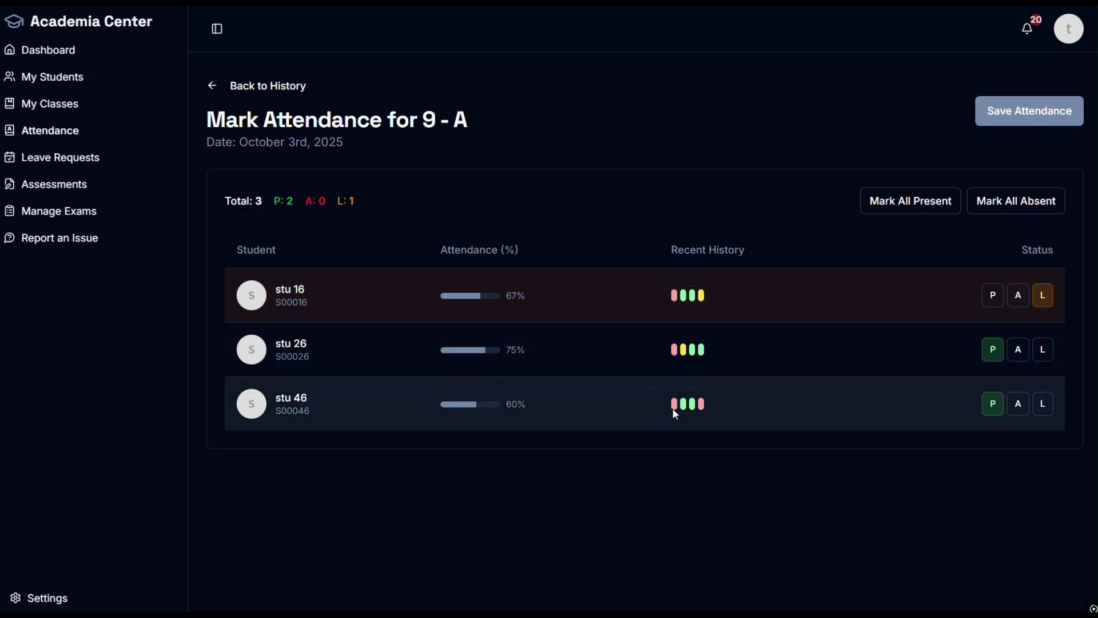
mouse_move(675, 406)
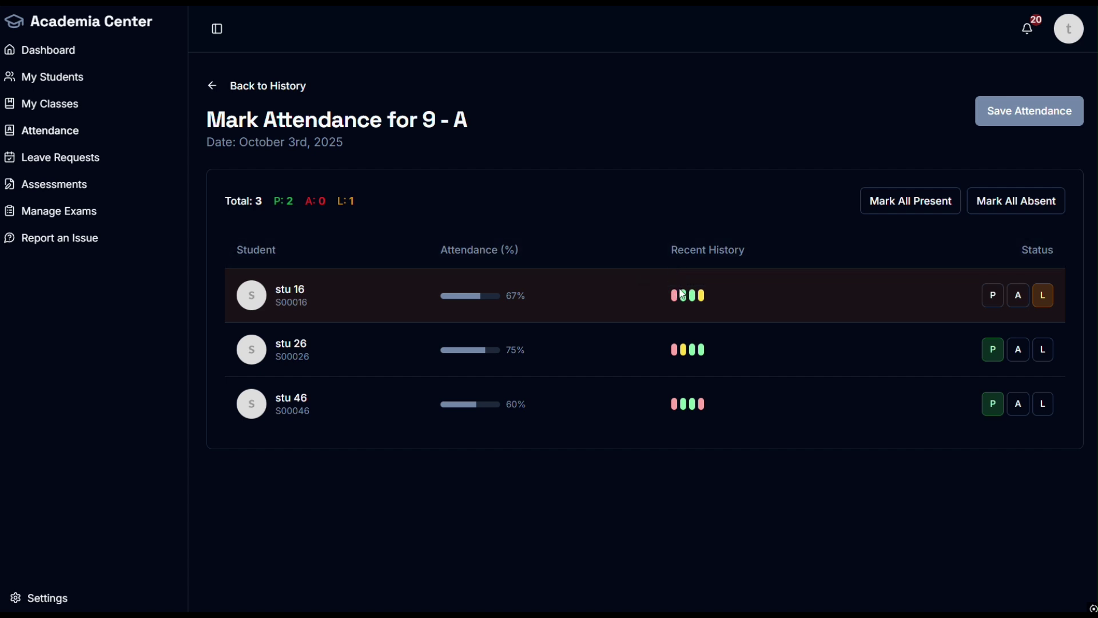
Step: Switch to the guardian's browser session on another desktop and open its Dashboard
mouse_move(685, 300)
key(ctrl+super+Left)
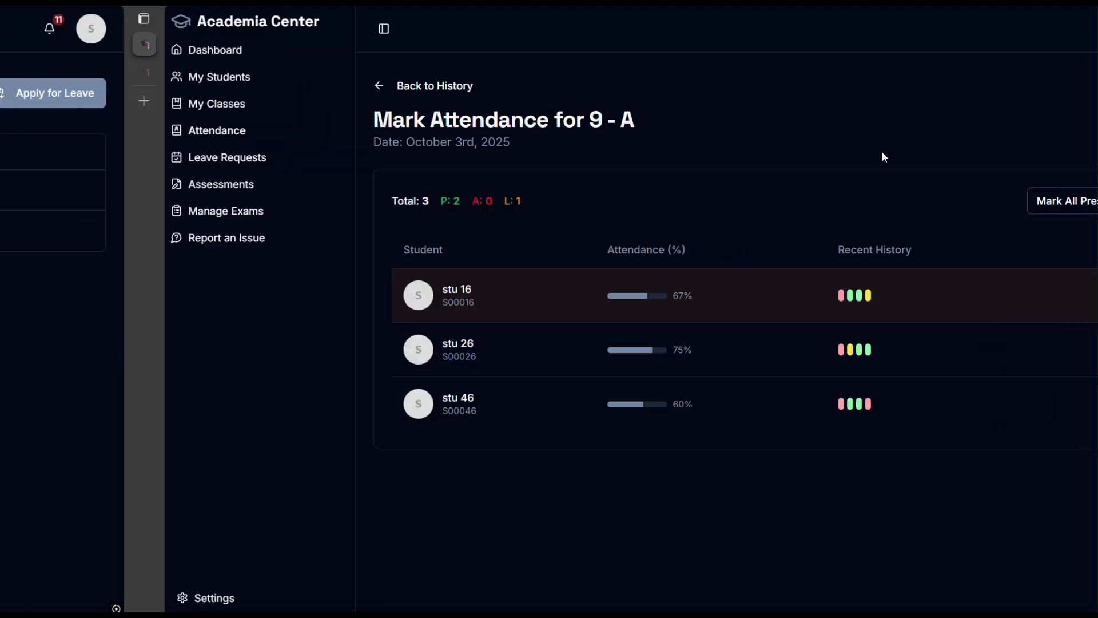
key(ctrl+super+Left)
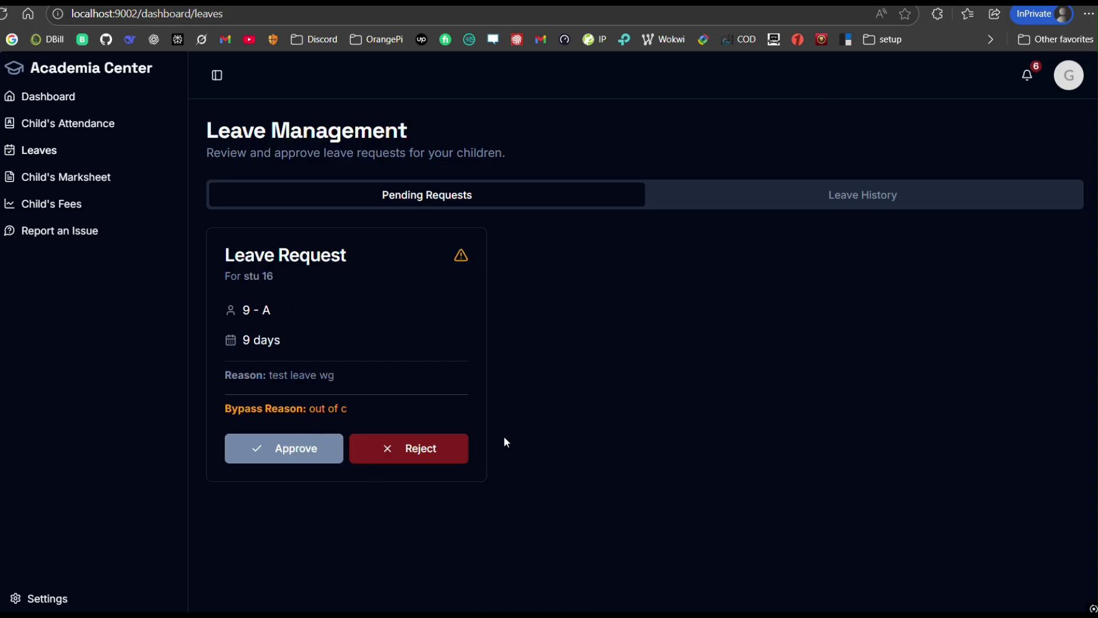
click(62, 100)
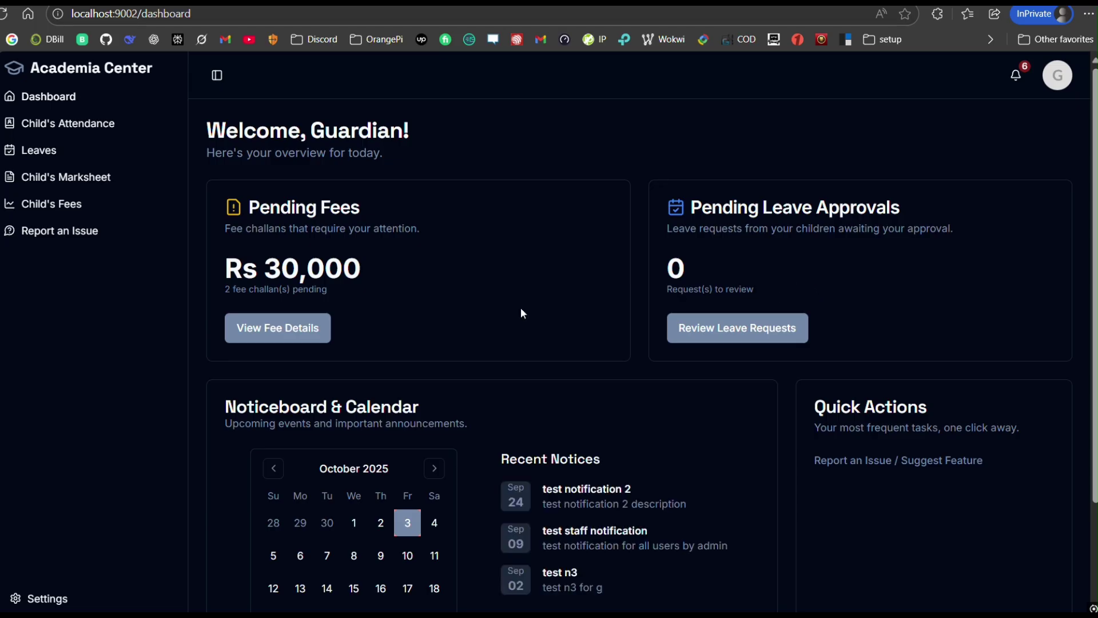
Step: Highlight the Rs 30,000 pending fees total and open the per-child fee details
drag(361, 269, 221, 270)
click(482, 305)
scroll(483, 303, down, 2)
scroll(486, 293, up, 2)
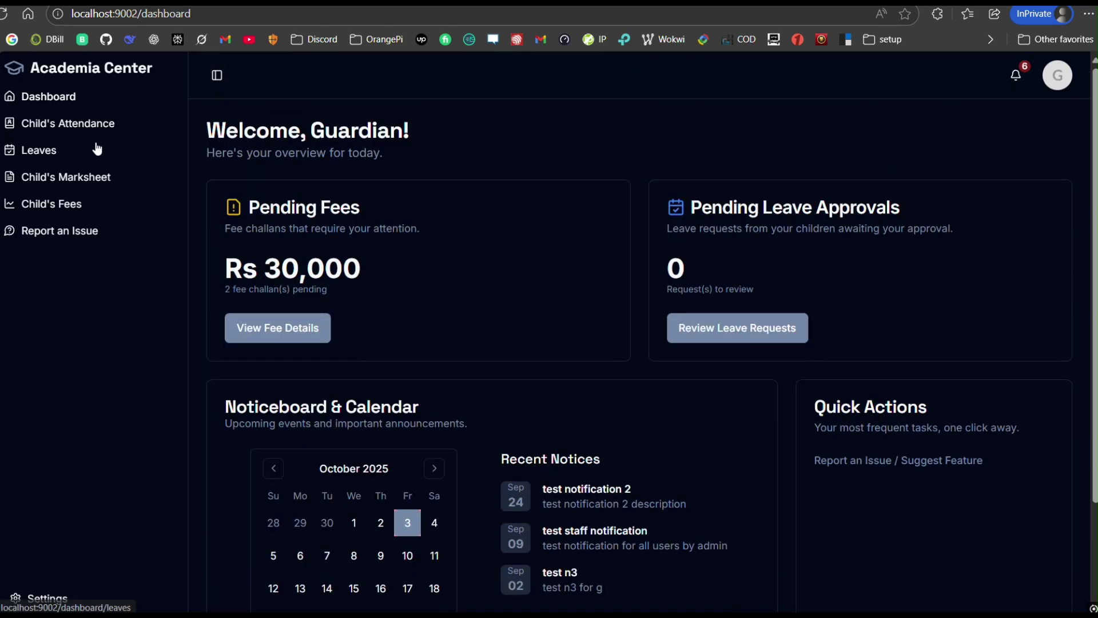
click(292, 326)
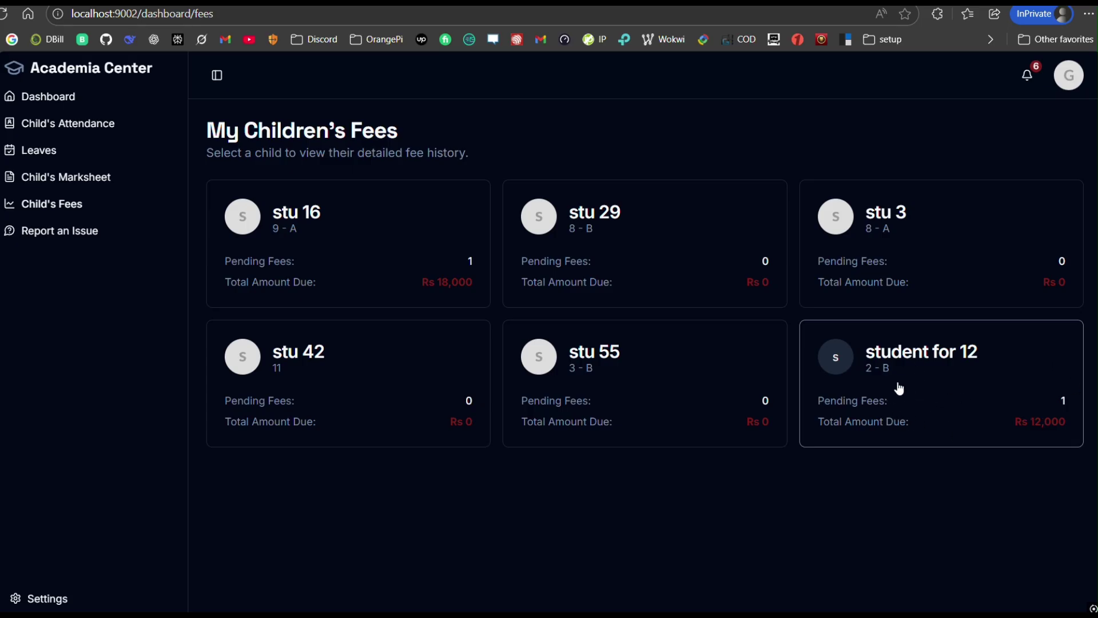
click(939, 369)
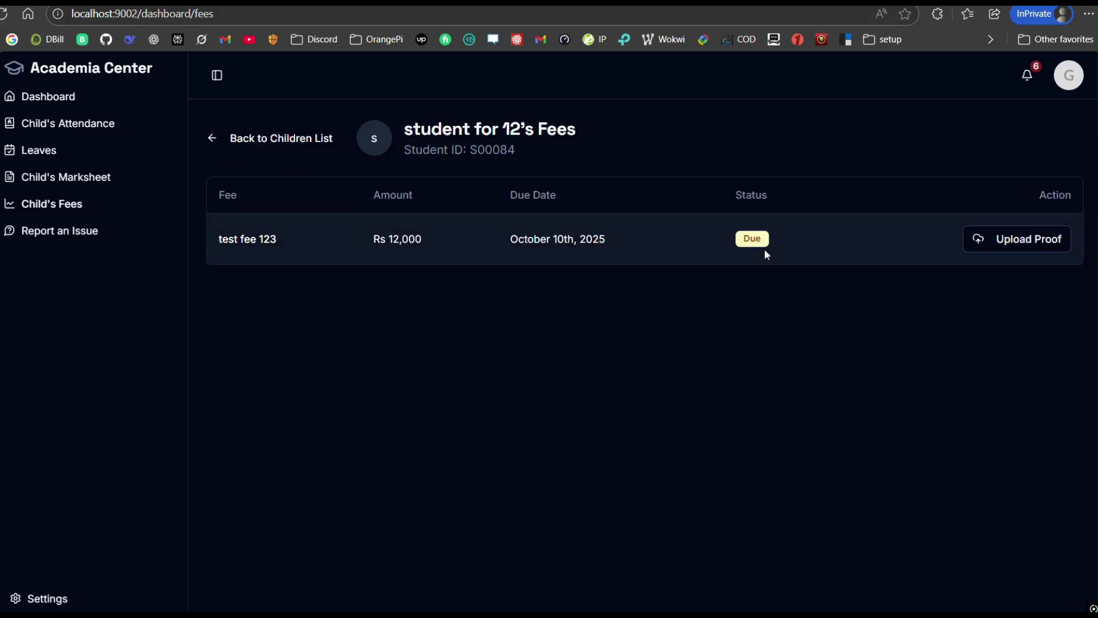
click(1059, 239)
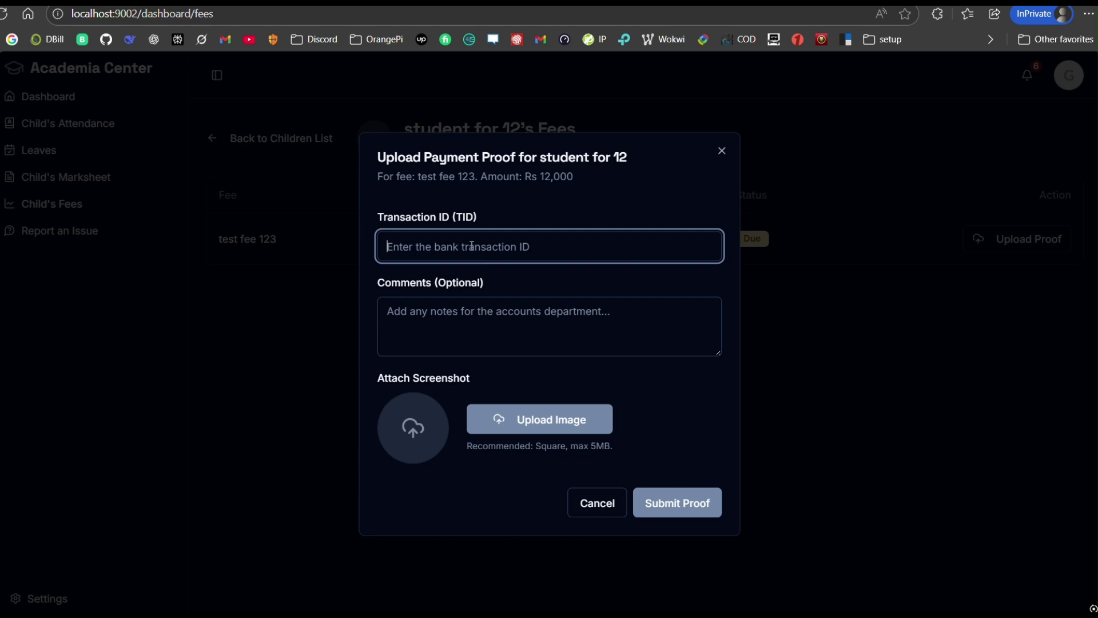
click(444, 325)
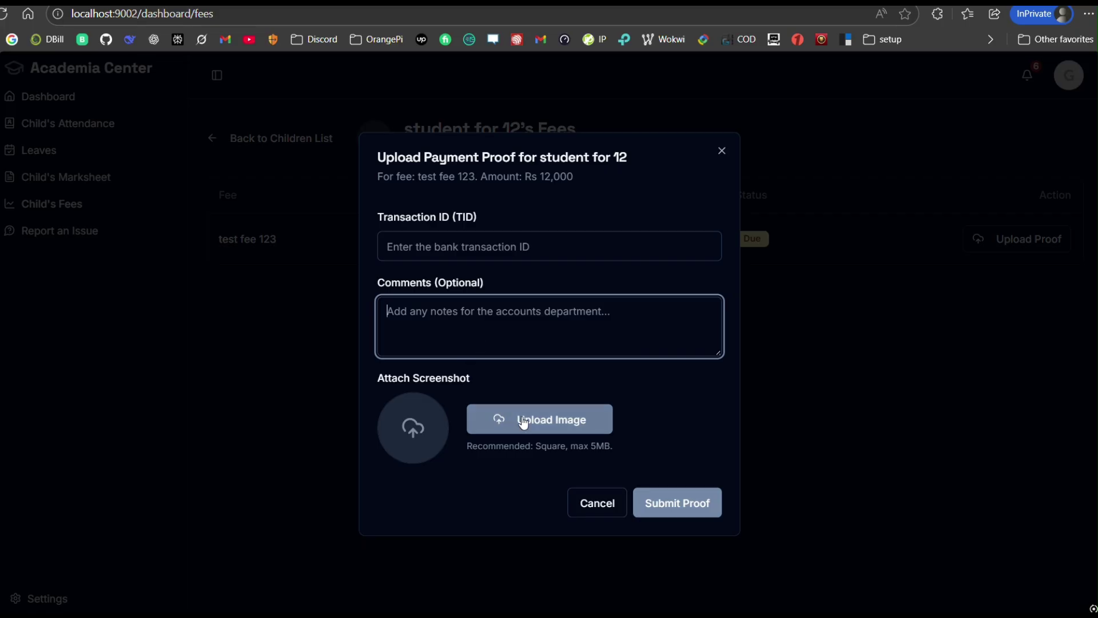
click(482, 250)
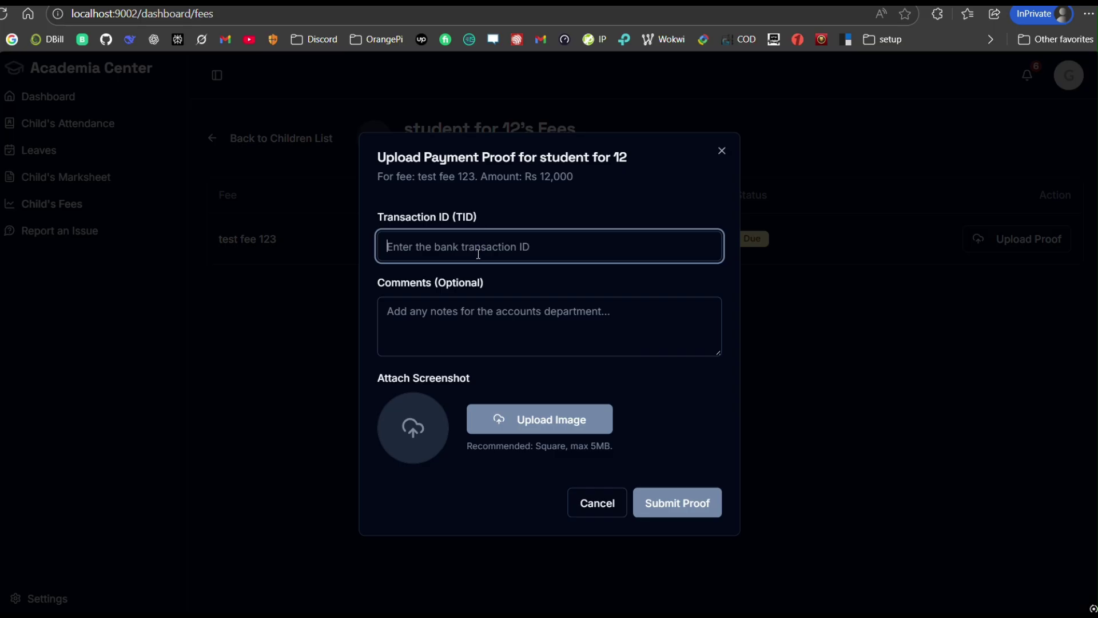
key(Tab)
click(620, 498)
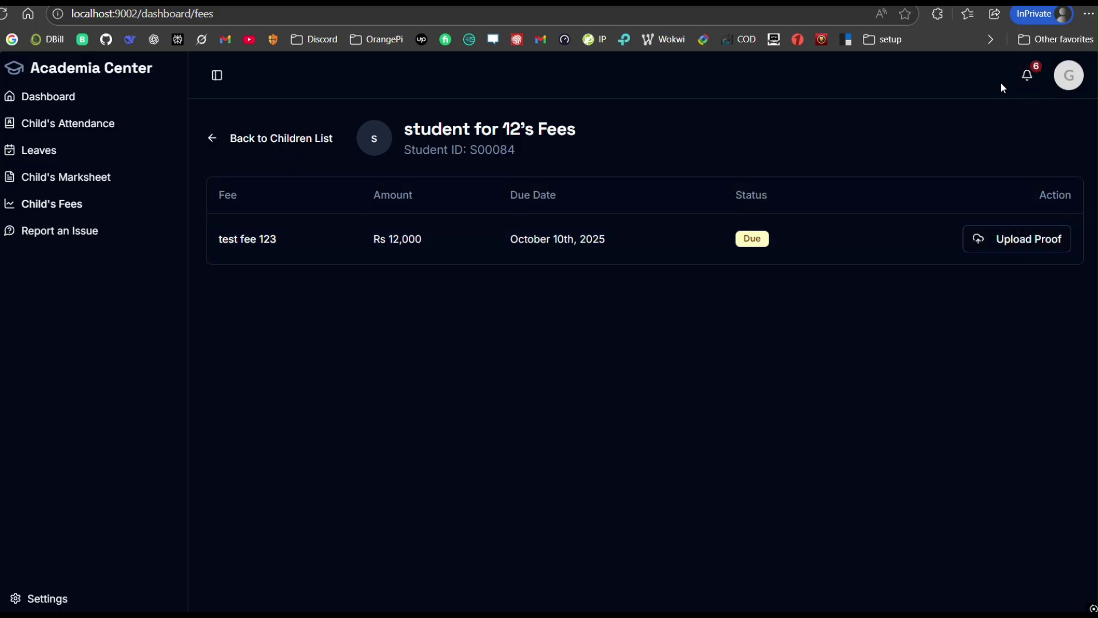
double_click(763, 239)
click(274, 138)
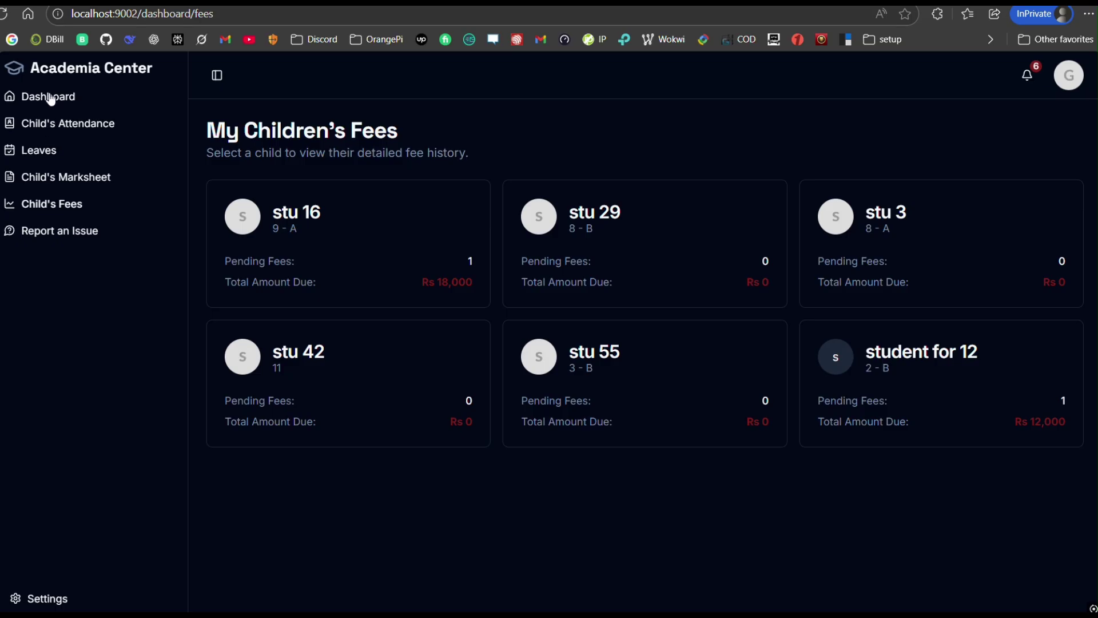
Step: Open stu 16's detailed attendance from the children's attendance summary
click(57, 125)
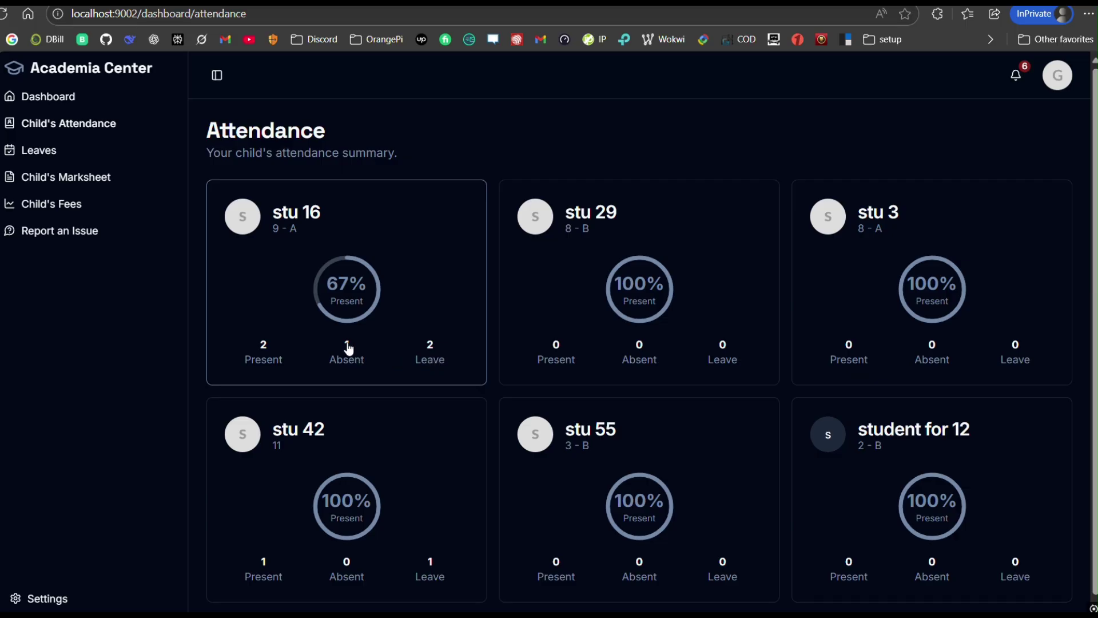
click(287, 298)
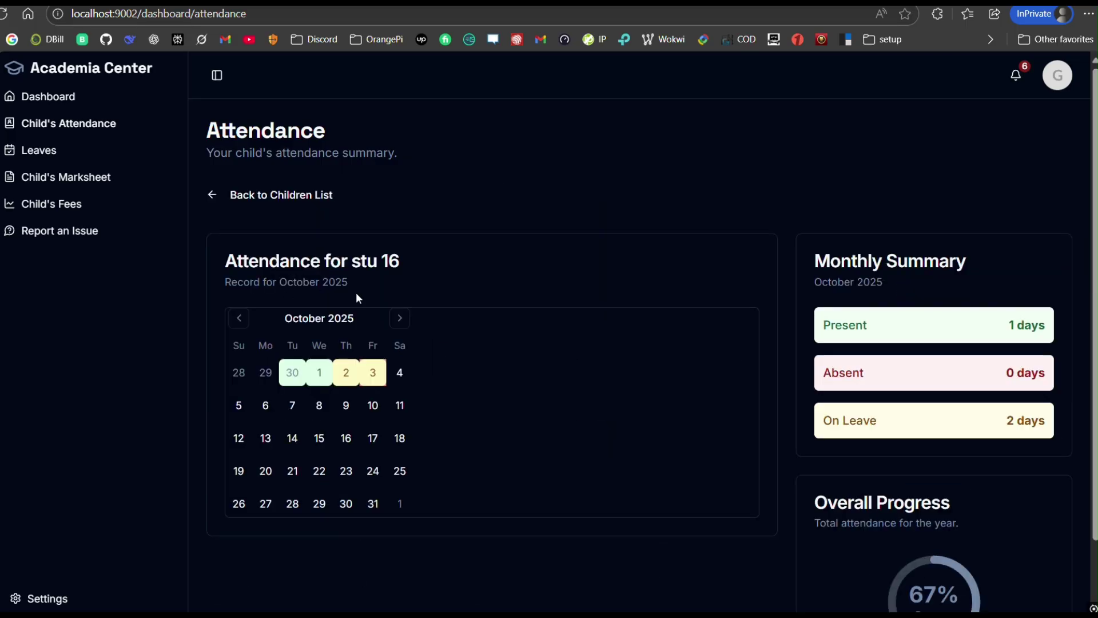
scroll(686, 344, down, 2)
Step: Highlight the monthly summary's 1 present, 2 leave and 67% figures, then open Child's Marksheet
drag(921, 220, 834, 213)
drag(1009, 255, 1045, 256)
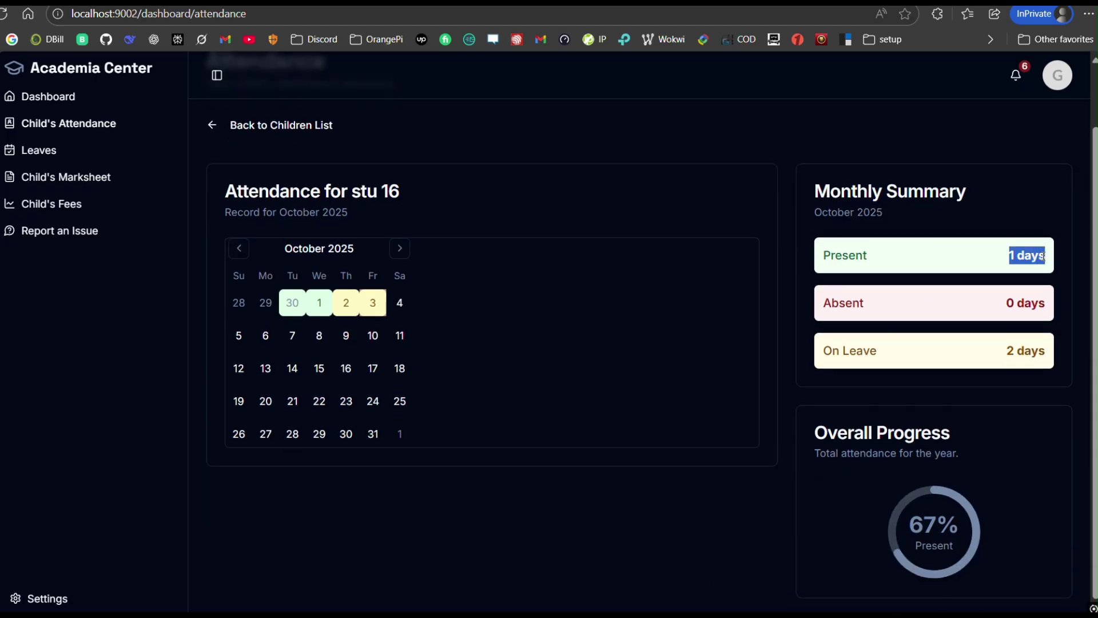
drag(1016, 350, 1038, 351)
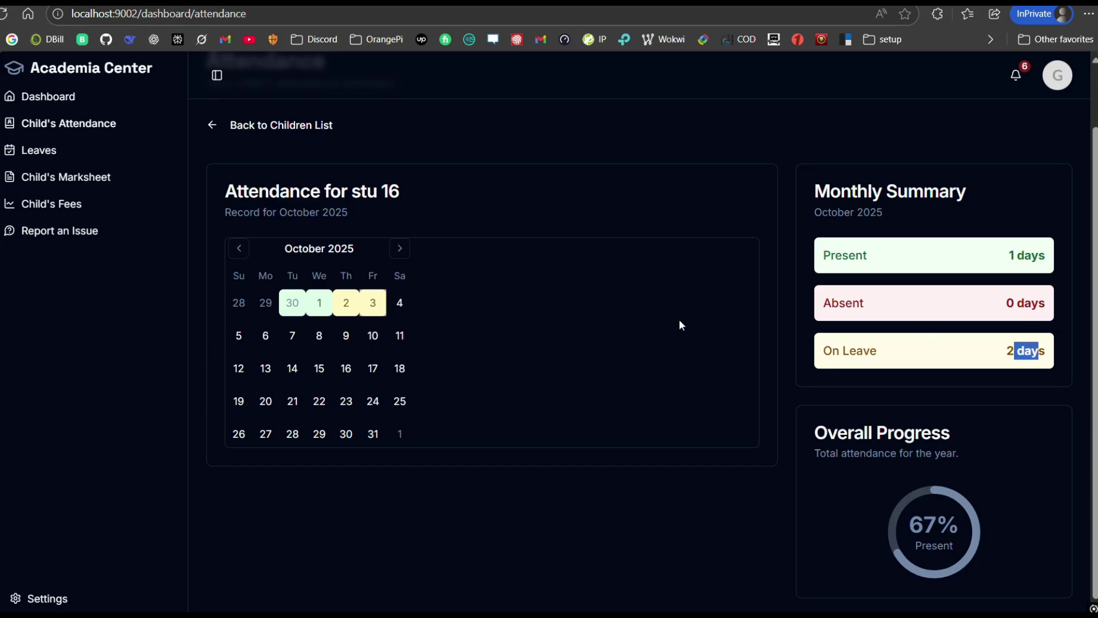
scroll(492, 267, up, 2)
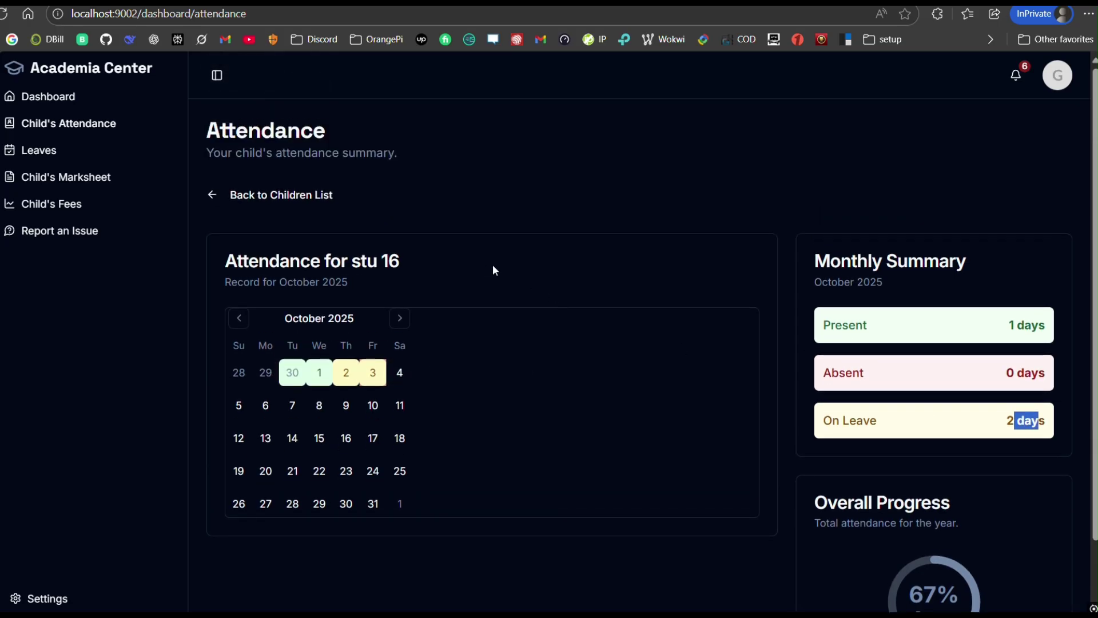
scroll(515, 286, down, 2)
drag(959, 552, 927, 524)
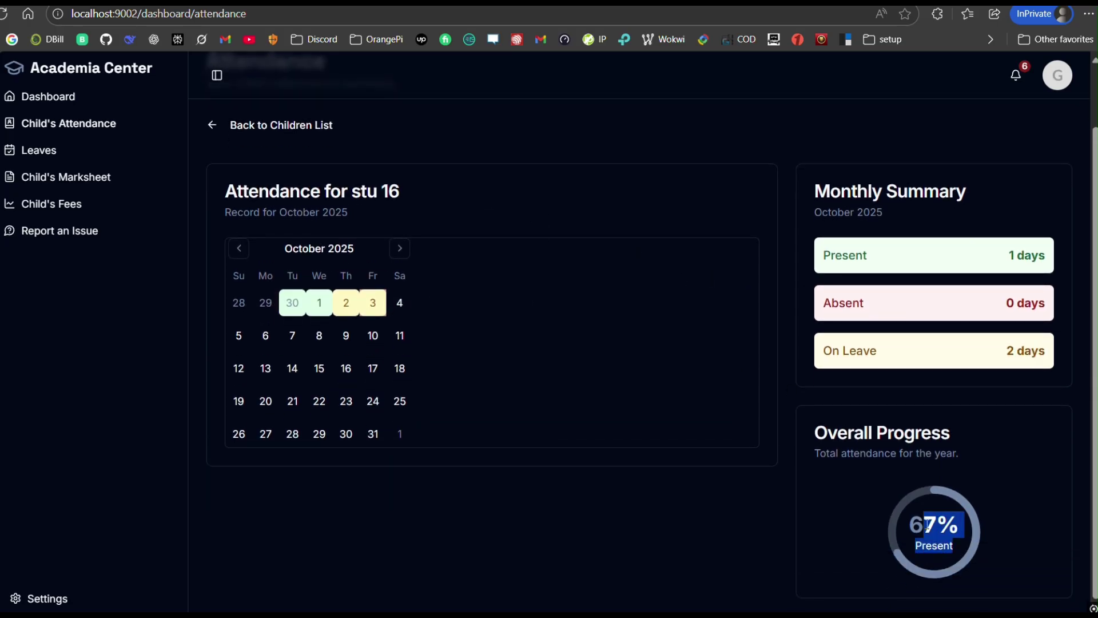
click(241, 124)
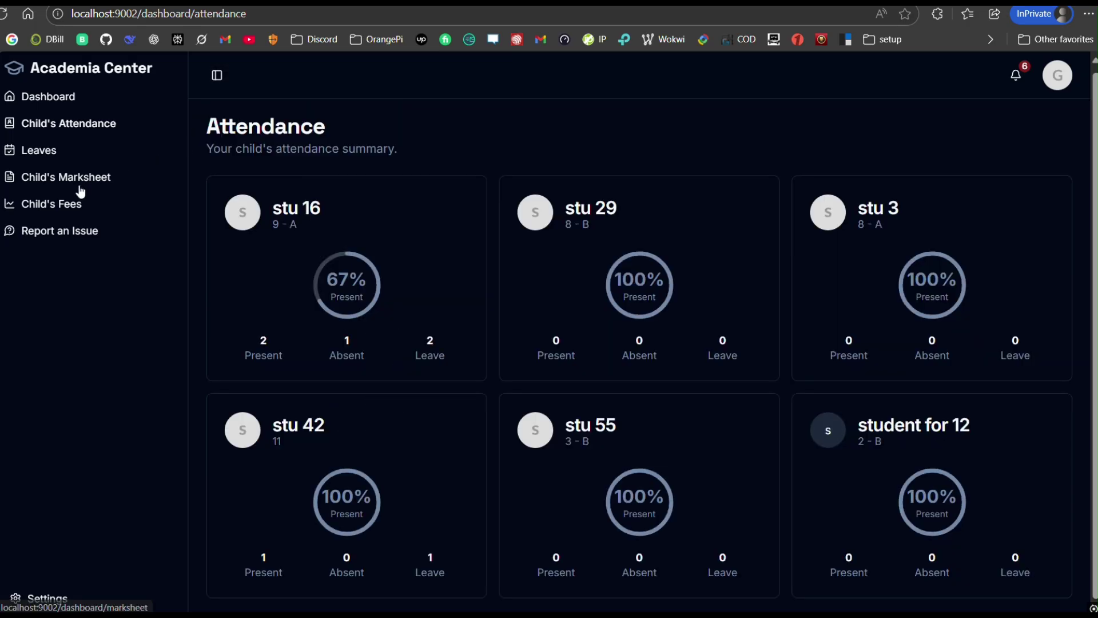
click(81, 182)
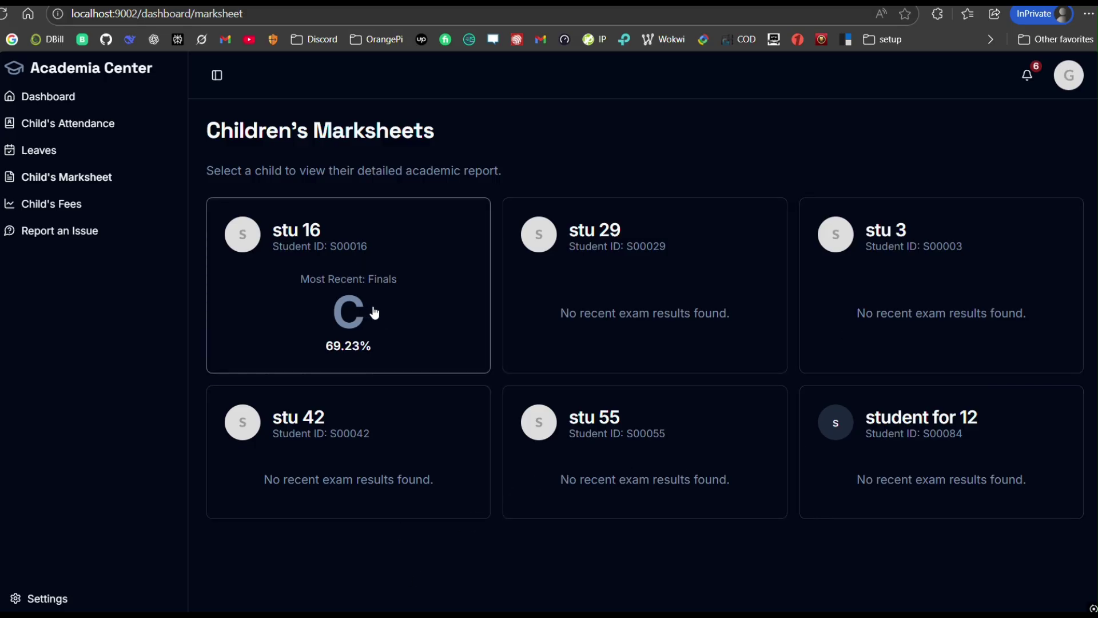
Step: Select stu 16's card on Child's Marksheet to generate the detailed marksheet
click(351, 355)
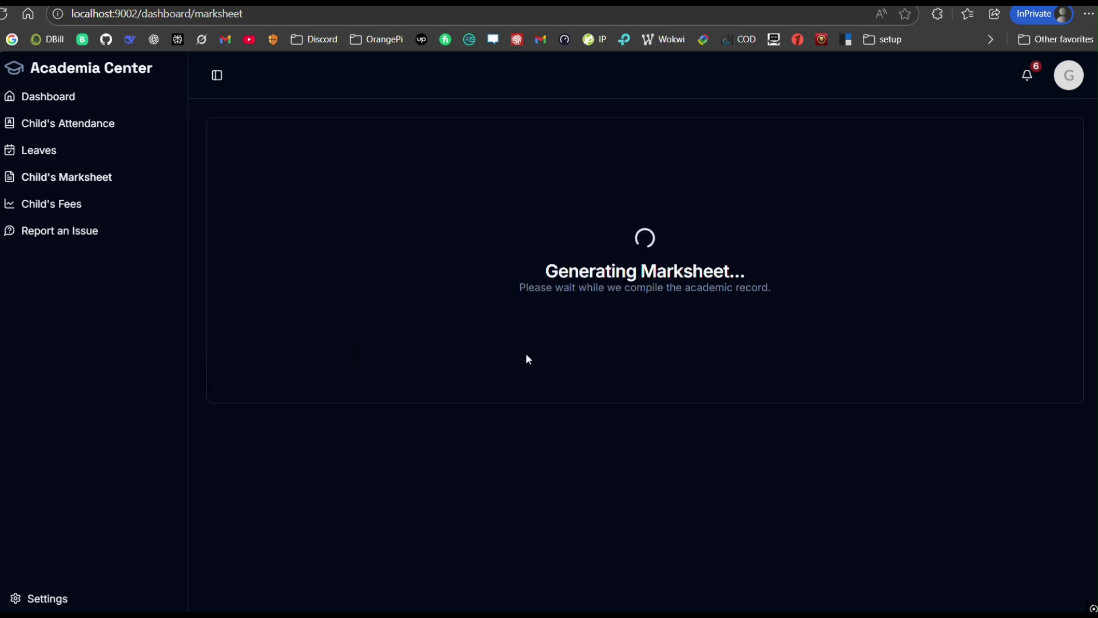
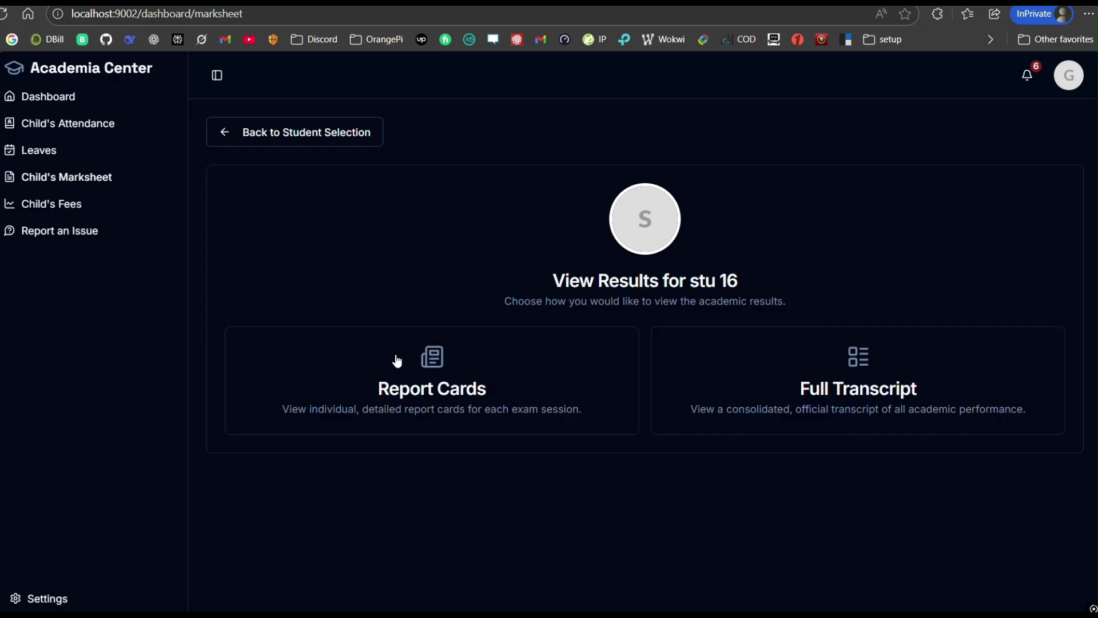
Step: Review the guardian's Password, Notifications and Appearance settings, setting the theme to System
click(64, 597)
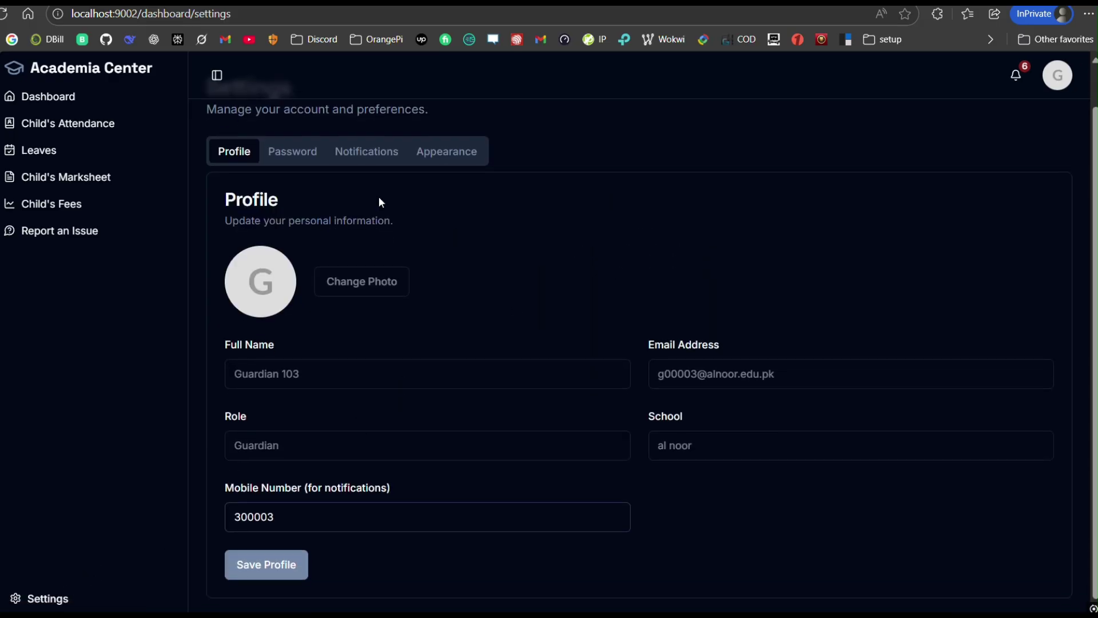
click(292, 195)
click(367, 195)
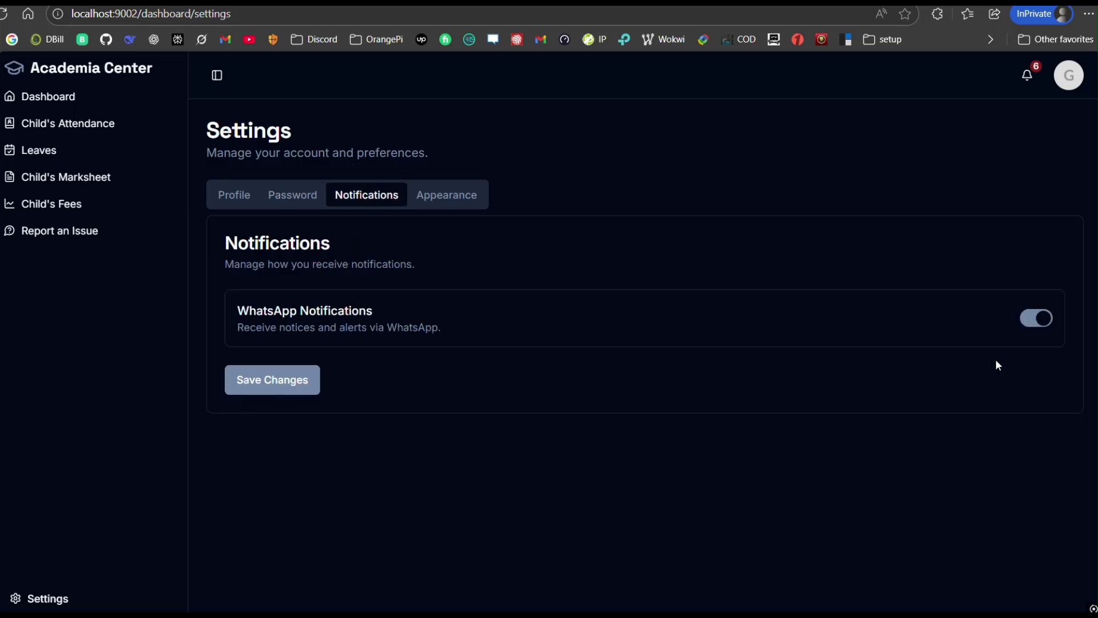
click(455, 201)
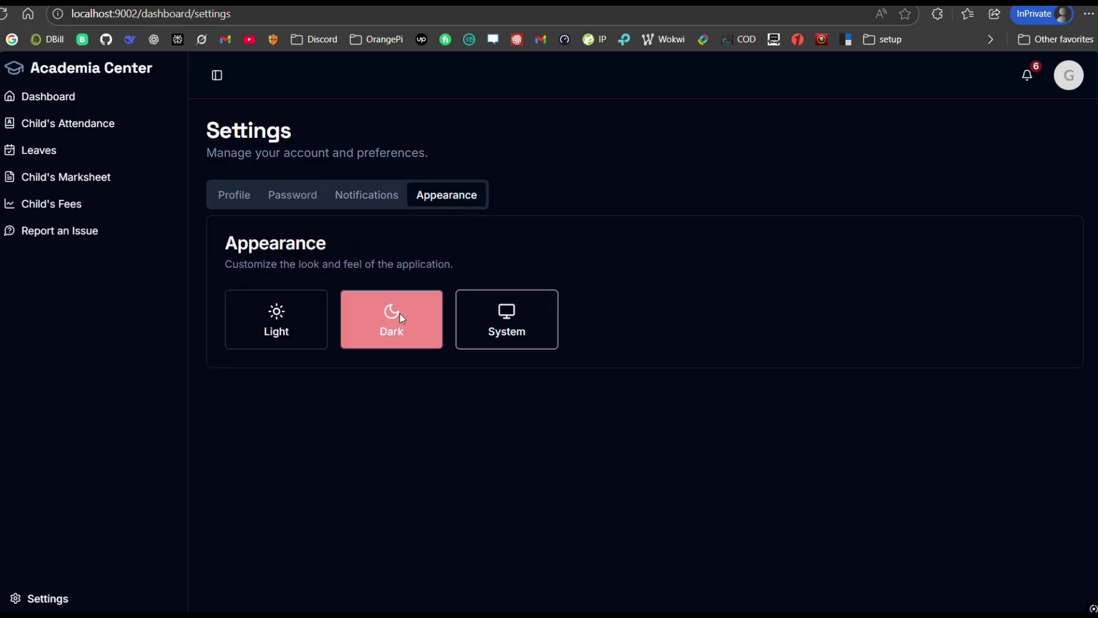
click(304, 328)
click(515, 329)
Step: Return to Profile details, collapse the sidebar, and switch to the student's portal desktop
click(237, 200)
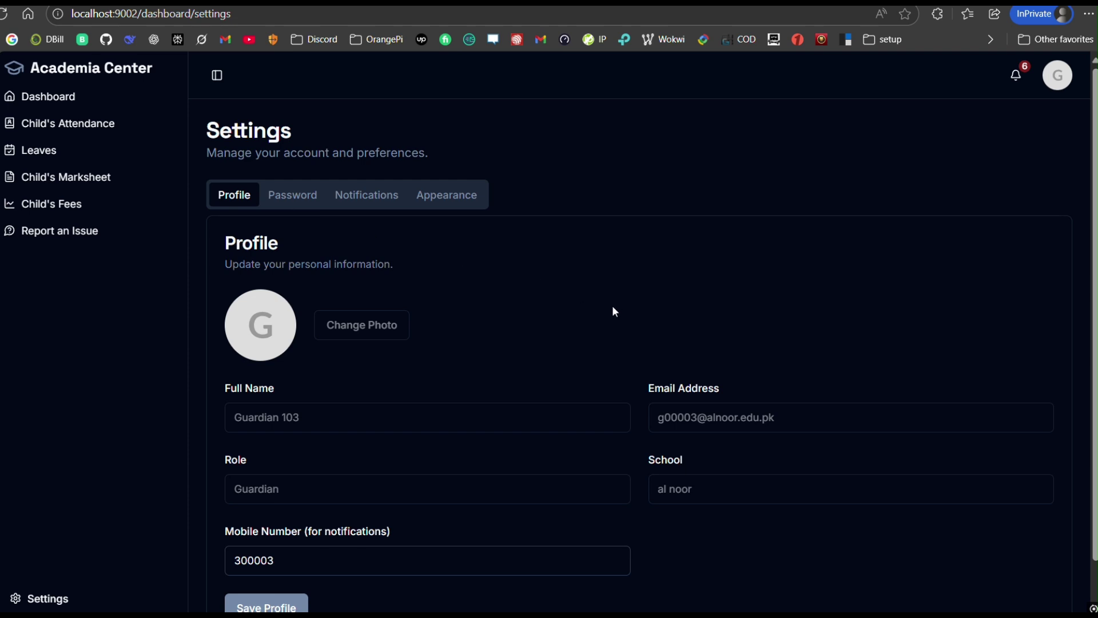
scroll(282, 541, down, 1)
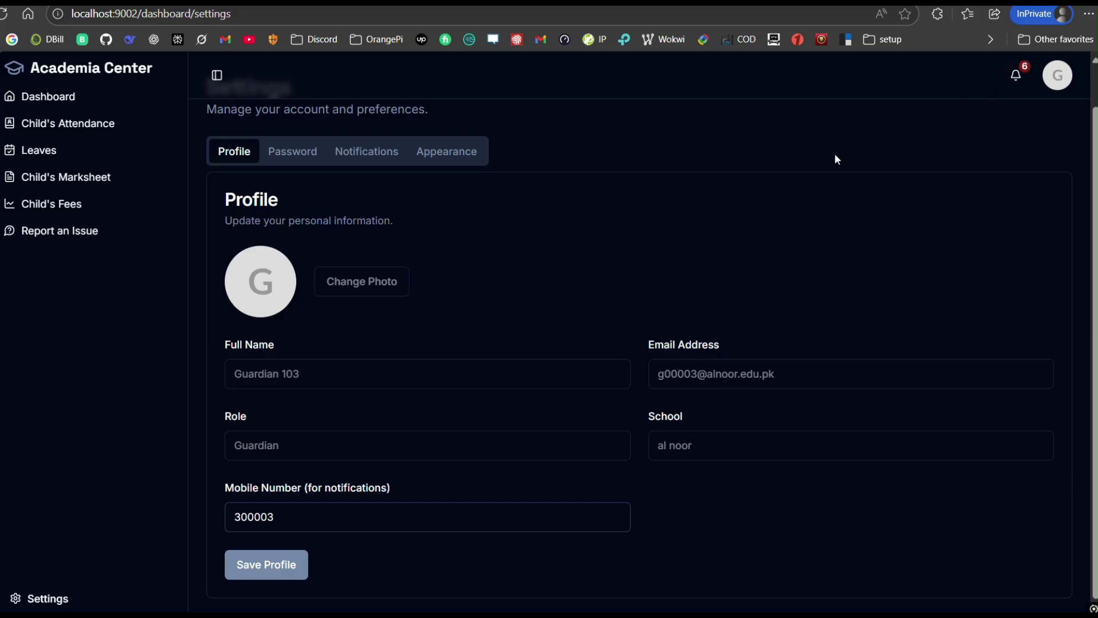
click(217, 76)
scroll(823, 212, up, 1)
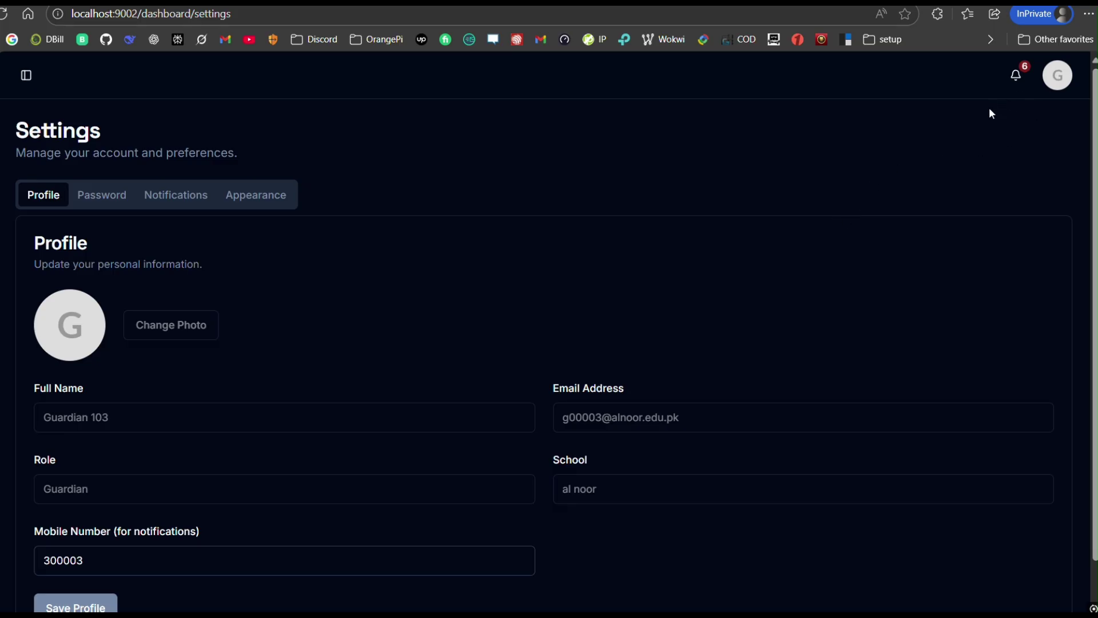
key(ctrl+super+Right)
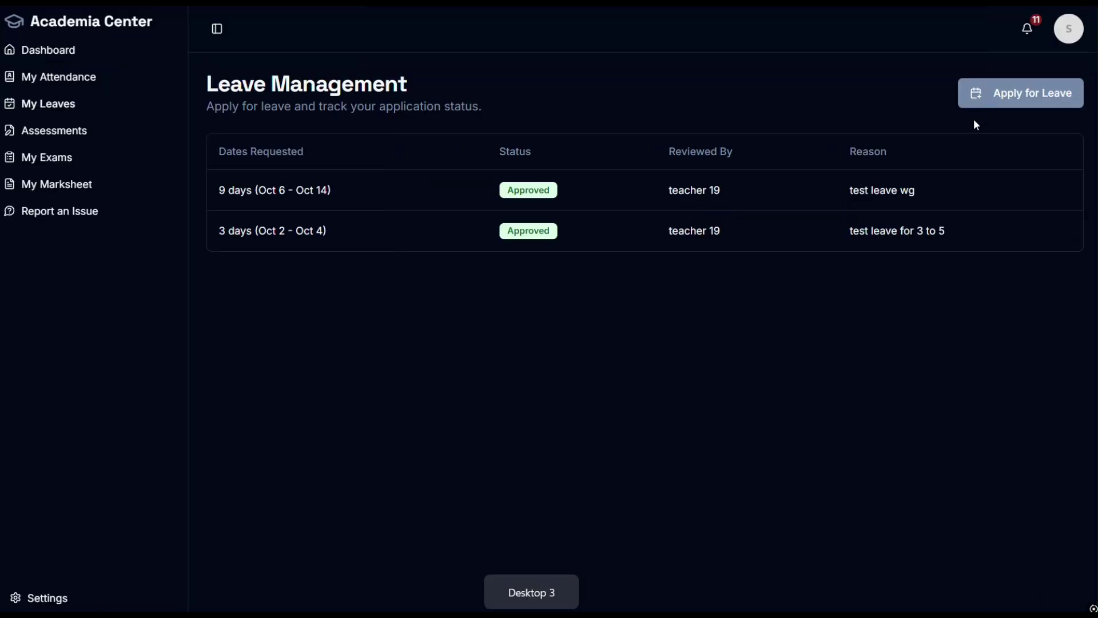
Step: On the teacher's portal, return to the 9 - A attendance history and open the notifications
key(ctrl+super+Right)
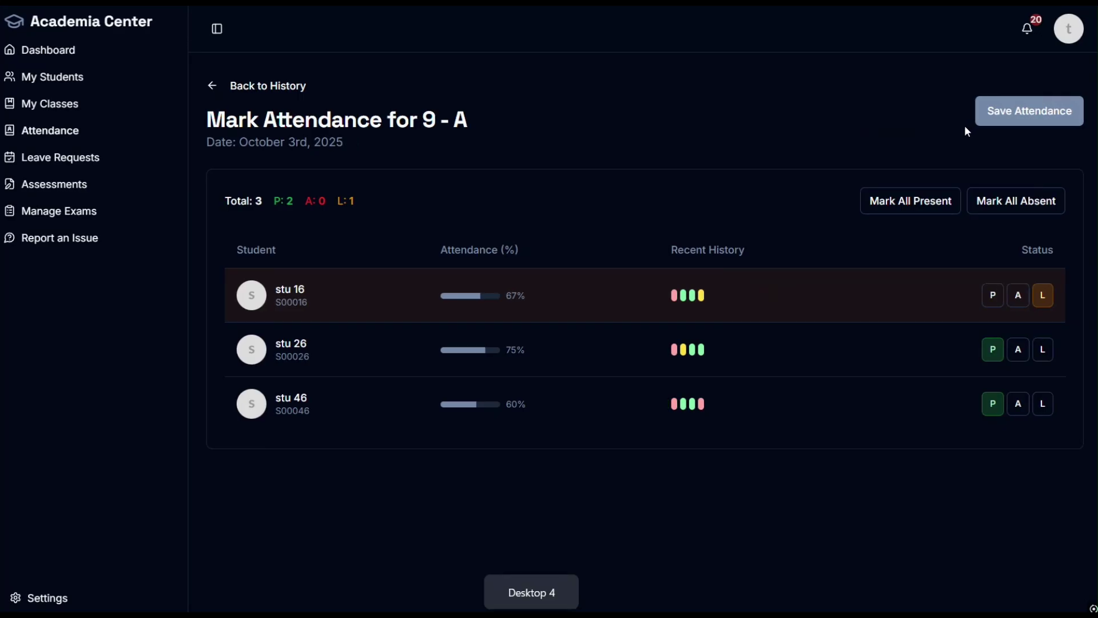
click(262, 86)
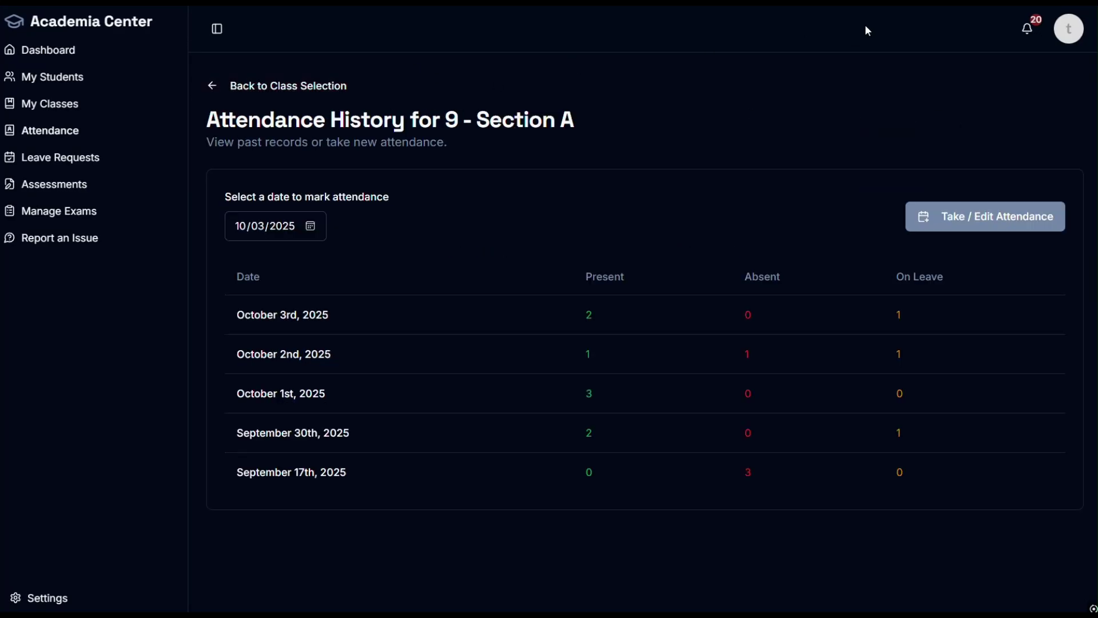
click(1027, 28)
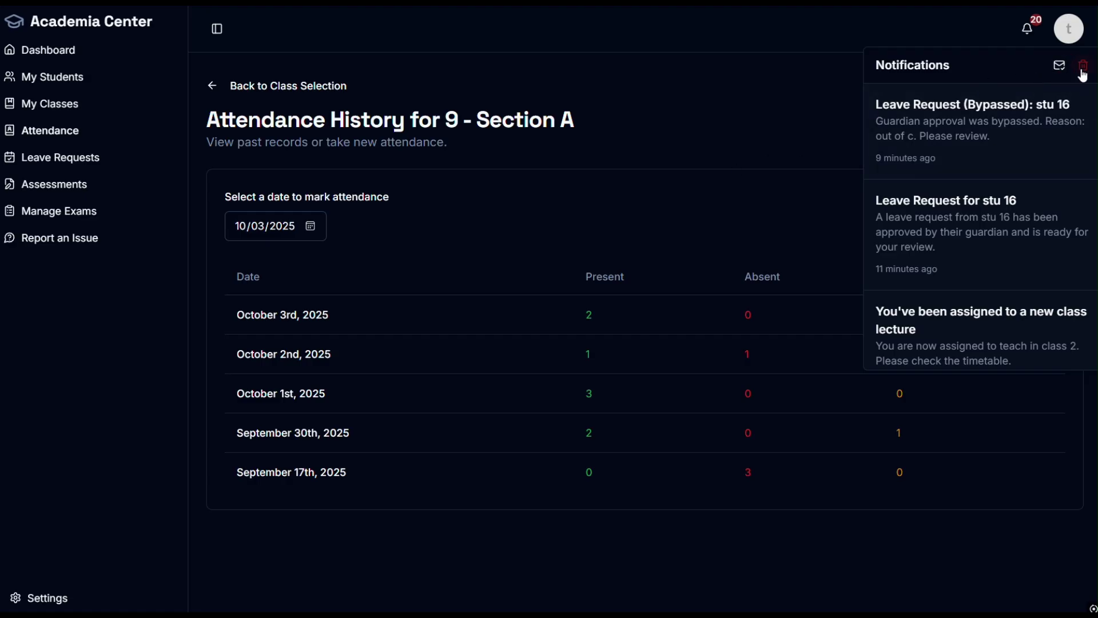
scroll(974, 232, down, 10)
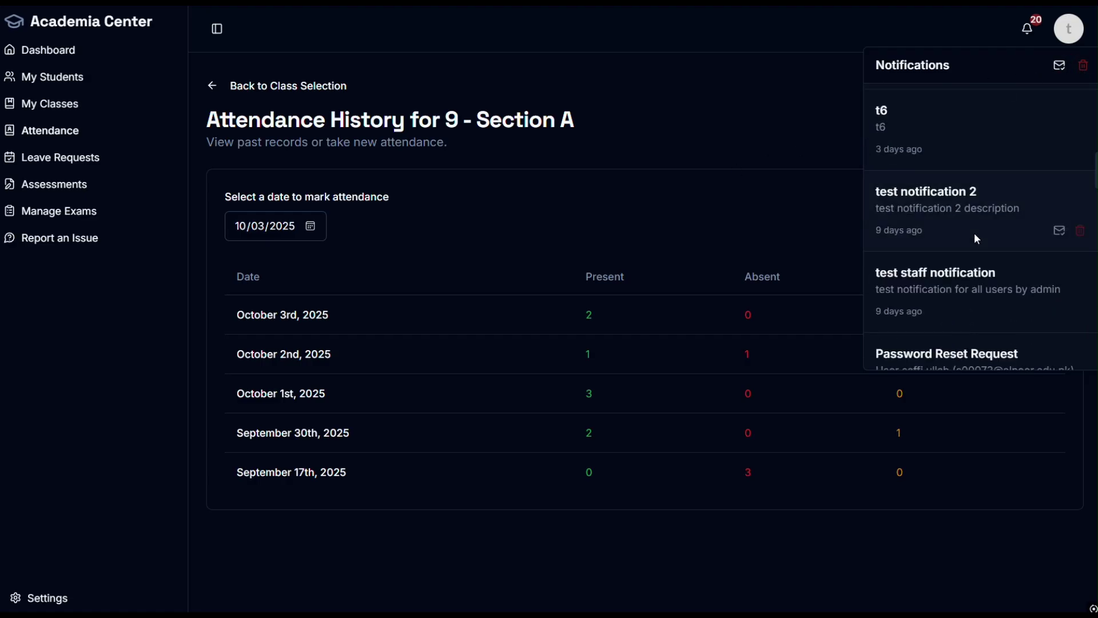
scroll(975, 297, up, 10)
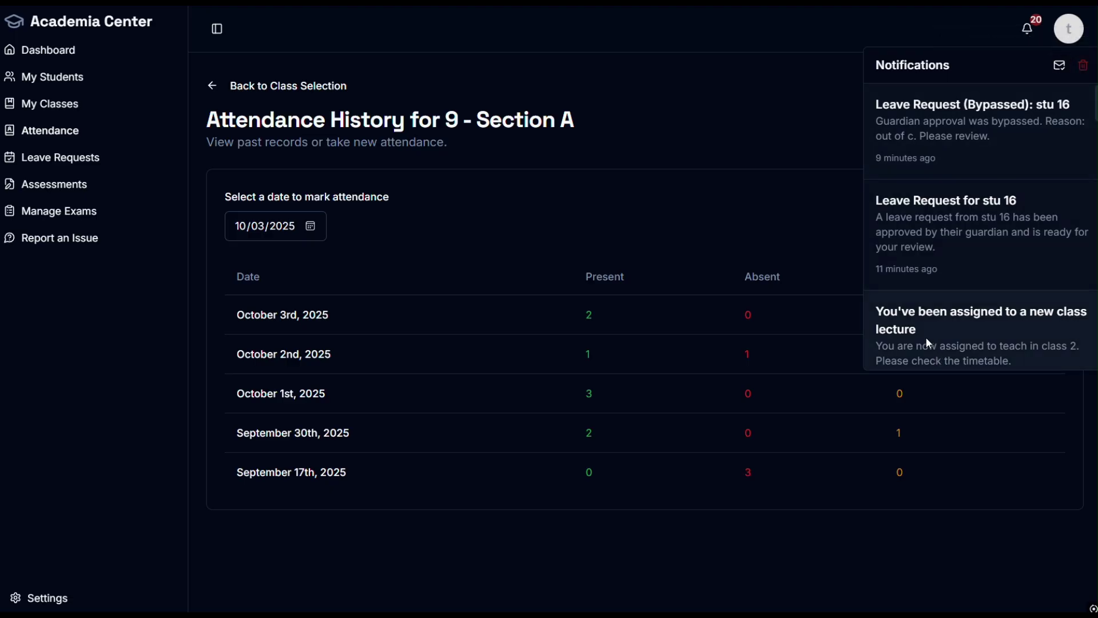
Step: Mark all teacher notifications read, delete them all, and switch back to the student's desktop
click(1062, 68)
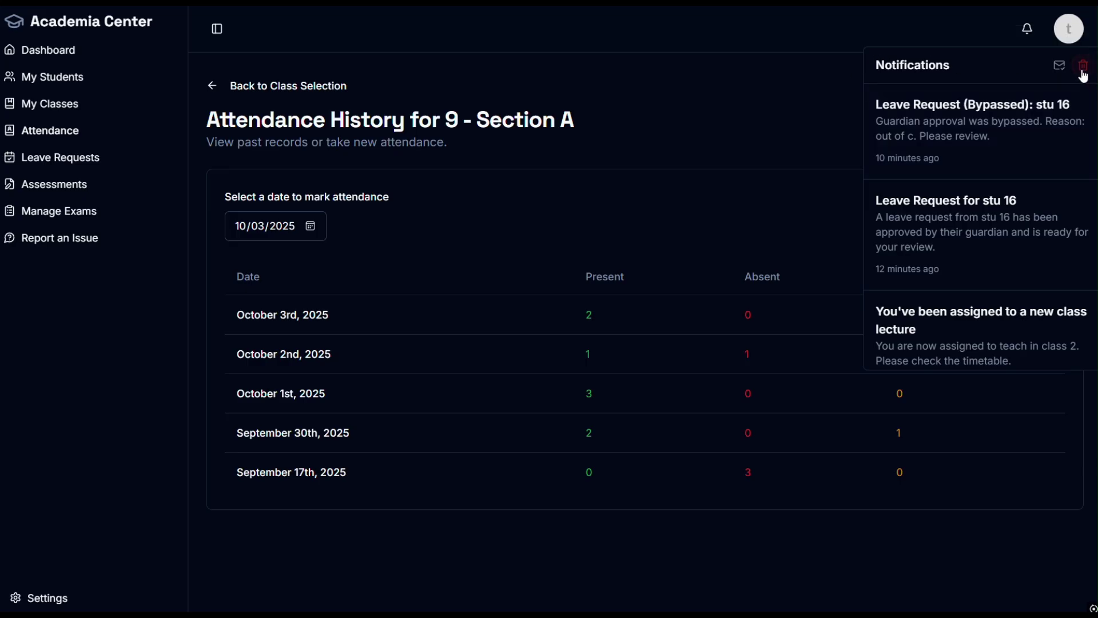
drag(1083, 75, 1086, 74)
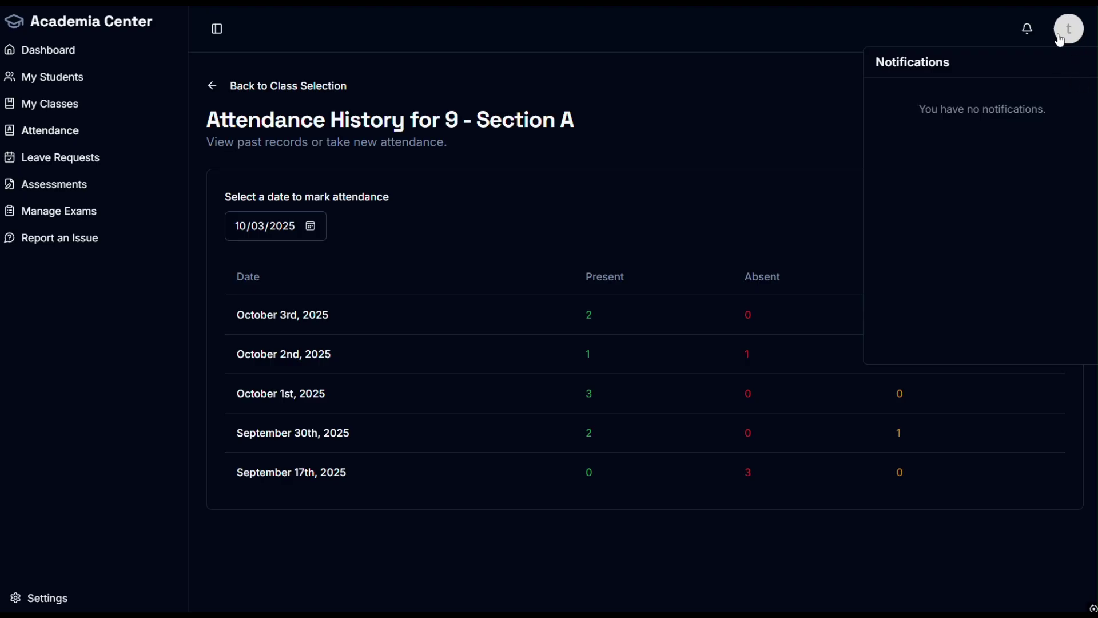
key(ctrl+super+Right)
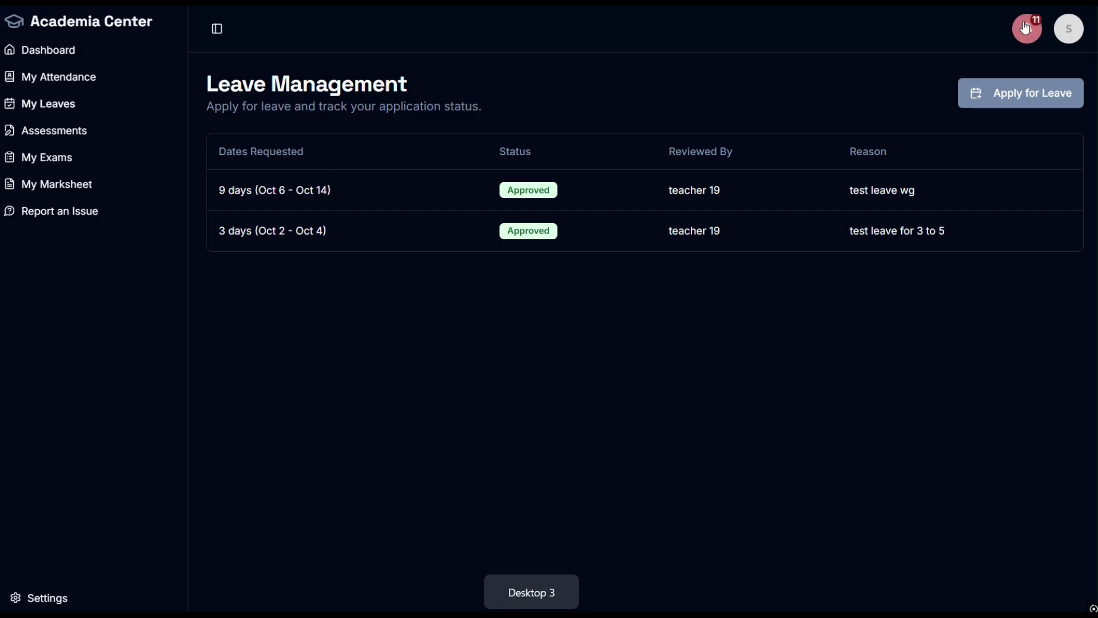
Step: Delete all of the student's notifications and close the emptied notifications panel
click(1026, 27)
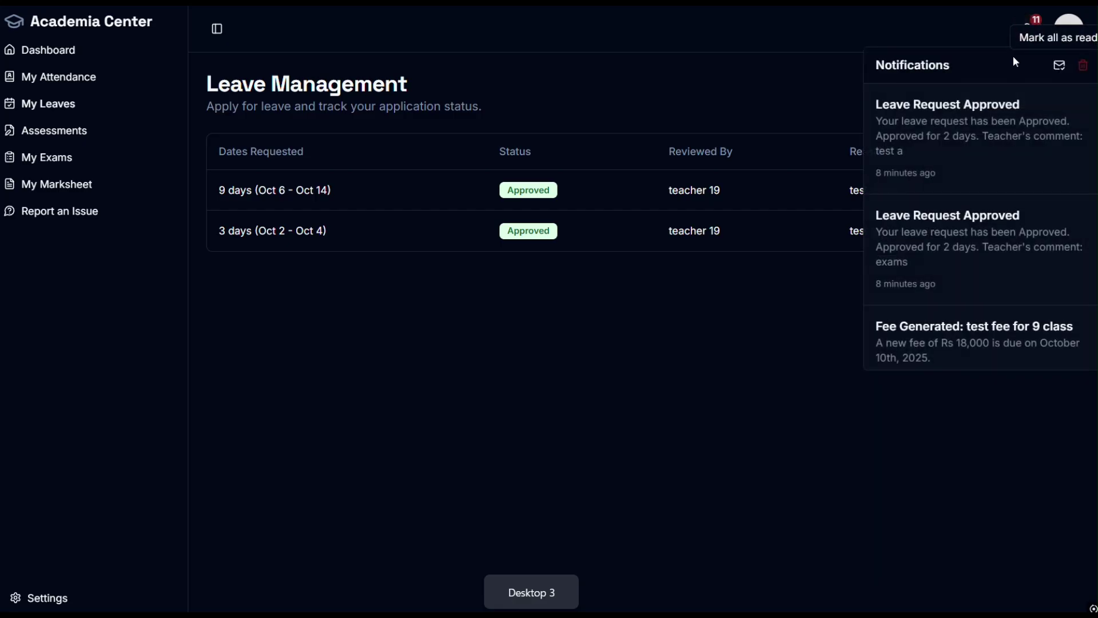
click(1088, 77)
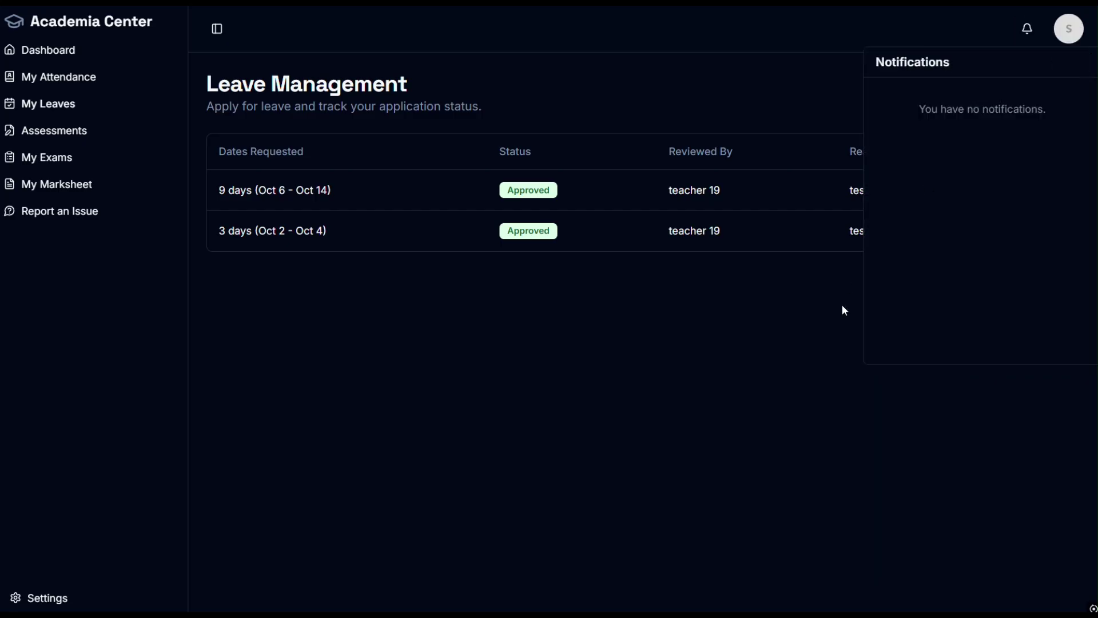
click(828, 331)
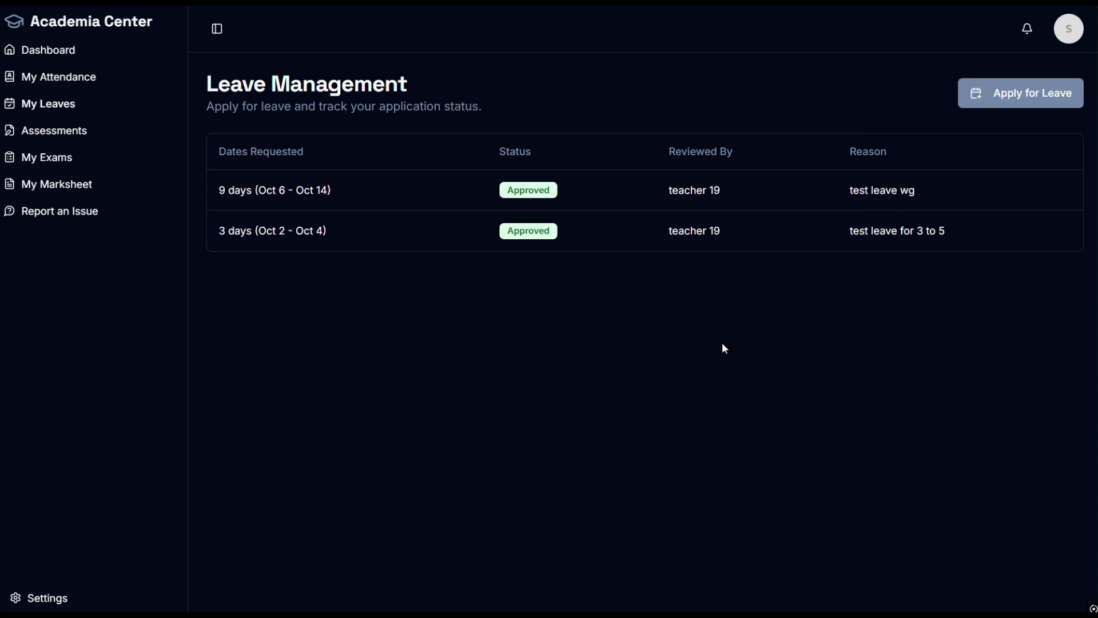